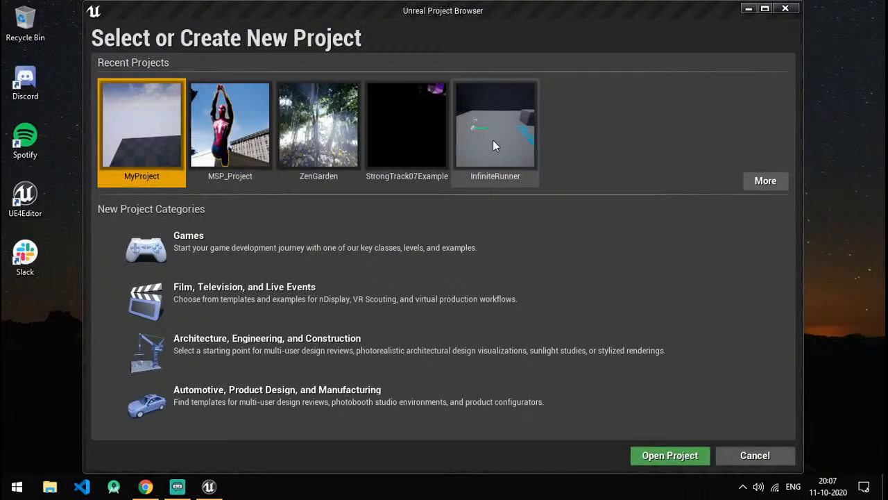
# Start a new project in the Games category.
pyautogui.click(312, 258)
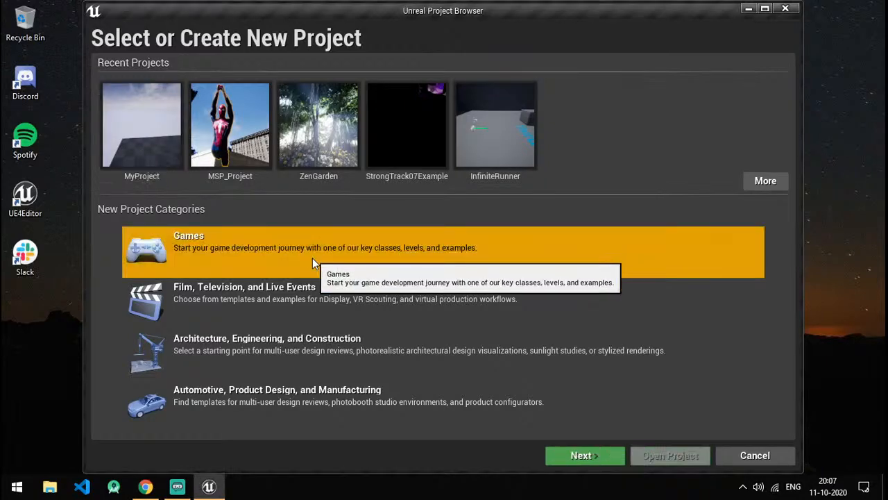
pyautogui.click(593, 455)
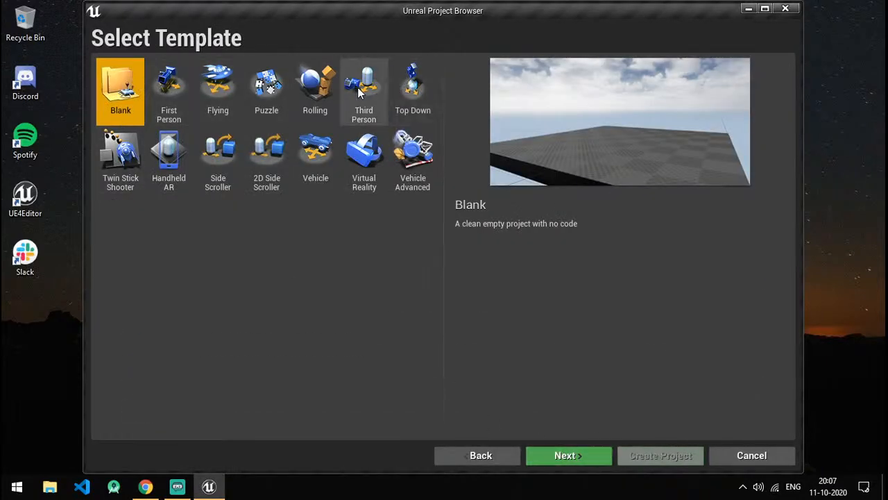
pyautogui.click(357, 87)
pyautogui.click(589, 454)
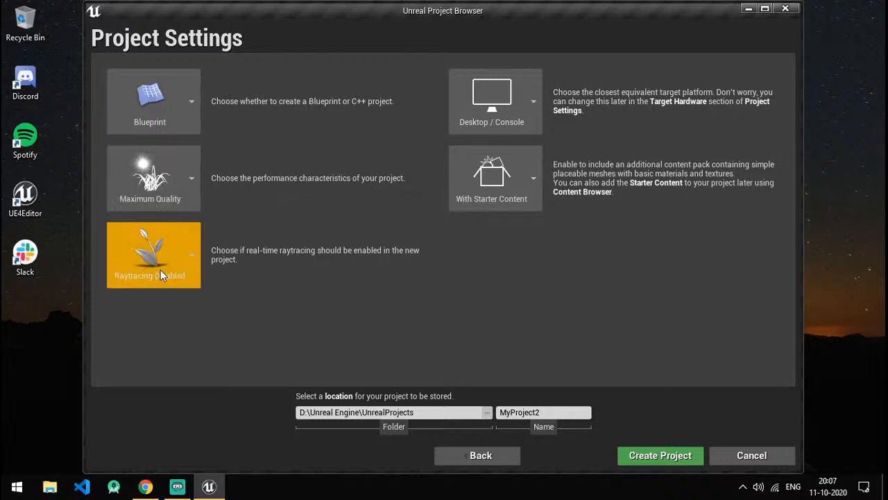
pyautogui.click(486, 455)
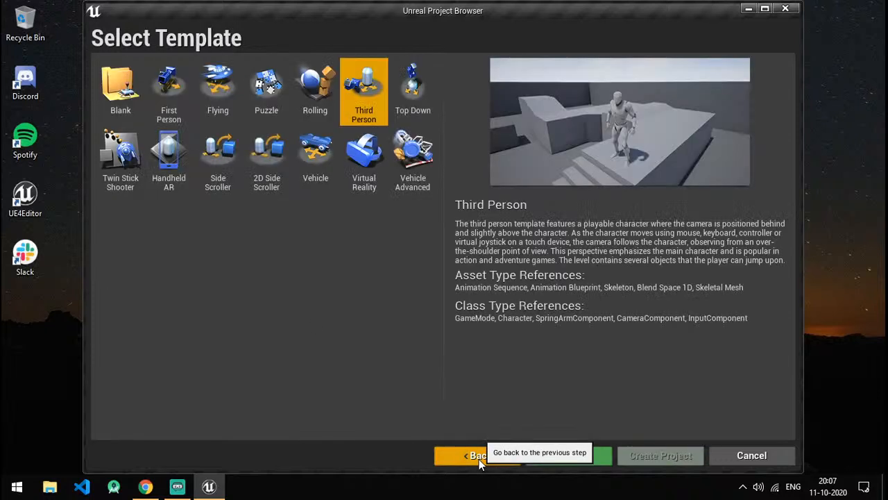
# Choose the Blank template, name the project SciFi and create it with the default project settings.
pyautogui.click(124, 97)
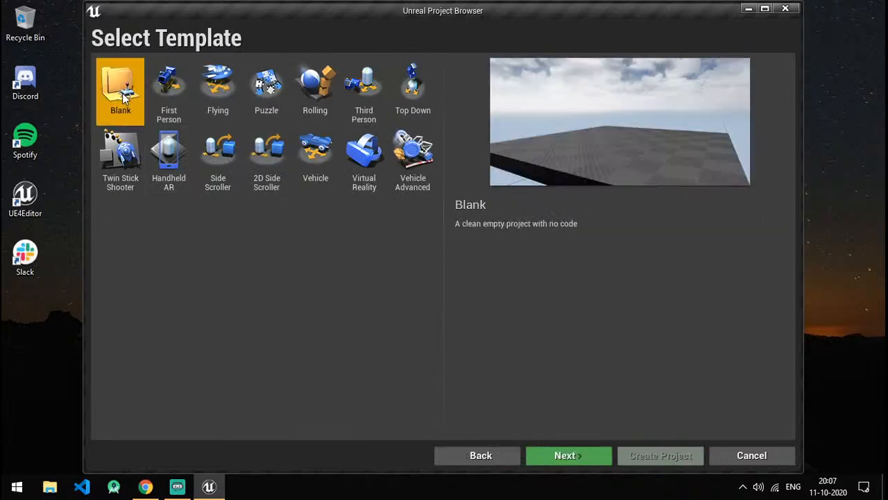
pyautogui.click(559, 458)
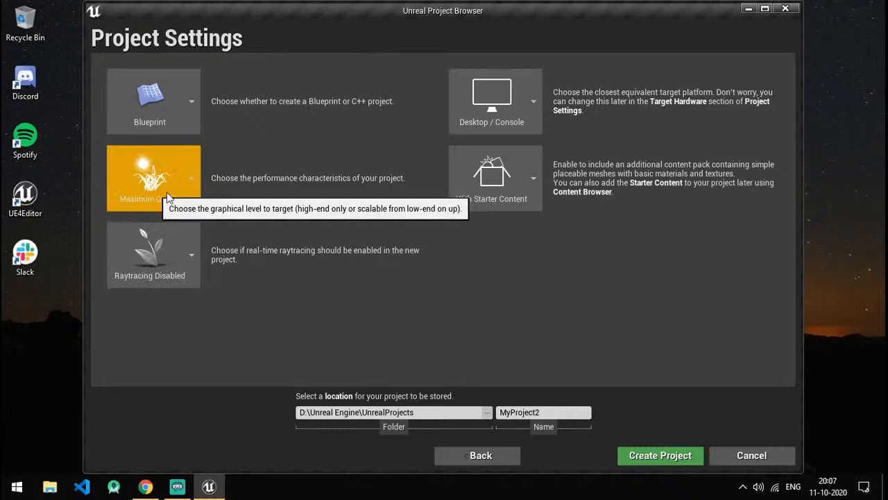
pyautogui.click(526, 412)
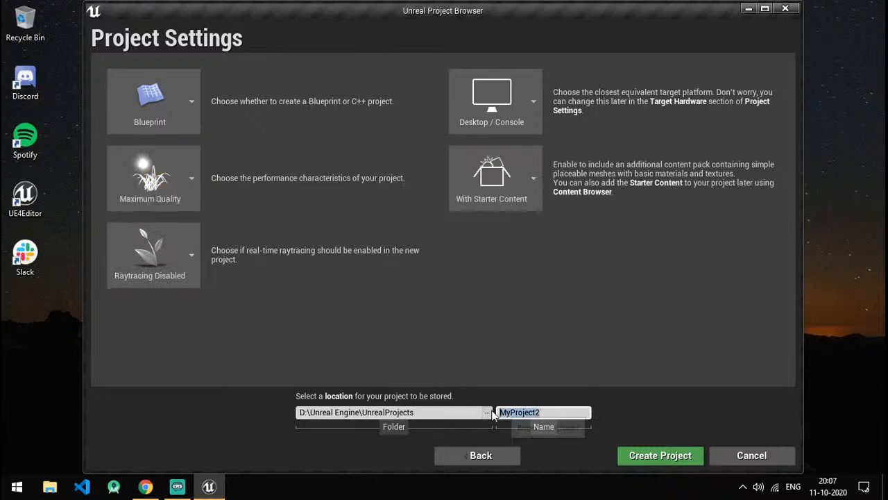
pyautogui.write('Sci-Fi')
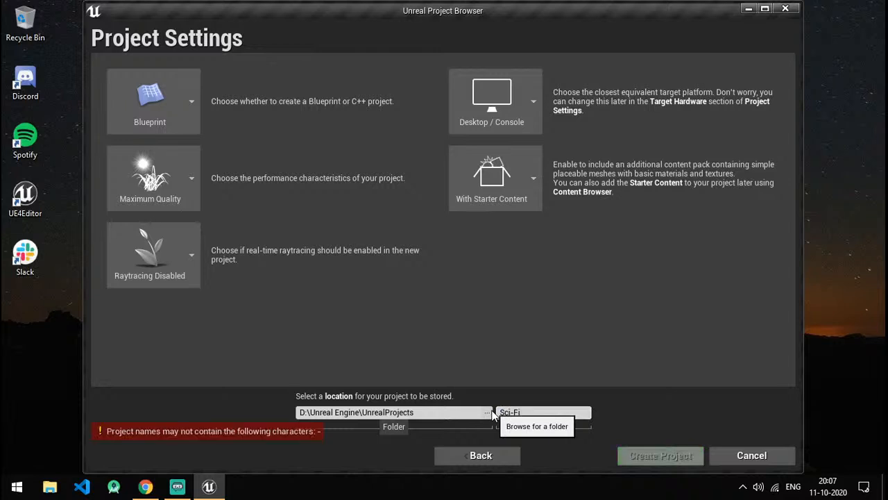
pyautogui.click(515, 412)
pyautogui.press('BackSpace')
pyautogui.click(693, 455)
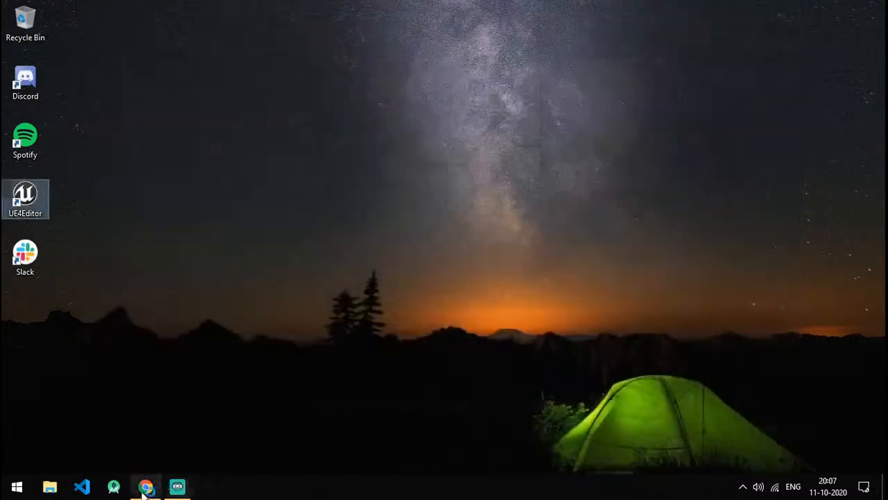
# Switch to the YouTube Studio live stream page in Chrome, dismiss its stream notices and put the browser away.
pyautogui.click(145, 485)
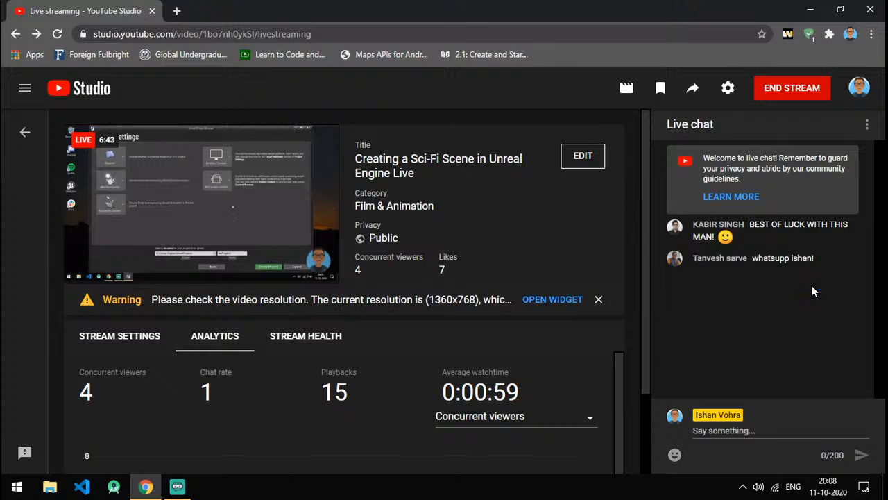
pyautogui.click(598, 300)
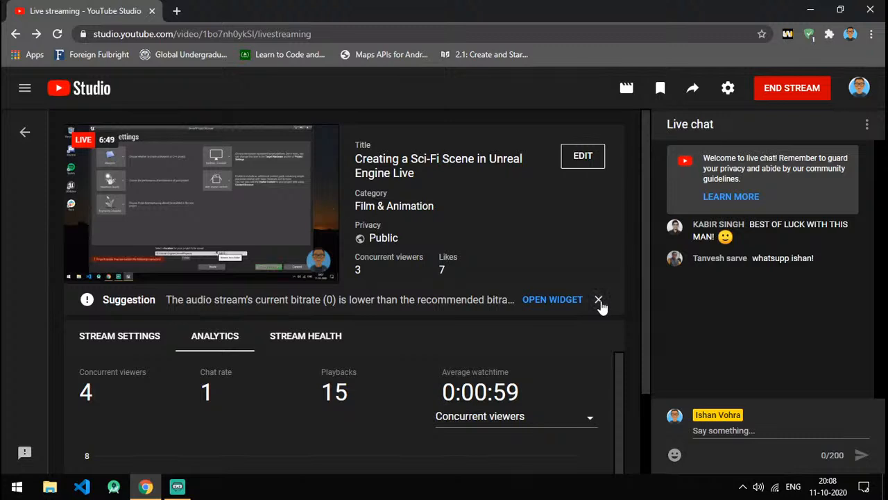
pyautogui.click(600, 302)
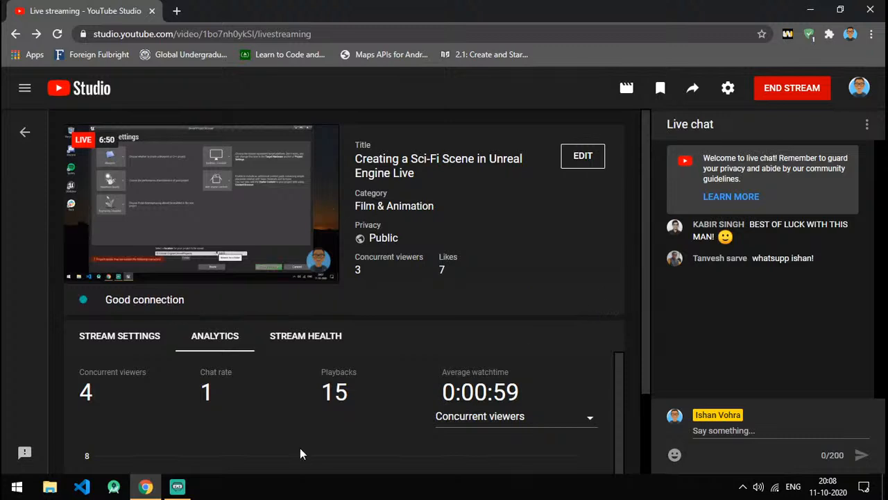
pyautogui.click(146, 486)
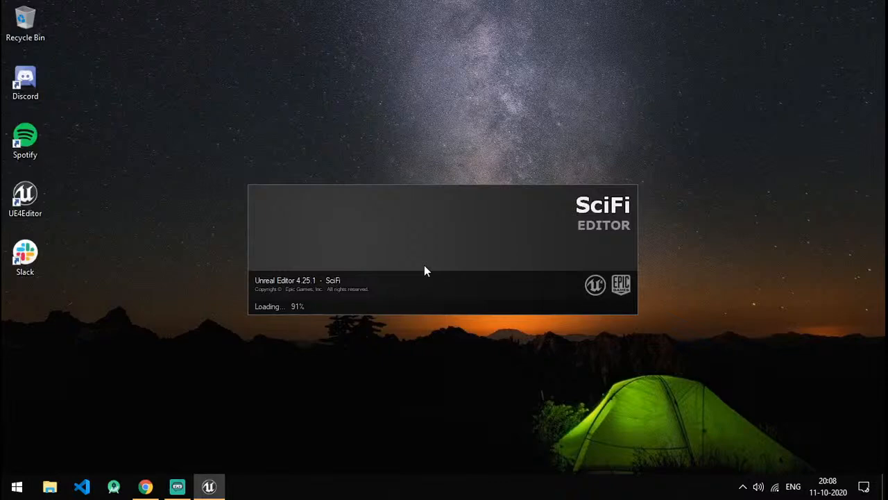
# Launch DroidCam Client and try to connect the phone camera over WiFi.
pyautogui.press('super')
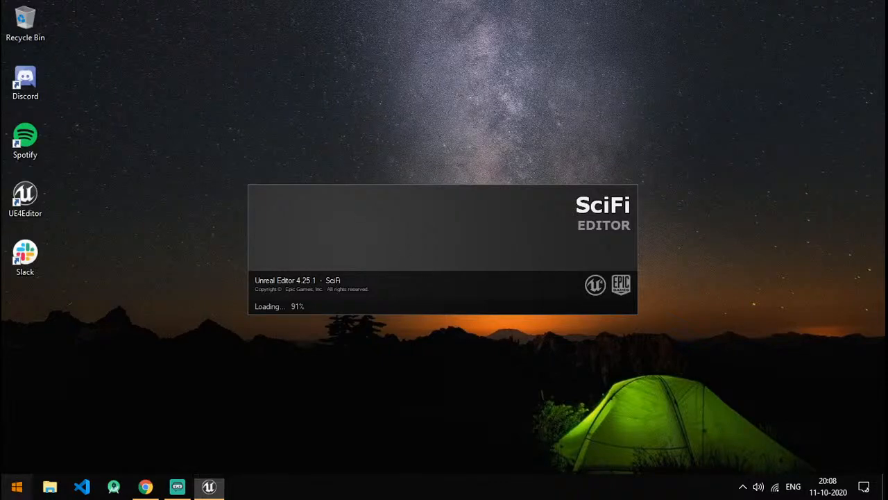
pyautogui.write('droid')
pyautogui.press('Return')
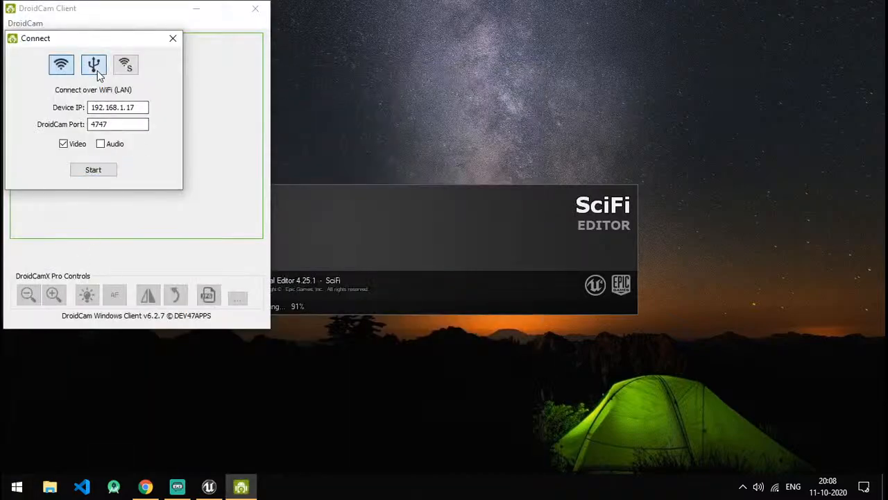
pyautogui.click(94, 65)
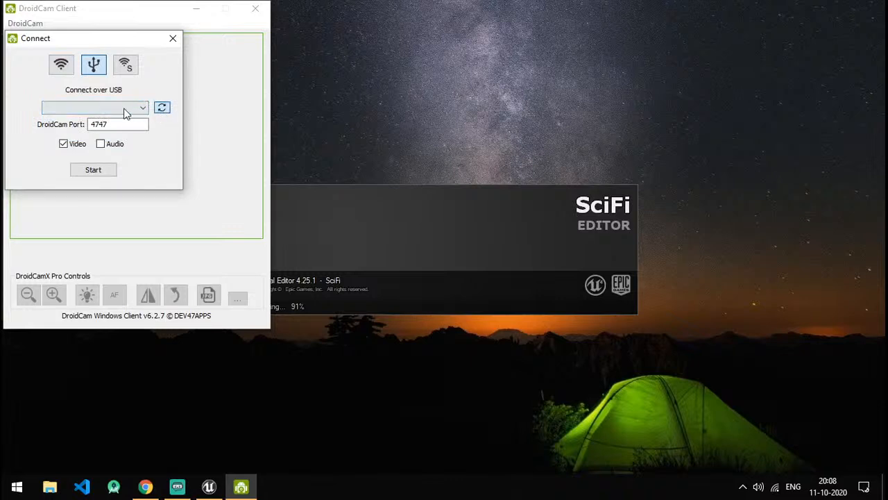
pyautogui.click(162, 108)
pyautogui.click(143, 108)
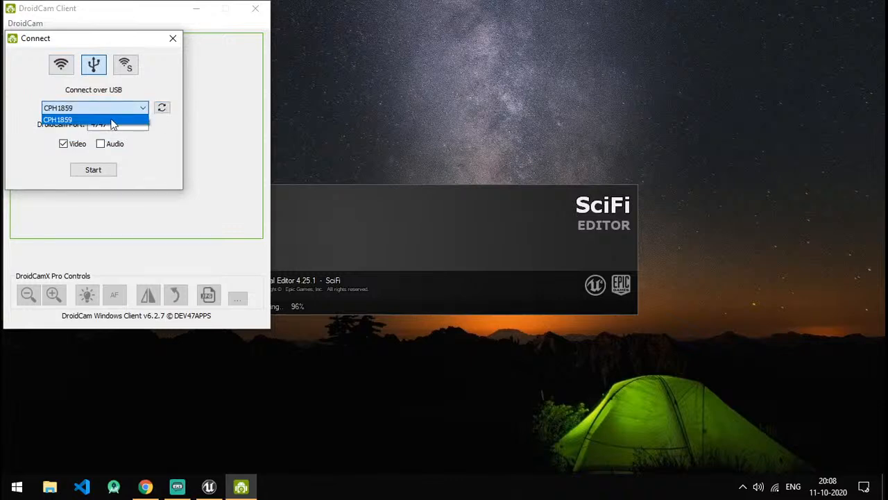
pyautogui.click(111, 119)
pyautogui.click(61, 64)
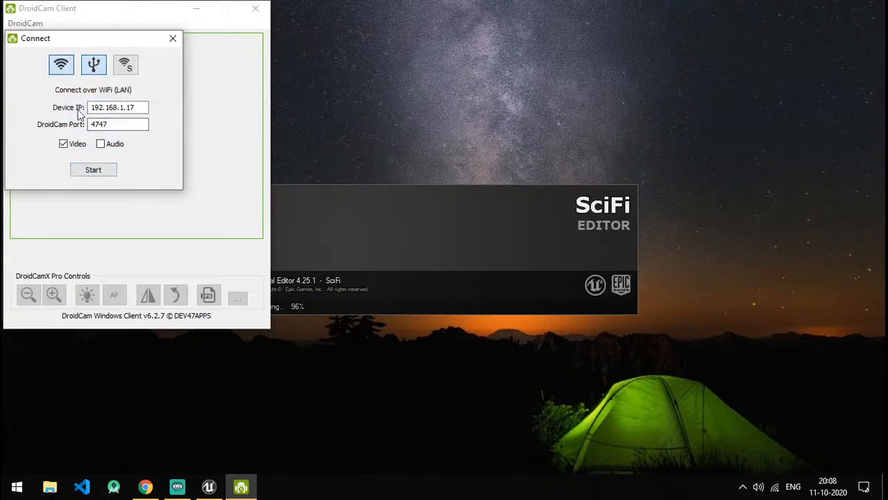
pyautogui.click(99, 169)
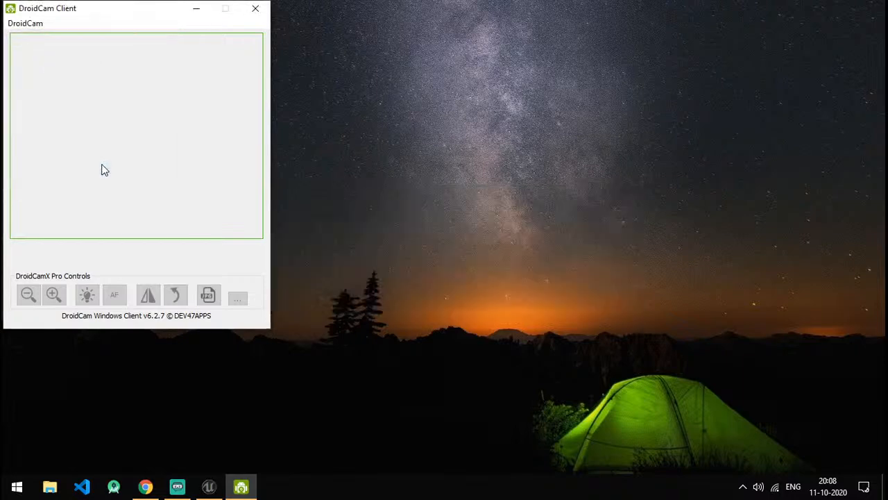
pyautogui.click(255, 8)
# Launch DroidCam Client again and start the phone's video connection over USB after refreshing the device list.
pyautogui.press('super')
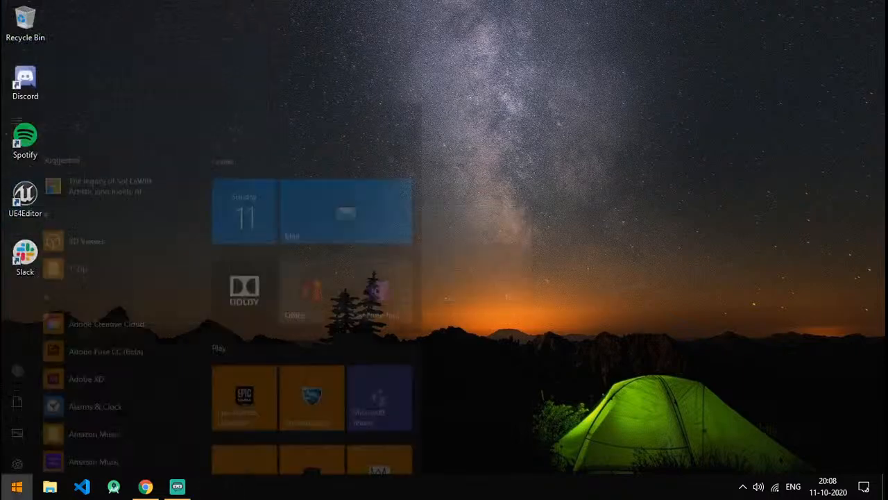
pyautogui.write('droi')
pyautogui.press('Return')
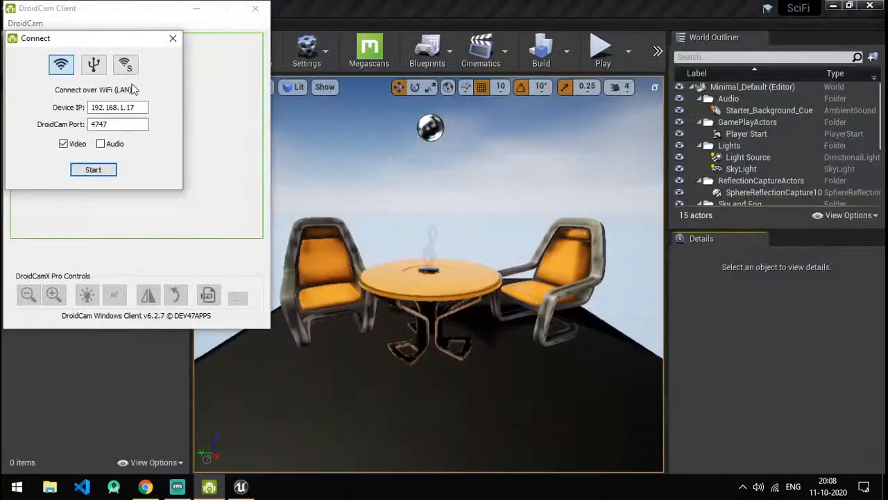
pyautogui.click(94, 64)
pyautogui.click(162, 107)
pyautogui.click(95, 169)
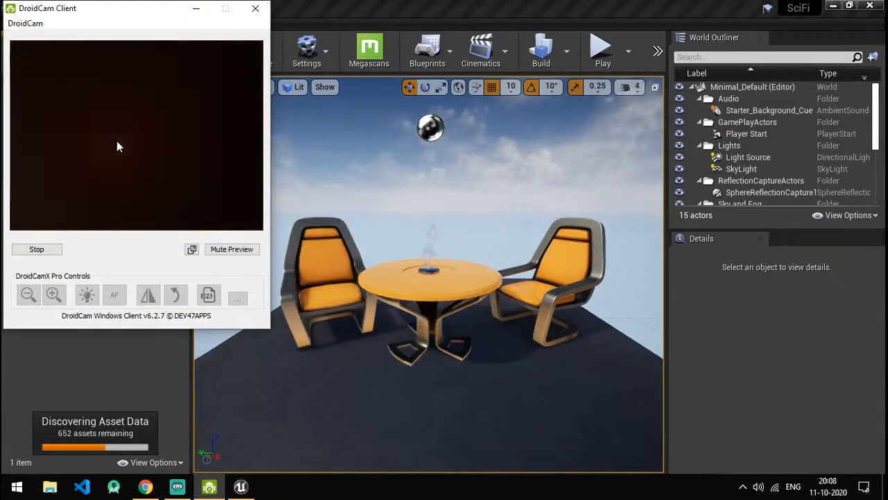
# Switch to Streamlabs OBS, make the Video Capture Device and Webcam Frame sources visible in Live Scene, and minimize it.
pyautogui.click(345, 6)
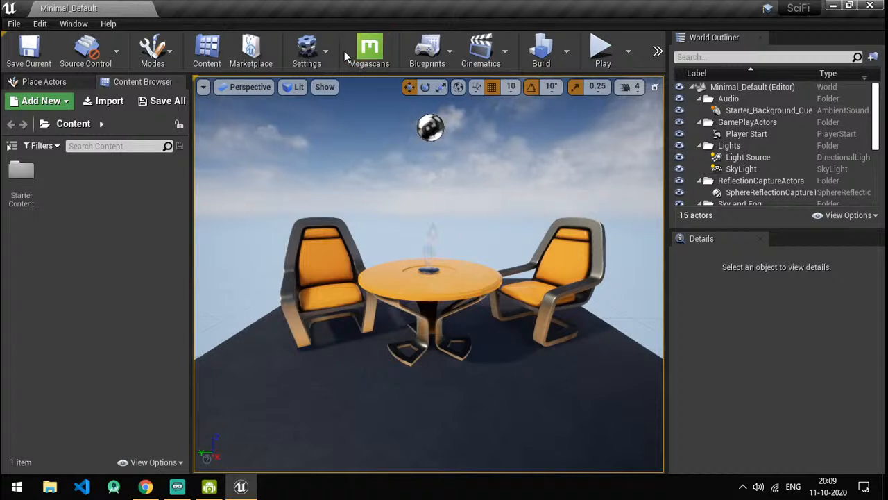
pyautogui.moveTo(210, 494)
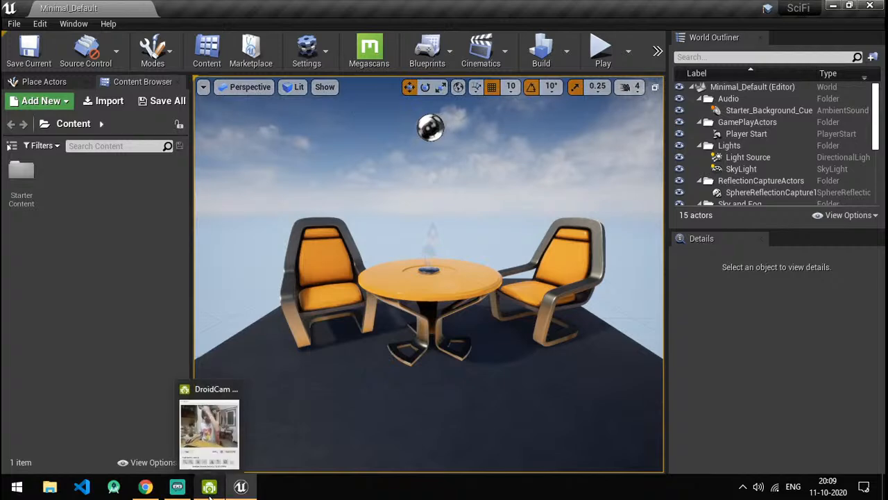
pyautogui.click(178, 486)
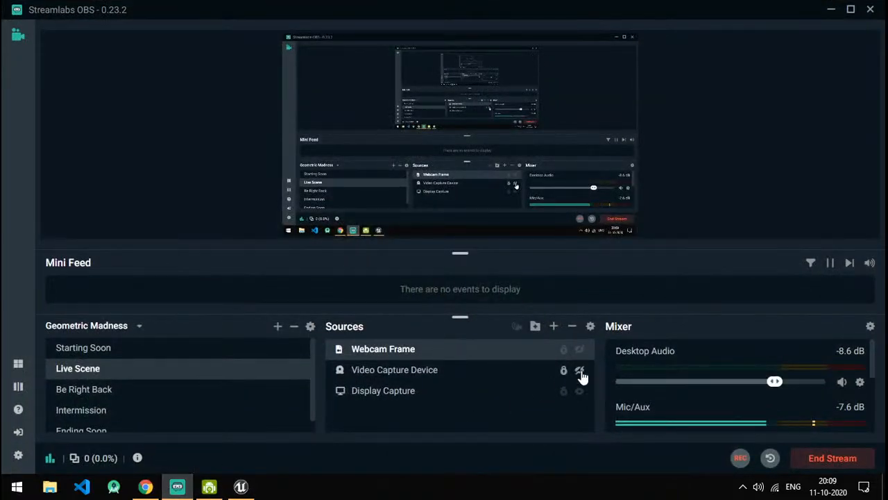
pyautogui.click(581, 370)
pyautogui.click(579, 349)
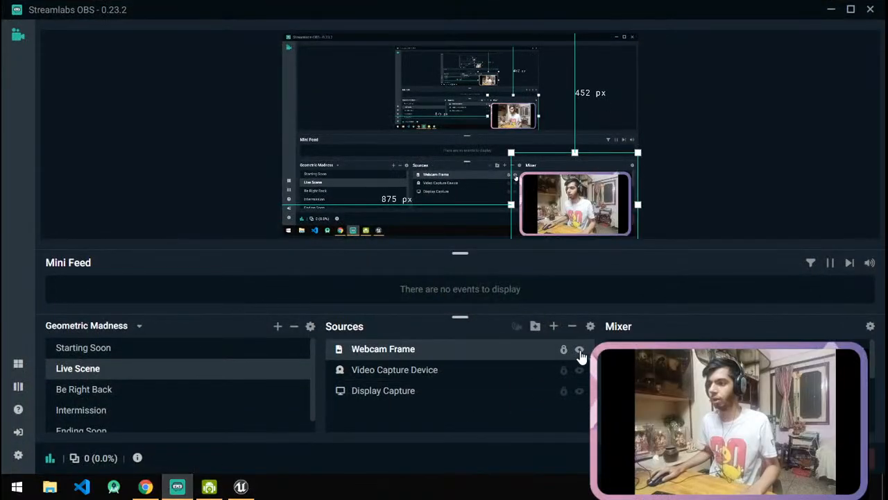
pyautogui.click(831, 9)
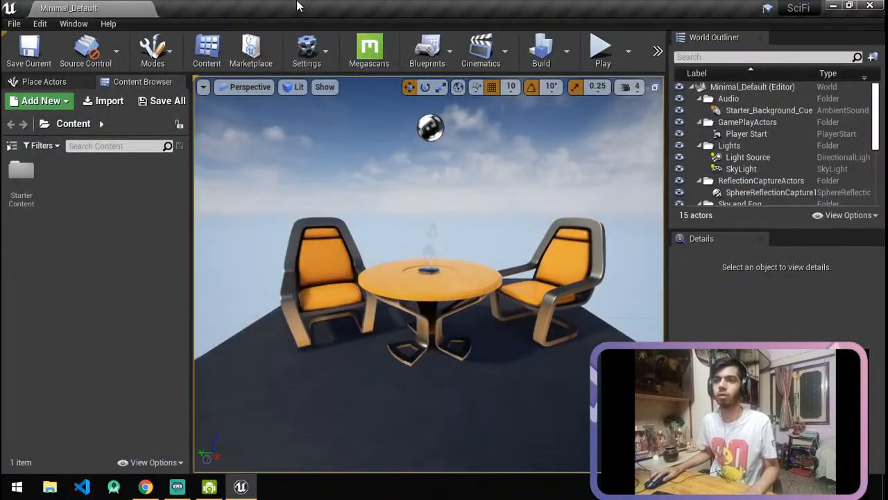
# Check the live stream preview and chat in YouTube Studio in Chrome and return to Unreal Editor.
pyautogui.click(147, 485)
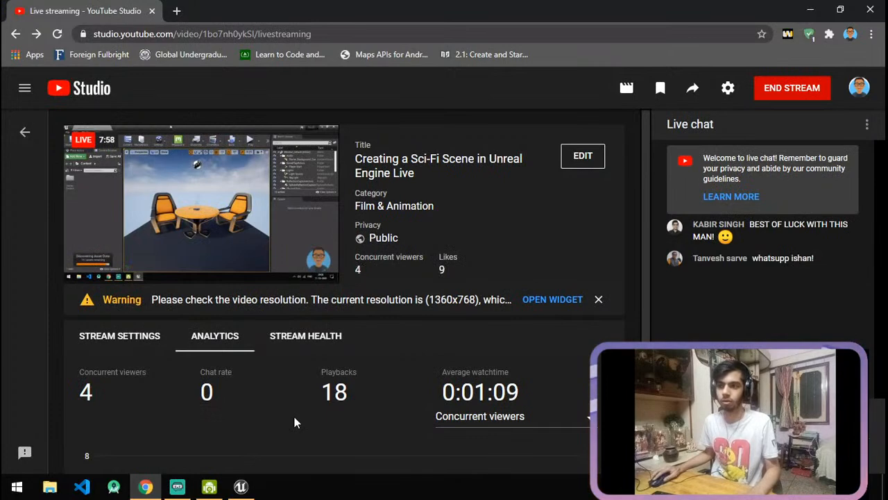
pyautogui.click(241, 486)
# Play the default level in the editor viewport and end the play session.
pyautogui.moveTo(431, 280); pyautogui.dragTo(320, 292, button='right')
pyautogui.press('s')
pyautogui.press('s')
pyautogui.press('a')
pyautogui.press('w')
pyautogui.press('d')
pyautogui.press('d')
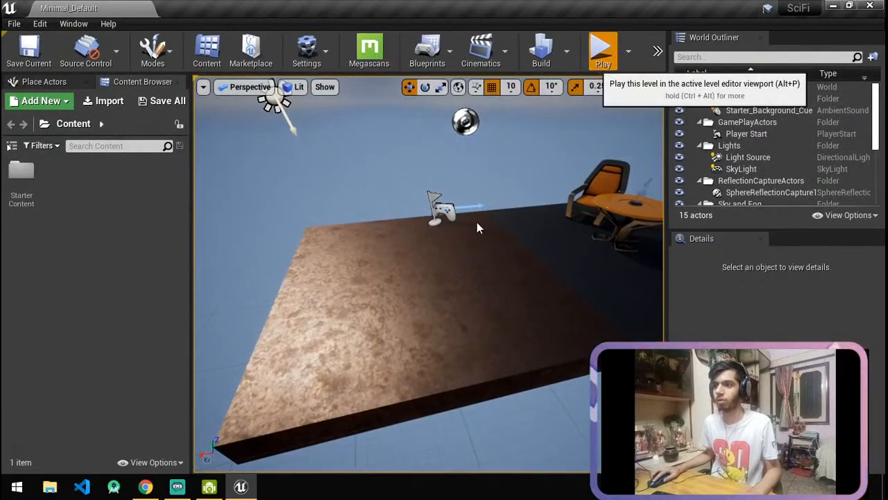
pyautogui.hotkey('alt', 'p')
pyautogui.click(490, 243)
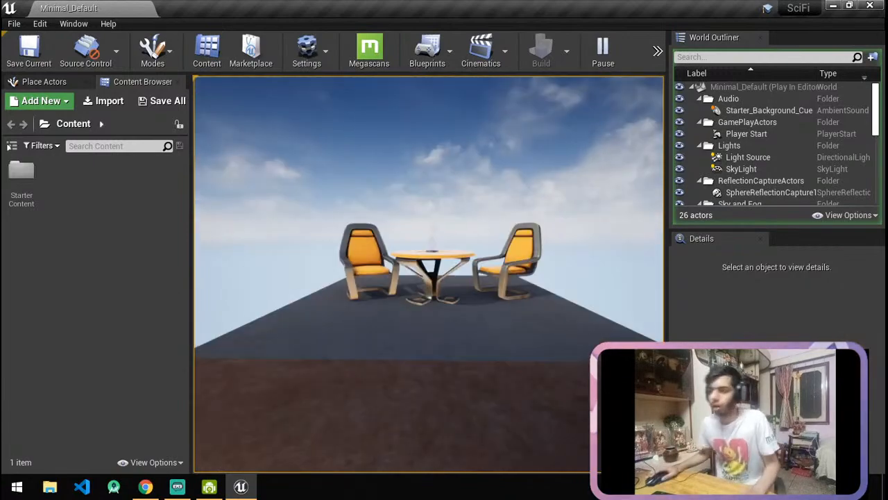
pyautogui.press('Escape')
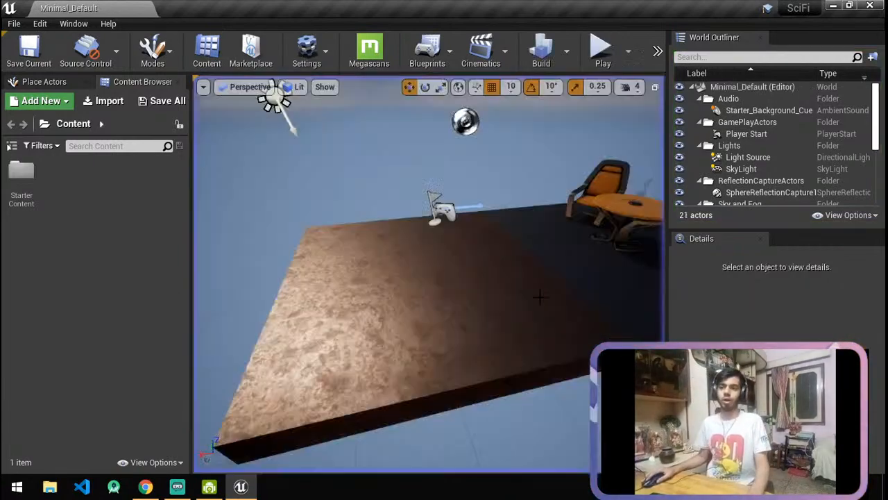
# Check the YouTube Studio stream page in Chrome for new chat messages and return to Unreal Editor.
pyautogui.press('s')
pyautogui.moveTo(541, 298); pyautogui.dragTo(462, 234, button='right')
pyautogui.hotkey('alt', 'Tab')
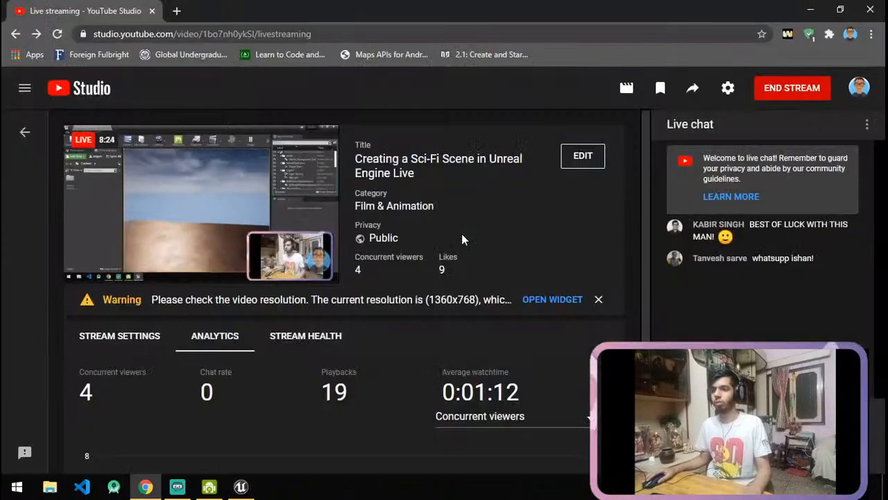
pyautogui.hotkey('alt', 'Tab')
pyautogui.moveTo(644, 292); pyautogui.dragTo(562, 288, button='right')
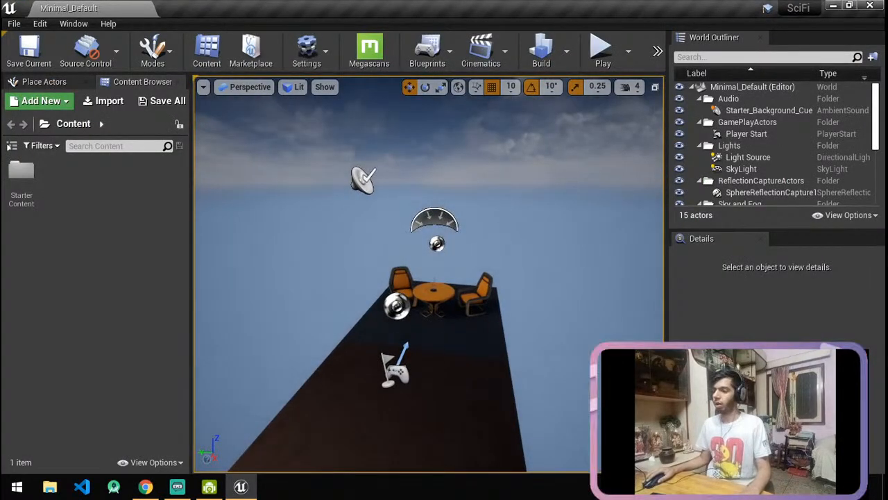
pyautogui.moveTo(430, 278); pyautogui.dragTo(392, 266, button='right')
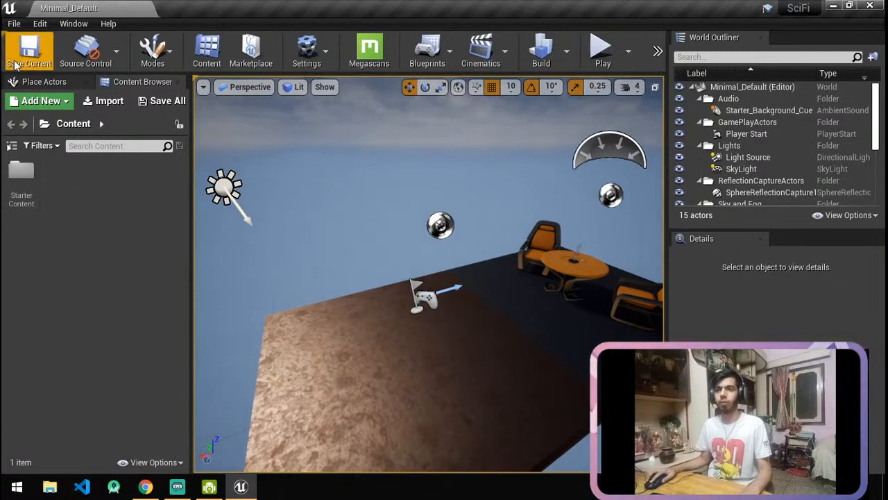
pyautogui.click(14, 24)
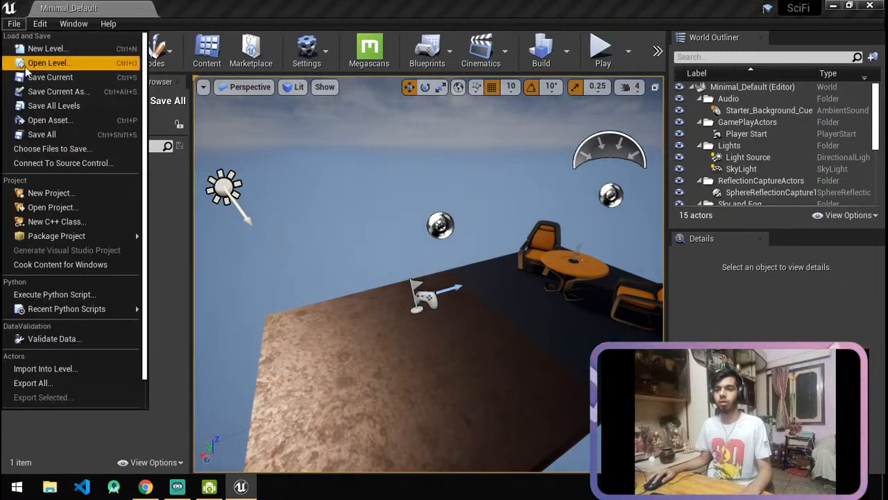
pyautogui.click(168, 264)
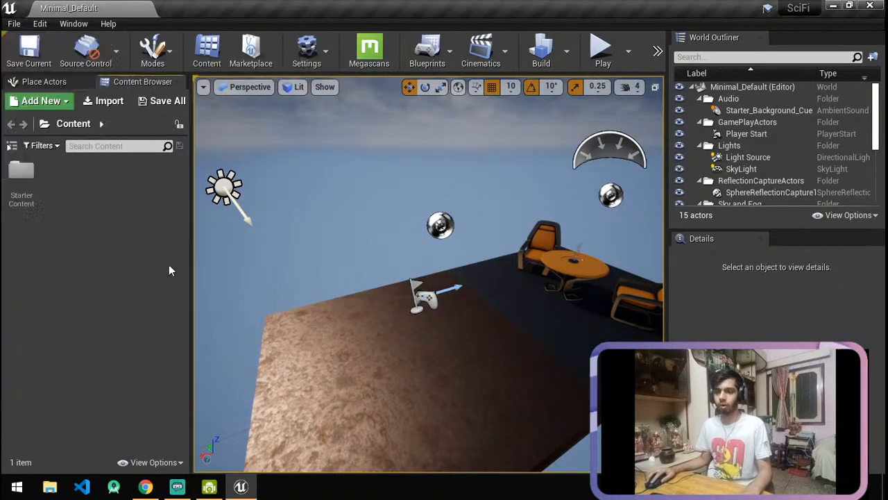
# Switch to Chrome and search Google Images for "sci fi scenes unreal" in a new tab.
pyautogui.click(141, 487)
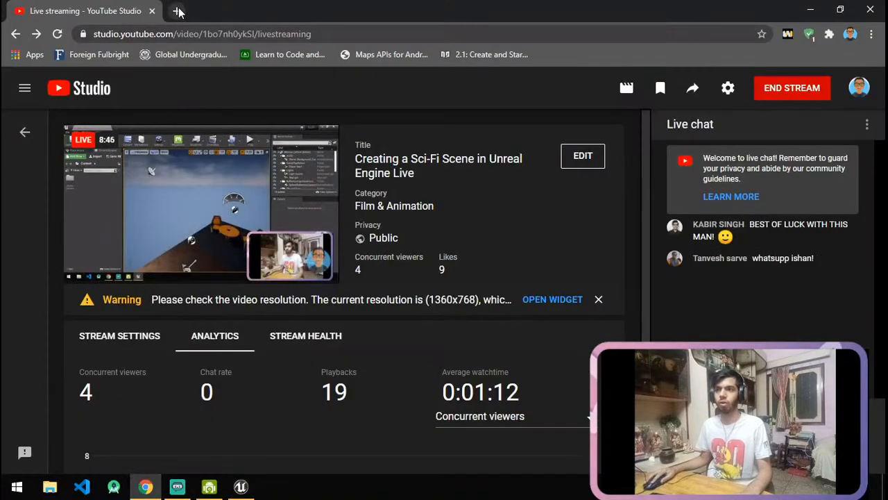
pyautogui.click(332, 11)
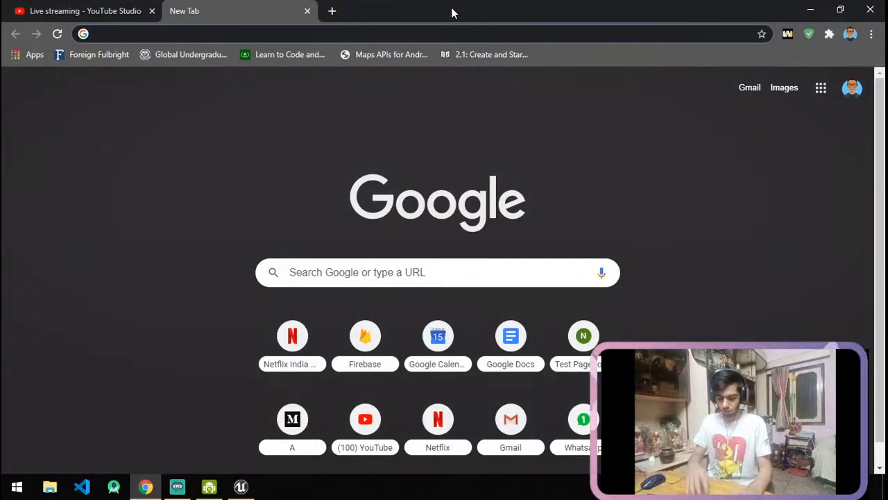
pyautogui.write('Sci fi scenes unreal')
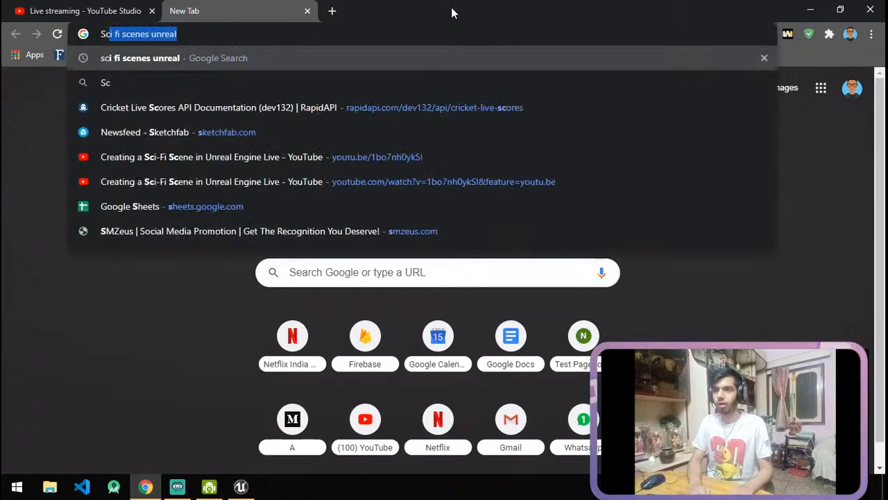
pyautogui.press('Return')
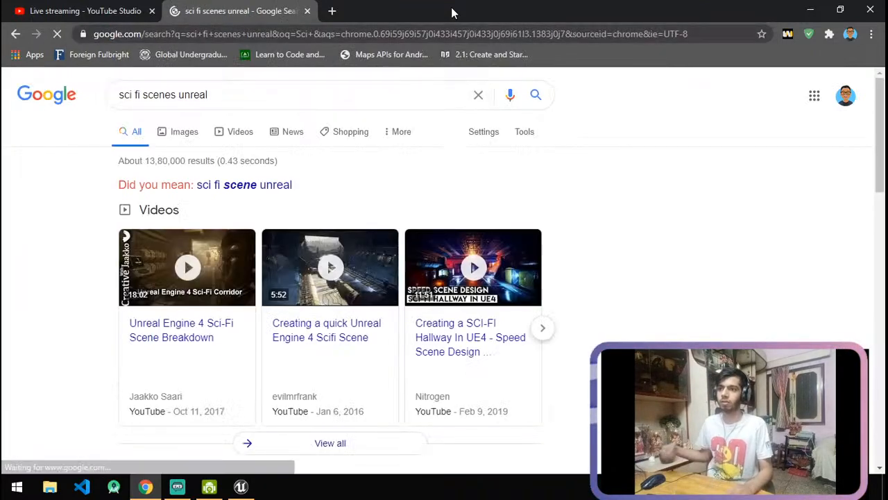
pyautogui.click(175, 133)
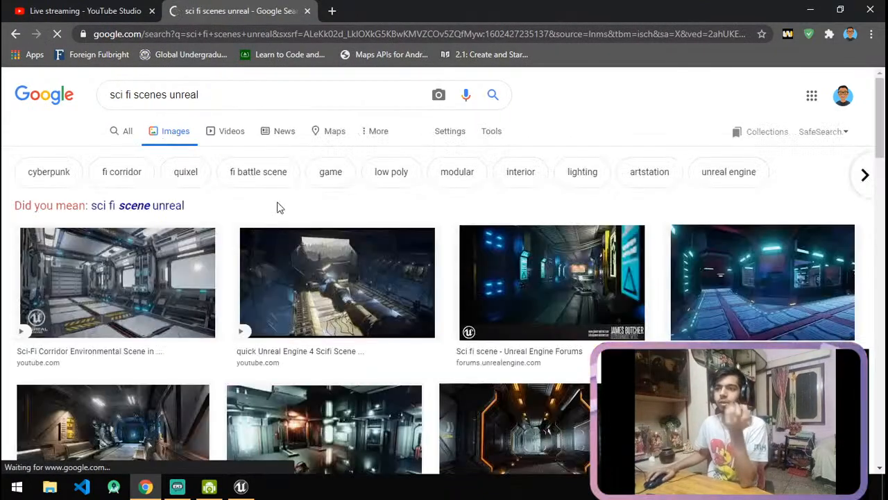
# Browse the image results and preview "My first UE4 sci fi scene (with matinee)" along with its related images.
pyautogui.scroll(-1, 438, 229)
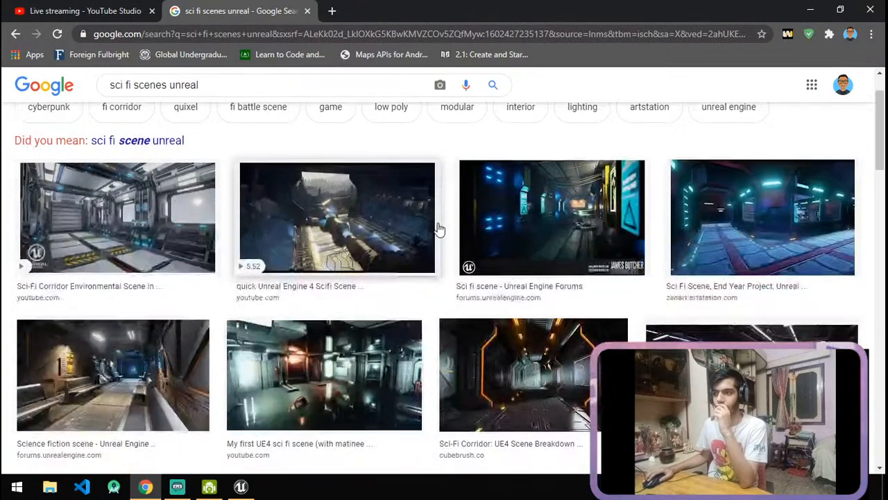
pyautogui.scroll(-2, 439, 229)
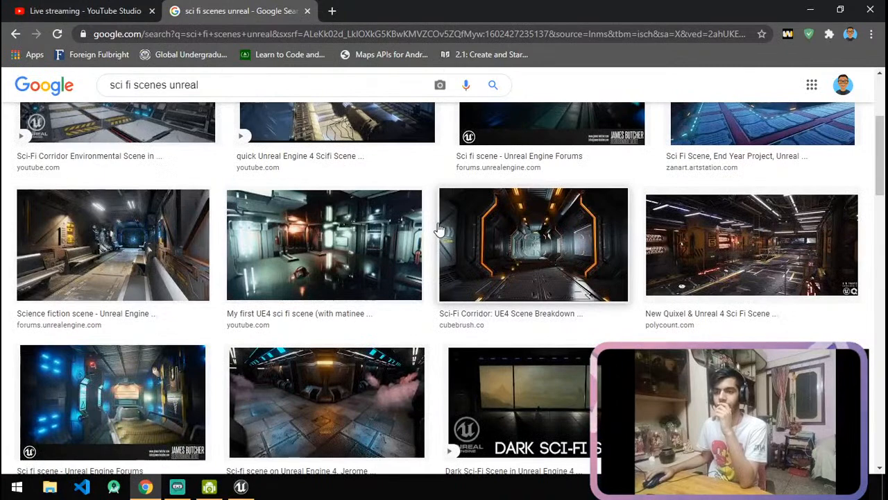
pyautogui.scroll(-1, 438, 229)
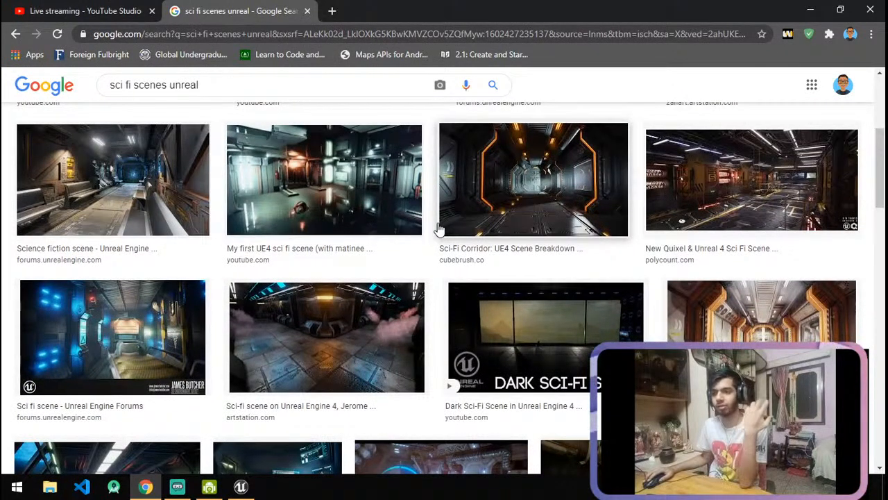
pyautogui.click(347, 195)
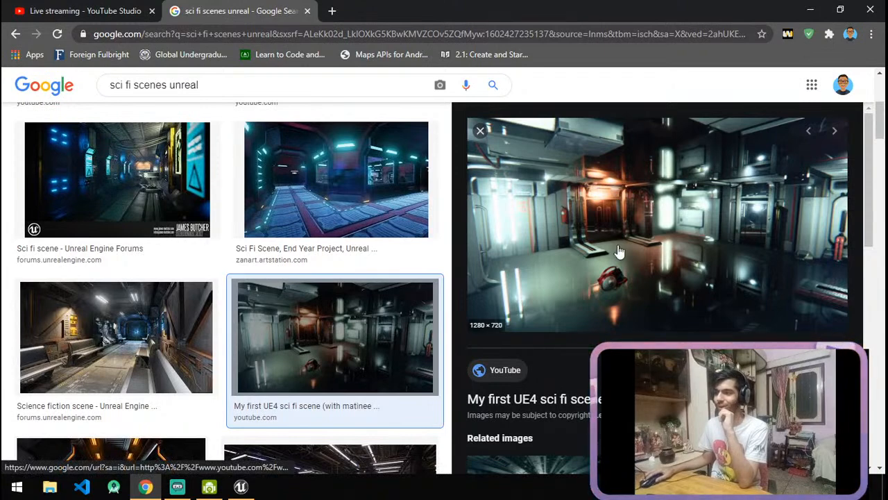
pyautogui.scroll(-4, 453, 262)
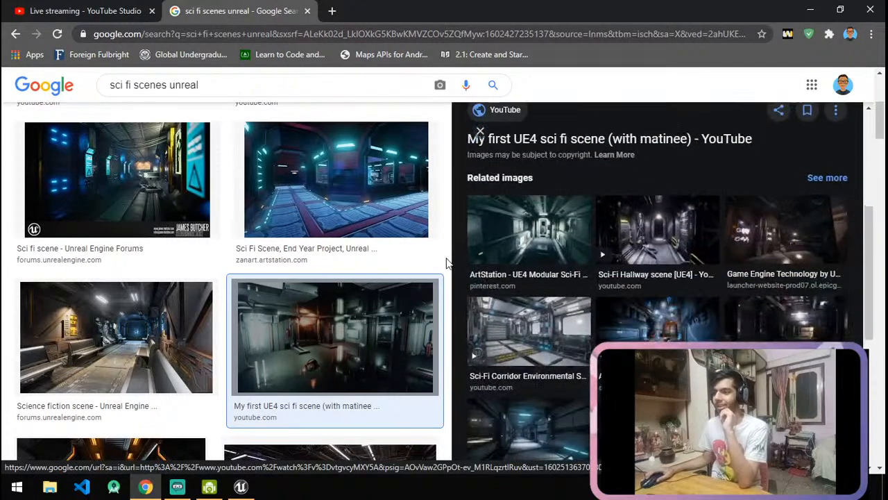
# Preview the dark and the bright orange-framed versions of the cubebrush.co "Sci-Fi Corridor: UE4 Scene Breakdown" as references.
pyautogui.scroll(-4, 378, 270)
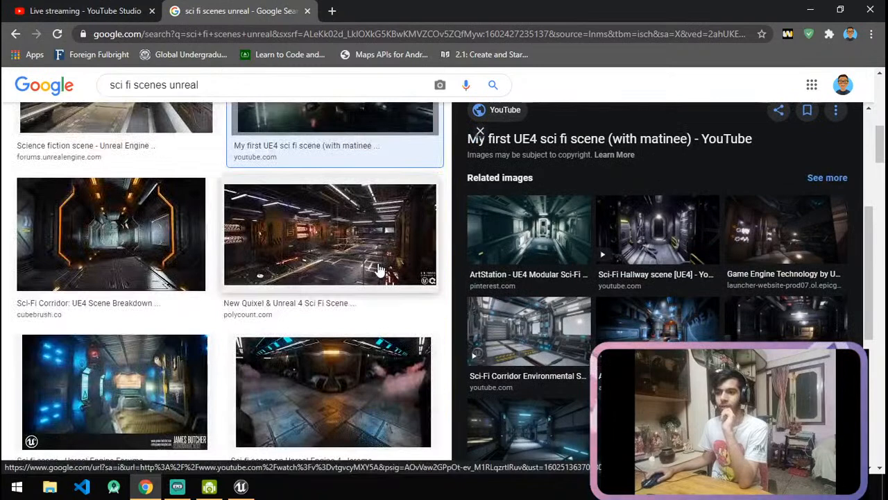
pyautogui.click(68, 257)
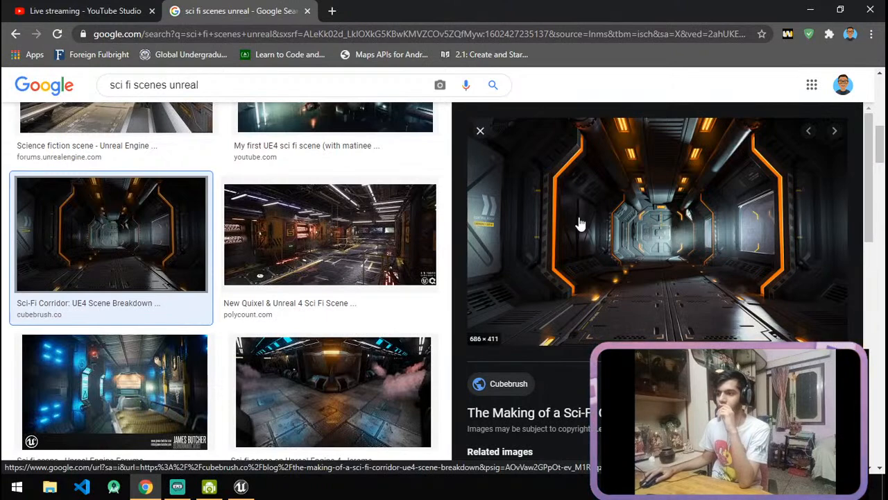
pyautogui.scroll(-1, 350, 317)
pyautogui.scroll(-3, 350, 318)
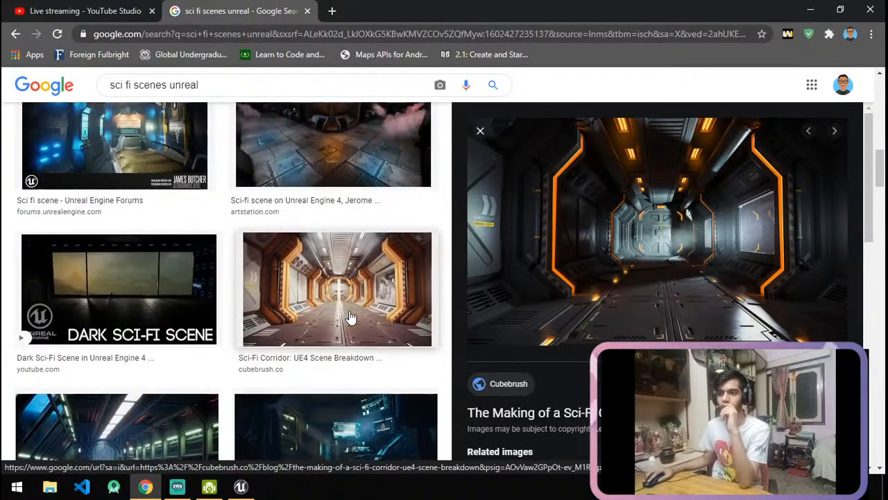
pyautogui.click(350, 318)
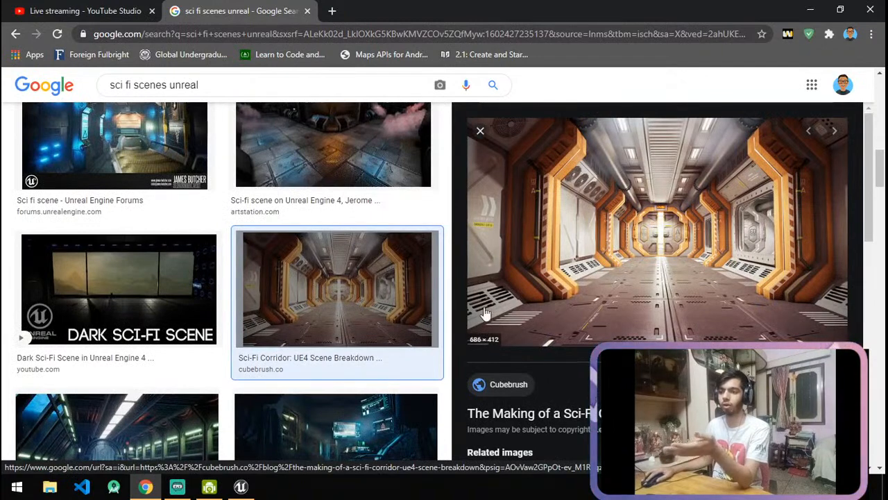
pyautogui.scroll(5, 323, 288)
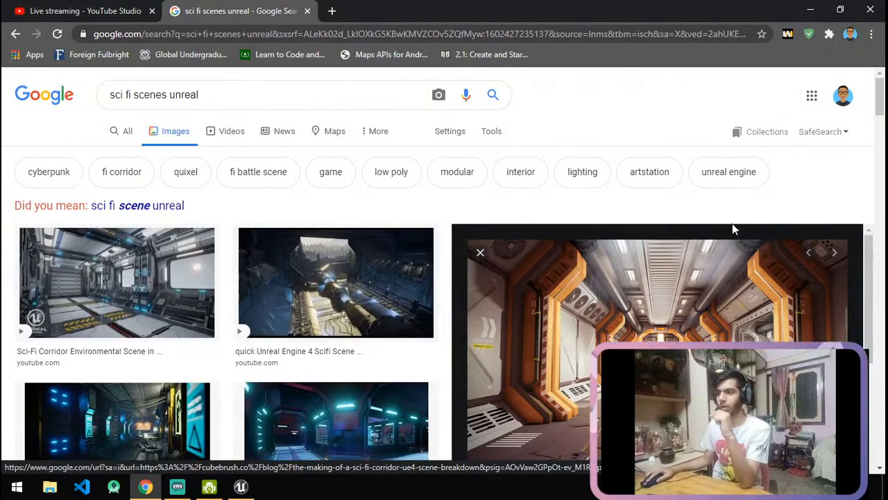
pyautogui.scroll(-5, 476, 311)
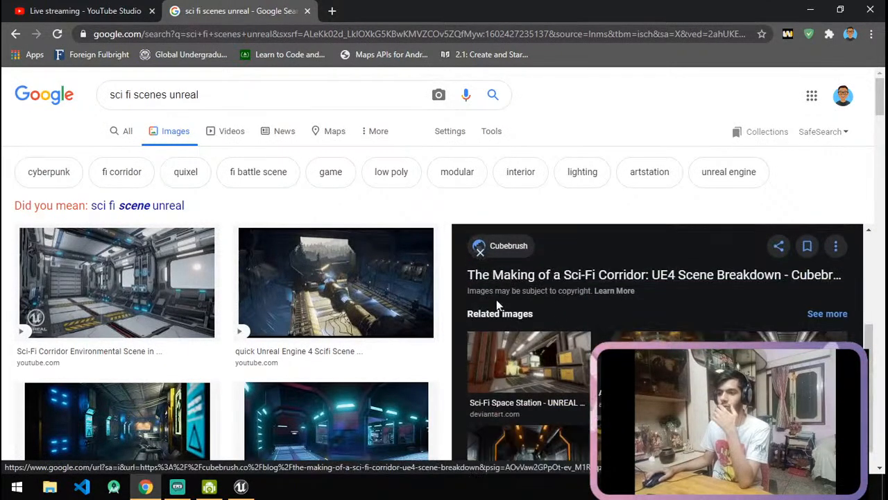
pyautogui.click(477, 310)
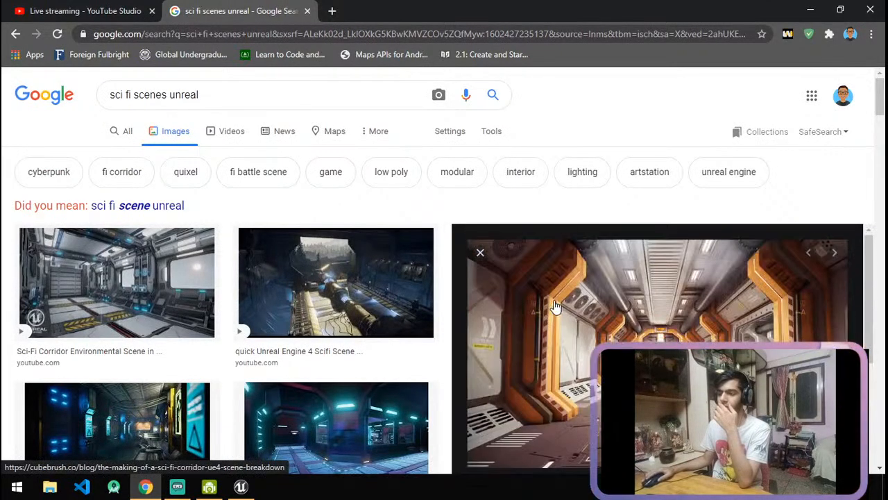
# Open thumbnail.png from the recent files in File Explorer, view it maximized, close it and return to Chrome.
pyautogui.click(61, 490)
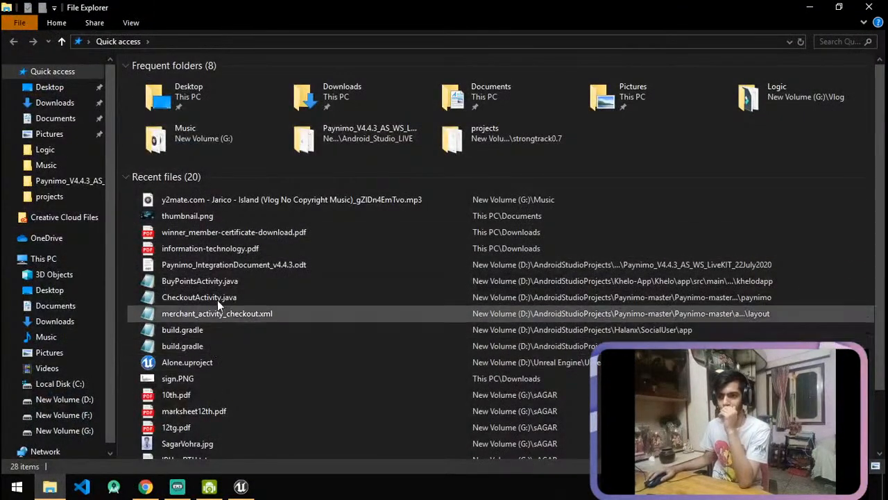
pyautogui.doubleClick(220, 216)
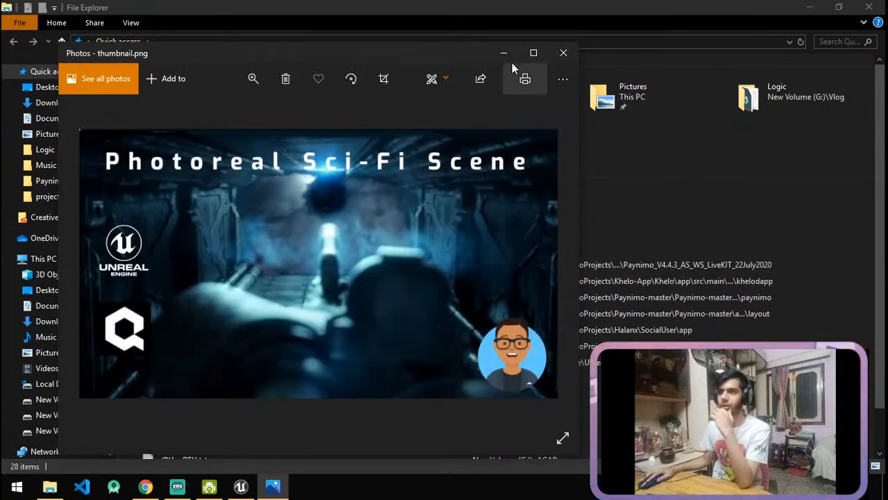
pyautogui.click(531, 52)
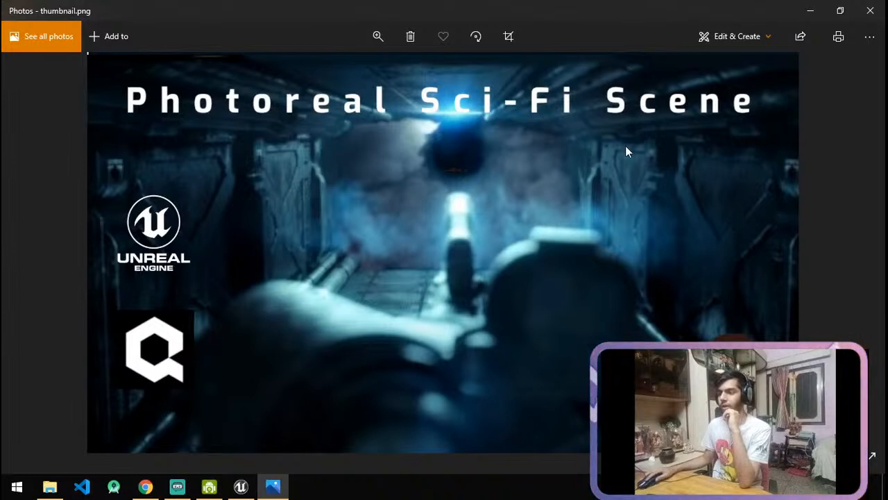
pyautogui.click(880, 21)
pyautogui.click(145, 485)
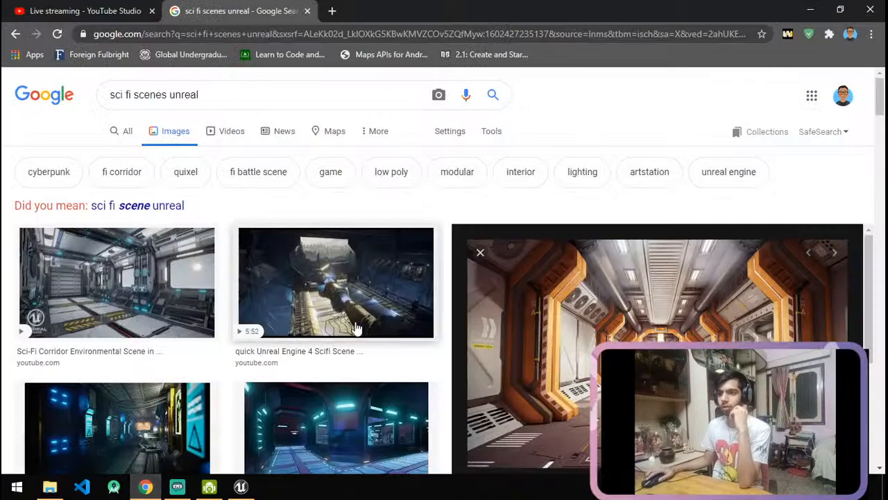
# Examine further sci-fi corridor and environment images in the search results for scene references.
pyautogui.scroll(-2, 354, 322)
pyautogui.scroll(-3, 341, 308)
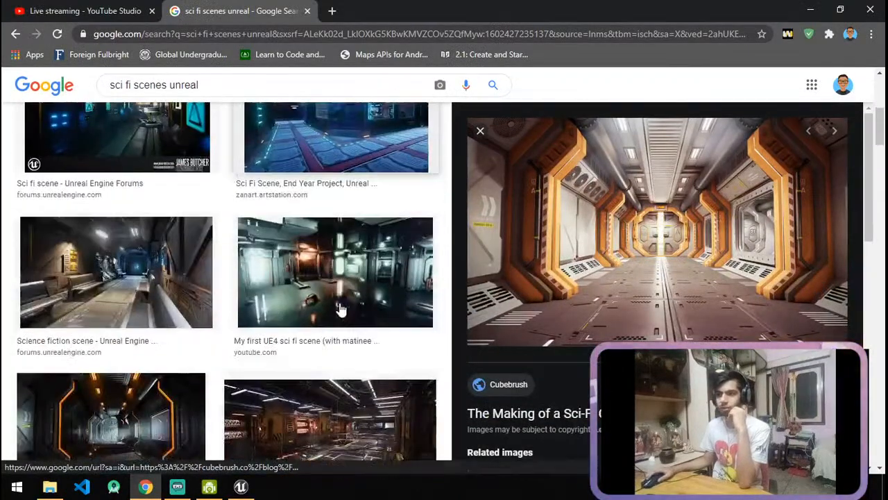
pyautogui.scroll(-2, 340, 309)
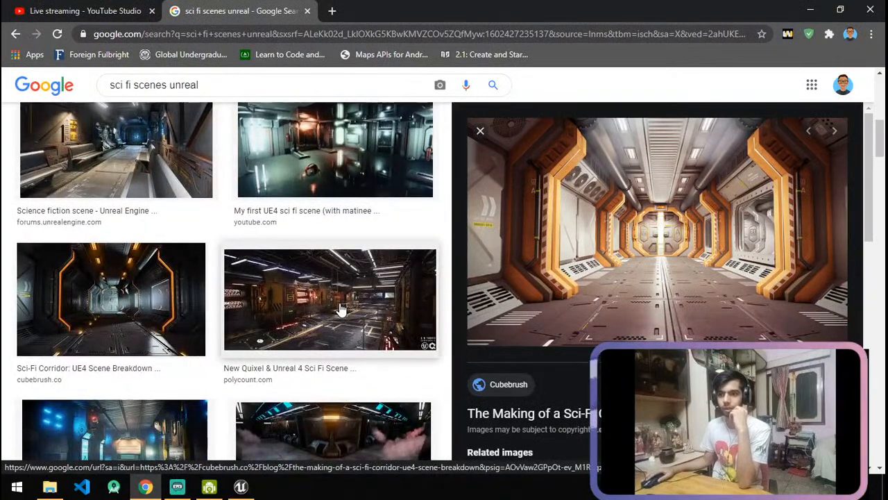
pyautogui.scroll(-1, 341, 309)
pyautogui.scroll(-5, 340, 309)
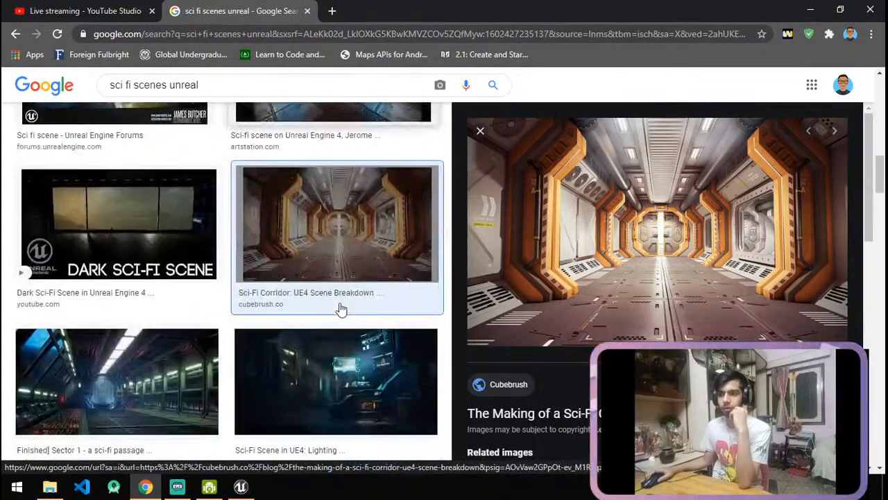
pyautogui.scroll(-4, 341, 309)
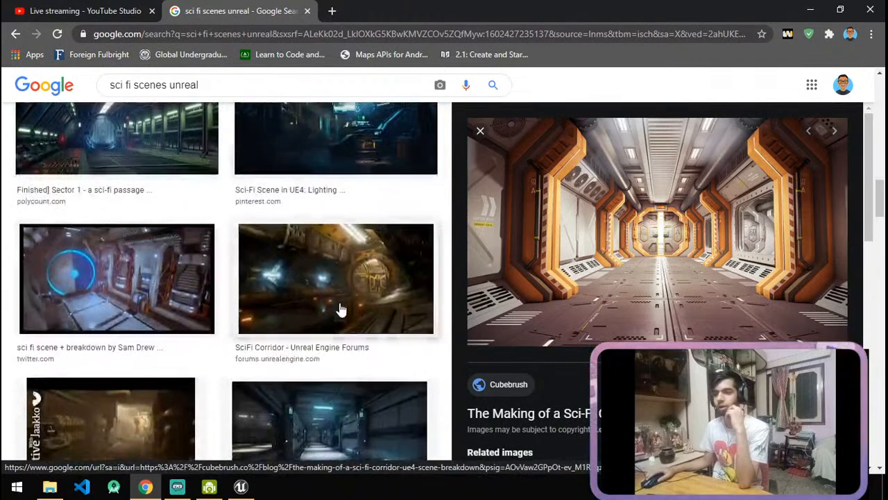
pyautogui.scroll(-2, 340, 309)
pyautogui.scroll(-2, 341, 309)
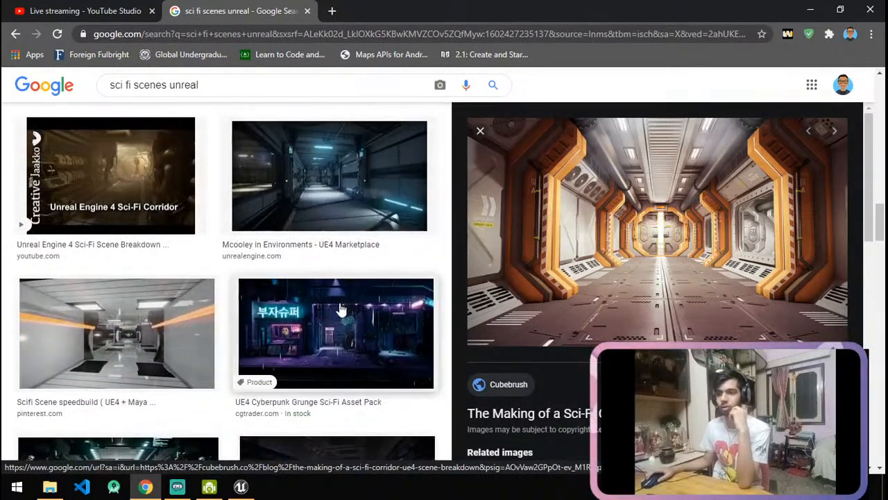
pyautogui.scroll(-3, 341, 309)
# Check the YouTube Studio live chat, then preview the dark orange-lit cubebrush.co Sci-Fi Corridor image in the search results.
pyautogui.click(69, 11)
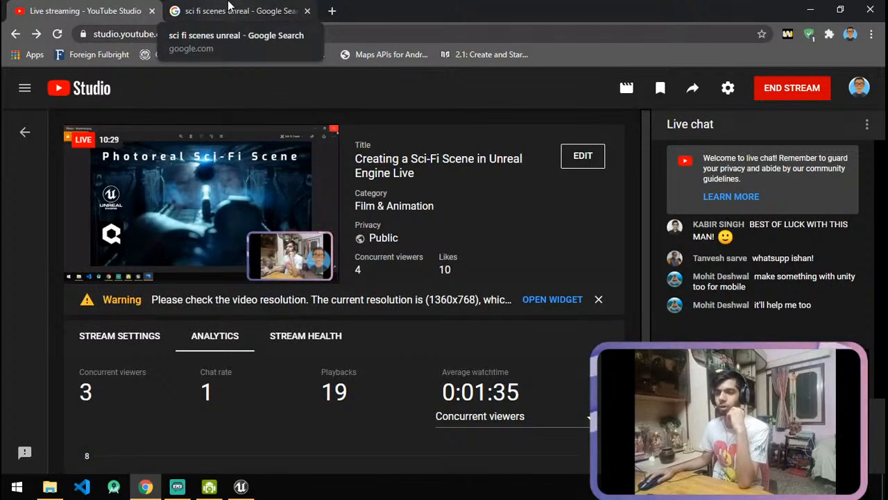
pyautogui.click(229, 9)
pyautogui.scroll(-4, 209, 347)
pyautogui.scroll(2, 229, 333)
pyautogui.scroll(-4, 234, 328)
pyautogui.scroll(5, 234, 328)
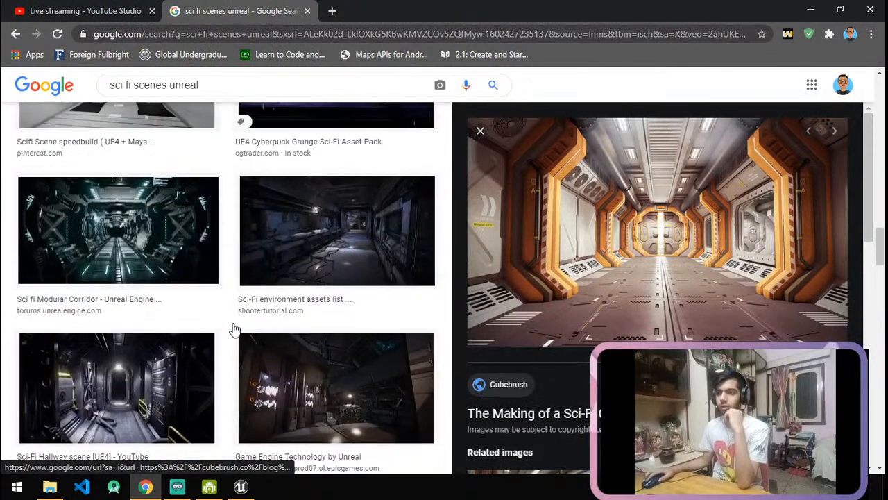
pyautogui.scroll(8, 234, 329)
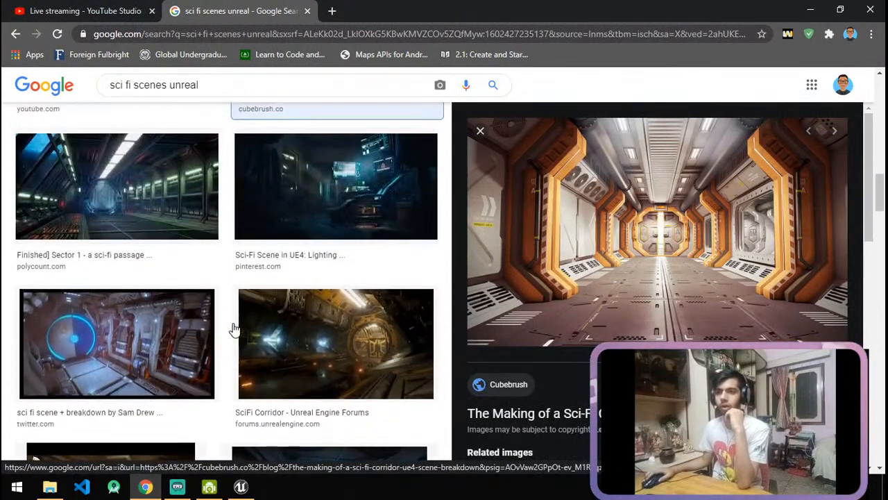
pyautogui.scroll(4, 235, 328)
pyautogui.scroll(-4, 234, 328)
pyautogui.scroll(4, 235, 328)
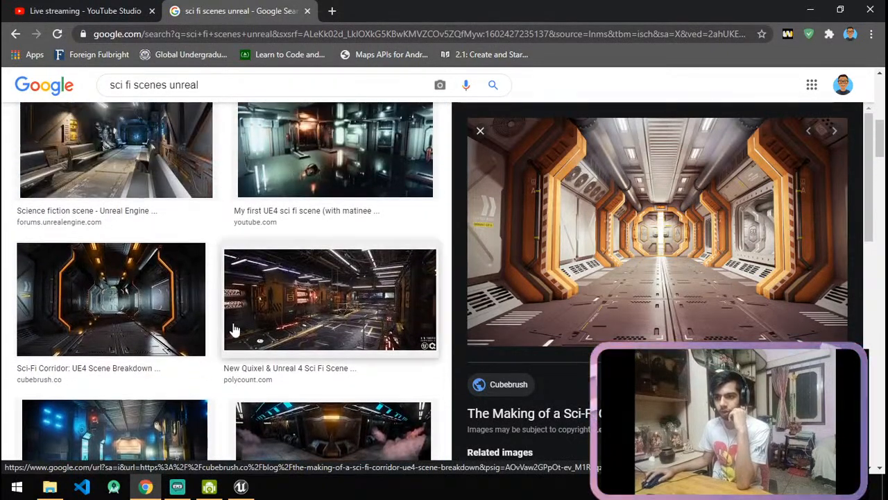
pyautogui.click(154, 313)
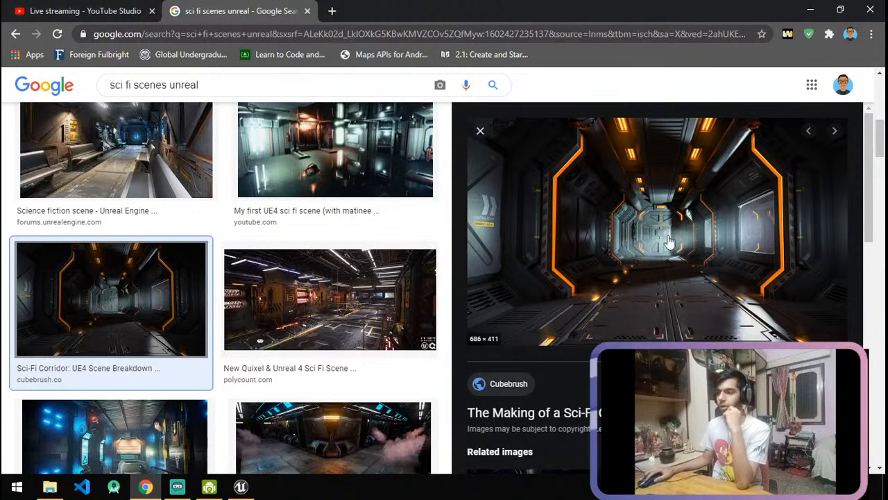
# Check the live stream page in YouTube Studio, then switch to the SciFi project in Unreal Engine and widen the Content Browser slightly.
pyautogui.click(78, 10)
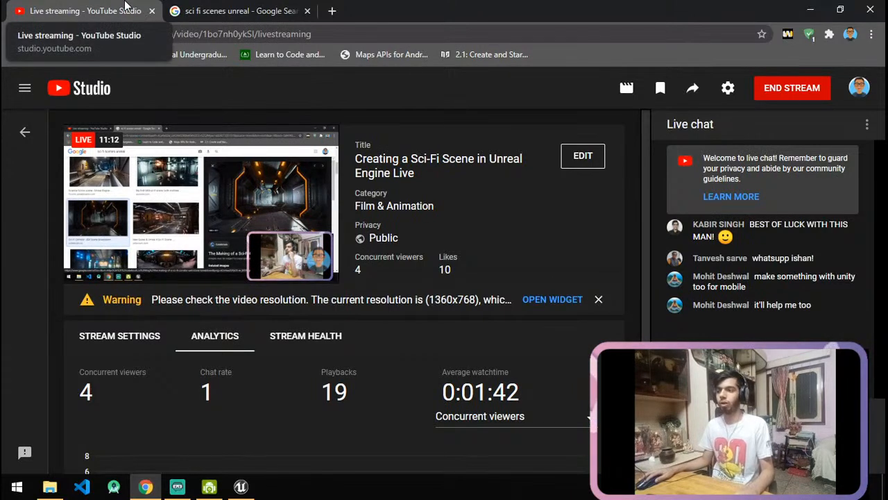
pyautogui.click(199, 9)
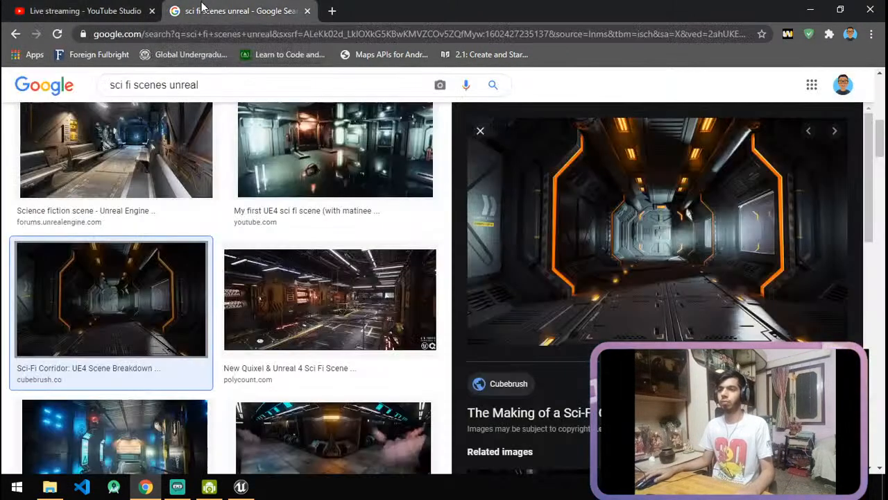
pyautogui.click(241, 487)
pyautogui.moveTo(270, 469); pyautogui.dragTo(377, 452, button='right')
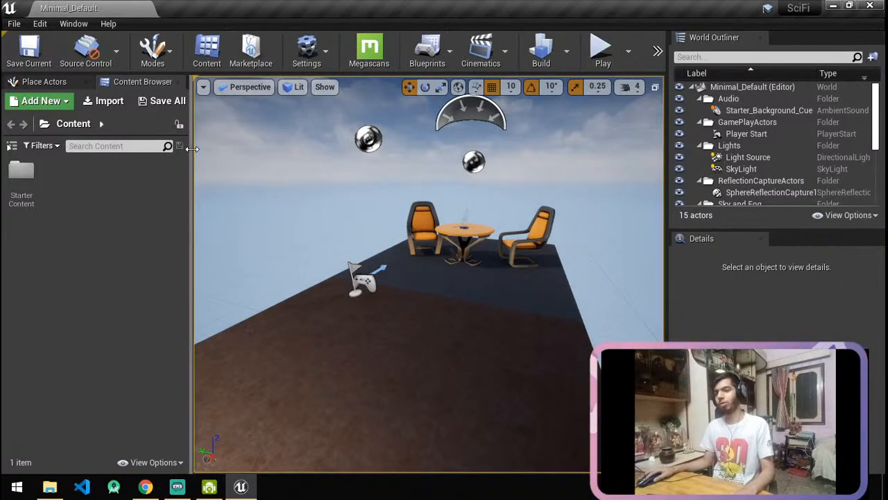
pyautogui.moveTo(196, 154); pyautogui.dragTo(195, 148)
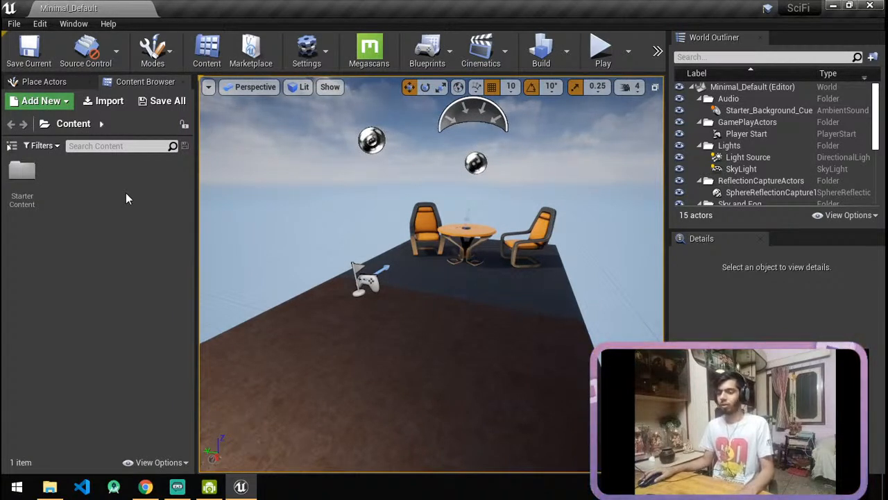
# Create a new level from the Default template.
pyautogui.rightClick(77, 174)
pyautogui.press('Escape')
pyautogui.click(14, 23)
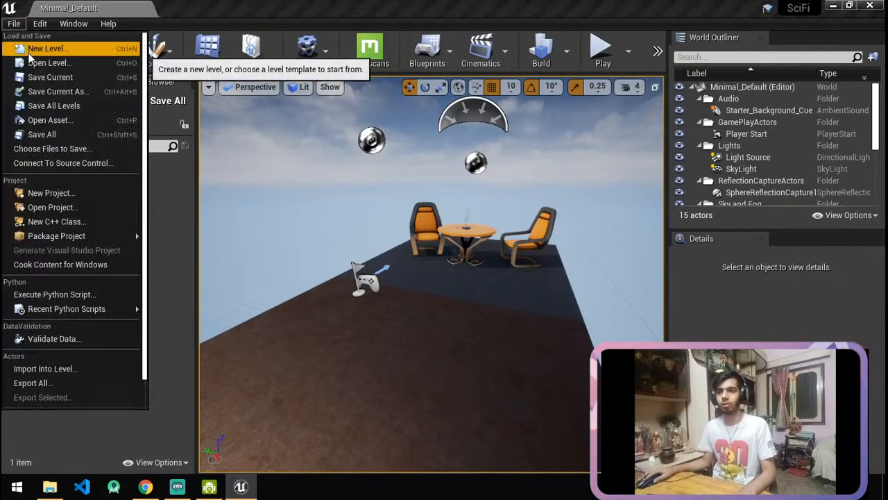
pyautogui.click(38, 46)
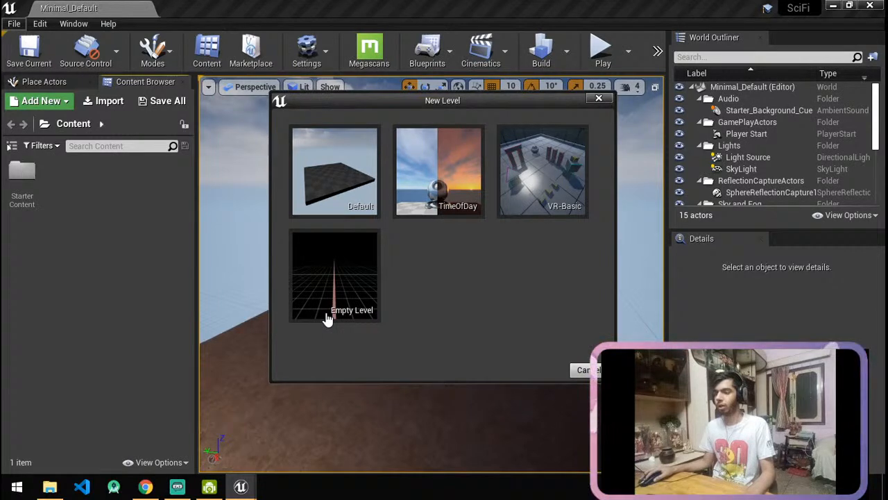
pyautogui.click(331, 207)
pyautogui.moveTo(430, 278); pyautogui.dragTo(407, 299, button='right')
pyautogui.press('w')
pyautogui.press('s')
pyautogui.press('w')
pyautogui.press('w')
pyautogui.press('s')
# Switch to Chrome and dismiss the video resolution warning on the YouTube Studio live streaming page.
pyautogui.click(146, 487)
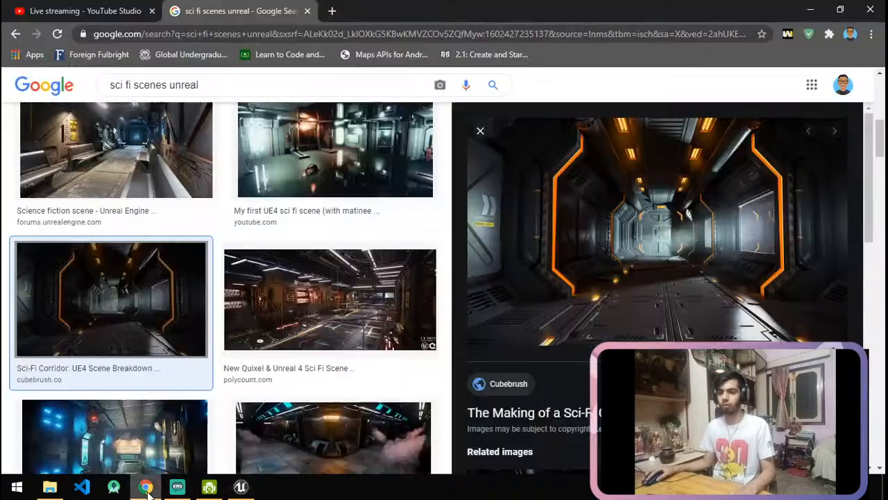
pyautogui.click(63, 9)
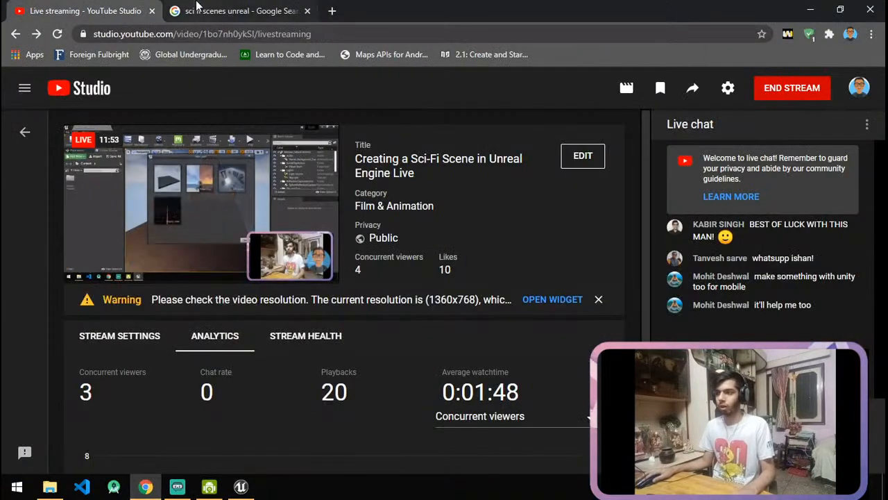
pyautogui.click(197, 7)
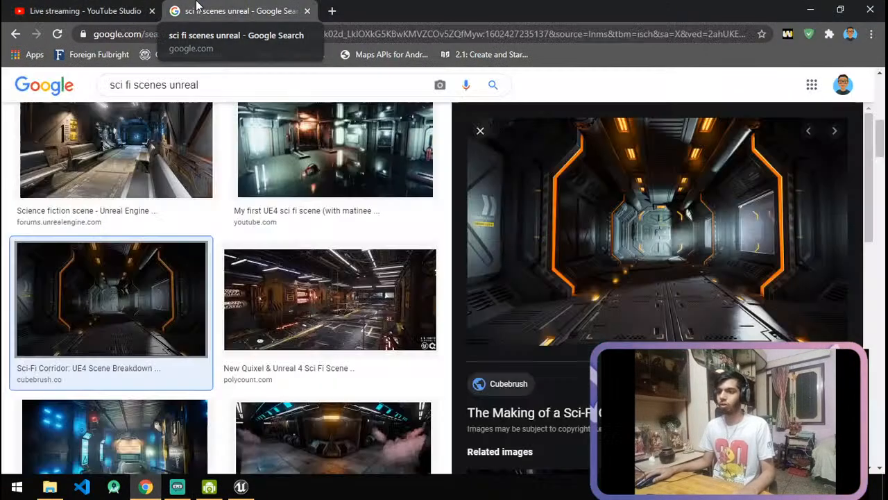
pyautogui.click(21, 8)
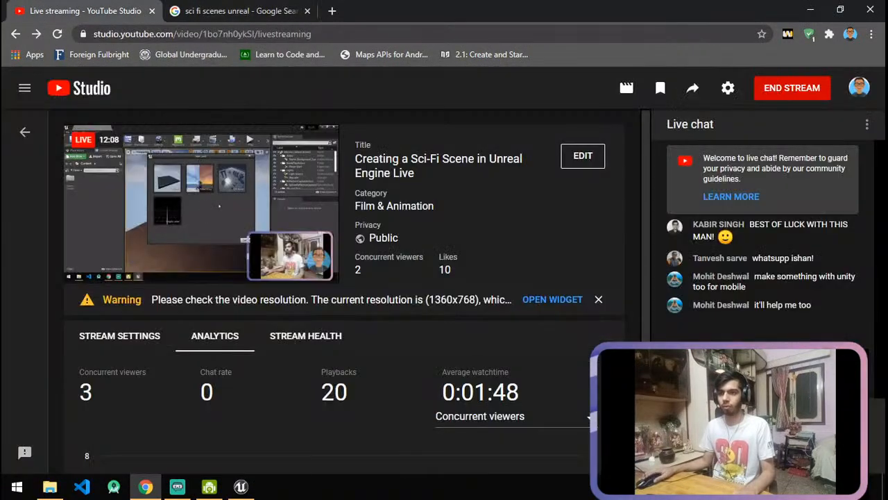
pyautogui.click(597, 301)
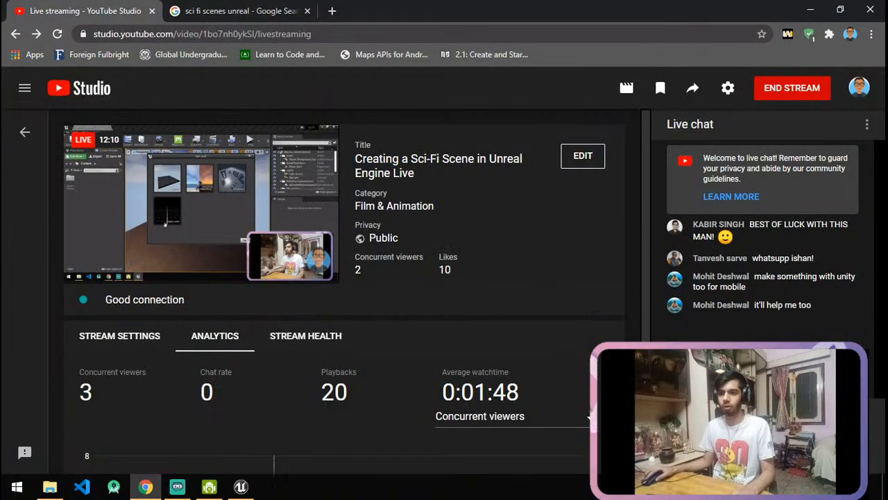
pyautogui.click(49, 486)
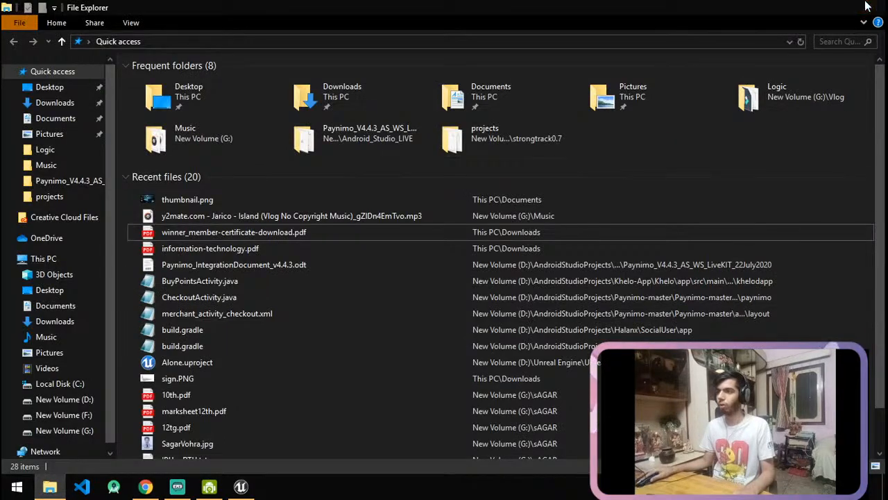
pyautogui.click(868, 6)
pyautogui.click(240, 9)
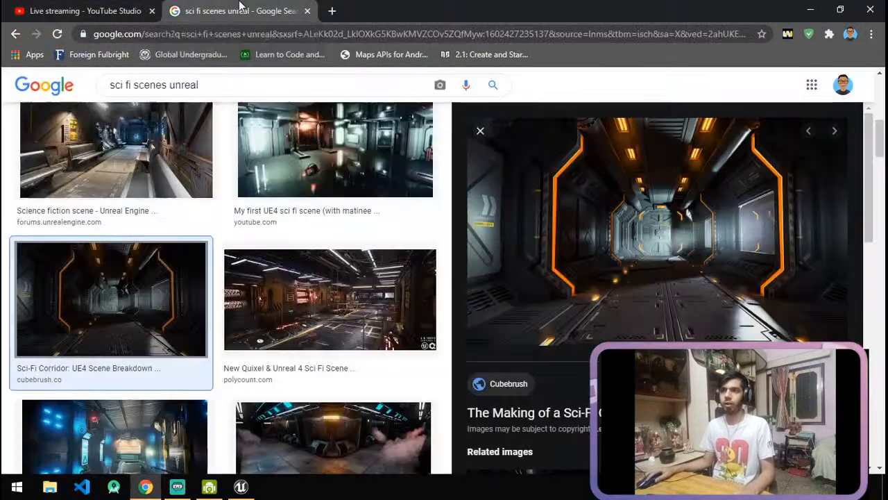
pyautogui.click(130, 9)
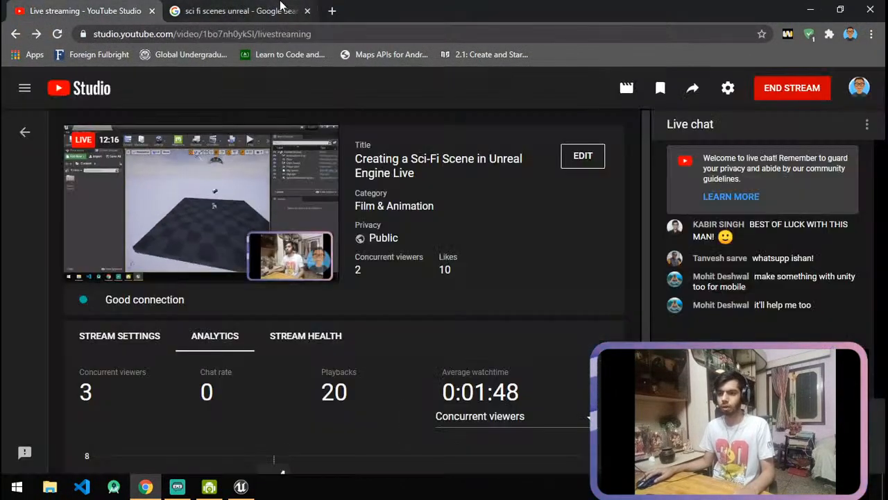
# Switch to Unreal Engine and look over the new level's checkered floor and its default actors in the viewport.
pyautogui.click(242, 486)
pyautogui.moveTo(284, 400); pyautogui.dragTo(295, 375, button='right')
pyautogui.press('s')
pyautogui.press('w')
pyautogui.press('d')
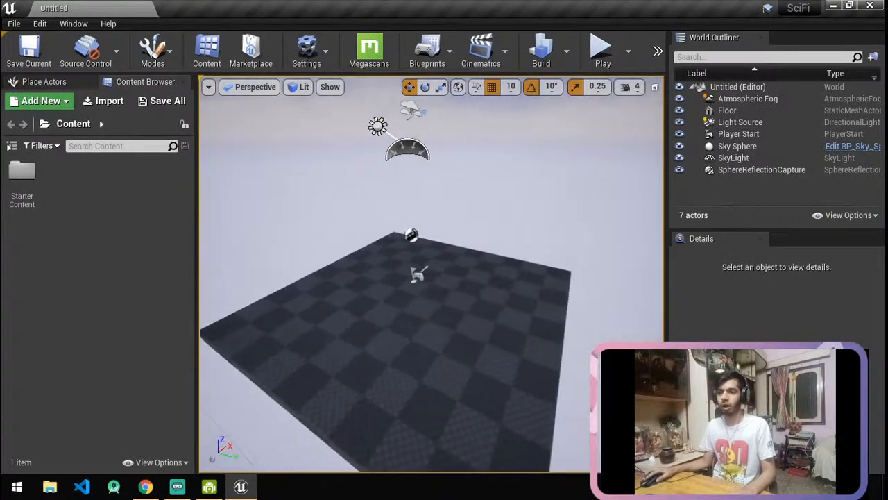
pyautogui.press('w')
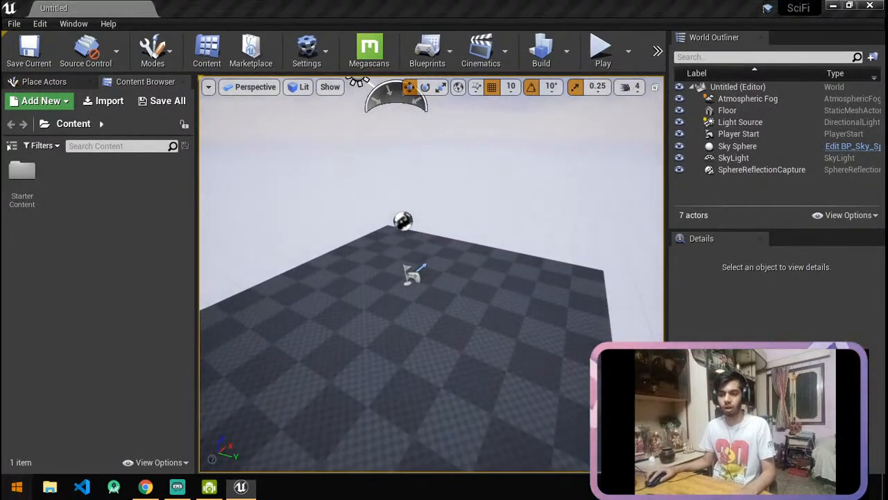
# Launch Quixel Bridge and sign in with the Epic Games account.
pyautogui.click(15, 487)
pyautogui.write('bridge')
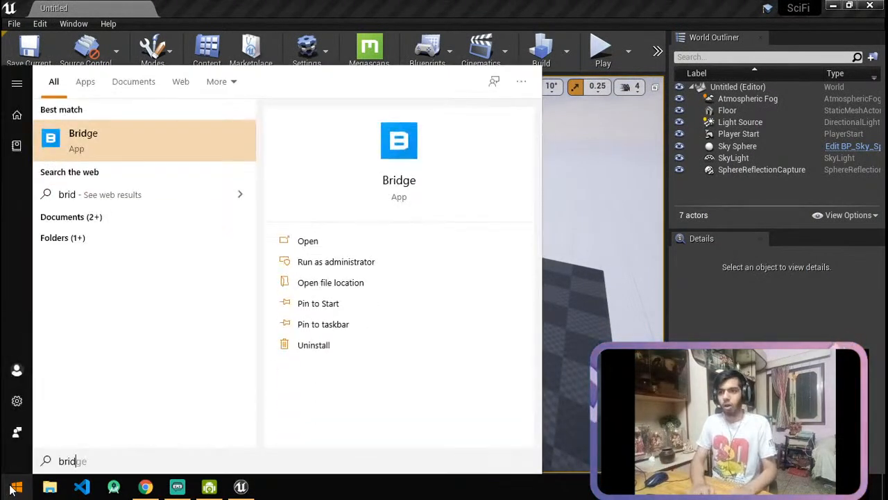
pyautogui.press('Return')
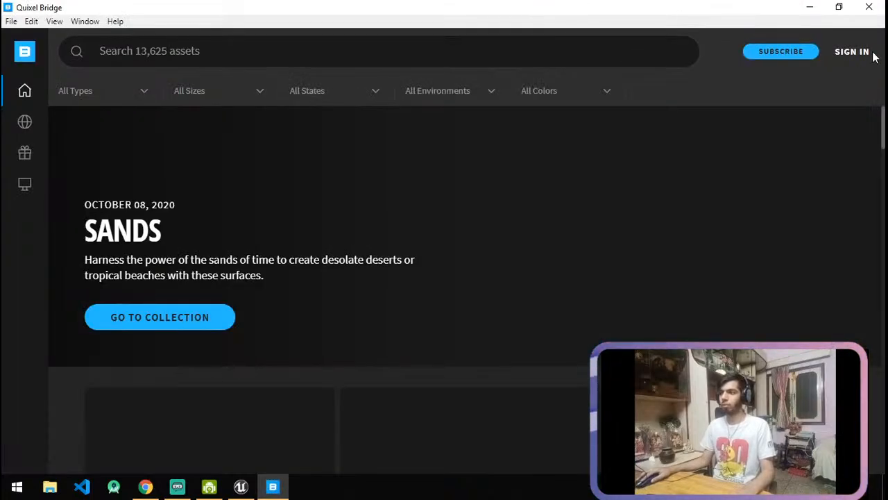
pyautogui.click(863, 58)
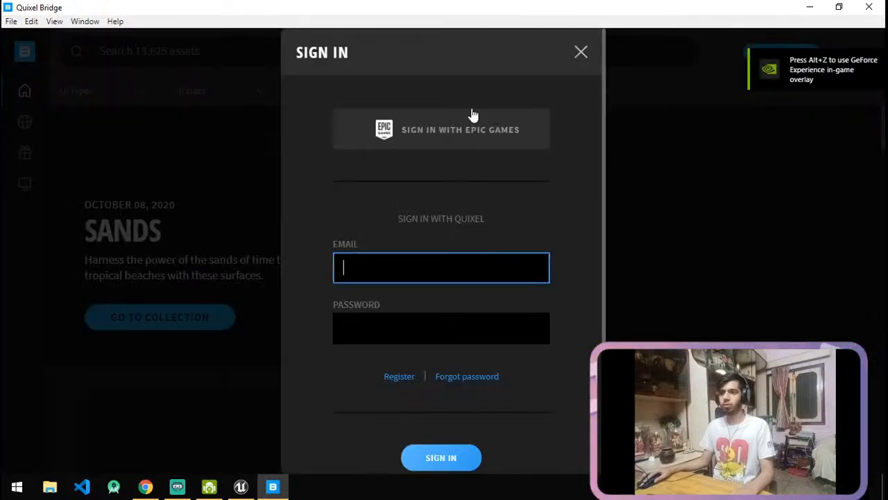
pyautogui.click(470, 137)
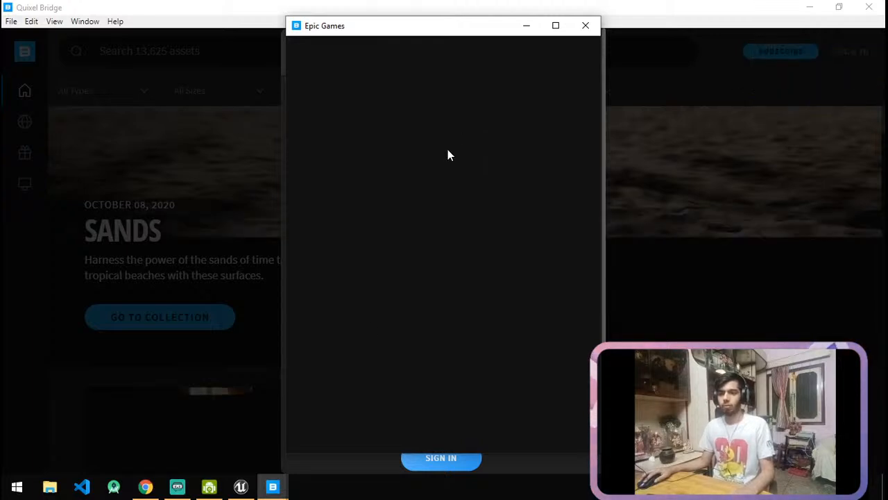
pyautogui.click(145, 486)
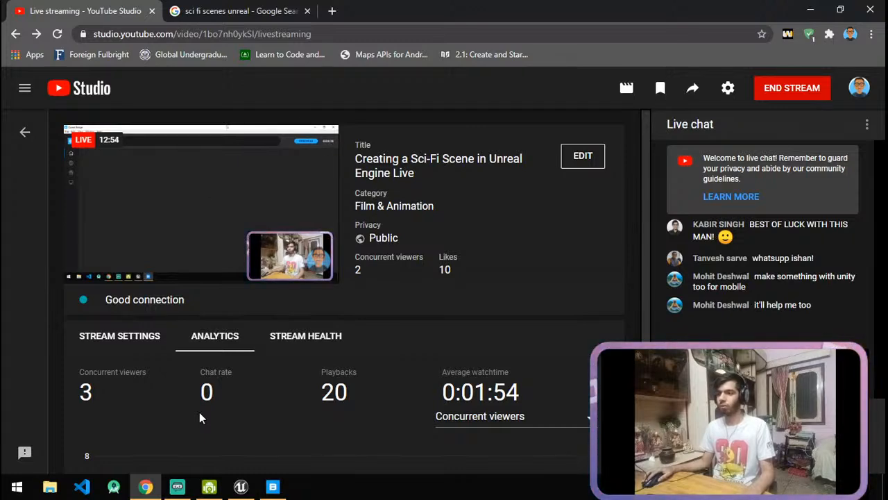
pyautogui.click(273, 487)
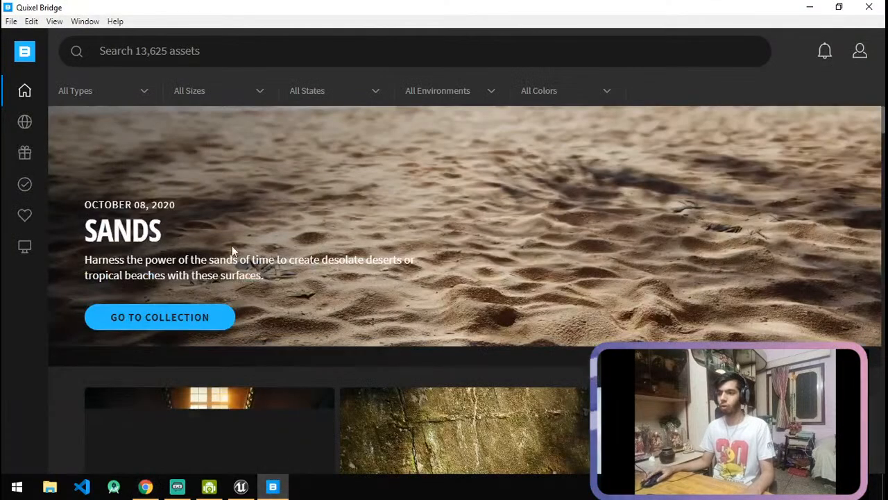
# Examine the Quixel Bridge home page collections, new surfaces and 3D models, and the available type and environment filter options.
pyautogui.scroll(-6, 651, 219)
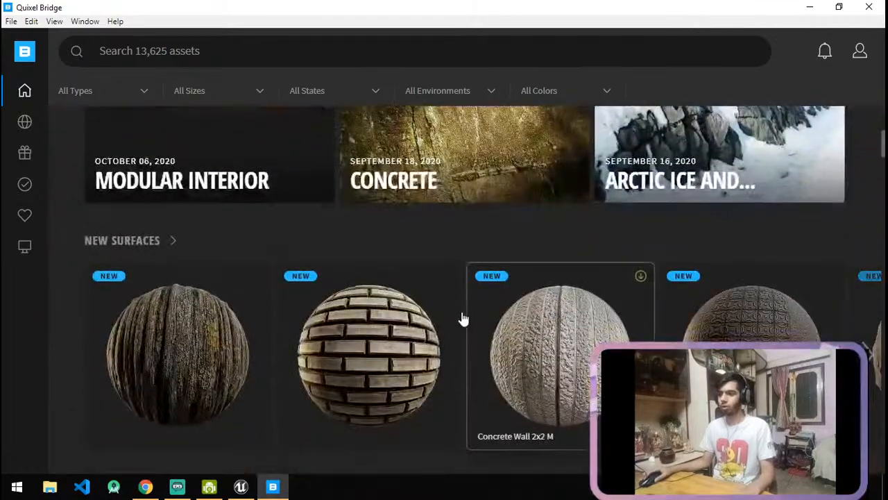
pyautogui.scroll(10, 115, 245)
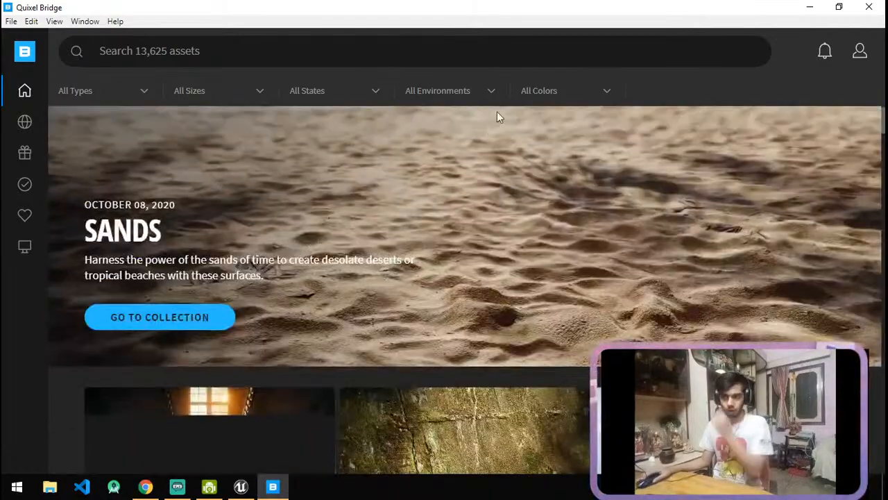
pyautogui.click(473, 95)
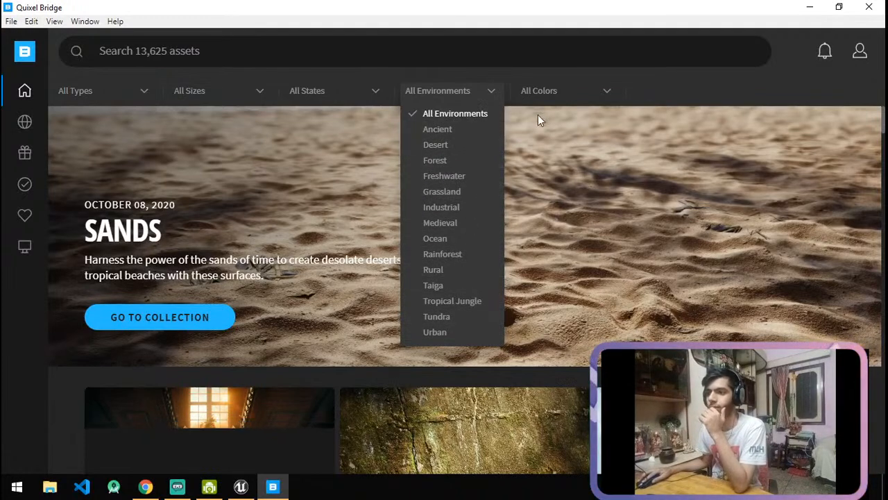
pyautogui.click(366, 94)
pyautogui.click(129, 90)
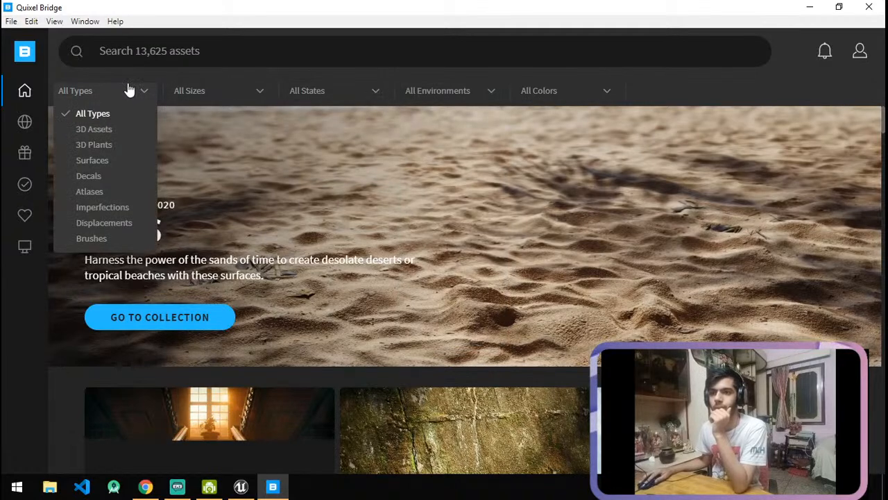
pyautogui.click(419, 93)
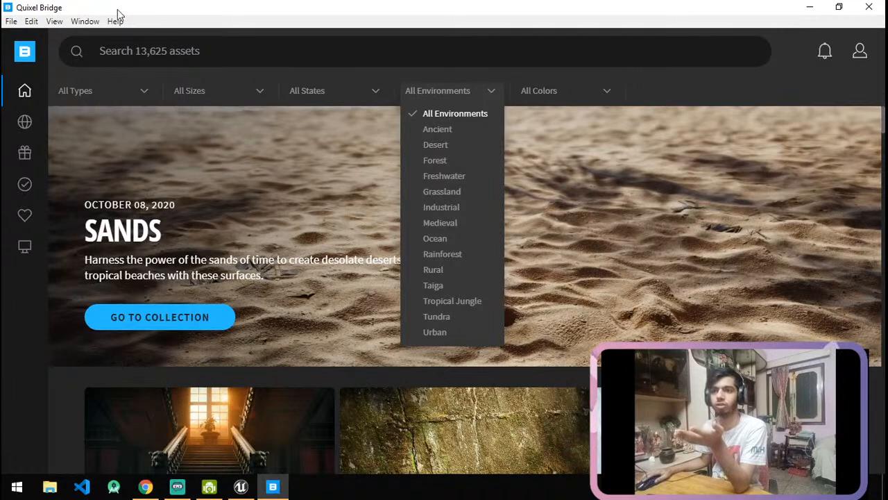
pyautogui.click(688, 84)
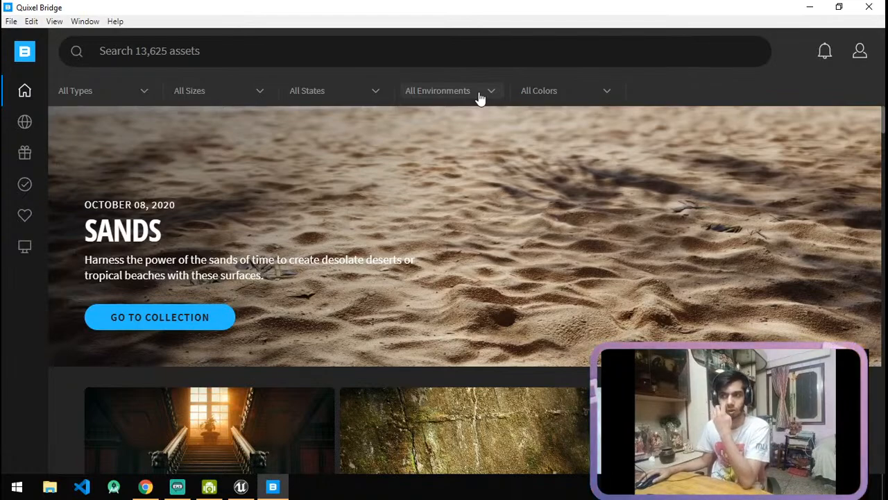
pyautogui.scroll(-4, 500, 194)
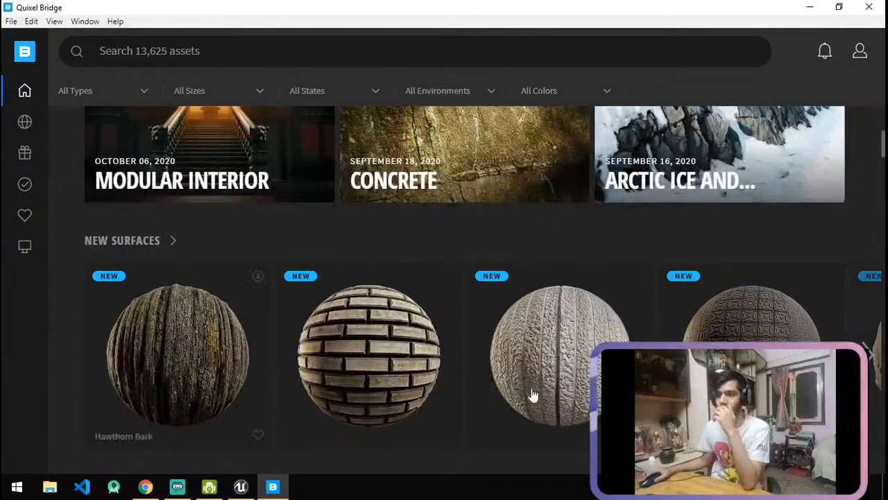
pyautogui.scroll(-4, 485, 364)
pyautogui.scroll(3, 461, 359)
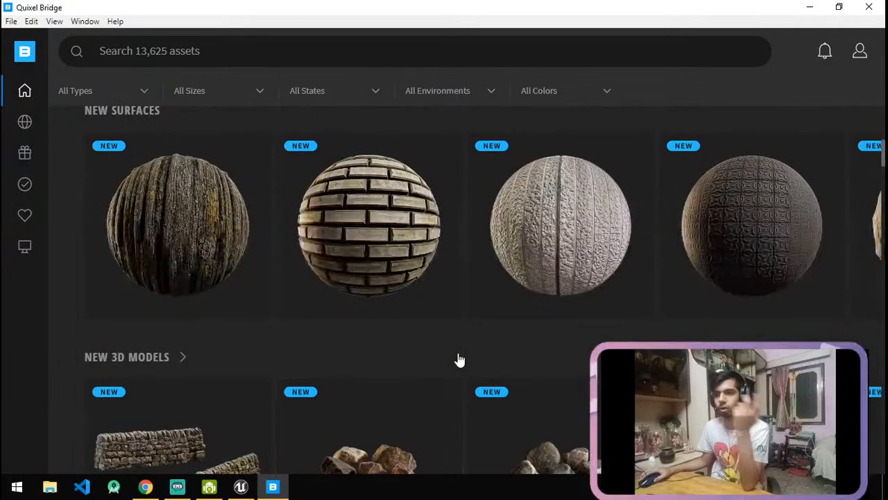
# Filter the assets by the Urban environment, then open the Free assets section.
pyautogui.click(454, 95)
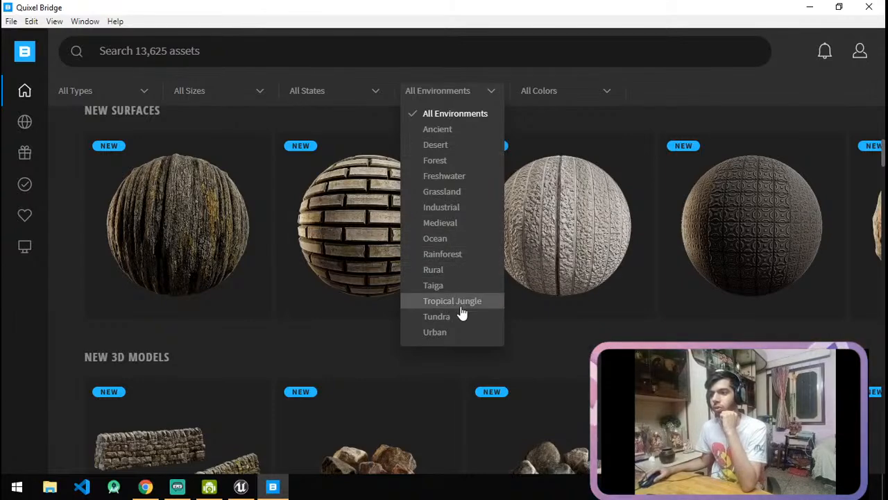
pyautogui.click(435, 332)
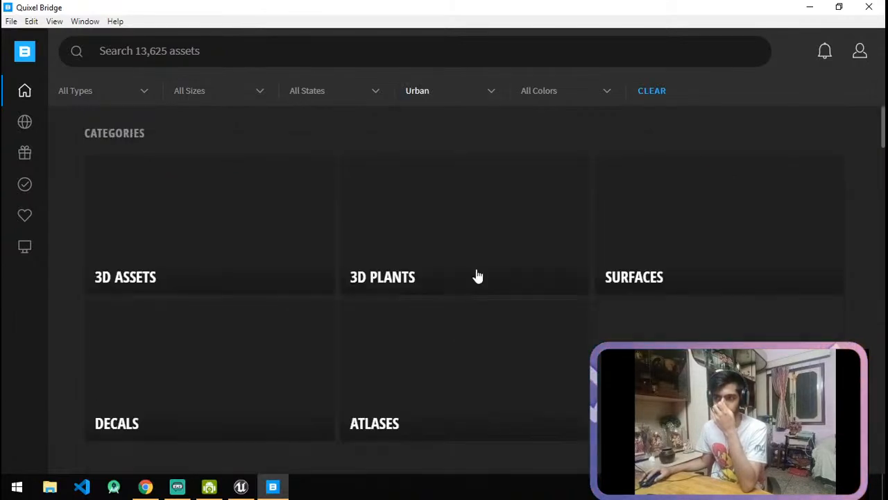
pyautogui.click(489, 96)
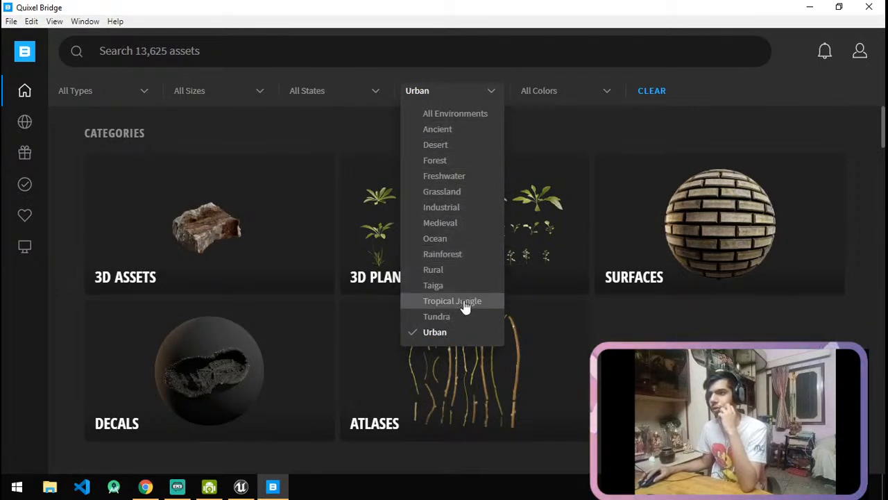
pyautogui.click(598, 100)
pyautogui.click(598, 98)
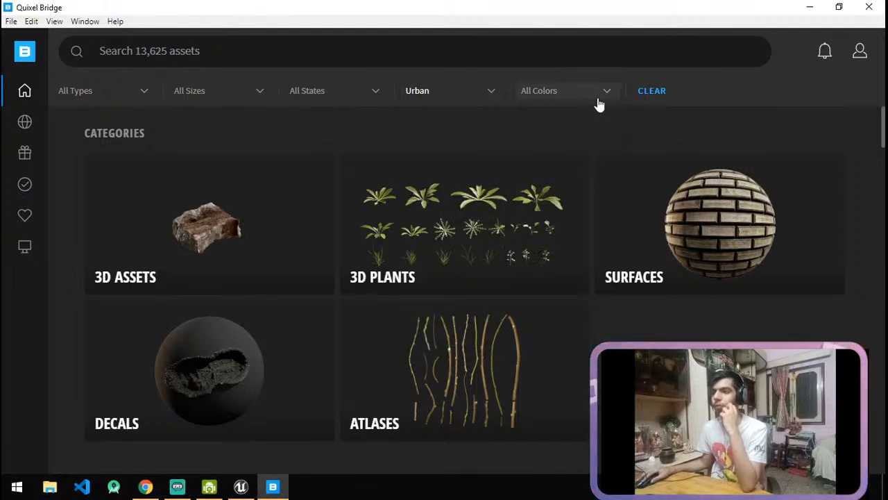
pyautogui.click(25, 122)
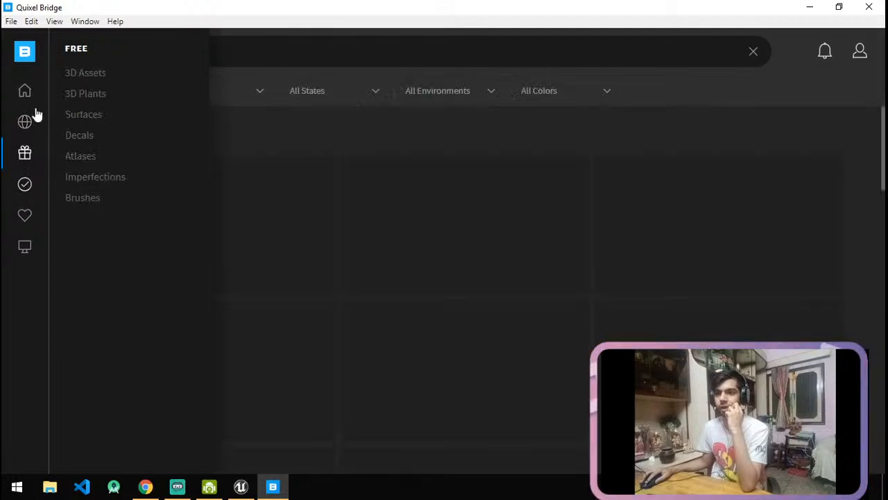
# Return to the Quixel Bridge home page and look over the state, size and type filter options.
pyautogui.click(24, 91)
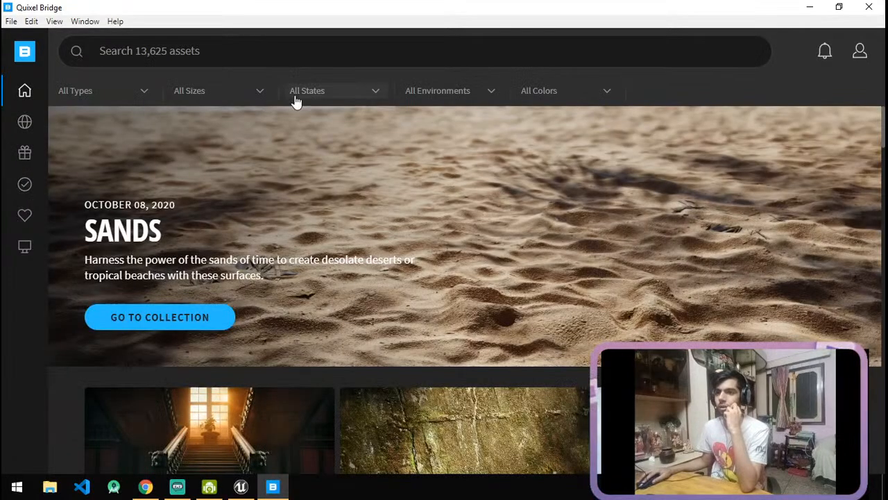
pyautogui.click(324, 96)
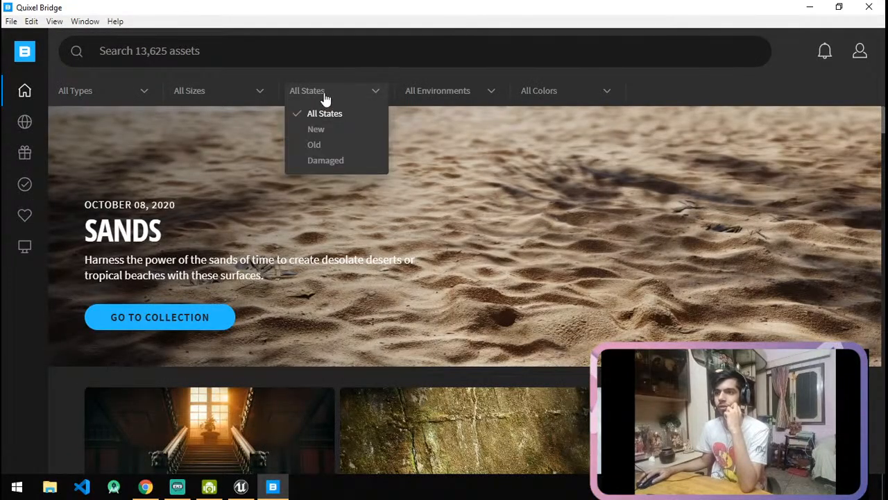
pyautogui.click(204, 99)
pyautogui.click(123, 99)
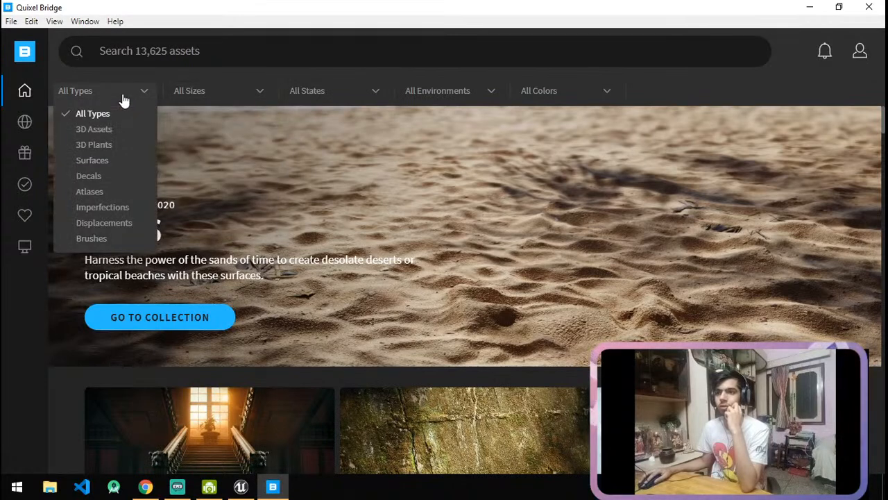
# Search the asset library for Sci Fi and look through the matching 3D assets, plants and surfaces.
pyautogui.click(174, 51)
pyautogui.write('Sci')
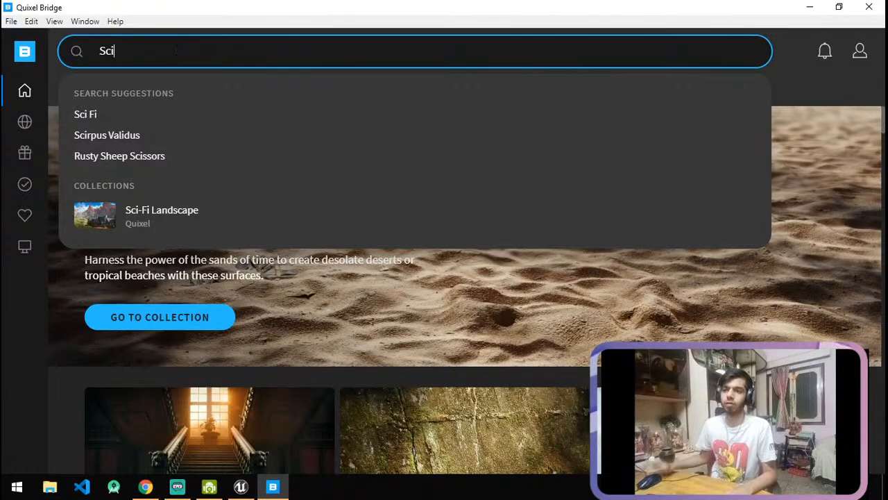
pyautogui.click(107, 118)
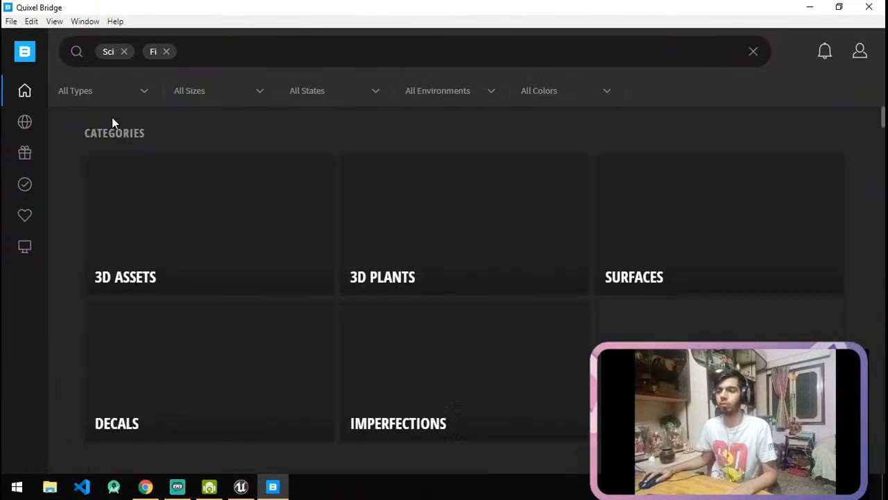
pyautogui.scroll(-10, 359, 138)
pyautogui.scroll(-10, 361, 139)
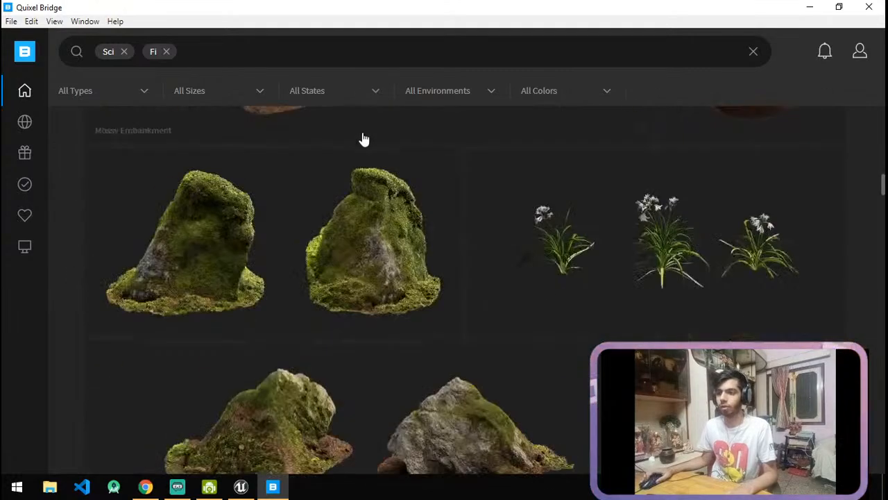
pyautogui.scroll(-10, 364, 138)
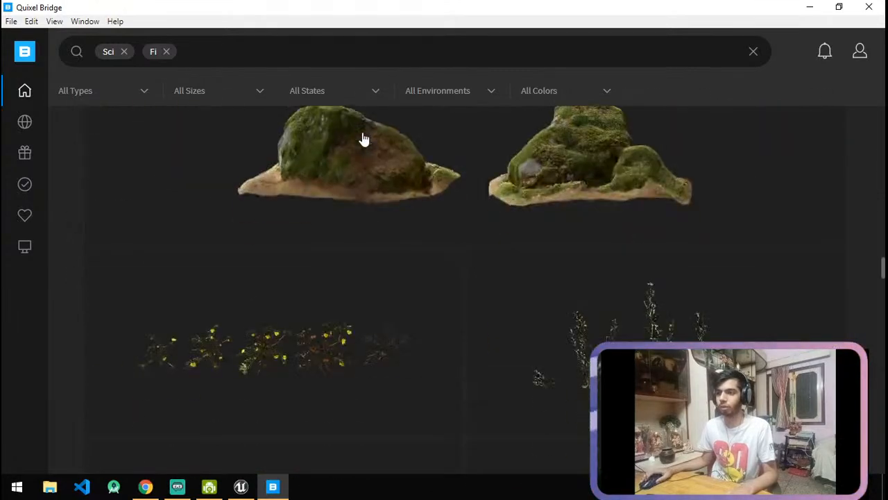
pyautogui.scroll(-10, 364, 139)
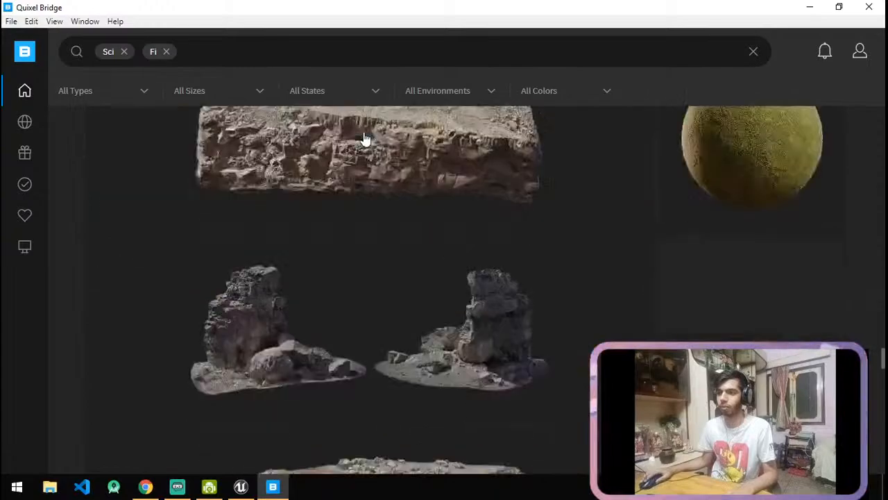
pyautogui.scroll(-10, 377, 146)
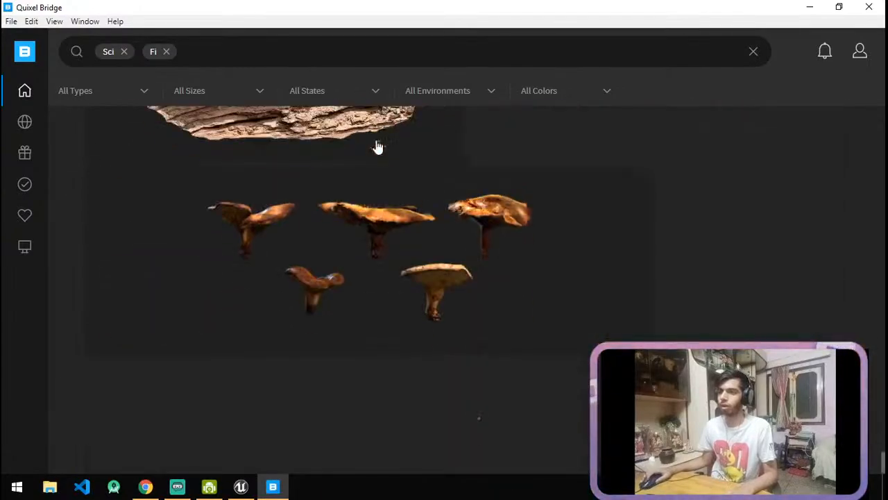
pyautogui.moveTo(883, 350); pyautogui.dragTo(881, 111)
# Switch to Chrome, replace the sci-fi image search tab with a new one and open the Quixel Megascans website.
pyautogui.click(146, 486)
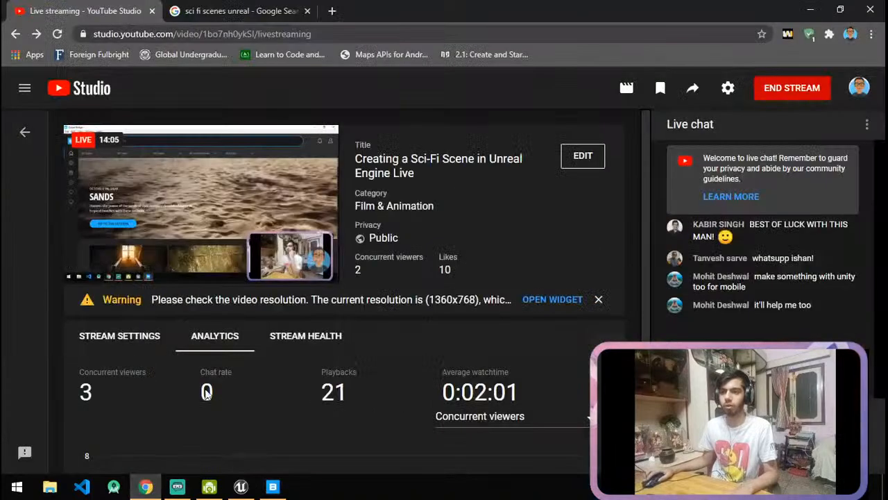
pyautogui.click(243, 9)
pyautogui.click(331, 11)
pyautogui.click(307, 19)
pyautogui.click(307, 11)
pyautogui.click(281, 28)
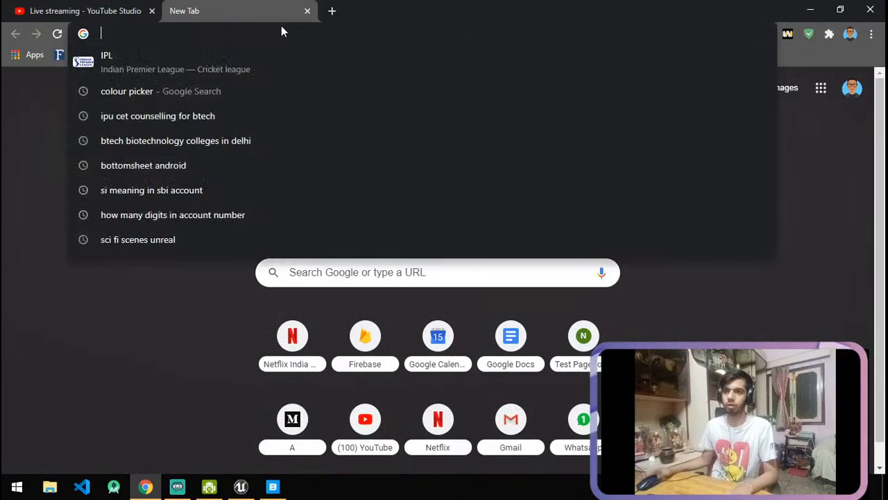
pyautogui.write('megascan')
pyautogui.press('Down')
pyautogui.press('Return')
pyautogui.click(165, 208)
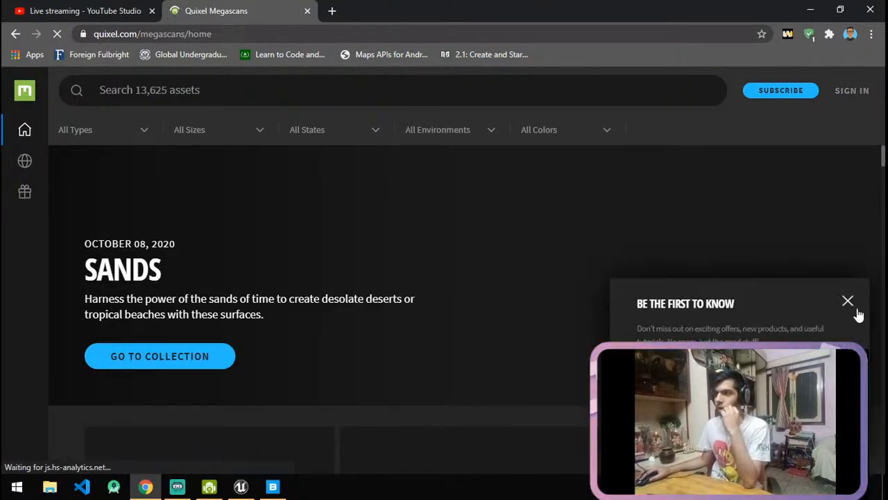
# Dismiss the newsletter pop-up on the Megascans site and start signing in with Epic Games.
pyautogui.click(849, 302)
pyautogui.click(866, 98)
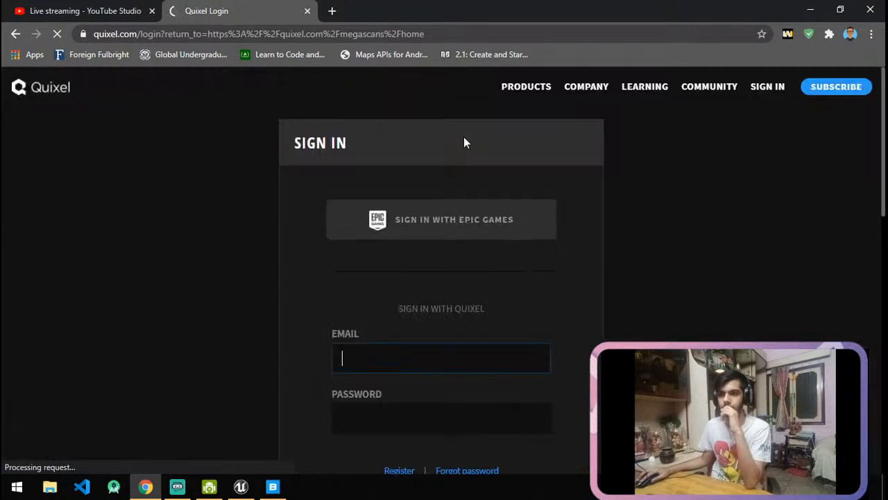
pyautogui.click(448, 232)
# Switch back to Quixel Bridge and look over the featured and Environment collections in the Collections section.
pyautogui.click(272, 486)
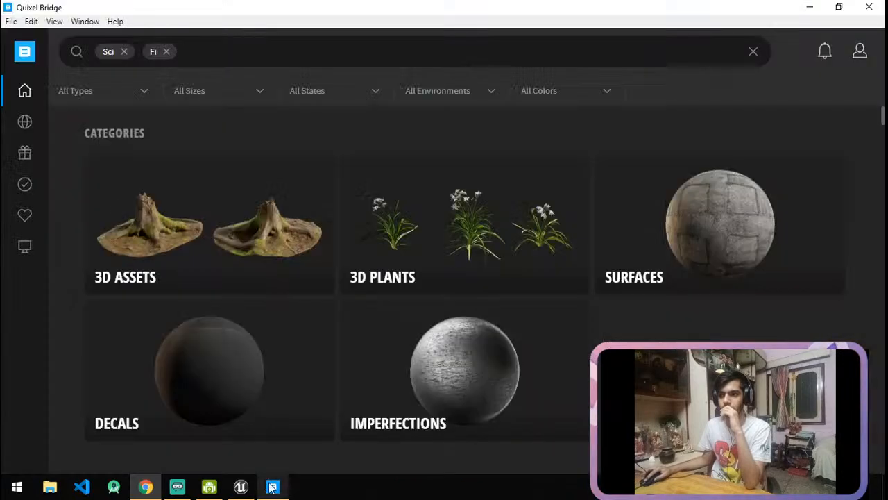
pyautogui.moveTo(15, 149)
pyautogui.click(24, 123)
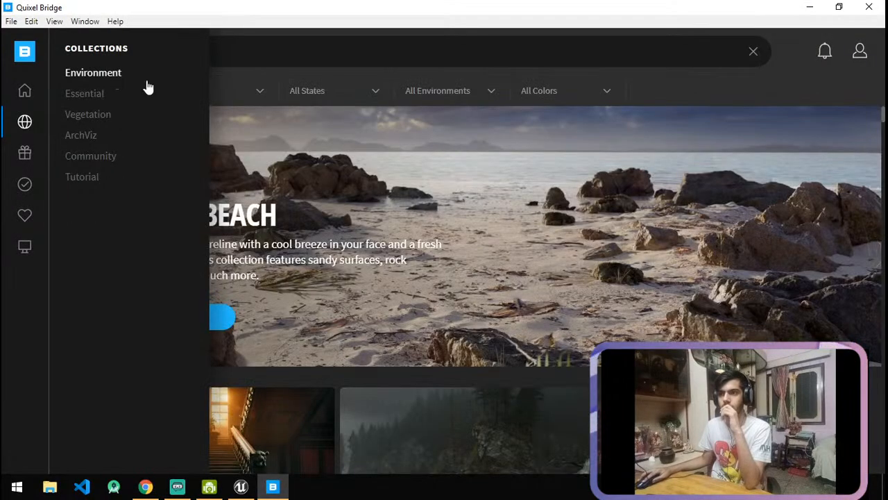
pyautogui.scroll(-4, 523, 257)
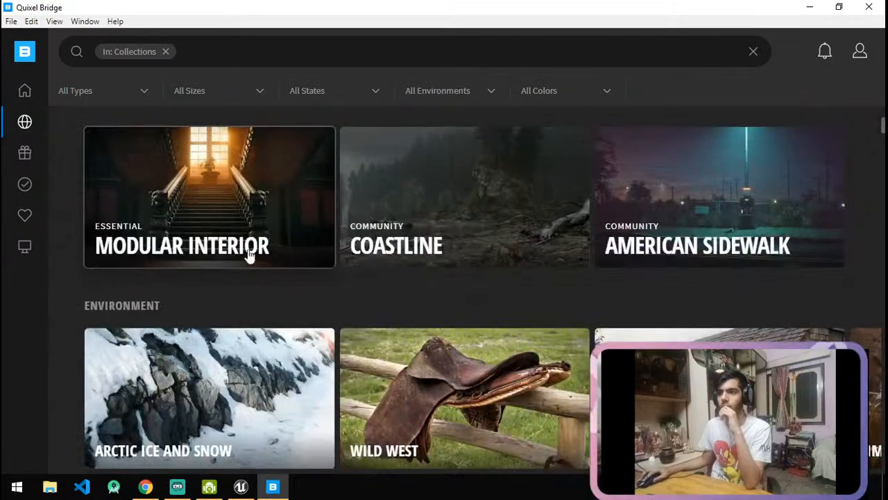
pyautogui.scroll(-3, 718, 260)
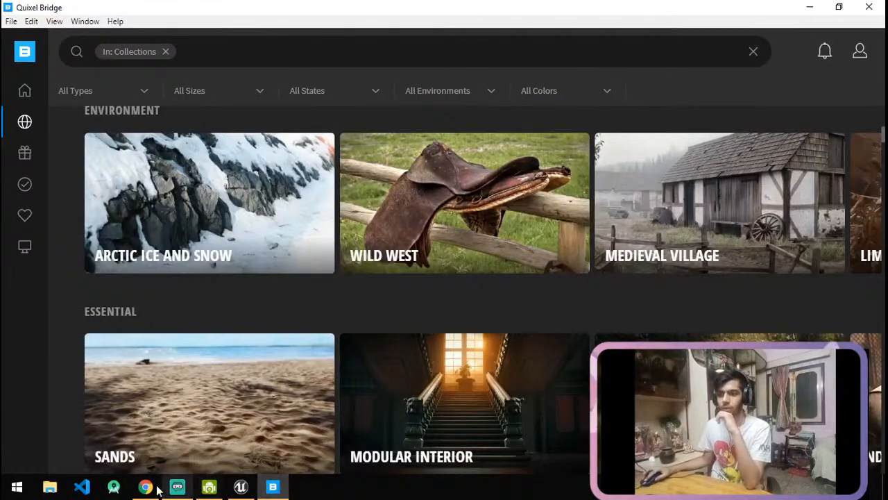
# Close the Quixel login tab in Chrome and return to Quixel Bridge.
pyautogui.click(145, 486)
pyautogui.click(308, 12)
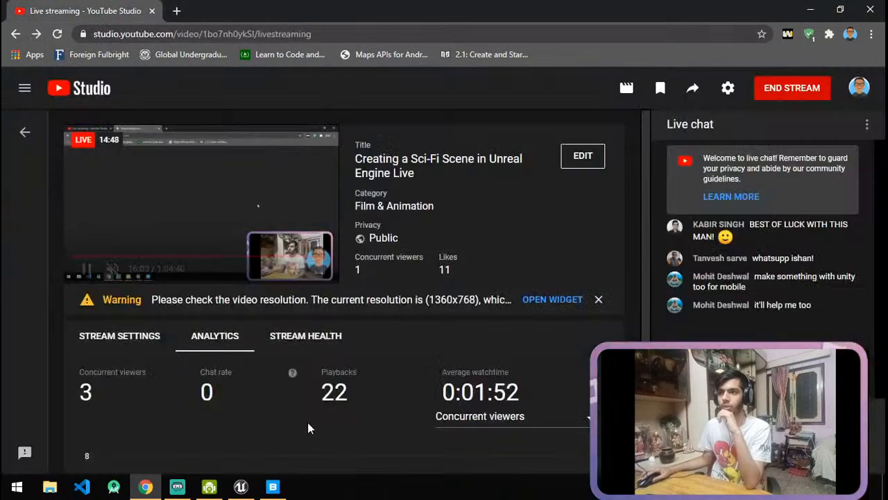
pyautogui.click(272, 486)
# Examine the Essential, ArchViz and Community collections for scenes that suit a sci-fi environment.
pyautogui.scroll(-3, 333, 347)
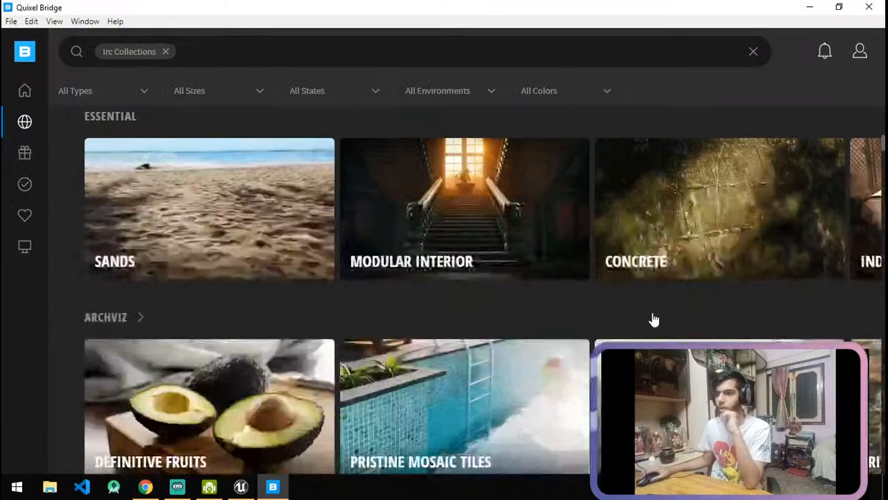
pyautogui.scroll(-4, 625, 321)
pyautogui.scroll(1, 583, 320)
pyautogui.scroll(-1, 589, 309)
pyautogui.scroll(1, 589, 311)
pyautogui.scroll(-3, 593, 313)
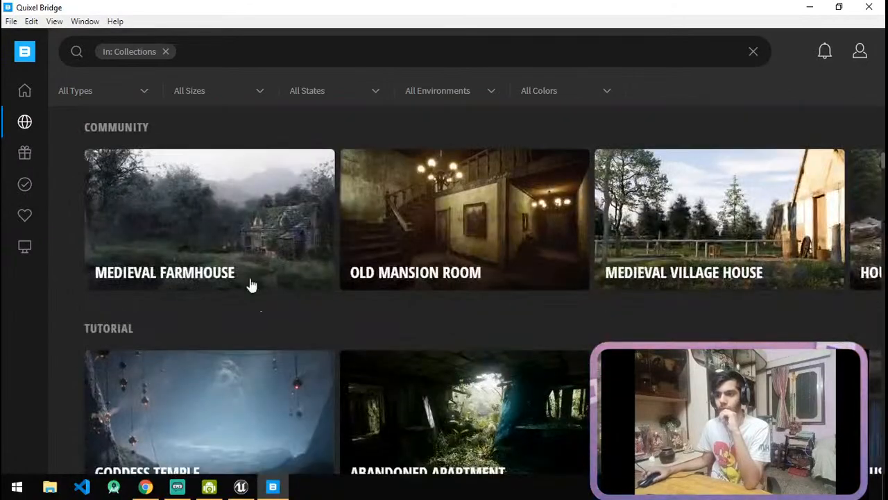
pyautogui.click(868, 218)
pyautogui.click(868, 219)
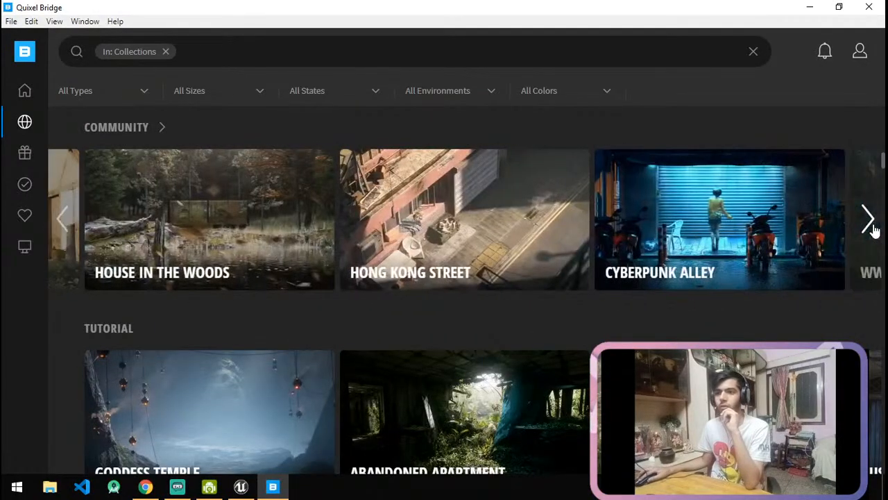
pyautogui.click(867, 219)
pyautogui.click(868, 218)
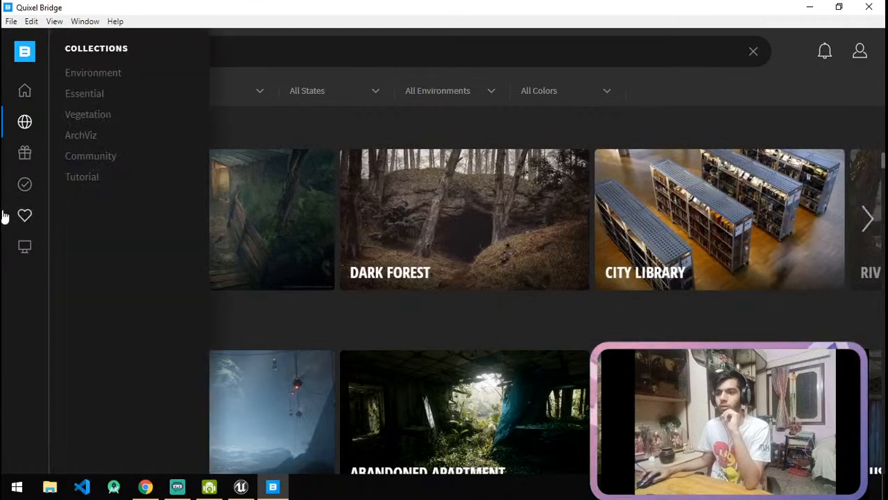
# Open the Environment collection category and look over its subcollections and latest assets.
pyautogui.click(21, 215)
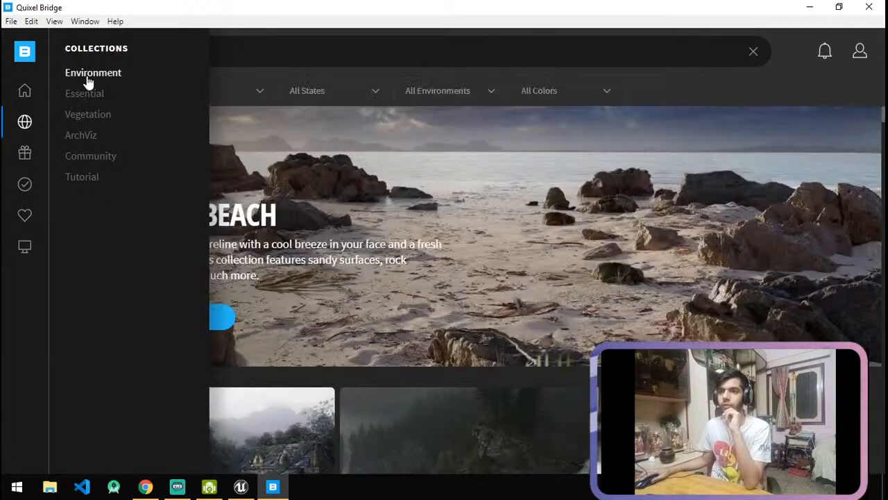
pyautogui.click(89, 82)
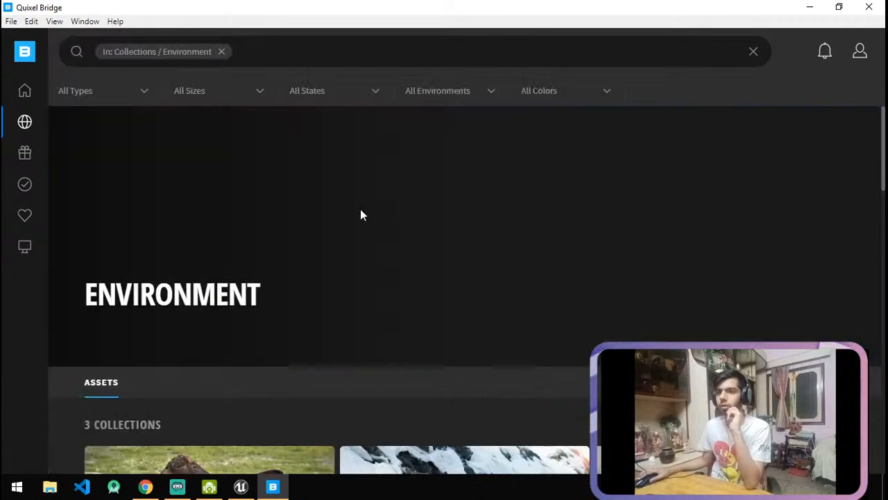
pyautogui.moveTo(34, 84)
pyautogui.scroll(-3, 515, 209)
pyautogui.scroll(1, 514, 210)
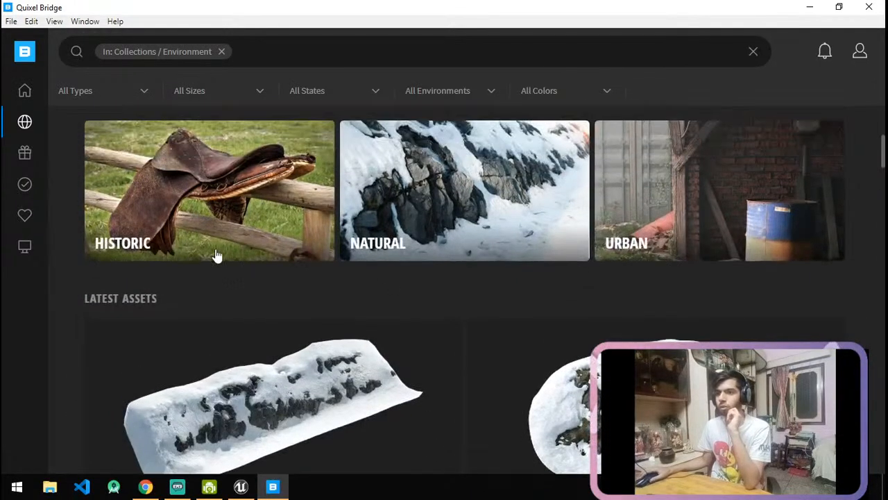
pyautogui.scroll(2, 476, 244)
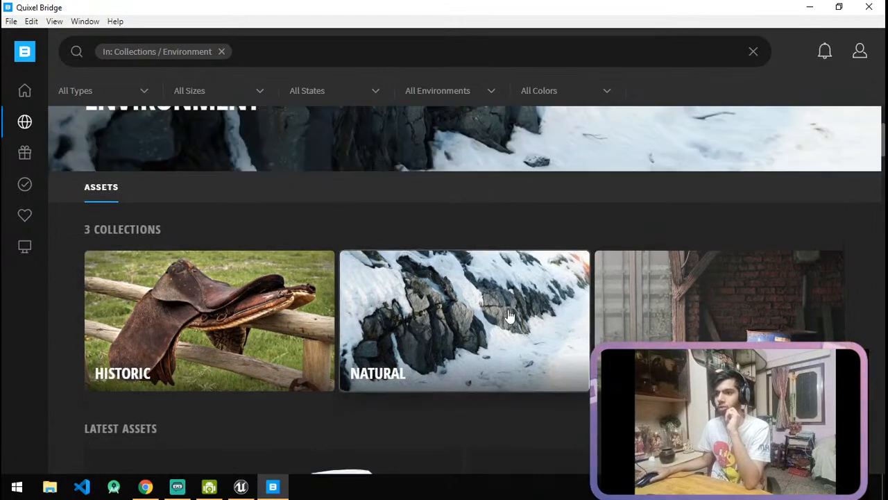
pyautogui.scroll(-10, 521, 301)
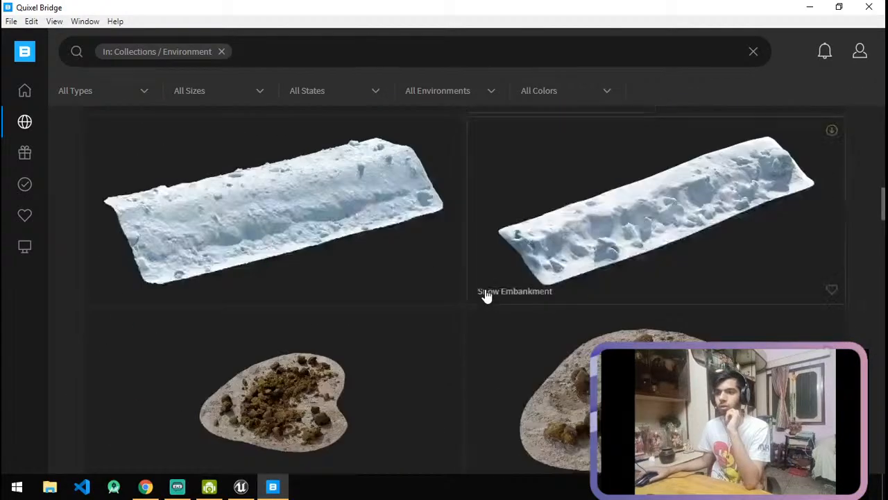
# Return to the overview of all collections and look through the whole row of Environment collections.
pyautogui.moveTo(4, 142)
pyautogui.click(20, 123)
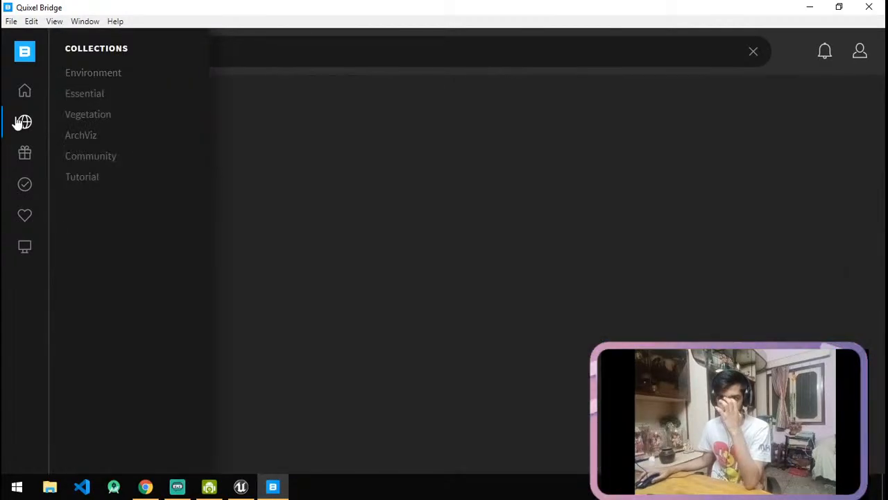
pyautogui.scroll(-4, 448, 259)
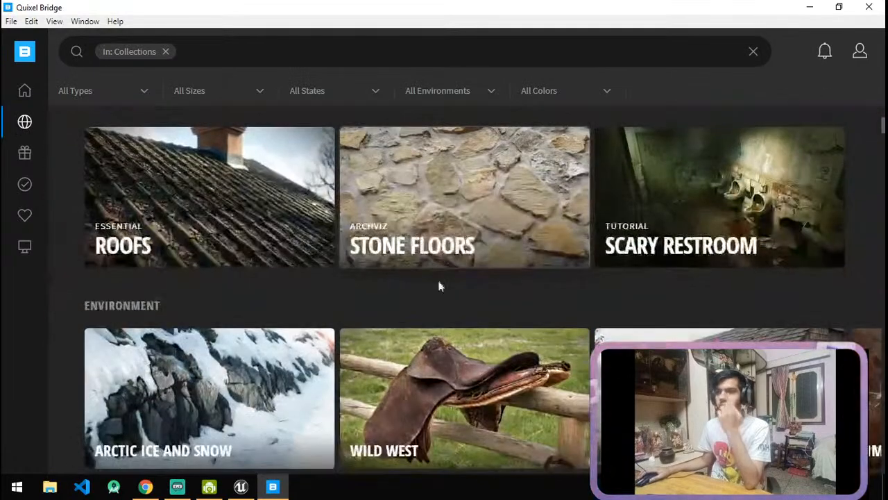
pyautogui.scroll(-3, 857, 237)
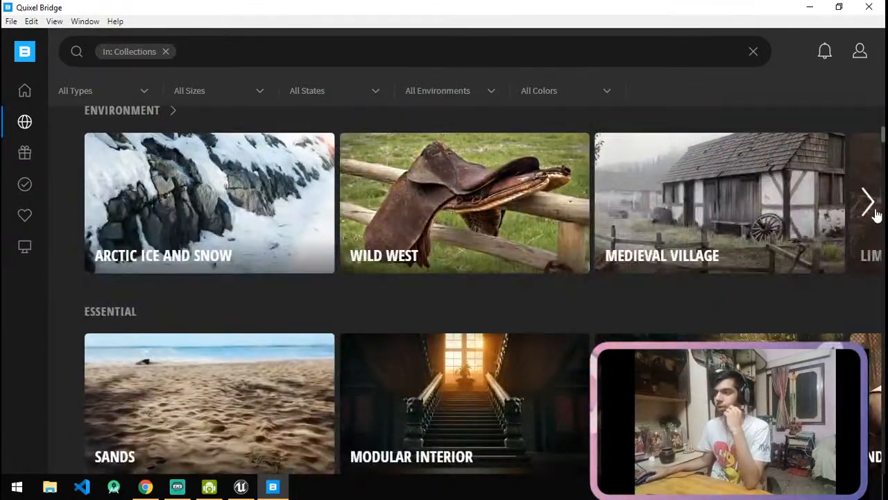
pyautogui.click(873, 212)
pyautogui.click(876, 215)
pyautogui.click(876, 215)
pyautogui.click(876, 215)
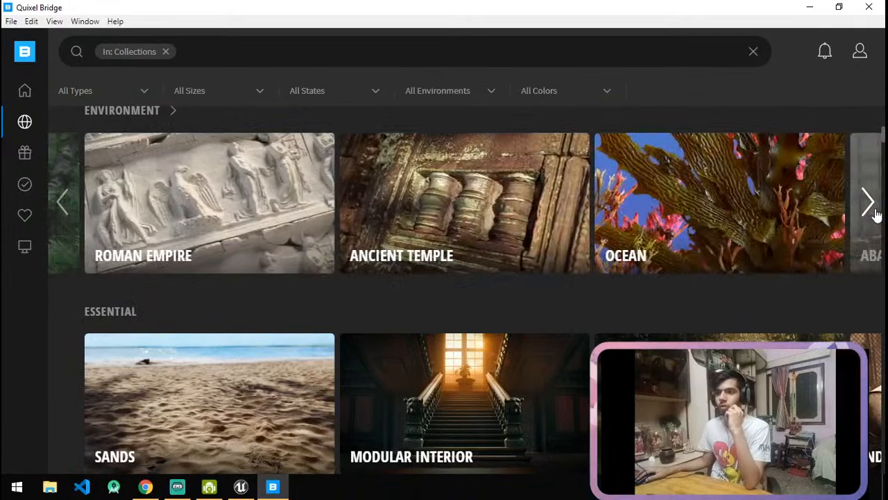
pyautogui.click(876, 215)
pyautogui.click(875, 215)
pyautogui.click(876, 215)
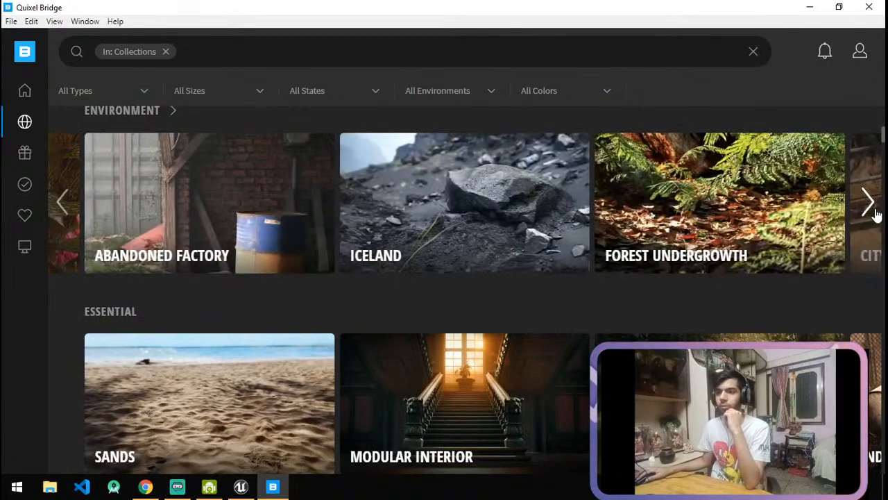
pyautogui.click(876, 216)
pyautogui.click(875, 215)
pyautogui.click(875, 215)
pyautogui.click(876, 215)
pyautogui.click(876, 215)
pyautogui.click(875, 215)
pyautogui.click(876, 215)
pyautogui.click(876, 215)
pyautogui.click(875, 215)
pyautogui.click(875, 215)
pyautogui.click(876, 215)
pyautogui.click(876, 215)
pyautogui.click(876, 215)
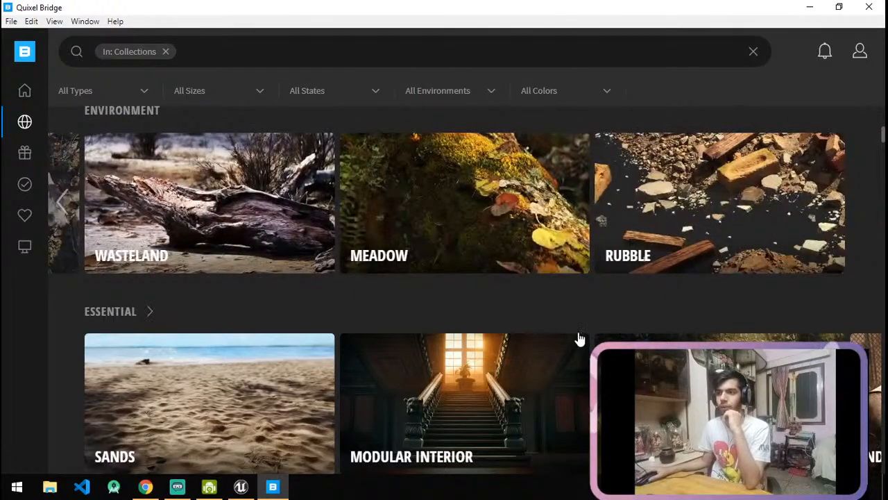
# Look through the row of Essential collections for material that suits a sci-fi scene.
pyautogui.scroll(-2, 439, 310)
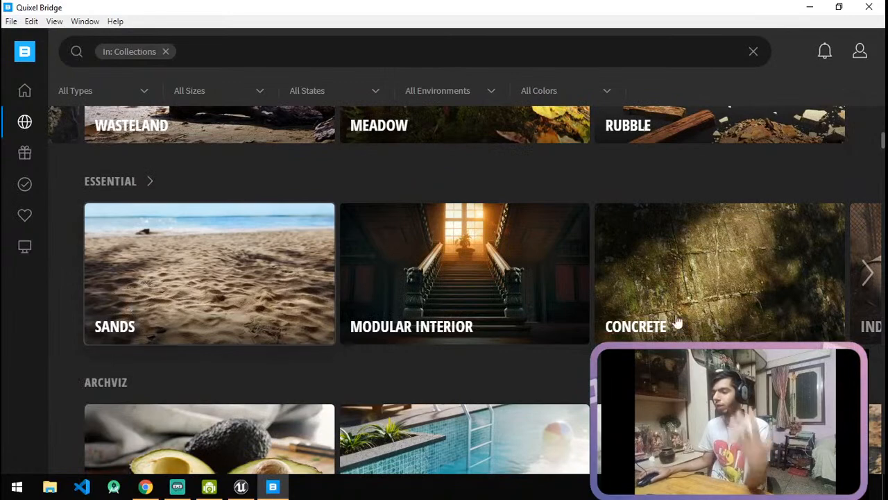
pyautogui.click(869, 283)
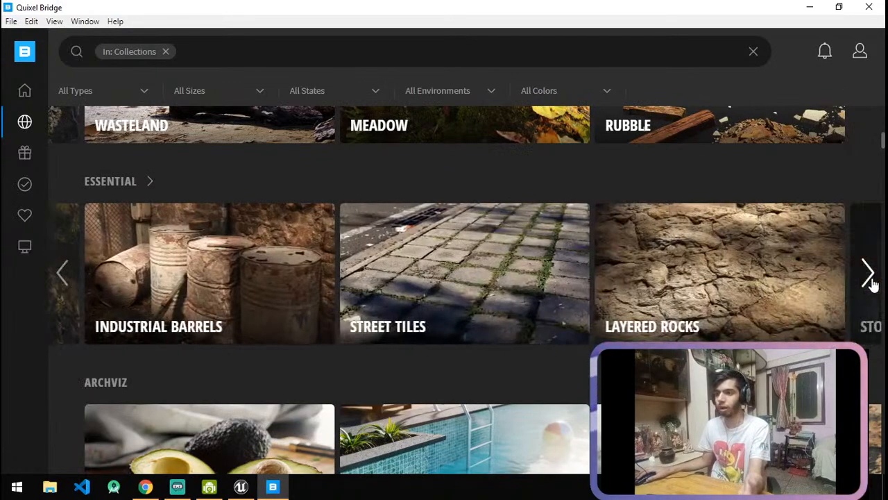
pyautogui.click(872, 284)
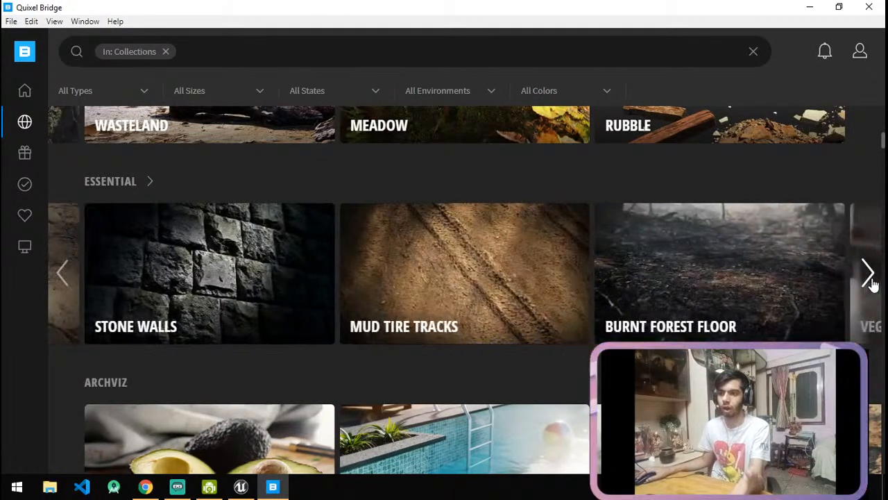
pyautogui.click(872, 283)
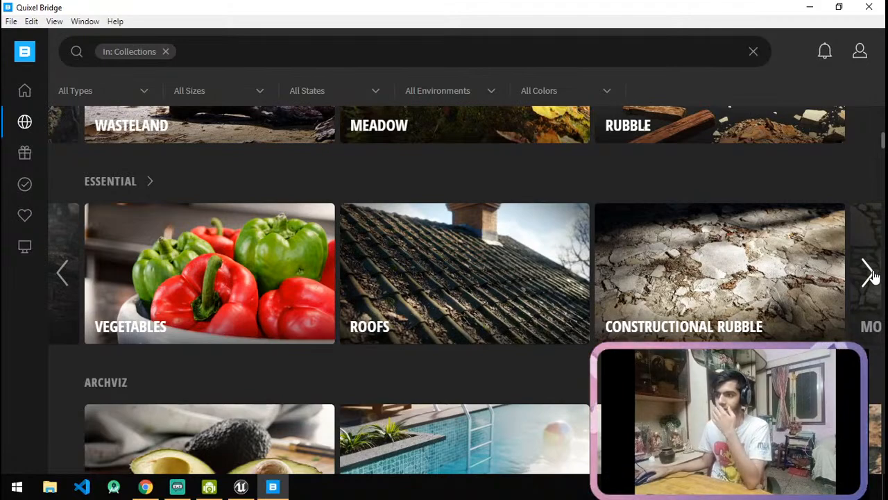
pyautogui.click(869, 272)
pyautogui.click(868, 272)
pyautogui.click(869, 273)
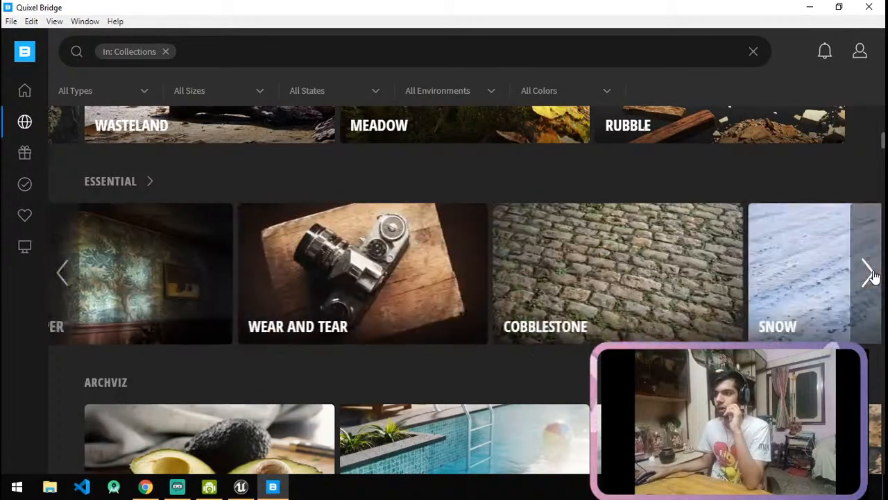
pyautogui.click(869, 273)
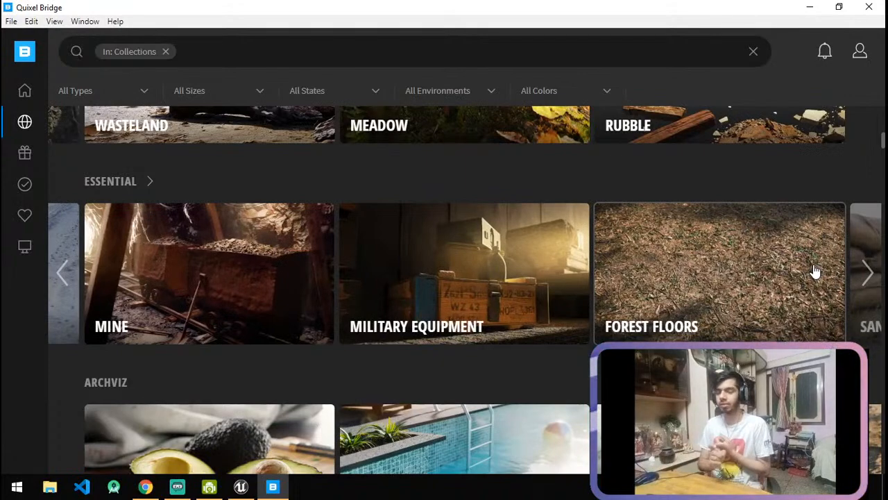
pyautogui.click(867, 271)
pyautogui.click(868, 269)
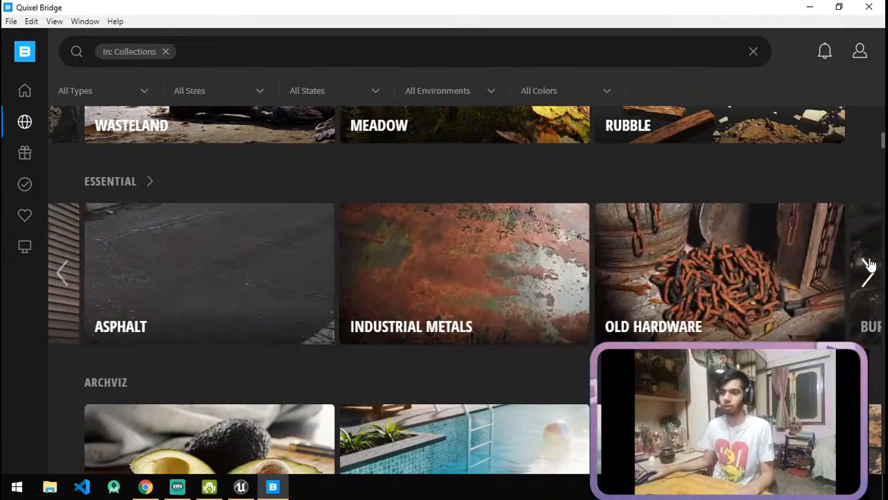
# Check the live chat in YouTube Studio, return to Quixel Bridge and look further along the Essential collections.
pyautogui.hotkey('alt', 'Tab')
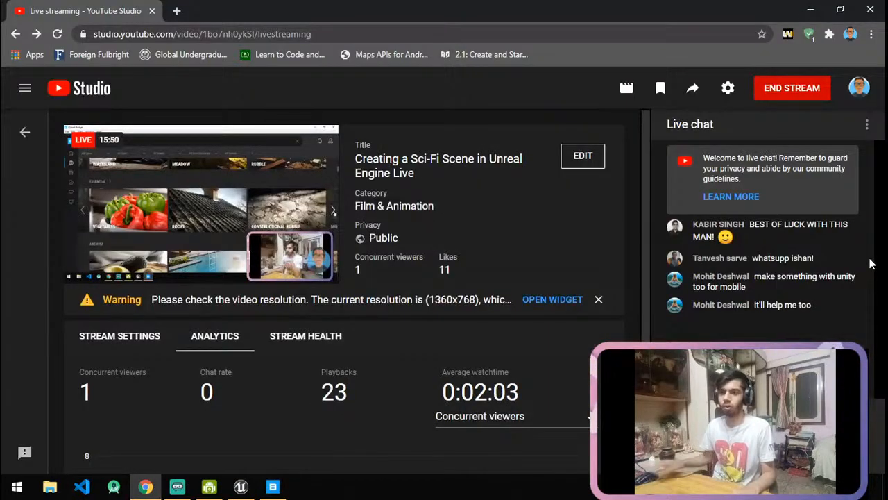
pyautogui.hotkey('alt', 'Tab')
pyautogui.click(880, 281)
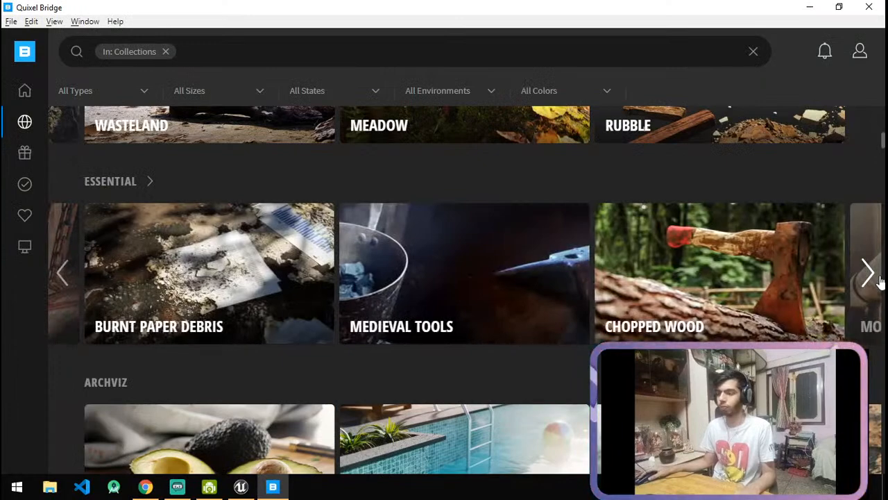
pyautogui.click(880, 281)
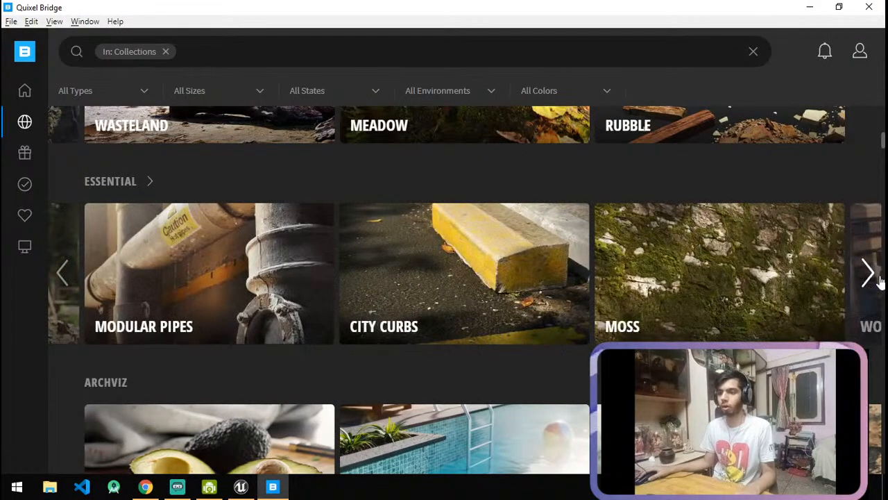
pyautogui.click(880, 281)
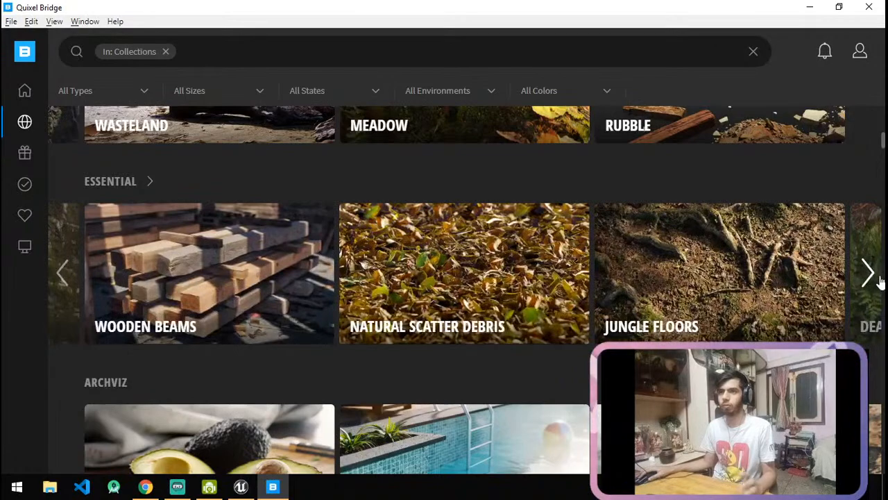
pyautogui.click(880, 281)
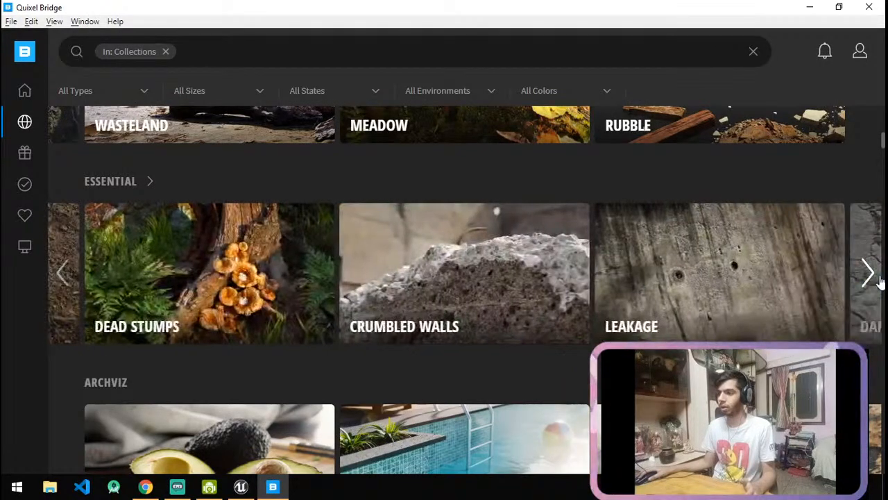
# Look through the row of Community collections for sci-fi or cyberpunk scenes, going back over the earlier ones.
pyautogui.scroll(-4, 510, 378)
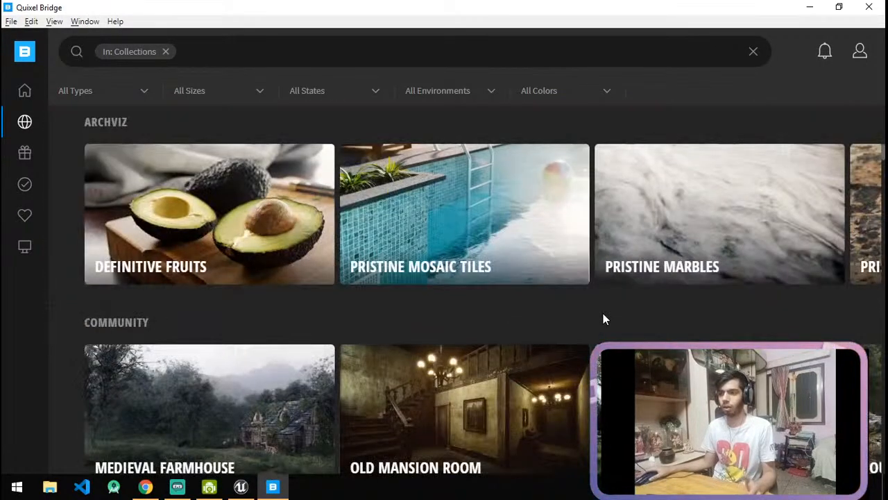
pyautogui.scroll(-2, 605, 317)
pyautogui.click(876, 293)
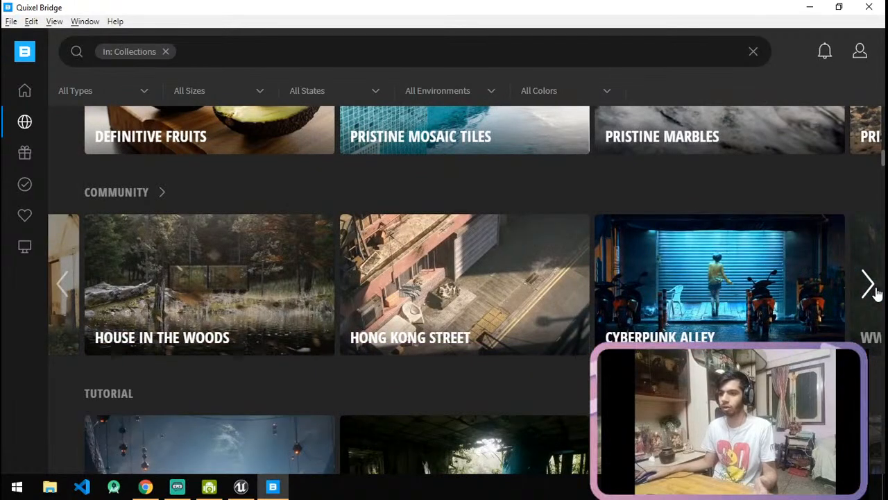
pyautogui.click(876, 292)
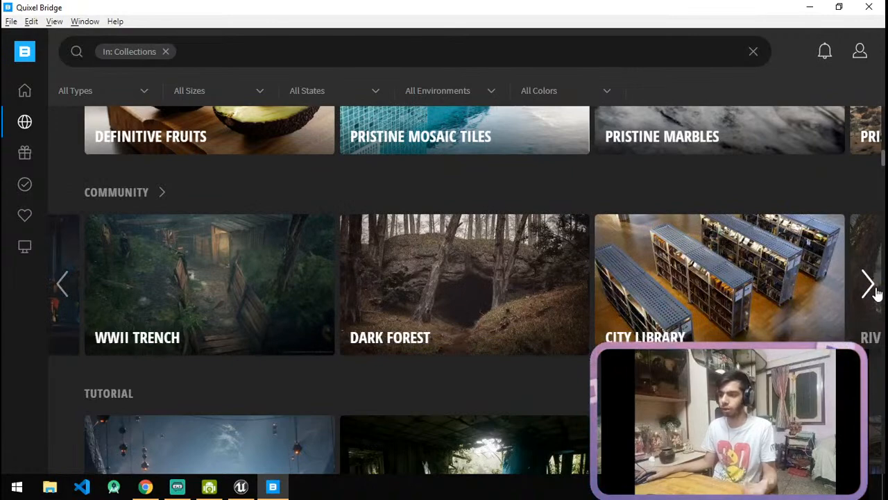
pyautogui.click(868, 283)
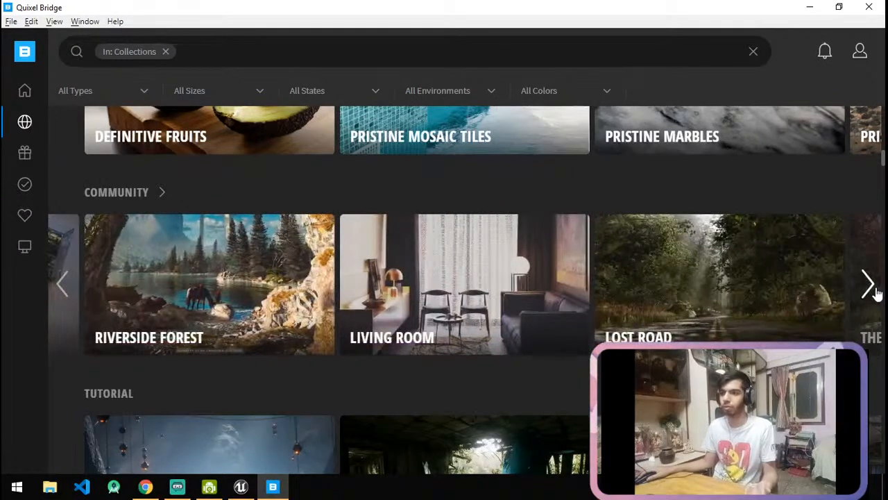
pyautogui.click(876, 292)
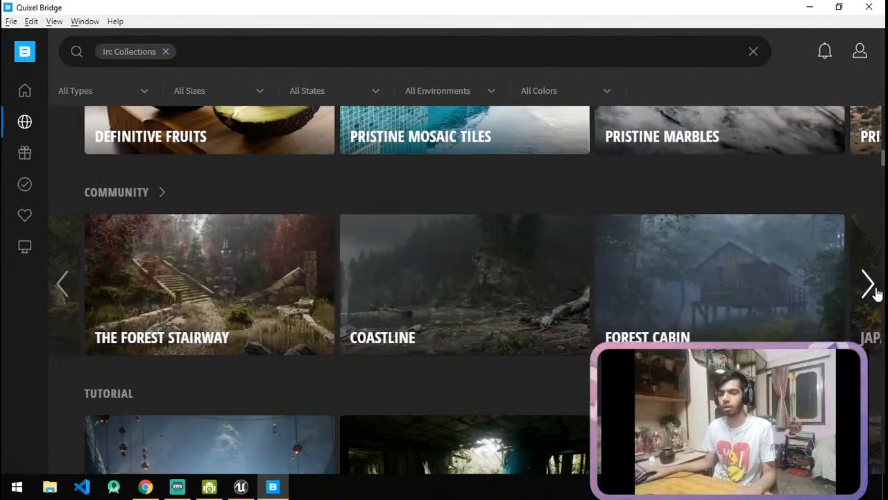
pyautogui.click(875, 293)
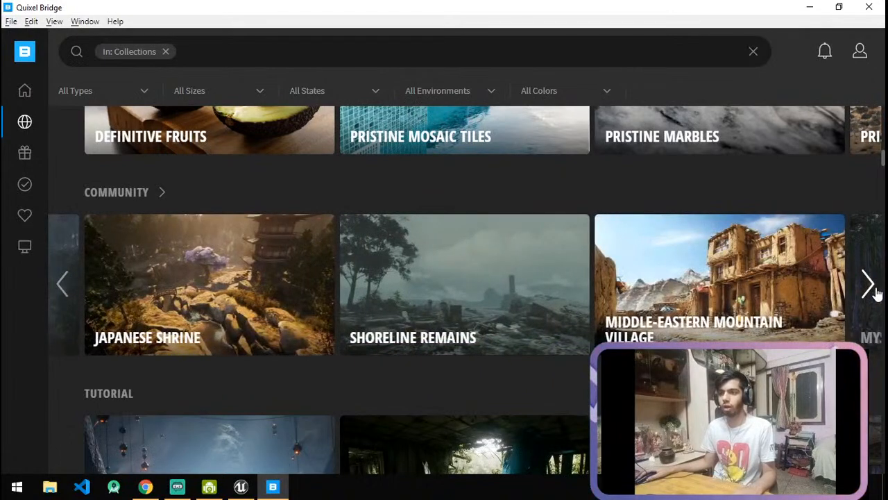
pyautogui.click(876, 292)
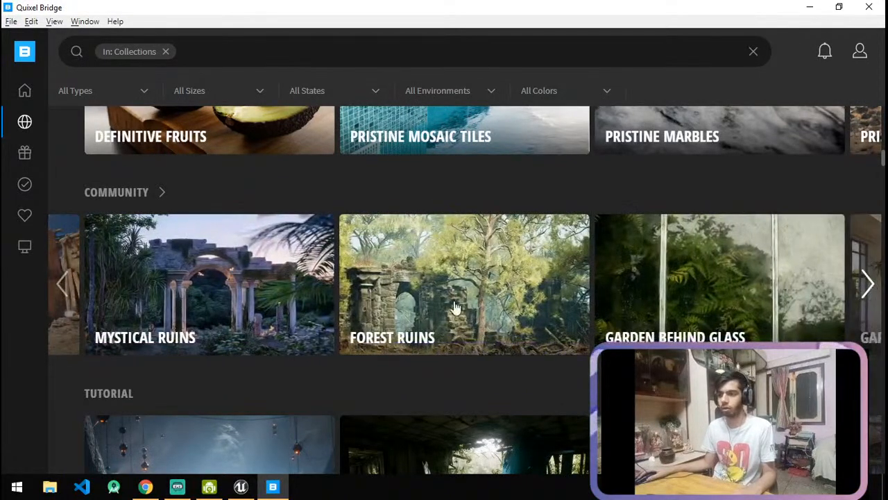
pyautogui.click(880, 283)
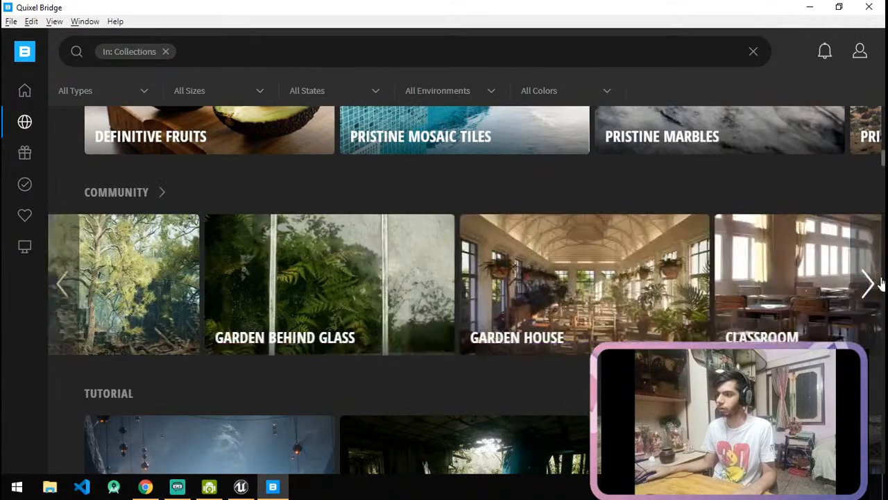
pyautogui.click(879, 283)
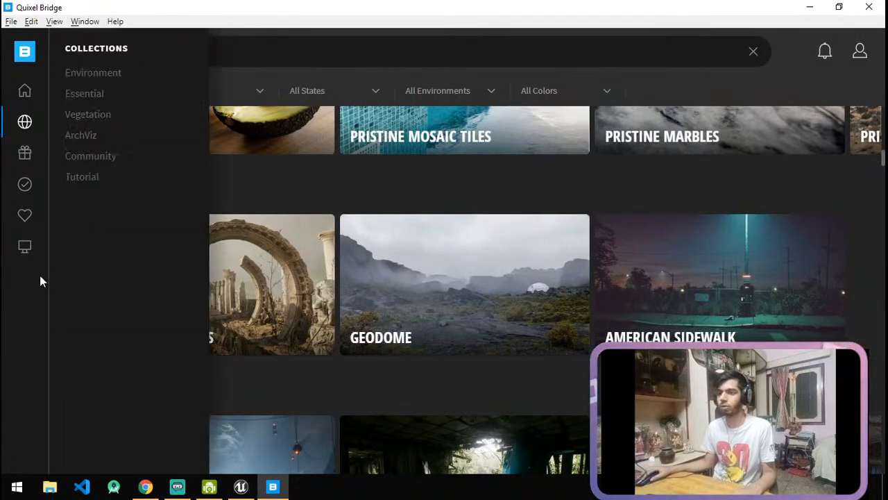
pyautogui.click(56, 300)
pyautogui.click(52, 298)
pyautogui.click(51, 297)
# Look through the Tutorial collections and open the Sci-Fi Landscape collection.
pyautogui.scroll(-3, 368, 358)
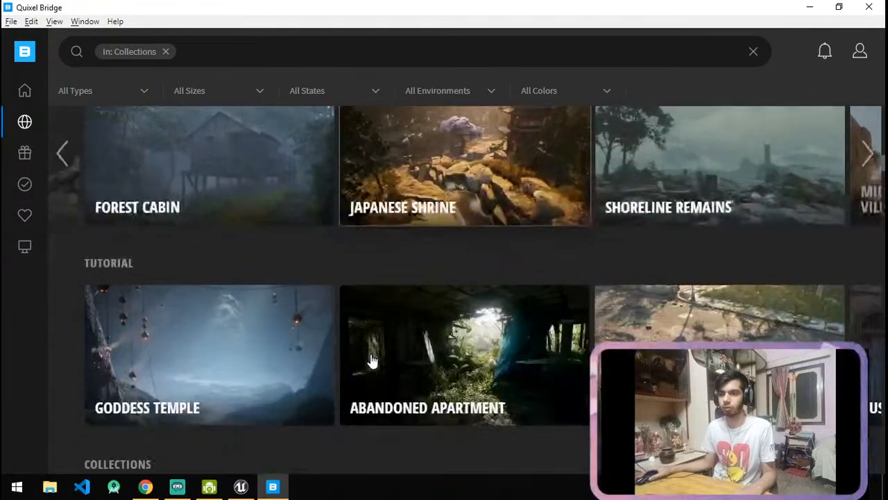
pyautogui.click(878, 294)
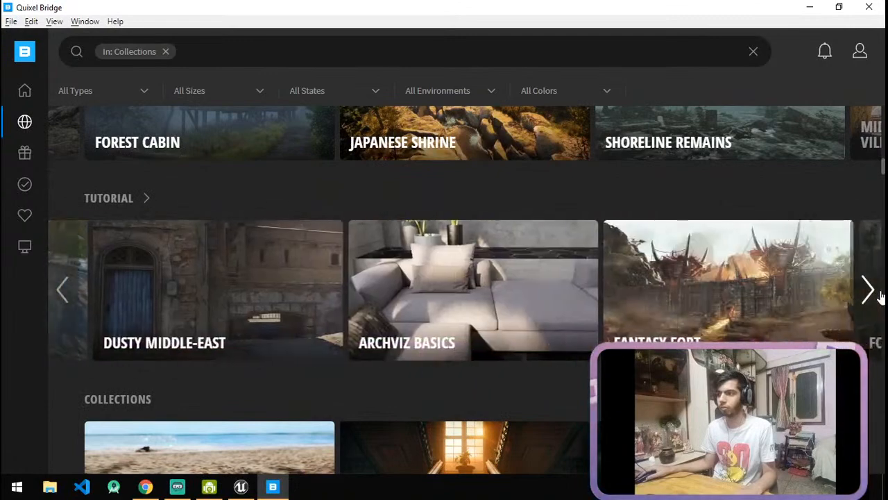
pyautogui.click(878, 295)
pyautogui.click(878, 294)
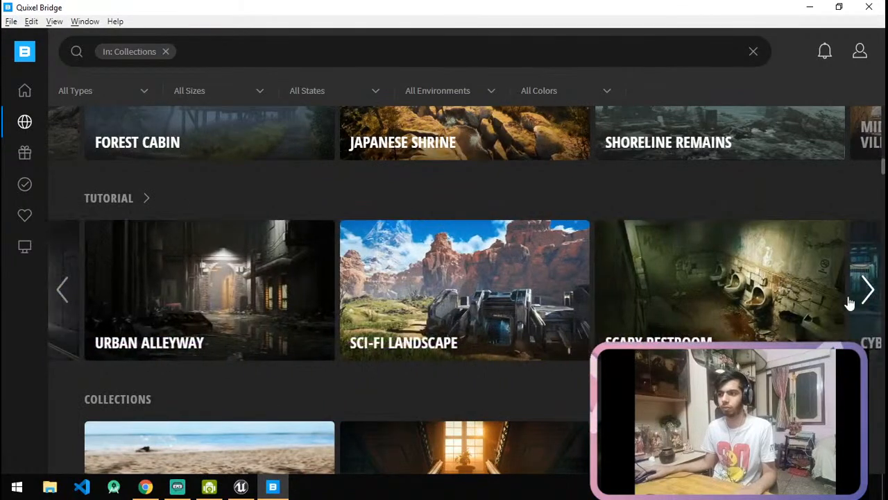
pyautogui.click(445, 355)
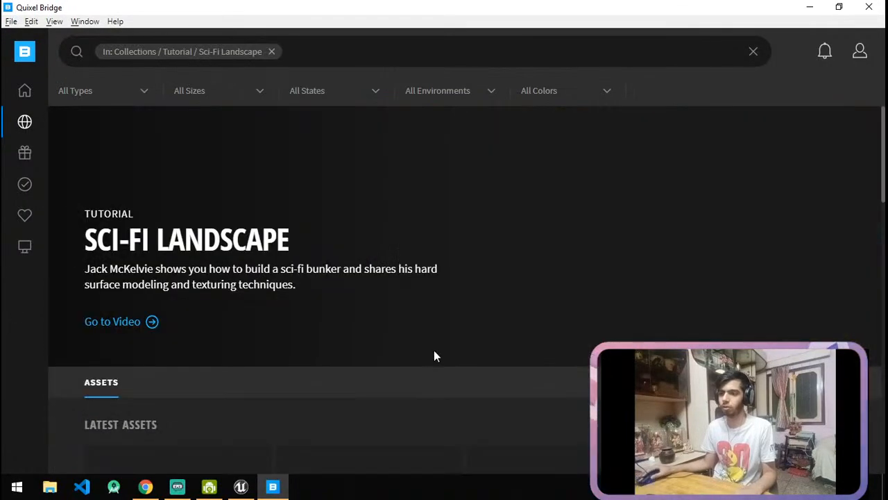
# Examine the assets in the Sci-Fi Landscape collection and clear the collection filter from the search.
pyautogui.scroll(-6, 435, 361)
pyautogui.scroll(-10, 433, 374)
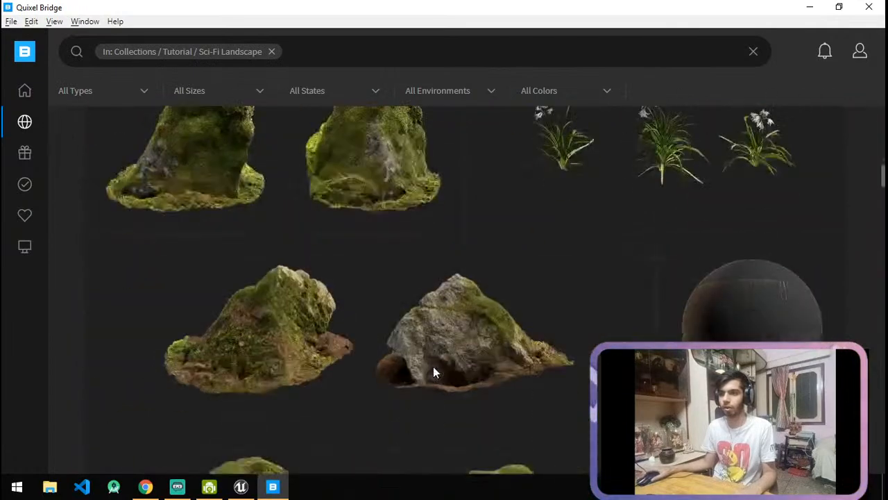
pyautogui.scroll(12, 434, 374)
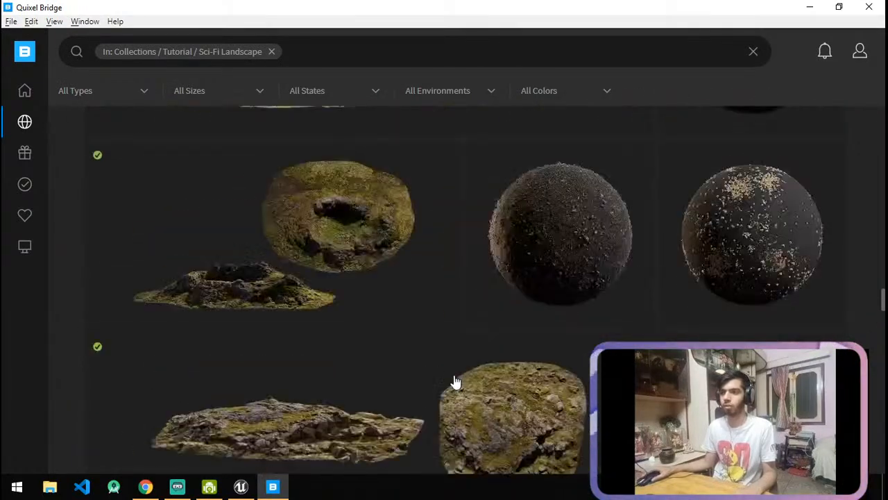
pyautogui.scroll(5, 455, 382)
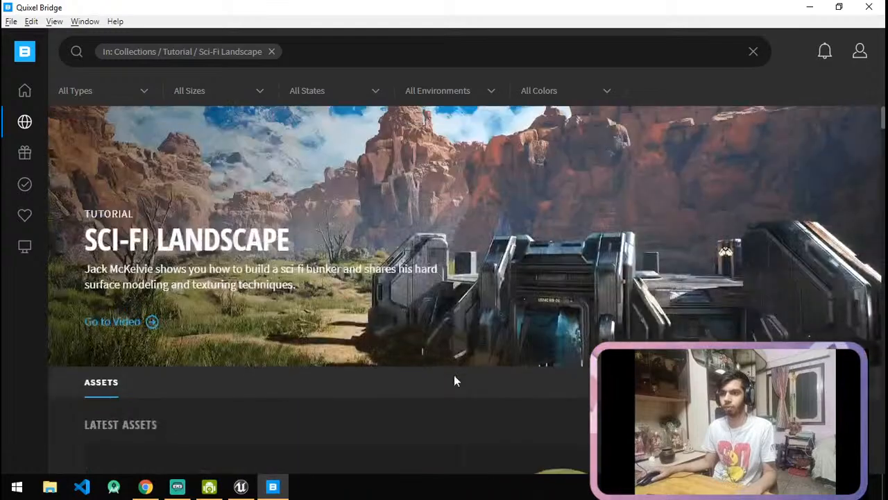
pyautogui.scroll(-10, 271, 382)
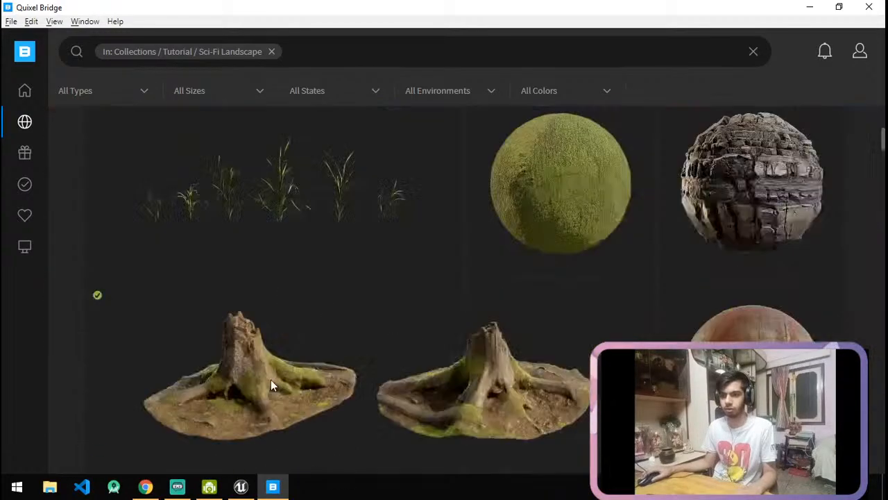
pyautogui.scroll(-10, 272, 387)
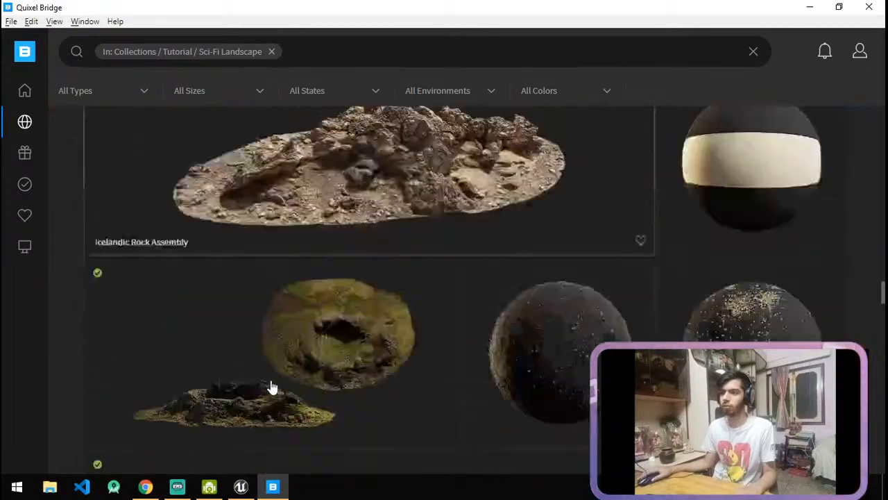
pyautogui.scroll(-10, 272, 387)
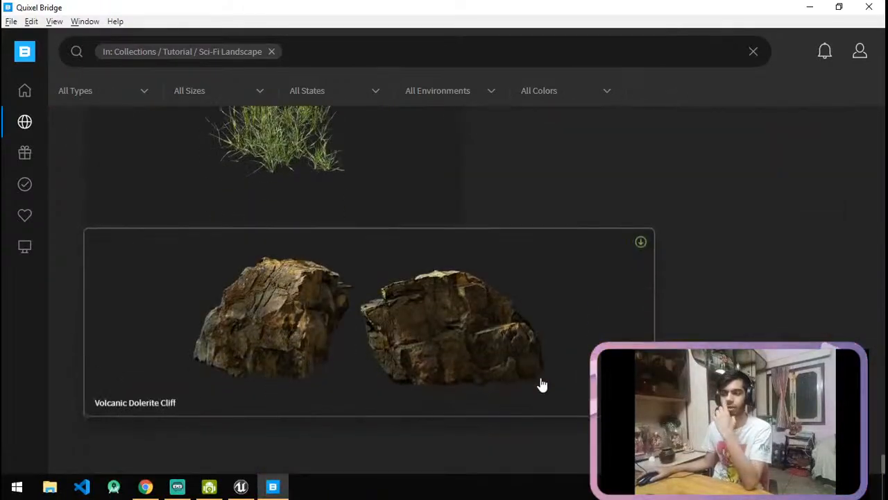
pyautogui.scroll(10, 539, 382)
pyautogui.moveTo(883, 404); pyautogui.dragTo(553, 107)
pyautogui.click(401, 93)
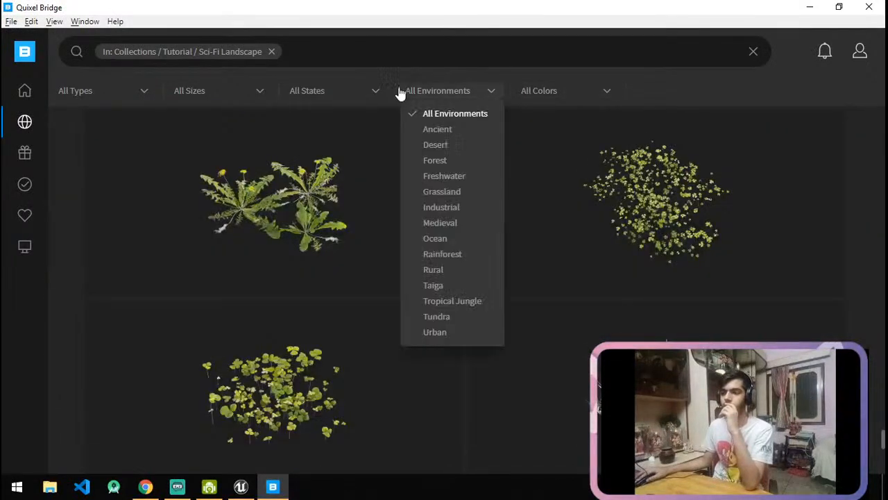
pyautogui.click(272, 53)
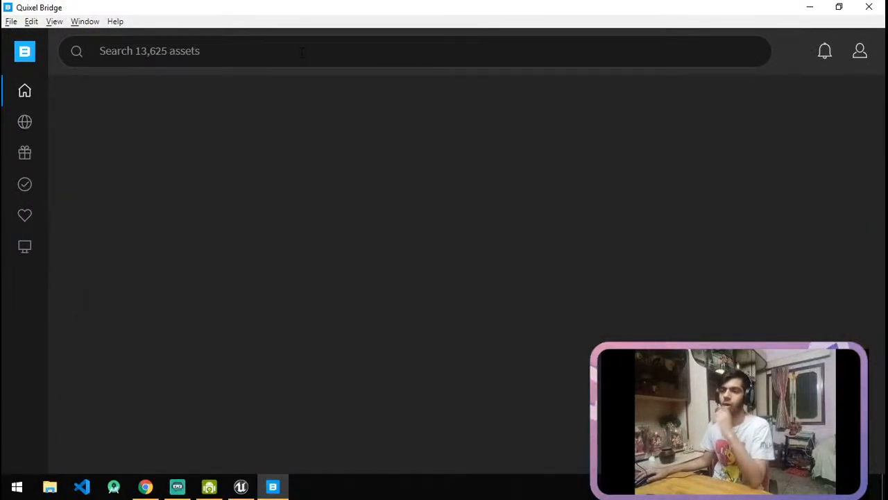
# Switch to the YouTube Studio live streaming page in Chrome to check the stream and its chat.
pyautogui.hotkey('alt', 'Tab')
pyautogui.hotkey('alt', 'Tab')
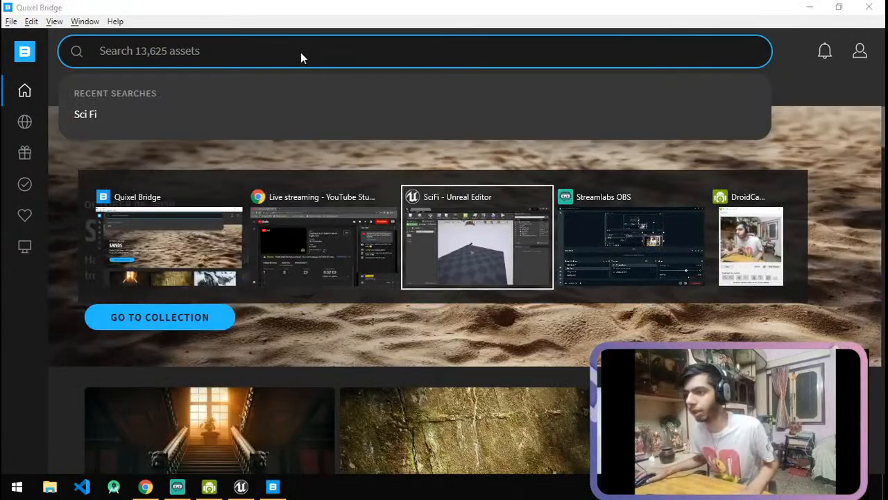
pyautogui.hotkey('alt', 'Tab')
pyautogui.hotkey('alt', 'Tab')
pyautogui.hotkey('alt', 'Tab')
pyautogui.hotkey('alt', 'Tab')
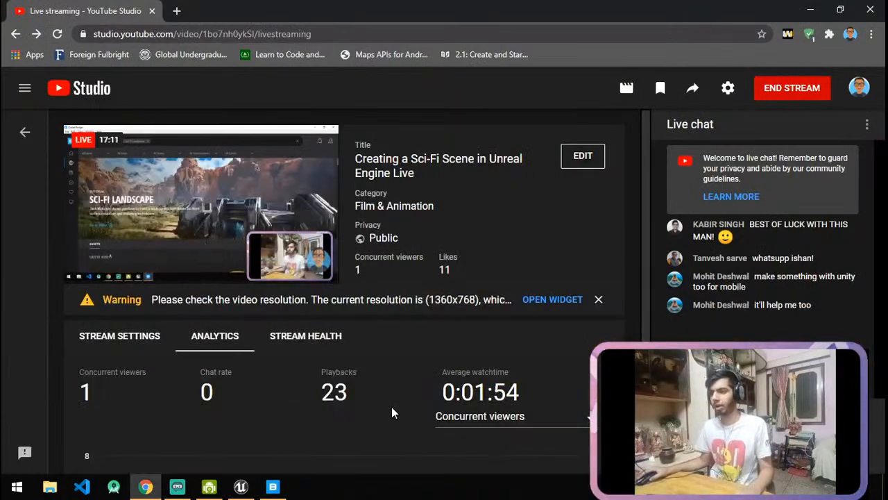
# Dismiss the video resolution warning on the stream page and switch back to the Unreal Editor viewport.
pyautogui.click(598, 300)
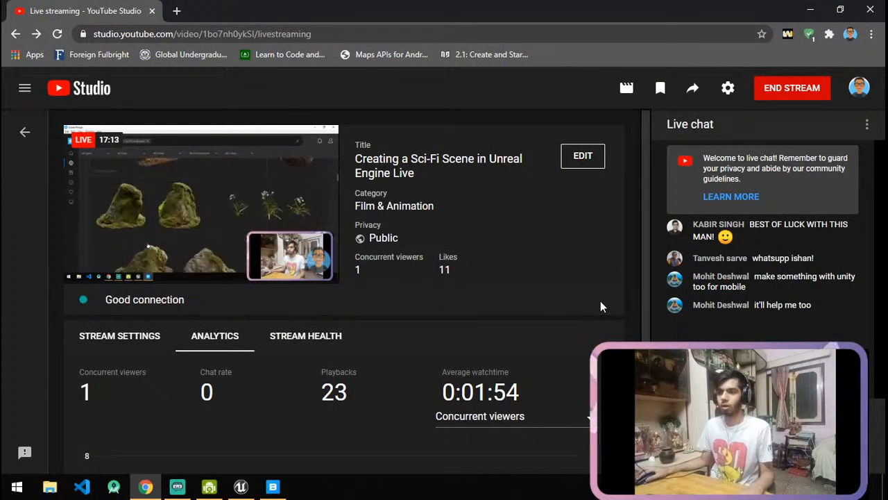
pyautogui.hotkey('alt', 'Tab')
pyautogui.hotkey('alt', 'Tab')
pyautogui.hotkey('alt', 'Tab')
pyautogui.moveTo(489, 317); pyautogui.dragTo(374, 322, button='right')
pyautogui.press('d')
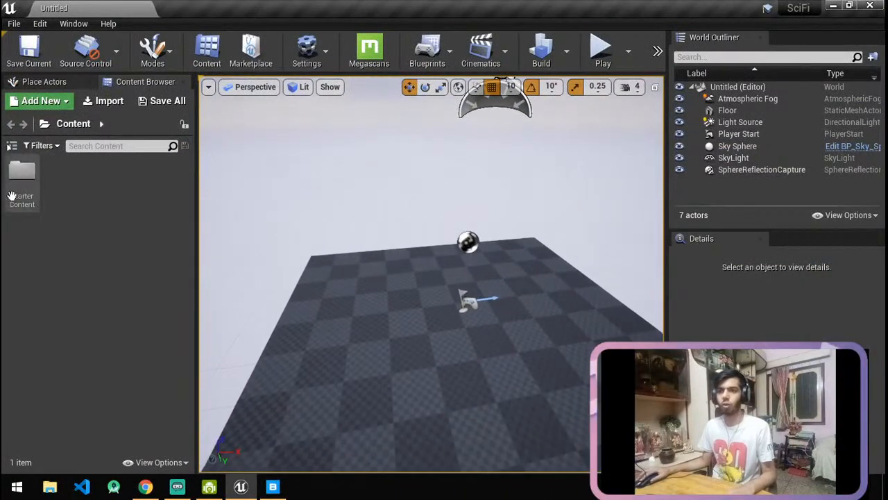
# Open the Materials folder in StarterContent and search it for "Hex".
pyautogui.doubleClick(11, 192)
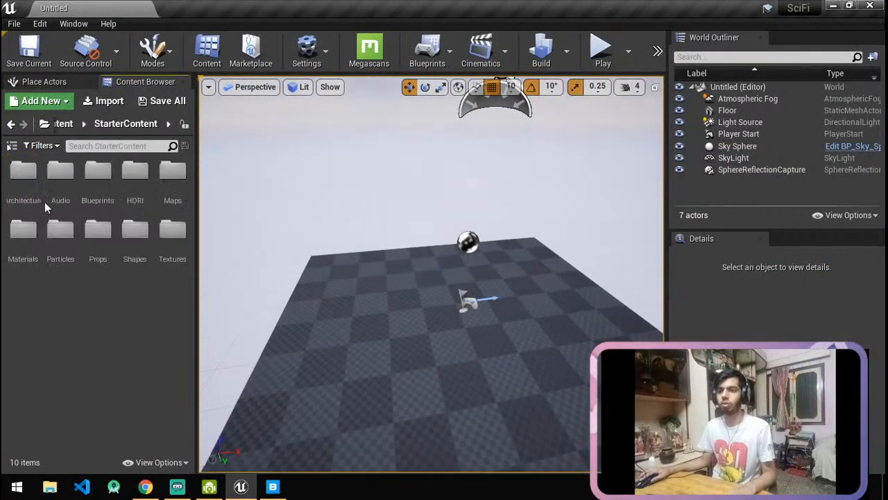
pyautogui.doubleClick(26, 237)
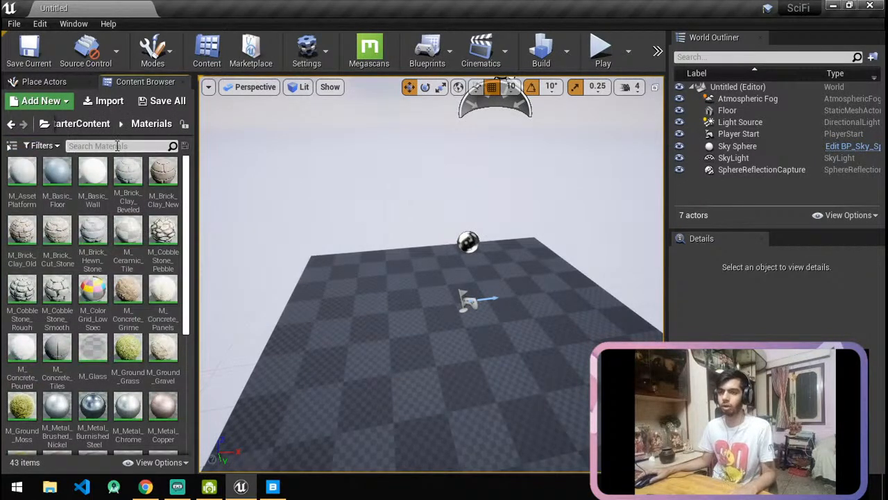
pyautogui.click(118, 145)
pyautogui.write('text')
pyautogui.press('BackSpace')
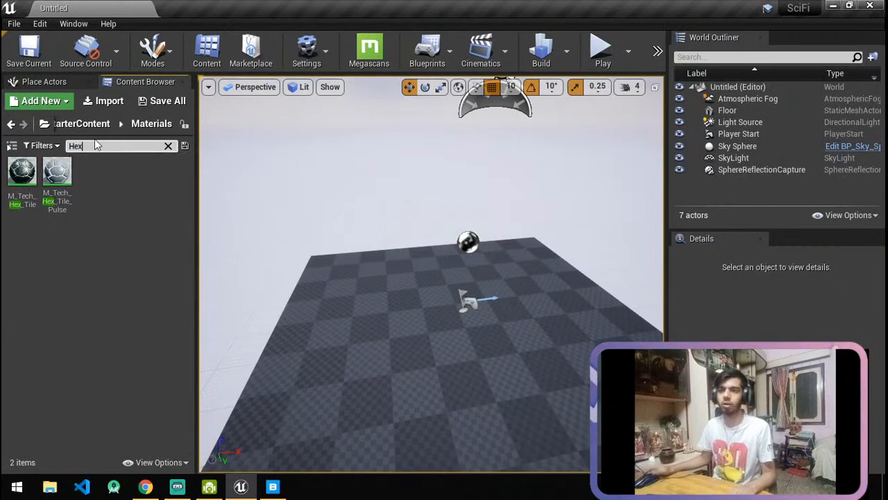
# Open the M_Tech_Hex_Tile_Pulse material, inspect its enlarged preview, and close the material editor.
pyautogui.doubleClick(56, 199)
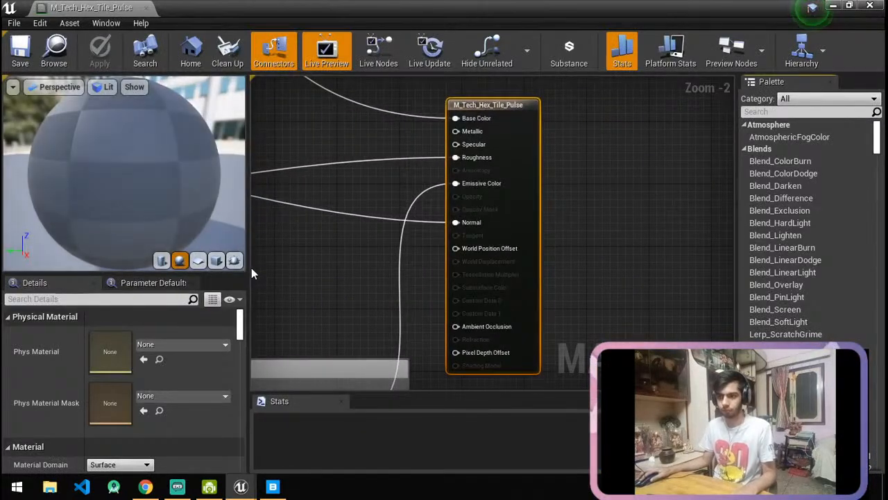
pyautogui.moveTo(250, 266); pyautogui.dragTo(294, 266)
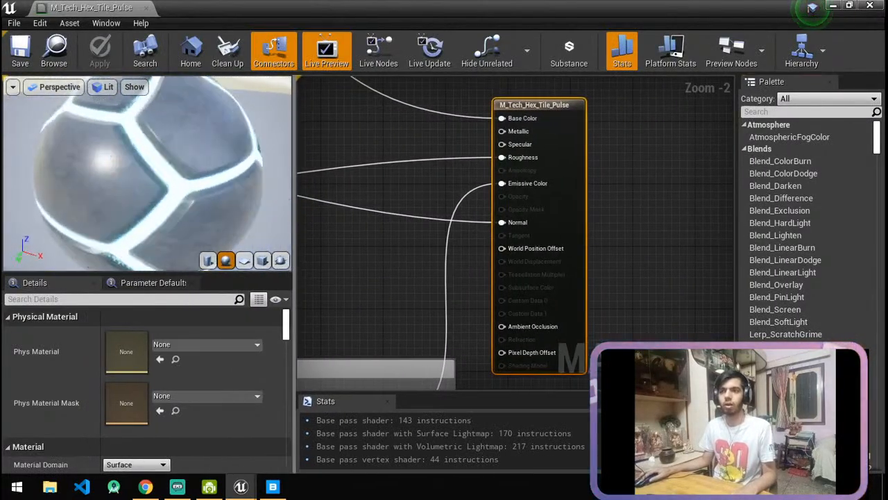
pyautogui.click(143, 7)
pyautogui.moveTo(349, 159); pyautogui.dragTo(357, 196)
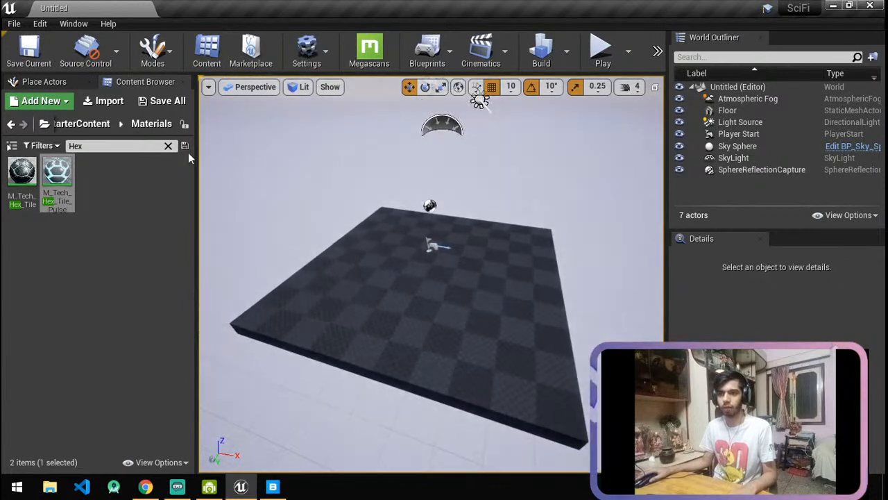
# Clear the Hex search and return to the top-level Content folder.
pyautogui.click(168, 145)
pyautogui.click(83, 130)
pyautogui.click(74, 128)
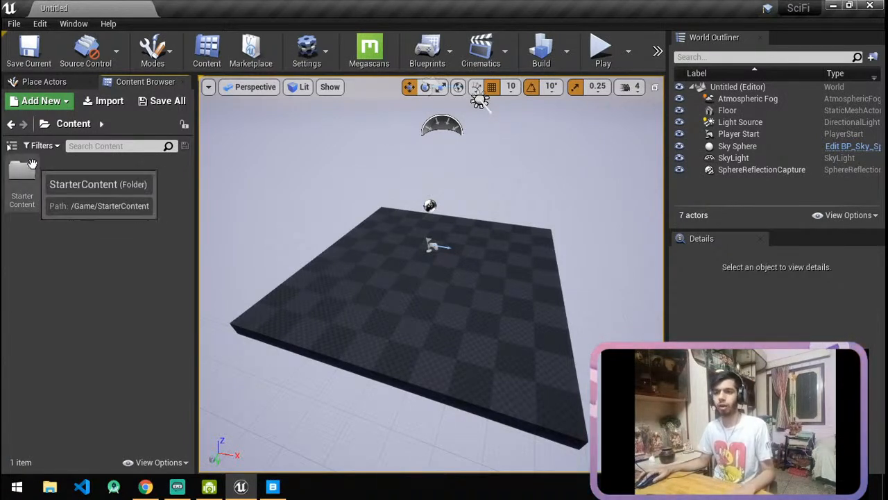
# Delete the default checkered Floor from the level.
pyautogui.moveTo(416, 278); pyautogui.dragTo(490, 281, button='right')
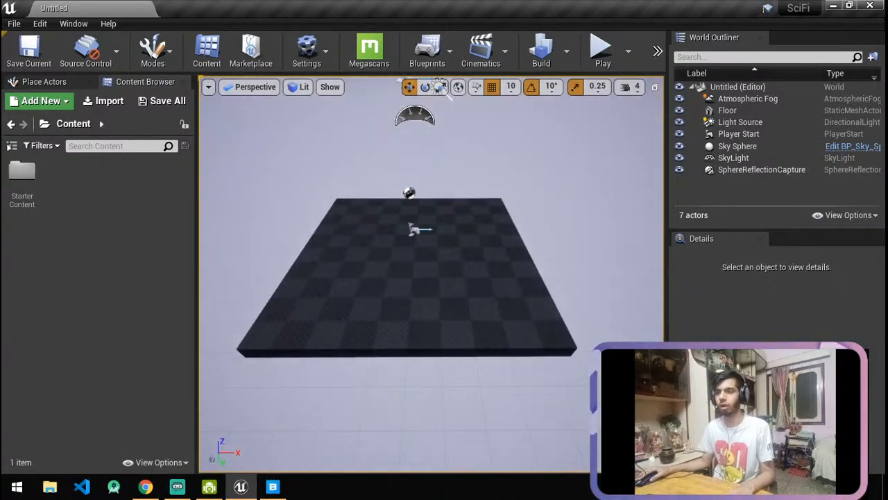
pyautogui.click(417, 277)
pyautogui.press('e')
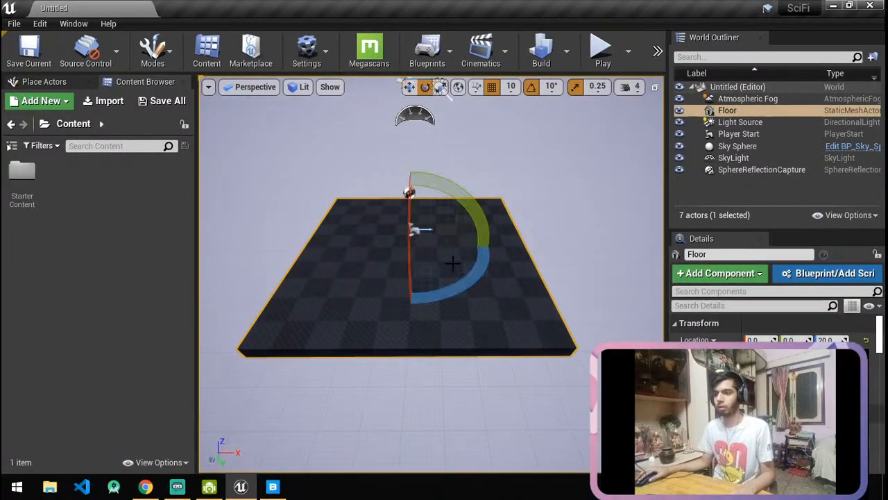
pyautogui.press('r')
pyautogui.moveTo(459, 247)
pyautogui.mouseDown()
pyautogui.moveTo(399, 248)
pyautogui.moveTo(458, 246)
pyautogui.mouseUp()
pyautogui.moveTo(513, 211); pyautogui.dragTo(397, 207, button='right')
pyautogui.press('d')
pyautogui.press('w')
pyautogui.press('w')
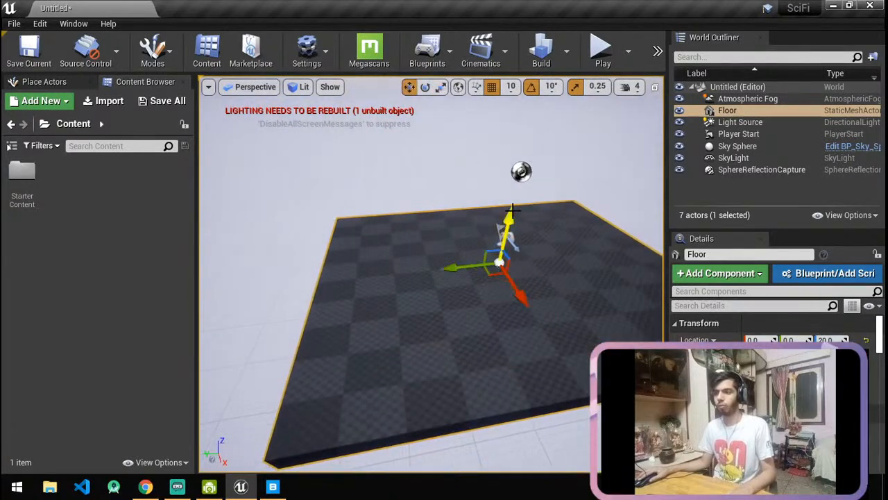
pyautogui.moveTo(463, 270); pyautogui.dragTo(410, 298, button='right')
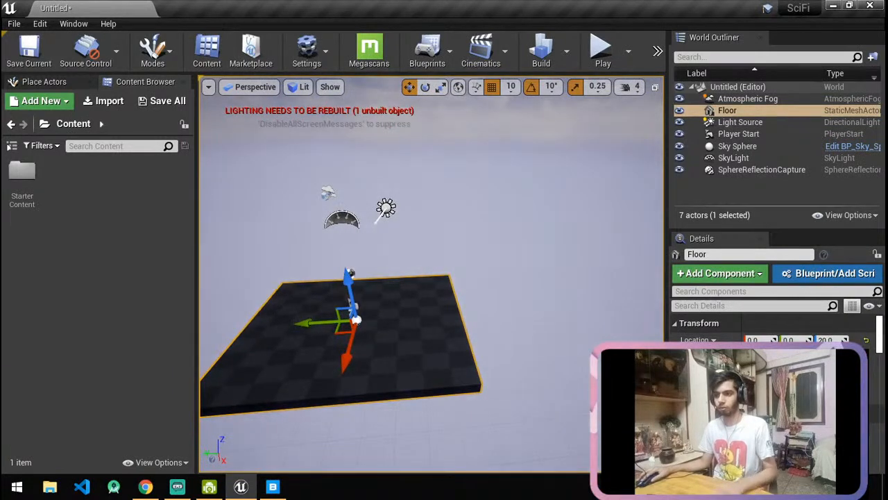
pyautogui.press('Delete')
# Open the Architecture folder in StarterContent and search it for "Floor".
pyautogui.click(20, 172)
pyautogui.doubleClick(19, 172)
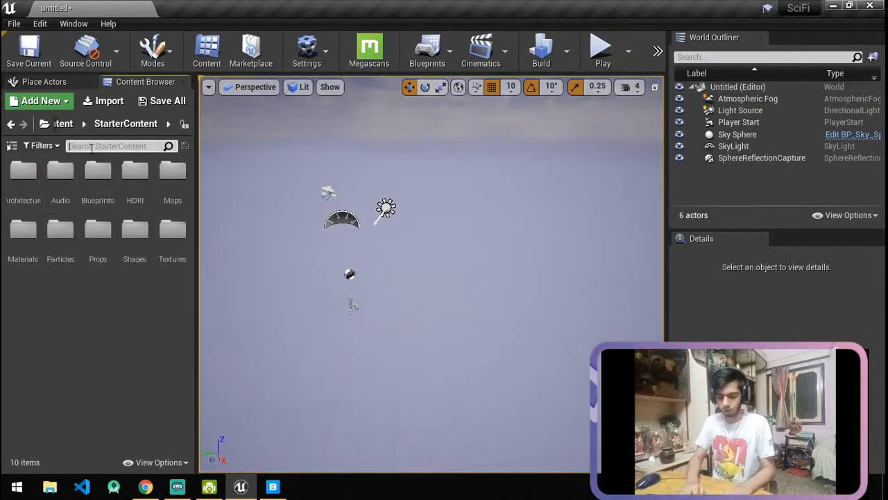
pyautogui.doubleClick(14, 179)
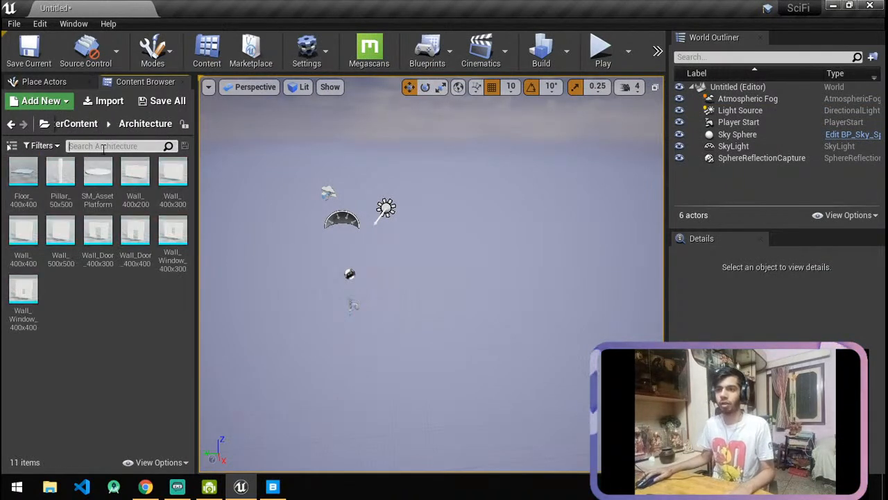
pyautogui.click(102, 145)
pyautogui.write('Flo')
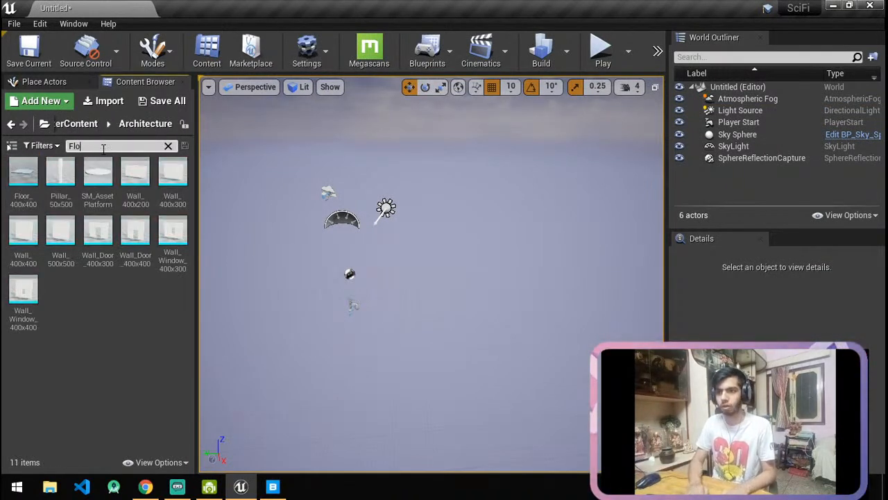
pyautogui.write('or')
# Place the Floor_400x400 mesh in the level and move it to about X -140, Y -230, Z 400.
pyautogui.moveTo(22, 172); pyautogui.dragTo(431, 307)
pyautogui.moveTo(518, 285); pyautogui.dragTo(454, 246, button='right')
pyautogui.press('w')
pyautogui.press('s')
pyautogui.moveTo(426, 233); pyautogui.dragTo(427, 262)
pyautogui.moveTo(433, 308); pyautogui.dragTo(358, 297)
pyautogui.moveTo(348, 257); pyautogui.dragTo(342, 211)
pyautogui.moveTo(342, 211); pyautogui.dragTo(262, 261, button='right')
pyautogui.press('w')
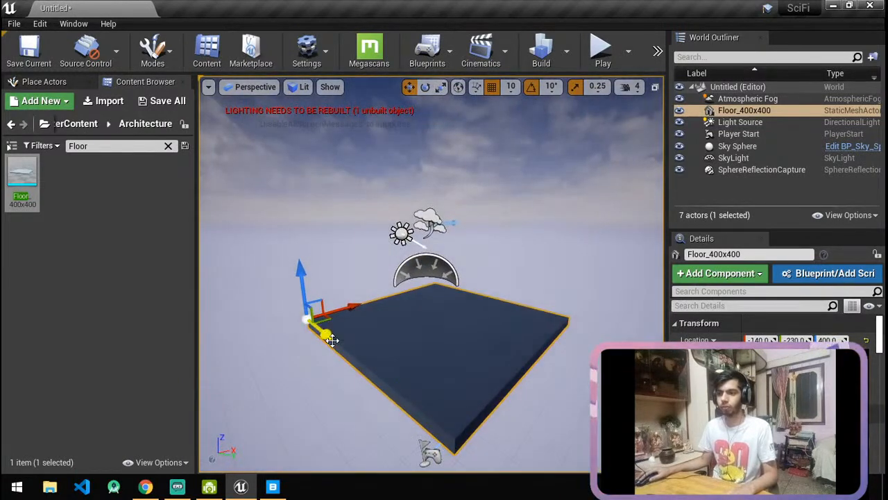
# Try to rescale the floor tile along its Y axis.
pyautogui.press('r')
pyautogui.moveTo(332, 336); pyautogui.dragTo(439, 199)
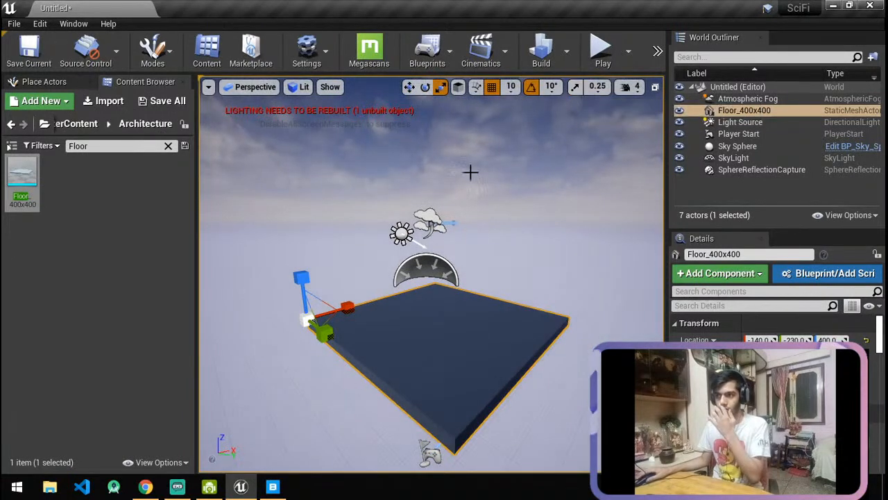
pyautogui.moveTo(329, 336); pyautogui.dragTo(314, 320)
pyautogui.moveTo(347, 326); pyautogui.dragTo(473, 314, button='right')
# Try duplicating the floor tile twice along the X axis, then undo both copies.
pyautogui.press('w')
pyautogui.moveTo(354, 342); pyautogui.dragTo(422, 328, button='right')
pyautogui.keyDown('alt'); pyautogui.moveTo(364, 315); pyautogui.dragTo(498, 317); pyautogui.keyUp('alt')
pyautogui.moveTo(498, 317); pyautogui.dragTo(364, 290, button='right')
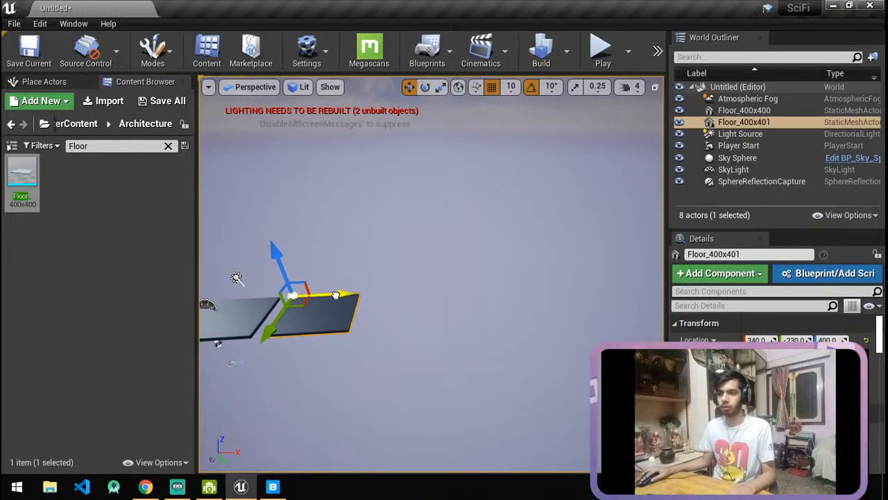
pyautogui.keyDown('alt'); pyautogui.moveTo(336, 295); pyautogui.dragTo(426, 298); pyautogui.keyUp('alt')
pyautogui.moveTo(433, 256); pyautogui.dragTo(495, 213, button='right')
pyautogui.press('w')
pyautogui.press('s')
pyautogui.hotkey('ctrl', 'z')
pyautogui.hotkey('ctrl', 'z')
# Turn scale snapping back on, and try another floor tile copy along the X axis before undoing it.
pyautogui.click(575, 86)
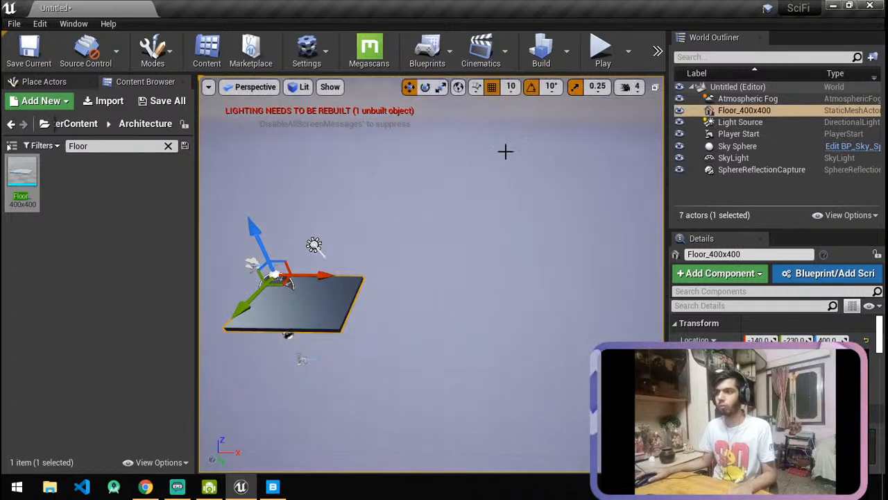
pyautogui.keyDown('alt'); pyautogui.moveTo(331, 276); pyautogui.dragTo(433, 284); pyautogui.keyUp('alt')
pyautogui.hotkey('ctrl', 'z')
pyautogui.scroll(3, 436, 284)
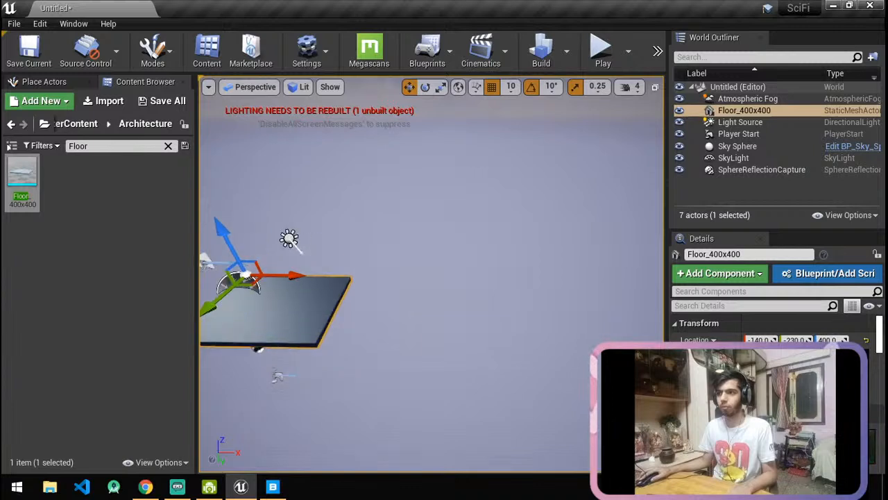
# Duplicate the floor tile twice along the X axis with gaps between, placing the copies at X 320 and X 790.
pyautogui.press('w')
pyautogui.moveTo(351, 311); pyautogui.dragTo(351, 312, button='right')
pyautogui.press('a')
pyautogui.press('s')
pyautogui.moveTo(336, 278); pyautogui.dragTo(594, 270)
pyautogui.hotkey('ctrl', 'z')
pyautogui.moveTo(594, 270); pyautogui.dragTo(562, 274, button='right')
pyautogui.moveTo(587, 295); pyautogui.dragTo(566, 292)
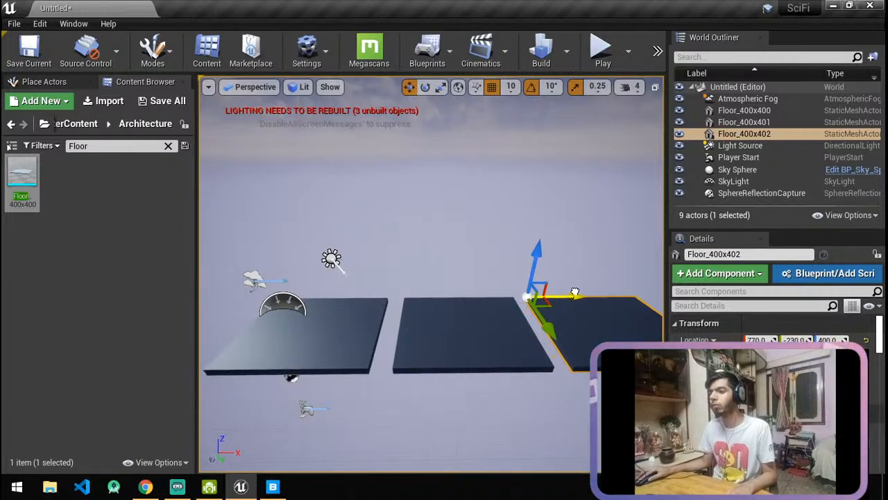
pyautogui.moveTo(564, 264); pyautogui.dragTo(564, 265, button='right')
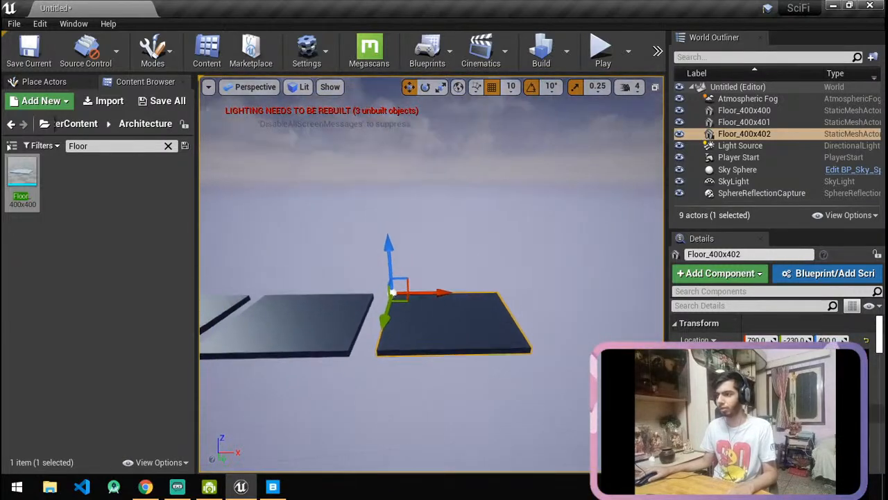
# Compare the positions of the existing floor tiles and duplicate the third one along the X axis to X 1270.
pyautogui.click(216, 310)
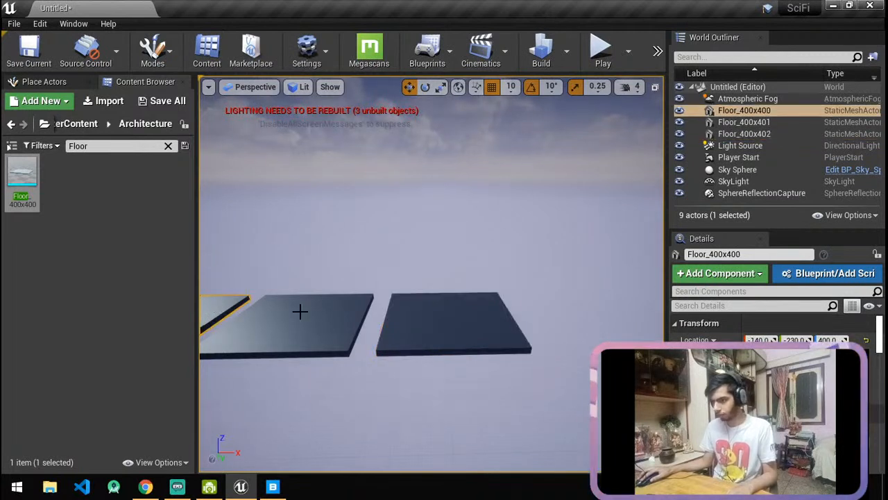
pyautogui.click(309, 317)
pyautogui.click(230, 299)
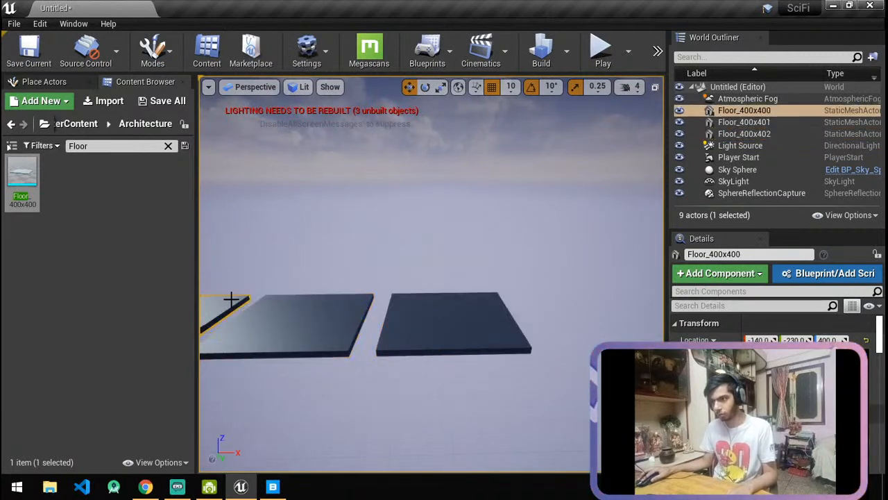
pyautogui.click(330, 316)
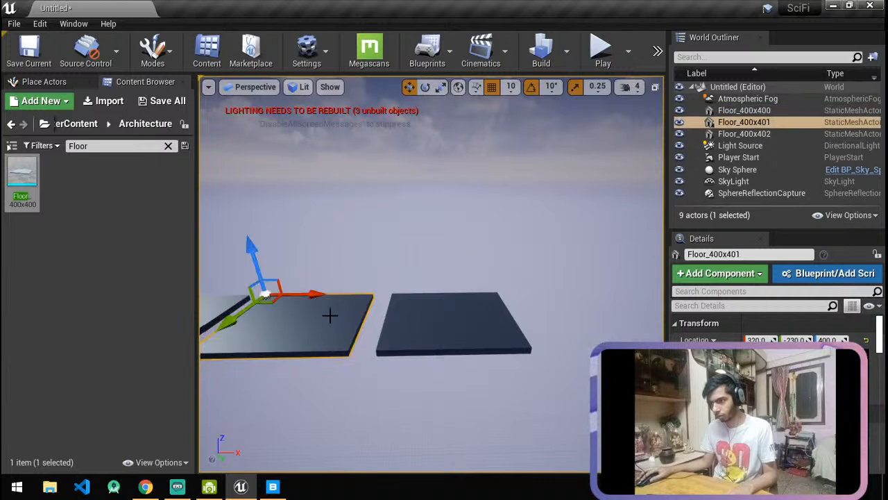
pyautogui.click(437, 318)
pyautogui.keyDown('alt'); pyautogui.moveTo(439, 291); pyautogui.dragTo(563, 297); pyautogui.keyUp('alt')
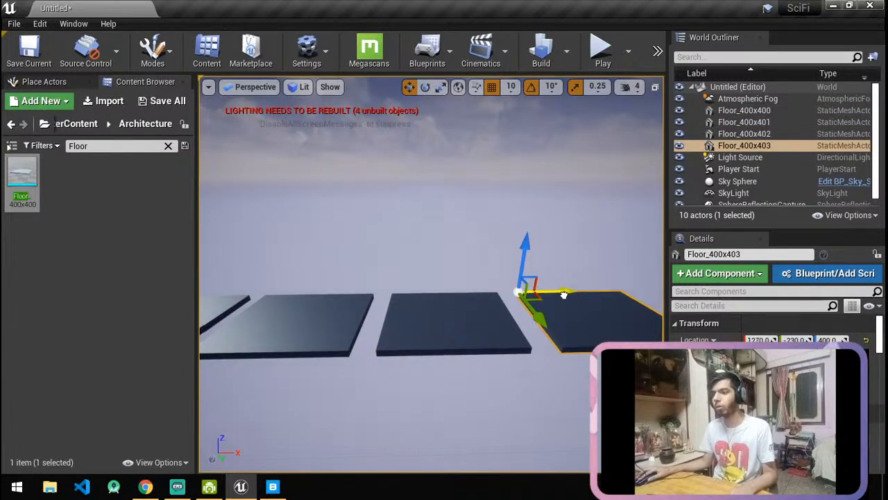
pyautogui.moveTo(563, 297); pyautogui.dragTo(527, 302, button='right')
# Inspect the gaps between the floor tiles and clear the Floor search to list all Architecture meshes.
pyautogui.moveTo(418, 369); pyautogui.dragTo(418, 369, button='right')
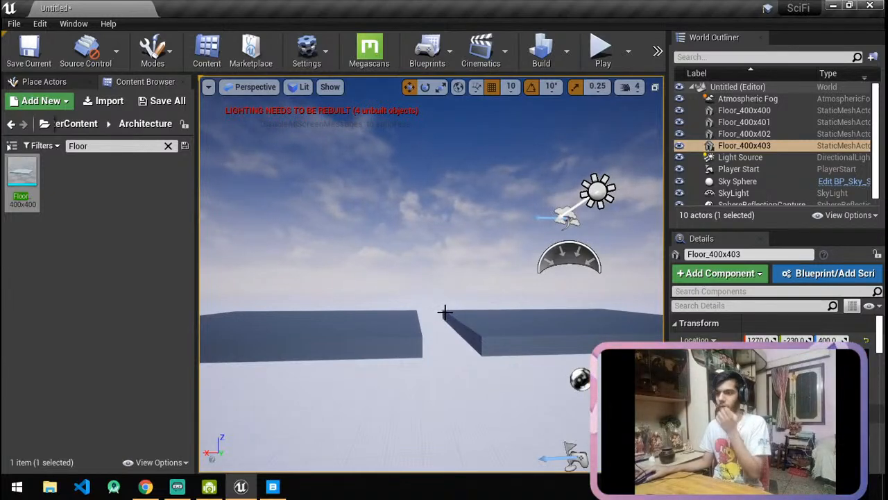
pyautogui.moveTo(456, 321); pyautogui.dragTo(457, 322, button='right')
pyautogui.moveTo(321, 238); pyautogui.dragTo(322, 239, button='right')
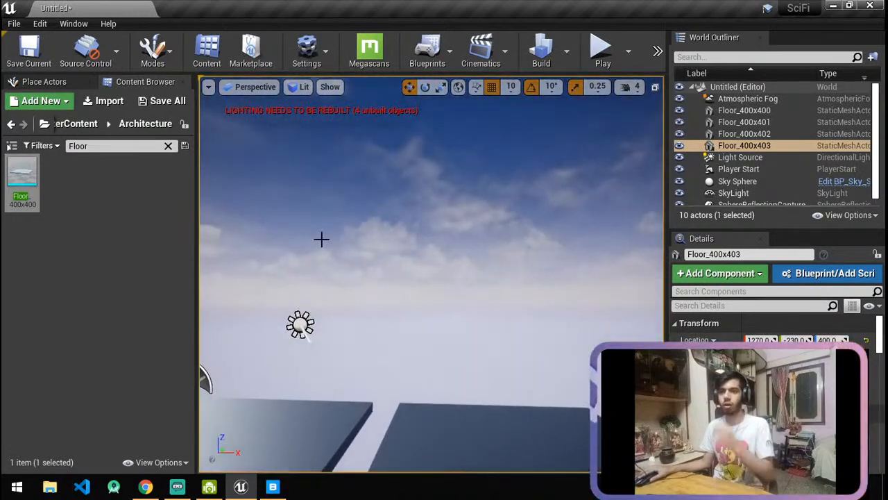
pyautogui.click(169, 146)
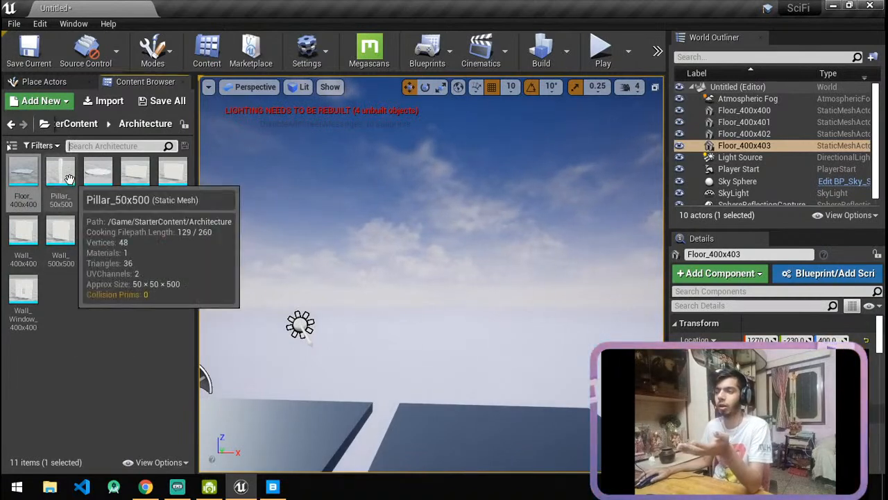
# Switch to Chrome, dismiss the stream's resolution warning, and open a new browser tab.
pyautogui.click(145, 487)
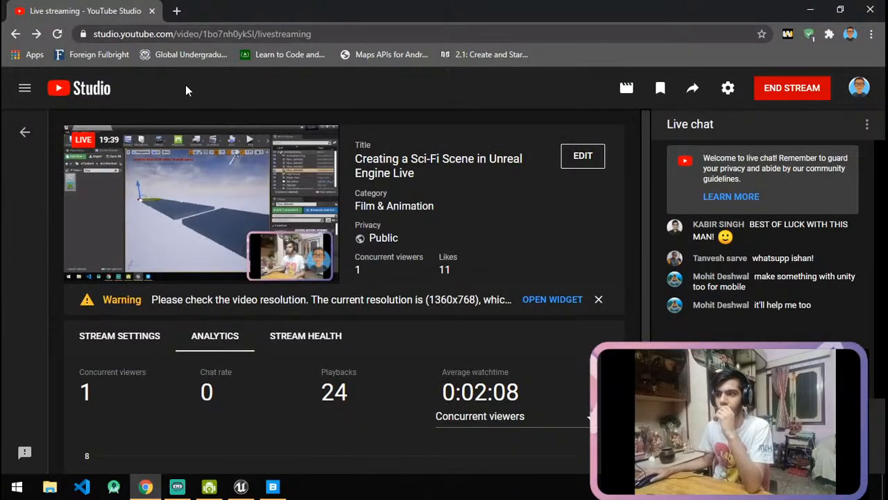
pyautogui.click(176, 11)
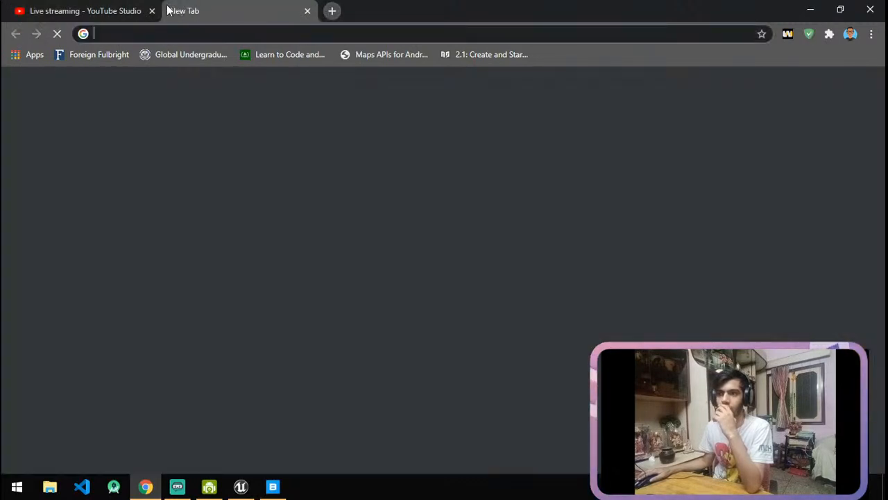
pyautogui.click(139, 10)
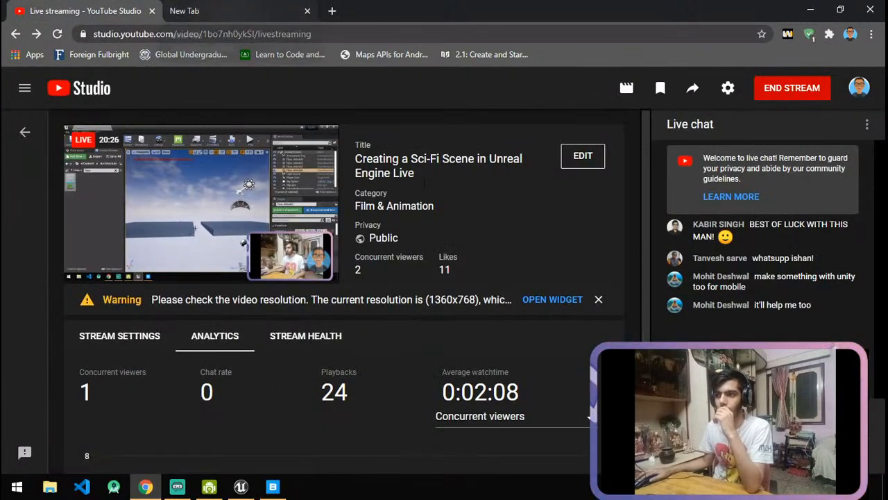
pyautogui.click(598, 299)
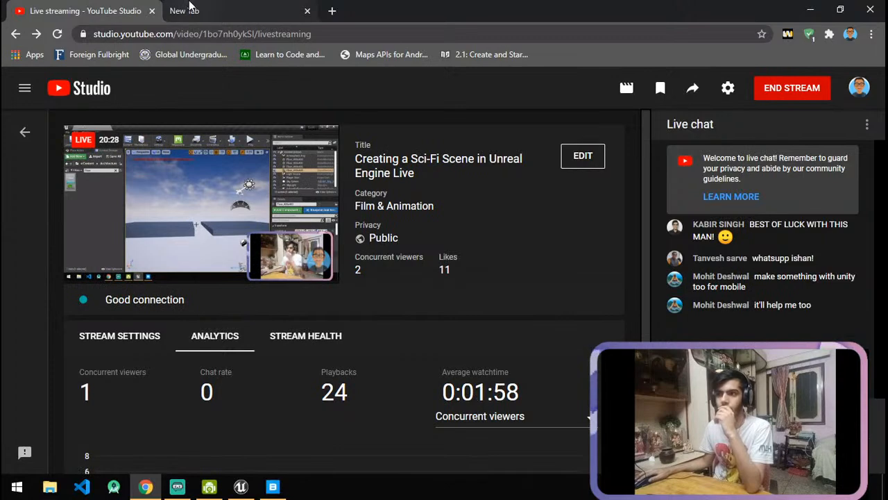
pyautogui.click(186, 11)
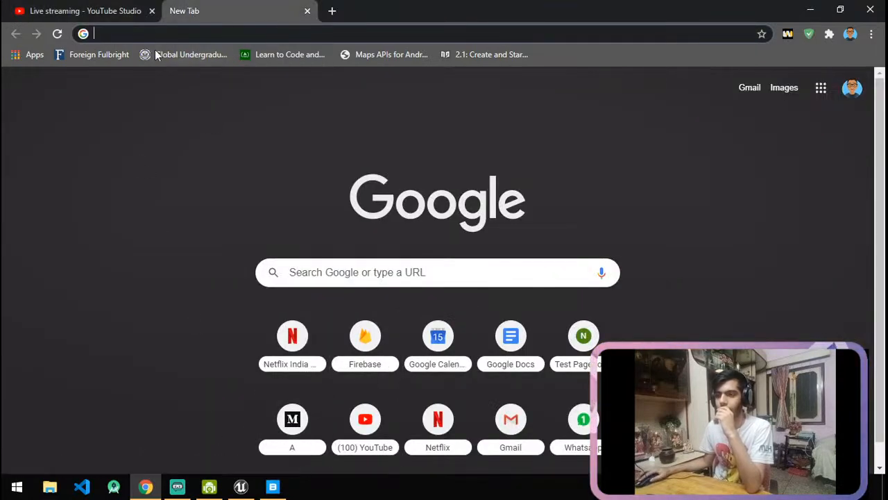
# Search Google Images for "sci fi scenes unreal" and browse the results for corridor references.
pyautogui.write('sci fi scenes unreal')
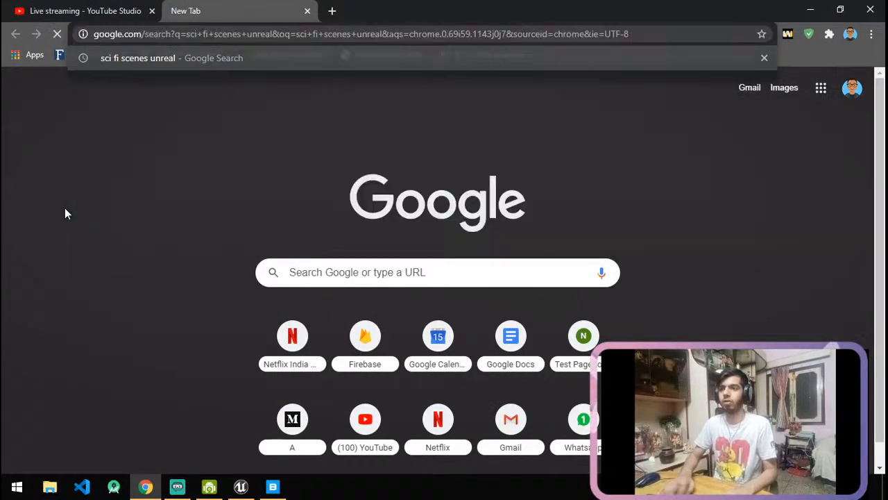
pyautogui.press('Return')
pyautogui.click(172, 136)
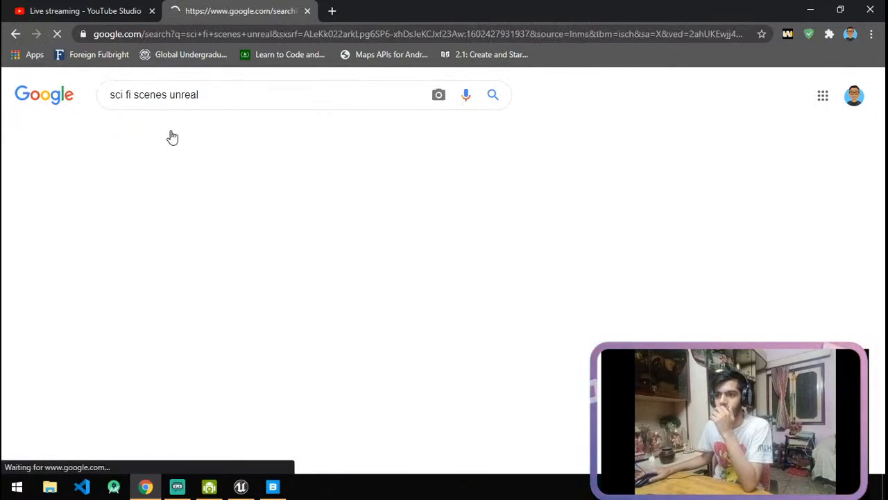
pyautogui.scroll(-4, 229, 249)
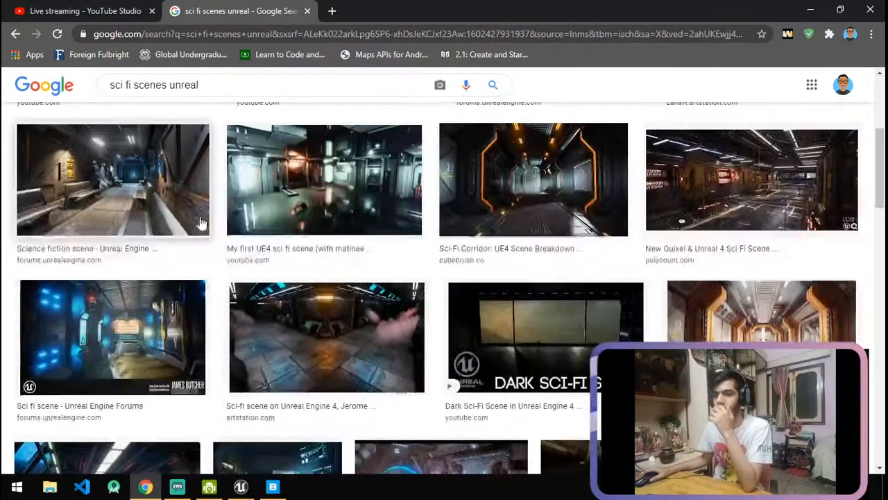
pyautogui.scroll(1, 217, 262)
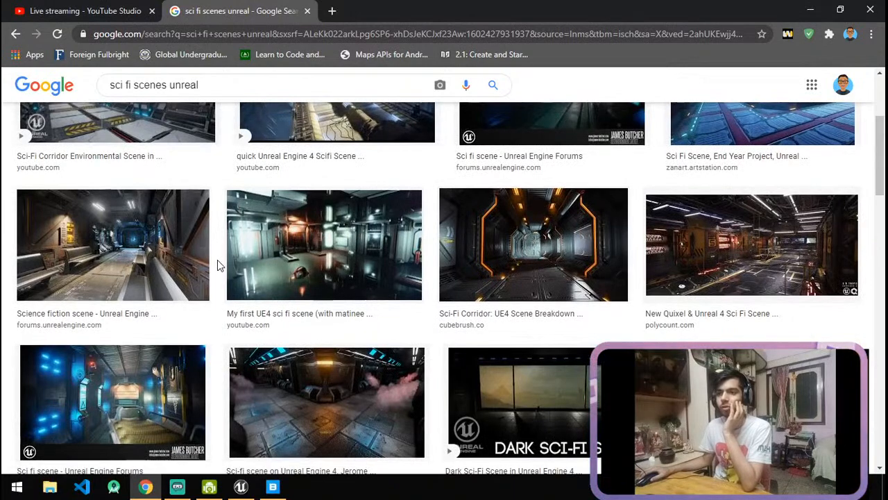
pyautogui.scroll(1, 217, 260)
pyautogui.scroll(2, 199, 192)
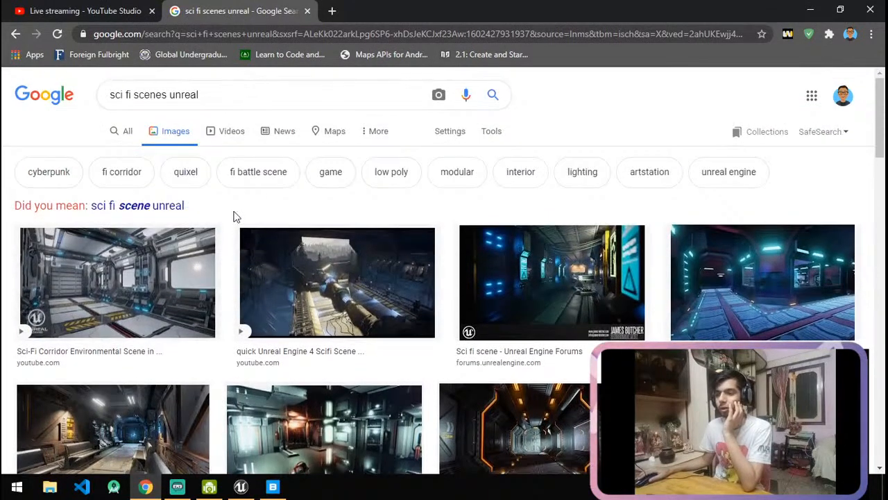
pyautogui.scroll(-1, 230, 240)
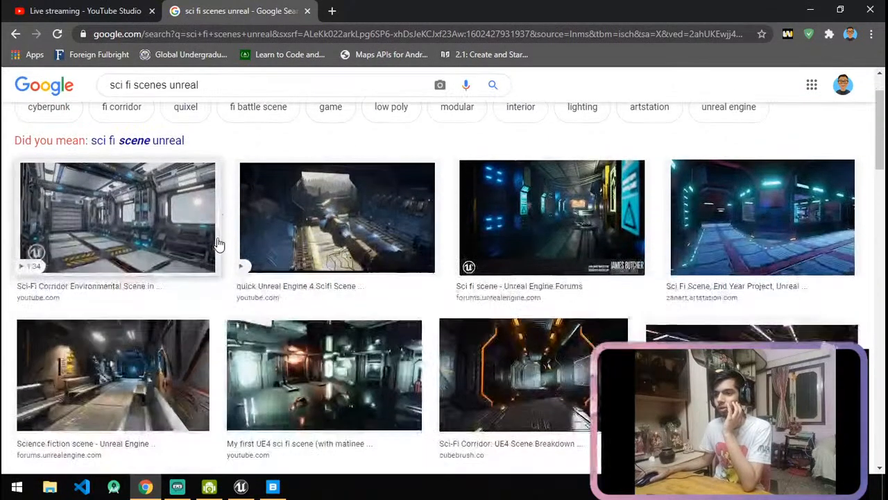
# Narrow the image results to quixel and examine the Cubebrush image "Sci-Fi Corridor: UE4 Scene Breakdown".
pyautogui.click(186, 111)
pyautogui.scroll(-1, 238, 184)
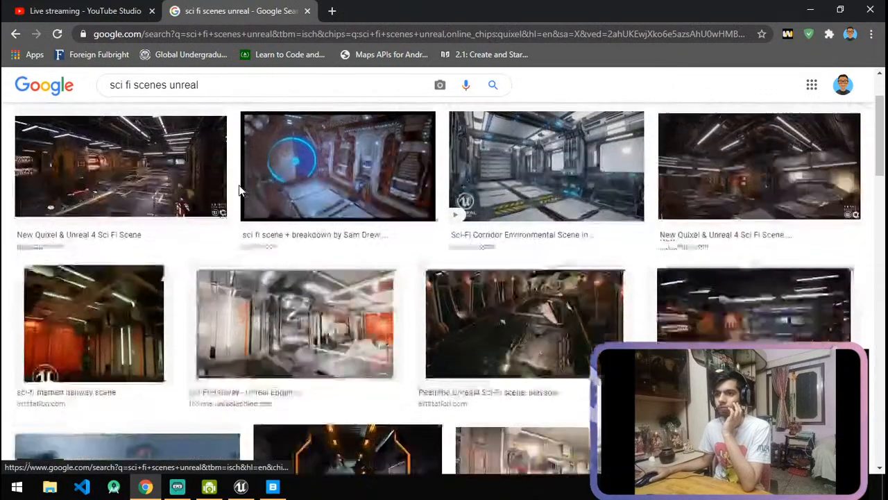
pyautogui.scroll(-4, 238, 184)
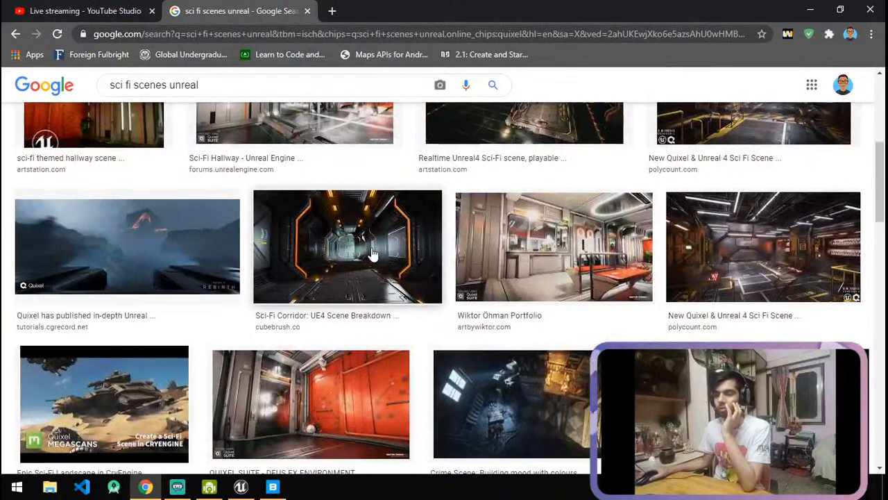
pyautogui.click(373, 254)
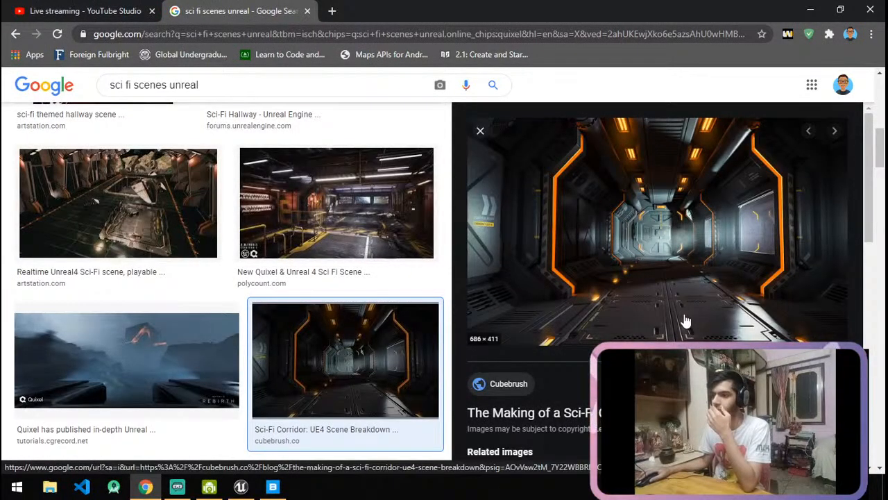
pyautogui.scroll(-3, 678, 306)
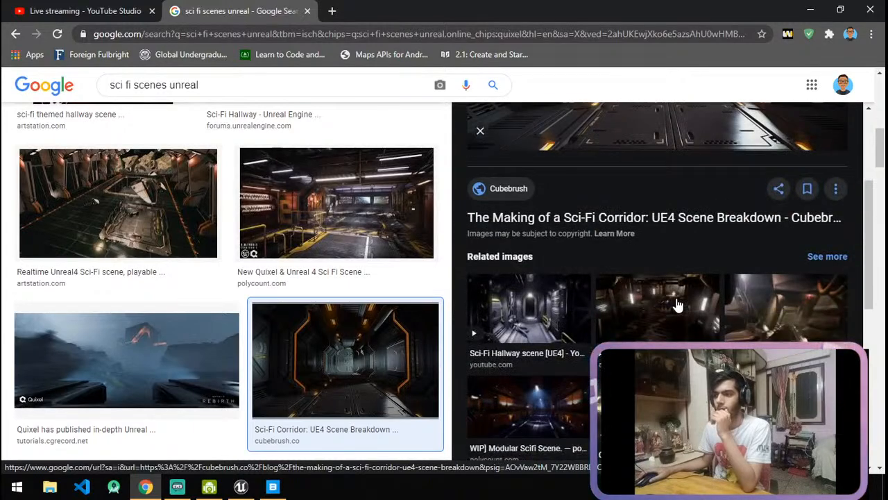
pyautogui.scroll(3, 678, 305)
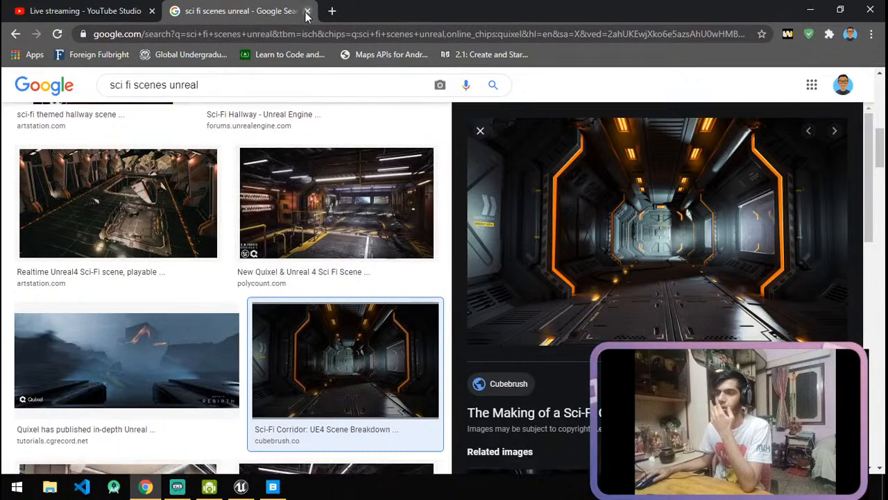
# Check the live stream in YouTube Studio and Streamlabs OBS, returning to the corridor reference in Chrome.
pyautogui.click(125, 10)
pyautogui.click(208, 9)
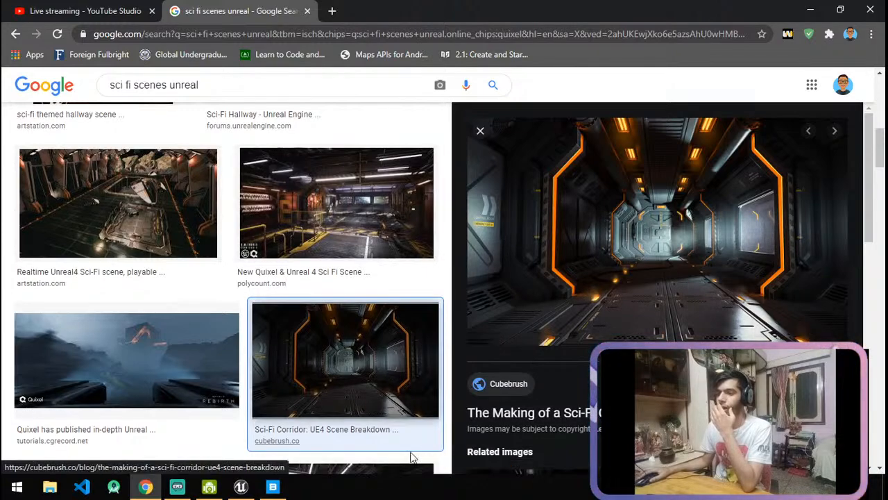
pyautogui.click(179, 488)
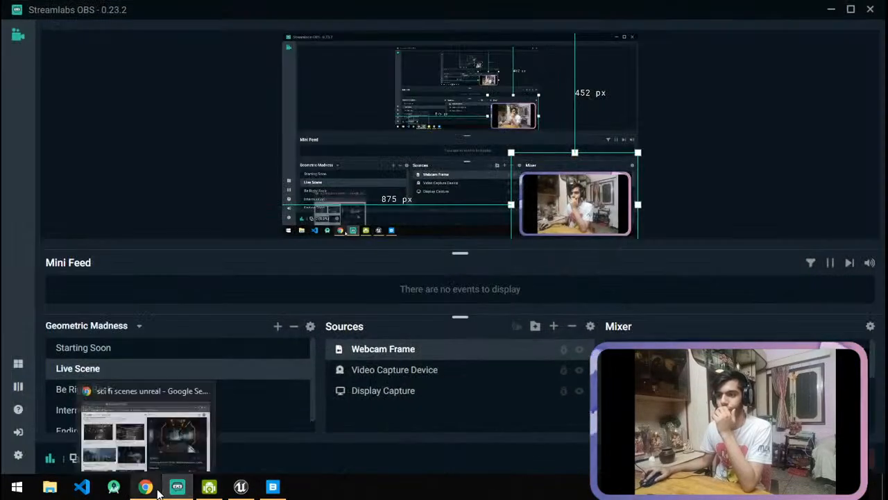
pyautogui.click(145, 486)
# Switch to Quixel Bridge, search the assets for "vent", look through the results and clear the search.
pyautogui.click(273, 486)
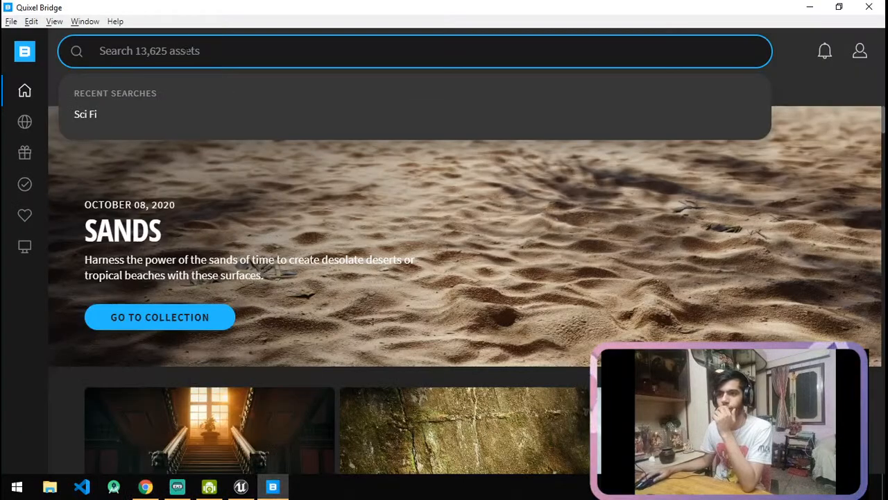
pyautogui.write('b')
pyautogui.press('BackSpace')
pyautogui.write('vent')
pyautogui.press('Return')
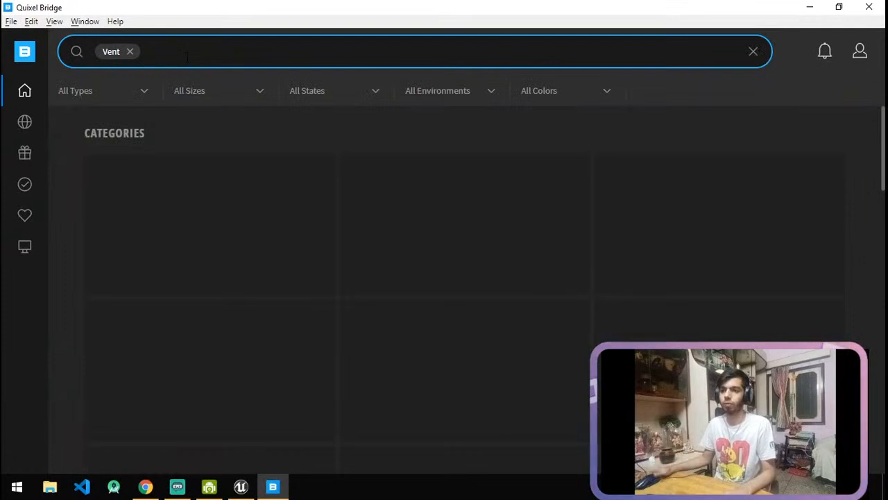
pyautogui.scroll(-2, 374, 229)
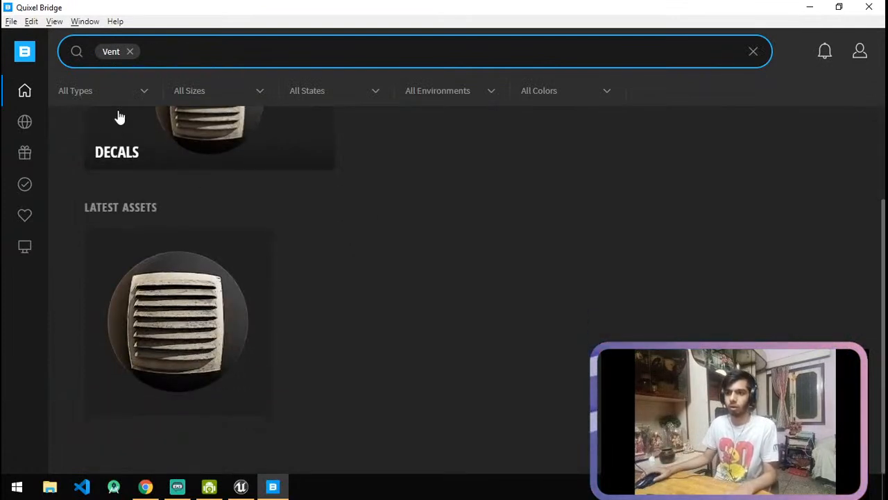
pyautogui.click(130, 52)
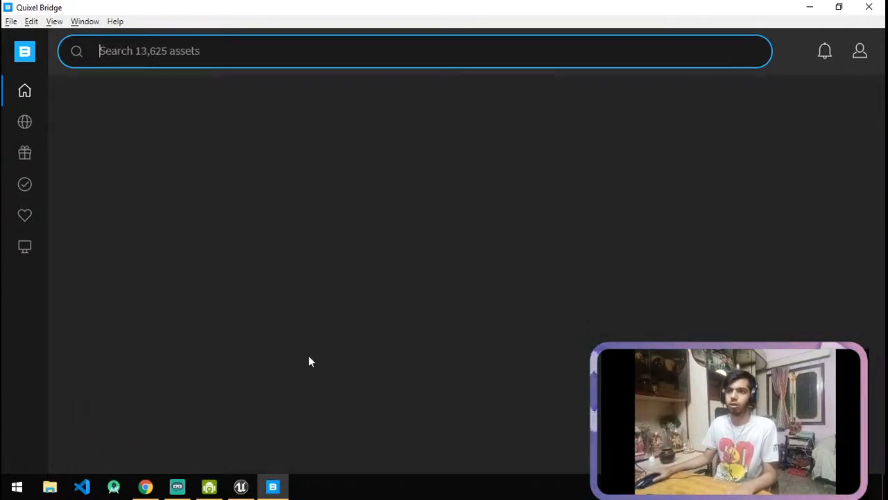
# Review the corridor reference image in Chrome once more and return to Unreal Editor.
pyautogui.click(241, 487)
pyautogui.click(144, 488)
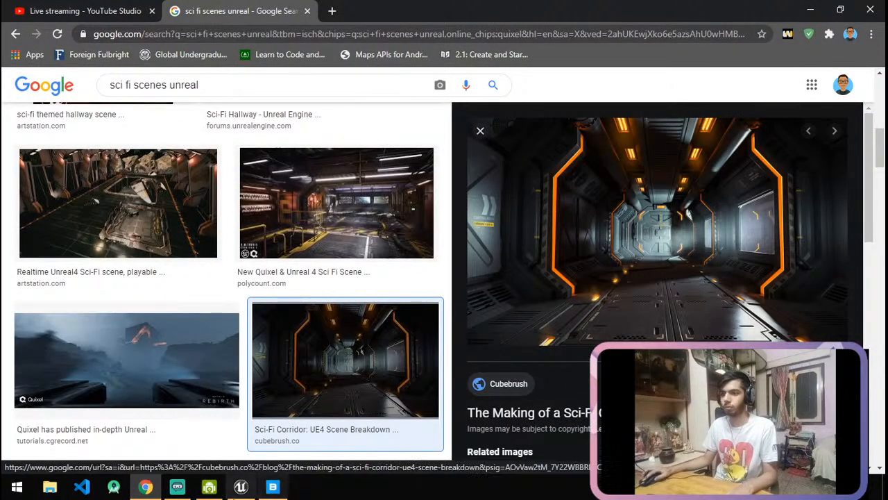
pyautogui.click(241, 487)
# Move the second floor tile along the X axis to narrow its gap to the first tile.
pyautogui.moveTo(374, 303); pyautogui.dragTo(371, 290, button='right')
pyautogui.moveTo(433, 254); pyautogui.dragTo(433, 254, button='right')
pyautogui.click(433, 254)
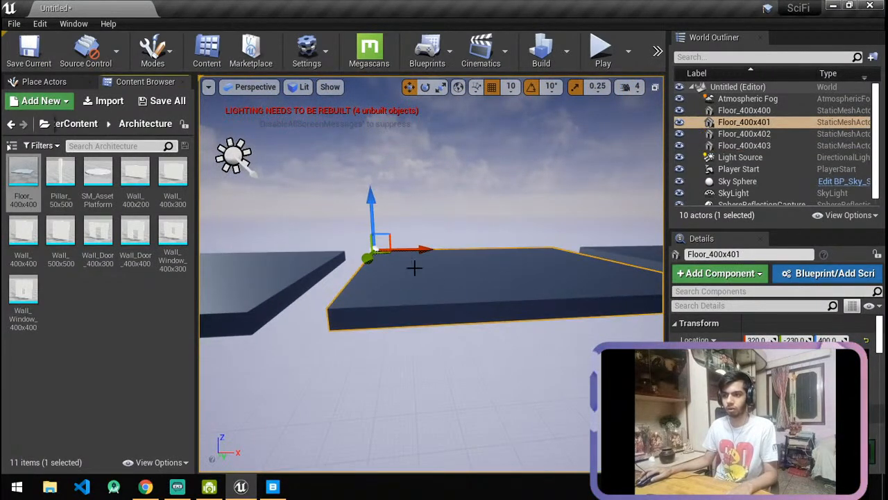
pyautogui.moveTo(412, 250); pyautogui.dragTo(392, 251)
# Save the current level as NewMap in the Content folder.
pyautogui.hotkey('ctrl', 's')
pyautogui.rightClick(510, 211)
pyautogui.click(191, 447)
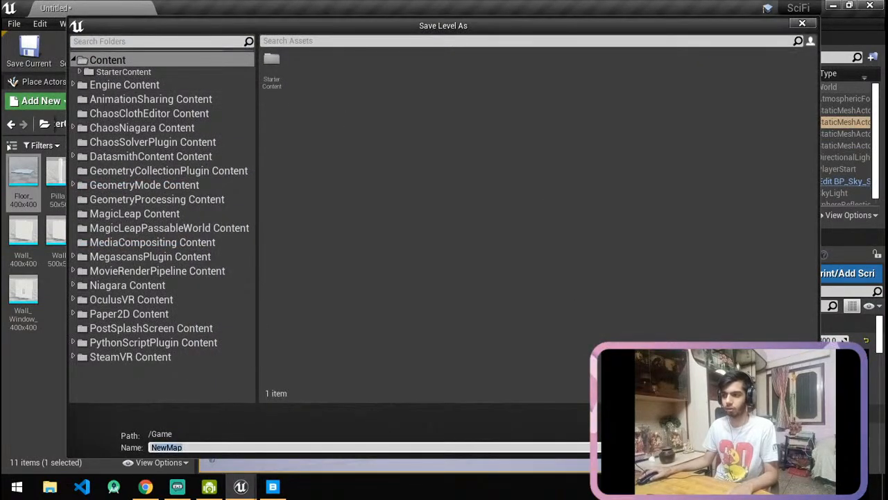
pyautogui.click(732, 446)
# Narrow the remaining floor gaps by moving the third tile to X 720 and the fourth to X 1150.
pyautogui.press('d')
pyautogui.moveTo(424, 322); pyautogui.dragTo(424, 321, button='right')
pyautogui.click(414, 262)
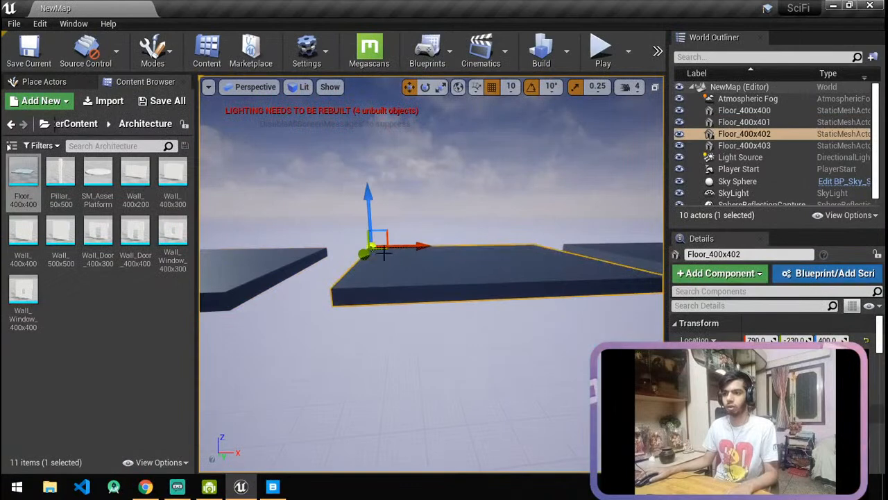
pyautogui.moveTo(415, 247); pyautogui.dragTo(384, 253)
pyautogui.scroll(3, 419, 254)
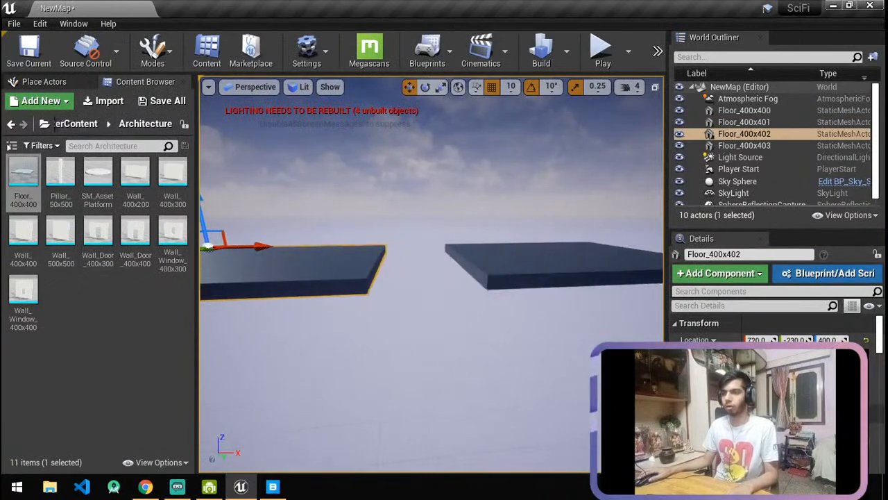
pyautogui.click(521, 252)
pyautogui.moveTo(460, 244); pyautogui.dragTo(437, 244)
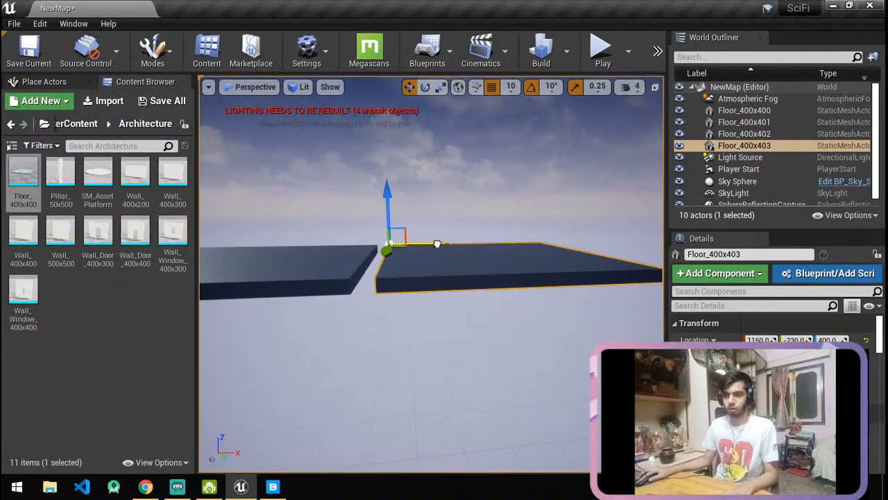
# Place a Pillar_50x50 mesh on the first floor tile at X 200, Y -30, Z 400.
pyautogui.moveTo(347, 263); pyautogui.dragTo(257, 79, button='right')
pyautogui.moveTo(60, 179); pyautogui.dragTo(373, 292)
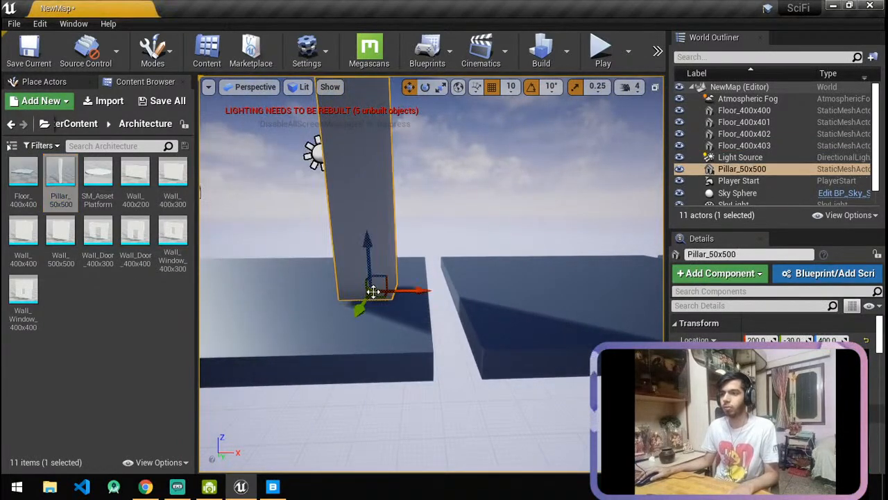
pyautogui.moveTo(374, 241)
pyautogui.mouseDown(button='right')
pyautogui.moveTo(378, 254)
pyautogui.moveTo(380, 229)
pyautogui.moveTo(383, 251)
pyautogui.mouseUp(button='right')
# Turn off scale snapping and scale the pillar down in height and thickness to form a slim bar.
pyautogui.press('e')
pyautogui.press('r')
pyautogui.moveTo(381, 285)
pyautogui.mouseDown()
pyautogui.moveTo(380, 329)
pyautogui.moveTo(380, 303)
pyautogui.mouseUp()
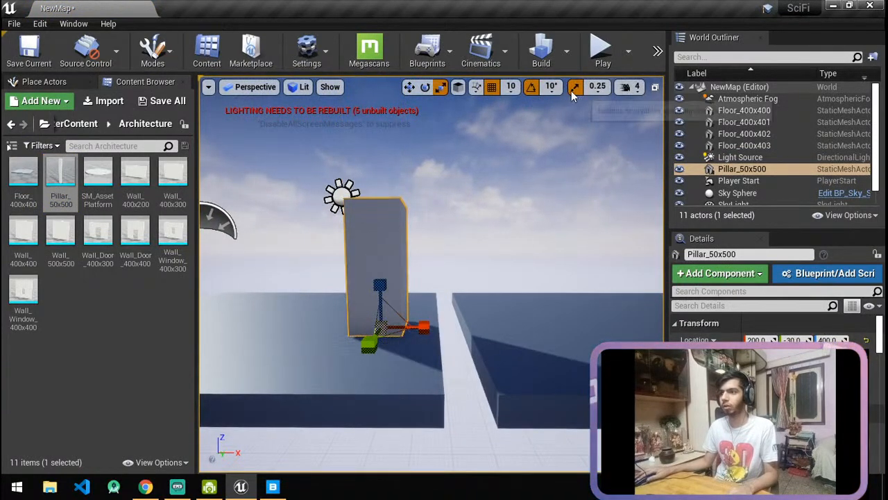
pyautogui.moveTo(386, 297)
pyautogui.mouseDown()
pyautogui.moveTo(387, 264)
pyautogui.moveTo(386, 326)
pyautogui.moveTo(386, 281)
pyautogui.mouseUp()
pyautogui.scroll(-5, 417, 264)
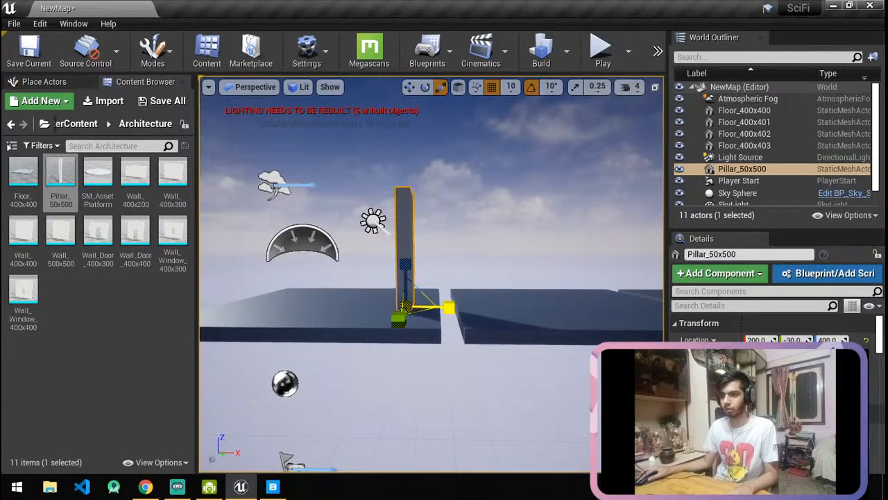
pyautogui.moveTo(484, 242)
pyautogui.mouseDown(button='right')
pyautogui.moveTo(485, 219)
pyautogui.moveTo(458, 253)
pyautogui.moveTo(375, 275)
pyautogui.moveTo(491, 187)
pyautogui.moveTo(479, 198)
pyautogui.moveTo(490, 243)
pyautogui.mouseUp(button='right')
pyautogui.moveTo(340, 312); pyautogui.dragTo(350, 311)
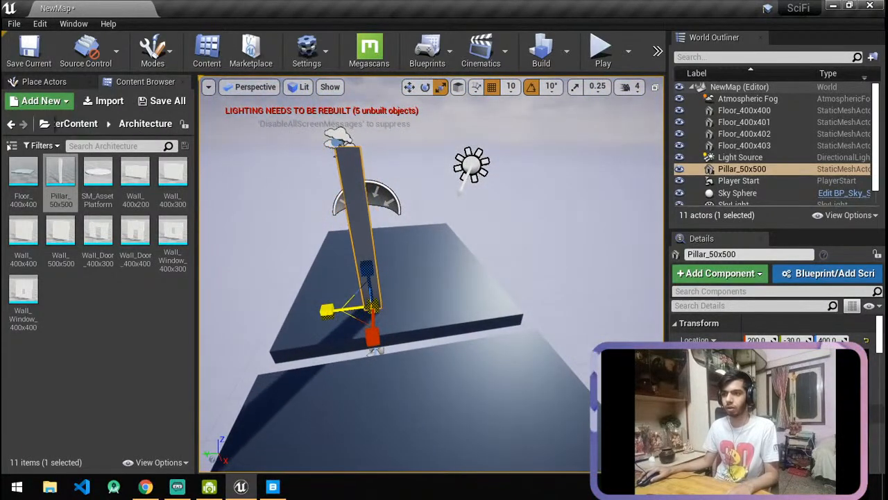
# Rotate the pillar -90 degrees so it lies flat and move it to the first floor gap at X 270, Y 30.
pyautogui.press('w')
pyautogui.moveTo(423, 275); pyautogui.dragTo(437, 326)
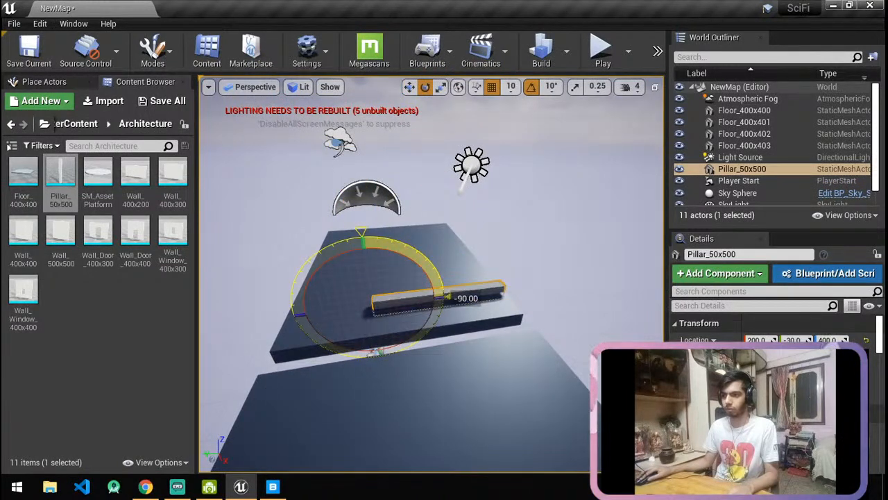
pyautogui.press('w')
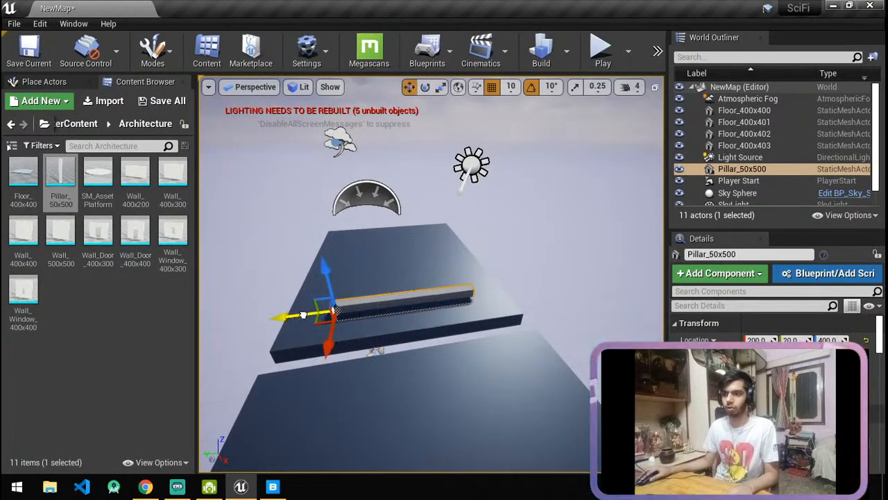
pyautogui.moveTo(437, 244); pyautogui.dragTo(458, 312, button='right')
pyautogui.moveTo(395, 306); pyautogui.dragTo(442, 319)
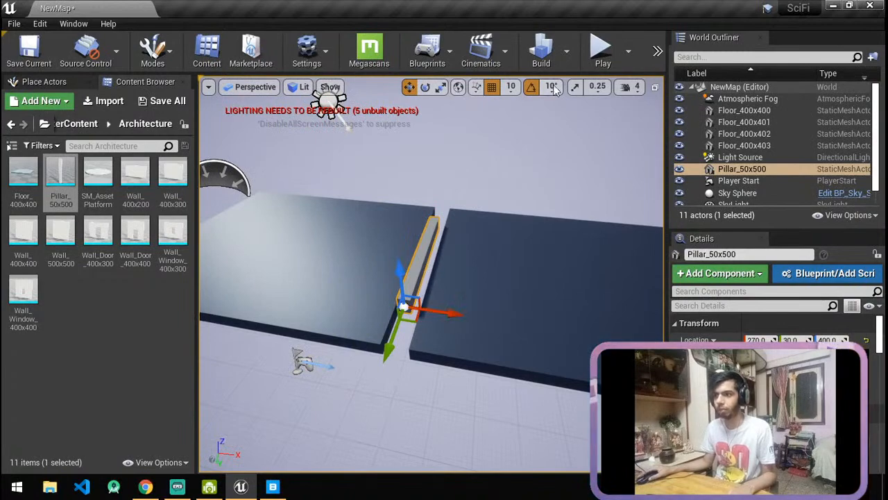
pyautogui.press('w')
# Turn off position grid snapping and set the viewport camera speed to 3.
pyautogui.moveTo(496, 111); pyautogui.dragTo(526, 174, button='right')
pyautogui.press('a')
pyautogui.press('d')
pyautogui.press('a')
pyautogui.moveTo(522, 319); pyautogui.dragTo(415, 314, button='right')
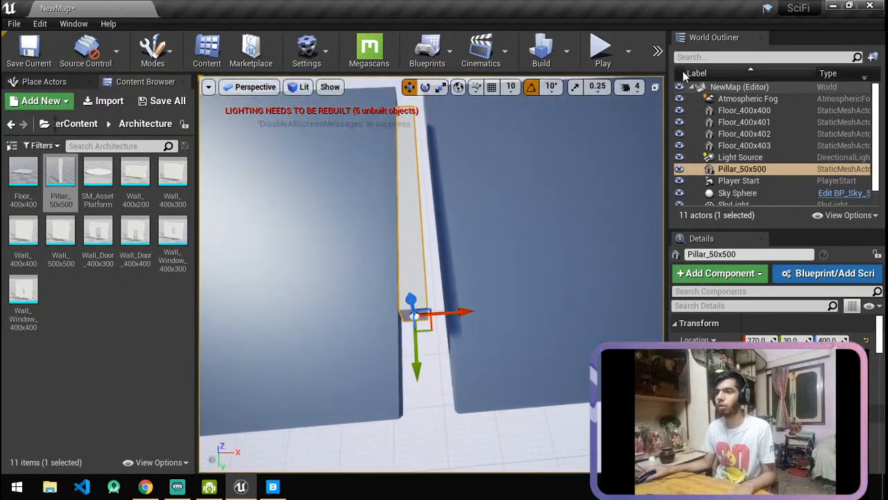
pyautogui.click(637, 88)
pyautogui.click(654, 117)
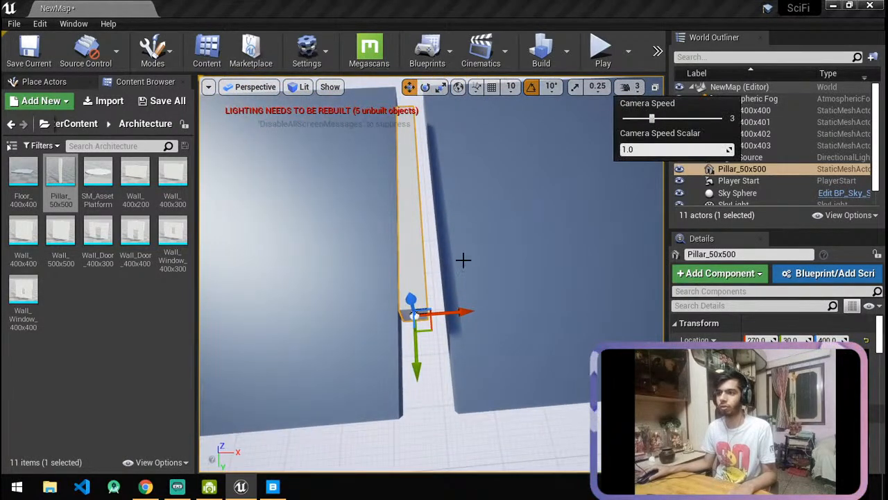
# Fine-position the flat pillar within the floor gap at about X 275.2 and Y 29.5.
pyautogui.moveTo(435, 314); pyautogui.dragTo(465, 311)
pyautogui.press('r')
pyautogui.moveTo(465, 311); pyautogui.dragTo(499, 275, button='right')
pyautogui.moveTo(558, 311); pyautogui.dragTo(567, 306)
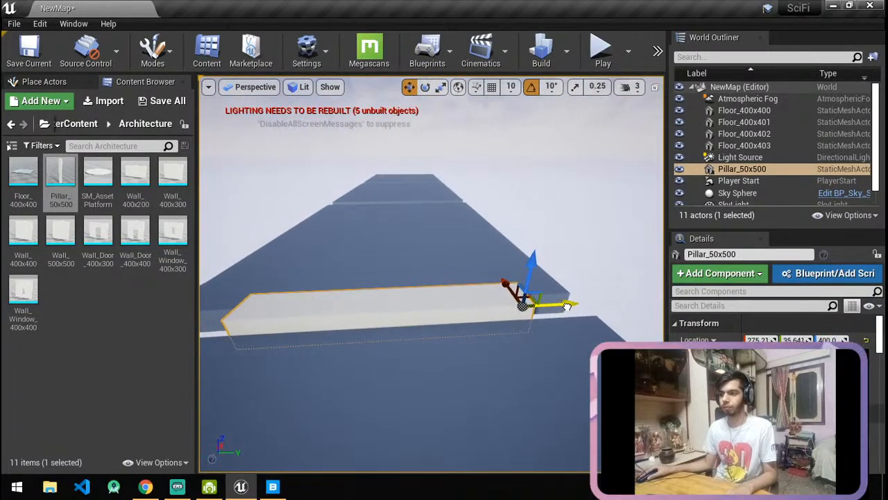
pyautogui.moveTo(545, 272); pyautogui.dragTo(559, 261, button='right')
pyautogui.scroll(-2, 394, 228)
pyautogui.moveTo(394, 229); pyautogui.dragTo(375, 212, button='right')
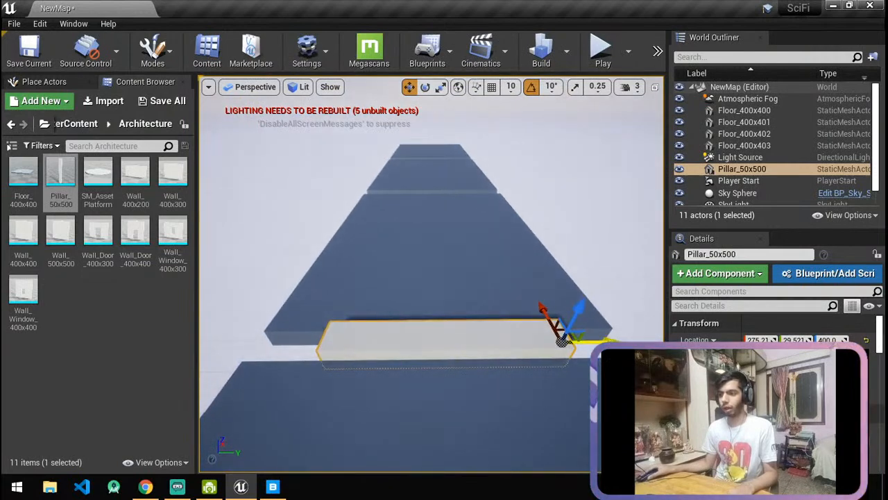
# Lengthen the flat pillar and reposition it along the gap to about Y 76.2, Z 397.6.
pyautogui.press('r')
pyautogui.moveTo(511, 341)
pyautogui.mouseDown()
pyautogui.moveTo(478, 343)
pyautogui.moveTo(506, 342)
pyautogui.mouseUp()
pyautogui.press('e')
pyautogui.press('w')
pyautogui.moveTo(579, 333); pyautogui.dragTo(611, 340)
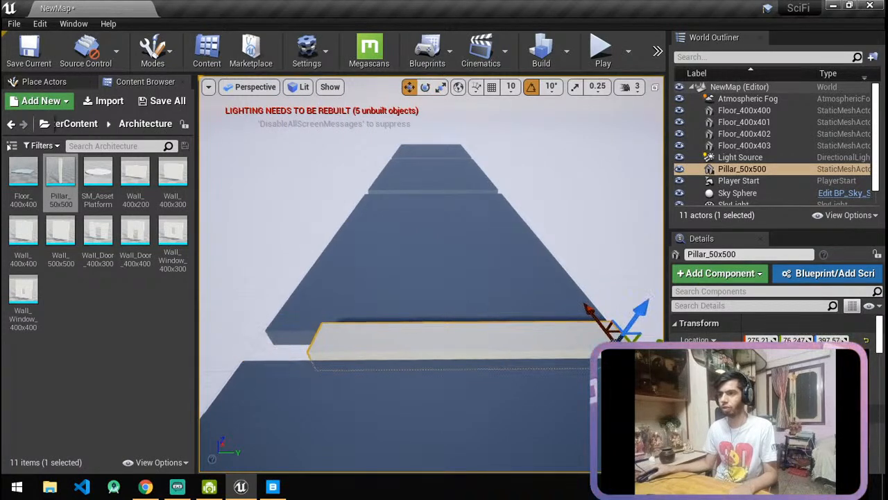
# Shift the flat pillar along the first floor gap to about Y 82.1, lining its end up with the floor's edge.
pyautogui.press('d')
pyautogui.press('w')
pyautogui.press('a')
pyautogui.press('d')
pyautogui.press('a')
pyautogui.moveTo(496, 373); pyautogui.dragTo(500, 373)
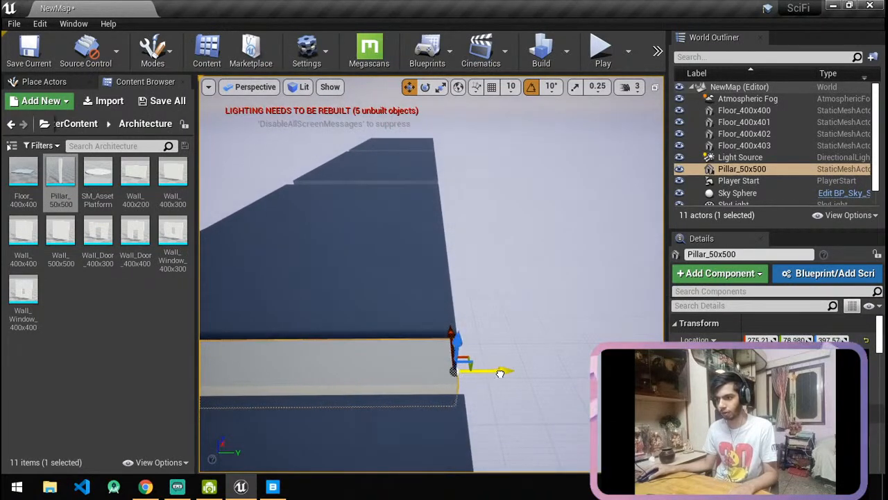
pyautogui.press('a')
pyautogui.press('s')
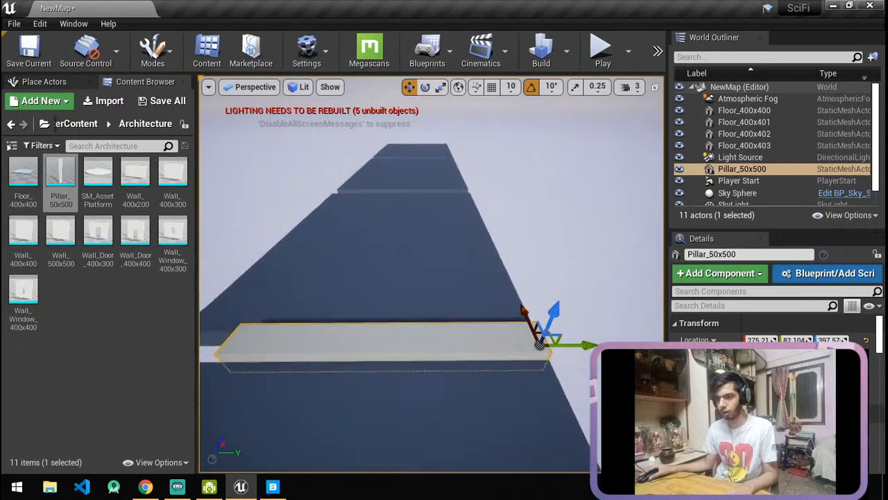
# Scale the flat pillar lengthwise so it spans the full width of the first floor gap.
pyautogui.press('e')
pyautogui.press('r')
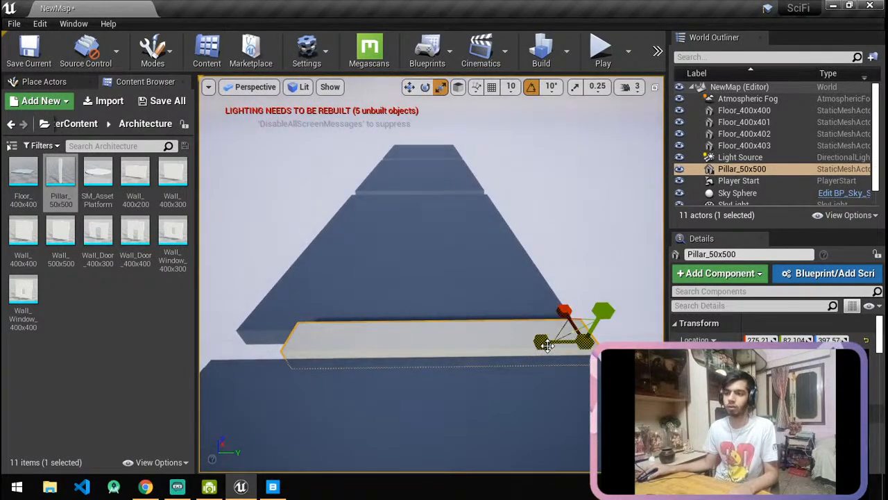
pyautogui.moveTo(548, 344); pyautogui.dragTo(514, 347)
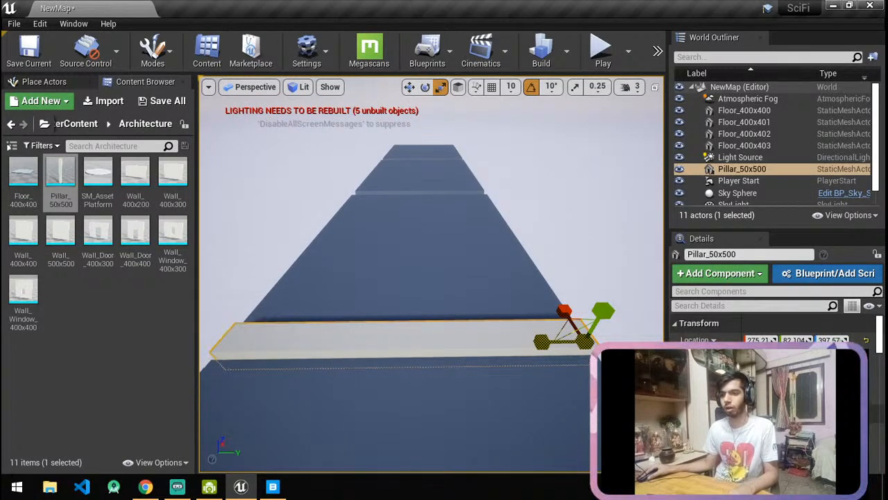
# Duplicate the flat pillar along X into the second floor gap at about X 699.6.
pyautogui.moveTo(431, 323); pyautogui.dragTo(397, 299, button='right')
pyautogui.press('w')
pyautogui.keyDown('alt'); pyautogui.moveTo(418, 262); pyautogui.dragTo(228, 282); pyautogui.keyUp('alt')
pyautogui.moveTo(430, 277); pyautogui.dragTo(305, 318, button='right')
pyautogui.click(349, 291)
pyautogui.moveTo(349, 290)
pyautogui.mouseDown(button='right')
pyautogui.moveTo(378, 283)
pyautogui.moveTo(352, 290)
pyautogui.mouseUp(button='right')
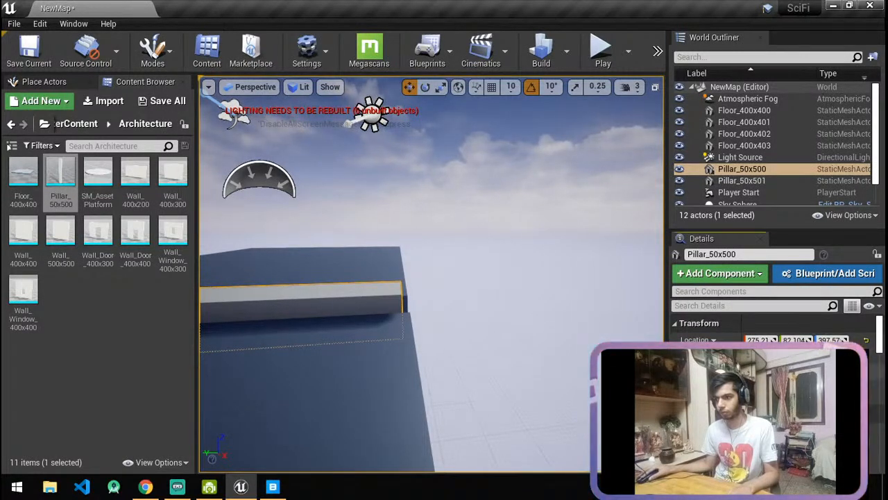
pyautogui.hotkey('ctrl', 'z')
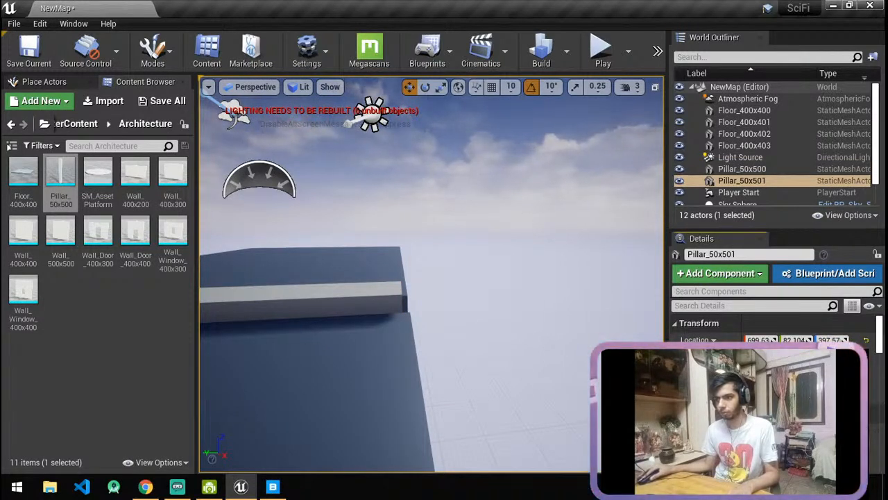
# Duplicate the second pillar strip along X into the third floor gap at about X 1133.
pyautogui.moveTo(568, 320); pyautogui.dragTo(417, 326, button='right')
pyautogui.moveTo(494, 291); pyautogui.dragTo(540, 312, button='right')
pyautogui.moveTo(516, 342); pyautogui.dragTo(611, 322, button='right')
pyautogui.click(515, 329)
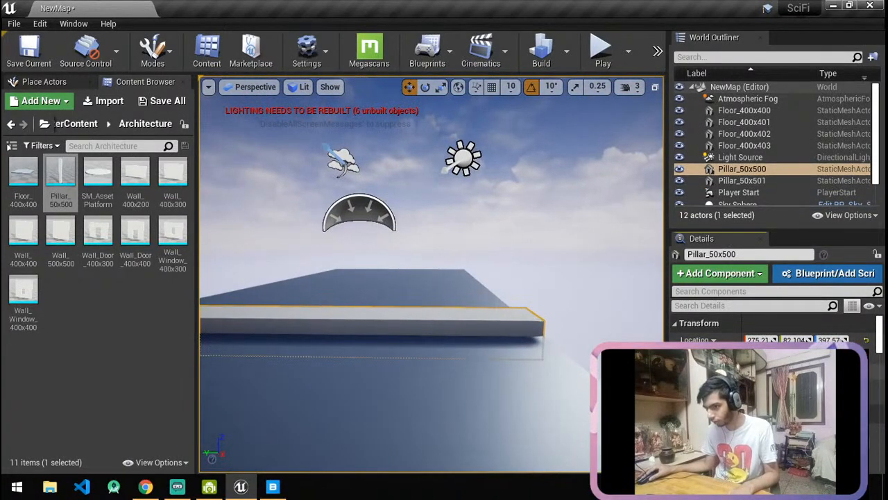
pyautogui.moveTo(355, 266); pyautogui.dragTo(458, 357, button='right')
pyautogui.click(347, 327)
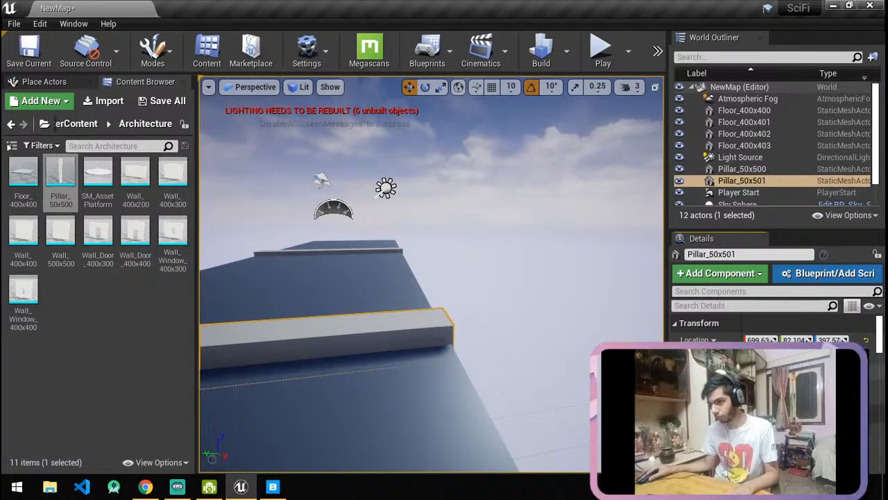
pyautogui.moveTo(514, 336)
pyautogui.mouseDown(button='right')
pyautogui.moveTo(517, 305)
pyautogui.moveTo(520, 333)
pyautogui.moveTo(525, 326)
pyautogui.mouseUp(button='right')
pyautogui.keyDown('alt'); pyautogui.moveTo(502, 299); pyautogui.dragTo(351, 315); pyautogui.keyUp('alt')
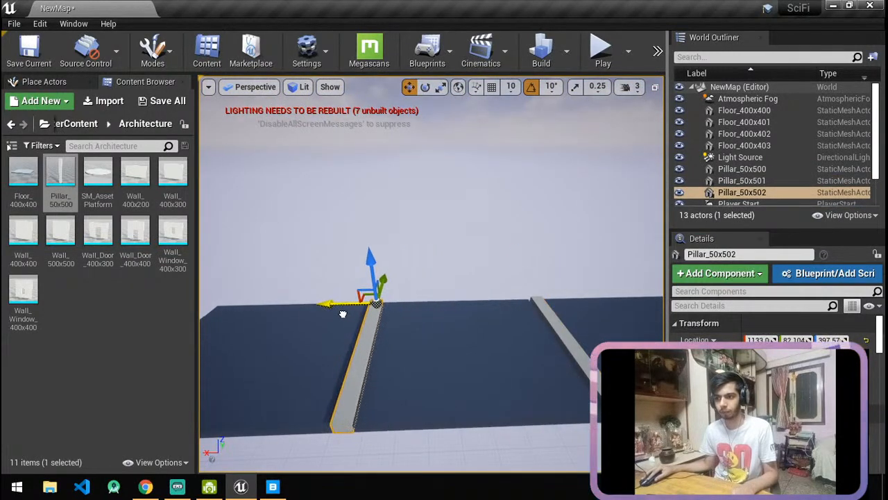
# Lower the first pillar strip into its floor gap to about Z 390.7.
pyautogui.moveTo(342, 335); pyautogui.dragTo(340, 406, button='right')
pyautogui.press('f')
pyautogui.click(486, 344)
pyautogui.moveTo(539, 299)
pyautogui.mouseDown(button='right')
pyautogui.moveTo(545, 305)
pyautogui.moveTo(521, 303)
pyautogui.moveTo(529, 296)
pyautogui.mouseUp(button='right')
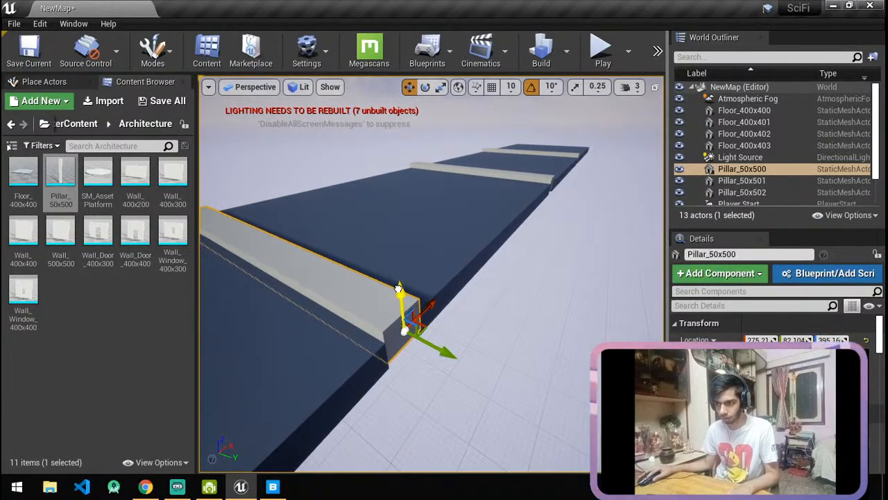
pyautogui.moveTo(363, 273)
pyautogui.mouseDown(button='right')
pyautogui.moveTo(363, 255)
pyautogui.moveTo(370, 273)
pyautogui.mouseUp(button='right')
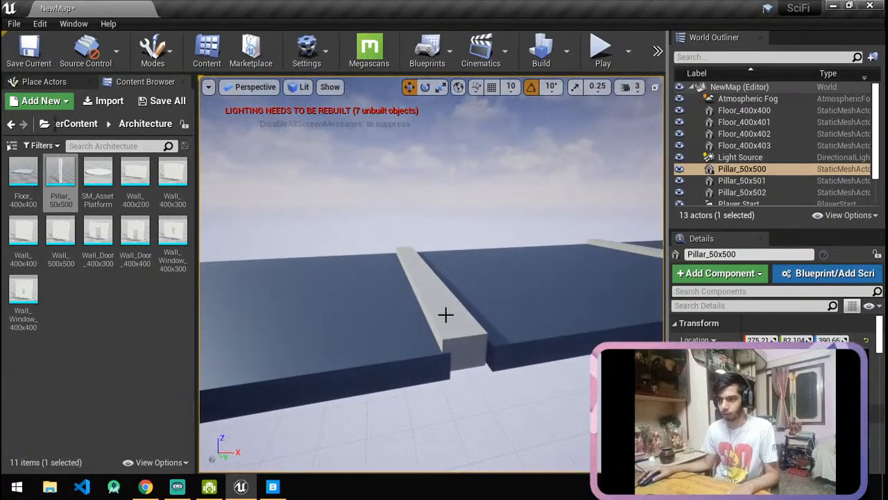
# Lower the second pillar strip to about Z 390.8 and shift it sideways to about Y 87.
pyautogui.click(470, 312)
pyautogui.moveTo(470, 313); pyautogui.dragTo(473, 317)
pyautogui.moveTo(473, 319); pyautogui.dragTo(337, 244, button='right')
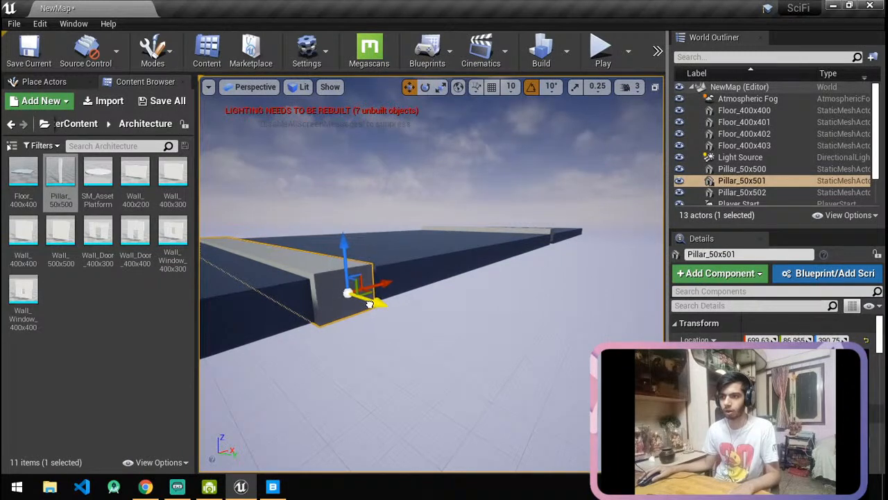
pyautogui.moveTo(385, 278); pyautogui.dragTo(390, 239, button='right')
# Lower the third pillar strip into its floor gap to about Z 388.1.
pyautogui.click(393, 309)
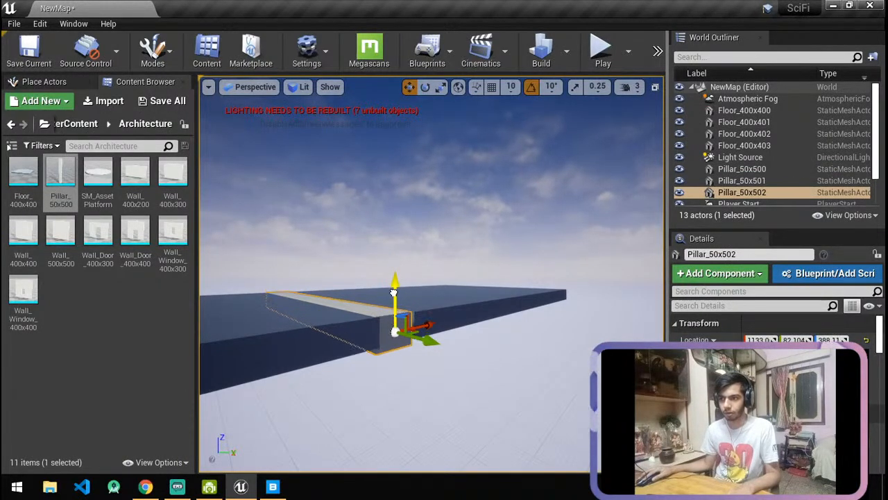
pyautogui.moveTo(266, 296); pyautogui.dragTo(240, 256, button='right')
pyautogui.press('w')
pyautogui.click(312, 292)
pyautogui.moveTo(311, 291)
pyautogui.mouseDown(button='right')
pyautogui.moveTo(326, 292)
pyautogui.moveTo(312, 293)
pyautogui.moveTo(327, 300)
pyautogui.moveTo(309, 300)
pyautogui.mouseUp(button='right')
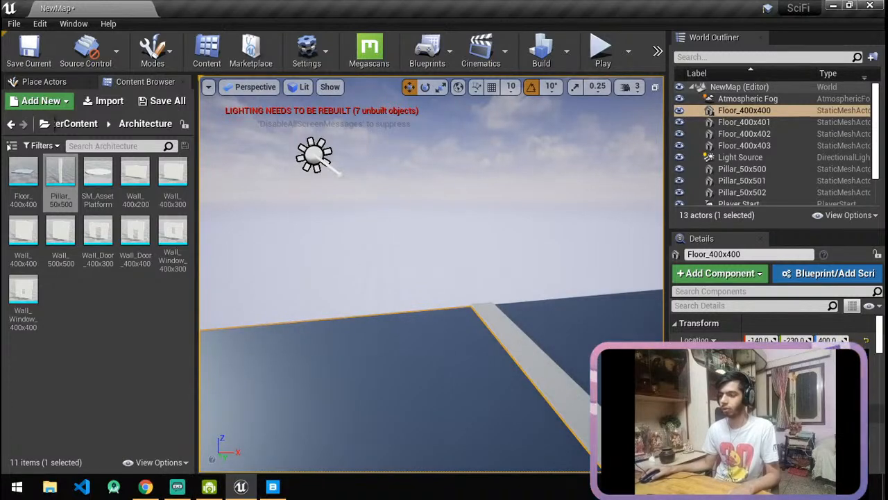
# Check the live stream page and sci-fi reference search in Chrome, and return to Unreal Editor to look over the floor row.
pyautogui.click(243, 486)
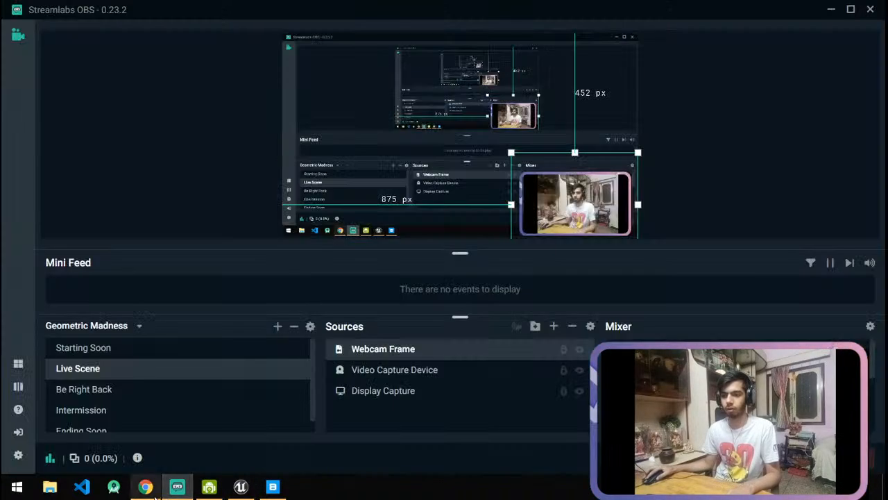
pyautogui.click(145, 486)
pyautogui.click(95, 6)
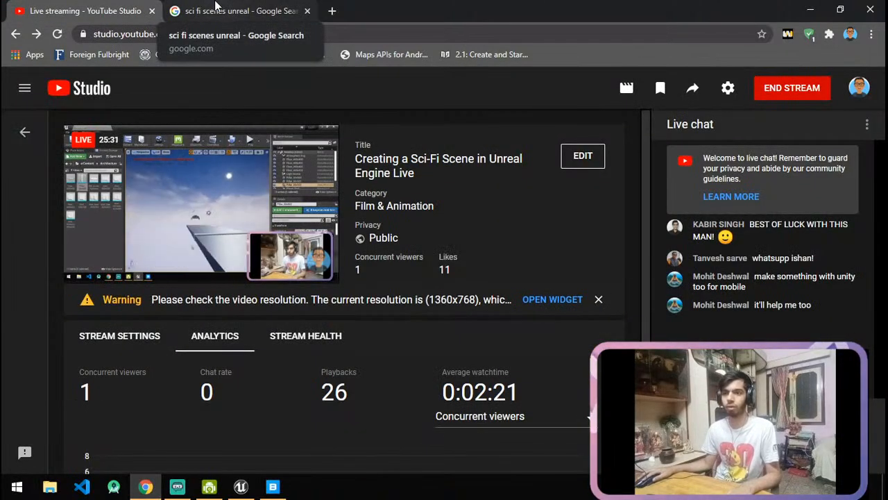
pyautogui.click(217, 9)
pyautogui.click(178, 486)
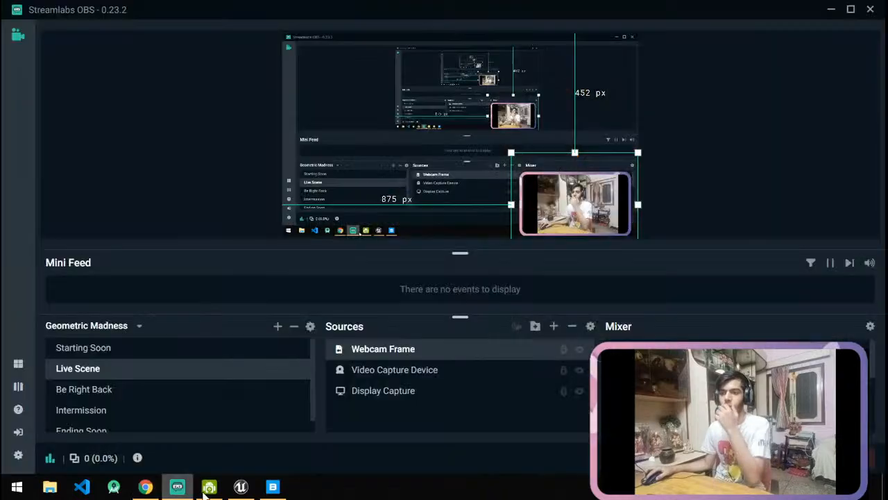
pyautogui.click(240, 487)
pyautogui.moveTo(396, 308); pyautogui.dragTo(597, 307, button='right')
pyautogui.scroll(-3, 396, 308)
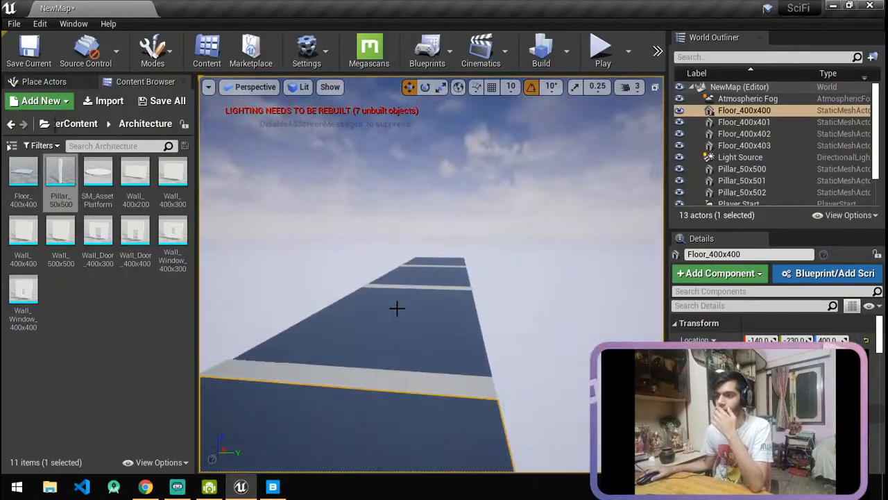
pyautogui.moveTo(396, 307); pyautogui.dragTo(229, 308, button='right')
pyautogui.scroll(-6, 396, 307)
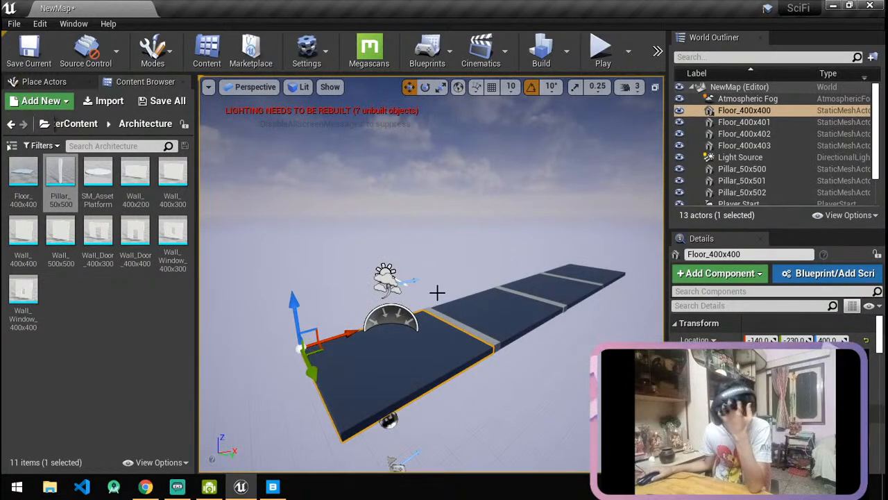
# Create a folder named Architecture in the root Content folder and open it.
pyautogui.click(87, 305)
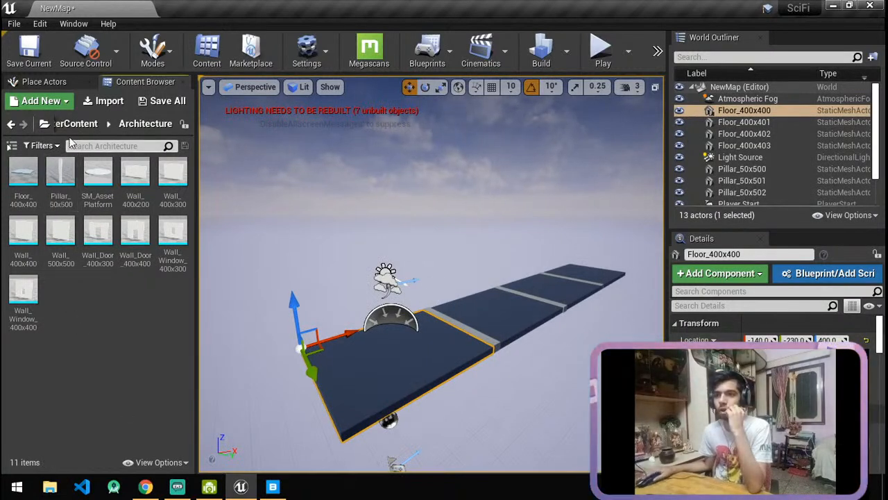
pyautogui.click(45, 124)
pyautogui.click(75, 159)
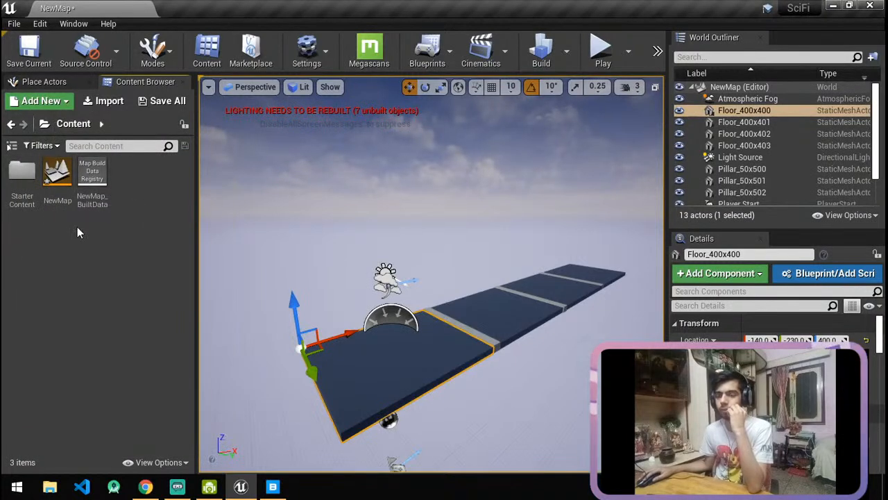
pyautogui.rightClick(66, 260)
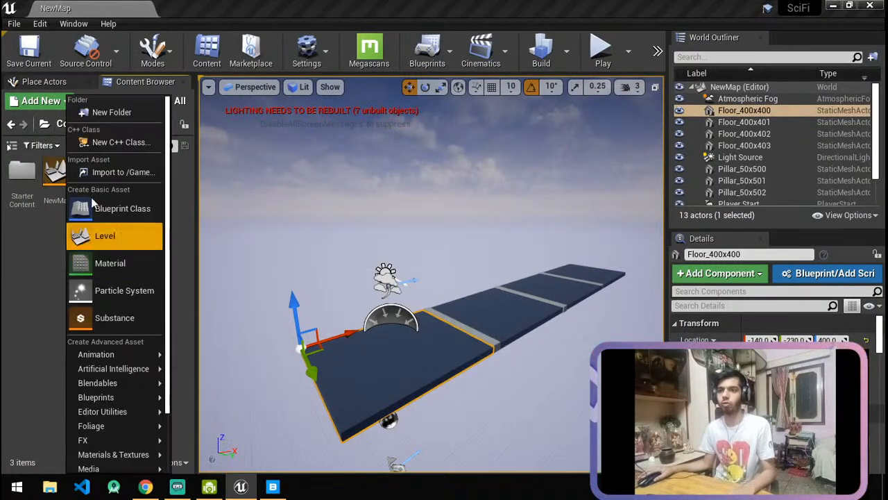
pyautogui.click(111, 114)
pyautogui.write('Architecture')
pyautogui.press('Return')
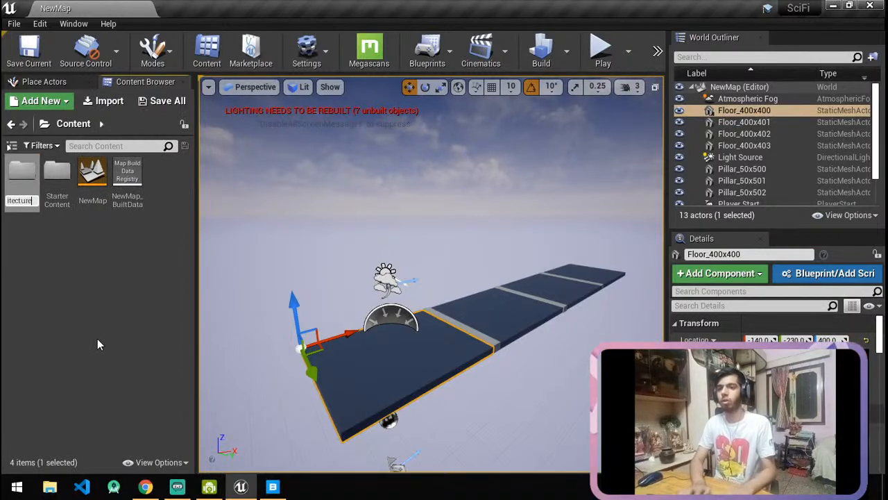
pyautogui.press('Return')
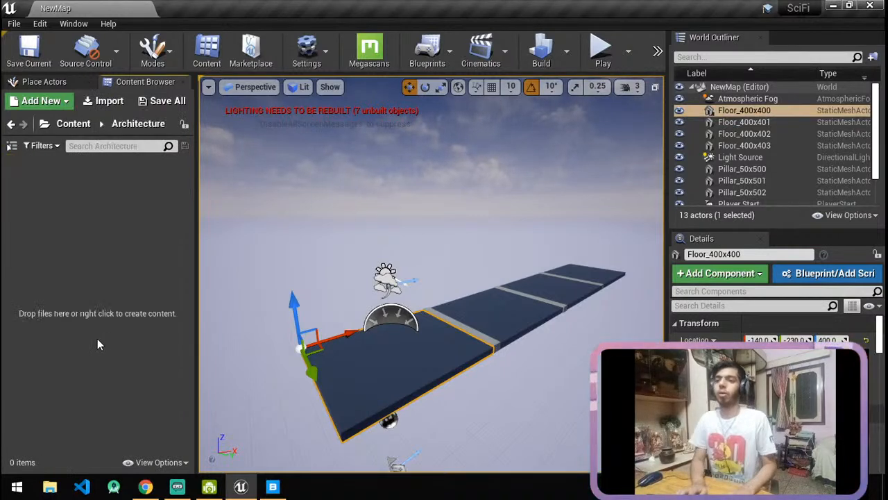
# Create an Actor Blueprint class named Wall in the Architecture folder and open it for editing.
pyautogui.rightClick(43, 193)
pyautogui.click(76, 214)
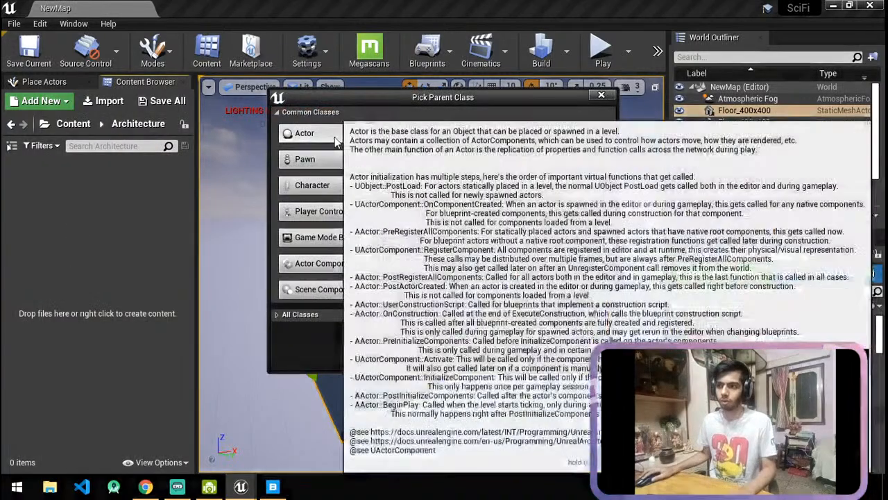
pyautogui.click(327, 138)
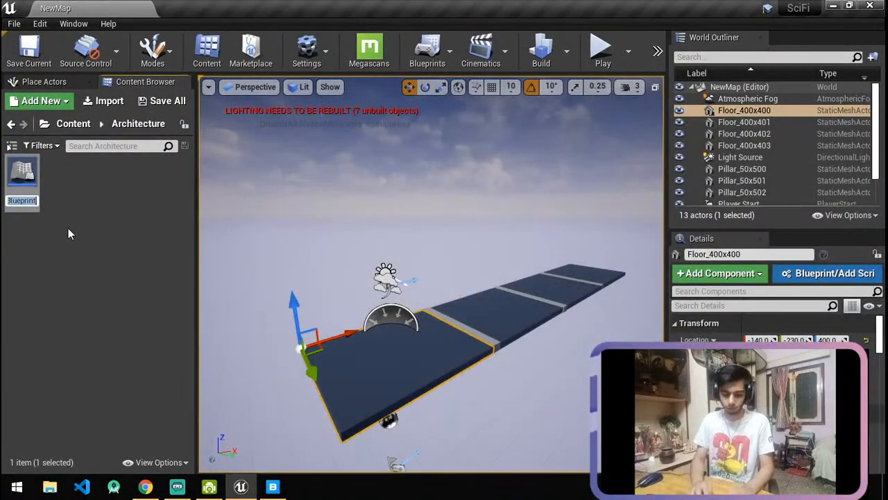
pyautogui.write('Wall')
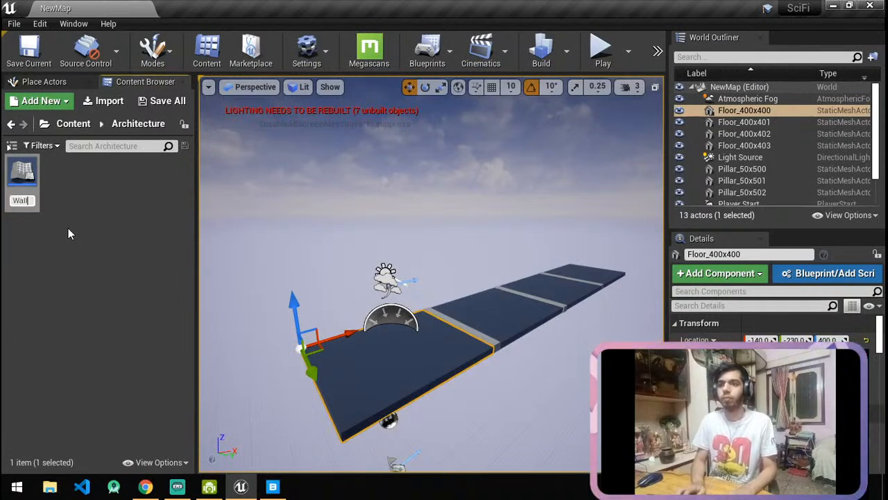
pyautogui.press('Return')
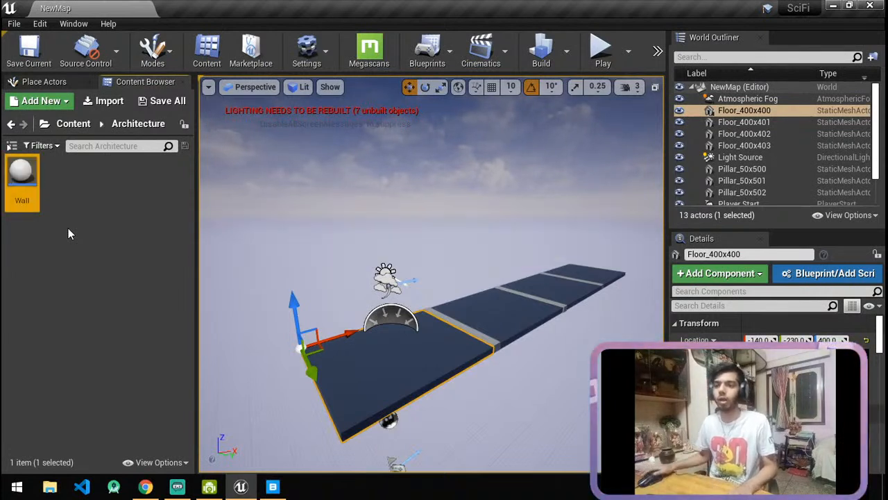
pyautogui.doubleClick(28, 196)
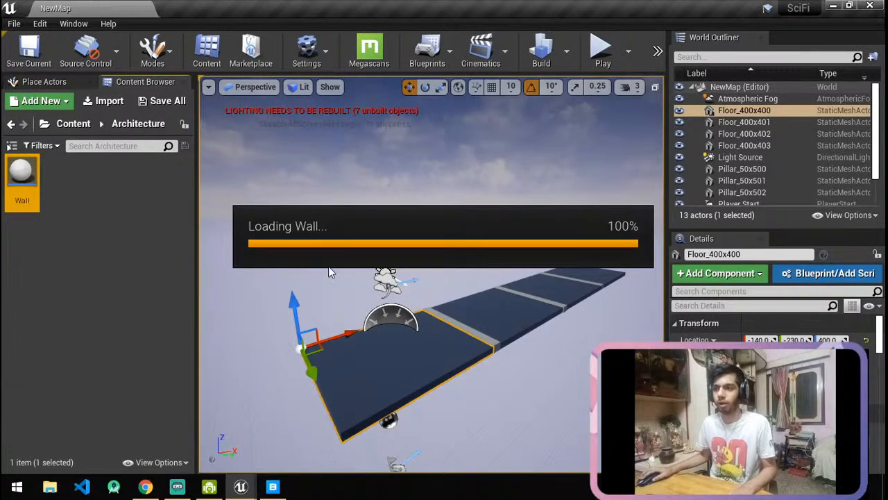
# Switch to Chrome to check the live stream chat and examine the sci-fi corridor reference image.
pyautogui.hotkey('alt', 'Tab')
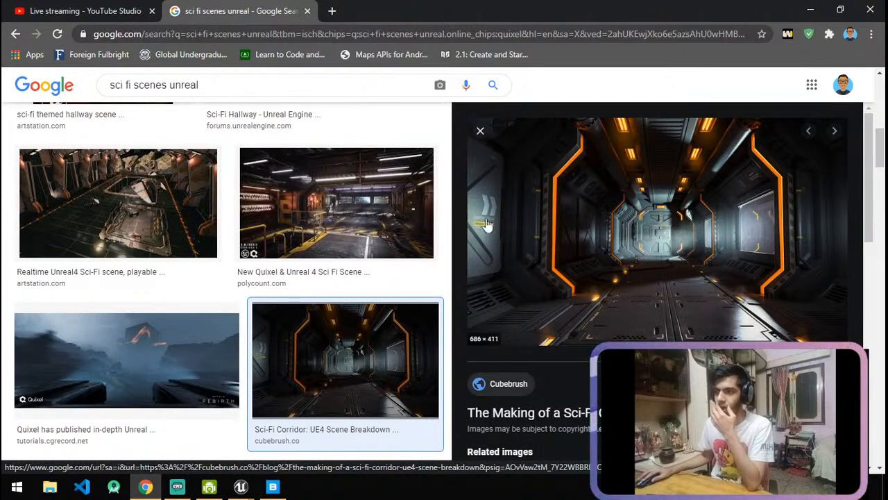
pyautogui.click(104, 12)
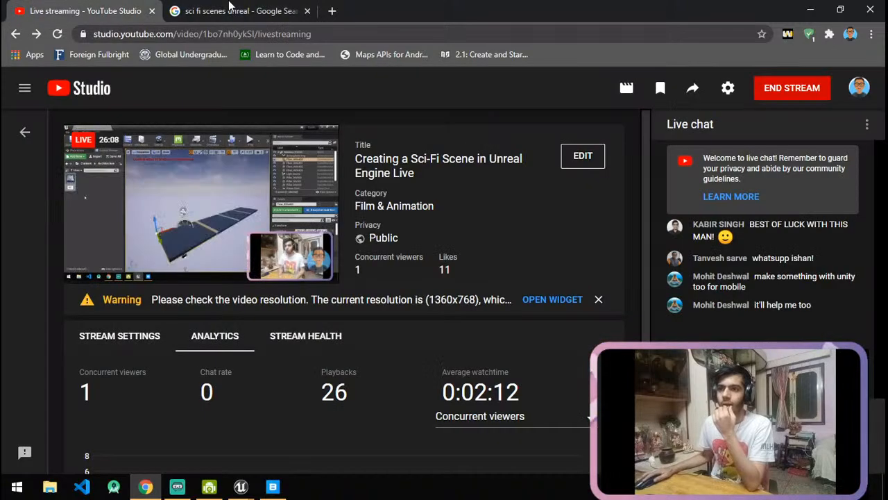
pyautogui.click(257, 8)
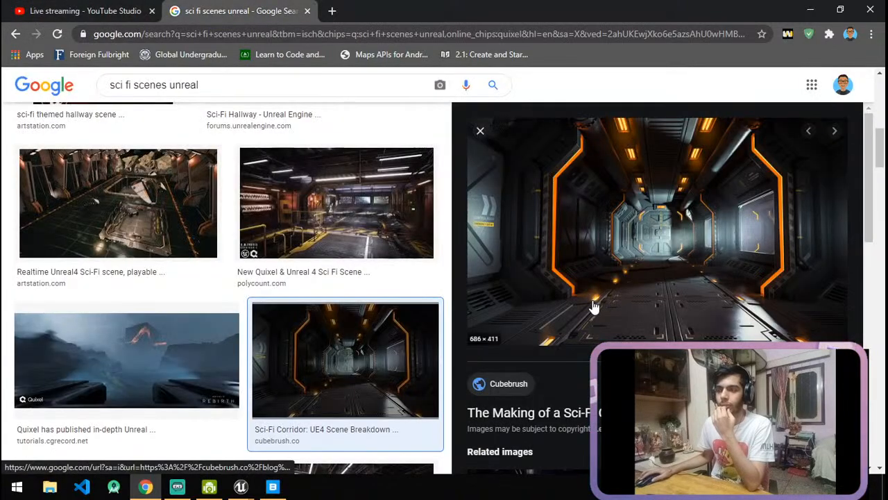
# Return to Unreal Editor, dock the Wall Blueprint editor beside the NewMap level and show the Blueprint.
pyautogui.click(236, 488)
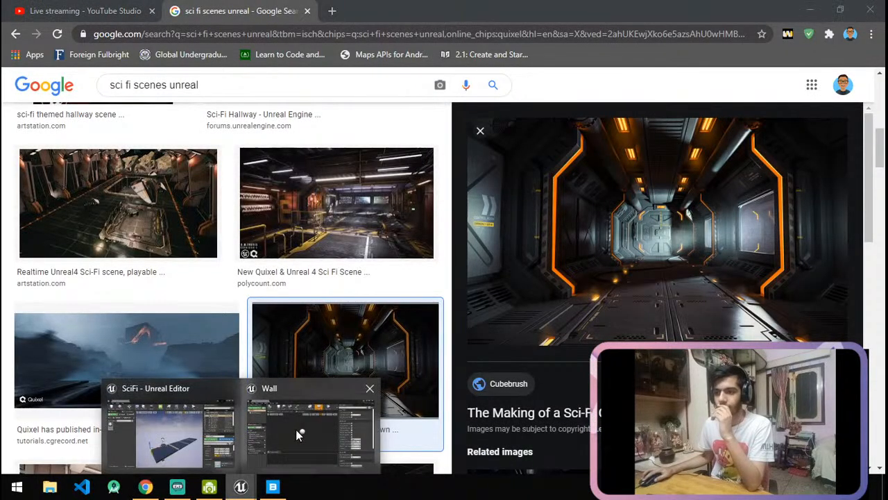
pyautogui.click(292, 432)
pyautogui.moveTo(116, 8); pyautogui.dragTo(226, 5)
pyautogui.click(54, 5)
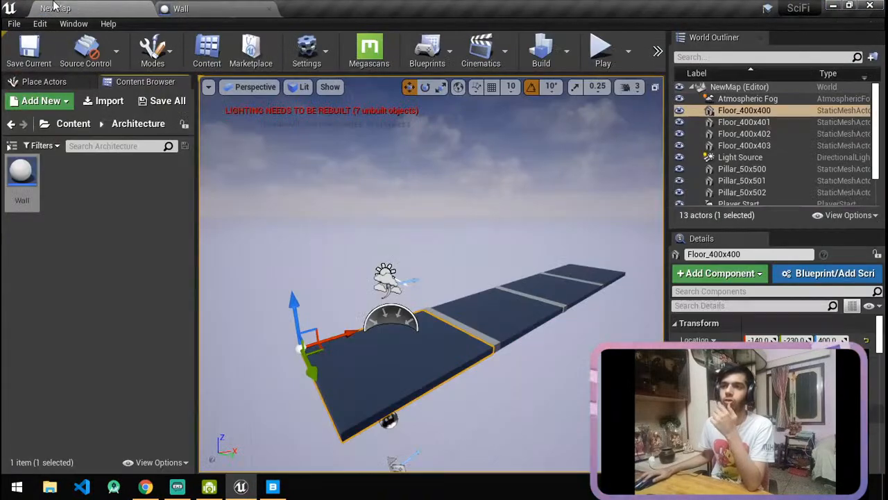
pyautogui.click(170, 9)
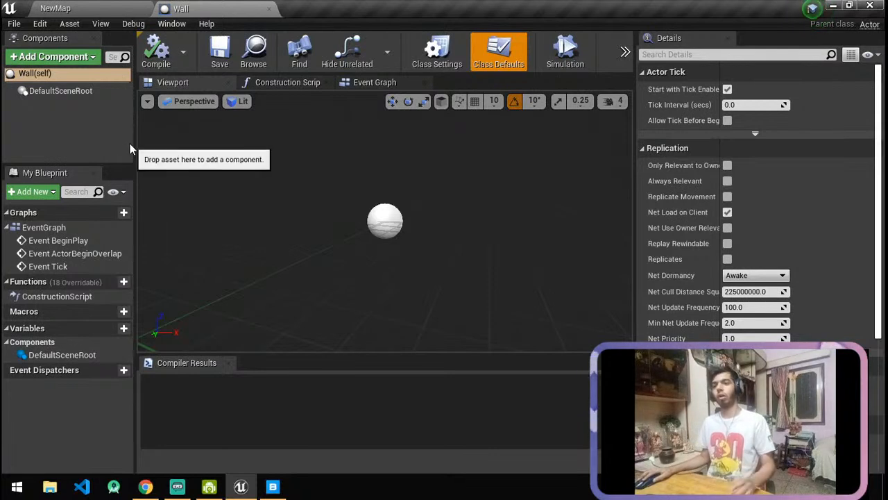
# Widen the component list area of the Wall Blueprint, look at the NewMap level and return to the Blueprint.
pyautogui.moveTo(135, 163)
pyautogui.mouseDown()
pyautogui.moveTo(174, 165)
pyautogui.moveTo(132, 178)
pyautogui.mouseUp()
pyautogui.click(89, 124)
pyautogui.click(76, 8)
pyautogui.click(209, 9)
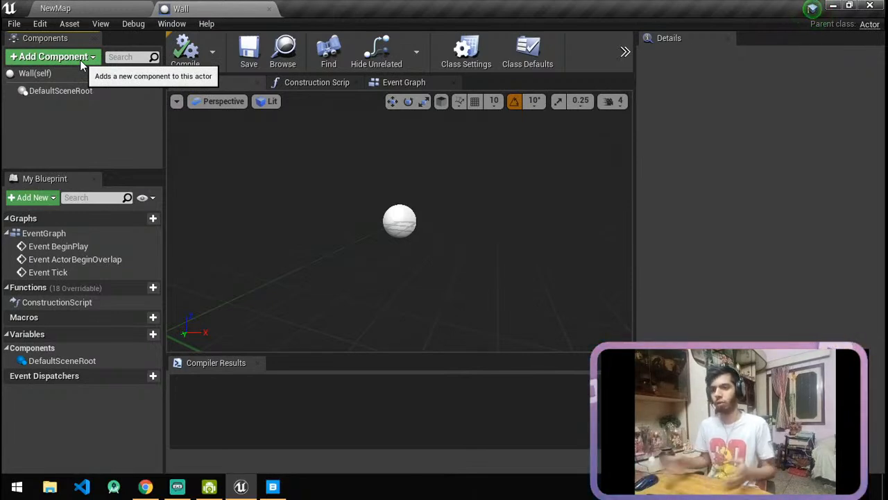
pyautogui.click(153, 10)
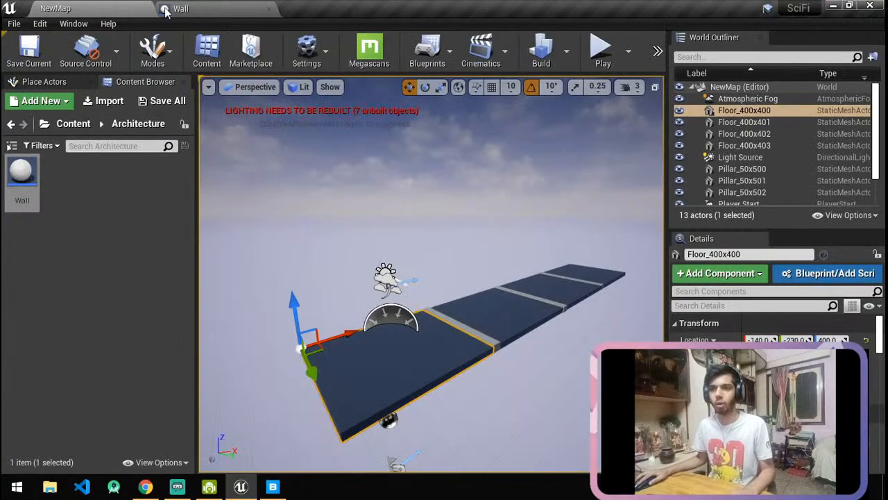
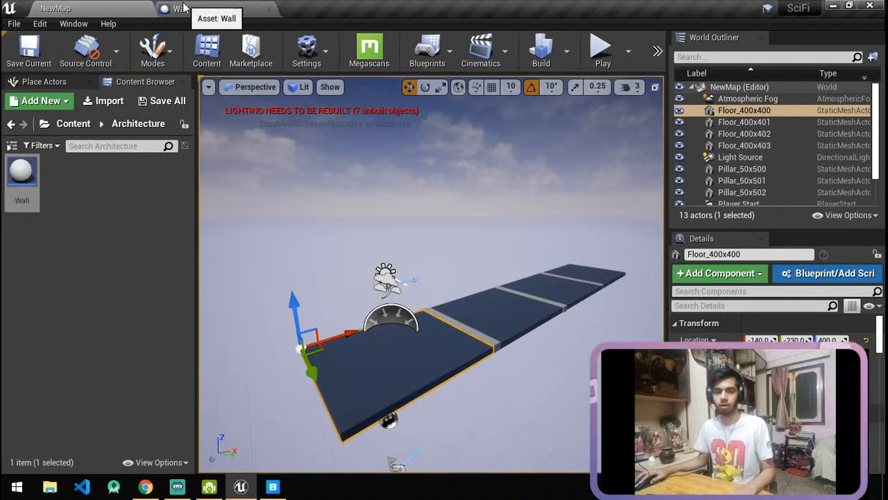
pyautogui.click(184, 7)
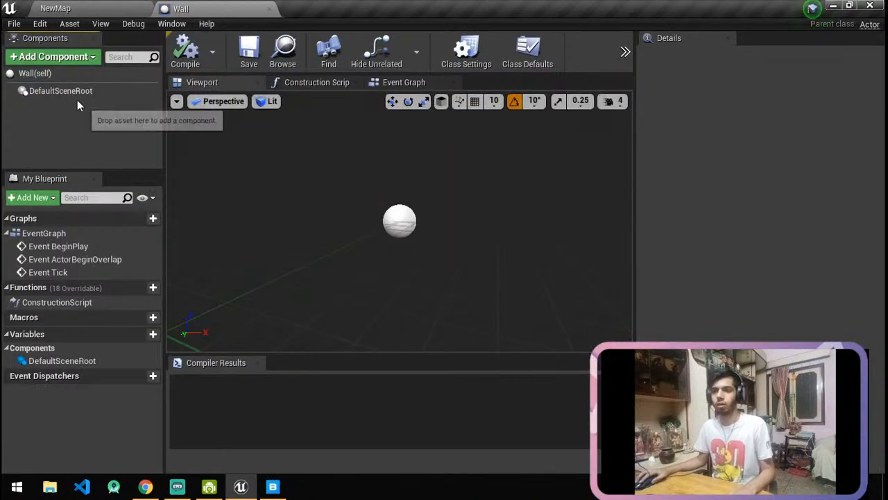
# Add a Static Mesh component to the Wall Blueprint.
pyautogui.click(47, 56)
pyautogui.write('stat')
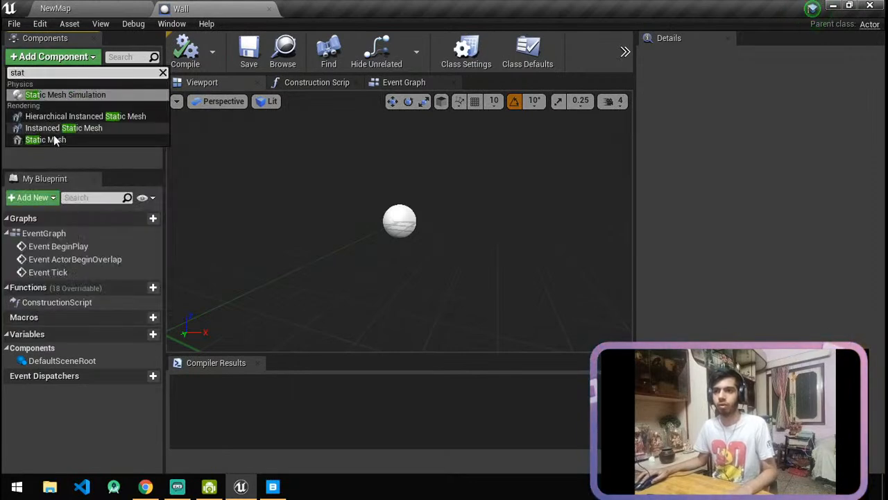
pyautogui.click(53, 135)
pyautogui.click(19, 105)
# In the NewMap level, select the Wall_400x300 mesh in the StarterContent Architecture folder.
pyautogui.click(97, 7)
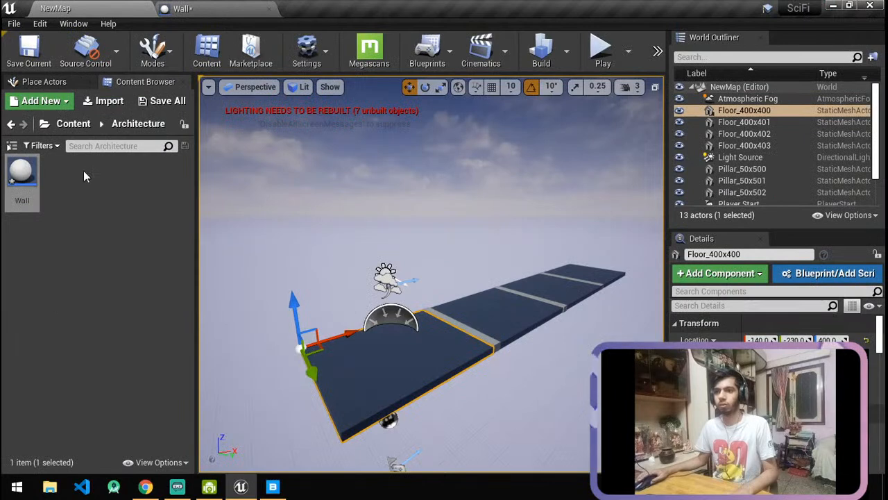
pyautogui.click(73, 123)
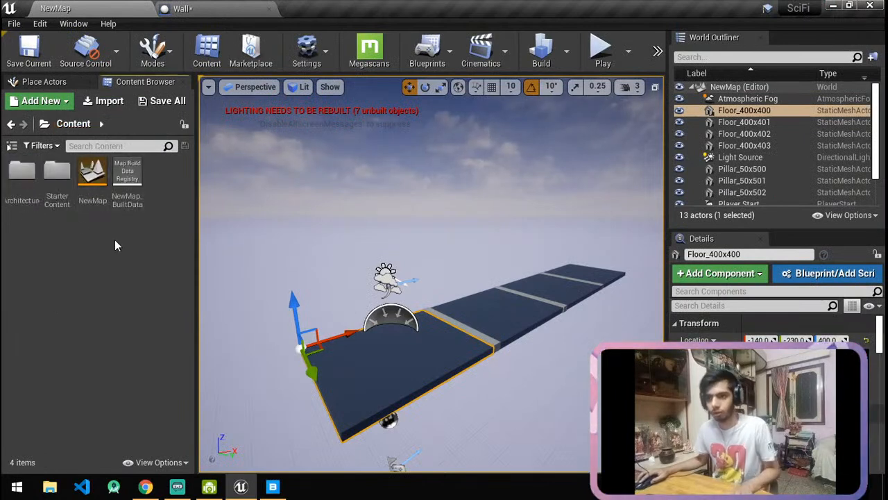
pyautogui.doubleClick(21, 173)
pyautogui.click(73, 124)
pyautogui.doubleClick(61, 174)
pyautogui.doubleClick(23, 174)
pyautogui.click(65, 125)
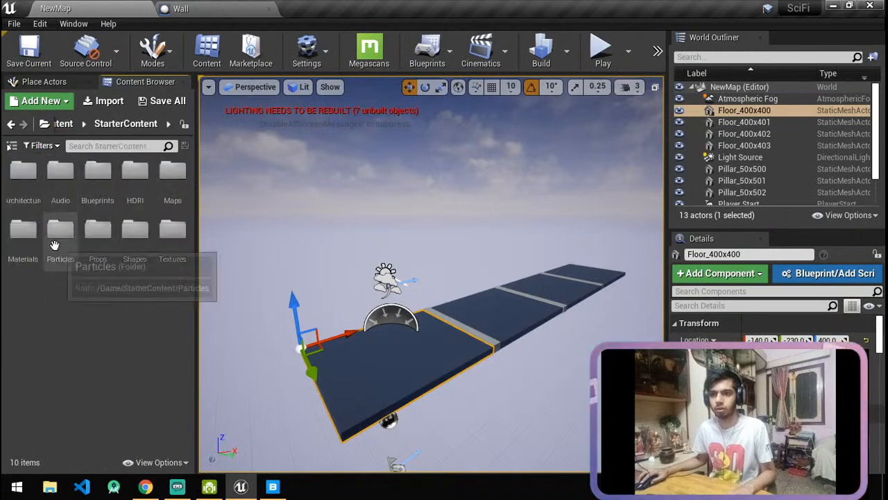
pyautogui.doubleClick(28, 177)
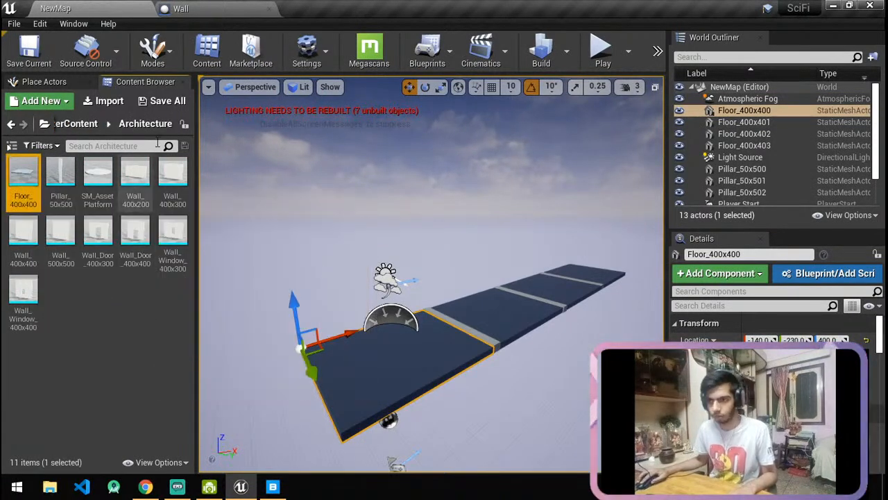
pyautogui.click(172, 179)
# Assign the selected Wall_400x300 mesh to the Static Mesh component in the Wall Blueprint.
pyautogui.click(254, 7)
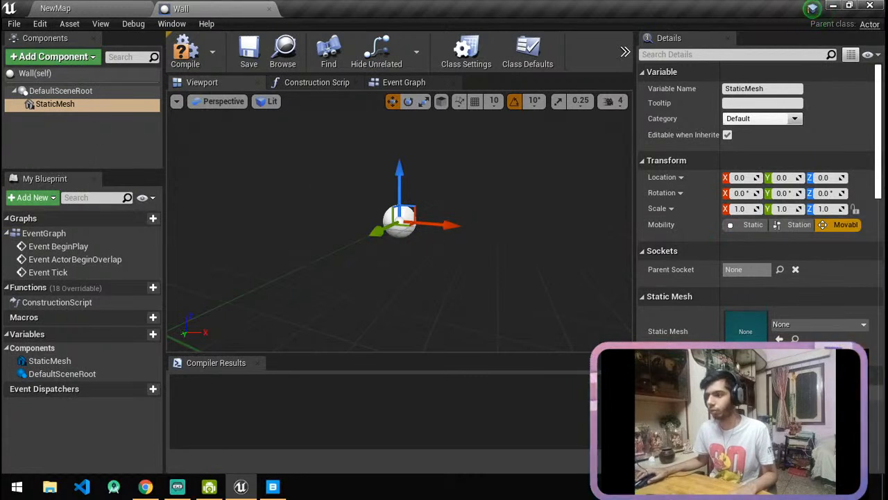
pyautogui.scroll(-3, 770, 263)
pyautogui.scroll(1, 778, 259)
pyautogui.click(779, 256)
pyautogui.moveTo(494, 259); pyautogui.dragTo(475, 250, button='right')
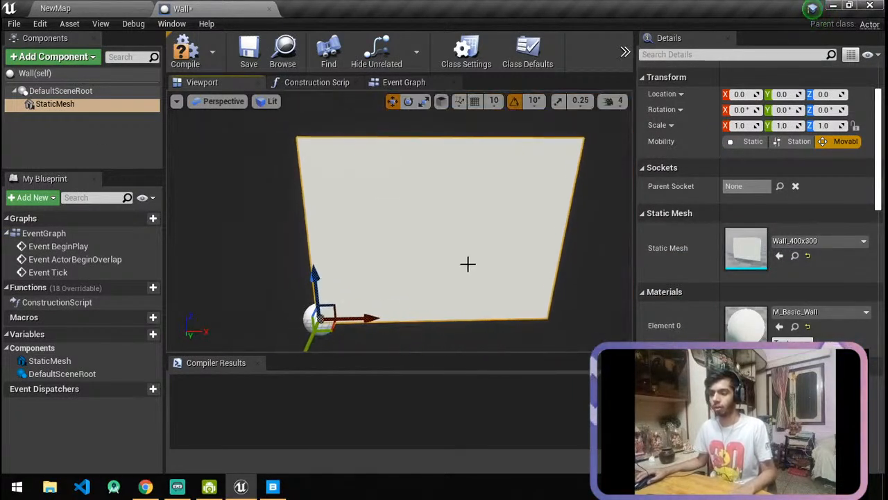
# Undo the free move of the wall mesh, enable grid snapping and move the mesh to X -180.
pyautogui.moveTo(326, 329); pyautogui.dragTo(218, 331)
pyautogui.hotkey('ctrl', 'z')
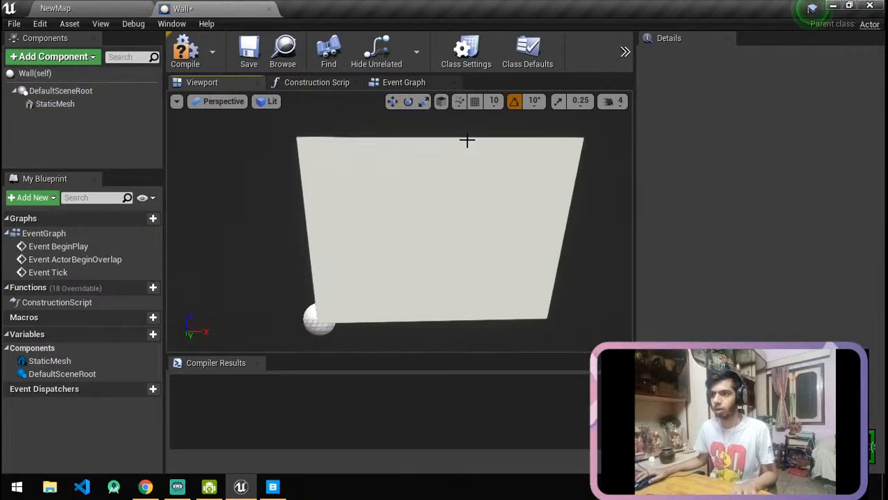
pyautogui.click(474, 101)
pyautogui.moveTo(366, 318); pyautogui.dragTo(261, 313)
pyautogui.moveTo(206, 284); pyautogui.dragTo(240, 289)
pyautogui.moveTo(240, 289); pyautogui.dragTo(292, 281, button='right')
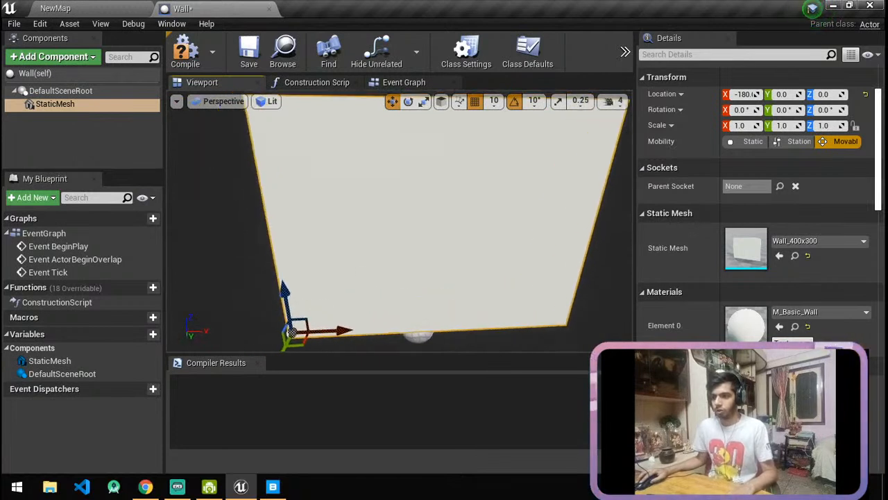
pyautogui.moveTo(351, 225); pyautogui.dragTo(333, 279, button='right')
pyautogui.press('space')
pyautogui.press('space')
pyautogui.moveTo(320, 276)
pyautogui.mouseDown()
pyautogui.moveTo(294, 283)
pyautogui.moveTo(320, 277)
pyautogui.mouseUp()
pyautogui.hotkey('ctrl', 'z')
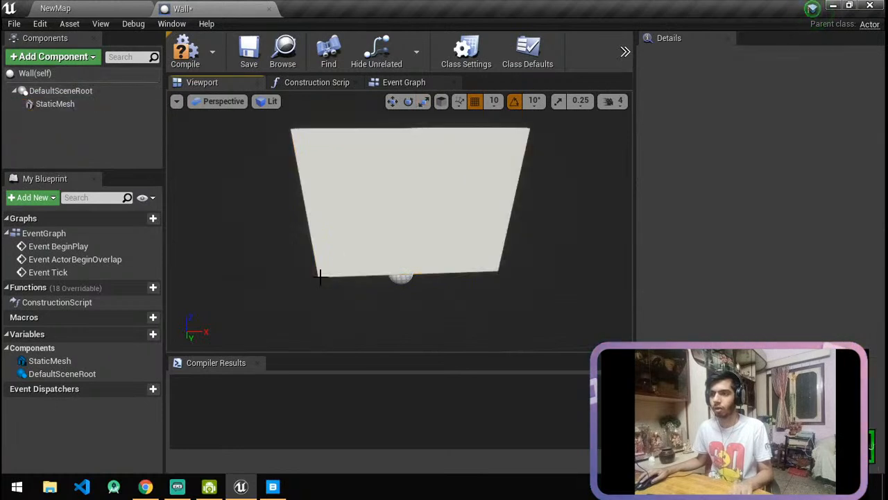
# Scale the wall mesh down to about 0.85 in X and about 0.848 in Z.
pyautogui.click(367, 235)
pyautogui.moveTo(309, 235)
pyautogui.mouseDown()
pyautogui.moveTo(312, 243)
pyautogui.moveTo(312, 233)
pyautogui.mouseUp()
pyautogui.moveTo(357, 271); pyautogui.dragTo(346, 273)
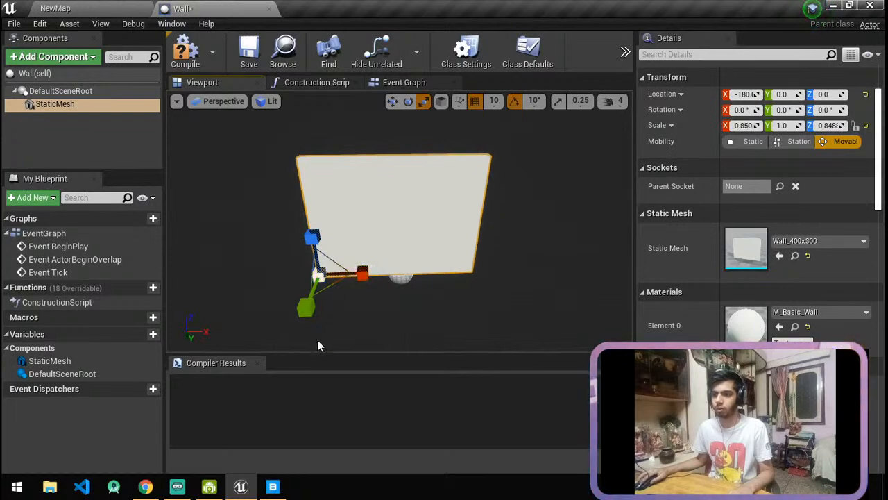
# Check the sci-fi corridor reference image in Chrome and the stream preview in Streamlabs OBS, and return to Unreal Editor.
pyautogui.click(145, 486)
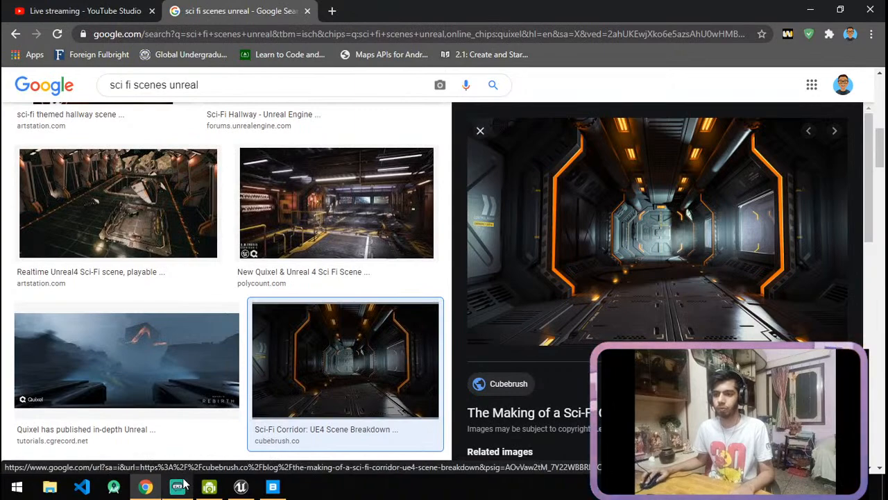
pyautogui.hotkey('alt', 'Tab')
pyautogui.hotkey('alt', 'Tab')
pyautogui.hotkey('alt', 'Tab')
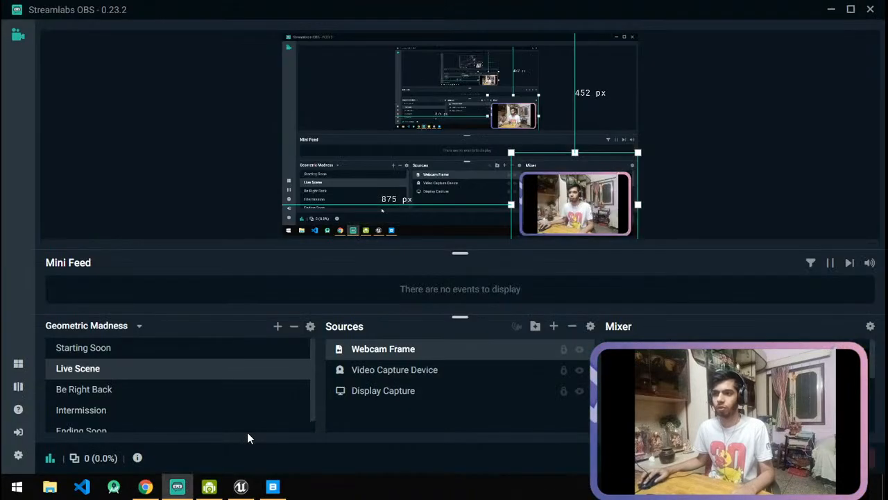
pyautogui.hotkey('alt', 'Tab')
pyautogui.hotkey('alt', 'Tab')
pyautogui.hotkey('alt', 'Tab')
pyautogui.hotkey('alt', 'shift', 'Tab')
pyautogui.hotkey('alt', 'shift', 'Tab')
pyautogui.hotkey('alt', 'Tab')
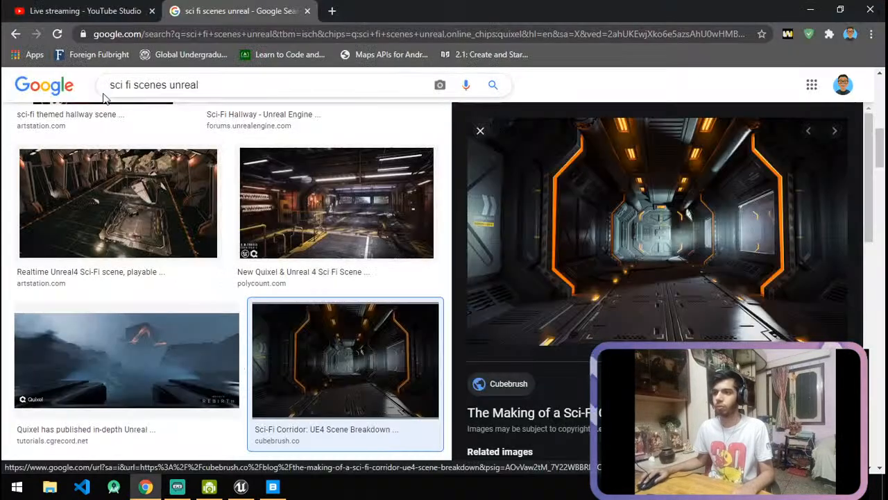
pyautogui.hotkey('ctrl', 'Tab')
pyautogui.hotkey('ctrl', 'Tab')
pyautogui.hotkey('alt', 'Tab')
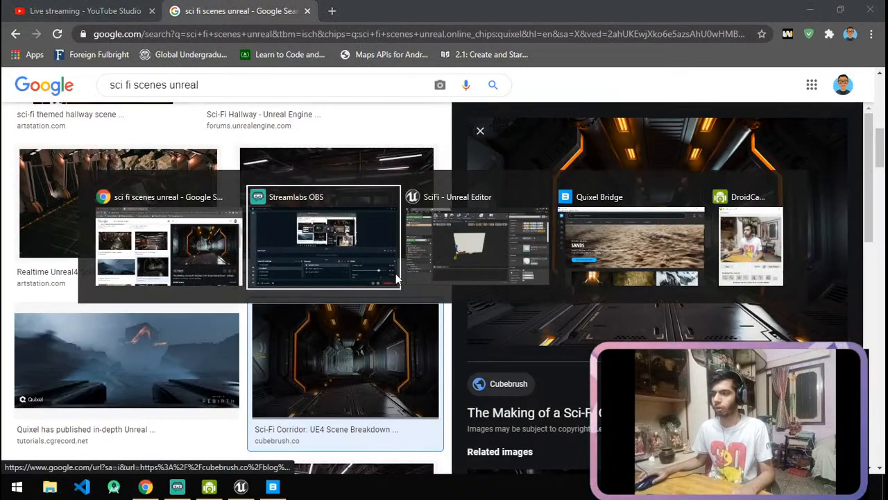
pyautogui.hotkey('alt', 'Tab')
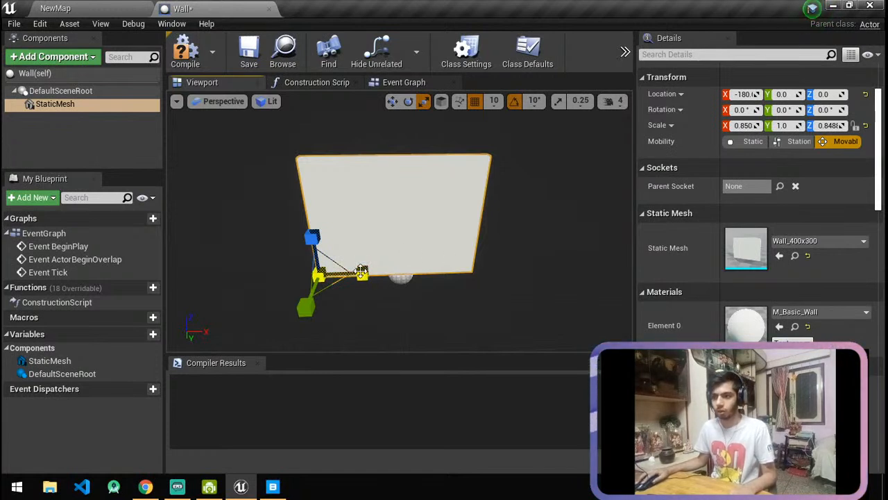
# Try moving the wall mesh to X -160, and undo that move along with the X scaling.
pyautogui.press('w')
pyautogui.moveTo(373, 271)
pyautogui.mouseDown()
pyautogui.moveTo(396, 273)
pyautogui.moveTo(377, 272)
pyautogui.mouseUp()
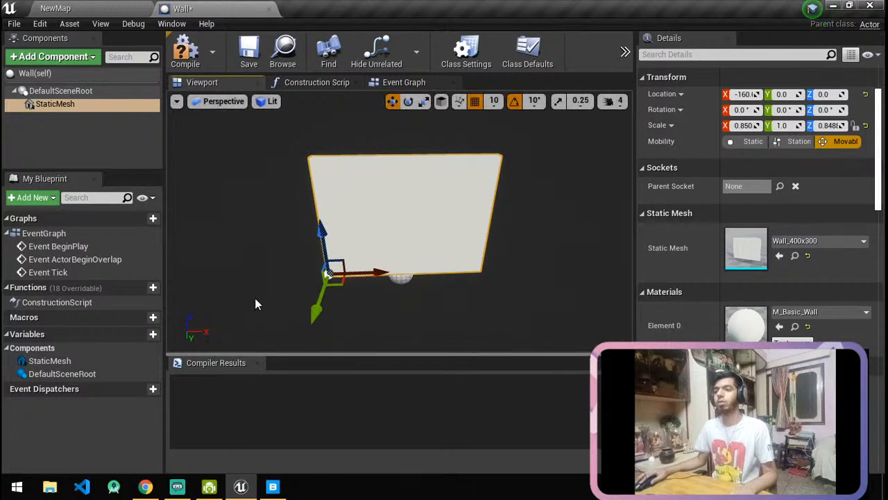
pyautogui.click(406, 230)
pyautogui.click(442, 222)
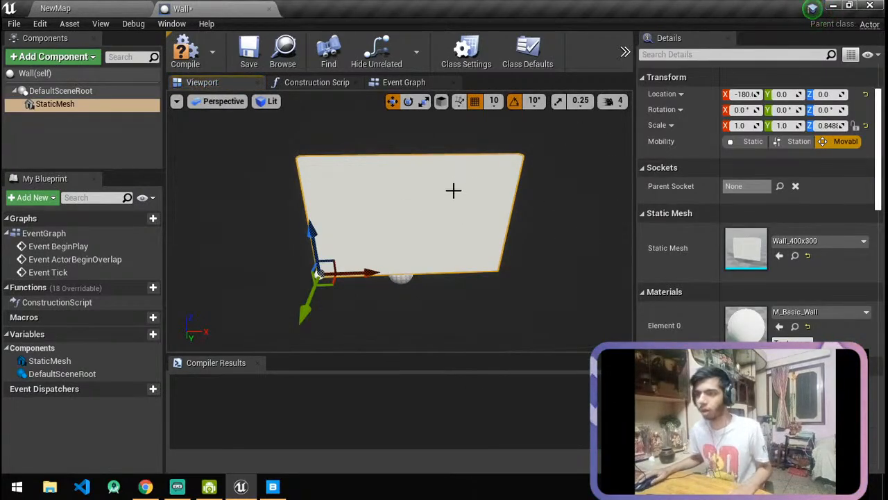
# Switch to Chrome to examine the sci-fi corridor reference image again, and return to Unreal Editor.
pyautogui.click(145, 486)
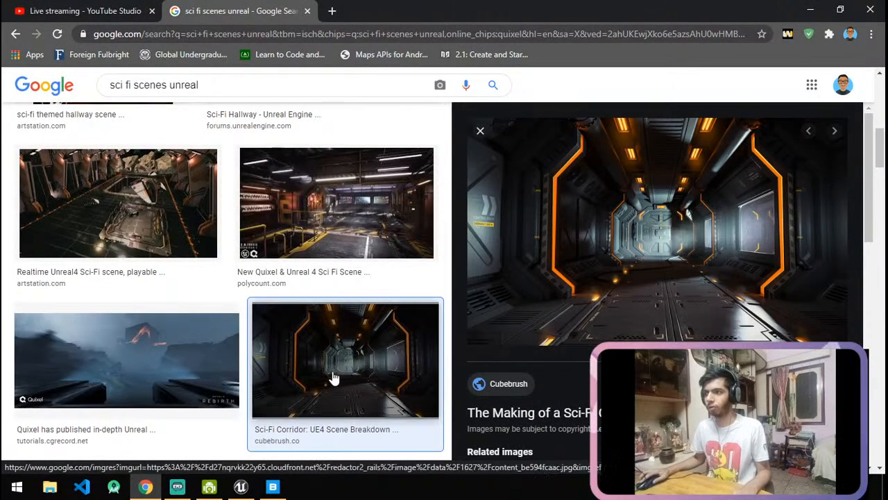
pyautogui.hotkey('alt', 'Tab')
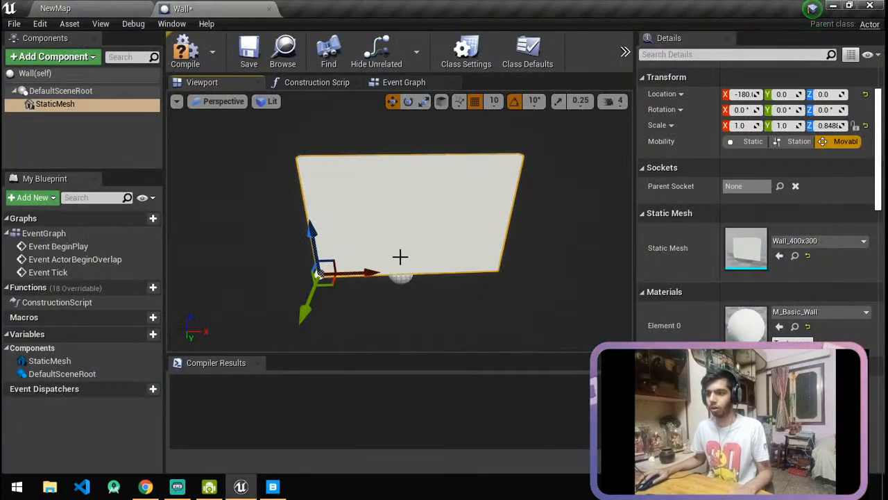
pyautogui.hotkey('alt', 'Tab')
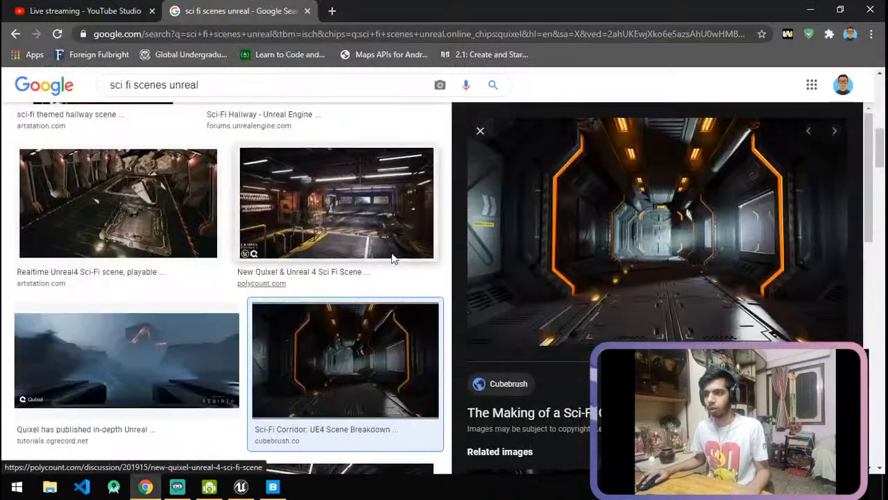
pyautogui.rightClick(531, 198)
pyautogui.click(509, 158)
pyautogui.hotkey('ctrl', 'w')
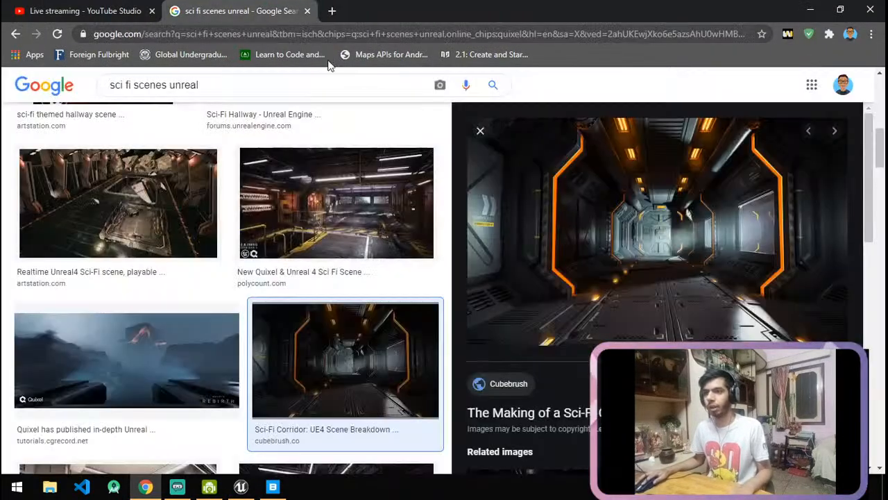
pyautogui.hotkey('alt', 'Tab')
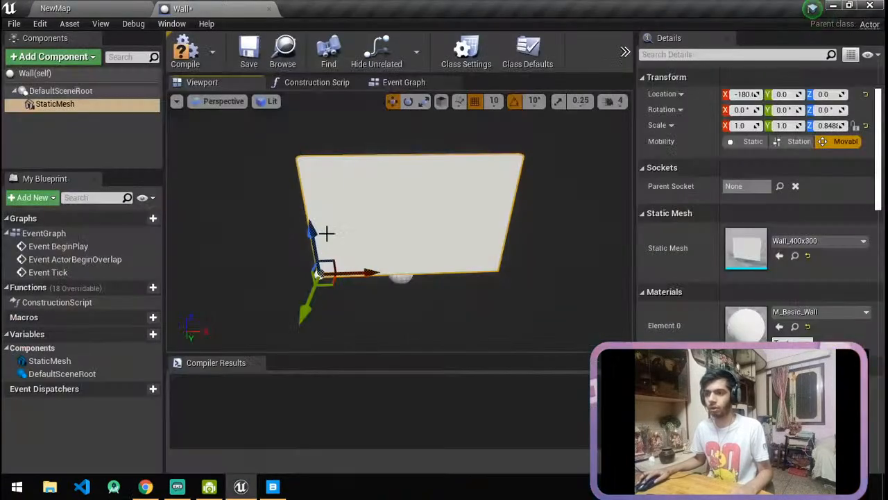
# Try raising the wall mesh to Z 190, and undo the vertical moves.
pyautogui.moveTo(311, 240); pyautogui.dragTo(313, 139)
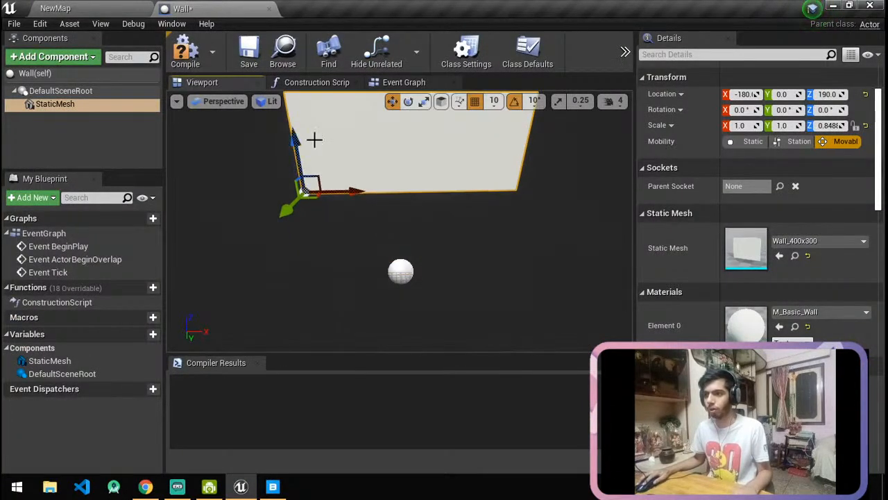
pyautogui.hotkey('ctrl', 'z')
pyautogui.moveTo(312, 234); pyautogui.dragTo(329, 214)
pyautogui.hotkey('ctrl', 'z')
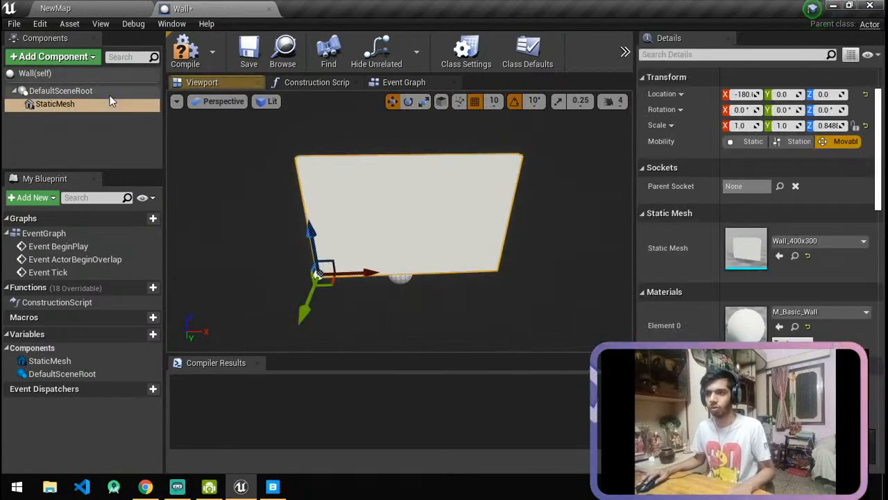
# Rename the Static Mesh component to Root and compile the Wall Blueprint.
pyautogui.rightClick(59, 106)
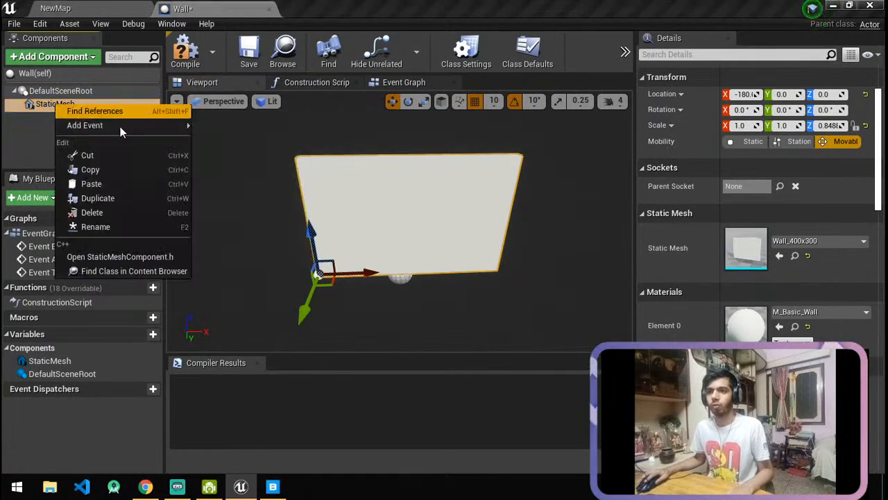
pyautogui.click(40, 117)
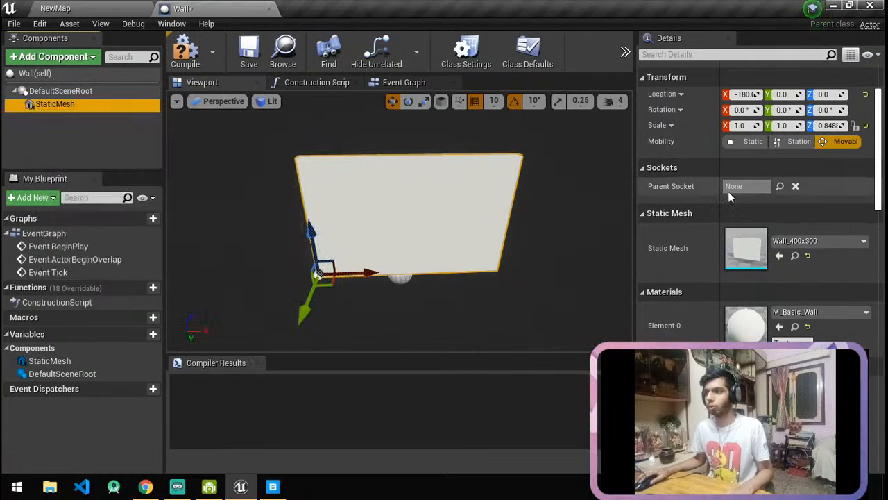
pyautogui.click(768, 89)
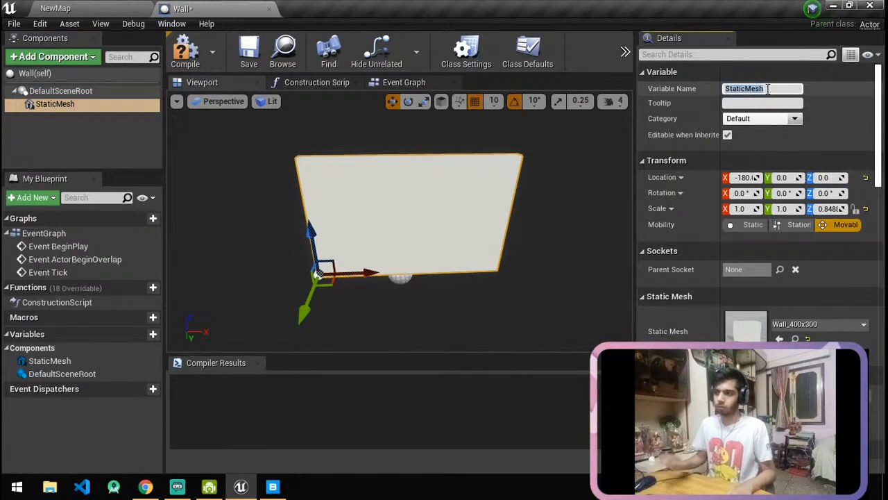
pyautogui.write('Root')
pyautogui.press('Return')
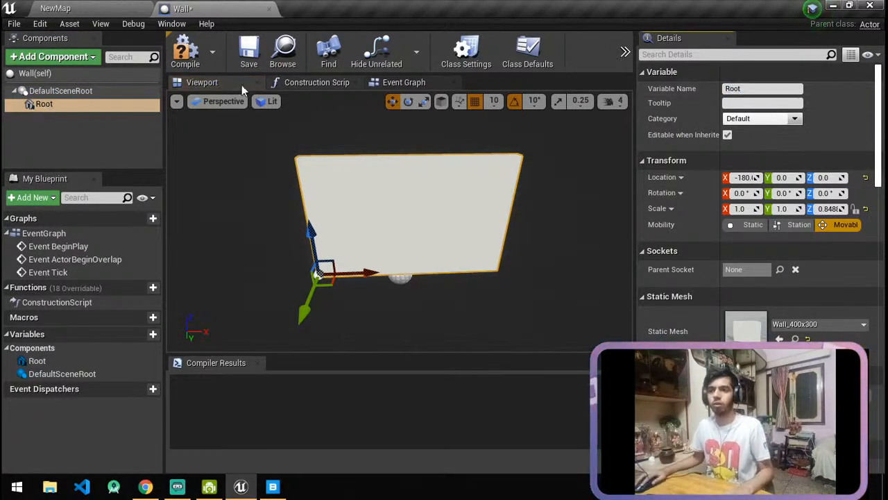
pyautogui.click(185, 54)
pyautogui.rightClick(45, 104)
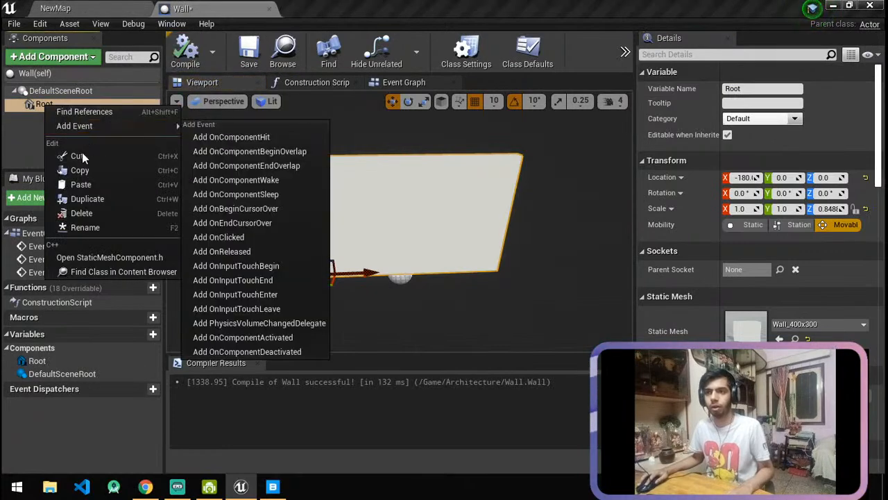
pyautogui.click(38, 109)
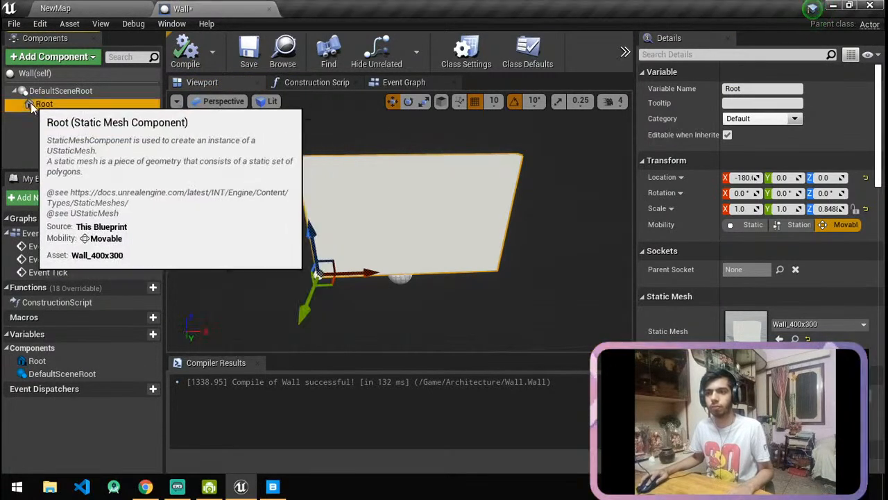
# Duplicate the Root wall component and rename the copy slant.
pyautogui.hotkey('ctrl', 'w')
pyautogui.press('F2')
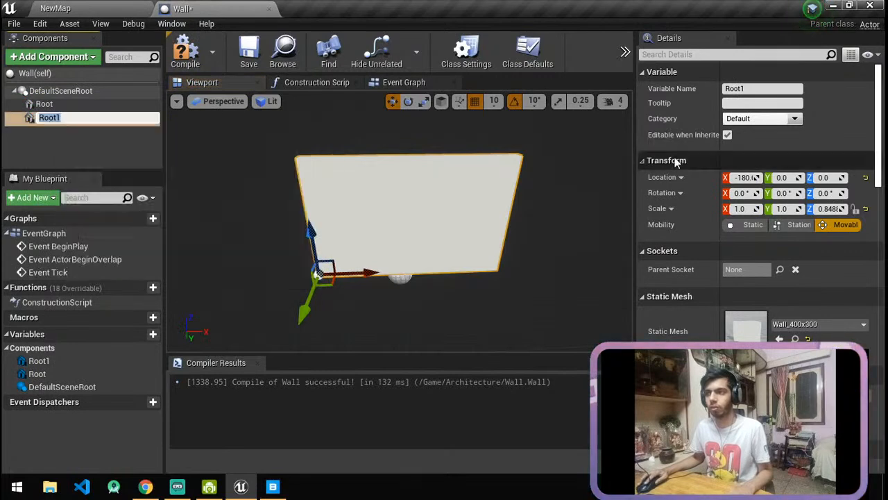
pyautogui.click(759, 88)
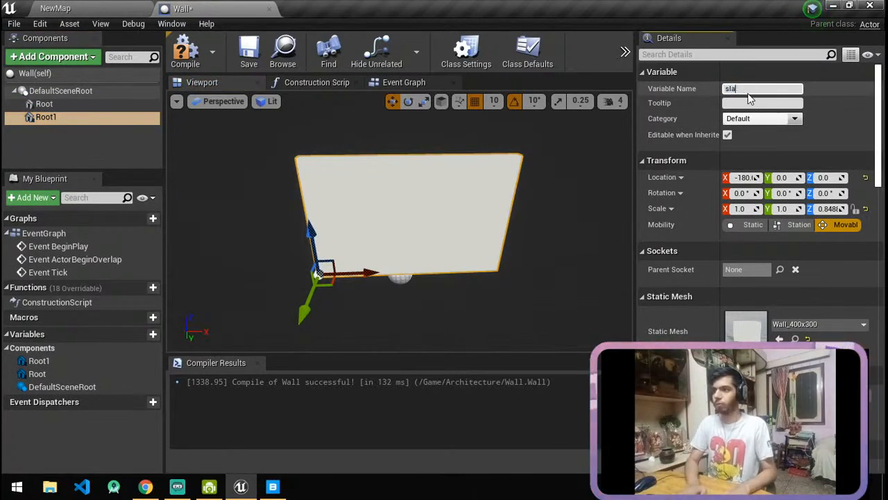
pyautogui.click(71, 117)
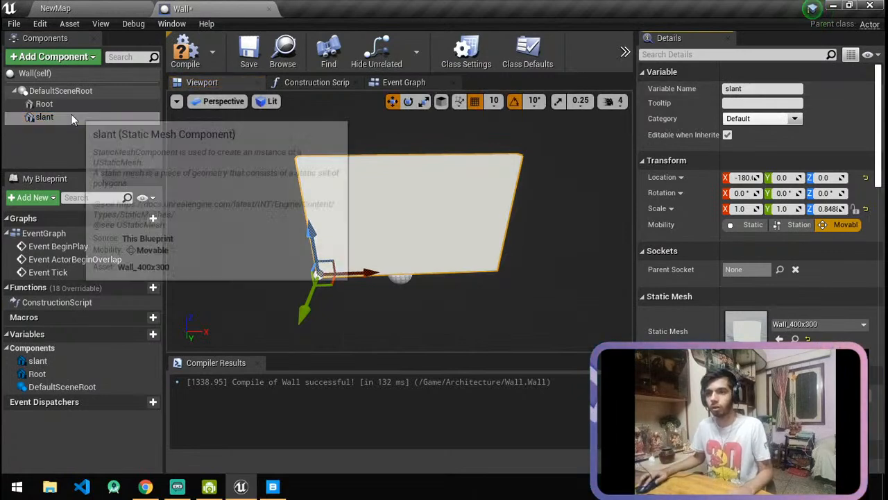
# Raise the slant panel to Z 160 above the Root wall and reduce its Z scale to about 0.60.
pyautogui.moveTo(312, 242); pyautogui.dragTo(298, 160)
pyautogui.moveTo(370, 206)
pyautogui.mouseDown(button='right')
pyautogui.moveTo(406, 191)
pyautogui.moveTo(375, 215)
pyautogui.moveTo(385, 203)
pyautogui.mouseUp(button='right')
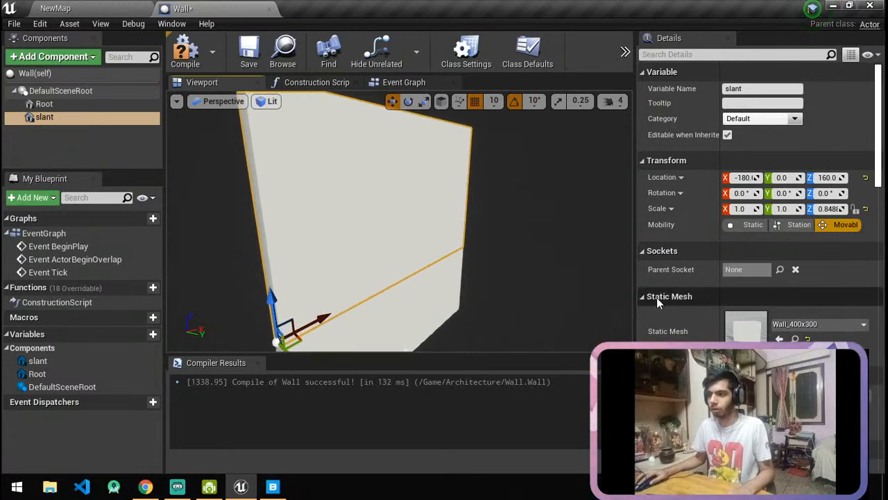
pyautogui.press('e')
pyautogui.press('r')
pyautogui.moveTo(271, 305); pyautogui.dragTo(271, 324)
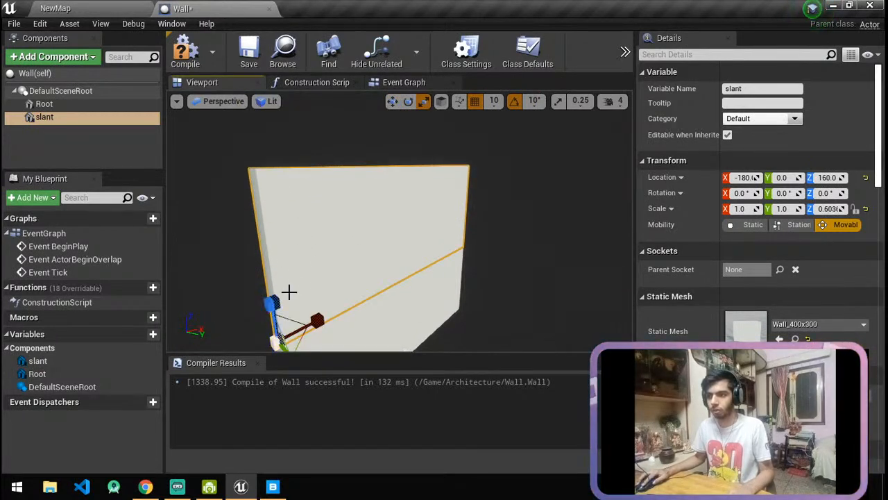
# Tilt the slant panel about the X axis to about 18.08°, with rotation snapping turned off.
pyautogui.press('e')
pyautogui.moveTo(323, 262); pyautogui.dragTo(409, 261, button='right')
pyautogui.moveTo(262, 291); pyautogui.dragTo(313, 257)
pyautogui.moveTo(272, 298)
pyautogui.mouseDown()
pyautogui.moveTo(298, 271)
pyautogui.moveTo(264, 291)
pyautogui.mouseUp()
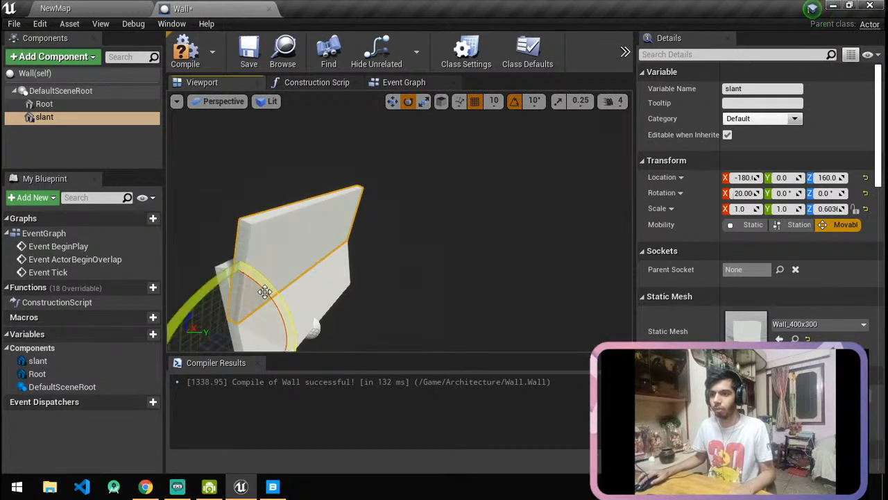
pyautogui.moveTo(299, 324); pyautogui.dragTo(284, 334)
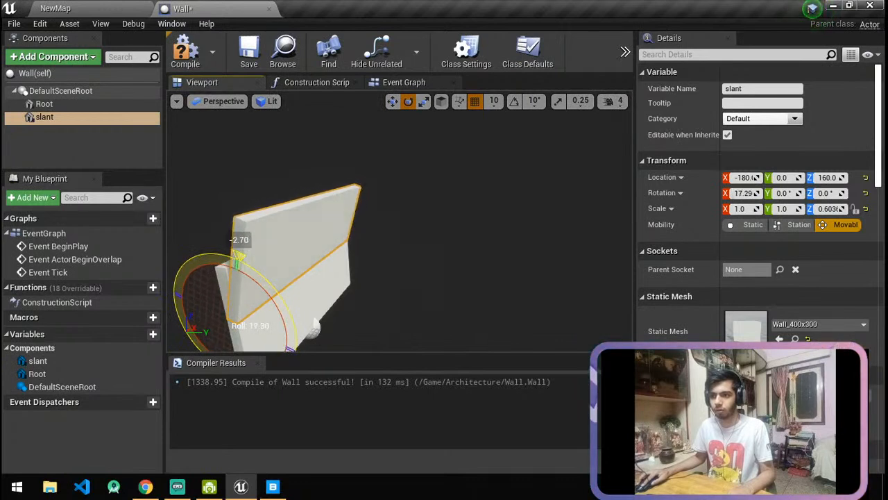
pyautogui.moveTo(354, 277)
pyautogui.mouseDown(button='right')
pyautogui.moveTo(305, 278)
pyautogui.moveTo(361, 265)
pyautogui.mouseUp(button='right')
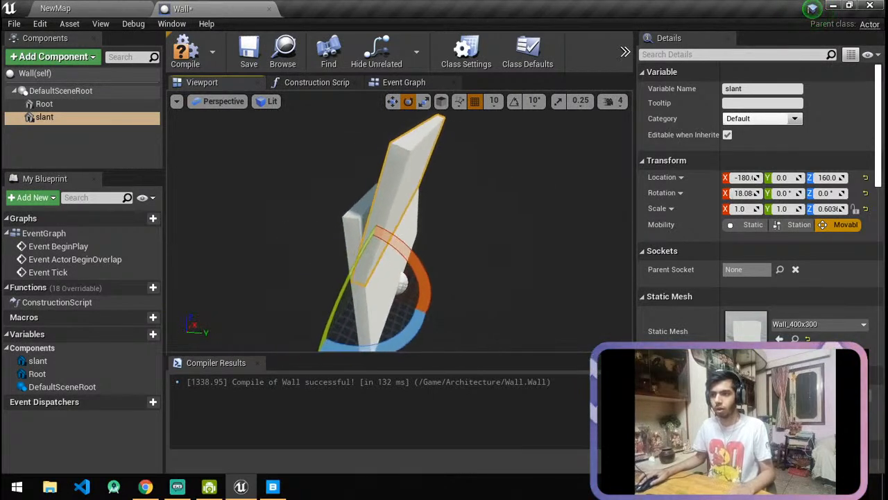
# Thin the slant panel to a Y scale of about 0.598 and slide it up toward the Root wall's upper edge.
pyautogui.press('r')
pyautogui.moveTo(397, 300); pyautogui.dragTo(389, 297)
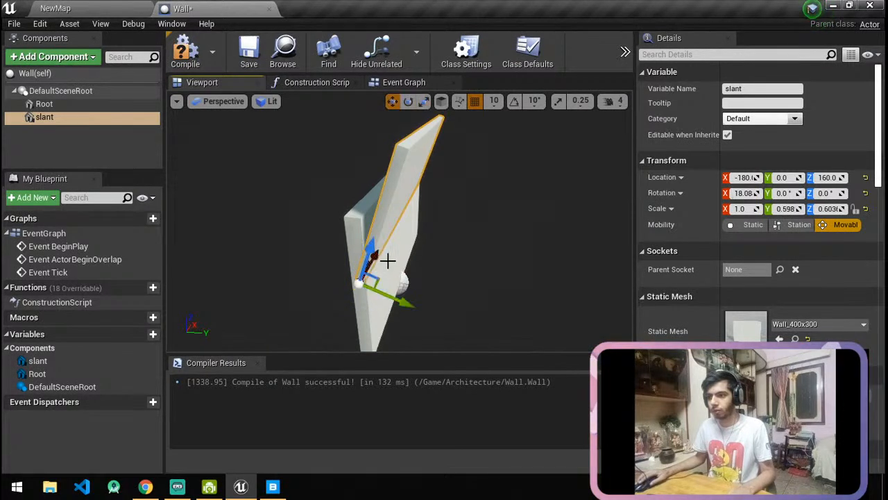
pyautogui.moveTo(363, 258); pyautogui.dragTo(369, 221)
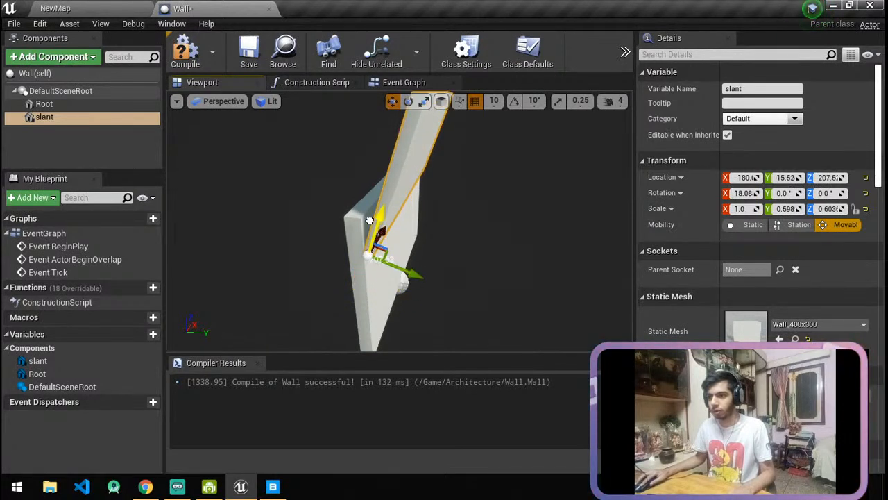
pyautogui.moveTo(420, 240); pyautogui.dragTo(394, 234)
pyautogui.moveTo(433, 184); pyautogui.dragTo(390, 233, button='right')
# Shorten the slant panel to a Z scale of about 0.48 and set it on the Root wall's upper edge at about Z 254.8.
pyautogui.press('e')
pyautogui.press('r')
pyautogui.moveTo(335, 236); pyautogui.dragTo(334, 252)
pyautogui.press('e')
pyautogui.press('w')
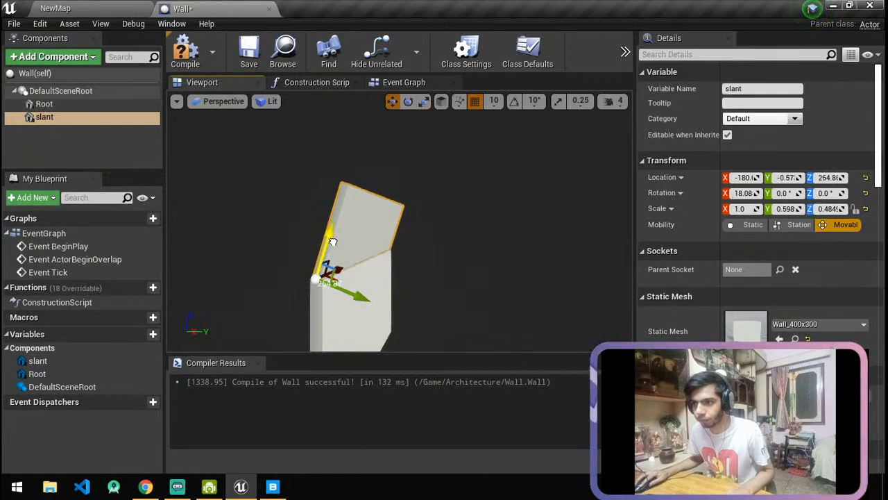
pyautogui.moveTo(333, 242); pyautogui.dragTo(226, 246, button='right')
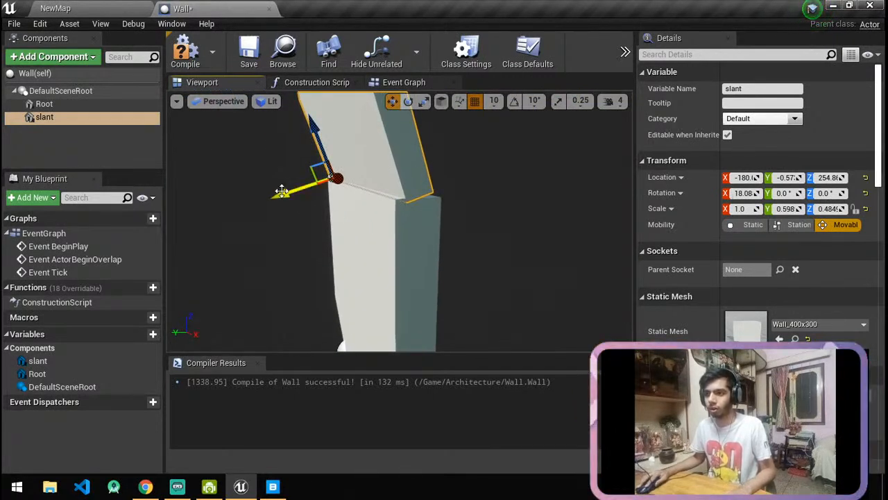
# Turn off position snapping and align the slant panel with the Root wall's upper edge at about Y 4.98, Z 253.
pyautogui.click(476, 102)
pyautogui.moveTo(478, 180); pyautogui.dragTo(430, 163, button='right')
pyautogui.press('a')
pyautogui.press('d')
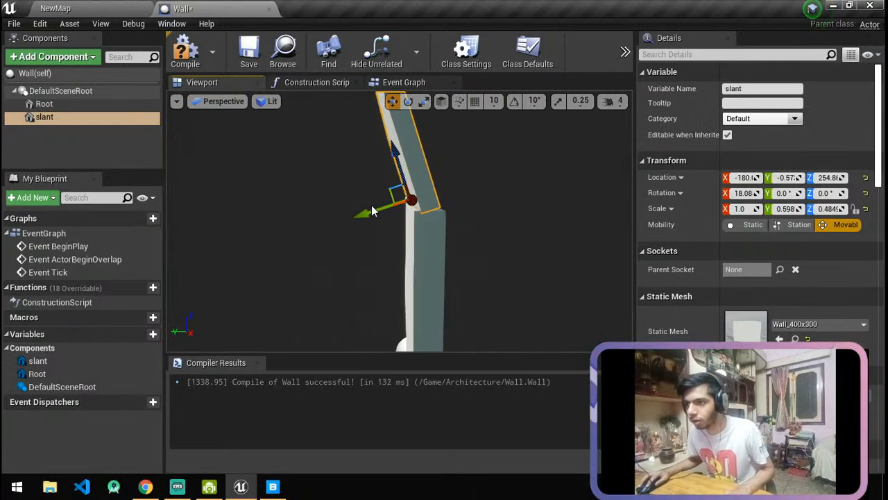
pyautogui.moveTo(372, 209); pyautogui.dragTo(366, 214)
pyautogui.press('a')
pyautogui.moveTo(365, 214); pyautogui.dragTo(590, 214, button='right')
pyautogui.moveTo(396, 178)
pyautogui.mouseDown(button='right')
pyautogui.moveTo(430, 178)
pyautogui.moveTo(396, 178)
pyautogui.mouseUp(button='right')
# Duplicate the slant panel and move the copy below the Root wall.
pyautogui.hotkey('ctrl', 'w')
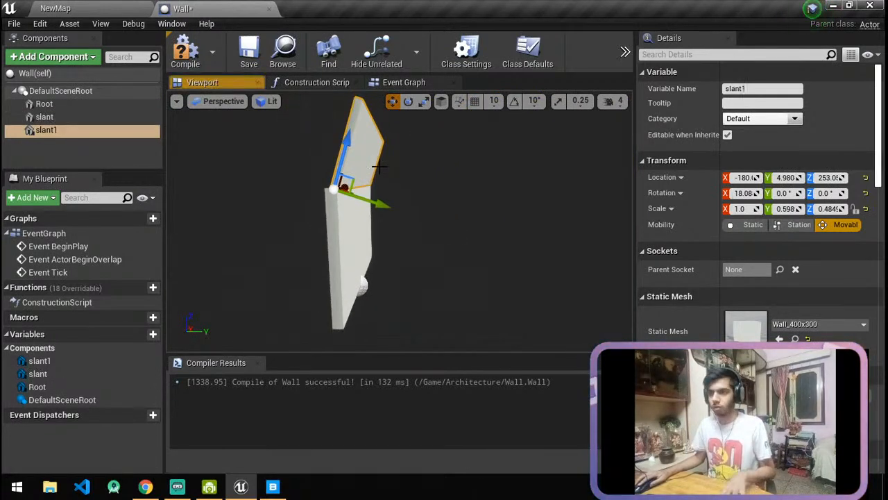
pyautogui.moveTo(337, 212); pyautogui.dragTo(291, 350)
pyautogui.moveTo(371, 296); pyautogui.dragTo(393, 326, button='right')
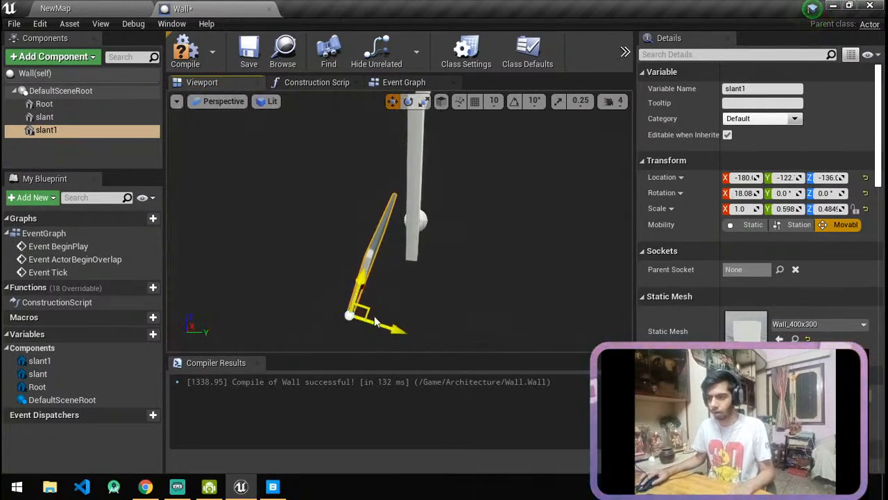
pyautogui.moveTo(398, 327); pyautogui.dragTo(440, 325)
pyautogui.moveTo(444, 325); pyautogui.dragTo(406, 288, button='right')
pyautogui.moveTo(338, 293); pyautogui.dragTo(338, 272)
# Tilt the lower slant1 panel the opposite way and set its X rotation to -18.08°.
pyautogui.press('e')
pyautogui.moveTo(414, 268); pyautogui.dragTo(375, 271, button='right')
pyautogui.moveTo(414, 268); pyautogui.dragTo(384, 276)
pyautogui.scroll(2, 553, 268)
pyautogui.scroll(-3, 548, 260)
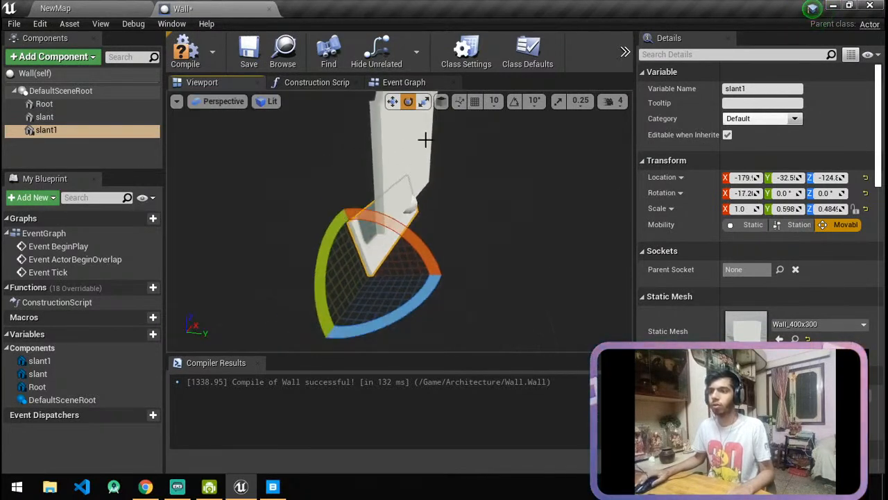
pyautogui.click(400, 127)
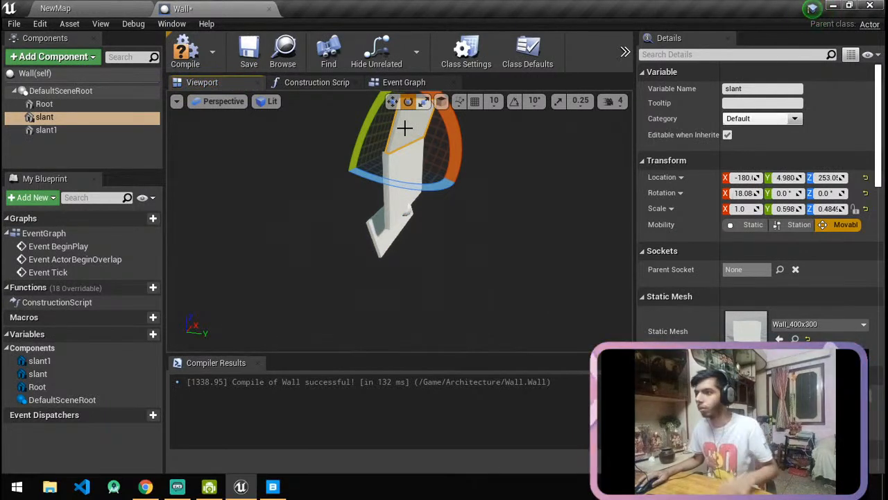
pyautogui.click(381, 234)
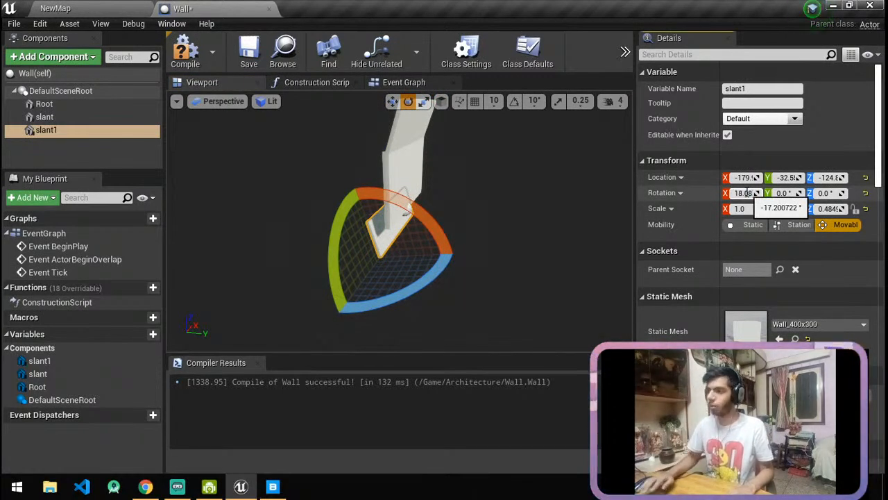
pyautogui.click(741, 193)
pyautogui.press('BackSpace')
pyautogui.write('-180')
pyautogui.press('Return')
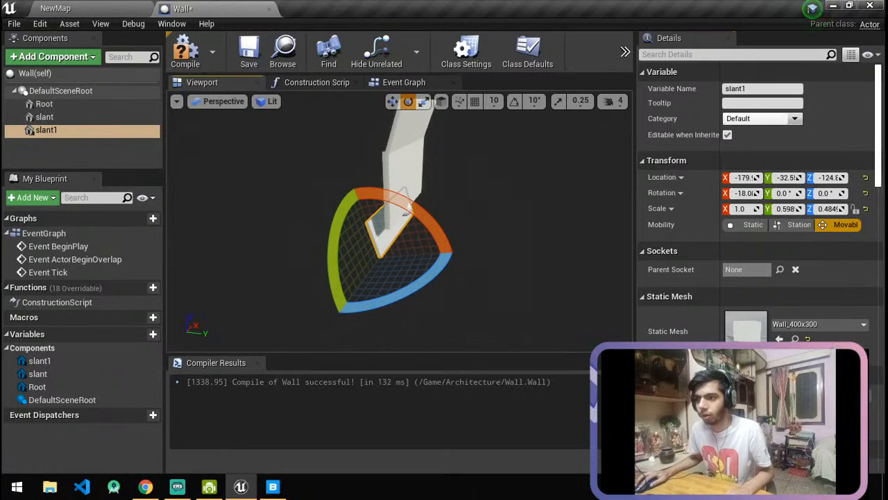
# Move the slant1 panel to meet the Root wall's lower edge at about Y 50, Z -134.4.
pyautogui.press('r')
pyautogui.moveTo(417, 280); pyautogui.dragTo(416, 280, button='right')
pyautogui.moveTo(406, 324); pyautogui.dragTo(483, 342)
pyautogui.moveTo(417, 280); pyautogui.dragTo(394, 292, button='right')
pyautogui.moveTo(224, 282); pyautogui.dragTo(229, 311)
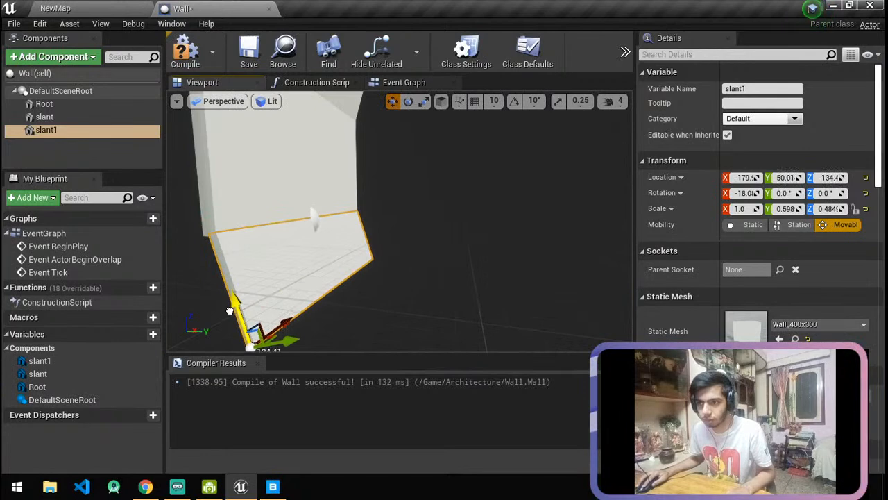
pyautogui.moveTo(394, 293); pyautogui.dragTo(394, 292, button='right')
# Parent slant and slant1 to Root, and move the whole wall to about Y -44, Z 145.
pyautogui.moveTo(64, 119); pyautogui.dragTo(78, 107)
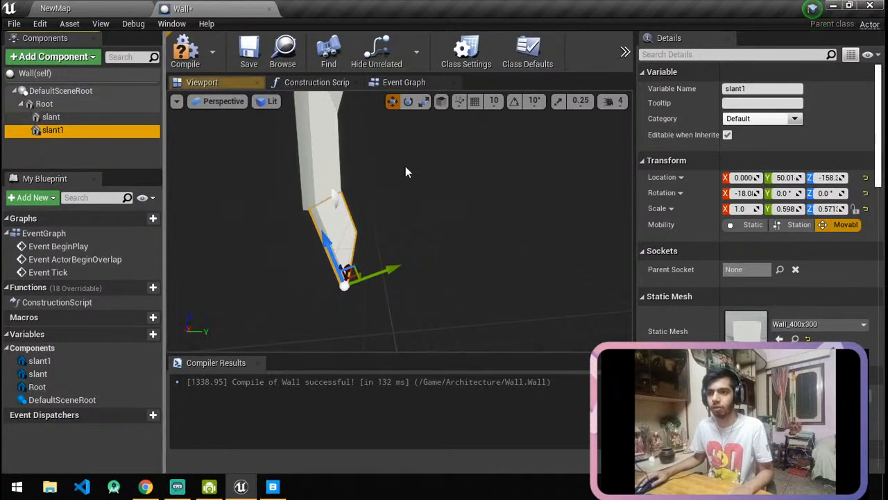
pyautogui.click(316, 158)
pyautogui.moveTo(316, 158); pyautogui.dragTo(316, 158, button='right')
pyautogui.moveTo(411, 191); pyautogui.dragTo(411, 192, button='right')
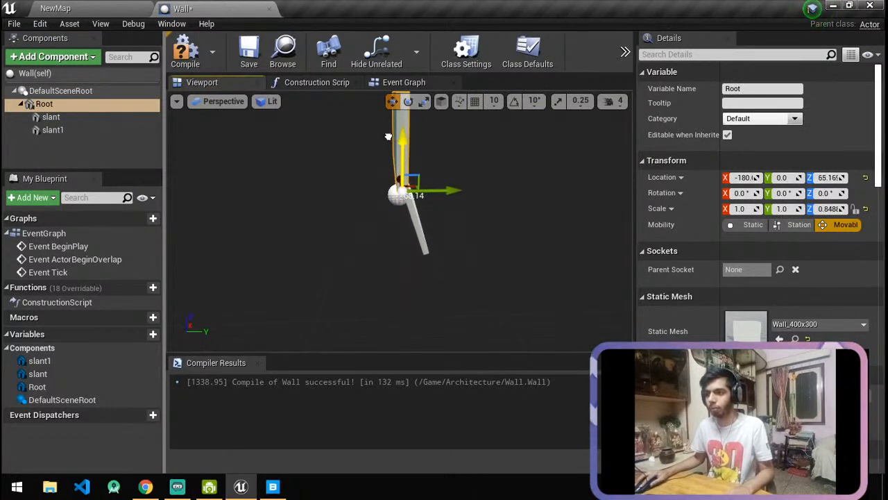
pyautogui.moveTo(382, 112); pyautogui.dragTo(383, 94)
pyautogui.moveTo(435, 144); pyautogui.dragTo(436, 145, button='right')
pyautogui.moveTo(376, 141); pyautogui.dragTo(331, 141)
pyautogui.moveTo(410, 176); pyautogui.dragTo(411, 178, button='right')
pyautogui.moveTo(340, 220); pyautogui.dragTo(340, 216)
pyautogui.moveTo(400, 222); pyautogui.dragTo(421, 225, button='right')
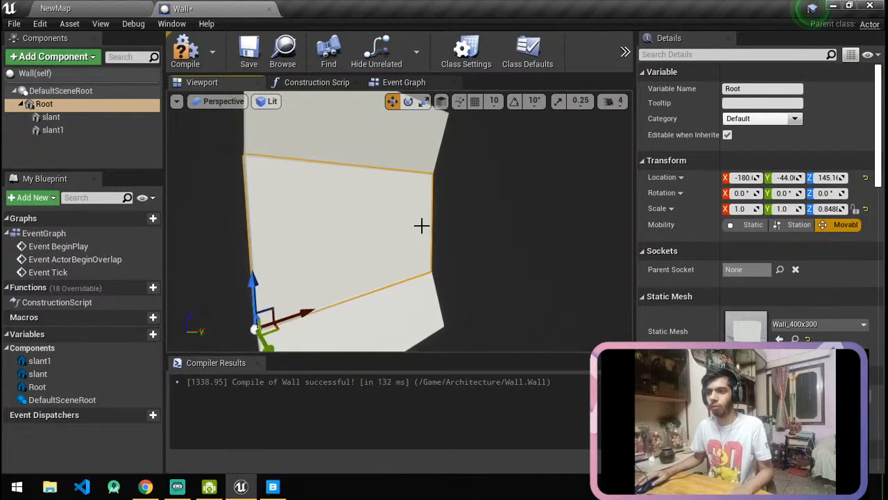
# Inspect the three wall panels, compare them with the sci-fi corridor reference image in Chrome, and return to Unreal Editor.
pyautogui.click(349, 119)
pyautogui.click(326, 222)
pyautogui.click(394, 310)
pyautogui.click(377, 227)
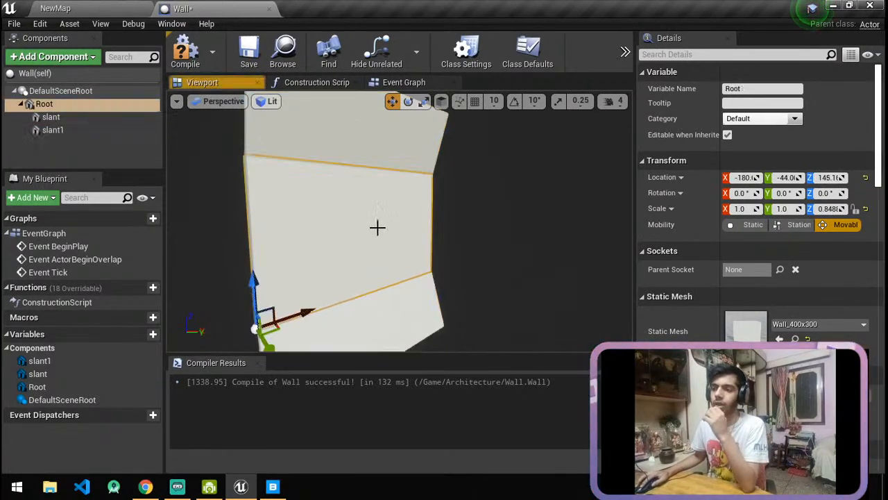
pyautogui.click(146, 488)
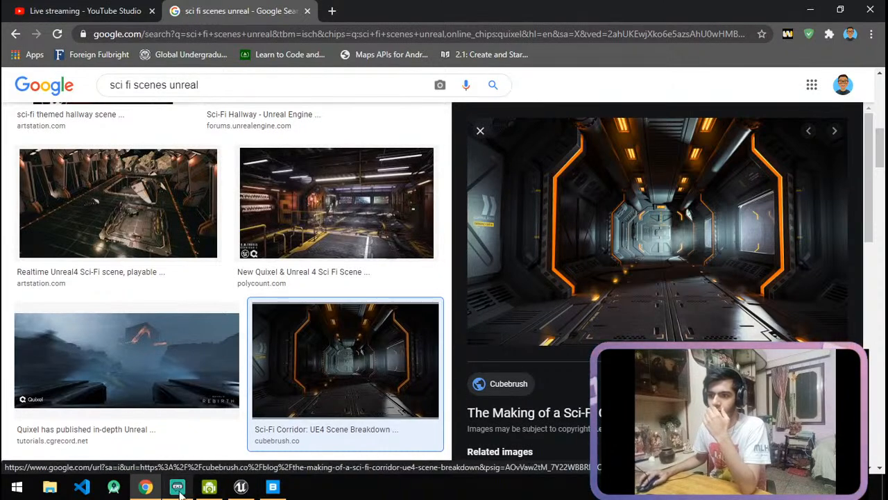
pyautogui.moveTo(179, 490)
pyautogui.click(240, 486)
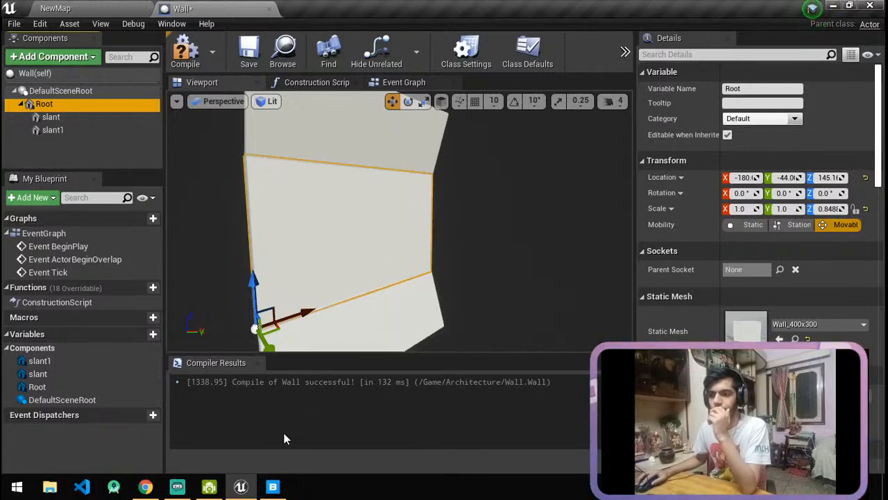
# Switch to Quixel Bridge and search the asset library for metal.
pyautogui.click(264, 493)
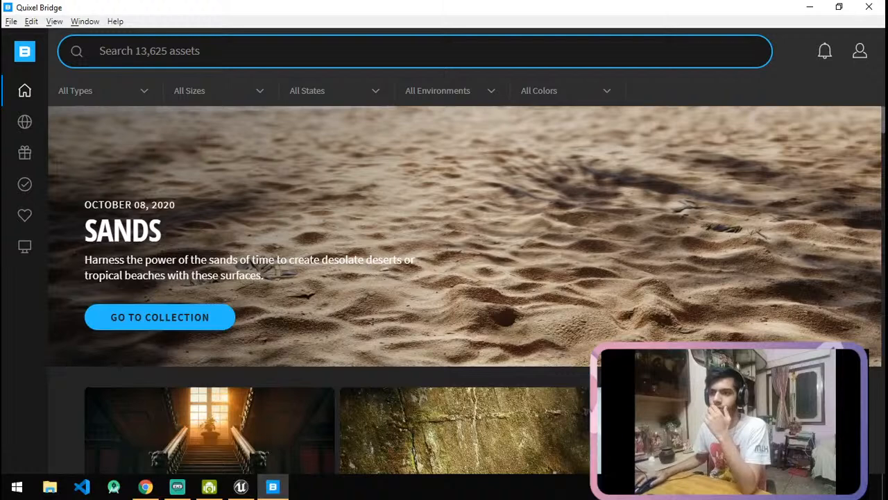
pyautogui.click(150, 52)
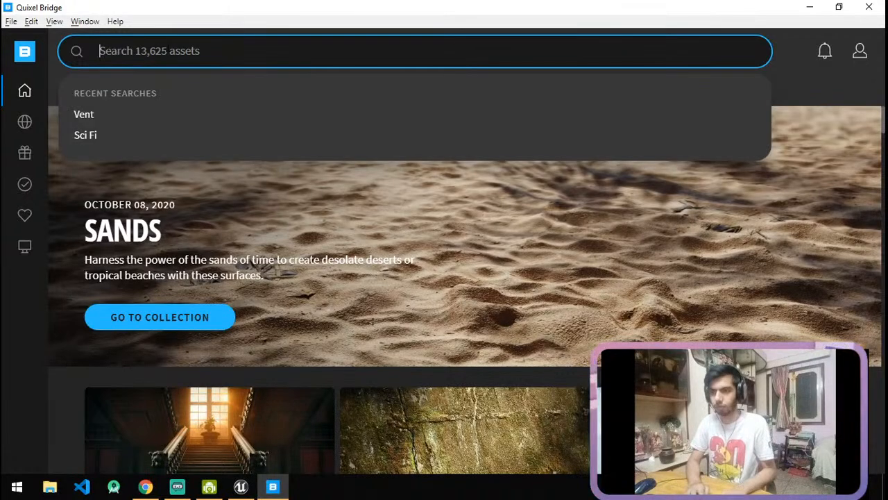
pyautogui.write('metza')
pyautogui.press('BackSpace')
pyautogui.press('BackSpace')
pyautogui.write('al')
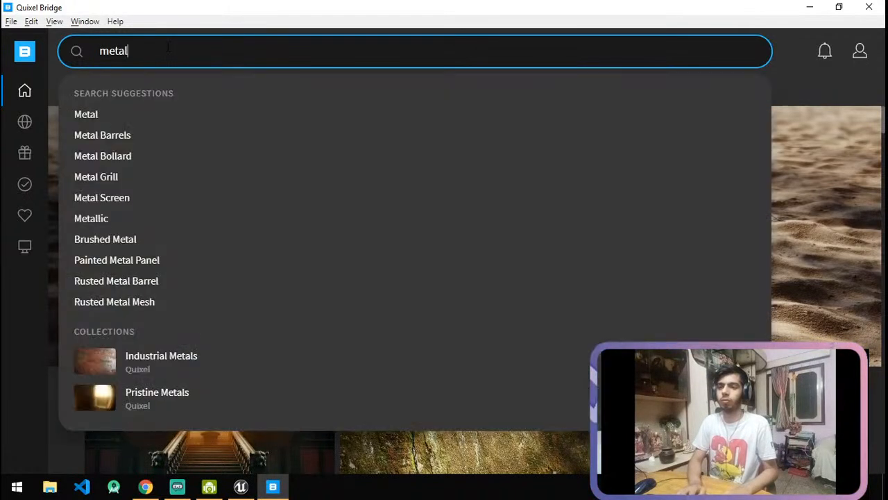
pyautogui.press('Return')
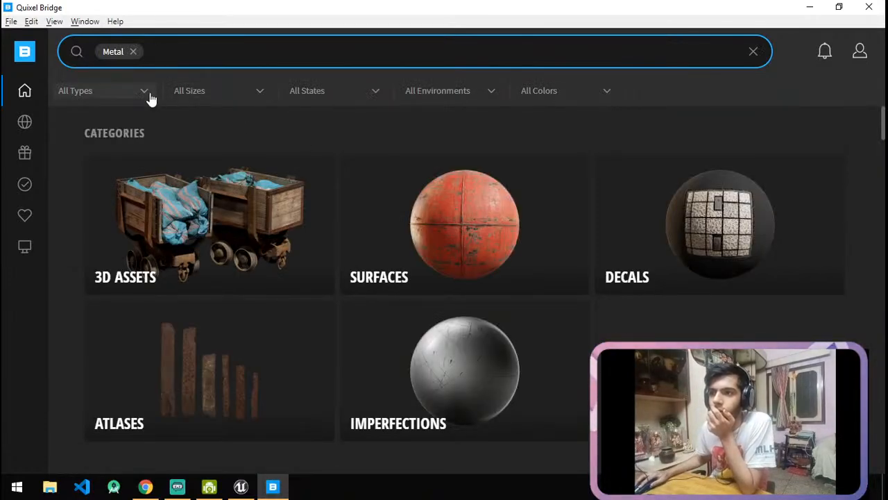
# Clear the Metal search term and filter the asset library to the Surfaces type.
pyautogui.click(150, 97)
pyautogui.click(133, 51)
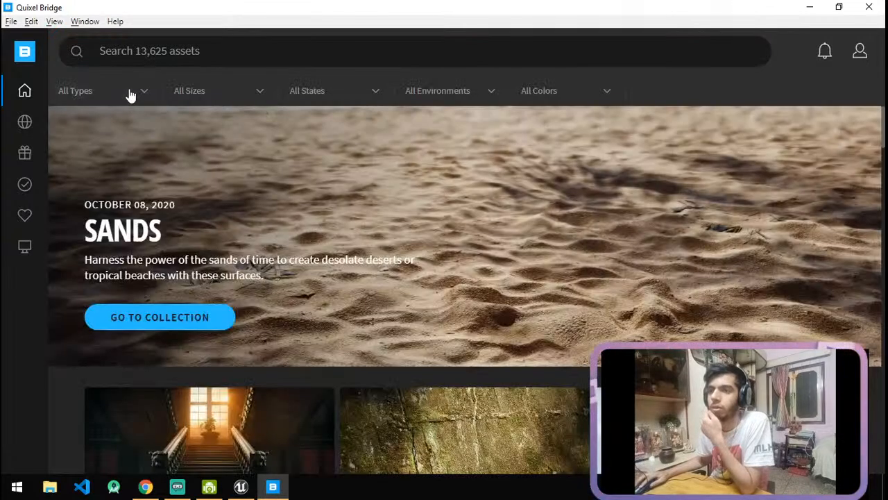
pyautogui.click(125, 95)
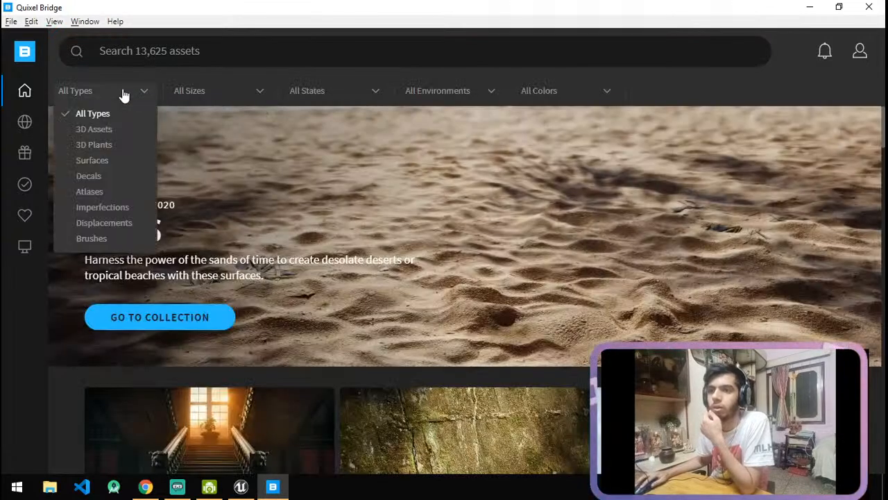
pyautogui.click(103, 162)
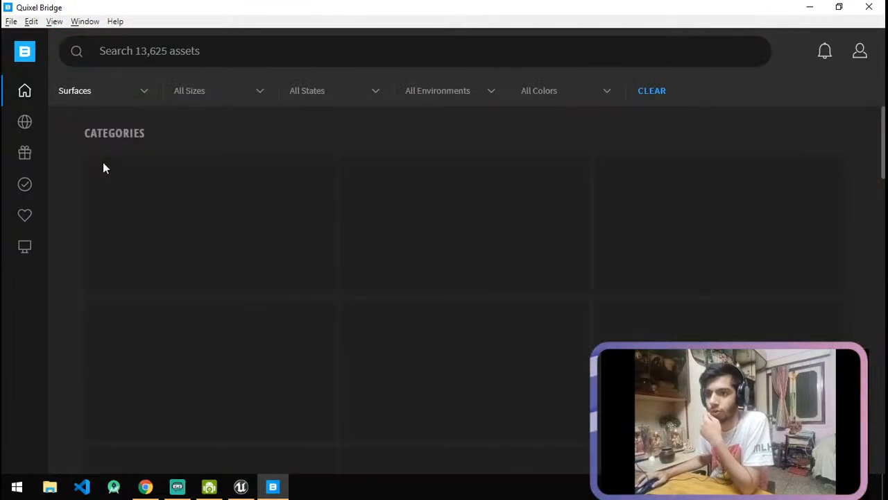
# Find the Metal category among the surface categories and open it.
pyautogui.scroll(-1, 507, 292)
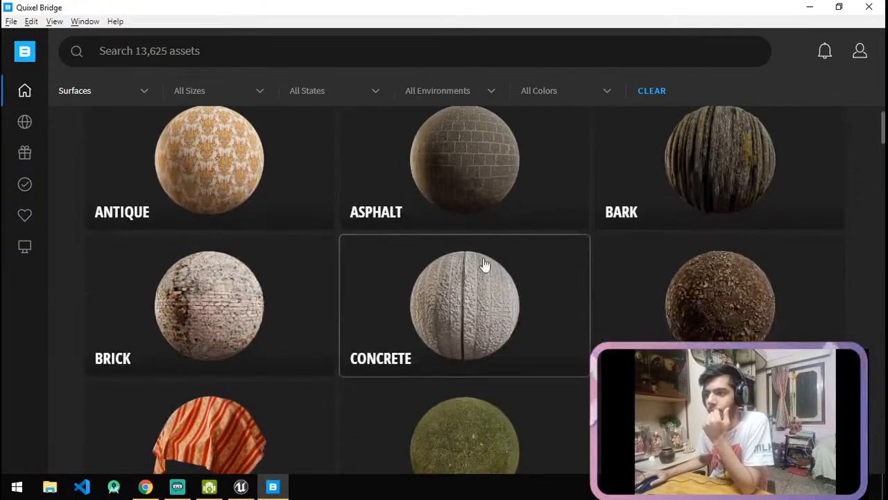
pyautogui.scroll(-2, 486, 239)
pyautogui.scroll(-2, 416, 224)
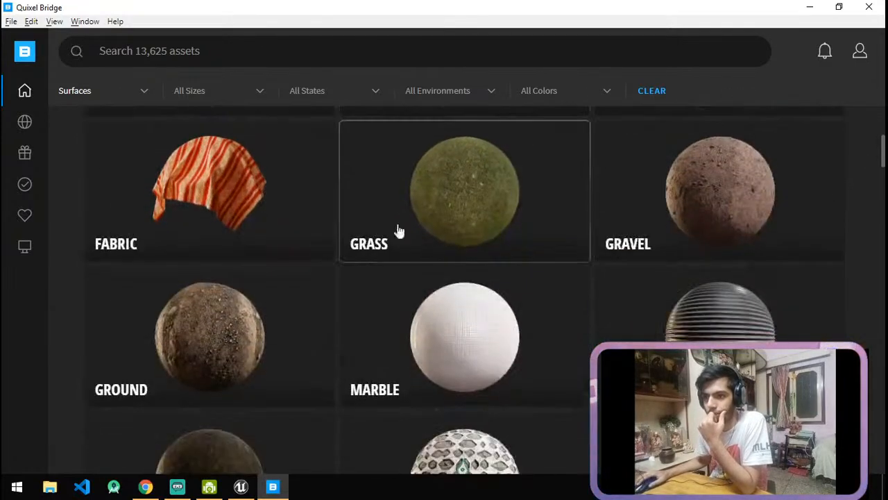
pyautogui.scroll(-2, 538, 236)
pyautogui.scroll(-2, 471, 258)
pyautogui.scroll(2, 450, 238)
pyautogui.scroll(-1, 710, 252)
pyautogui.scroll(1, 707, 249)
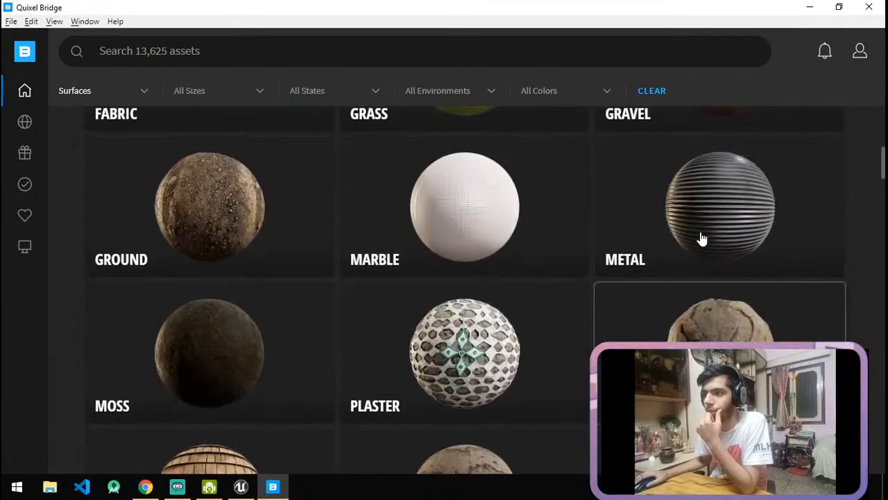
pyautogui.click(702, 237)
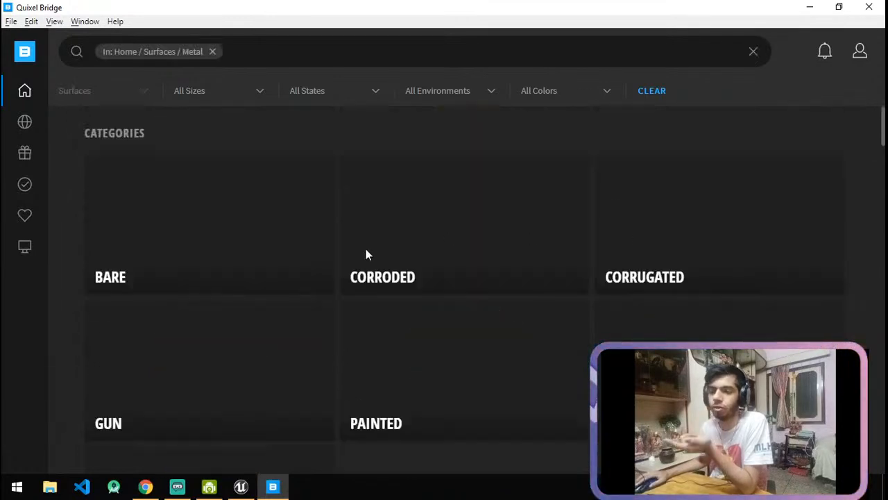
# Look through the metal surface subcategories and open Corrugated.
pyautogui.scroll(-2, 495, 308)
pyautogui.scroll(2, 495, 307)
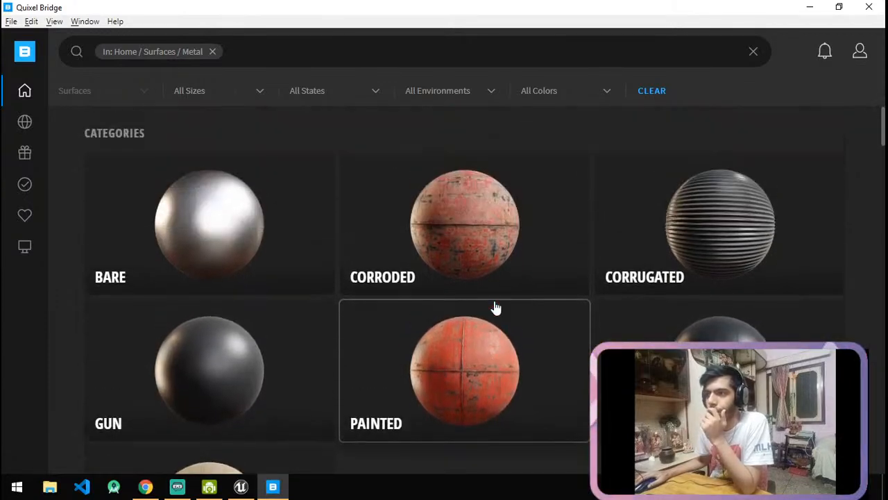
pyautogui.click(712, 257)
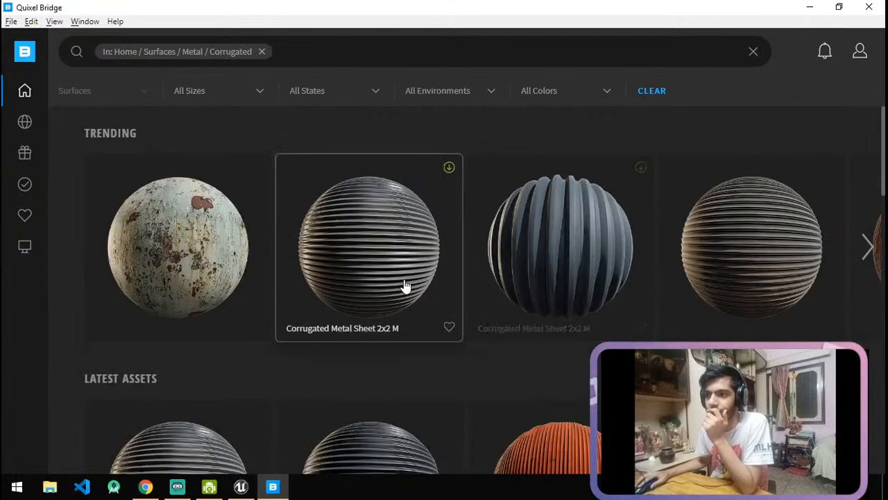
# Check the sci-fi corridor reference image in Chrome, return to Quixel Bridge, and browse the corrugated metal surfaces for a suitable wall material.
pyautogui.click(229, 426)
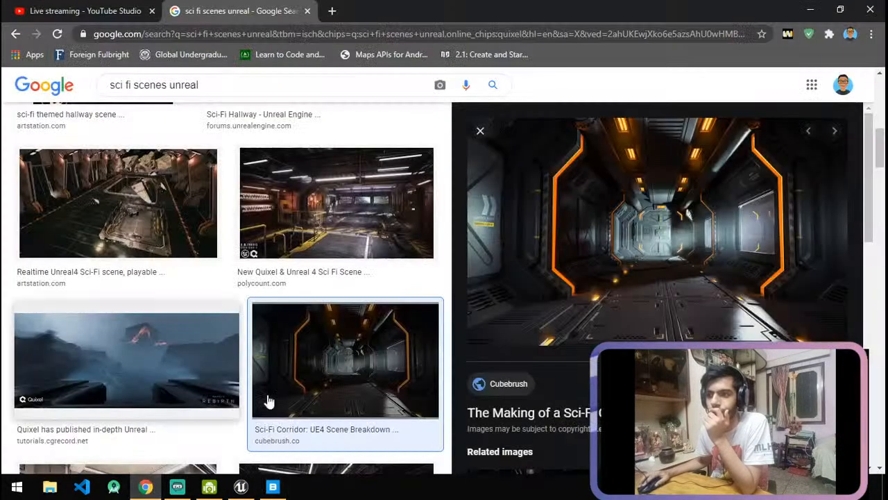
pyautogui.click(273, 487)
pyautogui.scroll(-3, 495, 320)
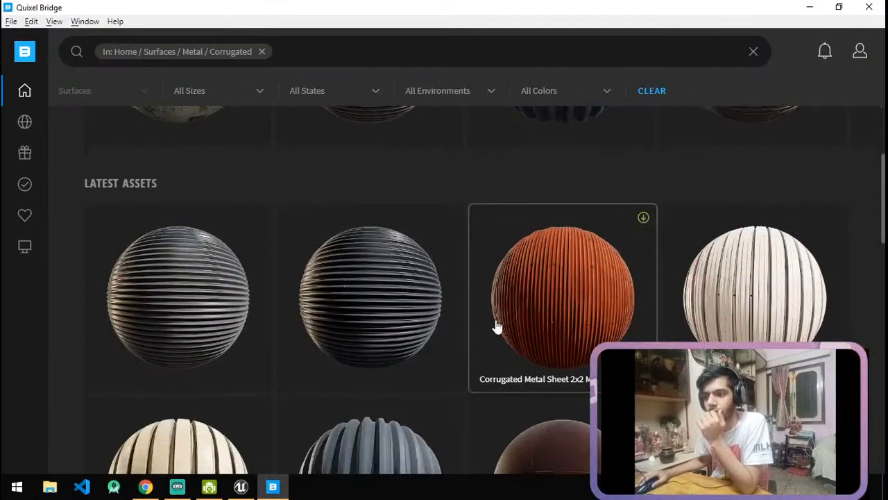
pyautogui.scroll(-3, 497, 326)
pyautogui.scroll(-12, 497, 327)
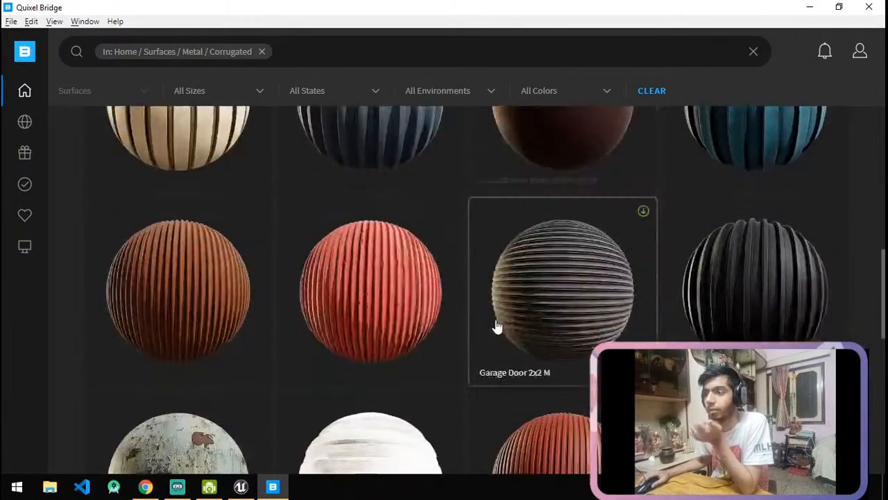
# Open the first Corrugated Metal Sheet 2x2 M under Latest Assets and inspect it in the 3D preview.
pyautogui.scroll(15, 496, 326)
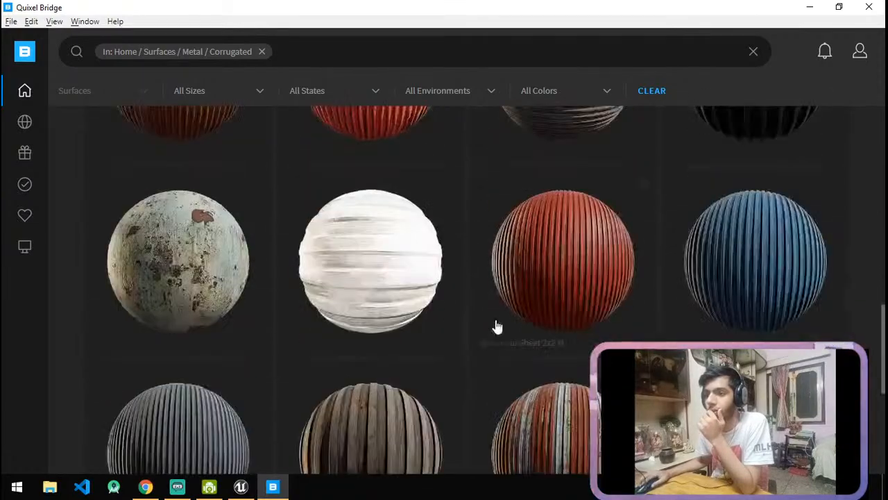
pyautogui.scroll(-3, 538, 275)
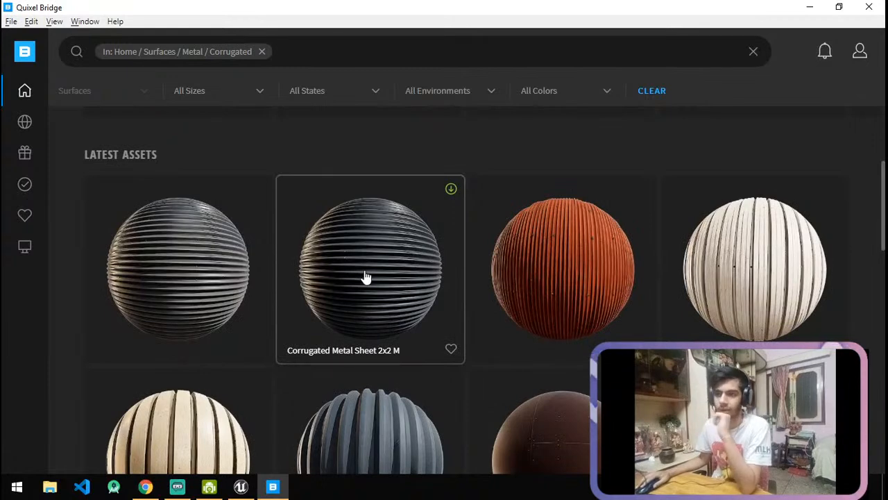
pyautogui.click(186, 283)
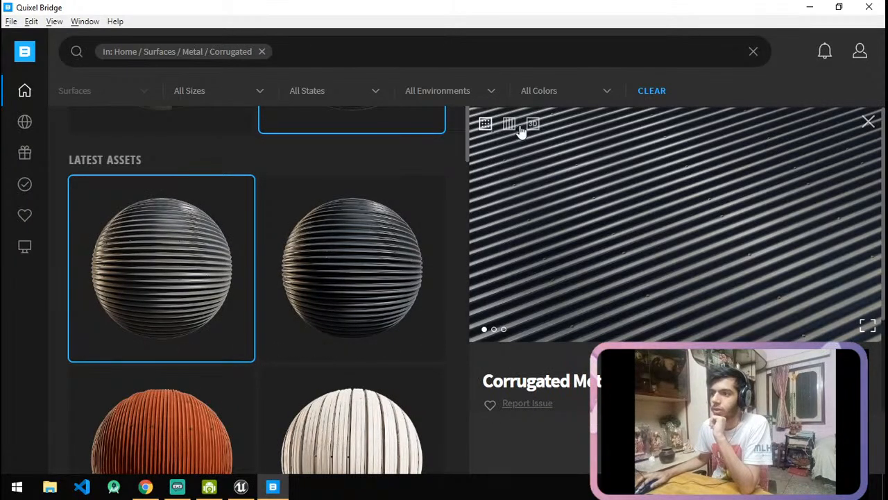
pyautogui.click(531, 126)
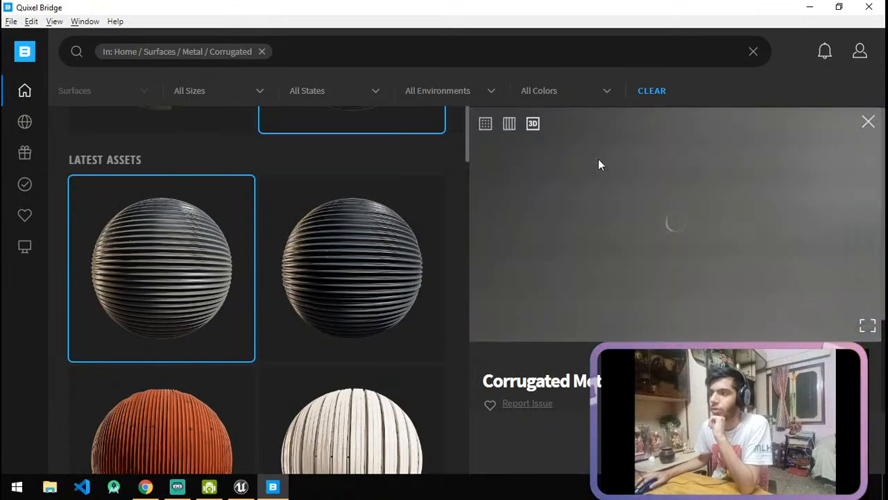
pyautogui.moveTo(644, 216); pyautogui.dragTo(536, 210)
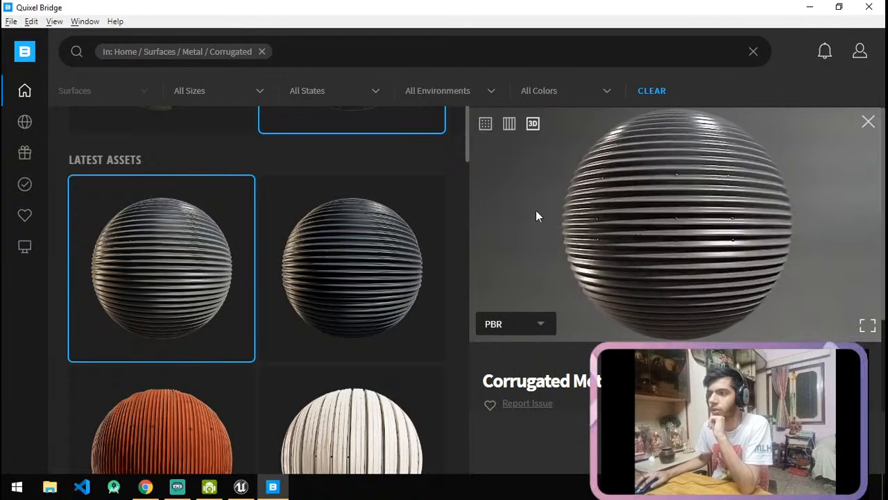
pyautogui.click(538, 324)
pyautogui.click(540, 326)
# Review the texture maps in the corrugated metal sheet's download settings and download the asset.
pyautogui.scroll(-4, 540, 326)
pyautogui.click(782, 195)
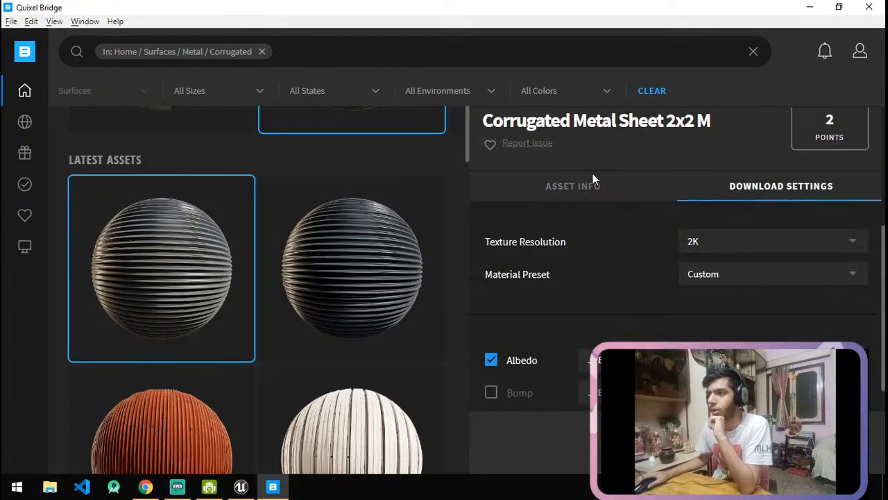
pyautogui.scroll(-3, 624, 212)
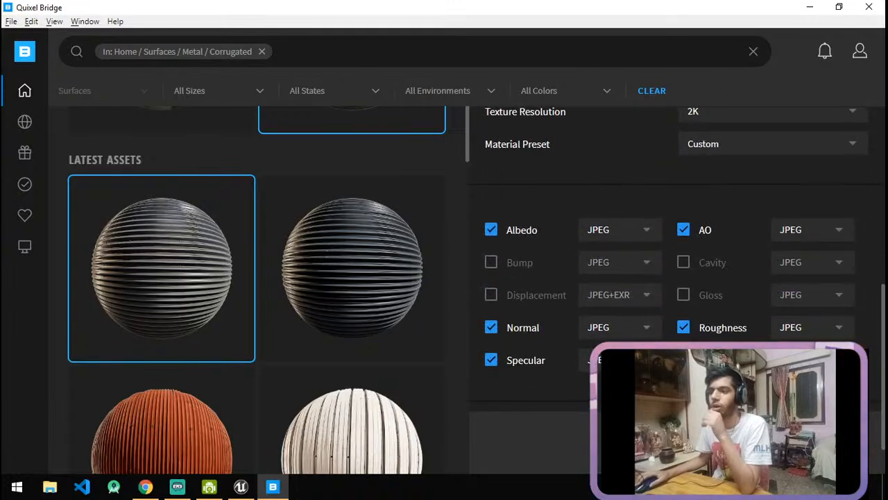
pyautogui.click(809, 442)
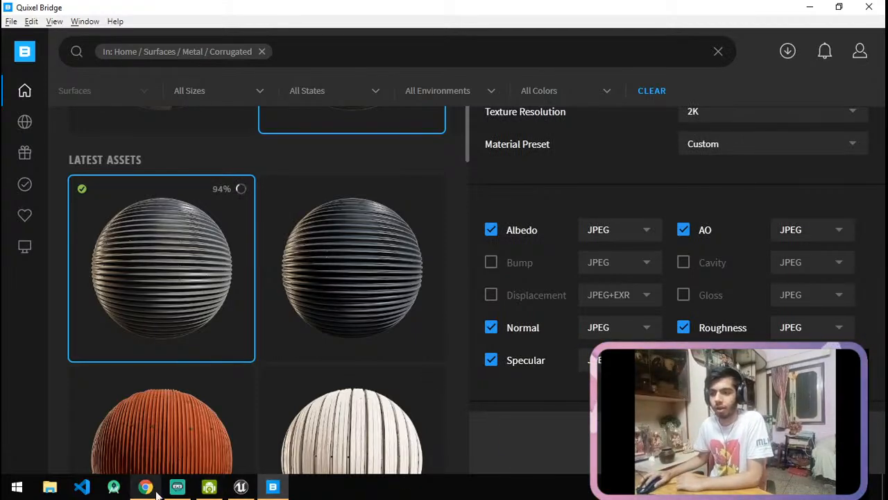
# Check the live stream in Streamlabs OBS and YouTube Studio, and view the sci-fi corridor reference image in Chrome.
pyautogui.click(177, 486)
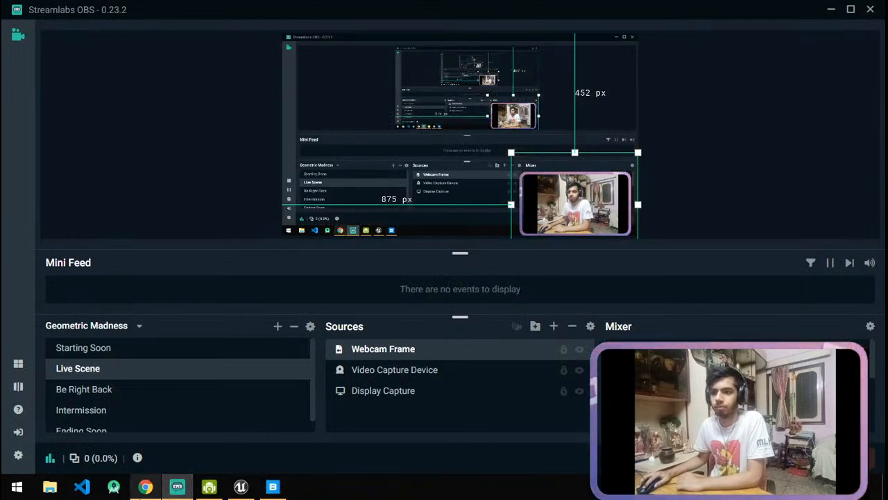
pyautogui.moveTo(145, 486)
pyautogui.click(146, 434)
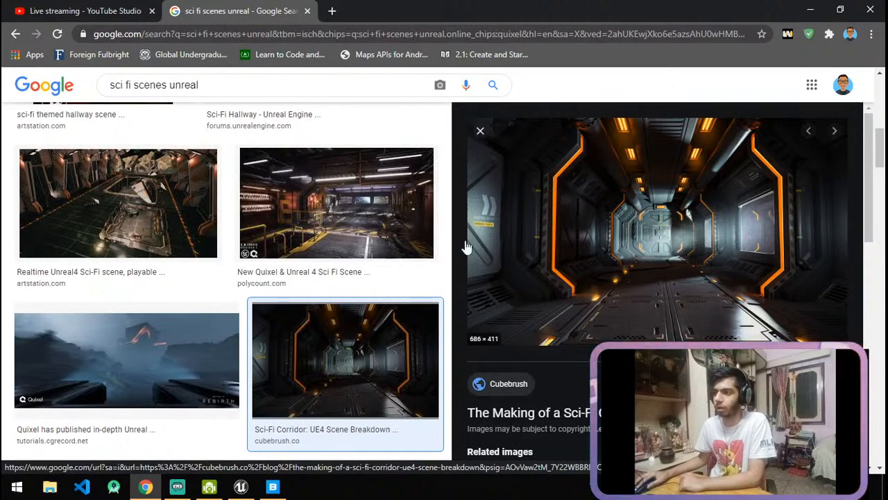
pyautogui.click(88, 7)
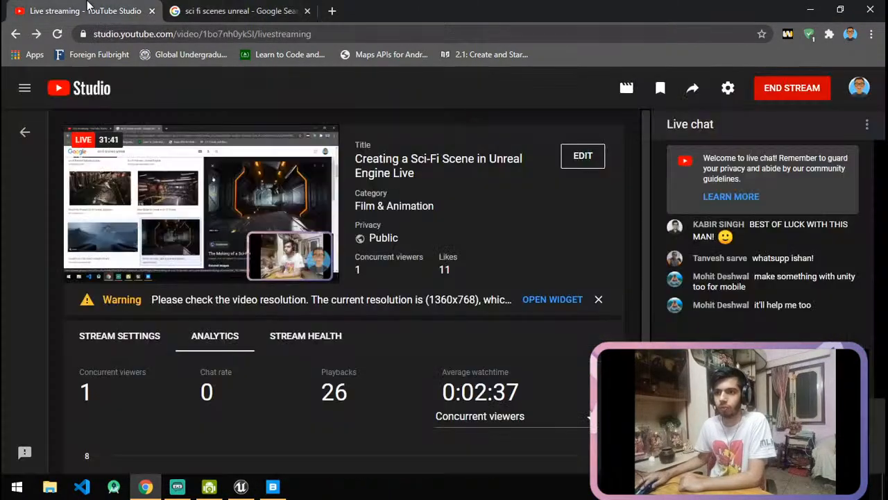
pyautogui.click(209, 9)
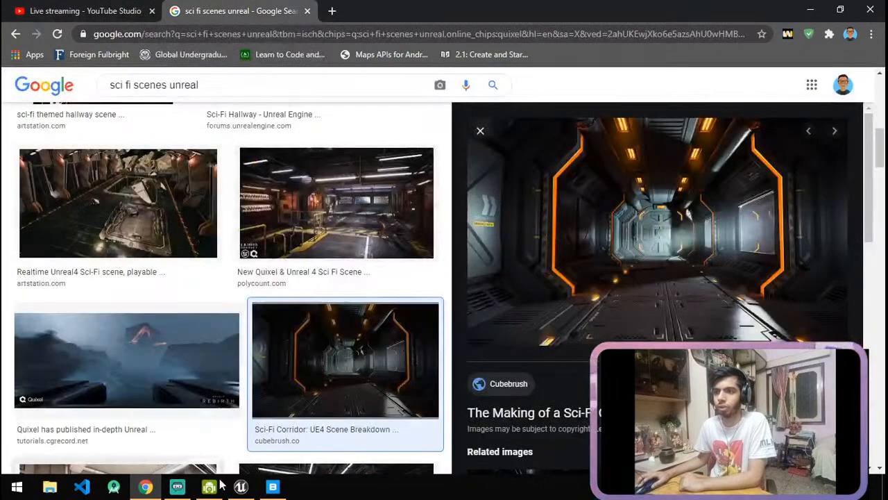
# Switch to Unreal Editor and save the Wall blueprint.
pyautogui.click(241, 486)
pyautogui.moveTo(387, 269); pyautogui.dragTo(326, 271, button='right')
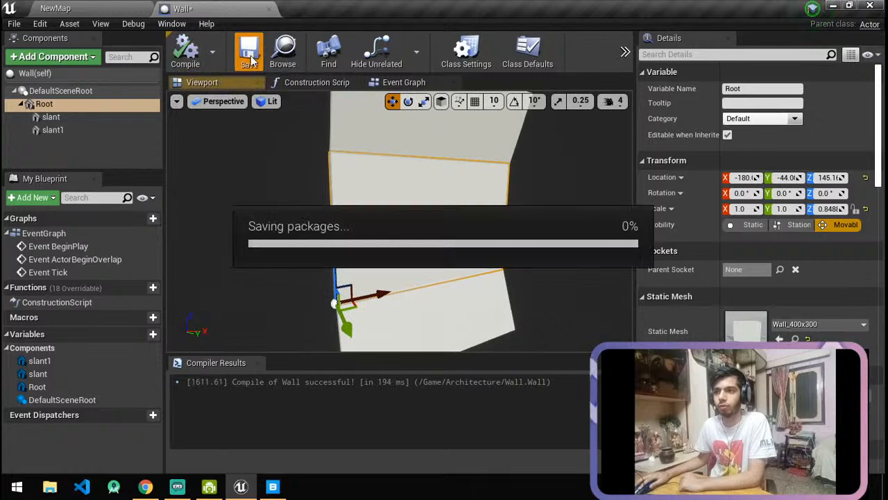
# Switch back to Quixel Bridge, export the downloaded corrugated metal sheet to Unreal Engine and dismiss the export notification.
pyautogui.click(273, 486)
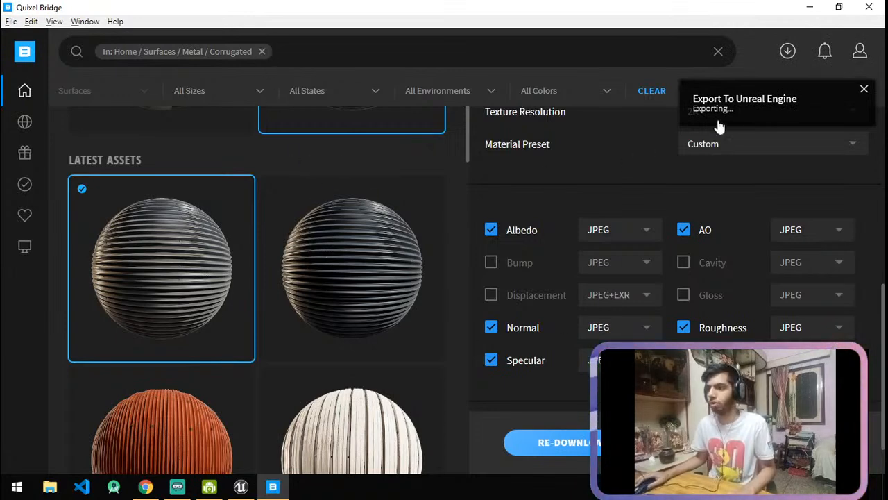
pyautogui.click(239, 323)
pyautogui.scroll(1, 514, 289)
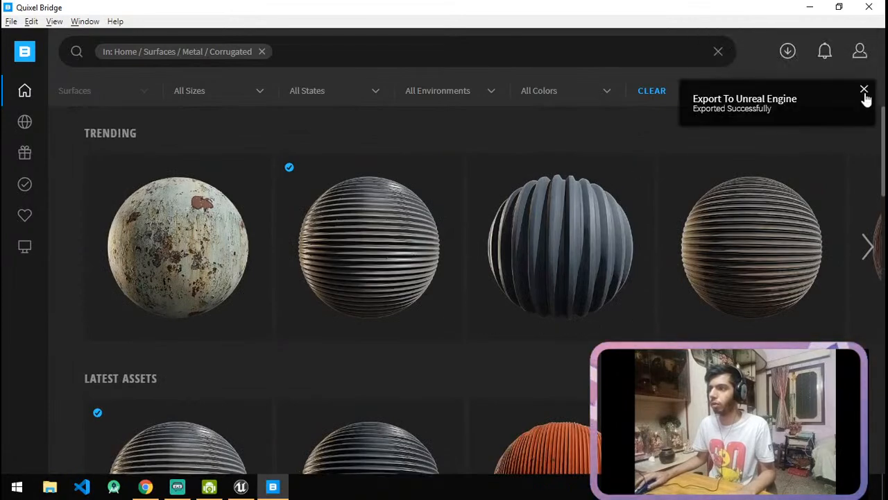
pyautogui.click(864, 91)
pyautogui.scroll(-2, 345, 257)
pyautogui.scroll(2, 347, 275)
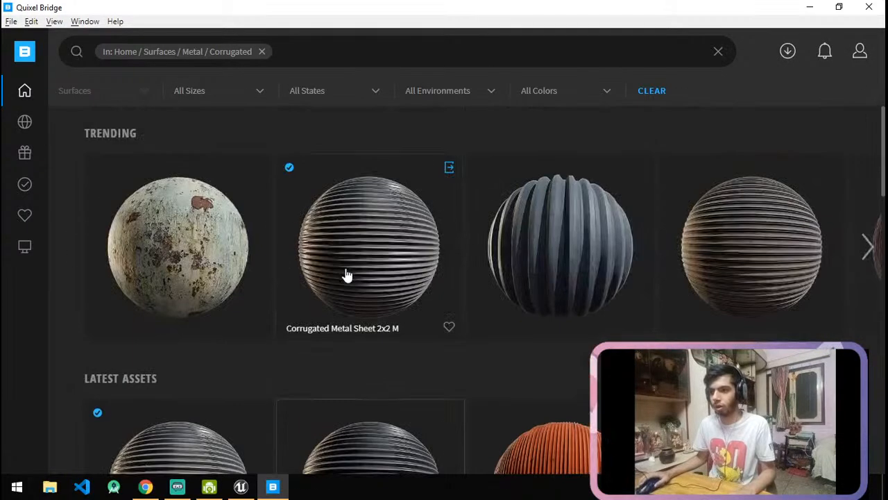
pyautogui.scroll(-2, 263, 234)
pyautogui.scroll(2, 264, 234)
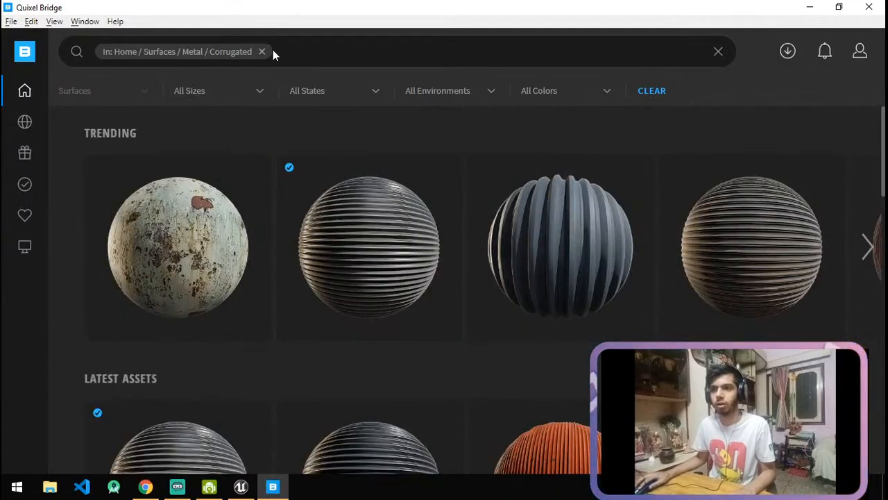
# Clear the Corrugated category and the Metal search term from the asset search, keeping the Surfaces type filter.
pyautogui.click(273, 52)
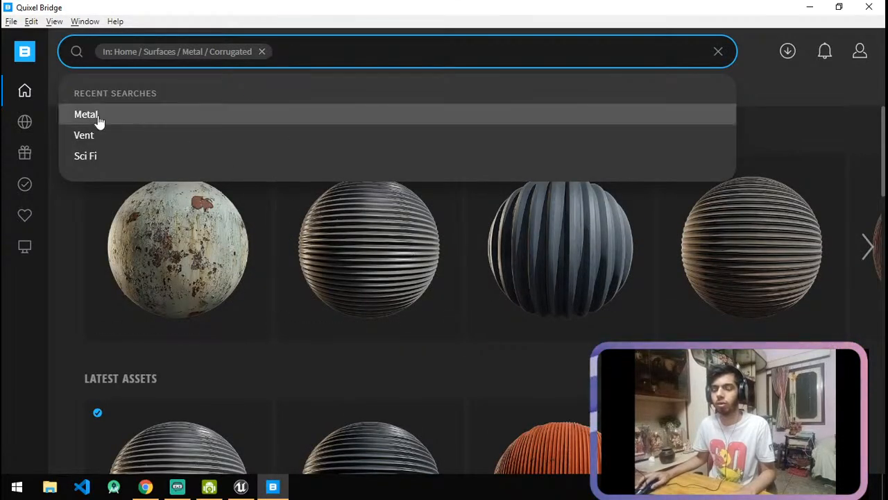
pyautogui.click(99, 122)
pyautogui.click(262, 51)
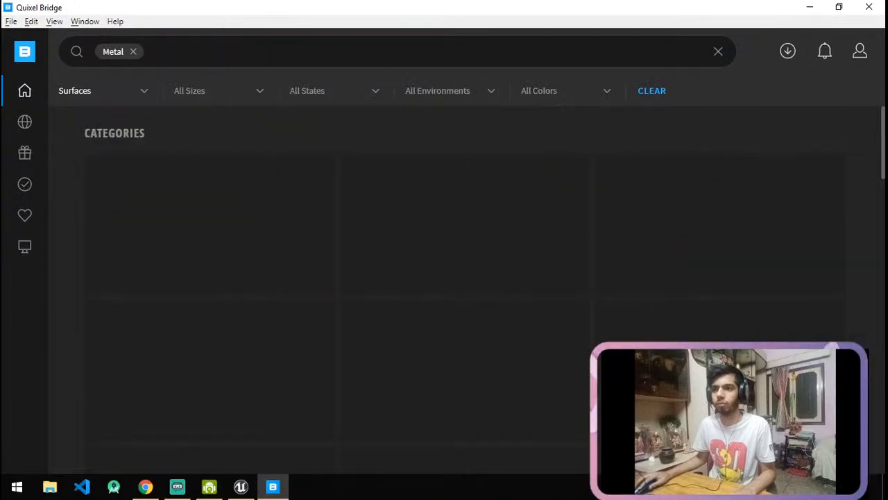
pyautogui.click(134, 52)
pyautogui.click(139, 96)
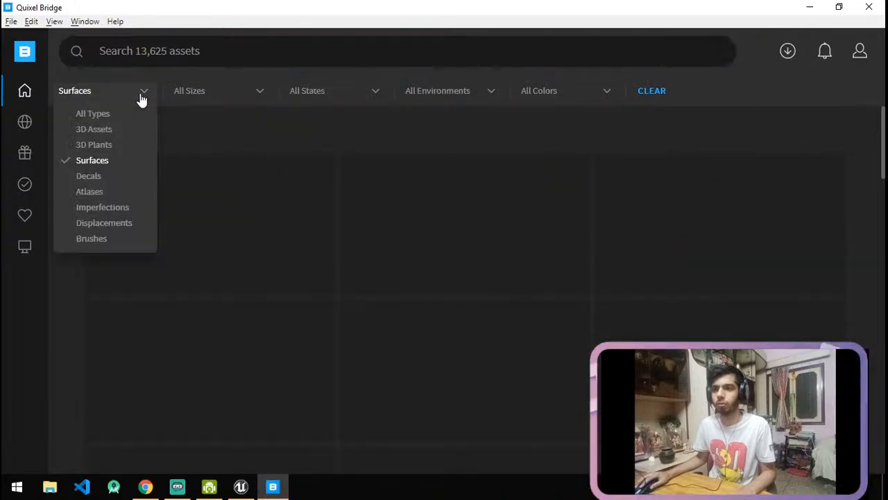
# Look through the surface categories and open the Metal category.
pyautogui.scroll(-8, 476, 224)
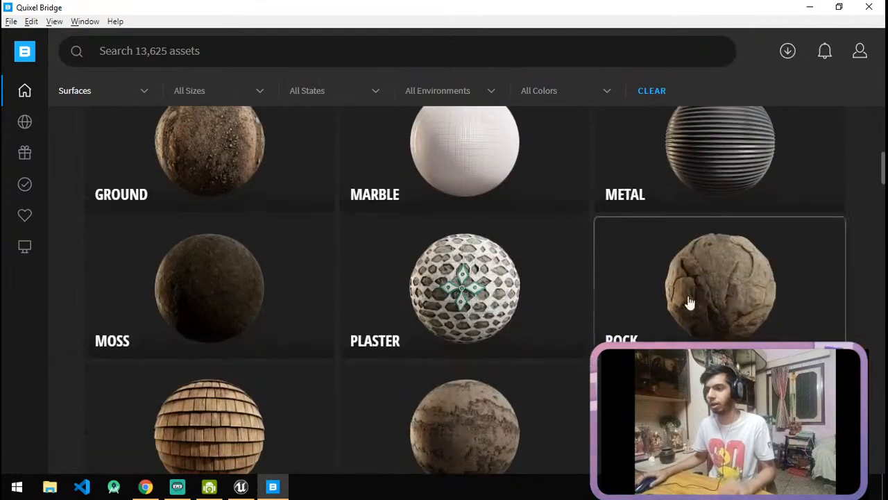
pyautogui.scroll(-5, 583, 266)
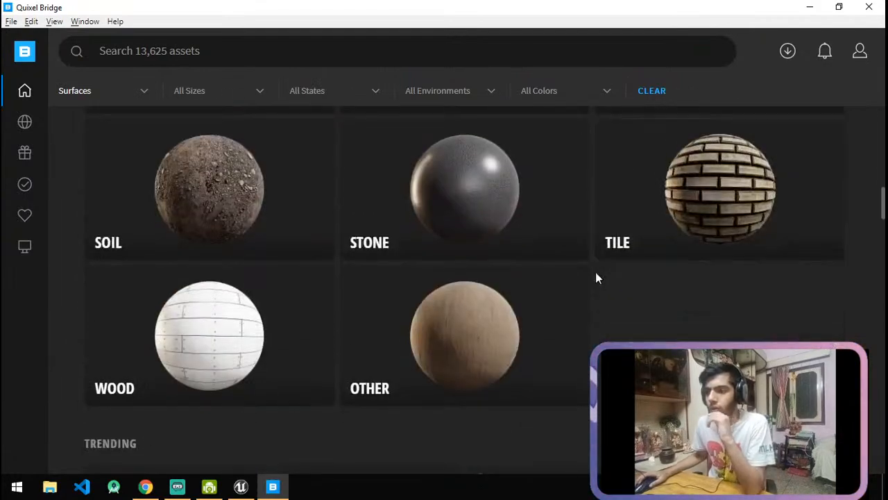
pyautogui.scroll(-4, 591, 283)
pyautogui.scroll(-3, 598, 300)
pyautogui.scroll(15, 597, 301)
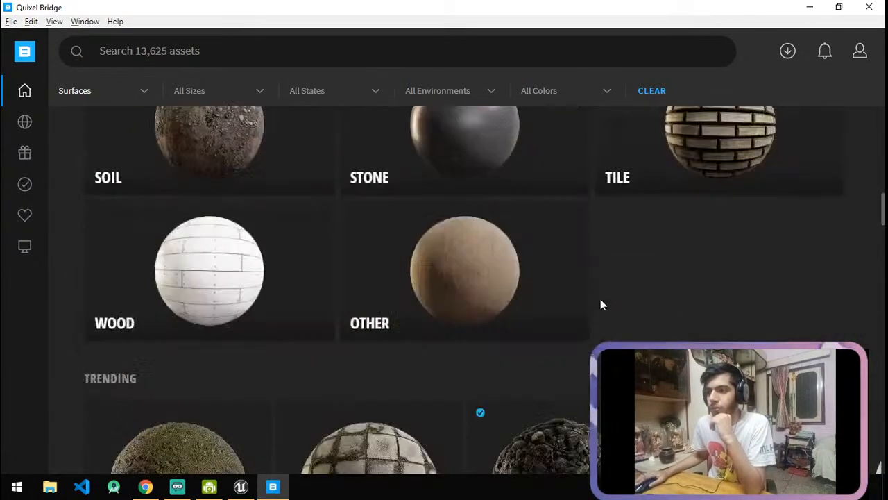
pyautogui.click(720, 322)
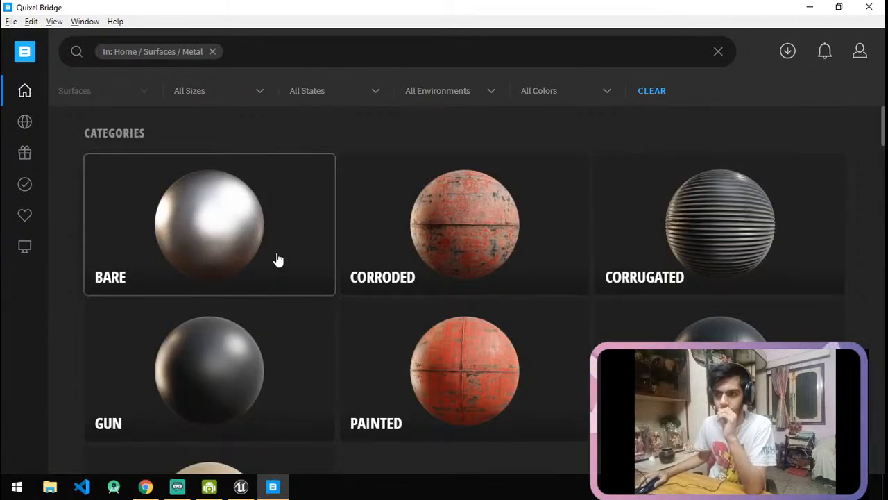
# Look through the trending and latest metal surfaces for a material that suits the sci-fi corridor.
pyautogui.scroll(-6, 278, 259)
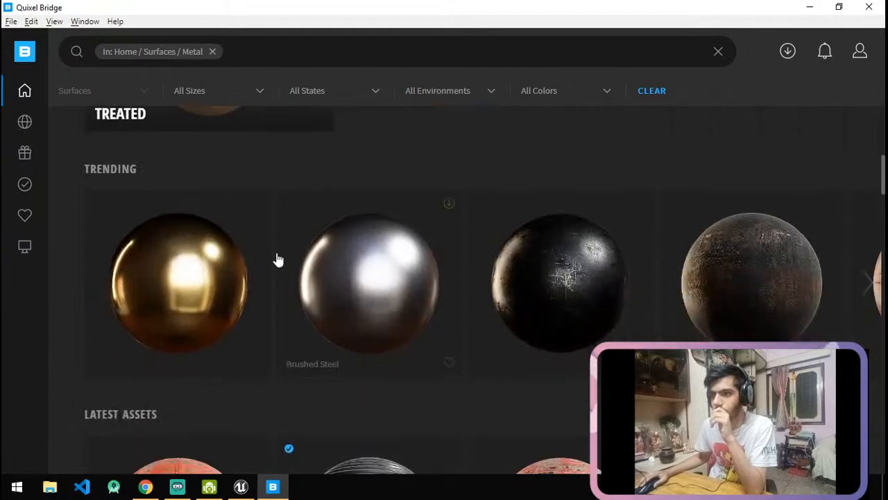
pyautogui.click(867, 295)
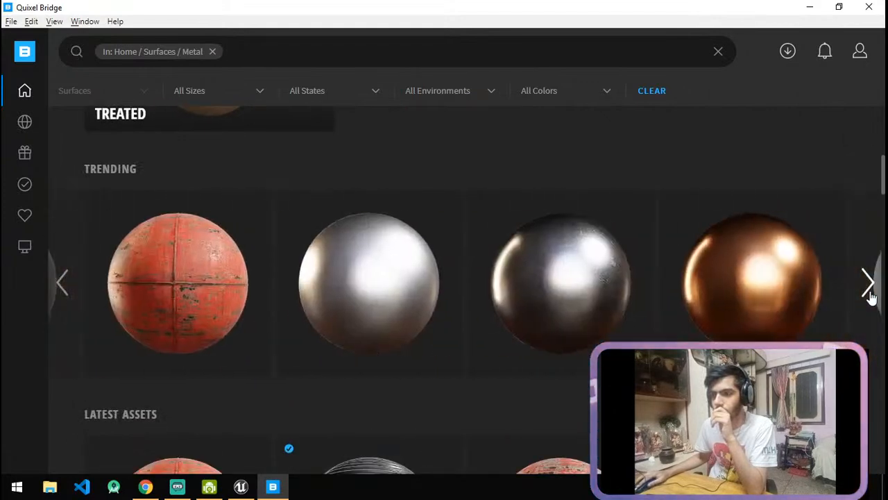
pyautogui.click(871, 297)
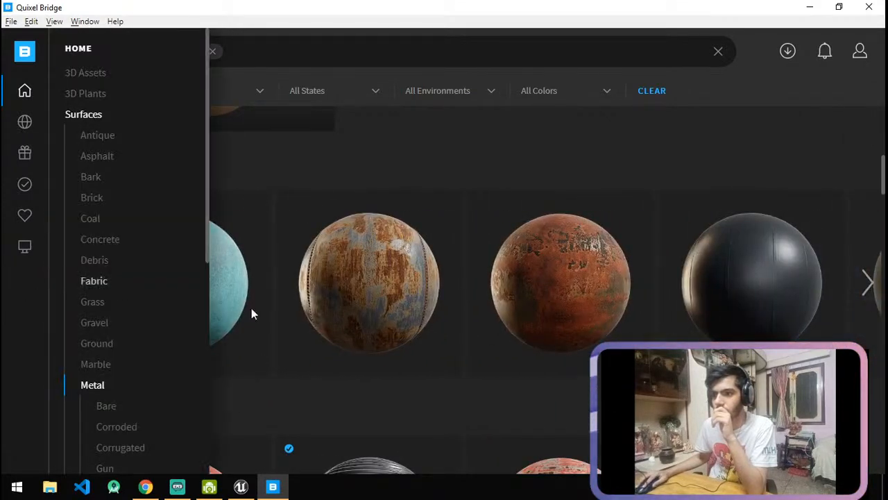
pyautogui.scroll(-4, 350, 388)
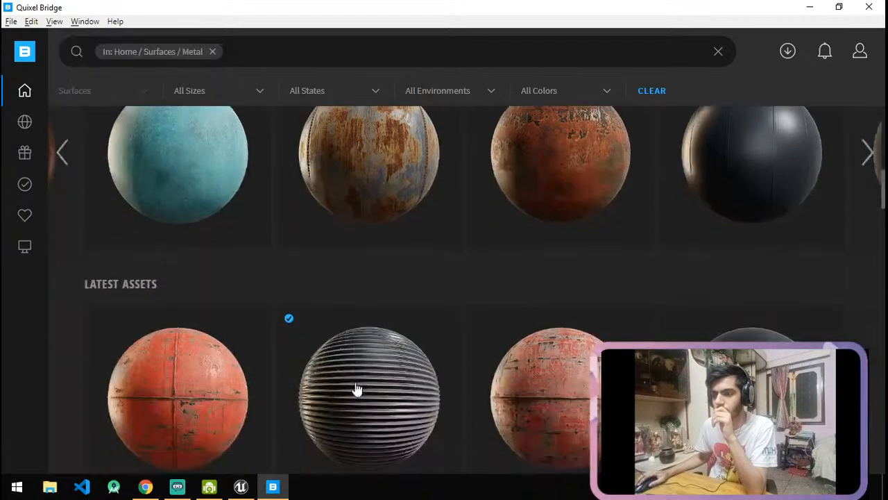
pyautogui.scroll(-3, 368, 387)
pyautogui.scroll(4, 375, 385)
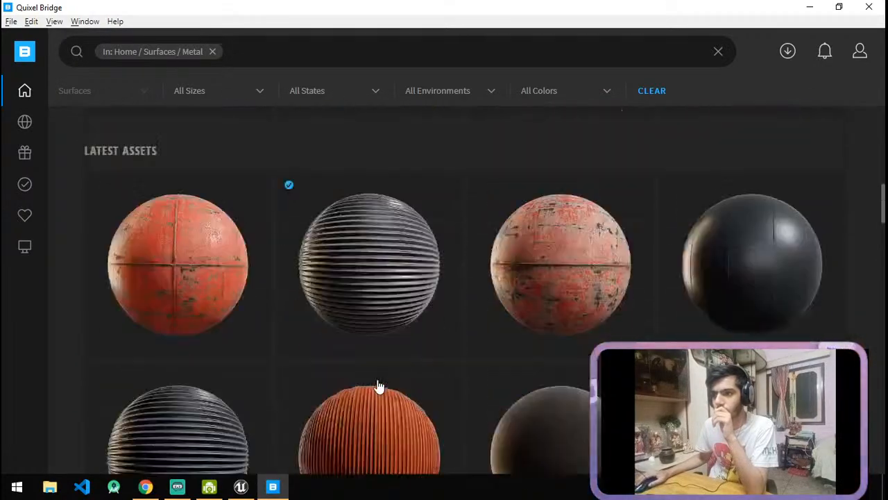
pyautogui.scroll(-10, 370, 373)
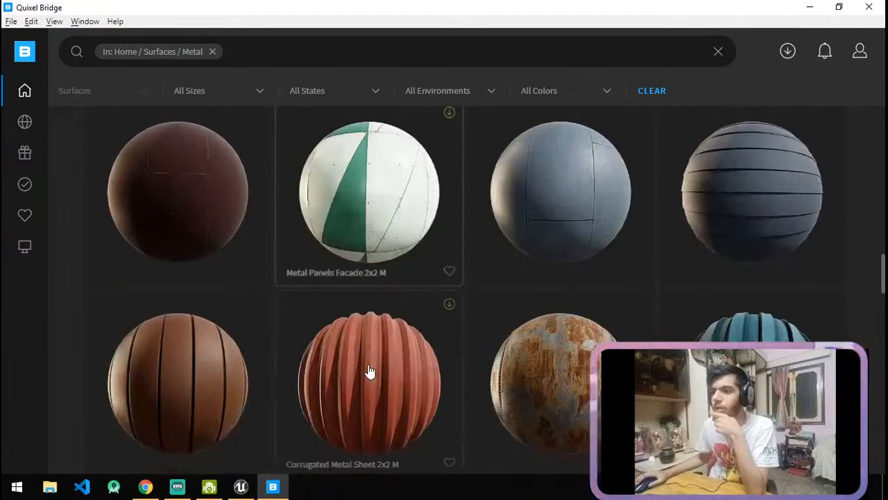
pyautogui.scroll(-6, 369, 372)
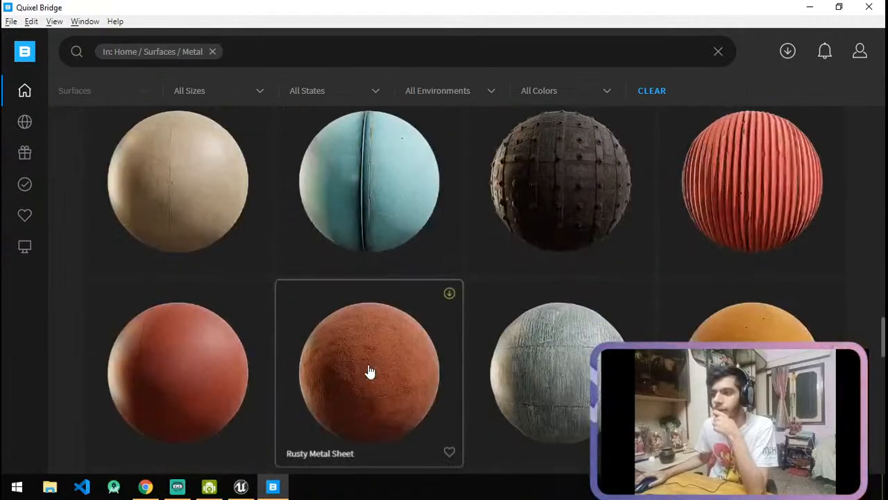
pyautogui.scroll(-8, 370, 373)
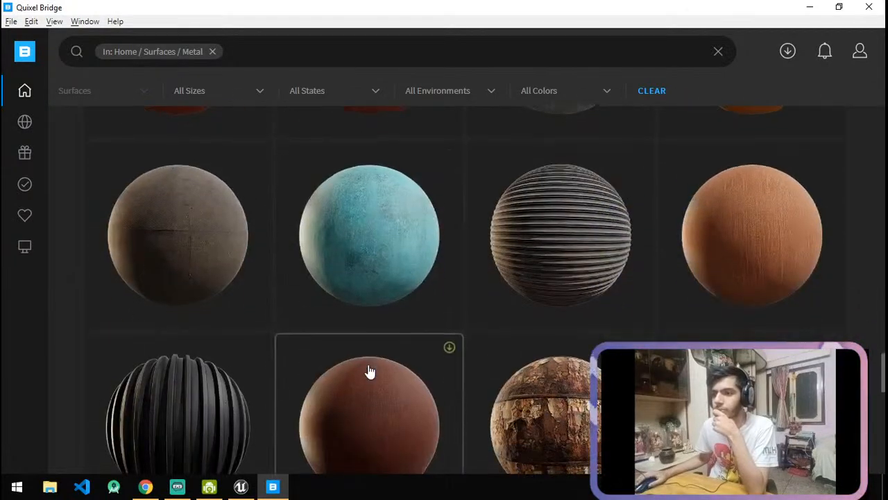
pyautogui.scroll(-8, 370, 372)
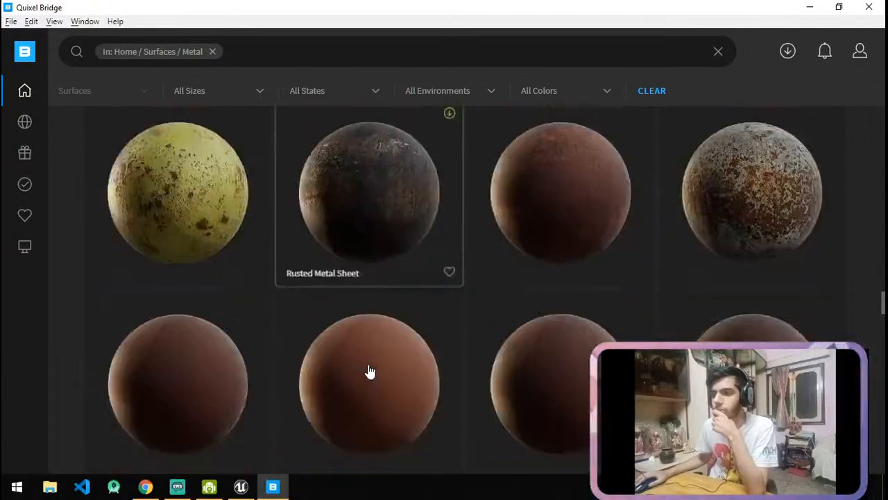
pyautogui.scroll(-10, 370, 373)
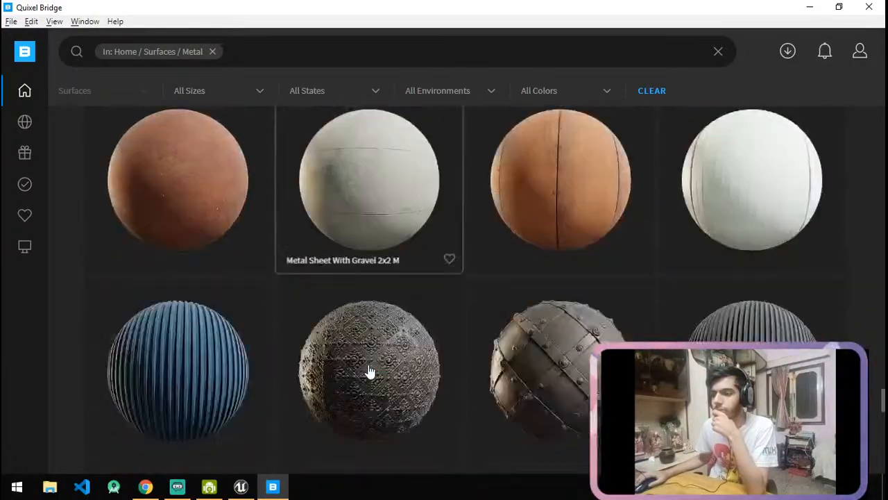
pyautogui.scroll(-3, 369, 373)
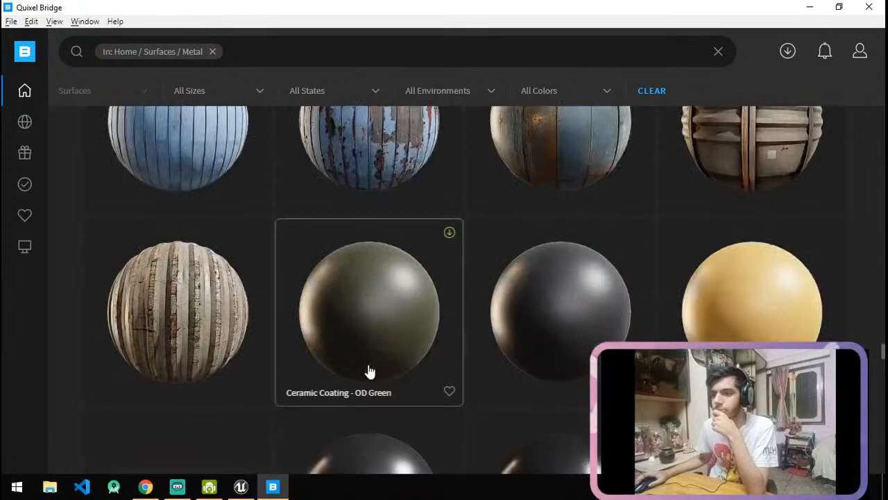
pyautogui.scroll(-10, 370, 372)
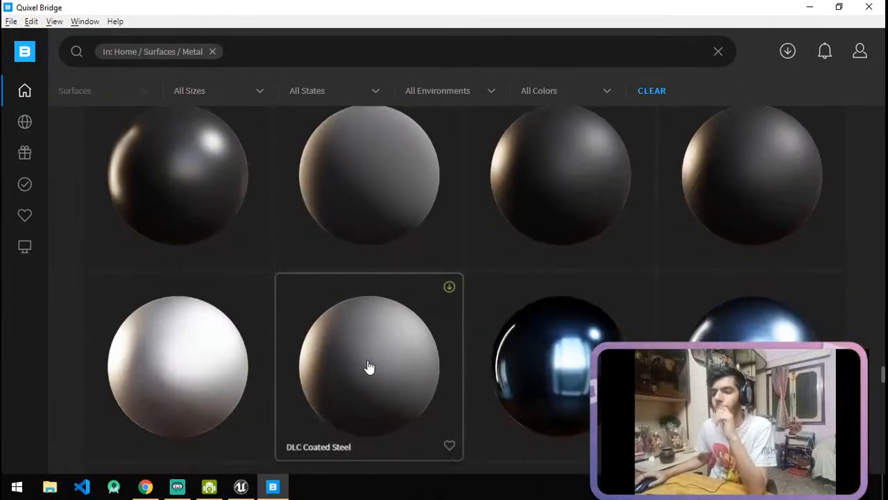
pyautogui.scroll(-10, 370, 366)
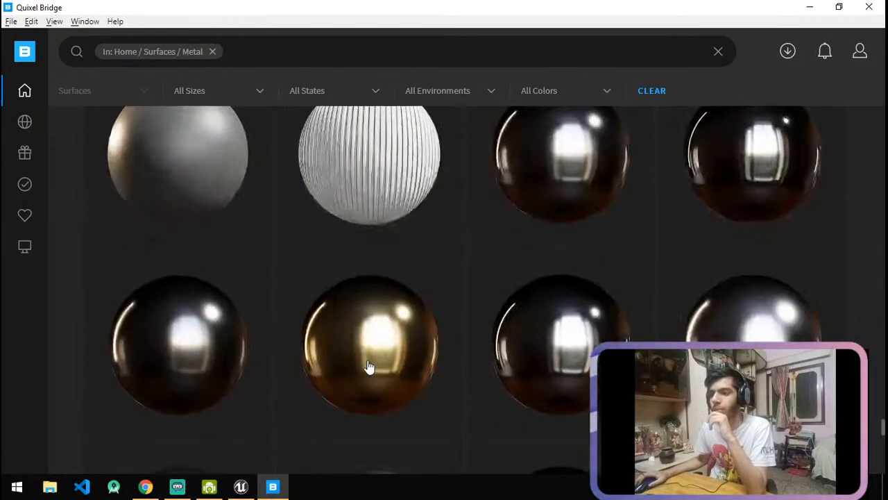
pyautogui.scroll(3, 369, 366)
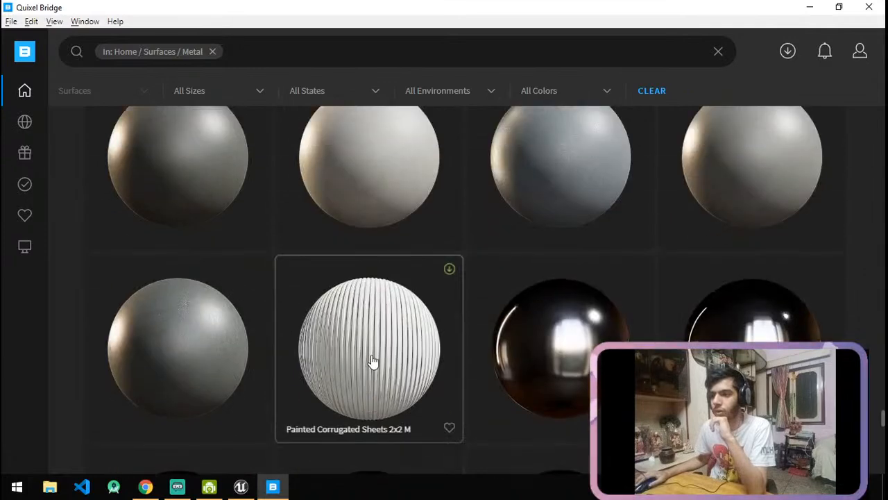
pyautogui.scroll(-6, 373, 362)
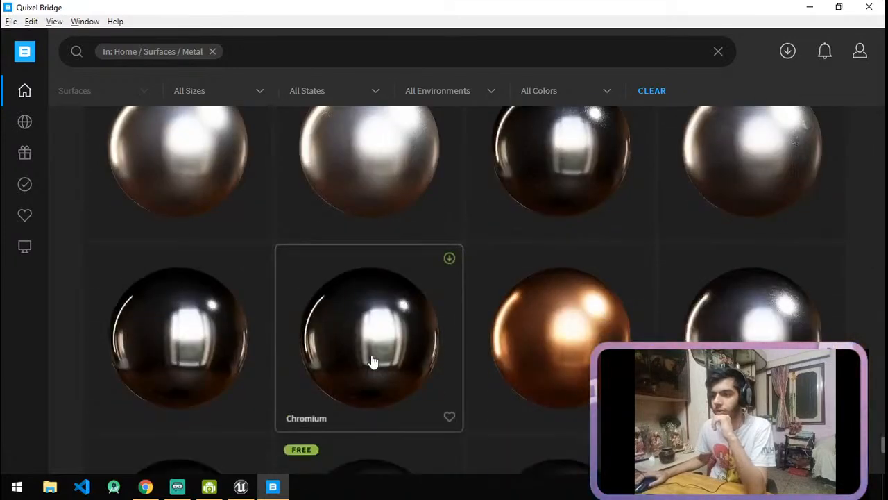
pyautogui.scroll(2, 373, 362)
pyautogui.scroll(-5, 372, 361)
pyautogui.scroll(-3, 373, 361)
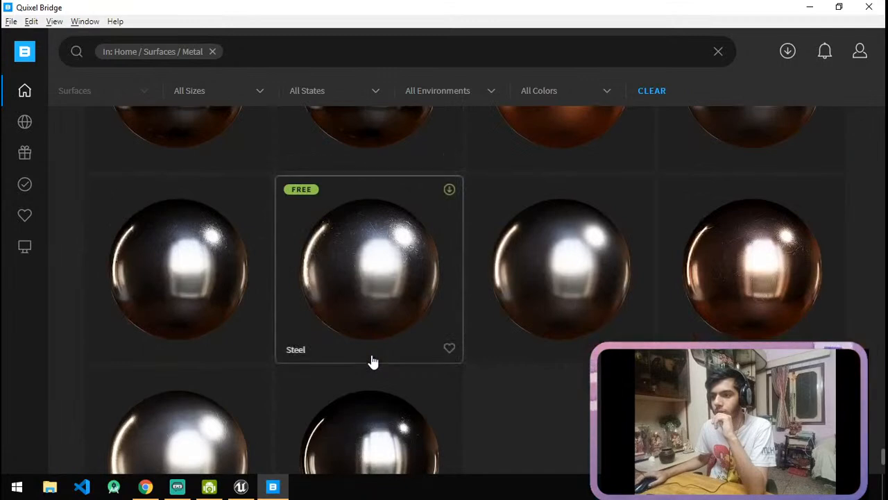
pyautogui.scroll(-3, 373, 361)
pyautogui.scroll(-6, 373, 362)
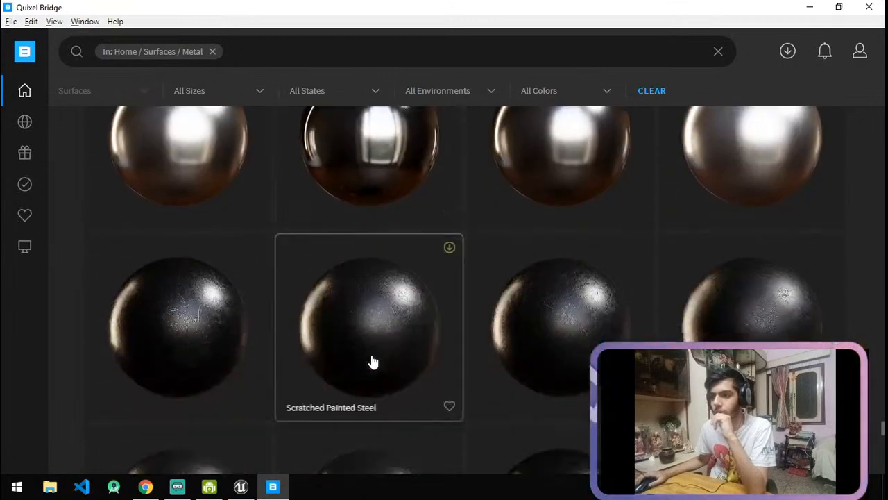
pyautogui.scroll(1, 373, 361)
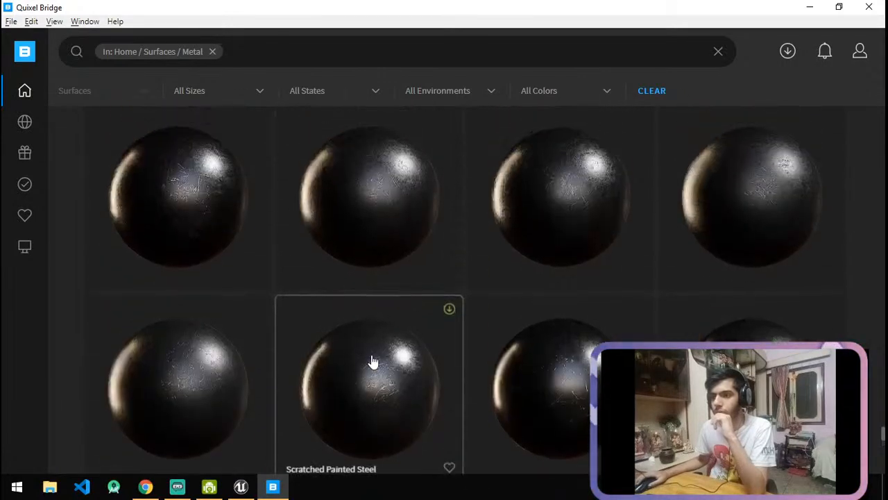
pyautogui.scroll(-4, 372, 362)
pyautogui.scroll(-6, 372, 362)
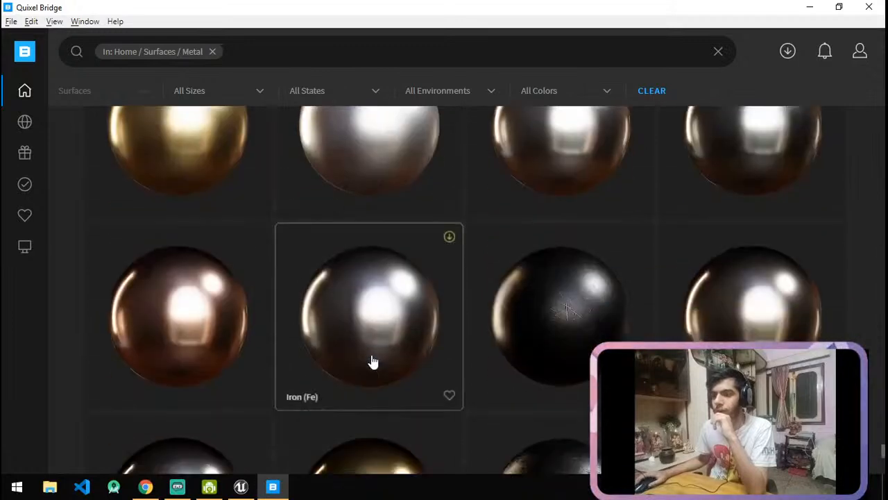
pyautogui.scroll(-4, 549, 389)
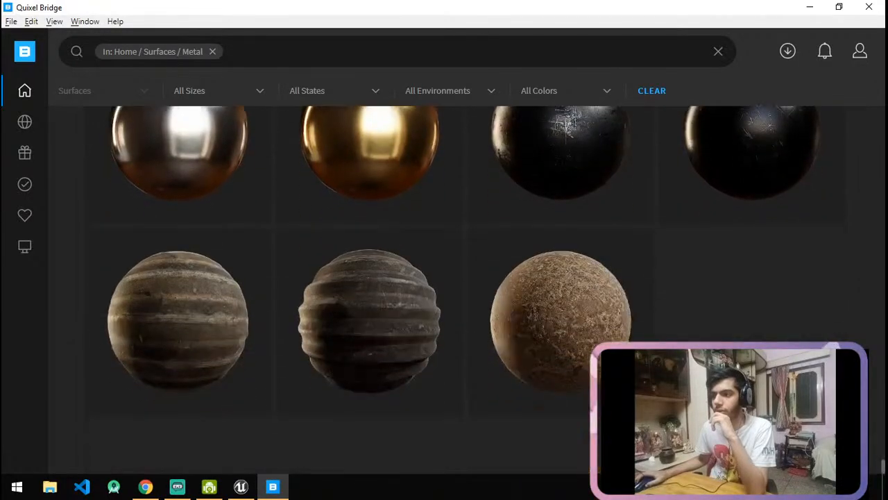
pyautogui.scroll(1, 778, 230)
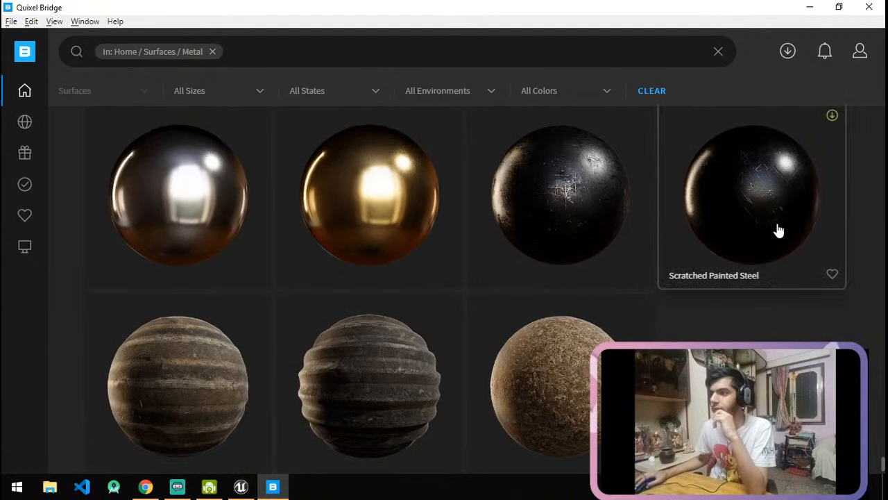
# Switch to Unreal Editor and assign the Corrugated_Metal_Sheet_2x2_M_00_inst material to the slant1 component in the Wall blueprint.
pyautogui.click(249, 488)
pyautogui.click(181, 8)
pyautogui.click(33, 7)
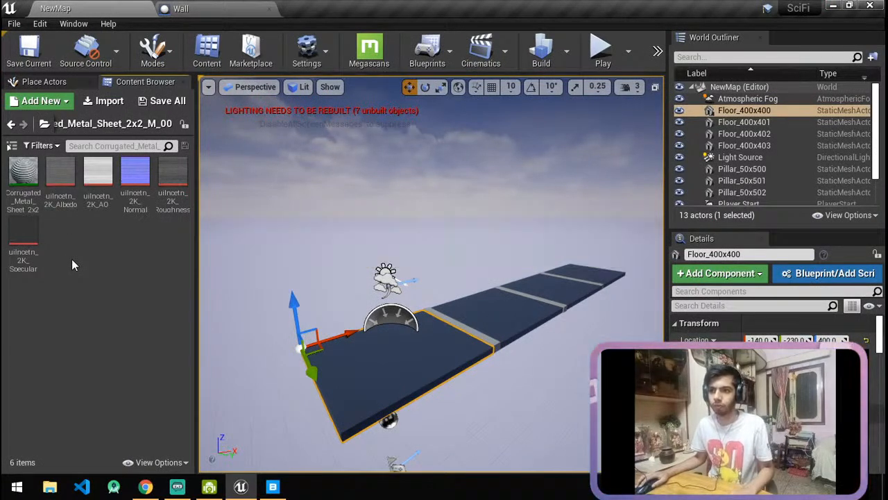
pyautogui.click(25, 174)
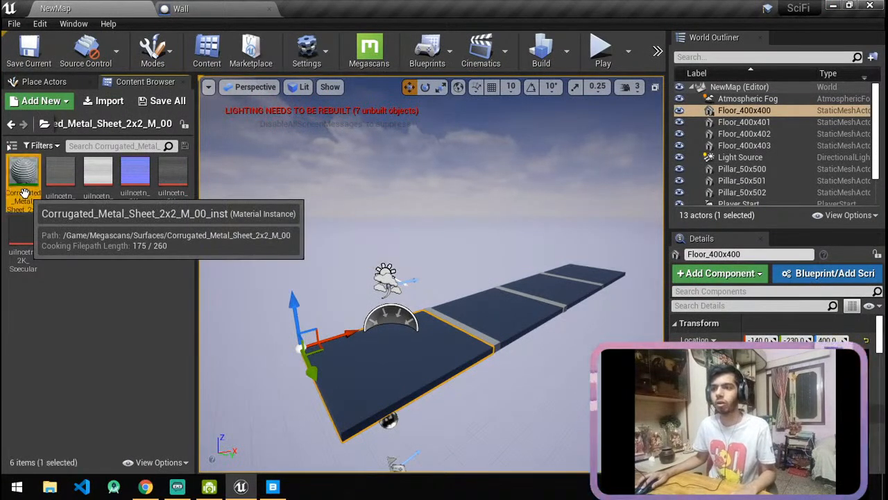
pyautogui.click(180, 9)
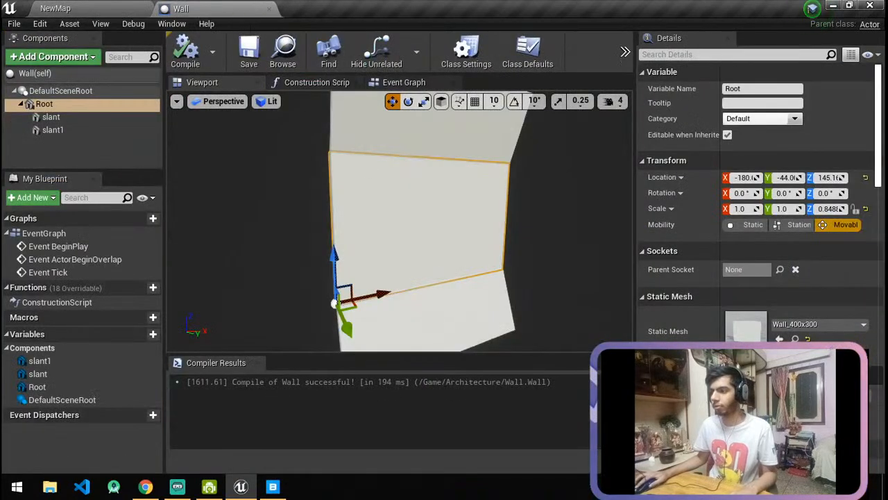
pyautogui.click(442, 320)
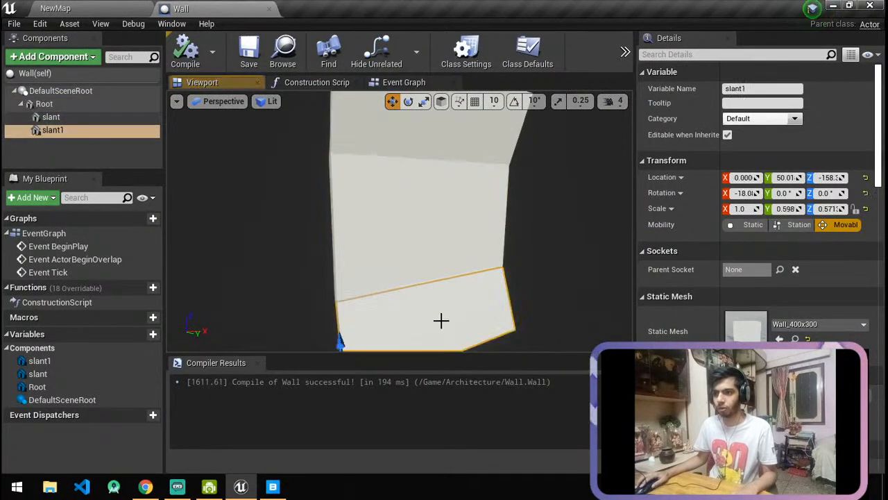
pyautogui.click(778, 407)
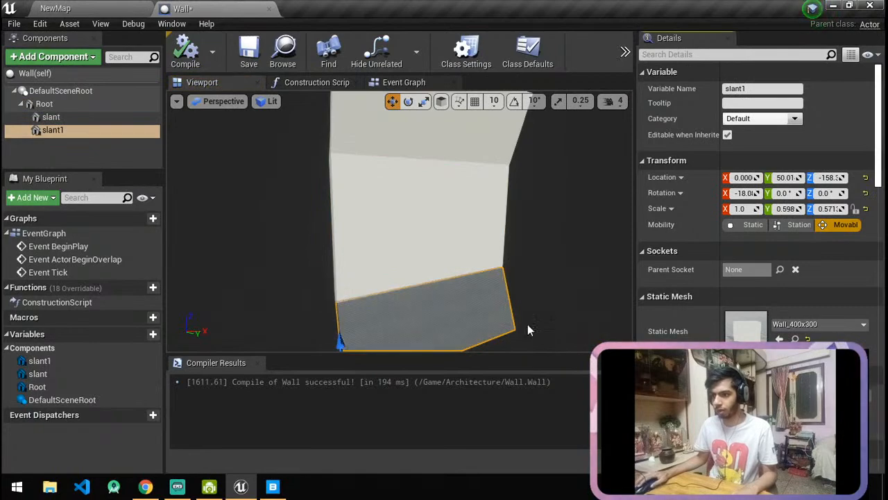
# Examine the corrugated metal up close on the slant1 panel and review the component's mesh and material properties.
pyautogui.scroll(10, 527, 330)
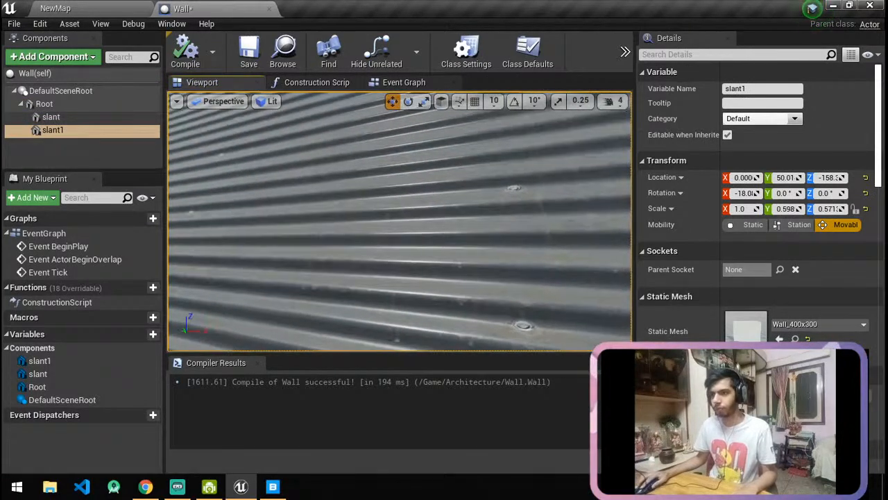
pyautogui.scroll(-10, 528, 331)
pyautogui.moveTo(527, 330); pyautogui.dragTo(451, 243, button='right')
pyautogui.scroll(-5, 760, 243)
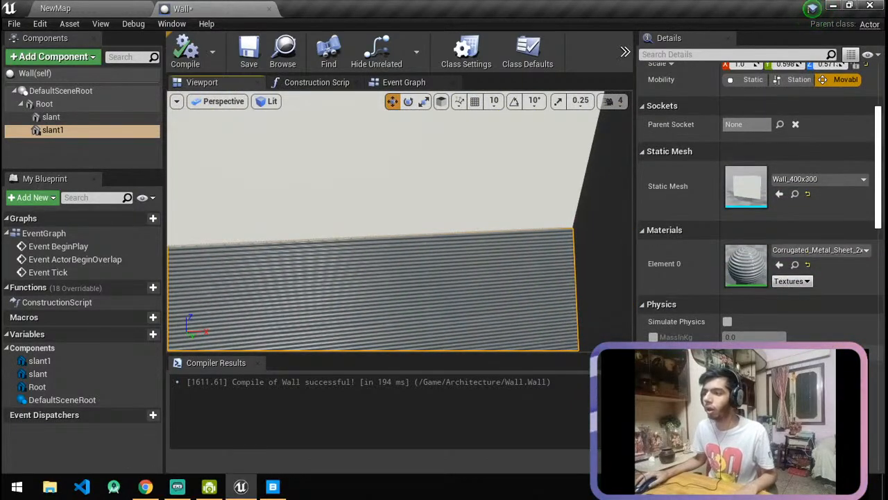
pyautogui.scroll(-5, 760, 243)
pyautogui.scroll(6, 760, 242)
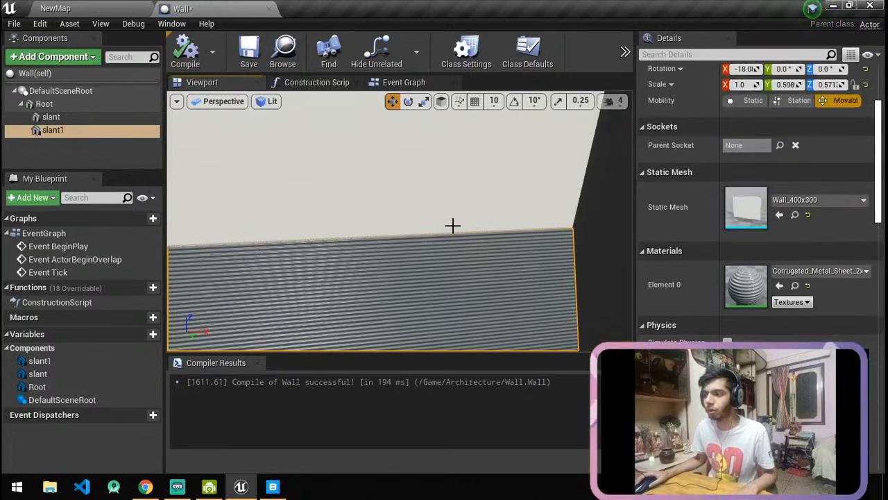
# Open the corrugated metal sheet material instance, enable the Min and Max Roughness overrides and set Min Roughness to 0.314286.
pyautogui.click(79, 6)
pyautogui.doubleClick(23, 179)
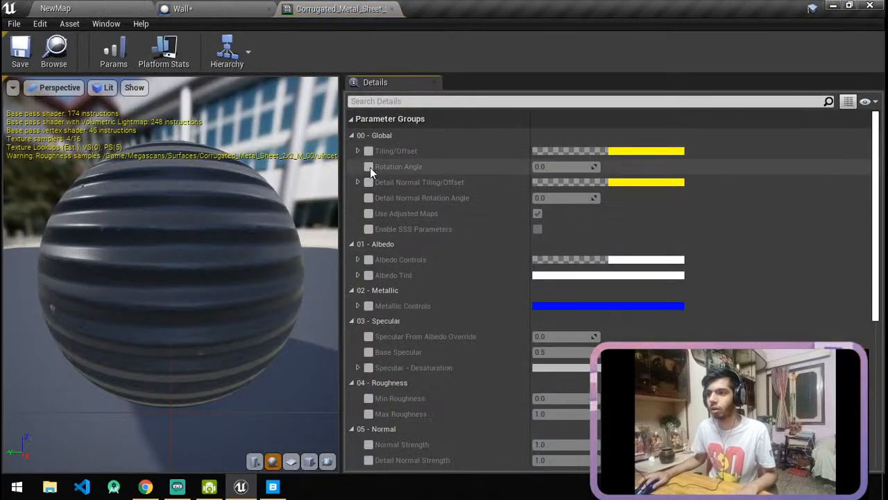
pyautogui.scroll(-2, 383, 268)
pyautogui.scroll(-5, 382, 265)
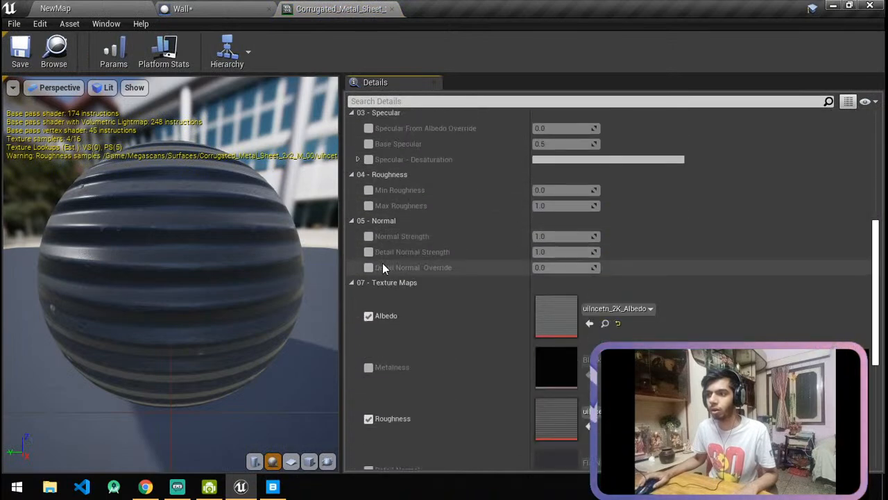
pyautogui.click(370, 192)
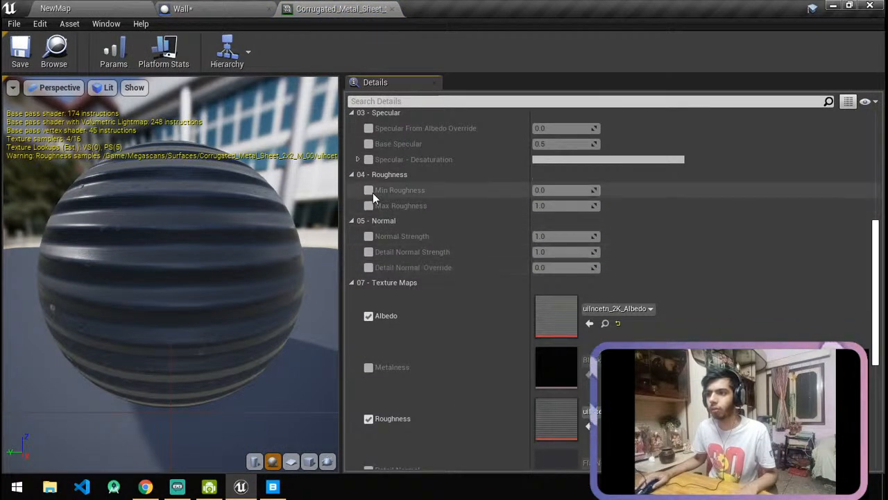
pyautogui.click(371, 205)
pyautogui.moveTo(597, 189); pyautogui.dragTo(607, 190)
# Examine the corrugated metal instance's albedo, metallic, specular, roughness, normal and texture map parameters.
pyautogui.scroll(-5, 453, 248)
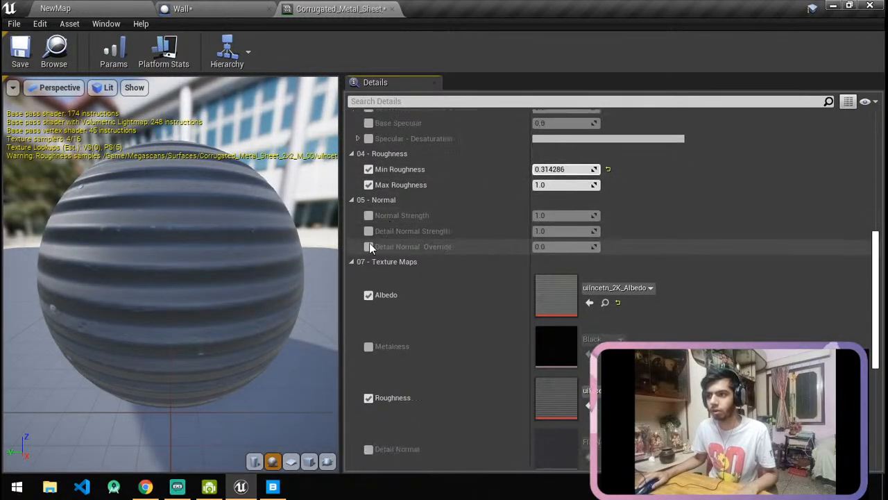
pyautogui.scroll(-4, 431, 267)
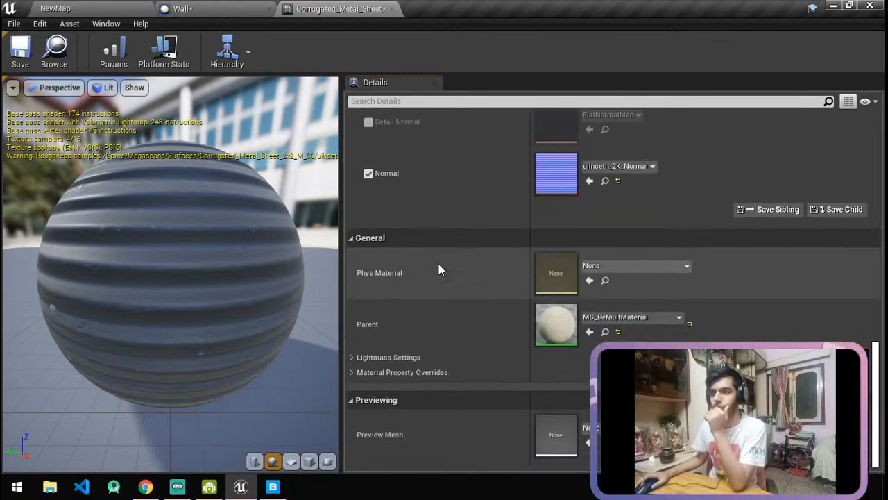
pyautogui.scroll(10, 428, 264)
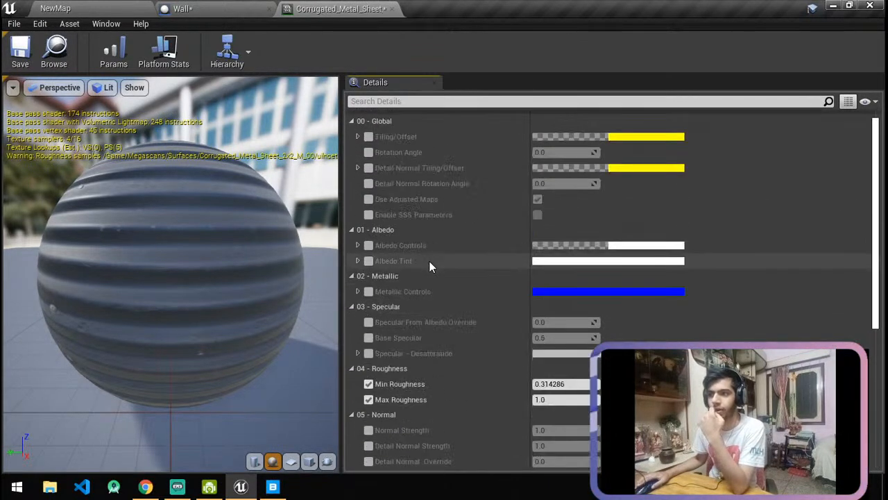
pyautogui.click(368, 292)
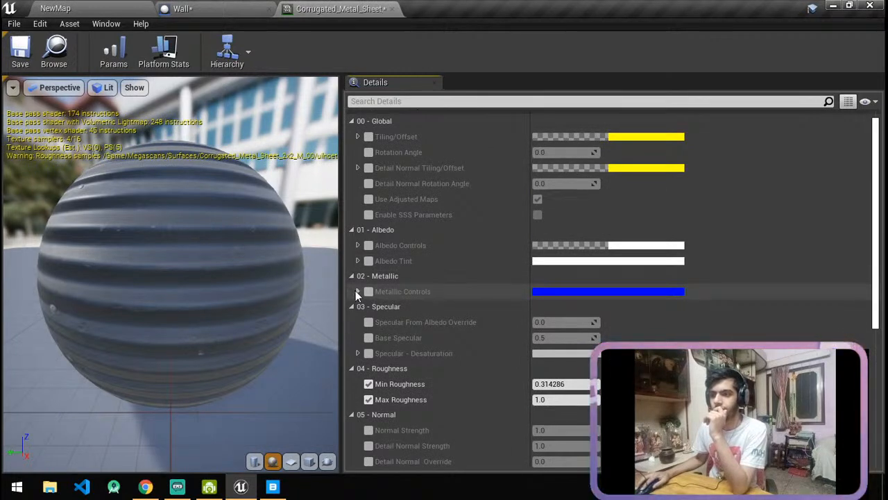
pyautogui.click(356, 291)
pyautogui.click(356, 291)
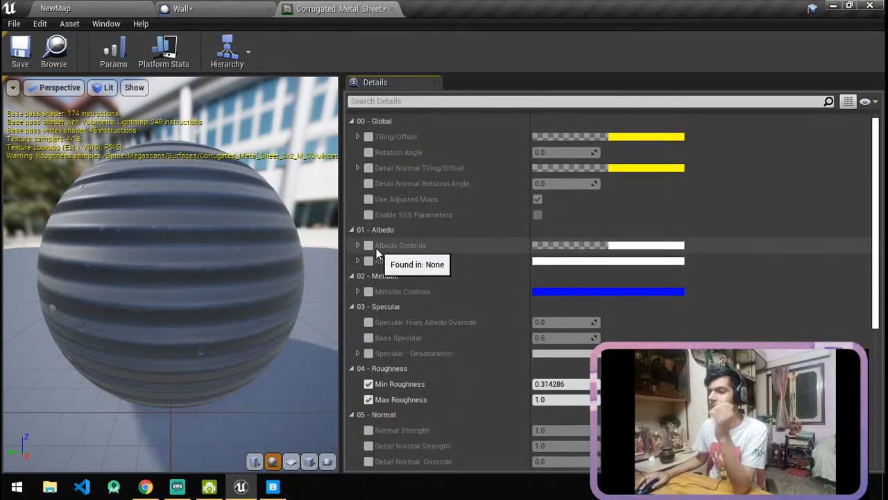
pyautogui.scroll(-3, 403, 211)
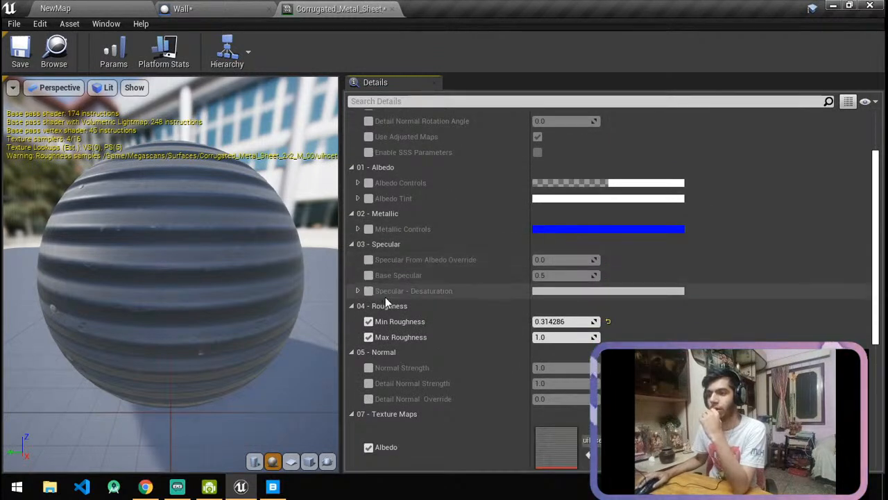
pyautogui.scroll(-3, 391, 316)
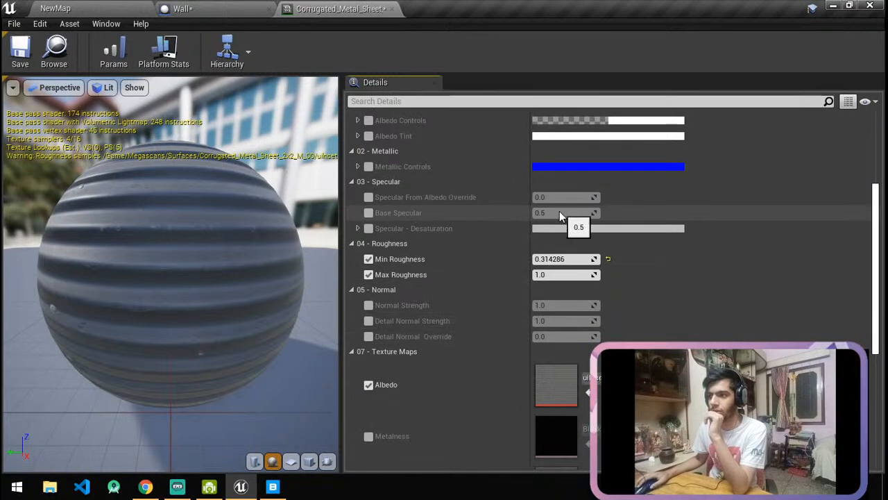
pyautogui.scroll(-3, 559, 212)
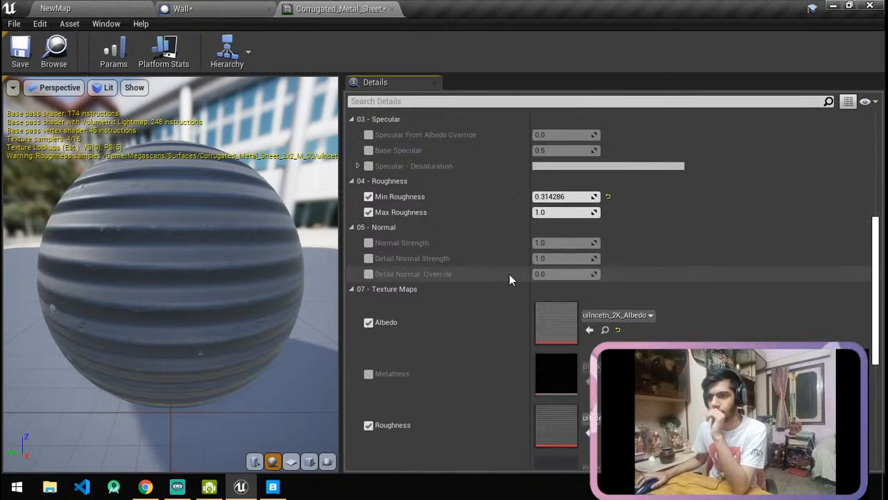
pyautogui.scroll(-5, 509, 274)
pyautogui.scroll(2, 511, 277)
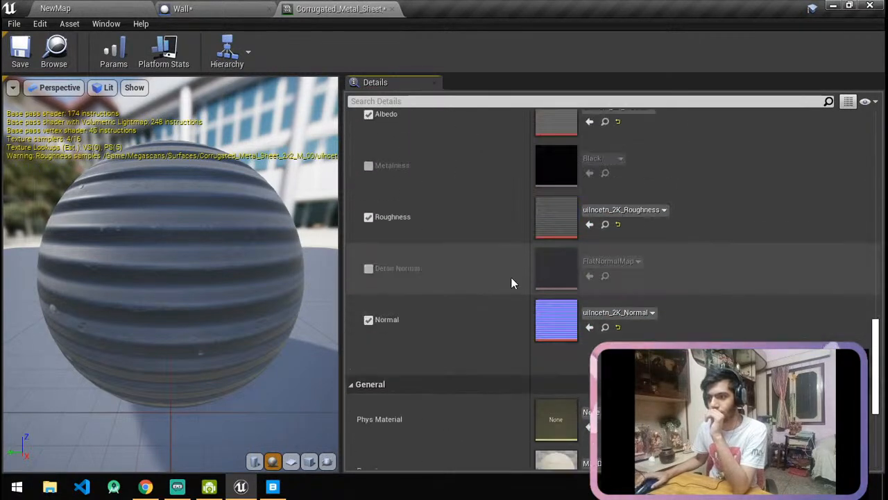
pyautogui.scroll(8, 511, 277)
# Return to the Wall blueprint's slant1 panel, save the blueprint and material instance, and close the instance editor.
pyautogui.click(206, 7)
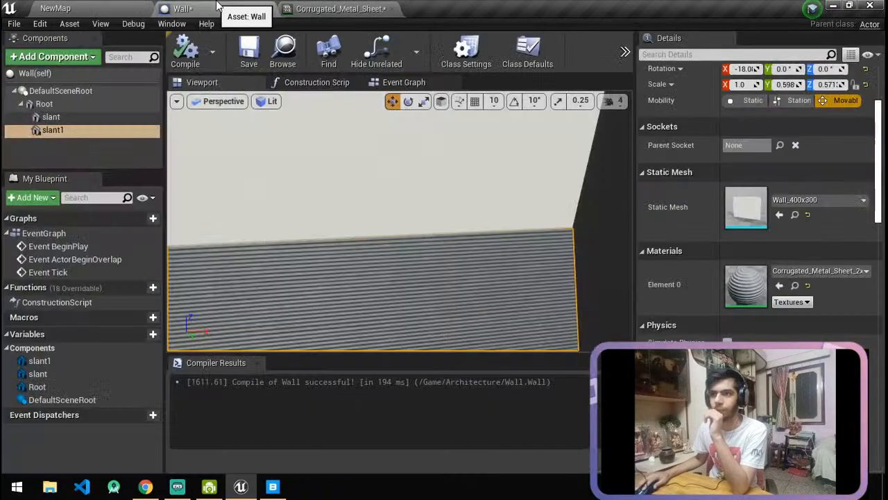
pyautogui.moveTo(454, 280); pyautogui.dragTo(514, 259, button='right')
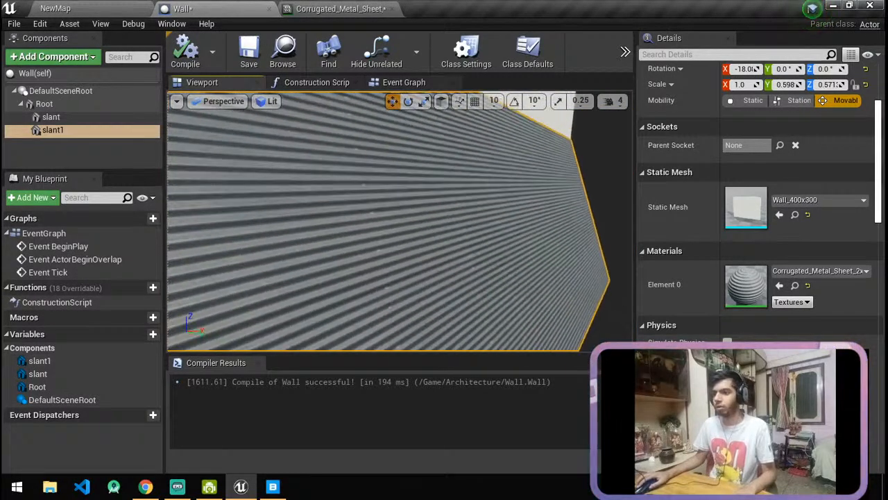
pyautogui.hotkey('ctrl', 's')
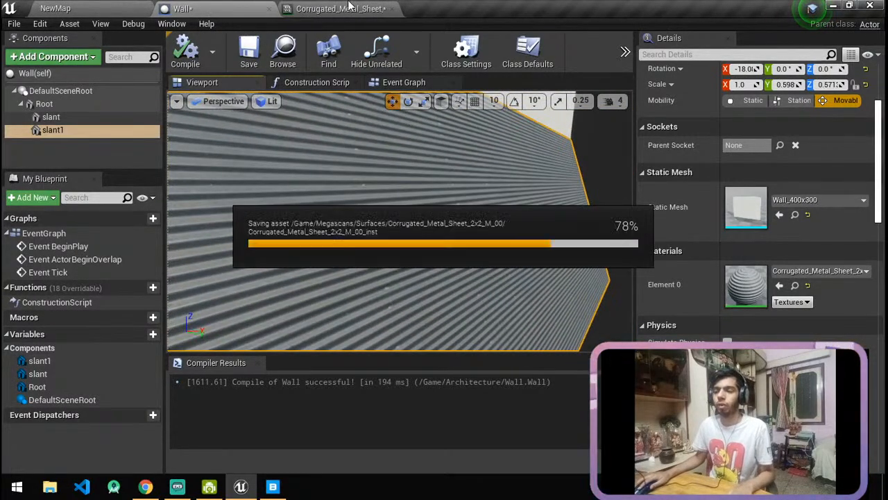
pyautogui.click(340, 9)
pyautogui.click(386, 8)
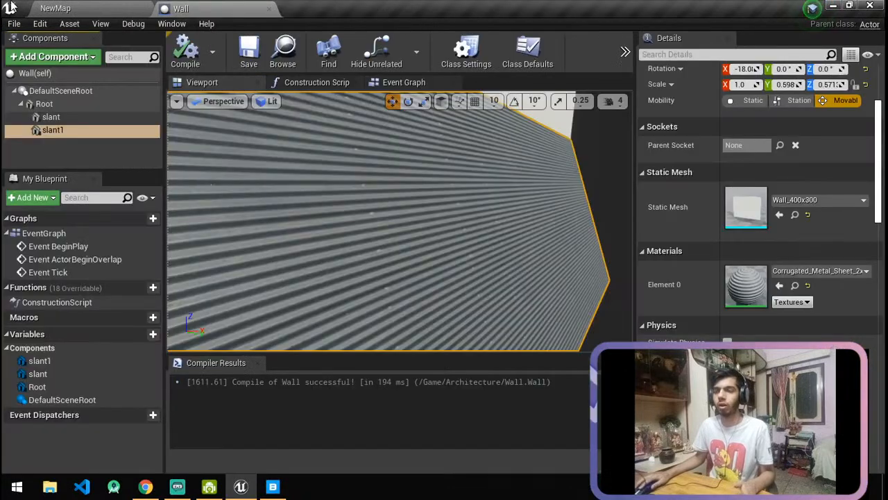
# Create a new material named Corrugated_Metal_M in the level editor's Corrugated_Metal_Sheet_2x2_M_00 folder.
pyautogui.click(55, 9)
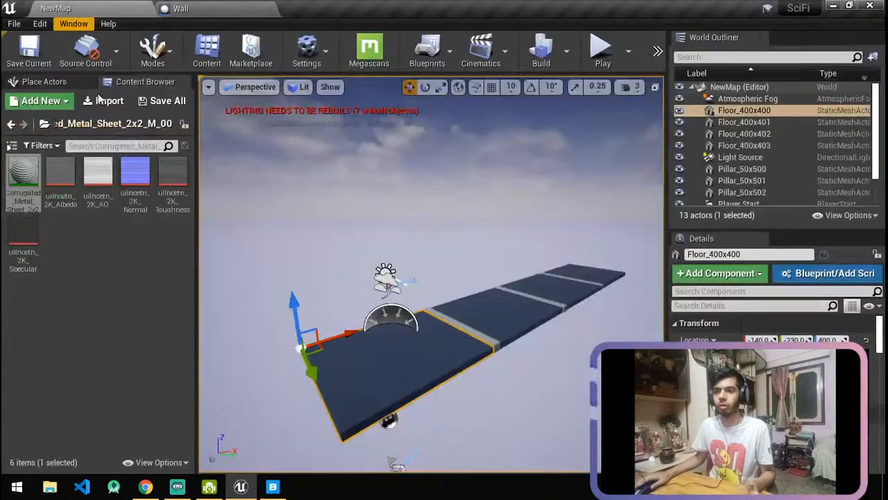
pyautogui.rightClick(102, 251)
pyautogui.click(147, 264)
pyautogui.write('Corr')
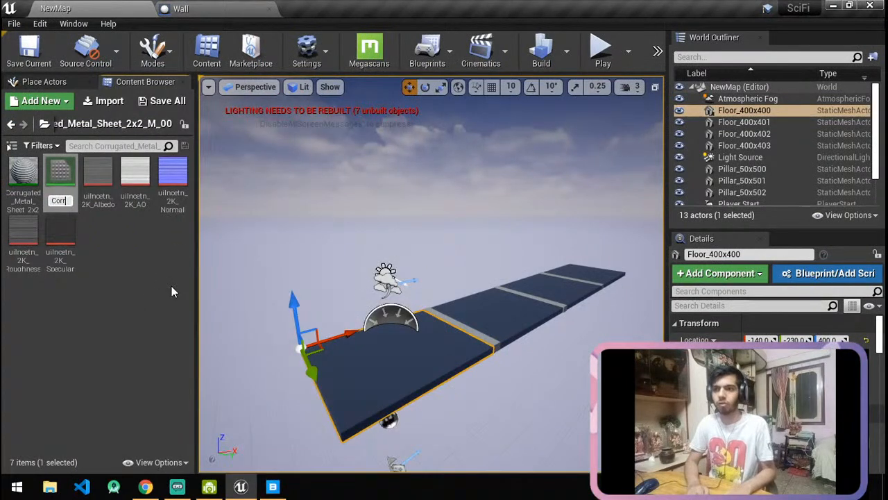
pyautogui.press('BackSpace')
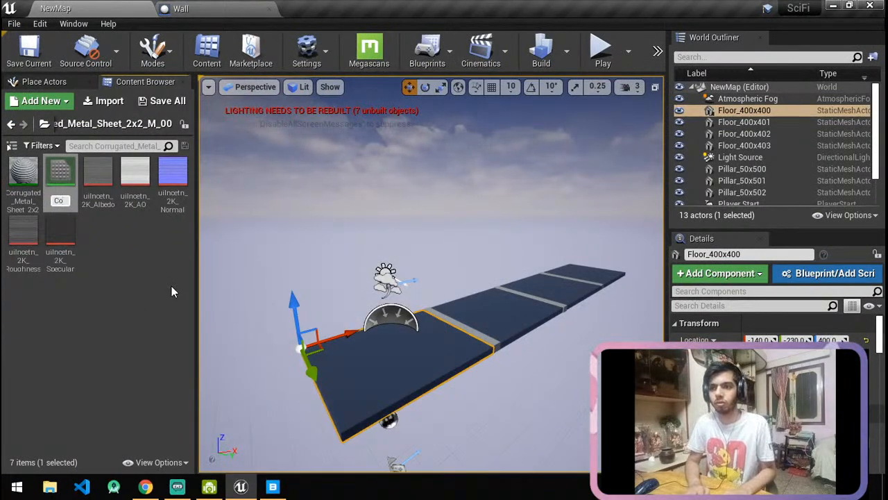
pyautogui.write('rrugated')
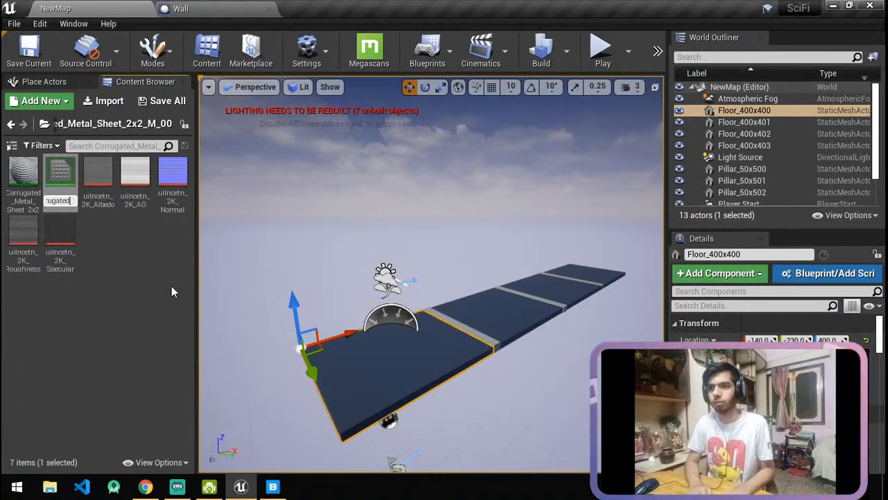
pyautogui.write('_')
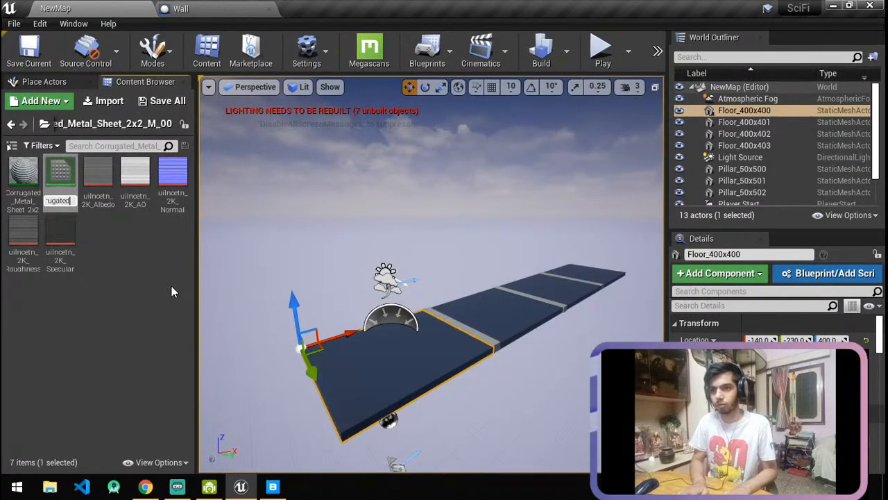
pyautogui.write('Metal_')
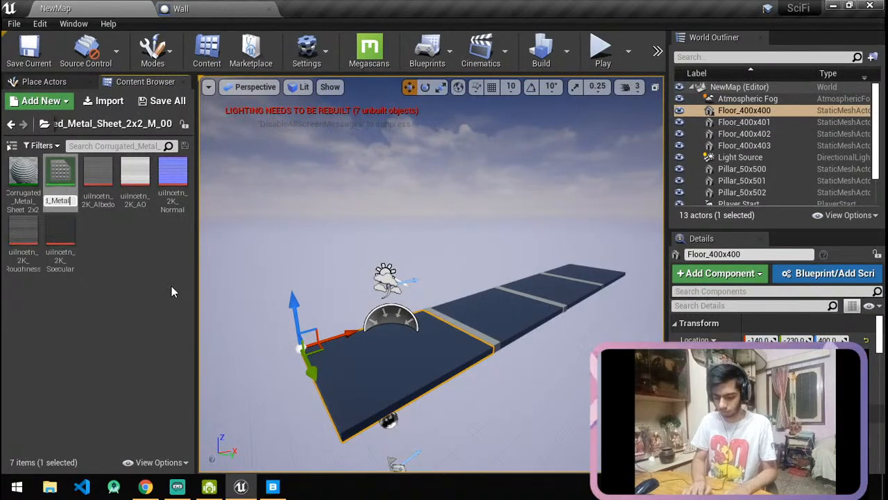
pyautogui.write('M')
pyautogui.press('Return')
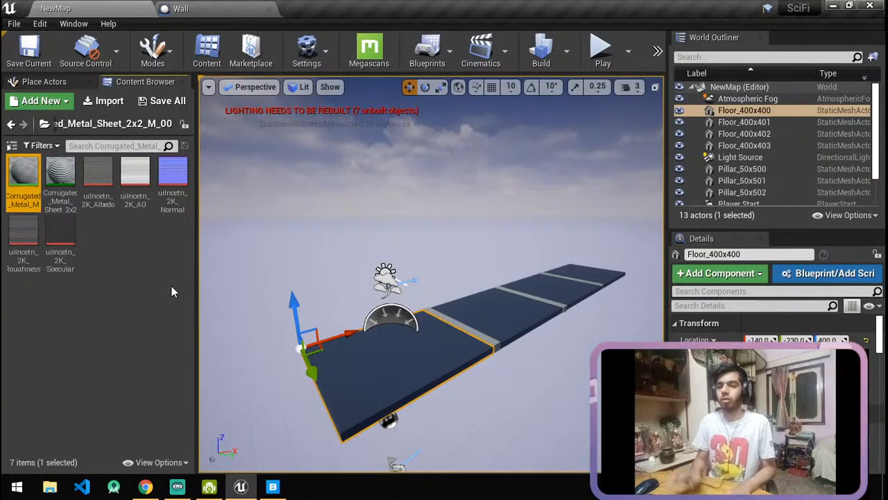
# Open Corrugated_Metal_M in the material editor and detach the editor into its own floating window.
pyautogui.press('Return')
pyautogui.click(208, 8)
pyautogui.click(313, 9)
pyautogui.moveTo(312, 9); pyautogui.dragTo(385, 71)
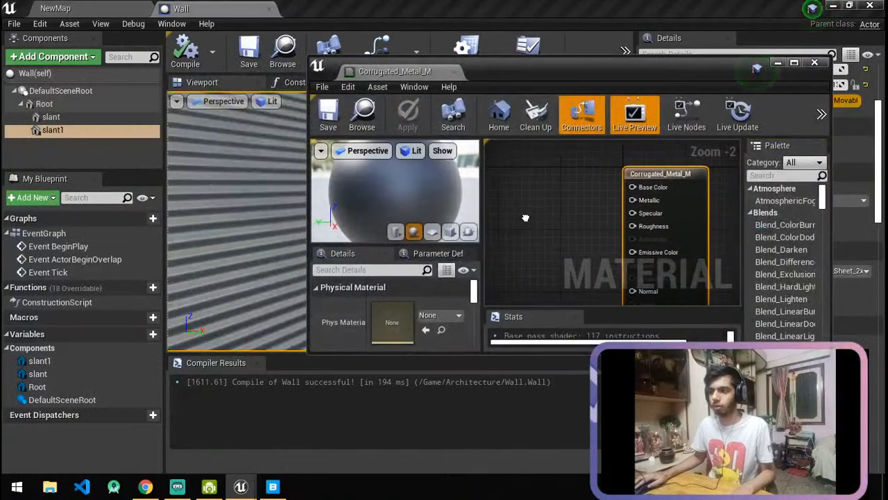
# Add the corrugated sheet's 2K albedo texture to the Corrugated_Metal_M graph and connect its RGB output to Base Color.
pyautogui.click(96, 6)
pyautogui.moveTo(98, 177); pyautogui.dragTo(730, 192)
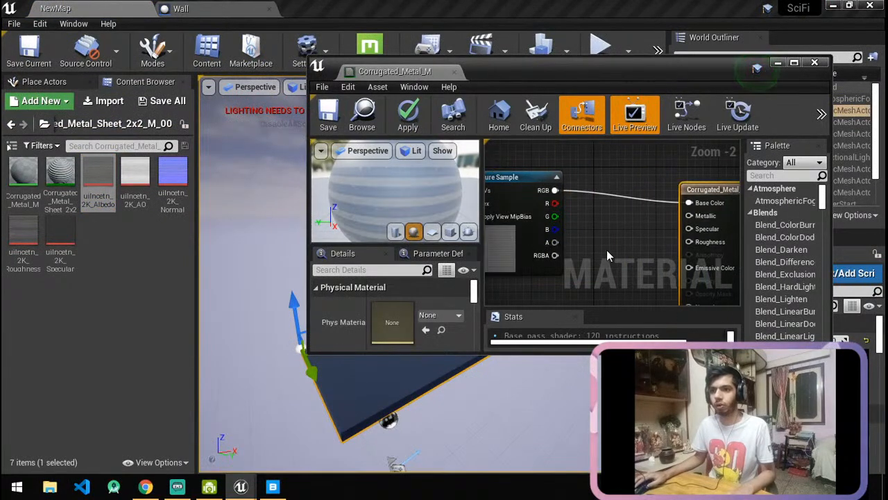
pyautogui.scroll(-3, 651, 204)
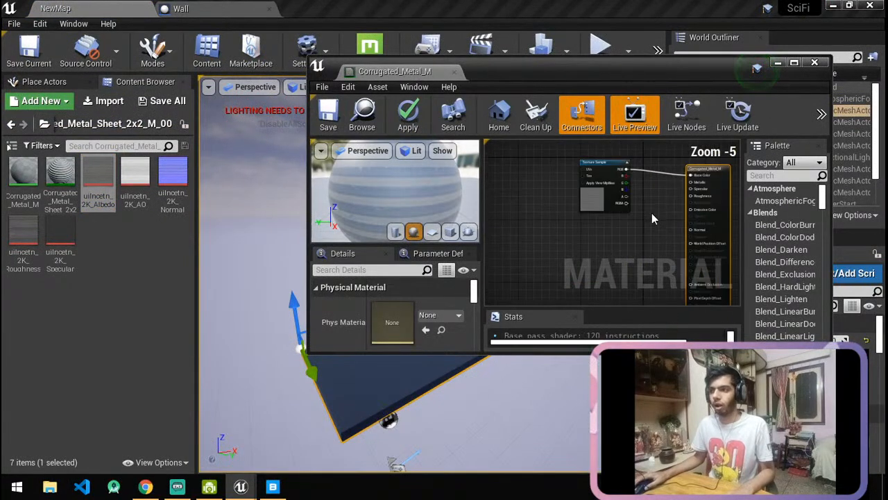
pyautogui.moveTo(670, 179); pyautogui.dragTo(702, 189)
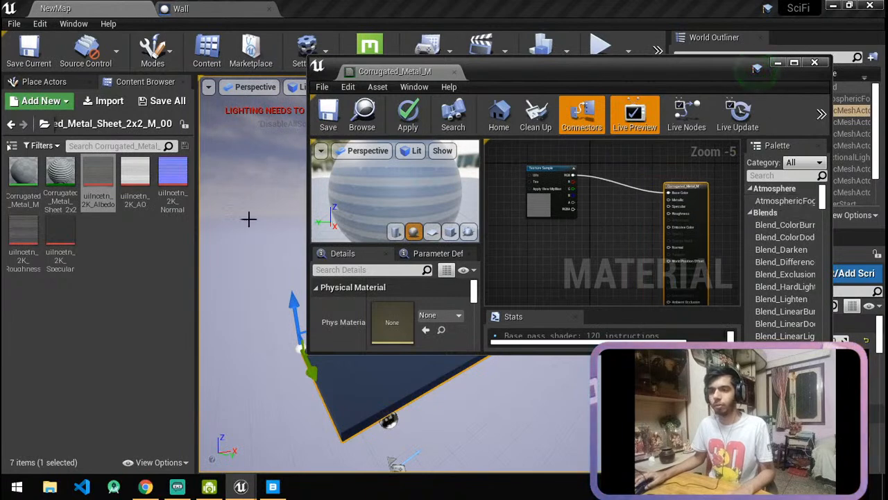
# Add the 2K AO texture to the material graph and connect its RGB output to Ambient Occlusion.
pyautogui.click(134, 179)
pyautogui.moveTo(183, 210); pyautogui.dragTo(591, 277)
pyautogui.scroll(3, 628, 240)
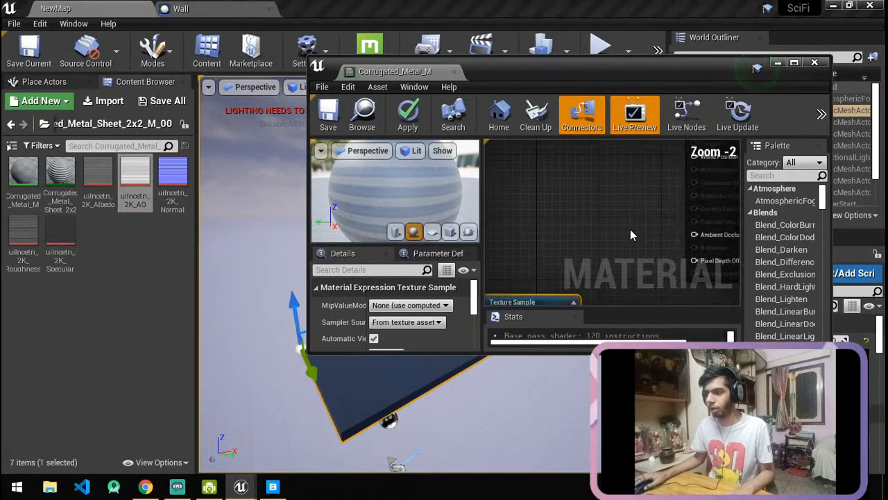
pyautogui.moveTo(514, 280); pyautogui.dragTo(636, 199)
pyautogui.scroll(-4, 650, 251)
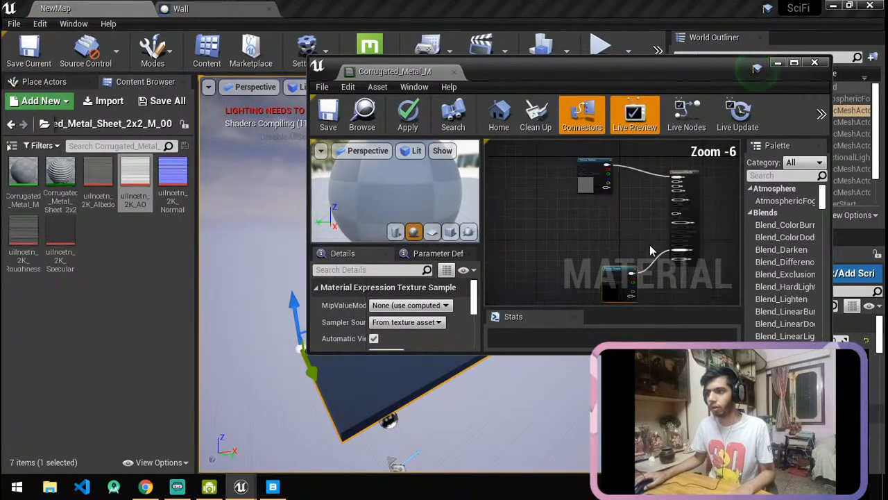
# Add the 2K normal texture to the graph, connect its RGB output to Normal and move the node out of the way.
pyautogui.click(129, 237)
pyautogui.moveTo(177, 191); pyautogui.dragTo(624, 209)
pyautogui.scroll(2, 617, 240)
pyautogui.scroll(2, 618, 241)
pyautogui.moveTo(686, 220); pyautogui.dragTo(539, 258, button='right')
pyautogui.moveTo(515, 250); pyautogui.dragTo(656, 238)
pyautogui.moveTo(469, 256); pyautogui.dragTo(543, 256, button='right')
pyautogui.moveTo(541, 249); pyautogui.dragTo(533, 296)
pyautogui.moveTo(562, 229); pyautogui.dragTo(627, 231, button='right')
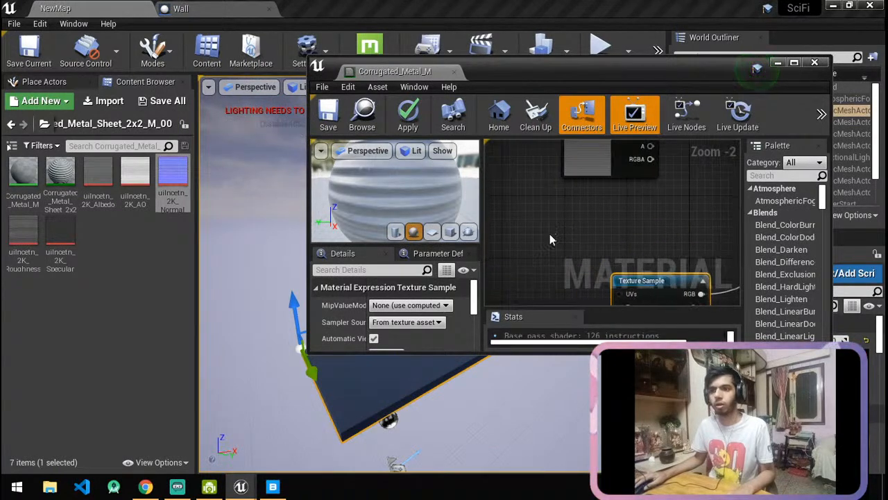
# Add the 2K roughness texture to the material graph and connect its RGB output to Roughness.
pyautogui.moveTo(26, 241); pyautogui.dragTo(553, 211)
pyautogui.moveTo(664, 200); pyautogui.dragTo(528, 258, button='right')
pyautogui.moveTo(491, 289); pyautogui.dragTo(559, 278)
pyautogui.moveTo(701, 218); pyautogui.dragTo(708, 215)
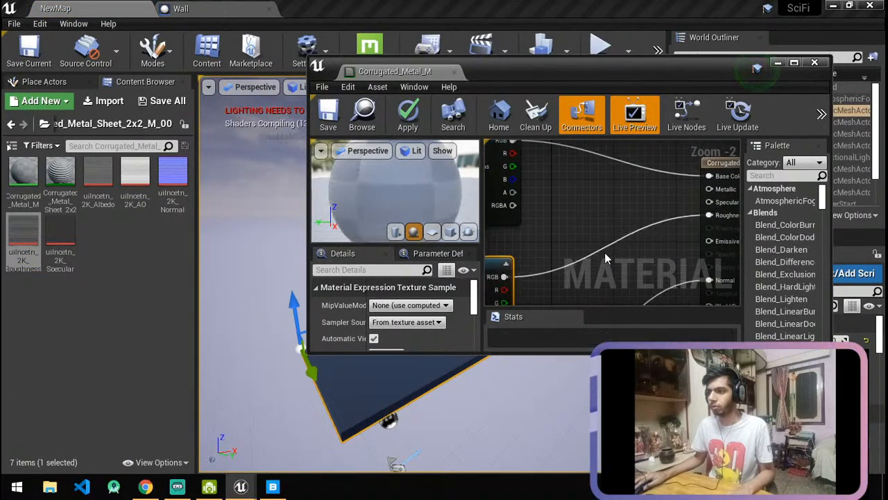
# Rearrange the texture sample nodes in the graph, spacing out the albedo, roughness, normal and AO samples.
pyautogui.scroll(-3, 626, 221)
pyautogui.moveTo(626, 240); pyautogui.dragTo(621, 168, button='right')
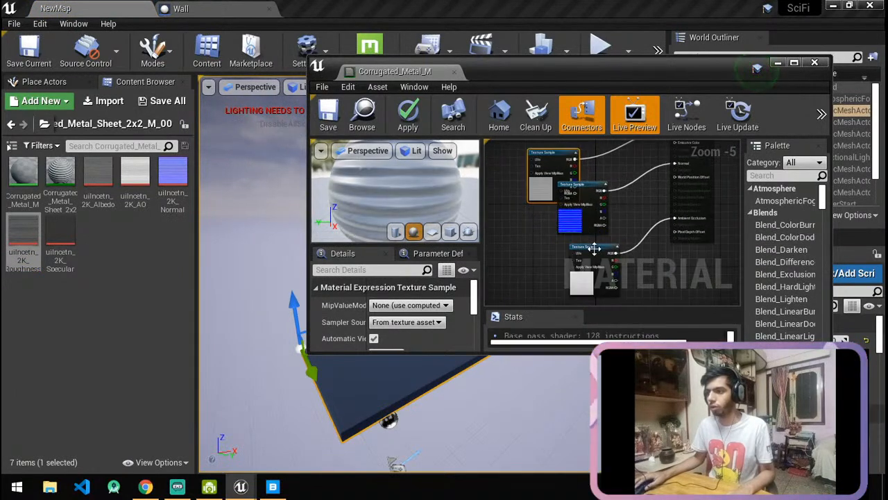
pyautogui.moveTo(598, 263); pyautogui.dragTo(625, 304)
pyautogui.moveTo(625, 304); pyautogui.dragTo(613, 290, button='right')
pyautogui.moveTo(597, 199); pyautogui.dragTo(563, 304, button='right')
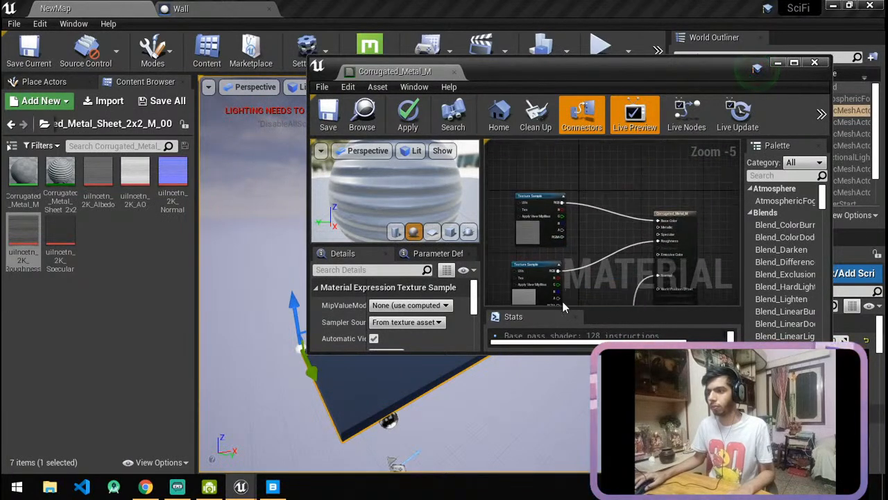
pyautogui.moveTo(538, 212); pyautogui.dragTo(538, 183)
pyautogui.moveTo(549, 272); pyautogui.dragTo(552, 246)
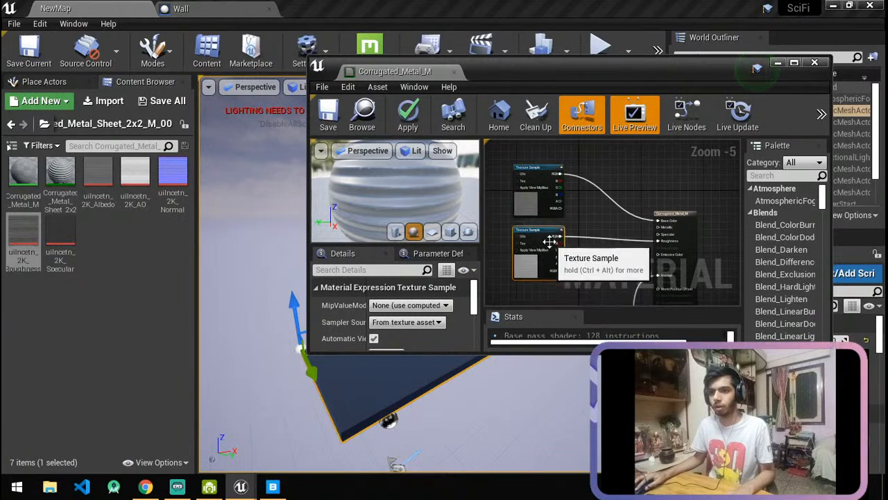
pyautogui.scroll(4, 598, 263)
pyautogui.moveTo(513, 223); pyautogui.dragTo(557, 216, button='right')
pyautogui.scroll(-4, 579, 225)
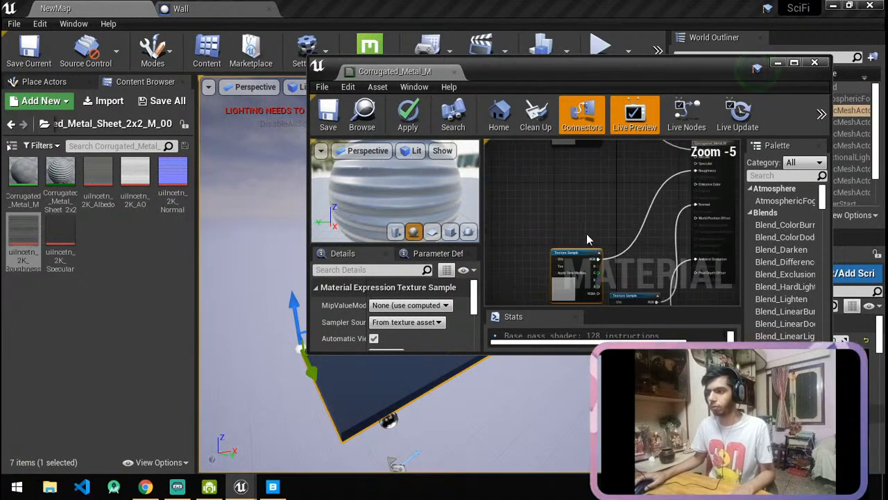
# Add the 2K specular texture, connect its RGB output to Specular and save the Corrugated_Metal_M material.
pyautogui.moveTo(60, 243); pyautogui.dragTo(625, 206)
pyautogui.scroll(3, 580, 264)
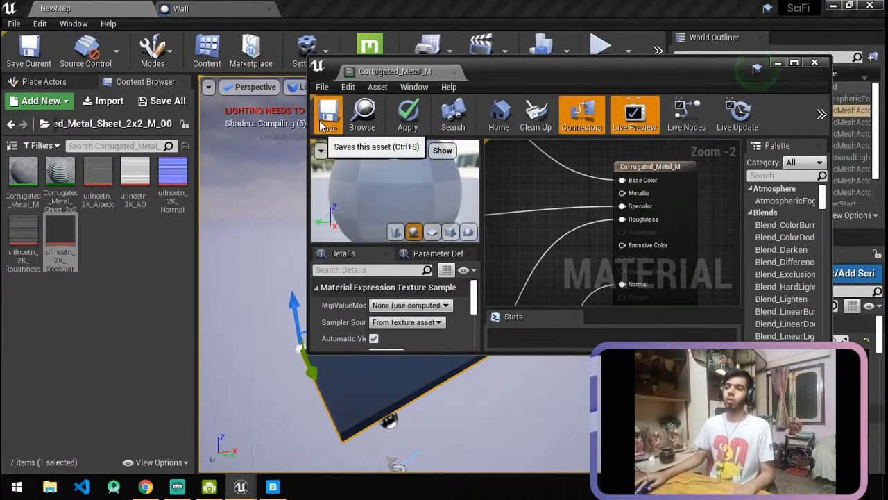
pyautogui.click(351, 131)
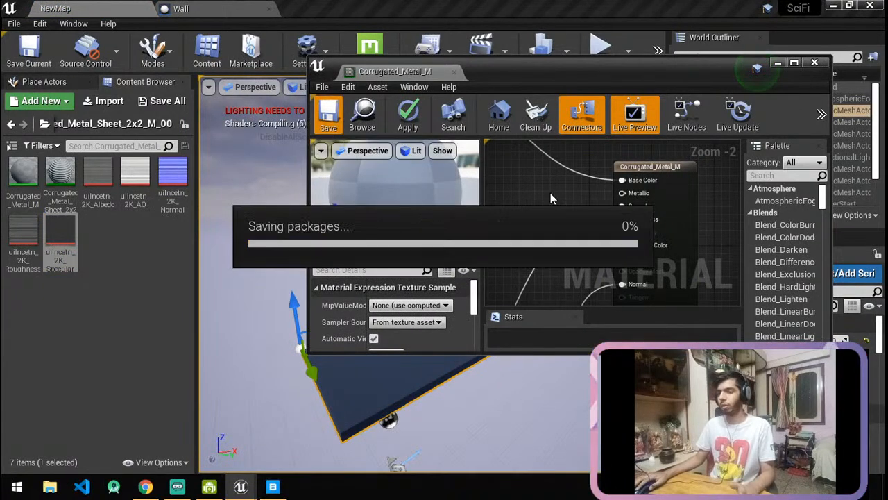
# Switch to Chrome and check the live streaming page in YouTube Studio.
pyautogui.click(155, 488)
pyautogui.click(88, 8)
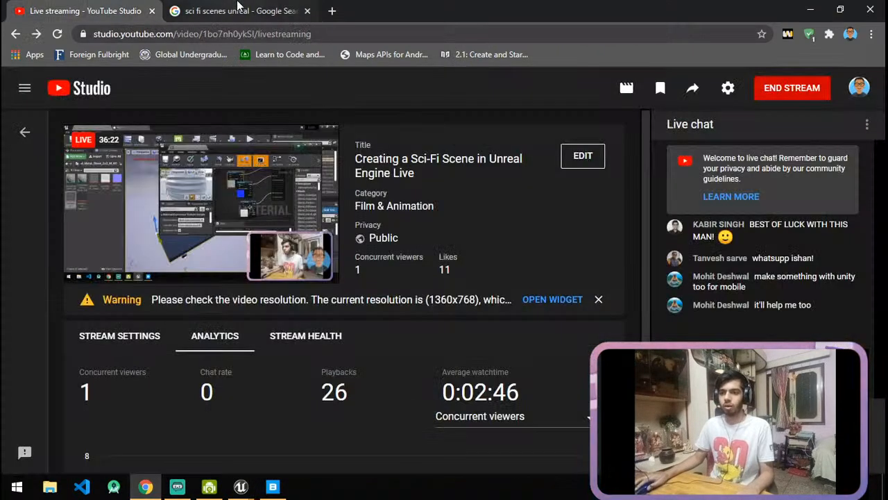
# View the sci-fi corridor reference images in the Google image search, and return to Unreal Engine.
pyautogui.click(243, 9)
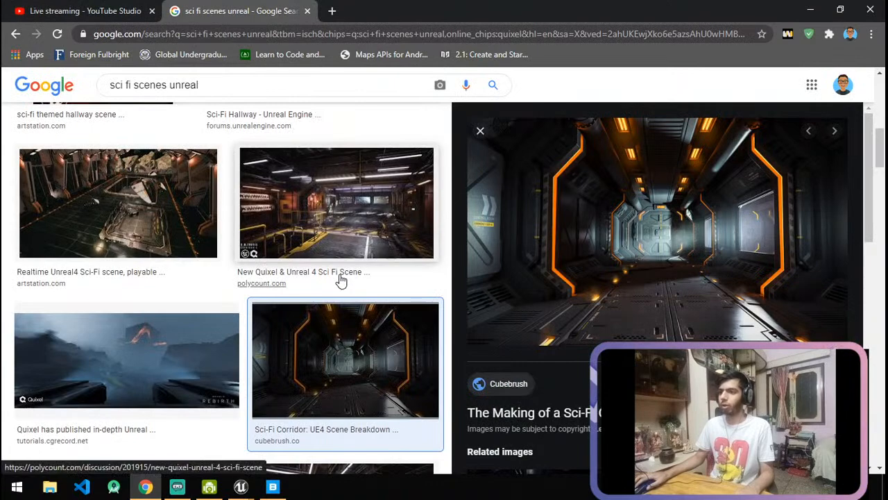
pyautogui.hotkey('alt', 'Tab')
pyautogui.hotkey('alt', 'Tab')
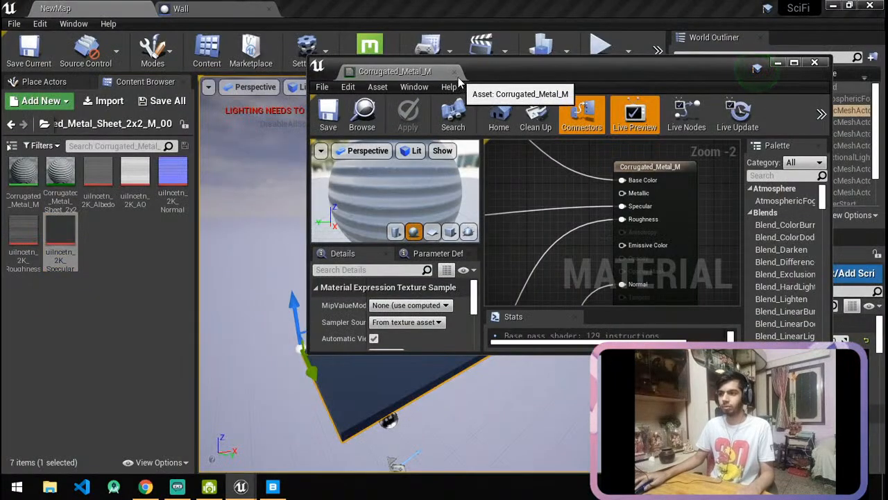
# Close the Corrugated_Metal_M material editor and assign Corrugated_Metal_M to the slant1 component of the Wall blueprint.
pyautogui.click(455, 71)
pyautogui.click(121, 264)
pyautogui.moveTo(388, 277); pyautogui.dragTo(326, 298, button='right')
pyautogui.press('w')
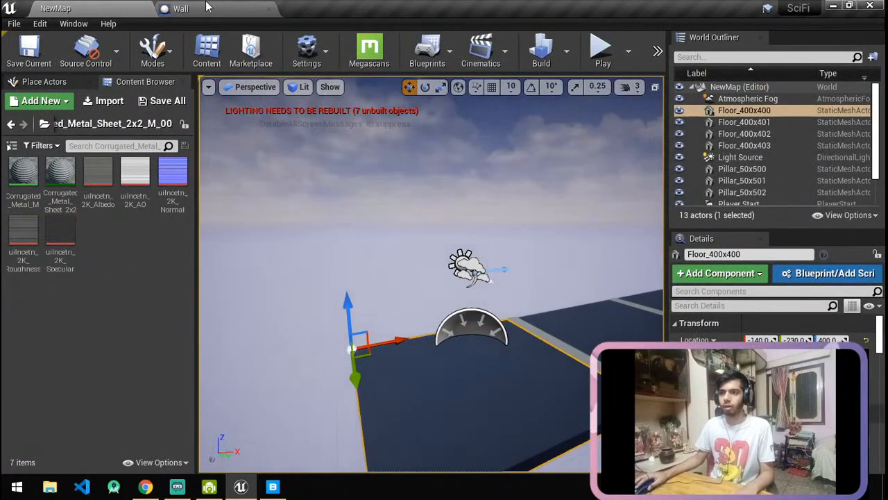
pyautogui.click(23, 174)
pyautogui.click(180, 8)
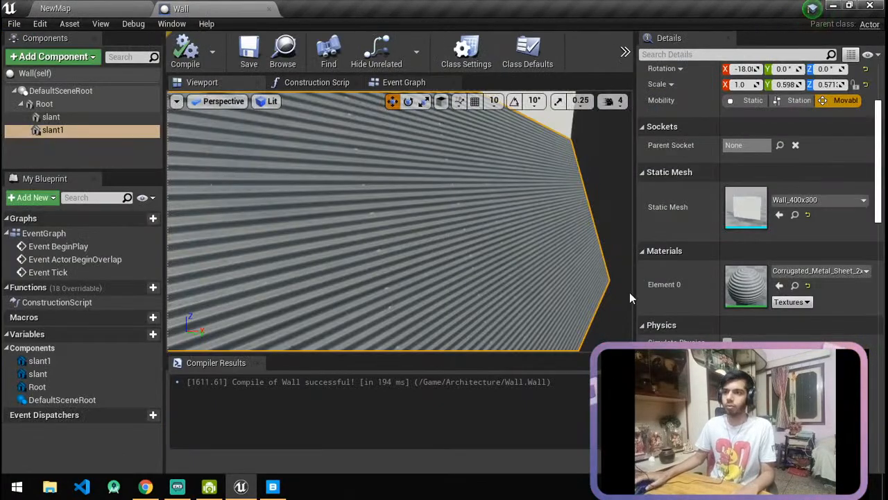
pyautogui.click(779, 285)
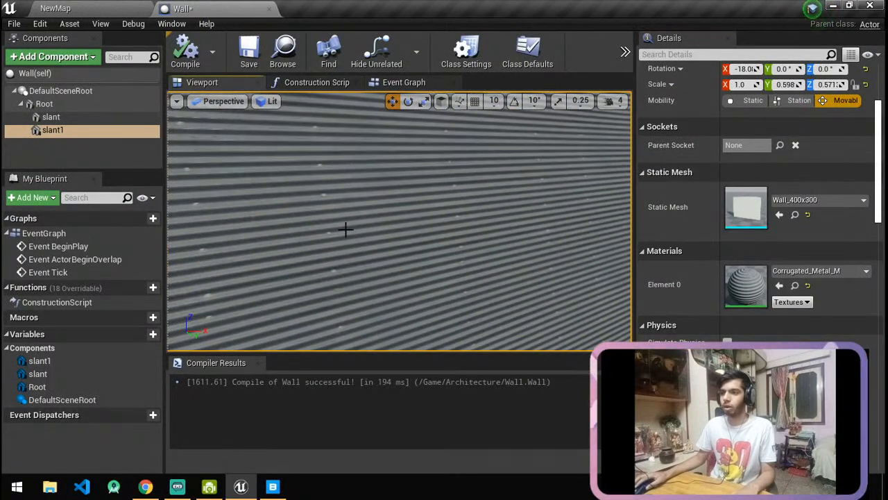
# Force delete the Corrugated_Metal_M material asset from the project.
pyautogui.click(45, 7)
pyautogui.rightClick(23, 174)
pyautogui.click(151, 246)
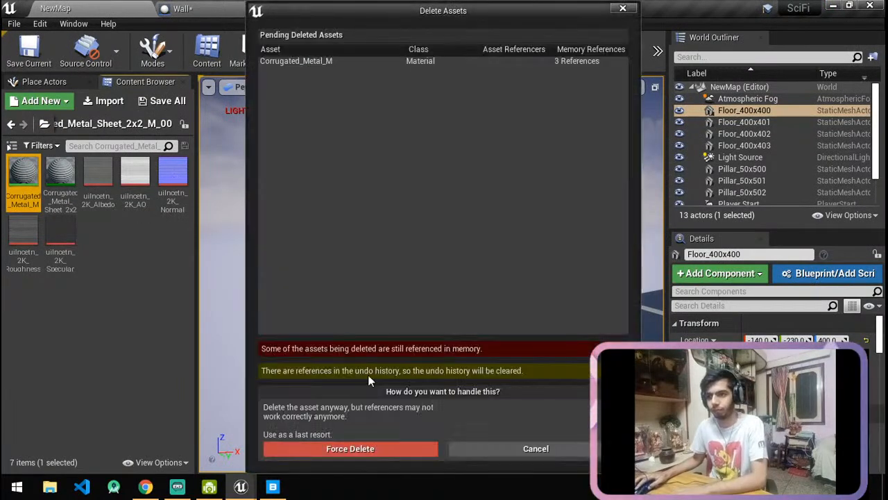
pyautogui.click(381, 451)
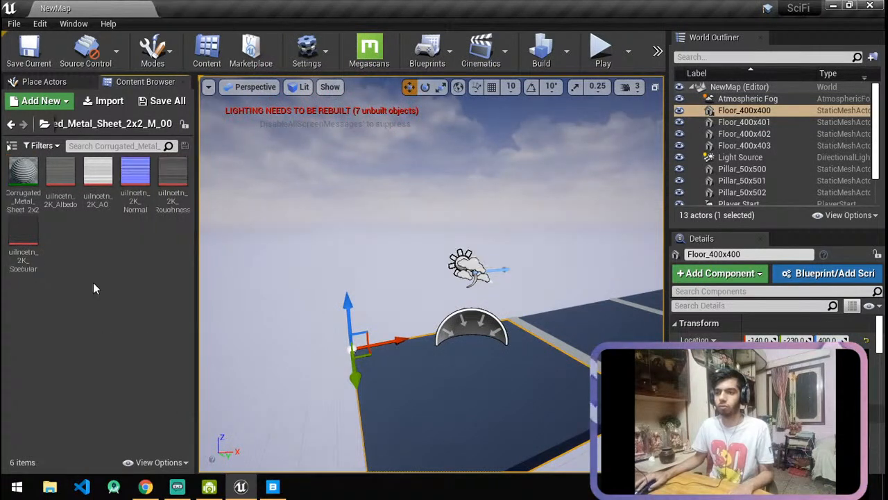
# Reopen the Wall blueprint from the Architecture content folder.
pyautogui.click(38, 165)
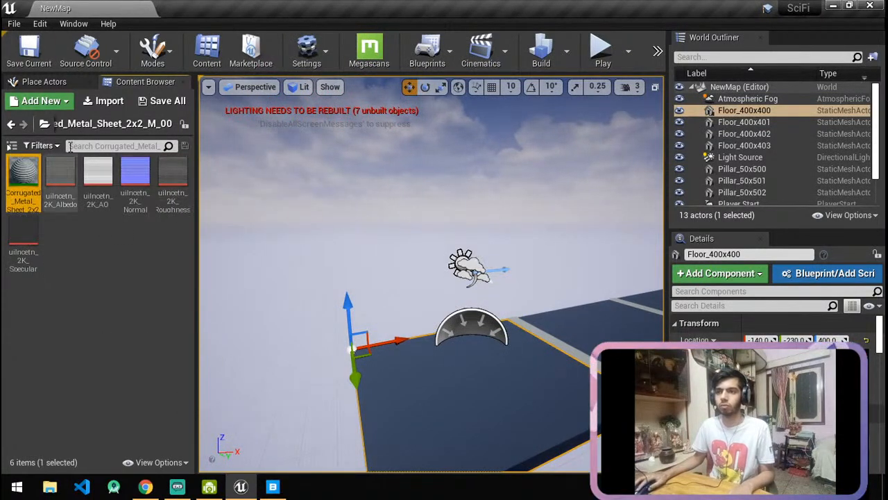
pyautogui.click(44, 123)
pyautogui.click(104, 179)
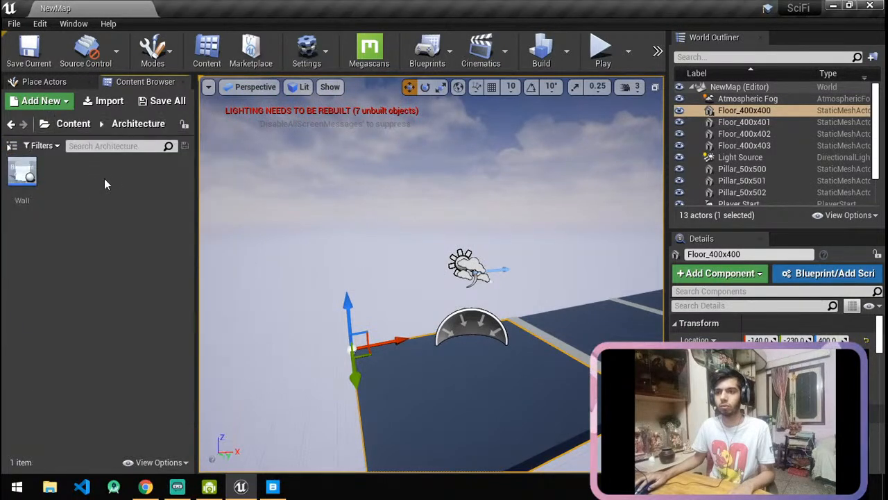
pyautogui.doubleClick(35, 179)
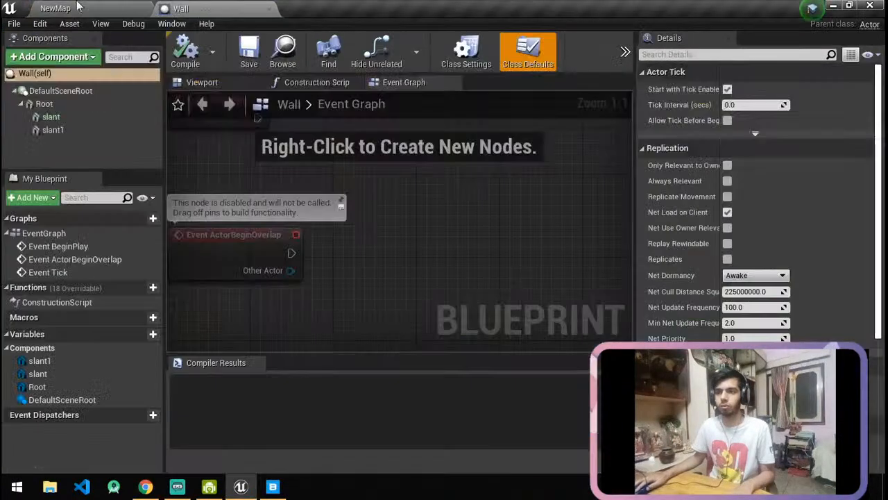
# Locate the Corrugated_Metal_Sheet_2x2 material in the Megascans folders and assign it to slant1 in the Wall blueprint.
pyautogui.click(55, 9)
pyautogui.click(65, 123)
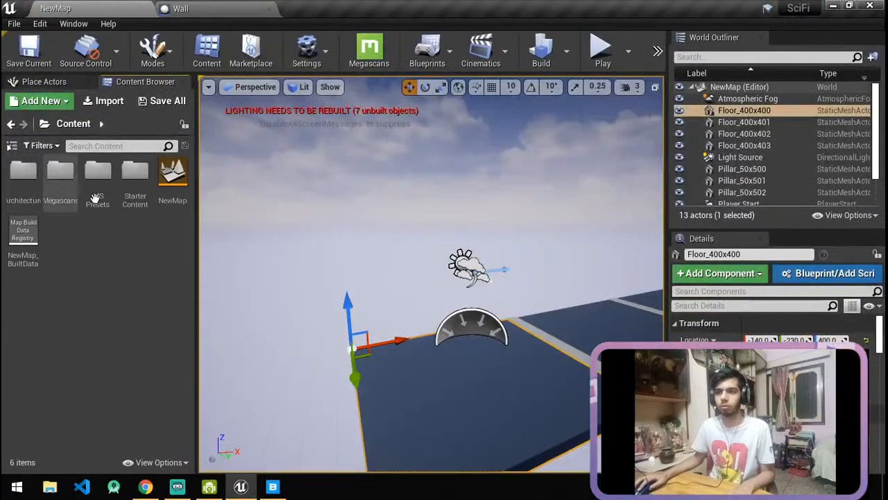
pyautogui.doubleClick(61, 173)
pyautogui.doubleClick(23, 173)
pyautogui.doubleClick(23, 177)
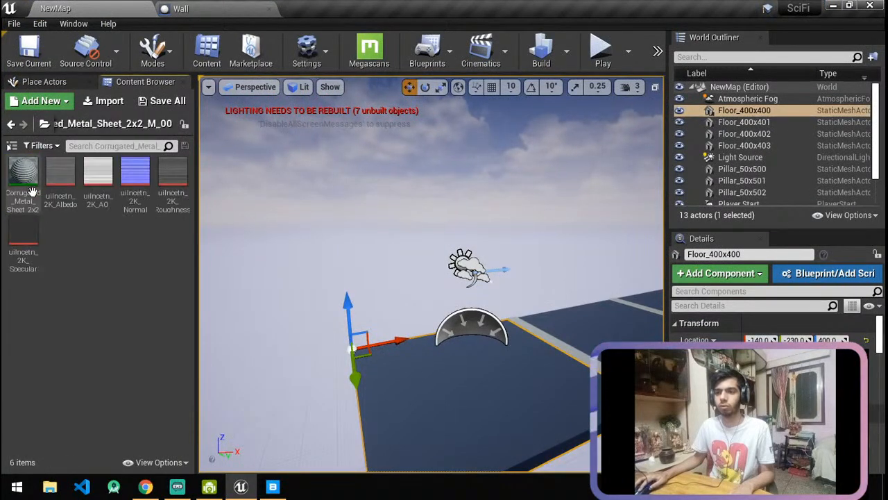
pyautogui.click(214, 7)
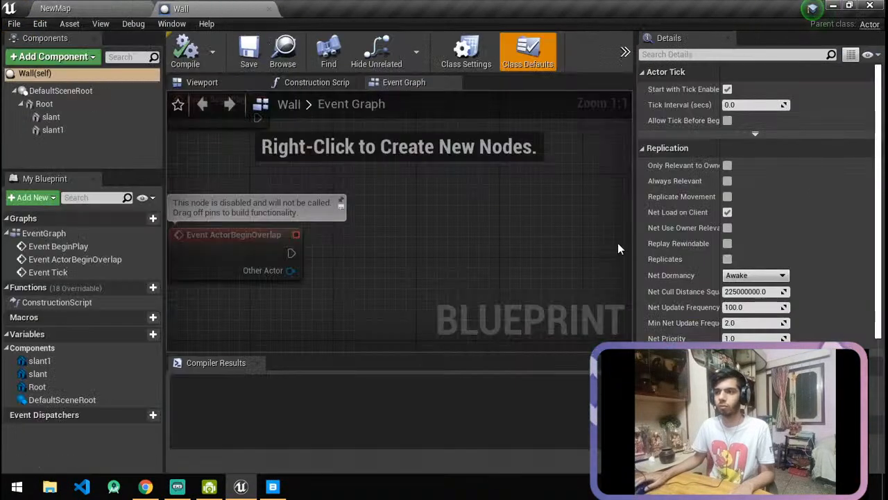
pyautogui.click(217, 81)
pyautogui.click(104, 127)
pyautogui.scroll(-3, 408, 288)
pyautogui.click(780, 338)
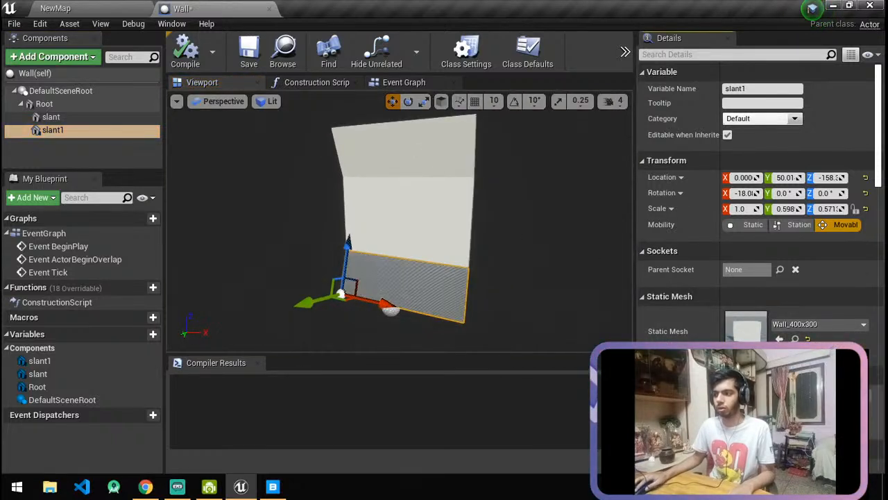
# Apply the same corrugated metal sheet material to the upper slant component of the wall.
pyautogui.click(420, 159)
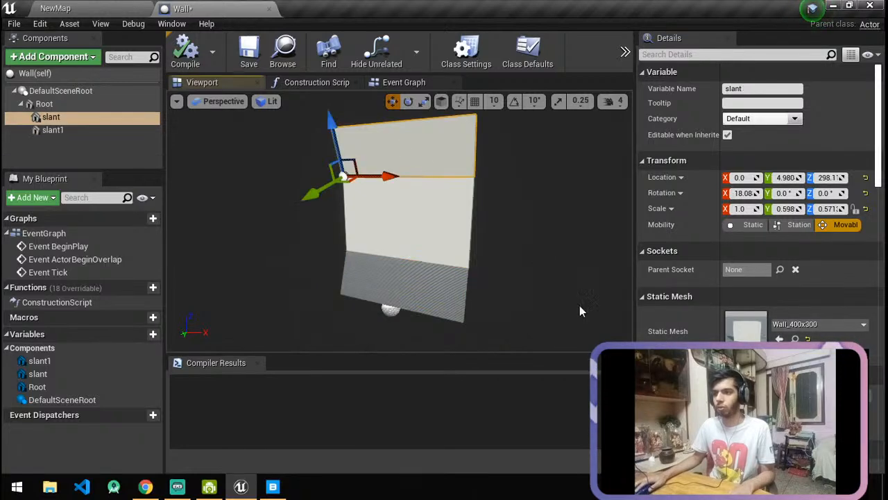
pyautogui.scroll(5, 399, 226)
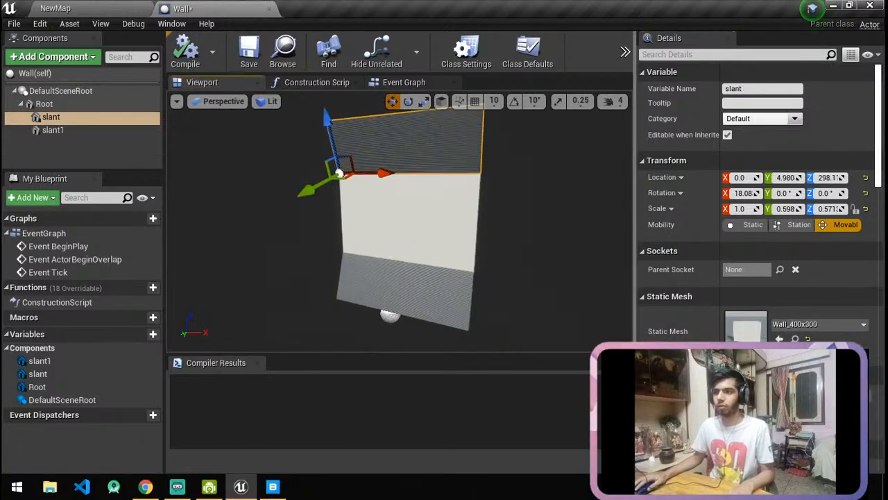
pyautogui.scroll(-2, 399, 225)
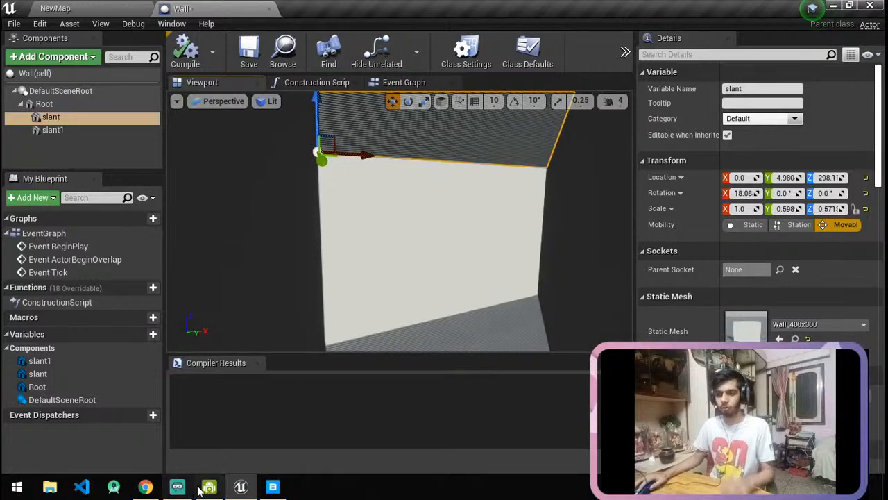
# Switch to Quixel Bridge, browse the metal surfaces and download the dark Metal Sheet 2x2 from the trending assets.
pyautogui.click(273, 486)
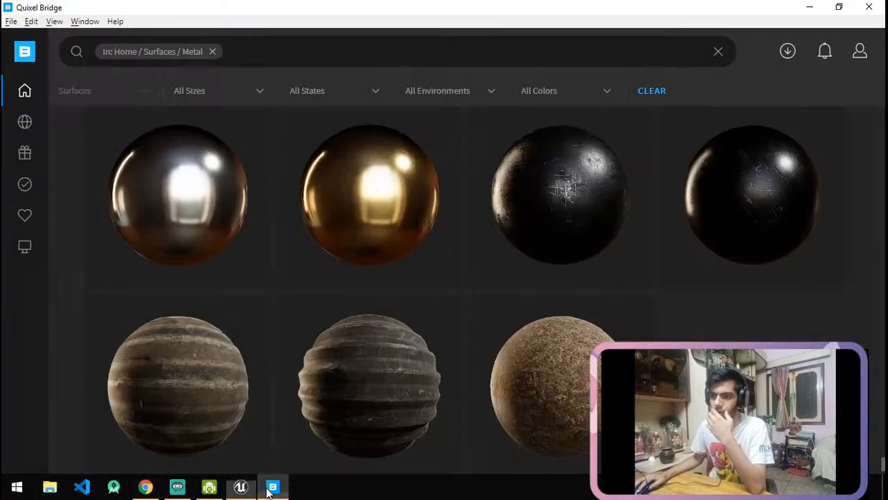
pyautogui.scroll(10, 509, 307)
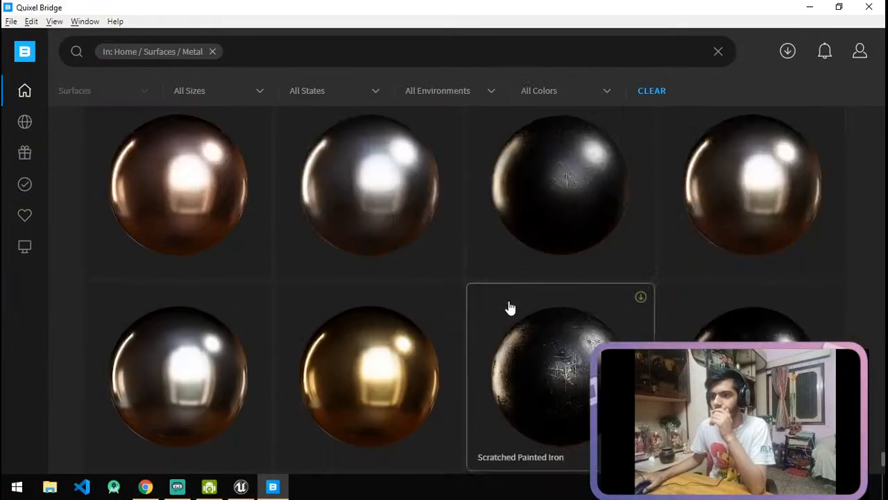
pyautogui.scroll(-3, 509, 307)
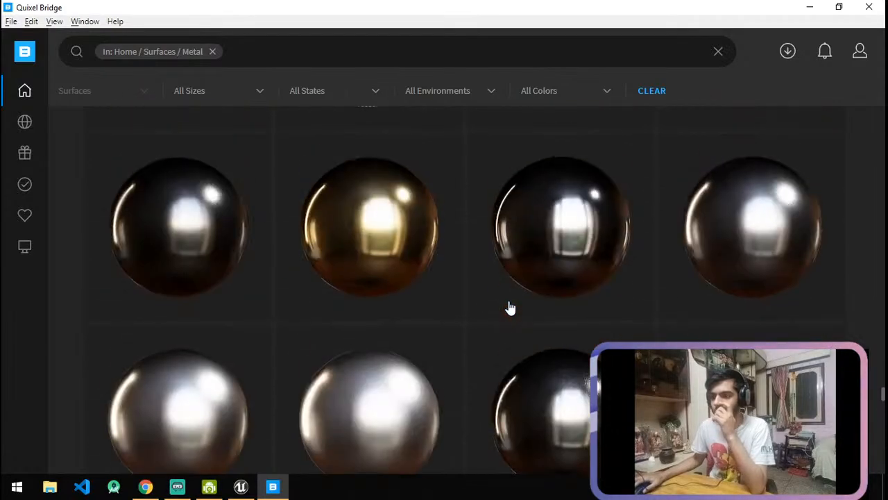
pyautogui.scroll(10, 456, 249)
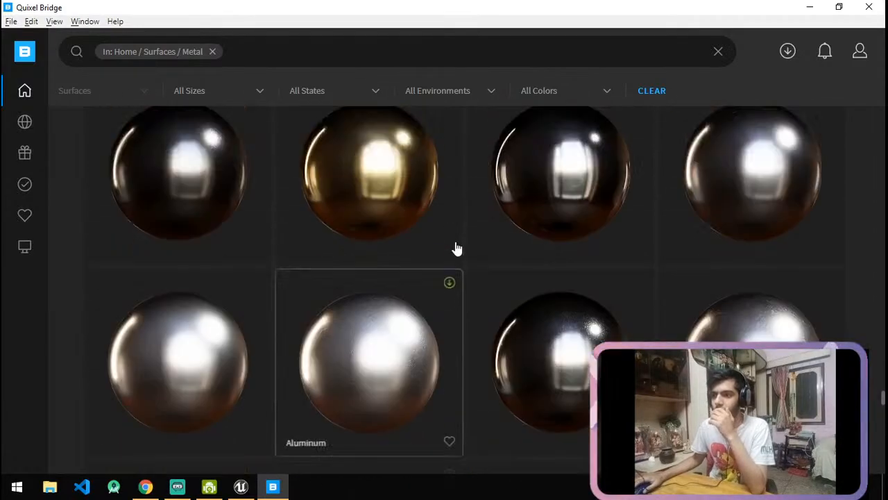
pyautogui.scroll(10, 456, 249)
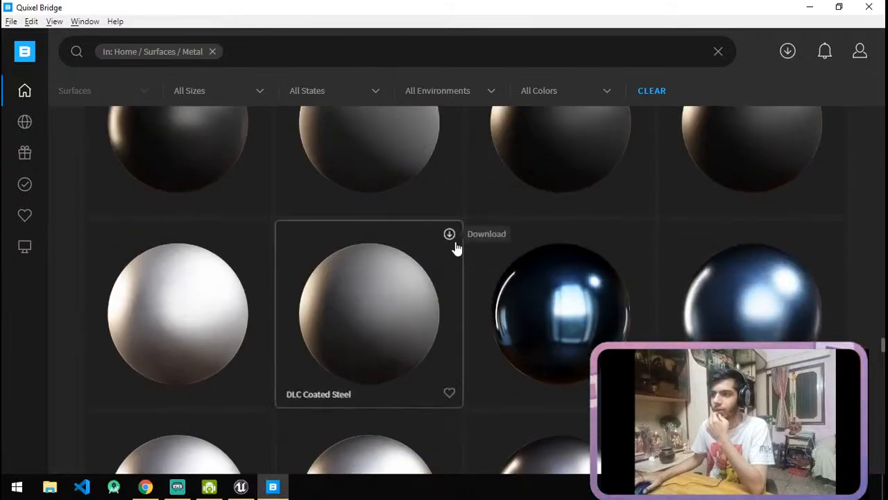
pyautogui.scroll(10, 456, 248)
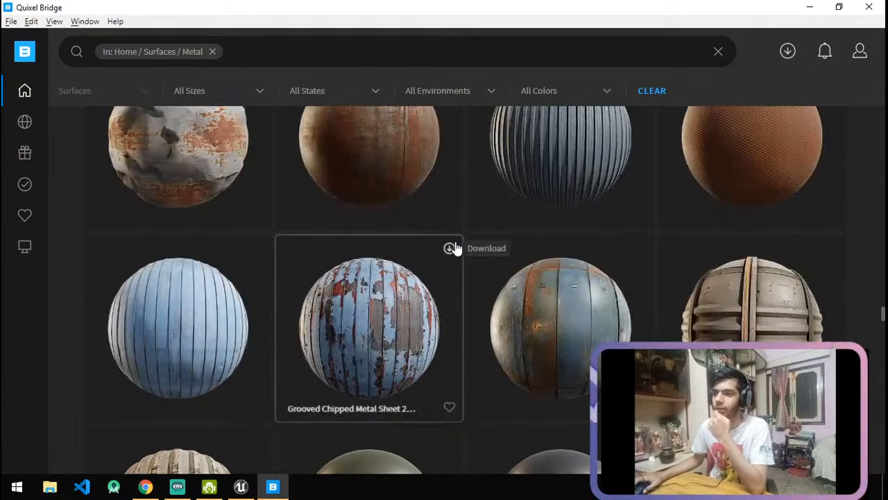
pyautogui.scroll(10, 456, 248)
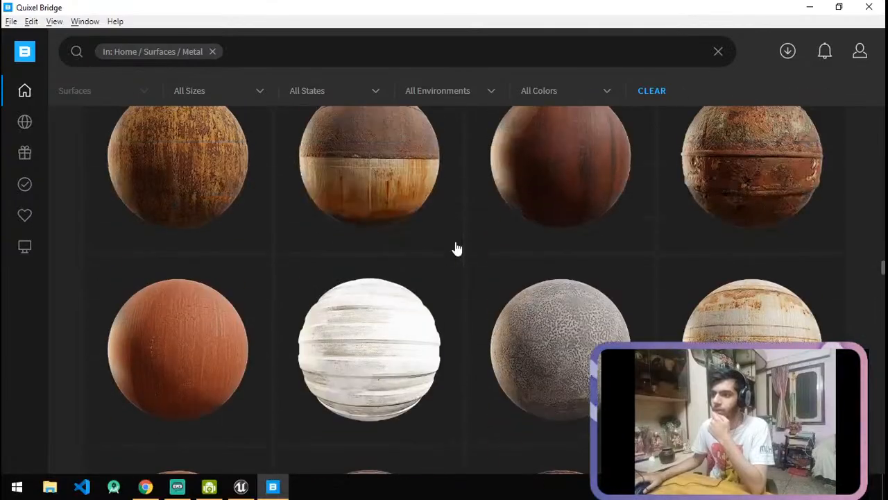
pyautogui.scroll(10, 457, 248)
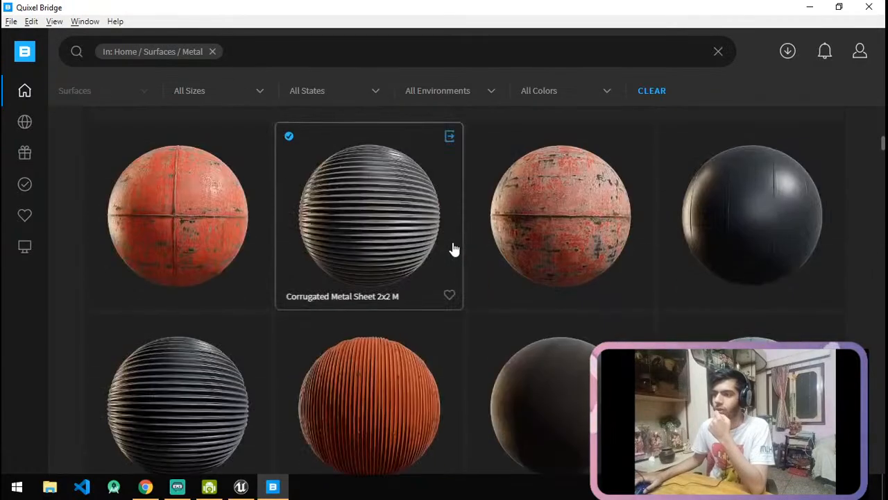
pyautogui.scroll(3, 453, 249)
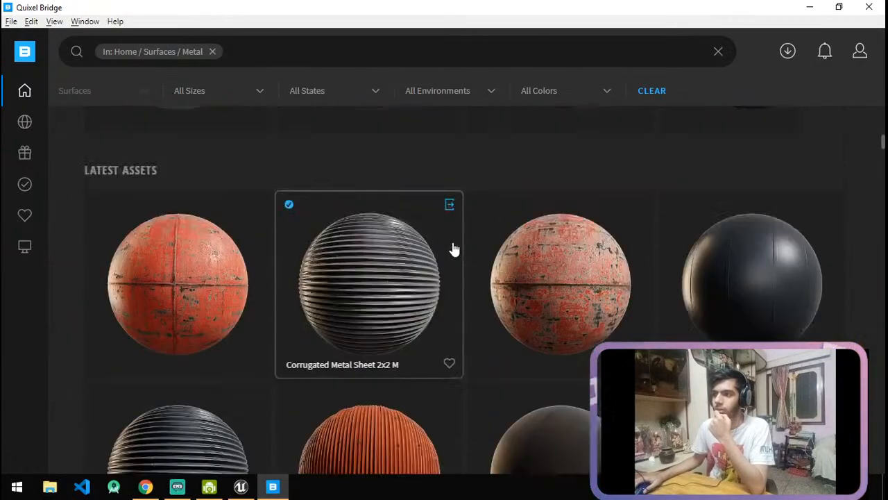
pyautogui.scroll(3, 753, 326)
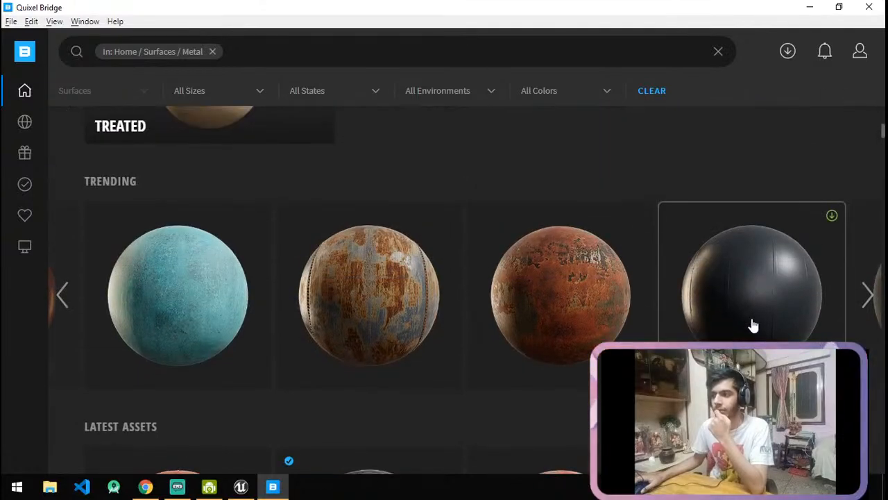
pyautogui.click(753, 322)
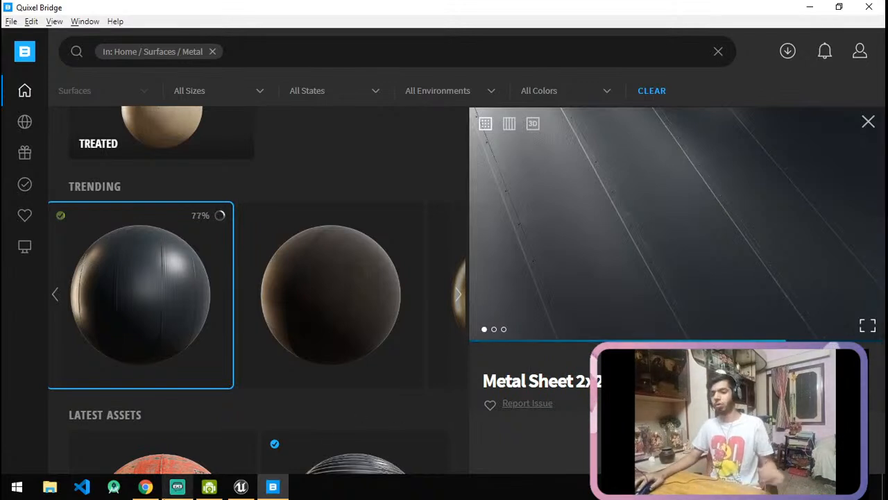
# Show the locally downloaded Megascans surfaces and export the dark Metal Sheet 2x2 to Unreal Engine.
pyautogui.click(14, 252)
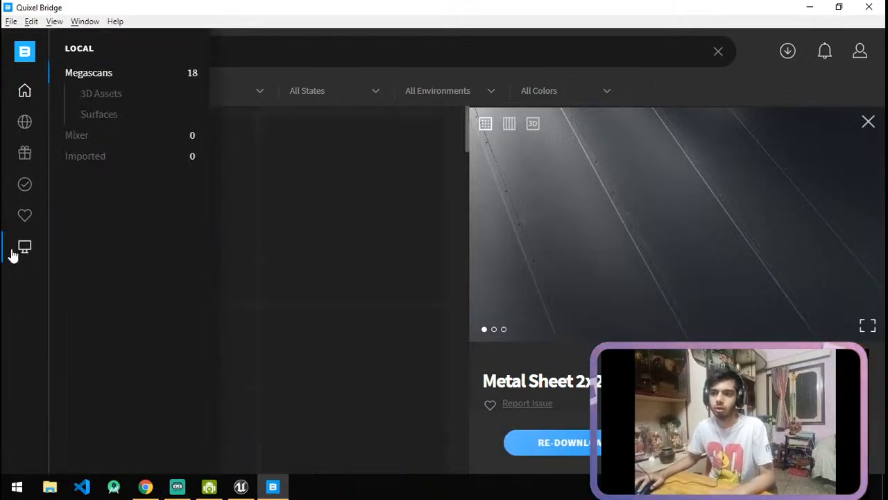
pyautogui.click(111, 97)
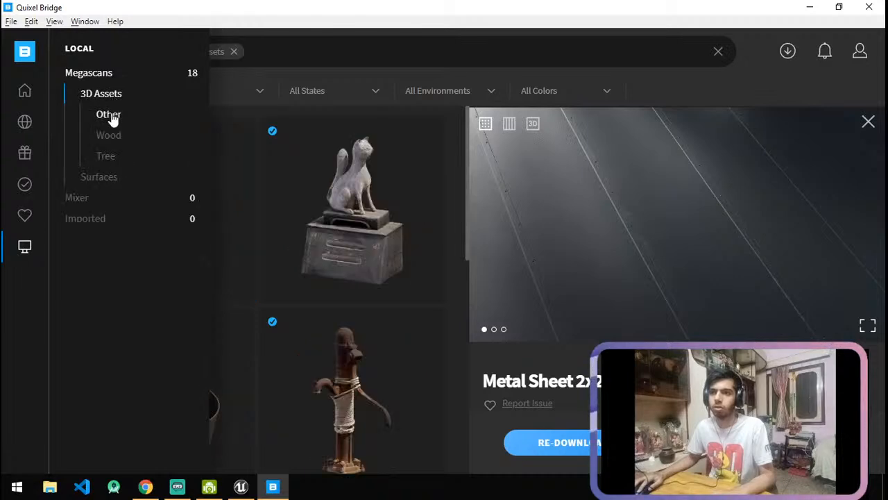
pyautogui.click(111, 115)
pyautogui.click(99, 177)
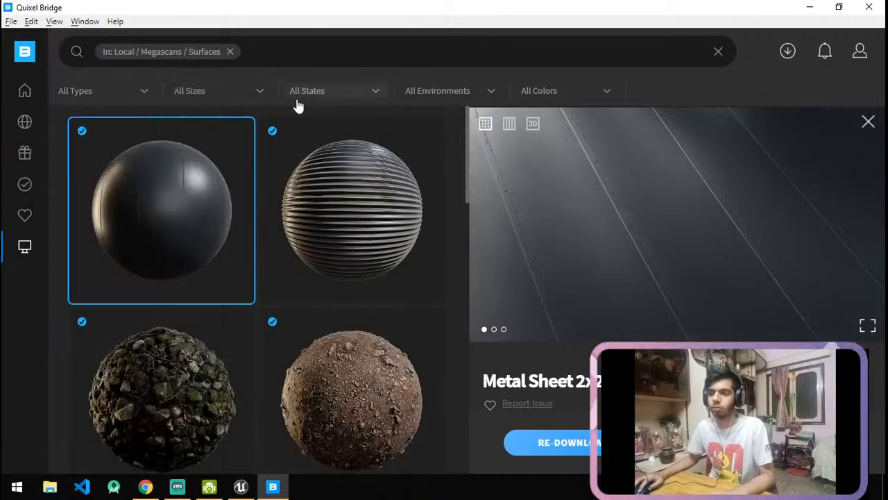
pyautogui.scroll(-9, 270, 281)
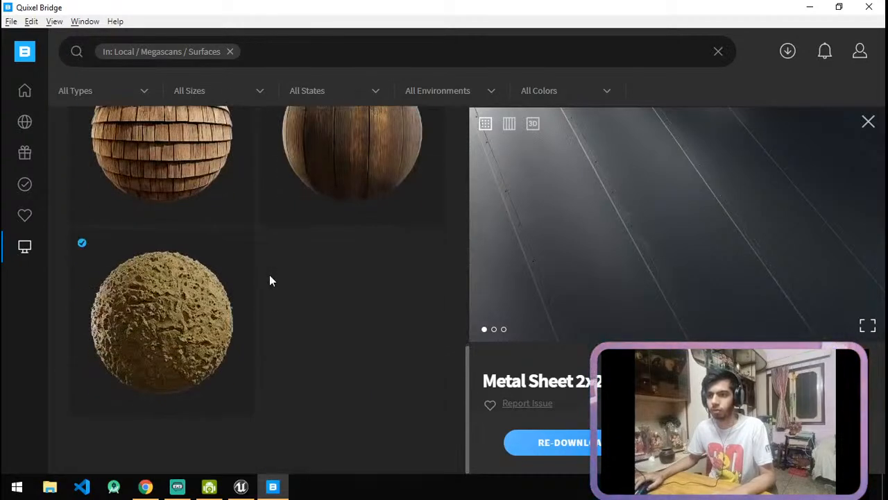
pyautogui.scroll(3, 271, 278)
pyautogui.scroll(6, 278, 284)
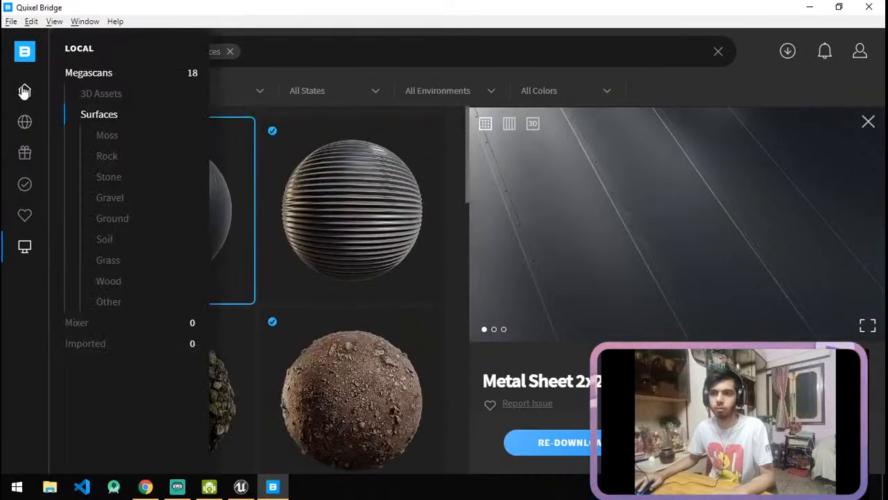
pyautogui.click(772, 442)
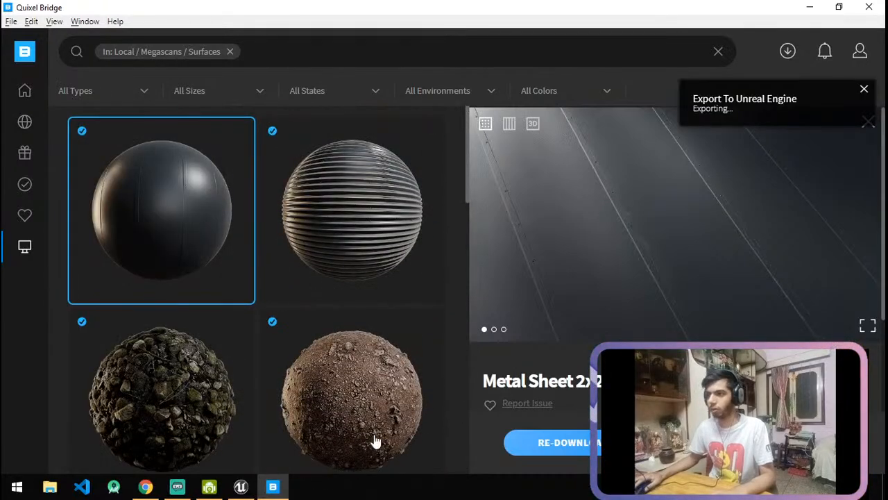
# Switch to Chrome and check the live chat and viewer statistics of the stream in YouTube Studio.
pyautogui.click(145, 486)
pyautogui.hotkey('ctrl', 'shift', 'Tab')
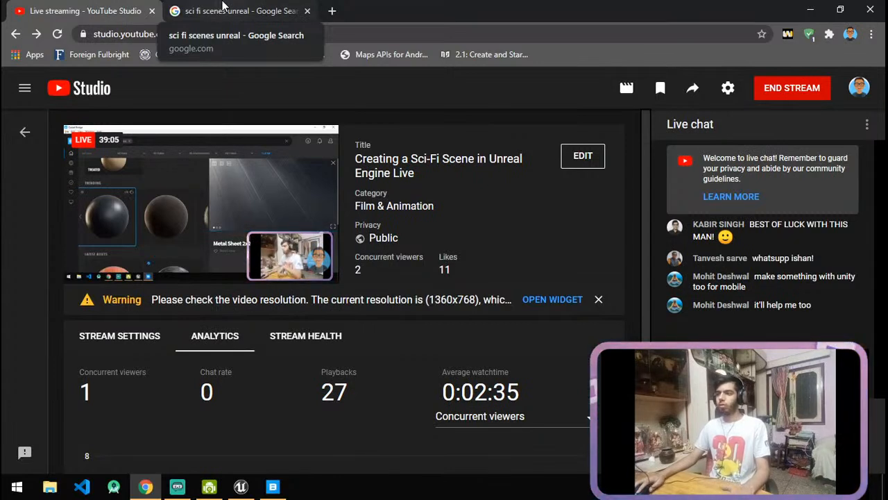
# Check the sci-fi corridor reference in the Google image results and switch to Quixel Bridge to view the selected Metal Sheet 2x2.
pyautogui.click(223, 9)
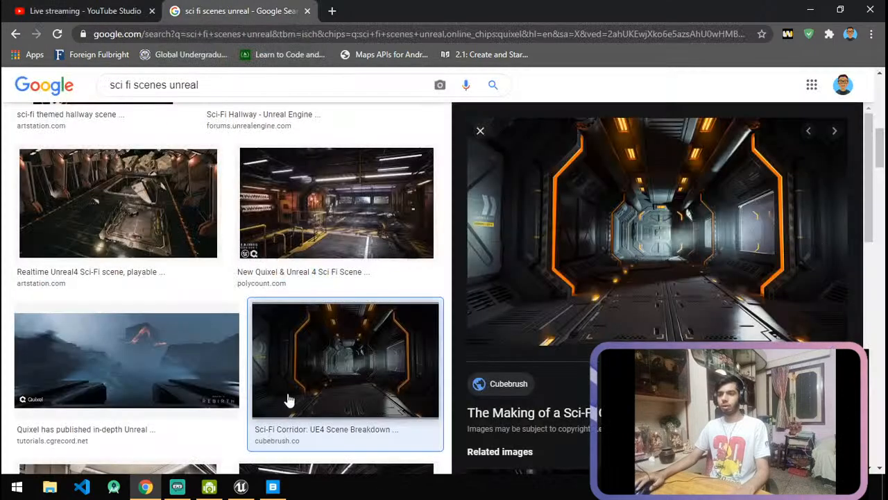
pyautogui.click(272, 486)
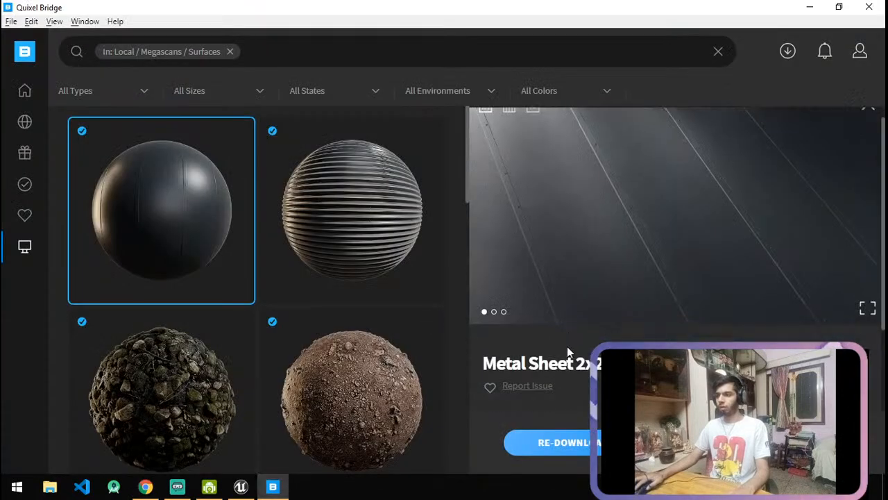
pyautogui.scroll(-3, 566, 346)
pyautogui.scroll(3, 567, 346)
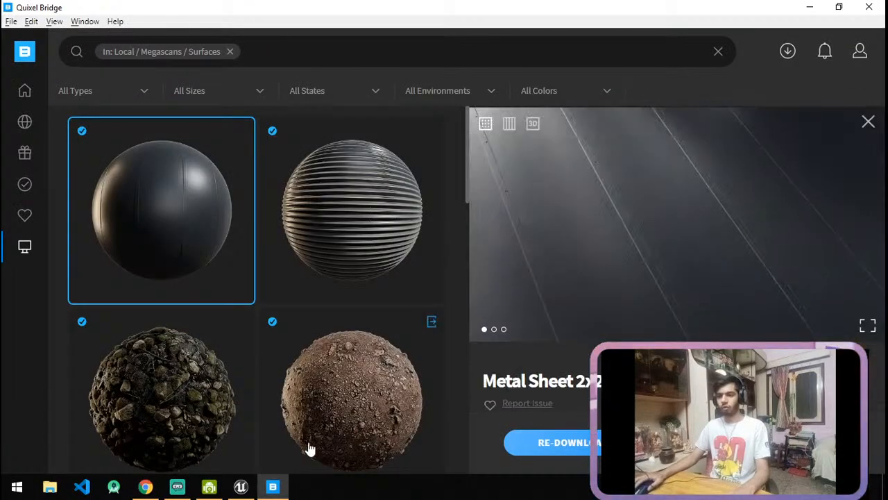
# Switch to Unreal Engine, save the Wall blueprint and apply the dark Metal Sheet 2x2 material to its Root wall component.
pyautogui.click(241, 486)
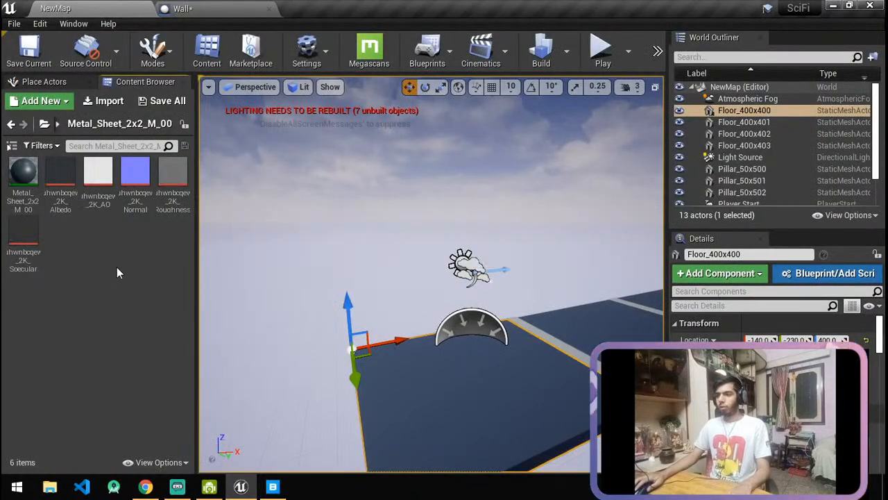
pyautogui.click(202, 8)
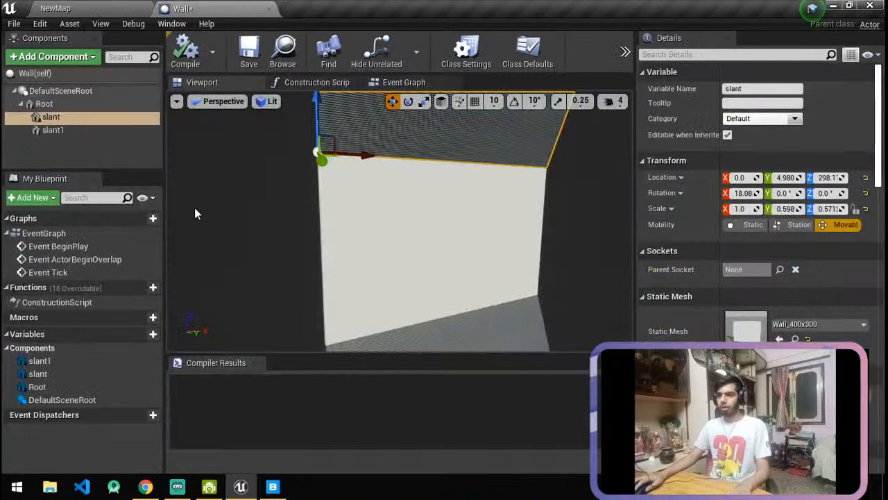
pyautogui.click(69, 7)
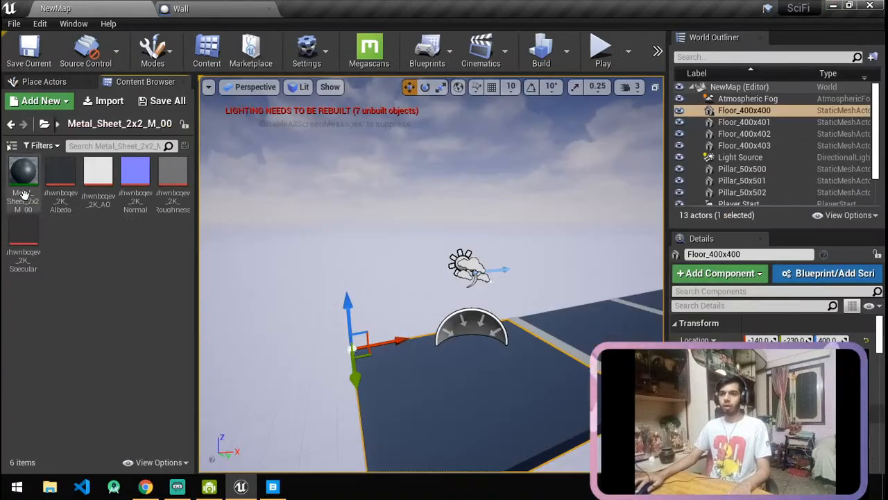
pyautogui.click(202, 8)
pyautogui.click(403, 282)
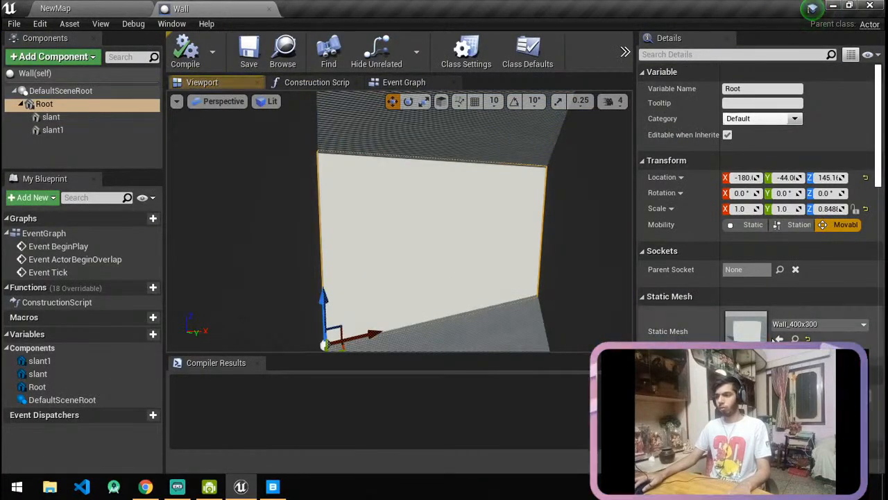
pyautogui.click(779, 408)
pyautogui.moveTo(469, 271); pyautogui.dragTo(380, 347, button='right')
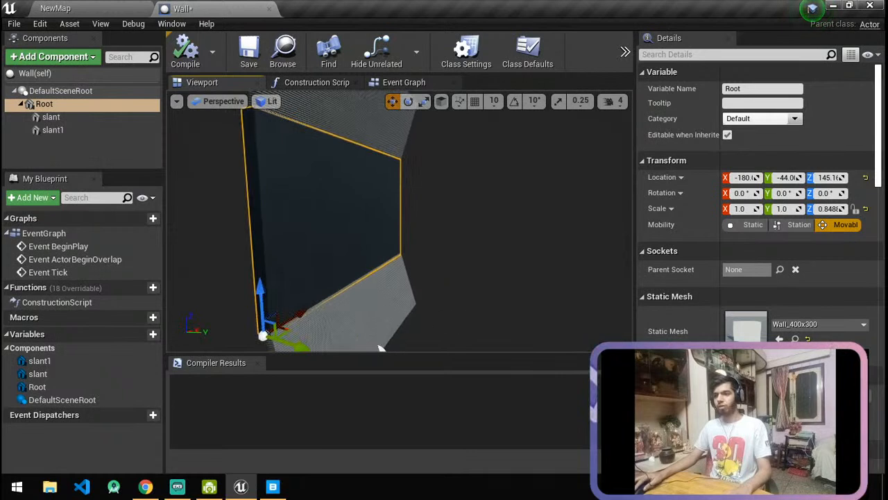
# Try the dark Metal Sheet 2x2 material on the wall's upper slant component.
pyautogui.click(388, 323)
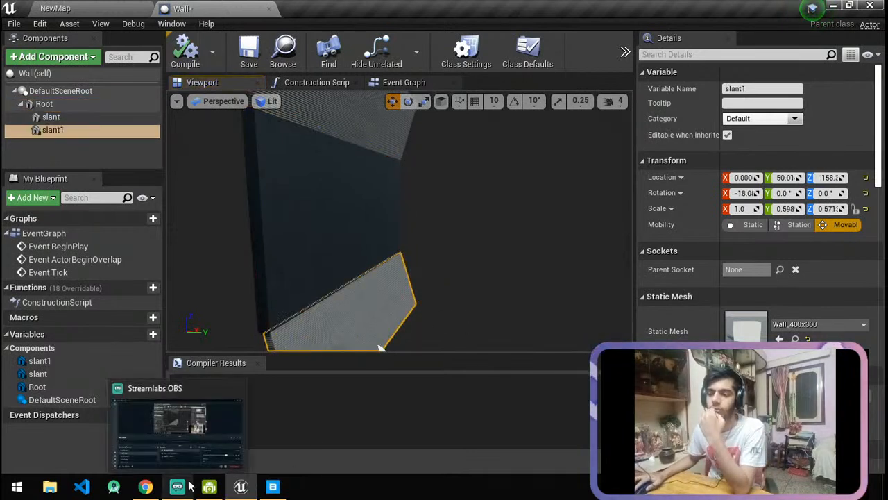
pyautogui.click(375, 139)
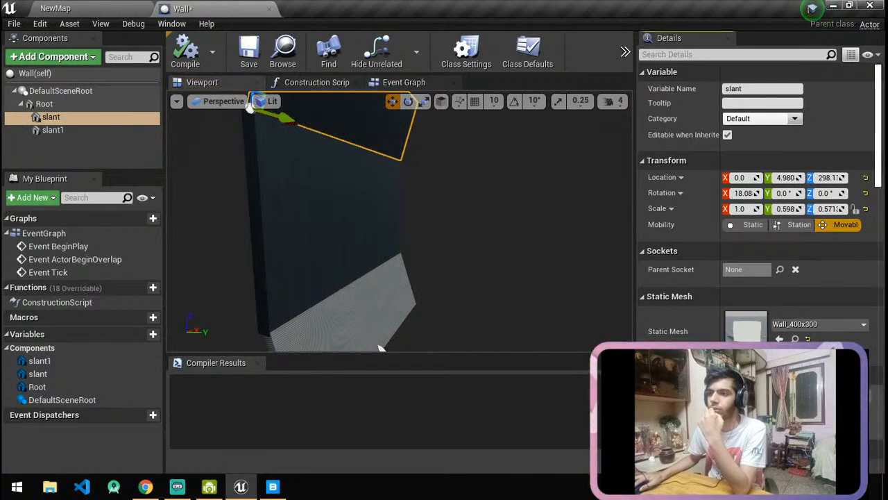
pyautogui.press('f')
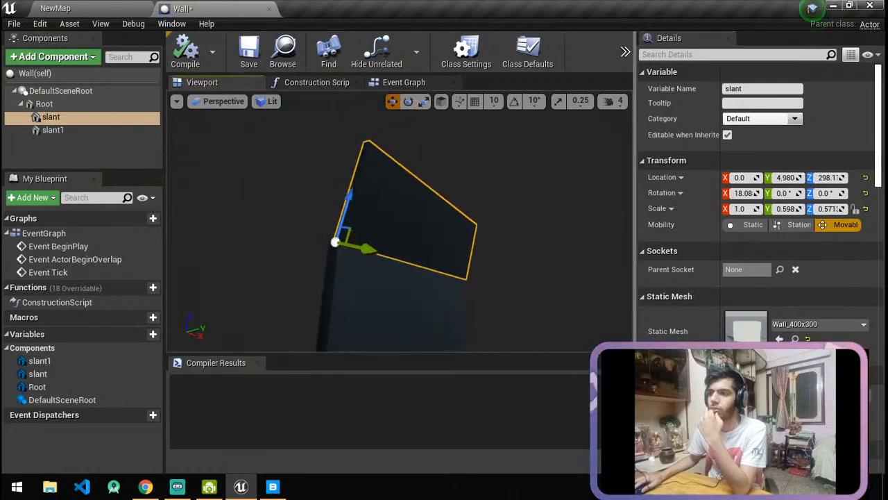
pyautogui.click(474, 290)
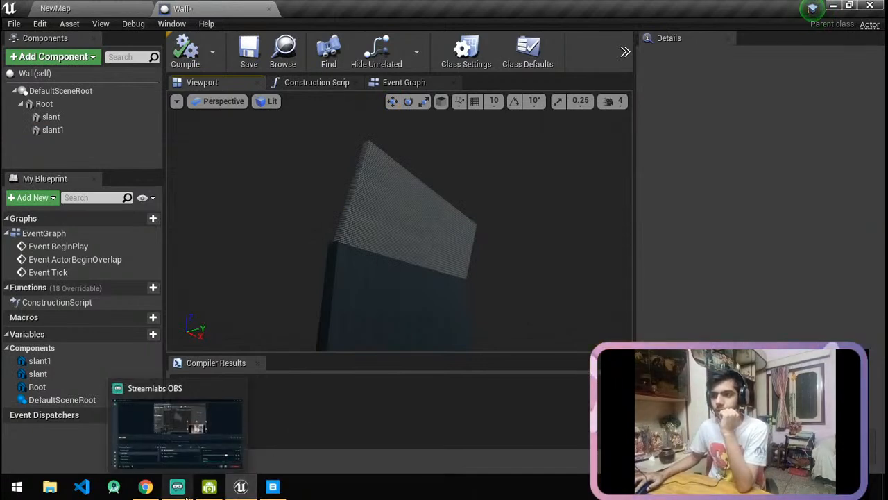
# Switch to Quixel Bridge, look through the local Megascans surfaces and preview Dry Rocky Ground 2x2.
pyautogui.click(273, 486)
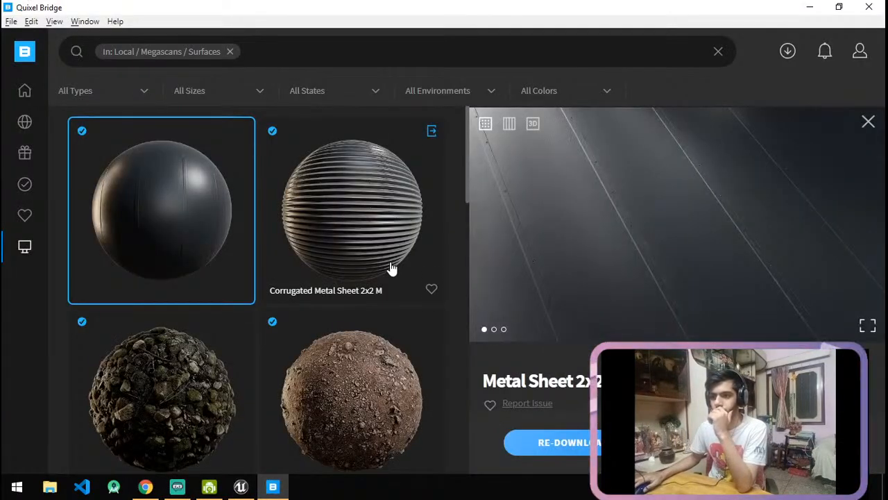
pyautogui.scroll(-10, 391, 267)
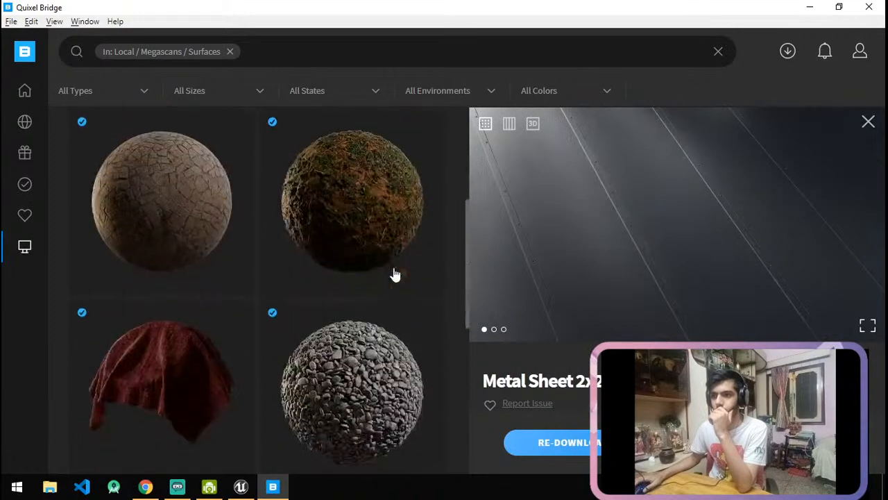
pyautogui.scroll(8, 393, 271)
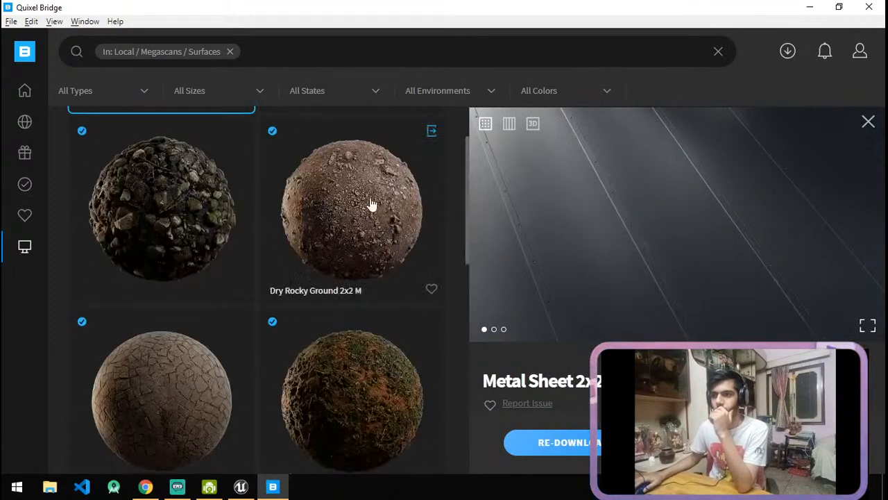
pyautogui.click(358, 281)
pyautogui.scroll(2, 361, 274)
pyautogui.moveTo(6, 135)
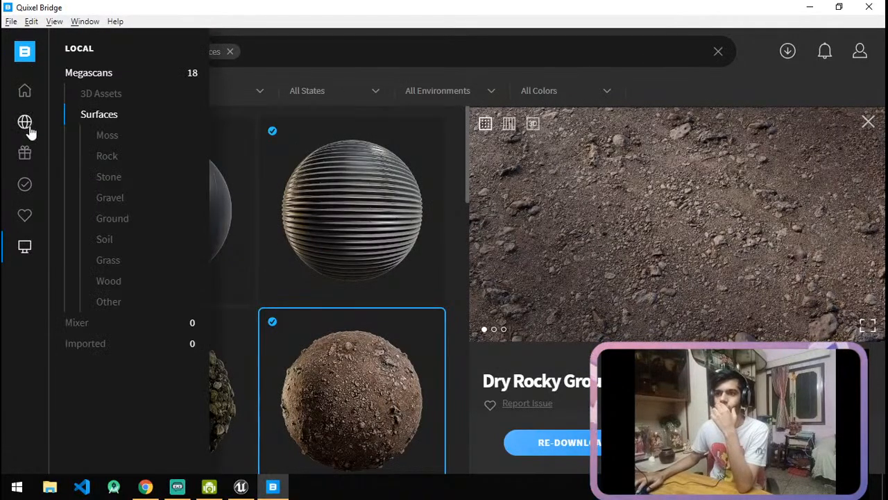
# Filter the online assets to Surfaces, close the asset preview and remove the Collections restriction.
pyautogui.click(25, 122)
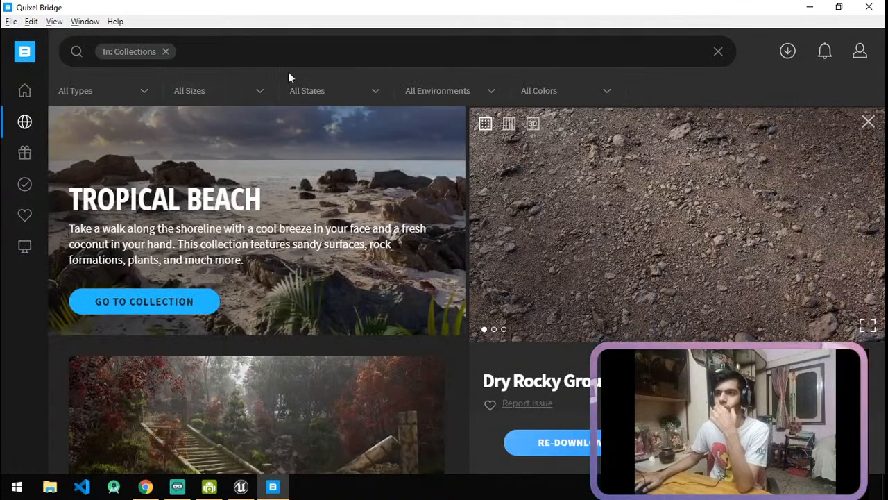
pyautogui.click(151, 91)
pyautogui.click(208, 93)
pyautogui.click(109, 98)
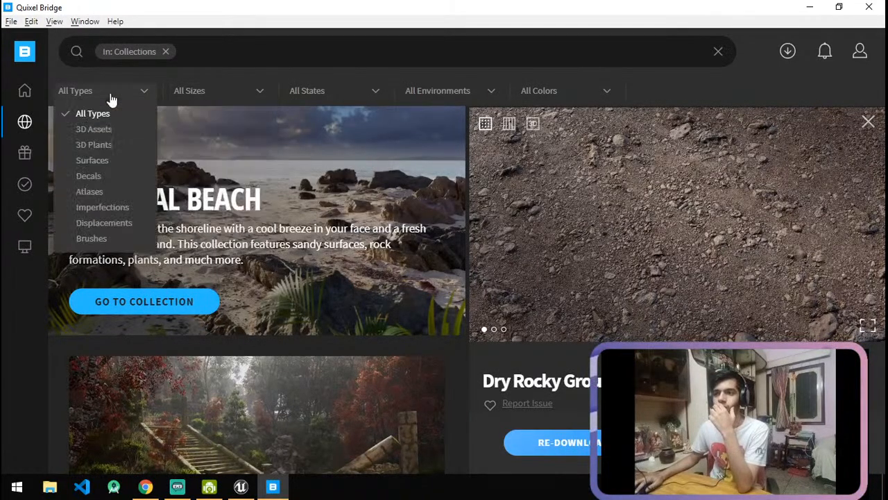
pyautogui.click(101, 158)
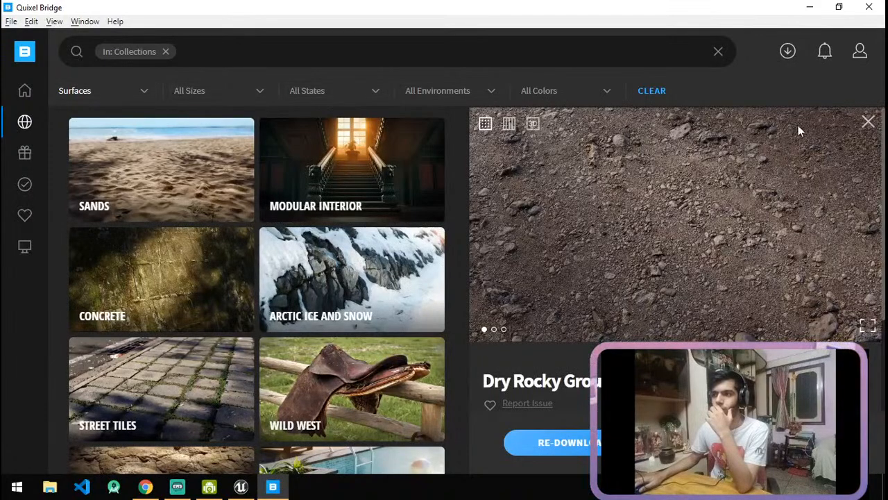
pyautogui.click(866, 119)
pyautogui.click(103, 91)
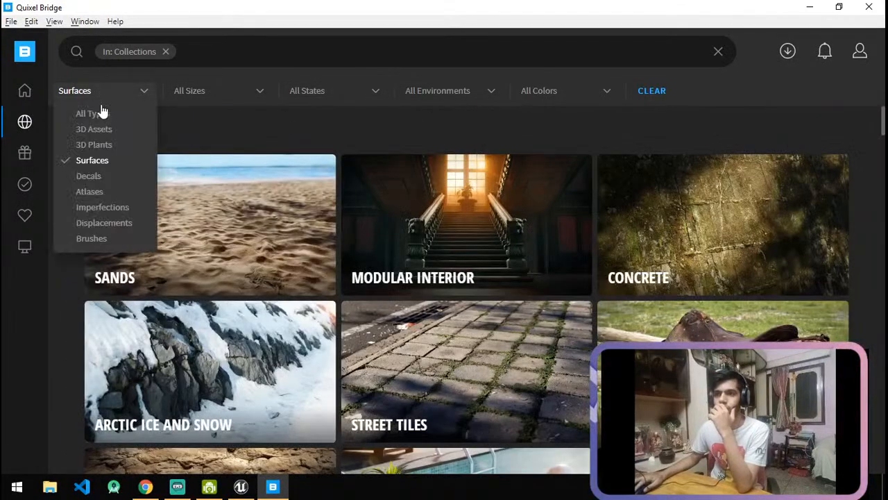
pyautogui.click(166, 52)
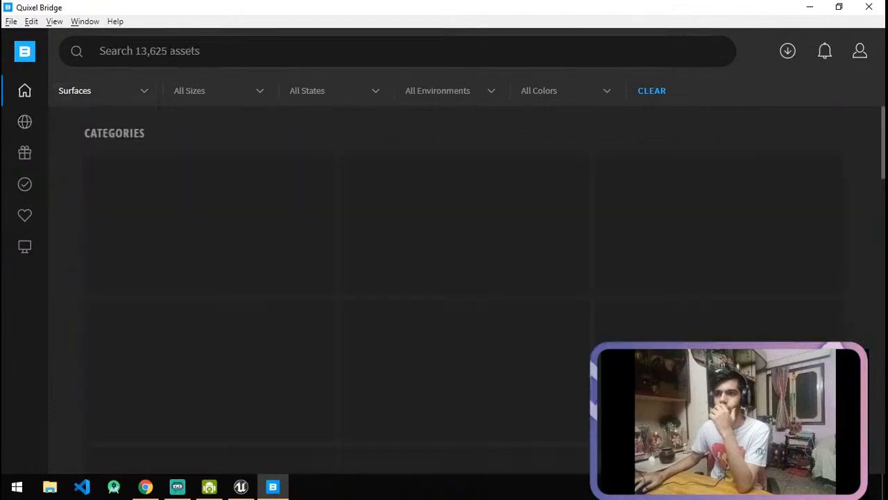
# Open the Metal category of the surfaces.
pyautogui.click(93, 89)
pyautogui.click(287, 136)
pyautogui.scroll(-6, 590, 275)
pyautogui.scroll(2, 625, 299)
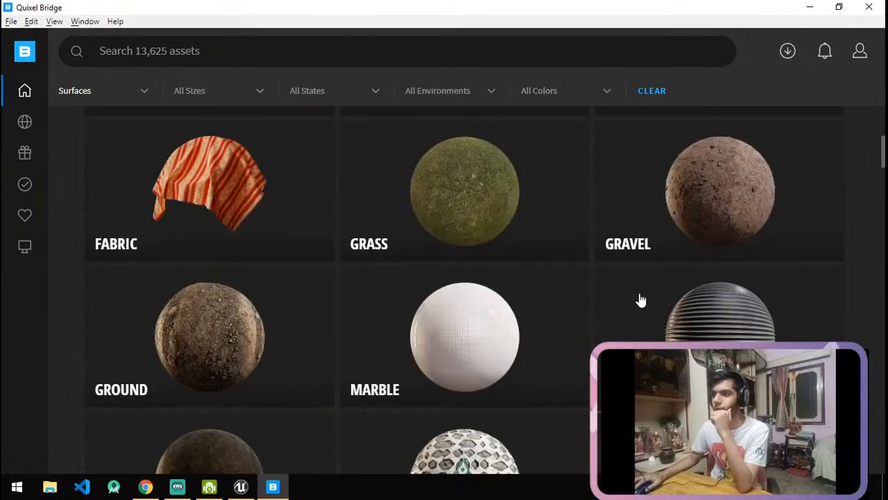
pyautogui.click(737, 324)
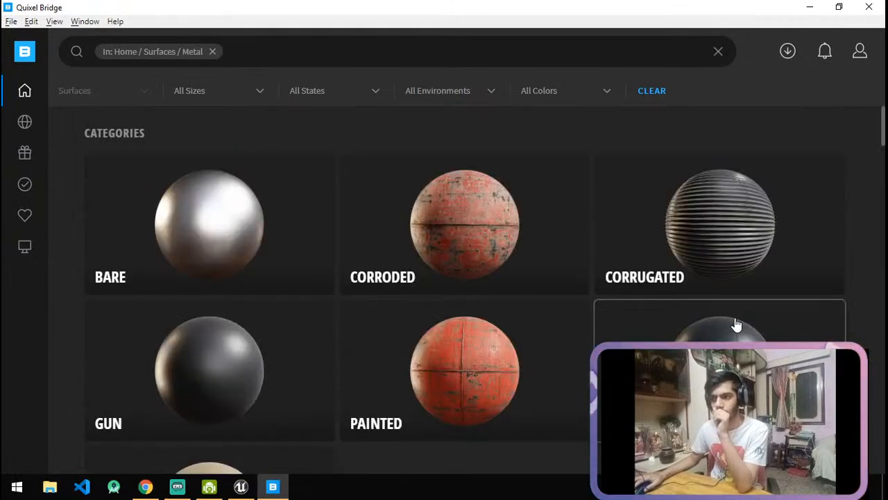
# Find the dark vertically ribbed Metal Sheet among the trending metal surfaces and download it.
pyautogui.scroll(-2, 740, 316)
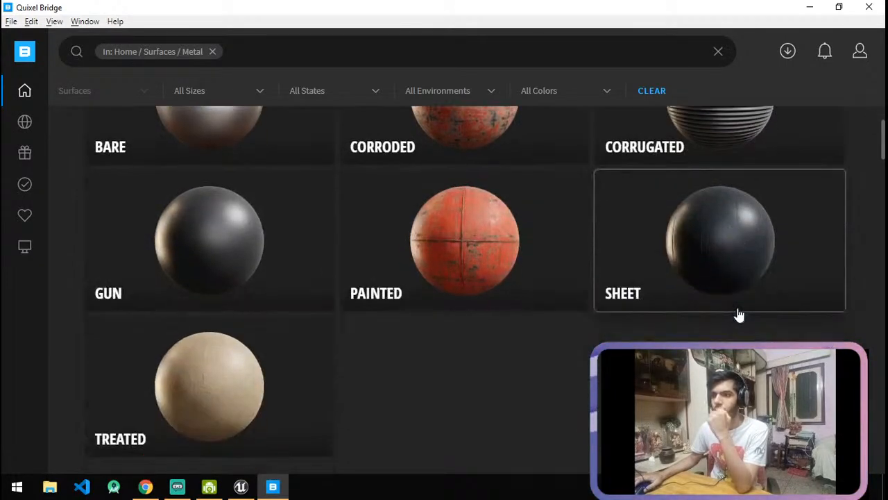
pyautogui.scroll(-4, 740, 316)
pyautogui.scroll(-1, 740, 315)
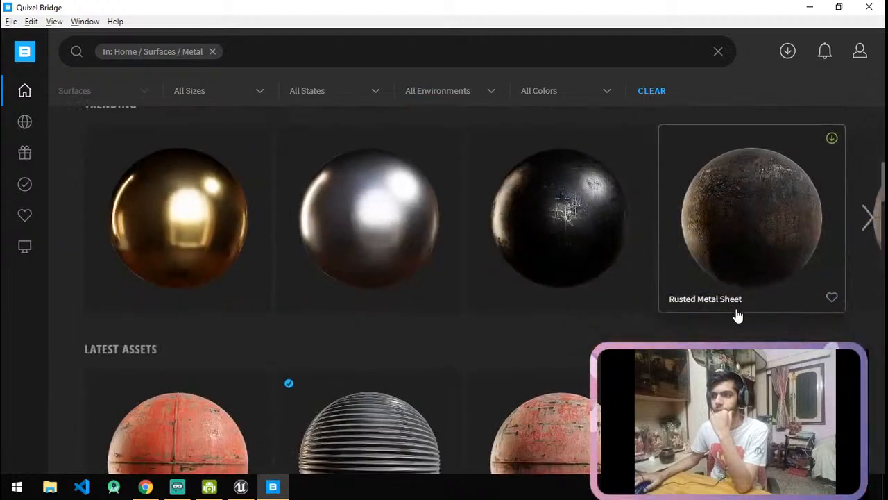
pyautogui.scroll(-1, 764, 277)
pyautogui.click(868, 156)
pyautogui.scroll(2, 710, 280)
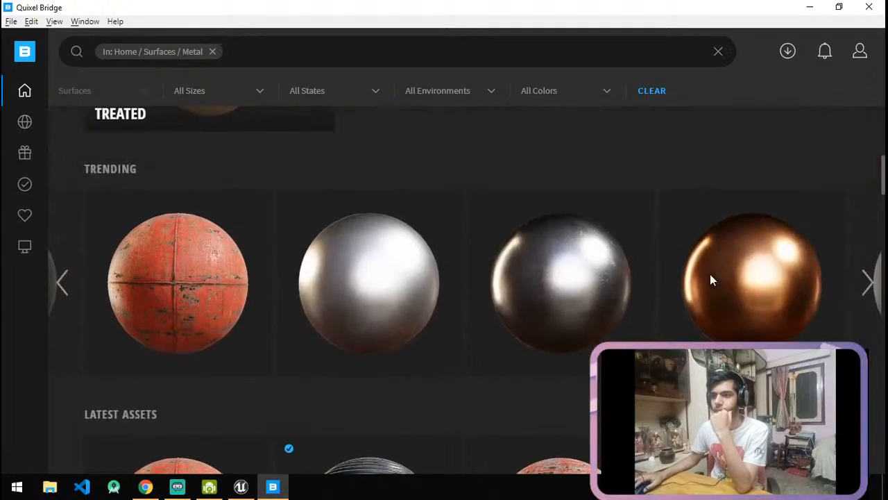
pyautogui.click(864, 294)
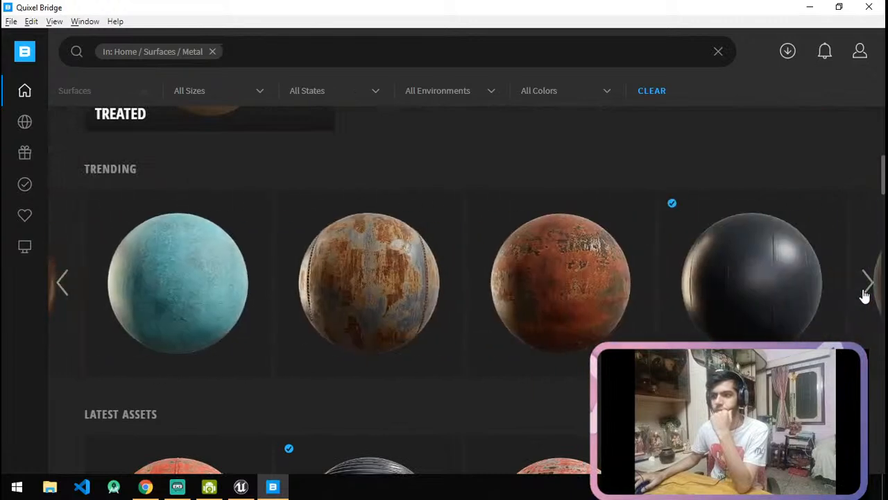
pyautogui.click(866, 284)
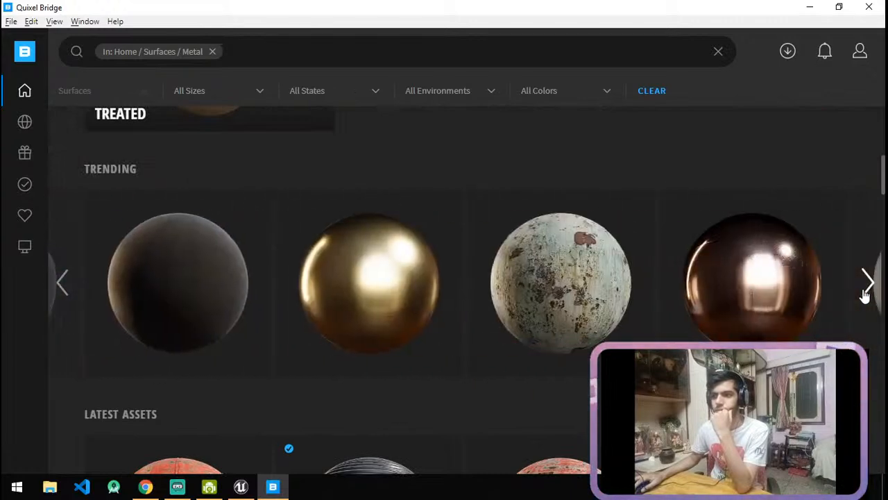
pyautogui.click(863, 293)
pyautogui.click(864, 294)
pyautogui.click(864, 293)
pyautogui.click(864, 293)
pyautogui.click(864, 294)
pyautogui.click(864, 294)
pyautogui.click(864, 294)
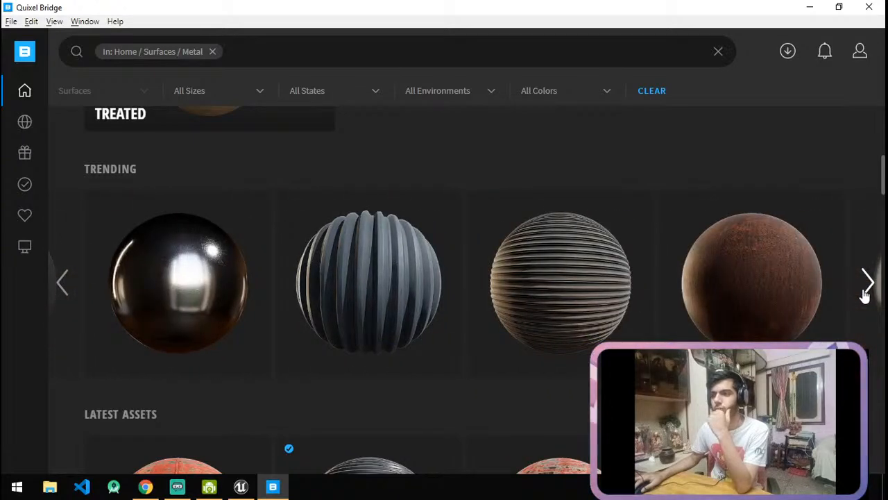
pyautogui.click(864, 293)
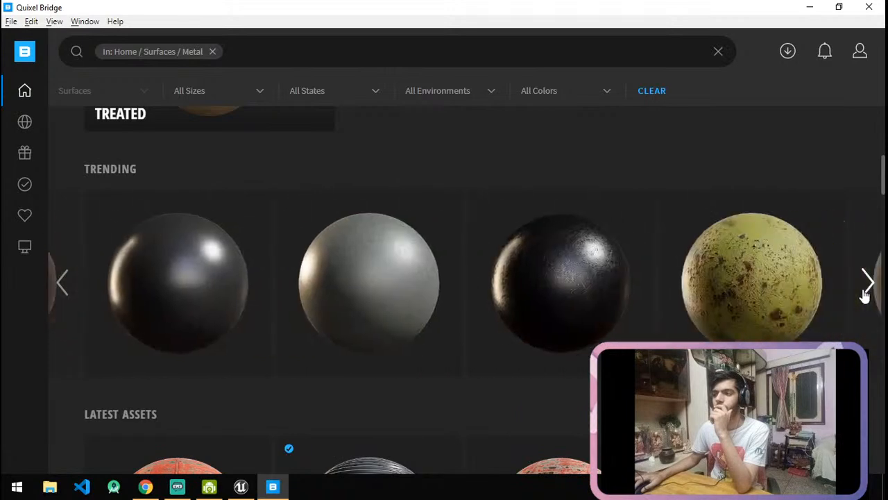
pyautogui.click(863, 294)
pyautogui.click(864, 294)
pyautogui.click(863, 294)
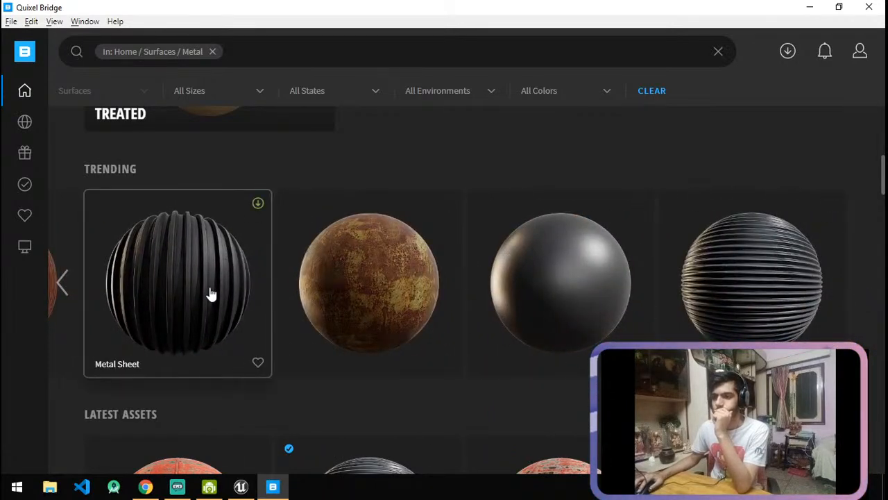
pyautogui.click(211, 294)
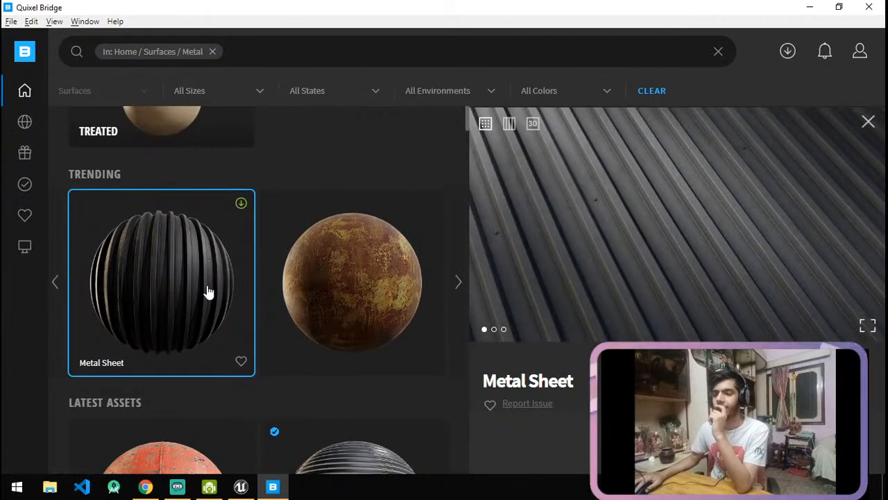
pyautogui.click(798, 453)
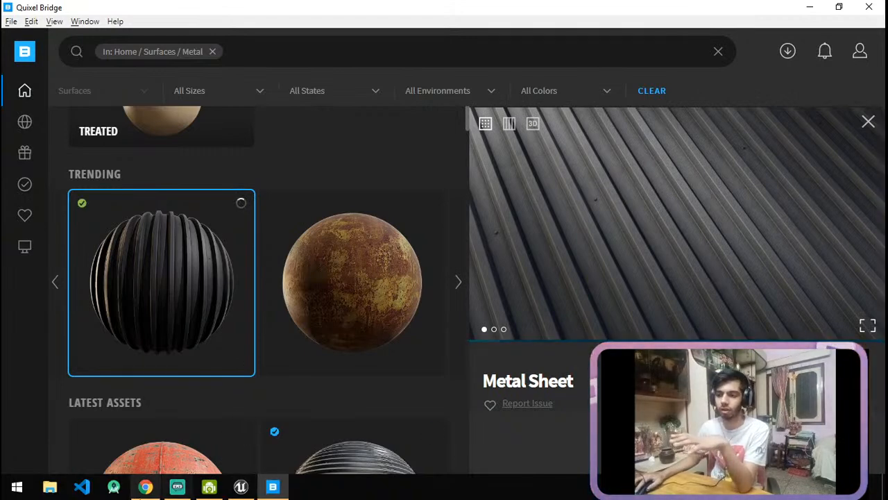
# Check the stream's live chat and the sci-fi reference images in Chrome, and return to Quixel Bridge to view the download.
pyautogui.click(143, 487)
pyautogui.click(32, 6)
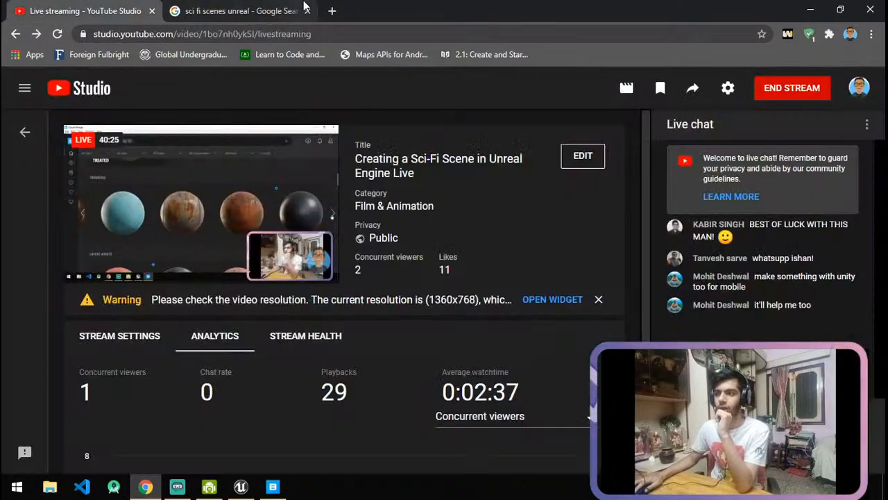
pyautogui.click(277, 10)
pyautogui.click(273, 487)
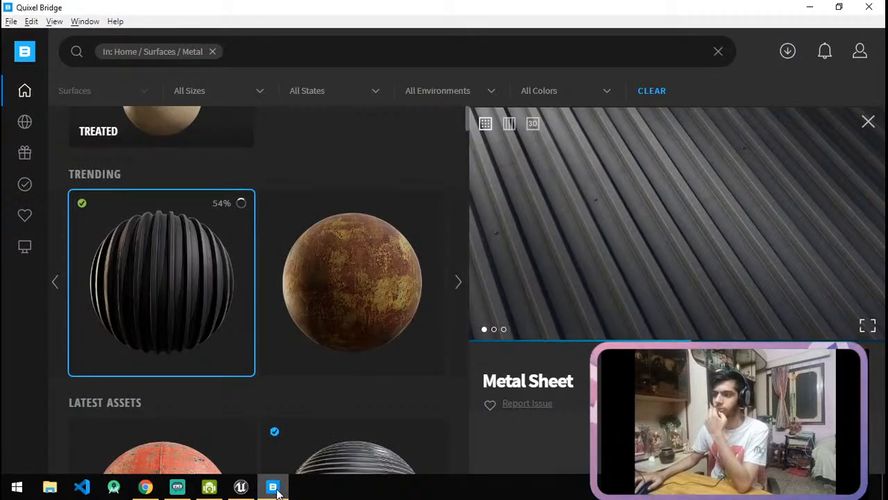
# Compare the Wall blueprint's panels with the sci-fi references in Chrome, look at the stream page, and return to Quixel Bridge.
pyautogui.click(240, 486)
pyautogui.moveTo(405, 278); pyautogui.dragTo(360, 275, button='right')
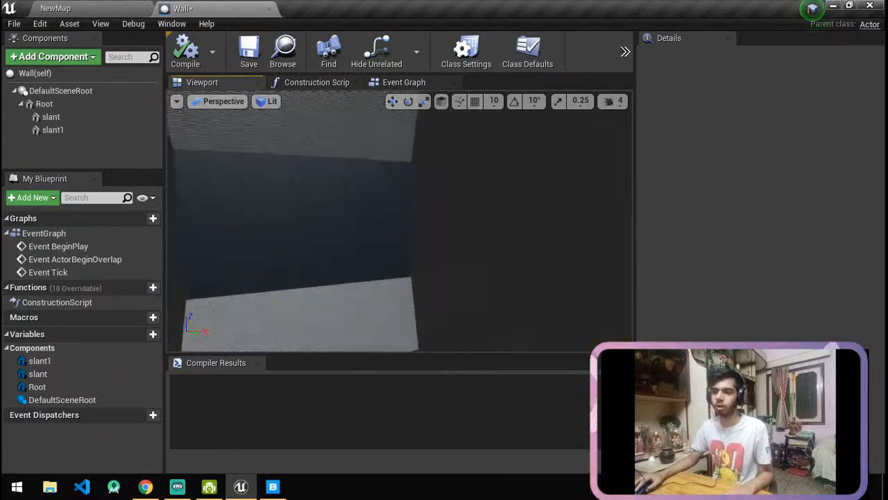
pyautogui.scroll(-5, 361, 275)
pyautogui.moveTo(178, 486)
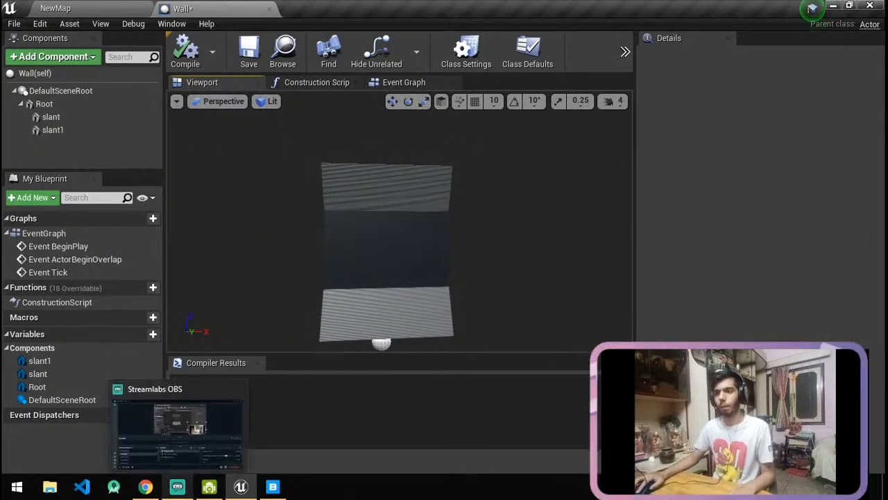
pyautogui.click(145, 486)
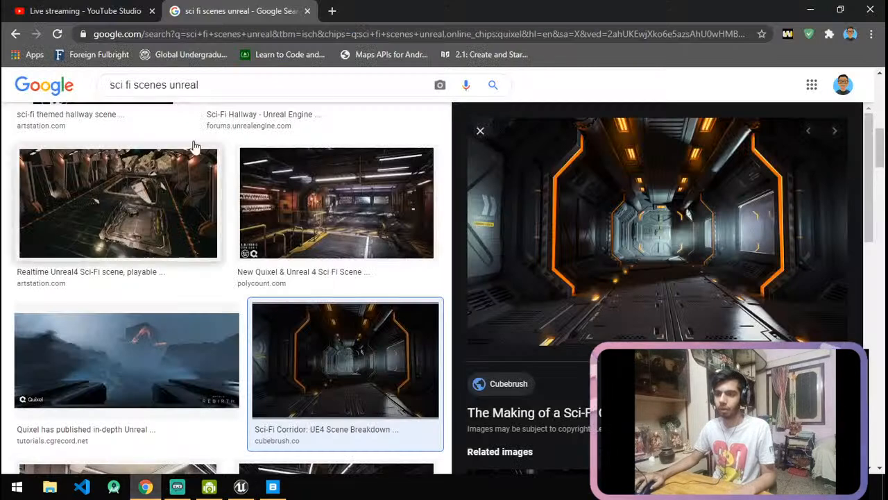
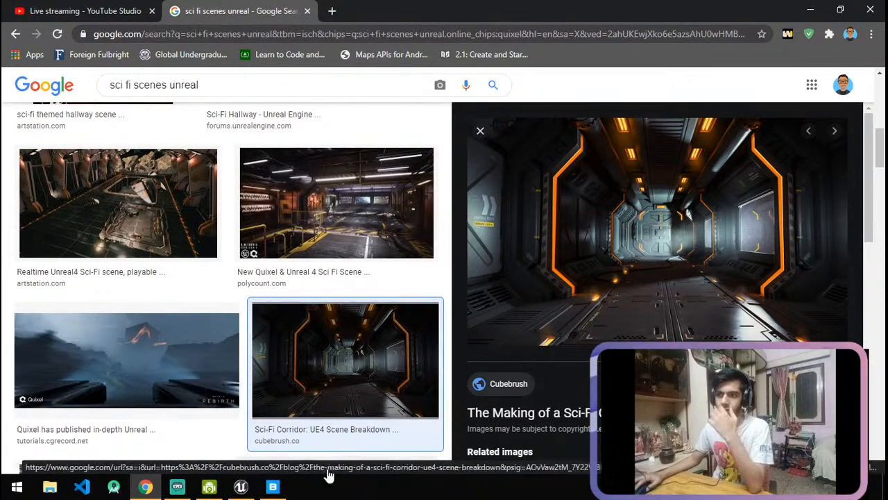
pyautogui.click(105, 10)
pyautogui.click(208, 11)
pyautogui.click(149, 8)
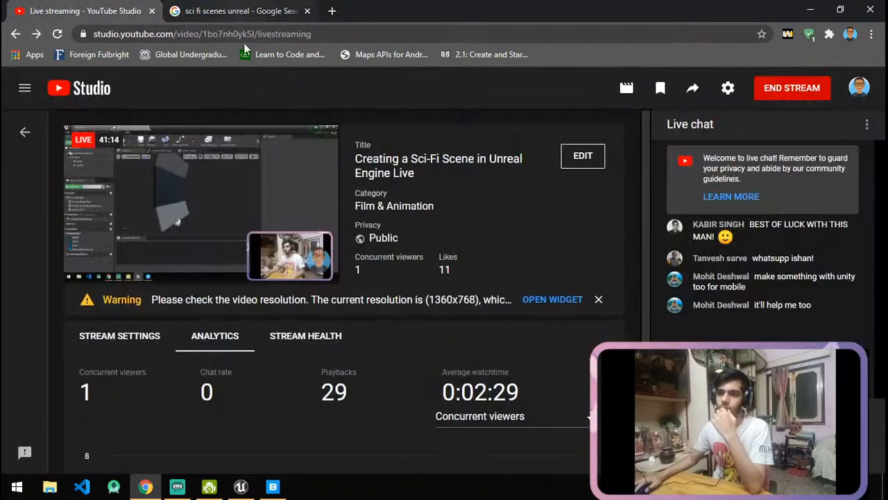
pyautogui.click(236, 490)
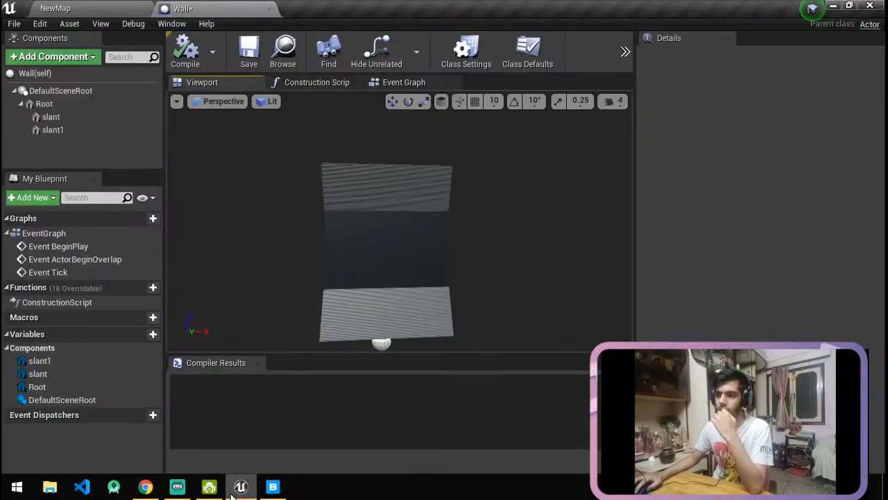
pyautogui.click(273, 487)
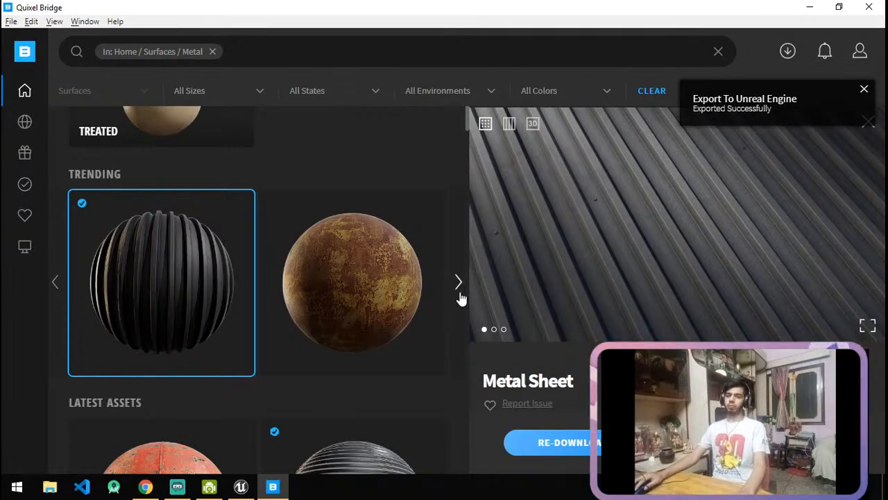
# Check the live scene's webcam feed in Streamlabs OBS and switch to the level in Unreal Engine.
pyautogui.click(177, 486)
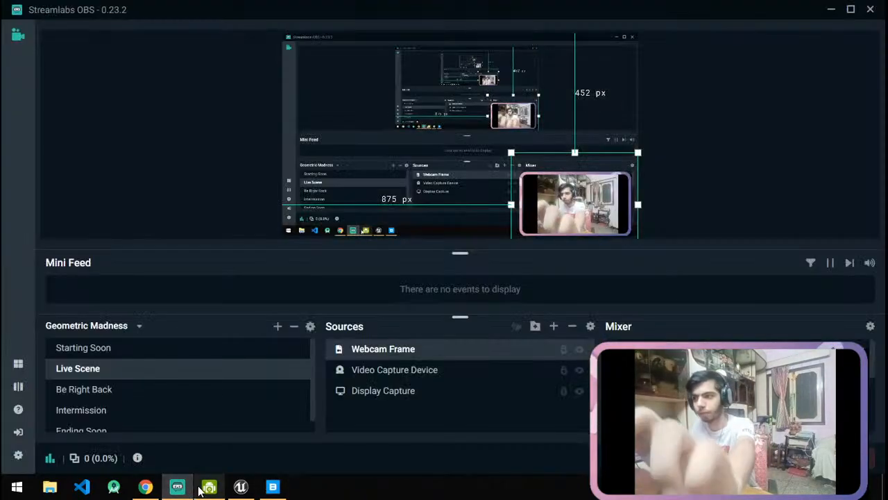
pyautogui.moveTo(200, 491)
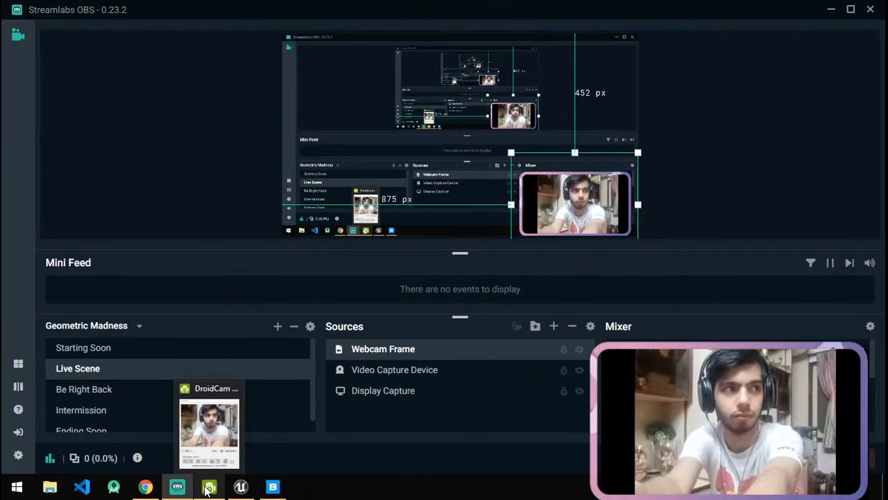
pyautogui.hotkey('alt', 'Tab')
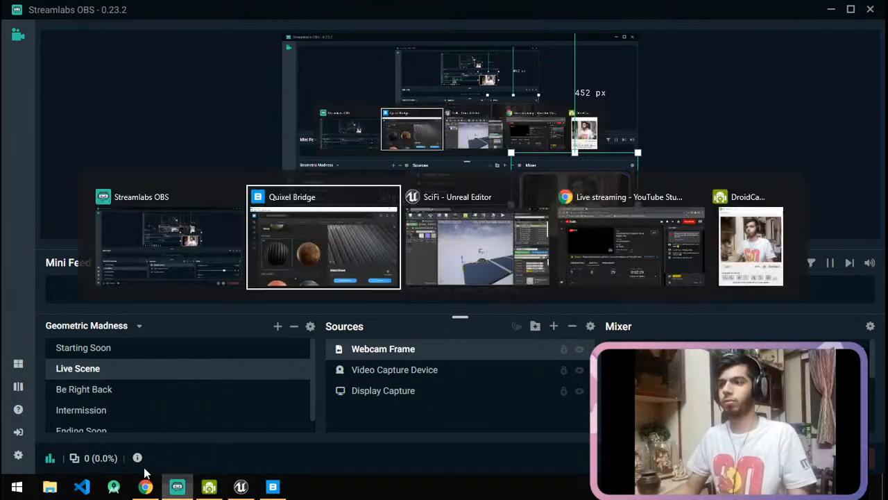
pyautogui.hotkey('alt', 'Tab')
pyautogui.press('Tab')
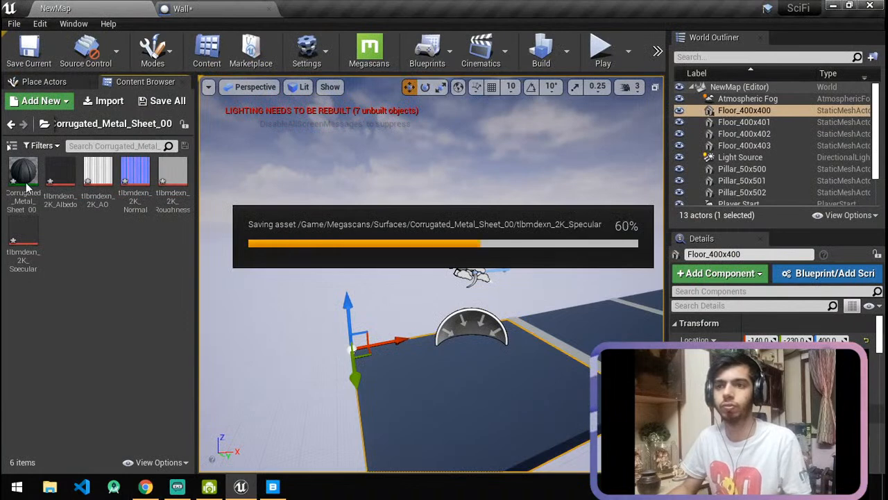
# Try the Corrugated_Metal_Sheet_00 material on slant1, the lower slanted panel of the Wall blueprint.
pyautogui.click(23, 179)
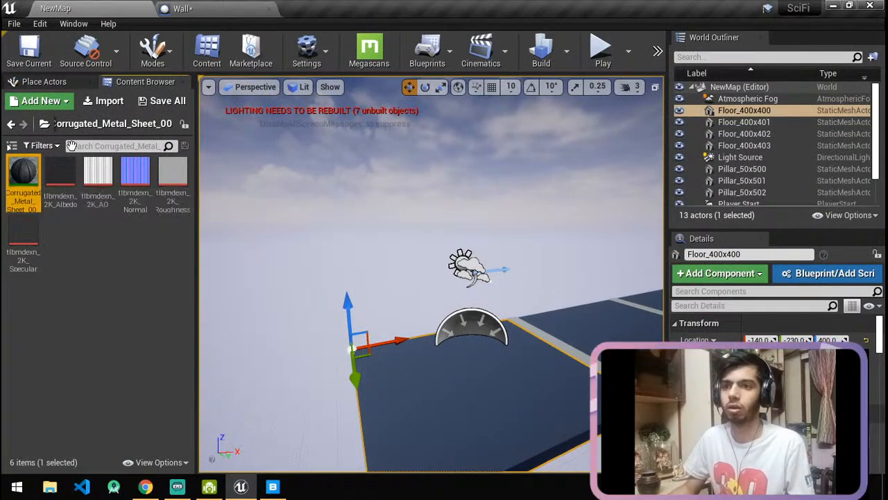
pyautogui.click(252, 8)
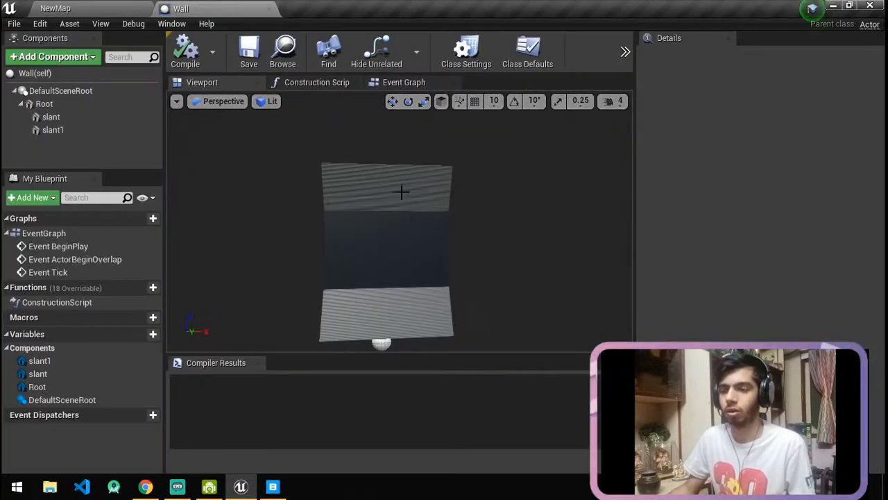
pyautogui.click(407, 318)
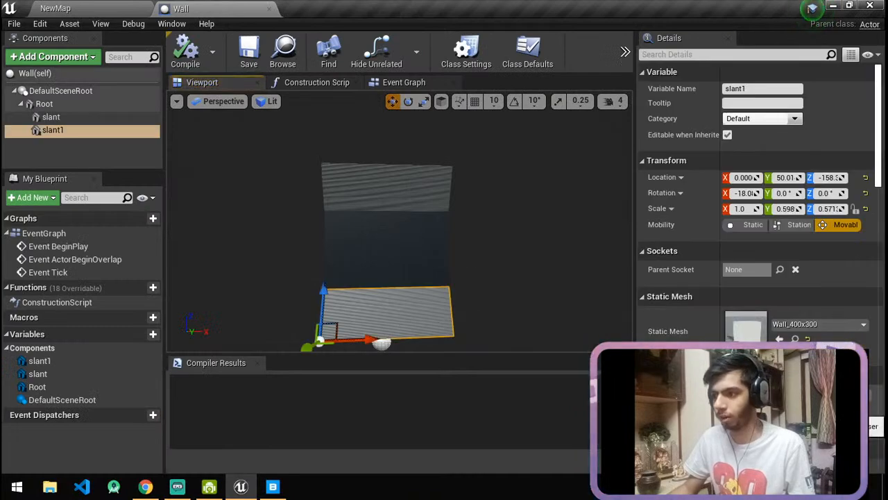
pyautogui.press('w')
pyautogui.moveTo(484, 328); pyautogui.dragTo(447, 300, button='right')
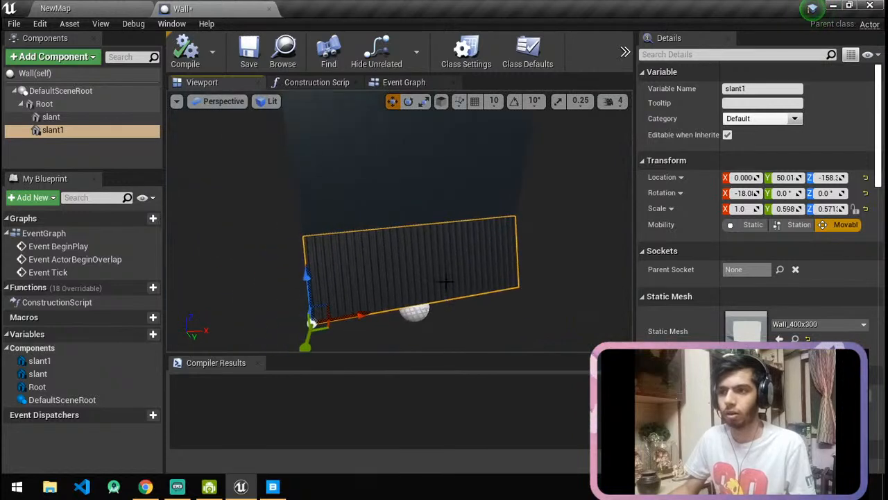
pyautogui.hotkey('ctrl', 's')
pyautogui.click(431, 264)
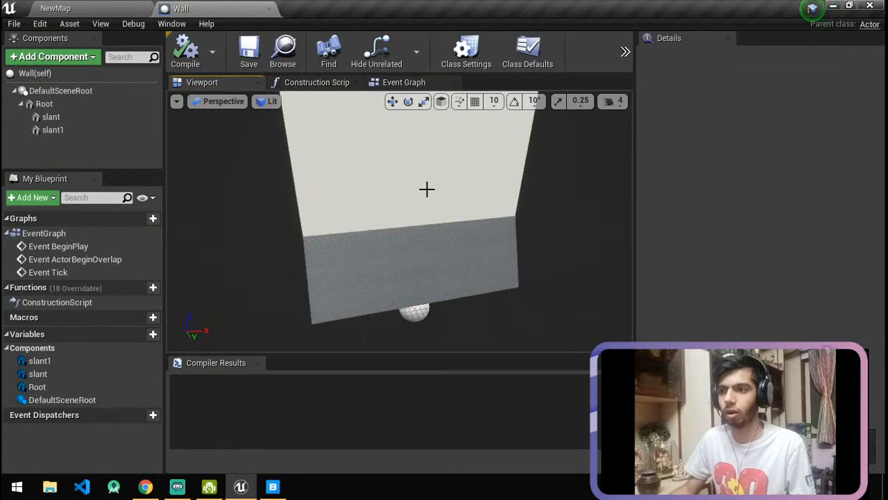
# Apply the Metal_Sheet_2x2_M_00 material to the Wall blueprint's root panel and the lower slanted panel slant1.
pyautogui.click(427, 188)
pyautogui.click(54, 9)
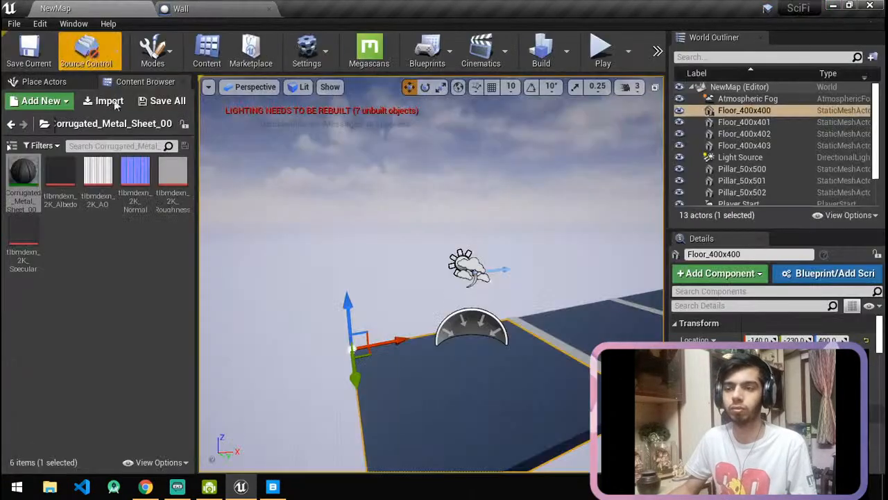
pyautogui.click(45, 123)
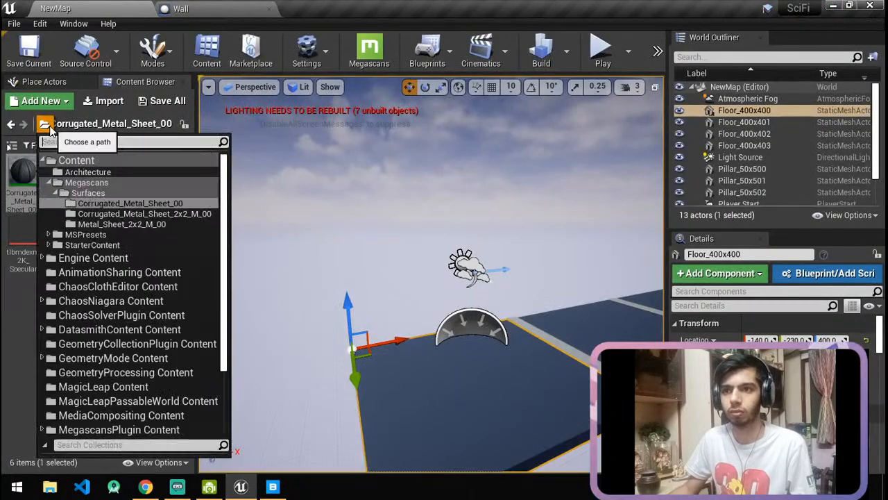
pyautogui.click(116, 223)
pyautogui.click(181, 8)
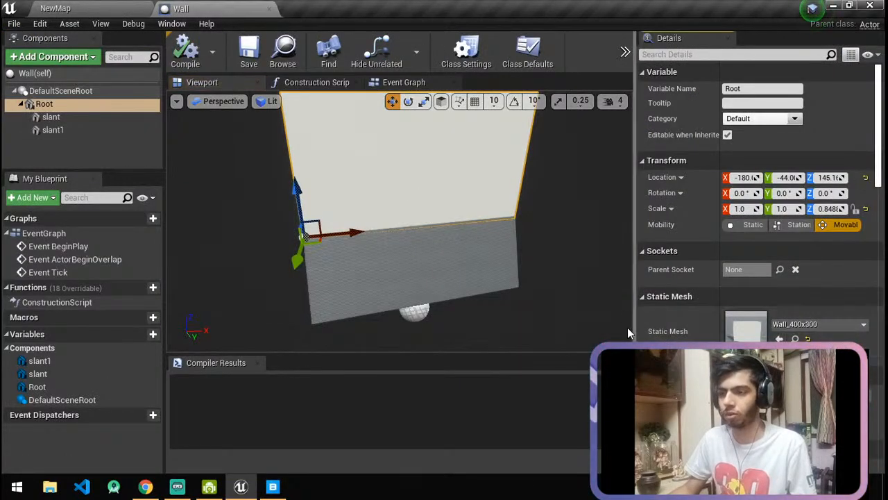
pyautogui.click(87, 8)
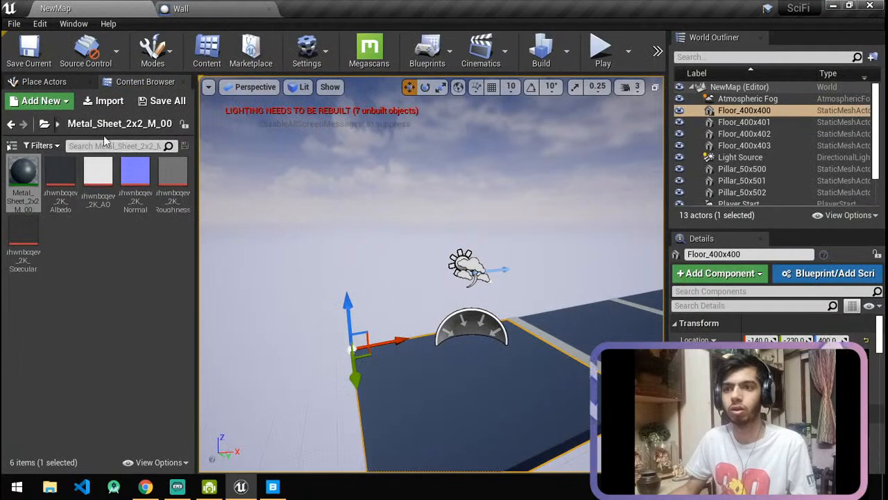
pyautogui.click(224, 6)
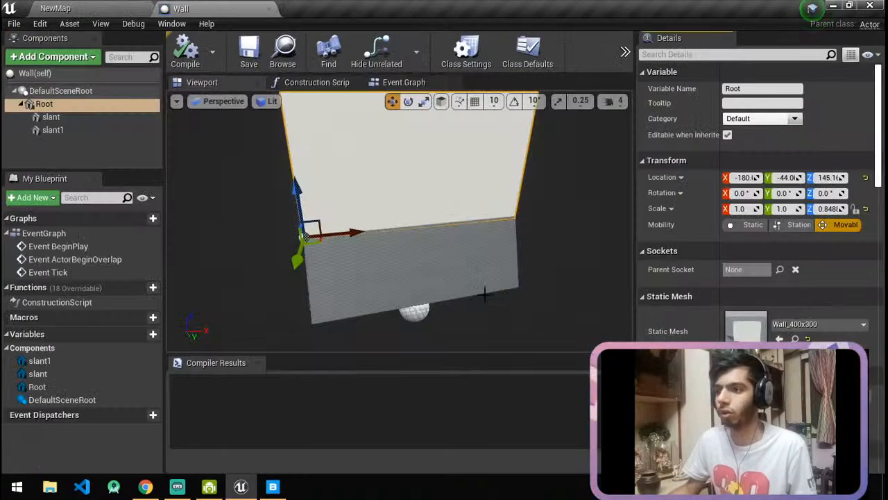
pyautogui.moveTo(444, 306); pyautogui.dragTo(424, 254, button='right')
pyautogui.click(377, 242)
# Try to shift the lower slanted panel slant1 outward from the wall along Y.
pyautogui.press('f')
pyautogui.scroll(3, 373, 268)
pyautogui.scroll(-5, 373, 267)
pyautogui.moveTo(484, 321)
pyautogui.mouseDown(button='right')
pyautogui.moveTo(468, 332)
pyautogui.moveTo(484, 320)
pyautogui.mouseUp(button='right')
pyautogui.moveTo(426, 300); pyautogui.dragTo(423, 306)
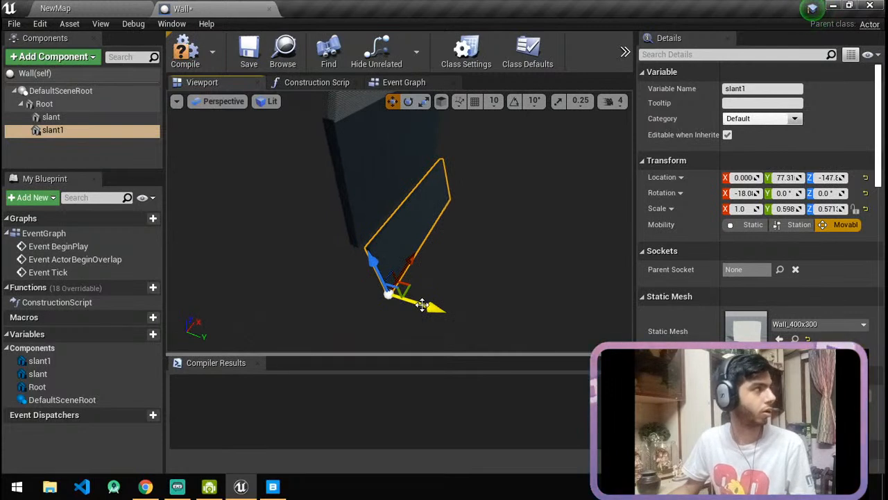
pyautogui.click(430, 316)
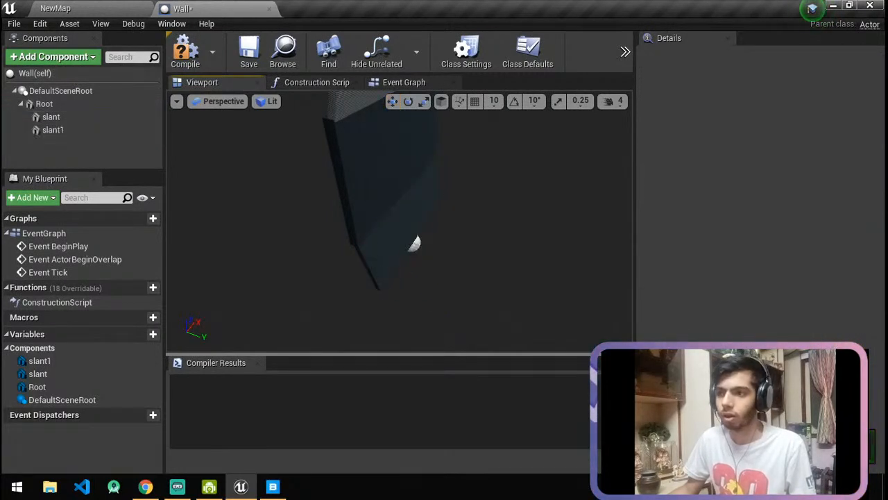
pyautogui.click(413, 289)
pyautogui.moveTo(420, 302); pyautogui.dragTo(418, 297)
pyautogui.click(420, 299)
# Duplicate the lower slanted panel slant1 and name the copy vent.
pyautogui.click(408, 263)
pyautogui.hotkey('ctrl', 'c')
pyautogui.hotkey('ctrl', 'v')
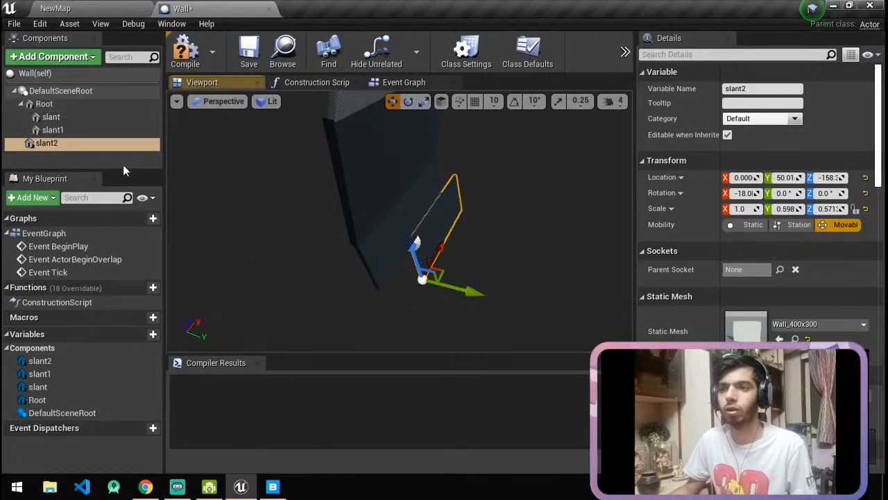
pyautogui.rightClick(93, 147)
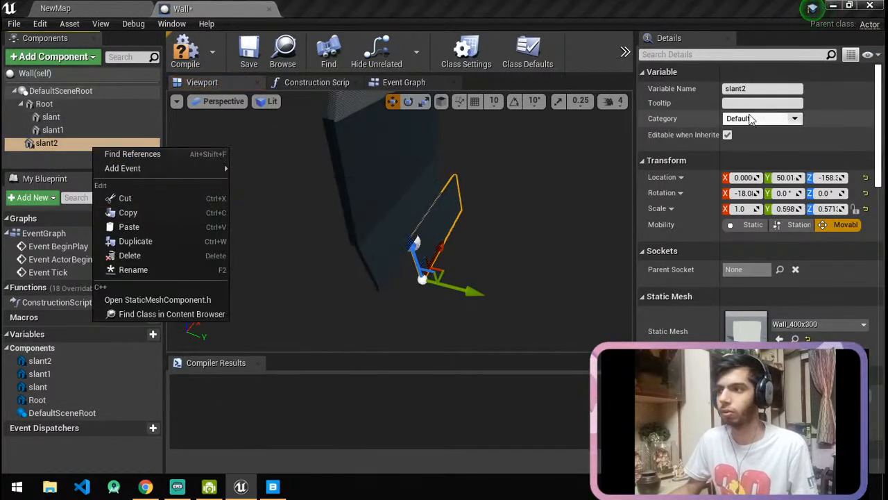
pyautogui.click(761, 89)
pyautogui.write('ve')
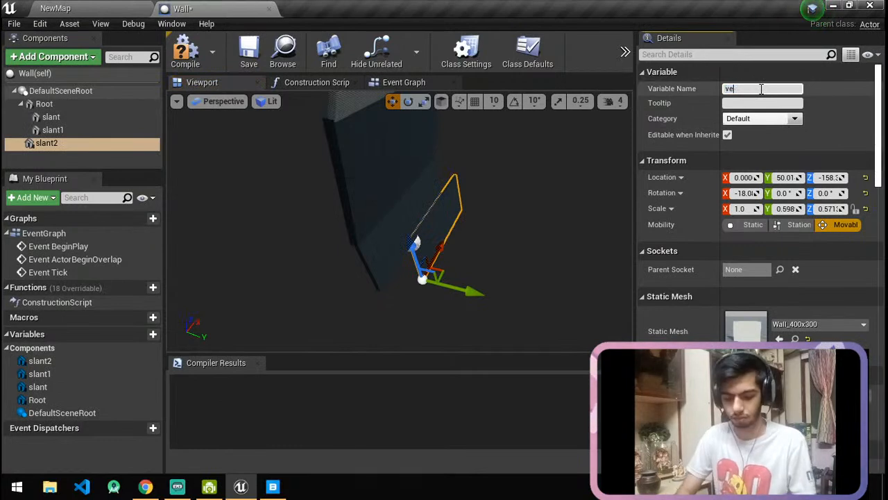
pyautogui.write('nt')
pyautogui.press('Return')
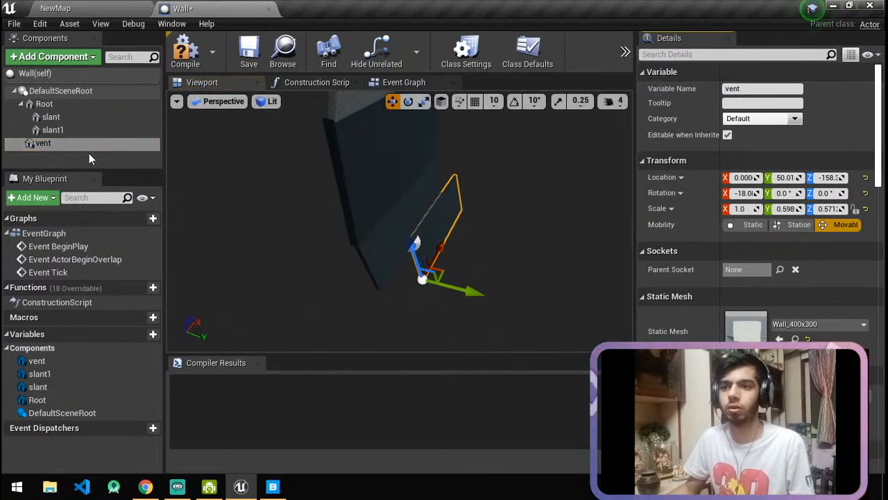
# Attach vent to slant1 and move it over that panel, to about X -4 and Z -36.
pyautogui.moveTo(93, 146); pyautogui.dragTo(108, 130)
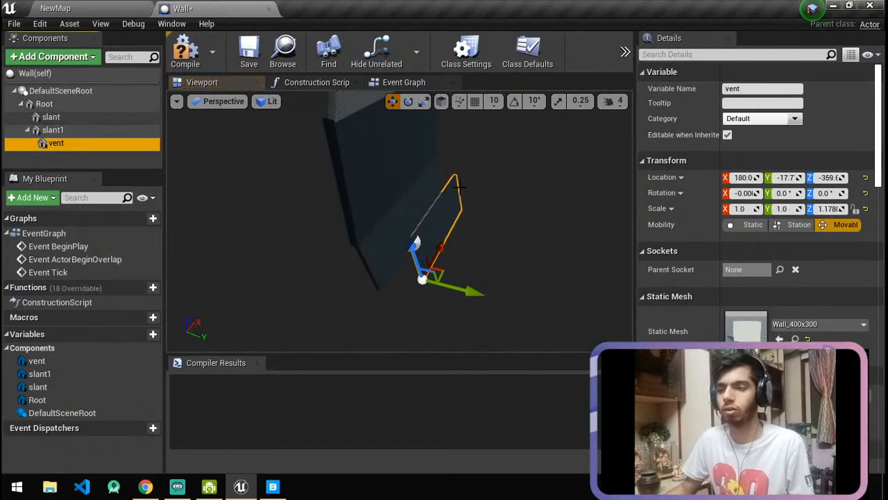
pyautogui.moveTo(498, 257)
pyautogui.mouseDown(button='right')
pyautogui.moveTo(482, 244)
pyautogui.moveTo(498, 256)
pyautogui.mouseUp(button='right')
pyautogui.moveTo(351, 310); pyautogui.dragTo(333, 201)
pyautogui.scroll(-2, 407, 199)
pyautogui.moveTo(413, 229); pyautogui.dragTo(343, 229)
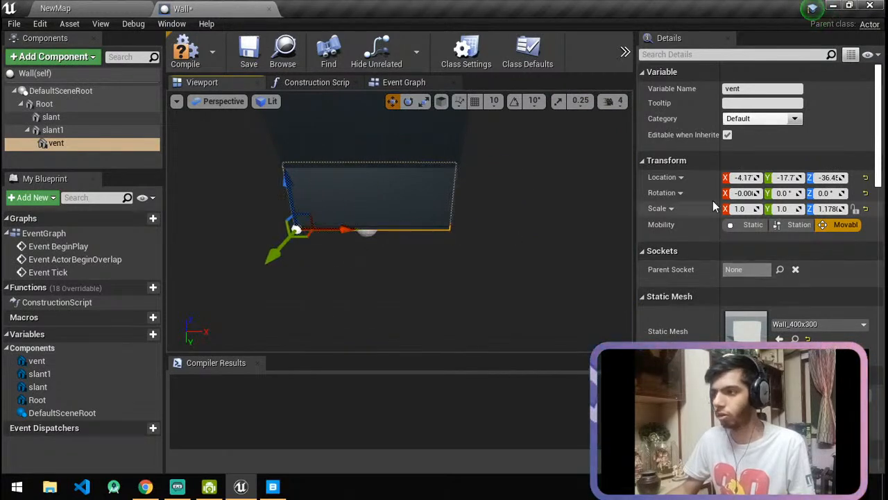
# Scale vent down to about 0.8, 0.8, 0.98 and place it in front of slant1 at about X 35, Y 10, Z -9.
pyautogui.press('r')
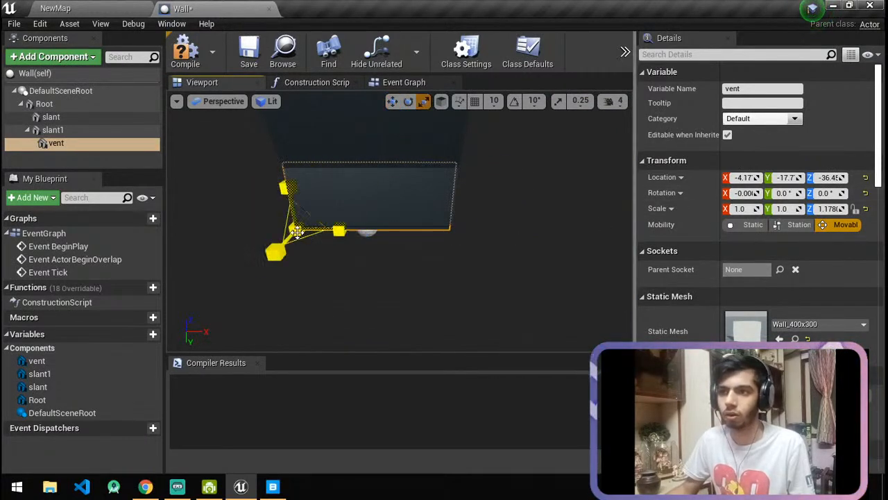
pyautogui.moveTo(296, 230)
pyautogui.mouseDown()
pyautogui.moveTo(288, 230)
pyautogui.moveTo(298, 230)
pyautogui.mouseUp()
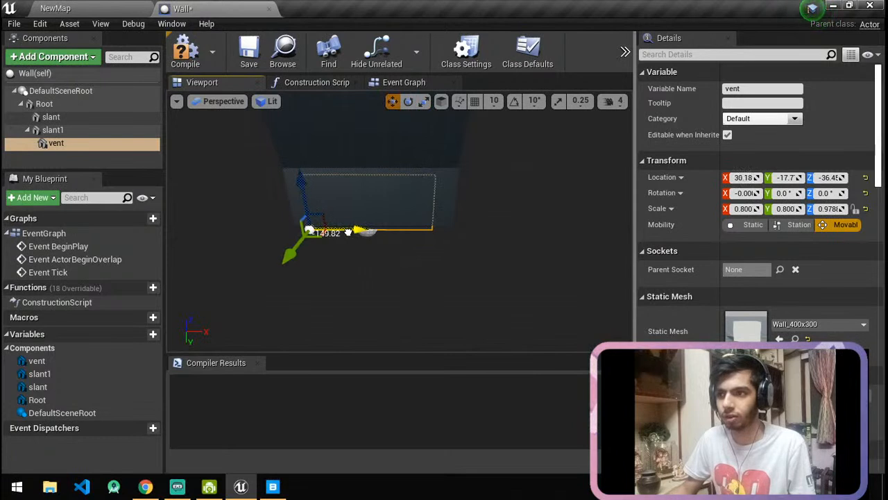
pyautogui.moveTo(310, 197); pyautogui.dragTo(310, 192)
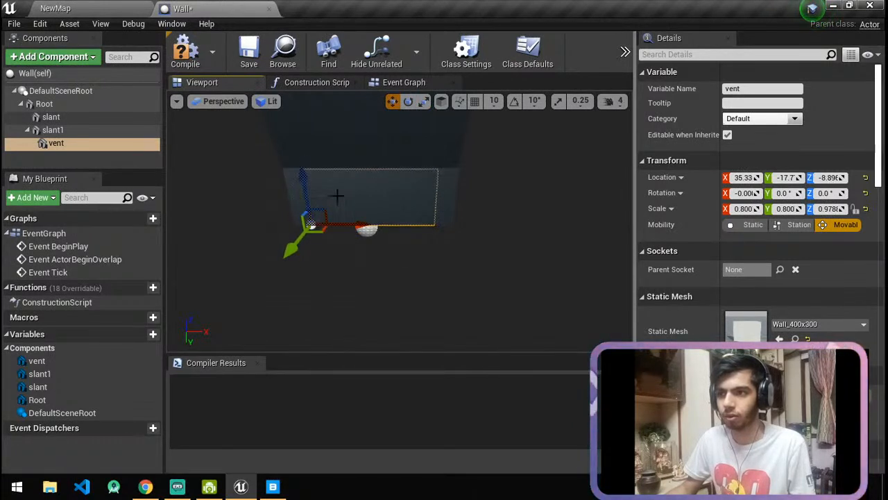
pyautogui.moveTo(391, 192); pyautogui.dragTo(540, 333)
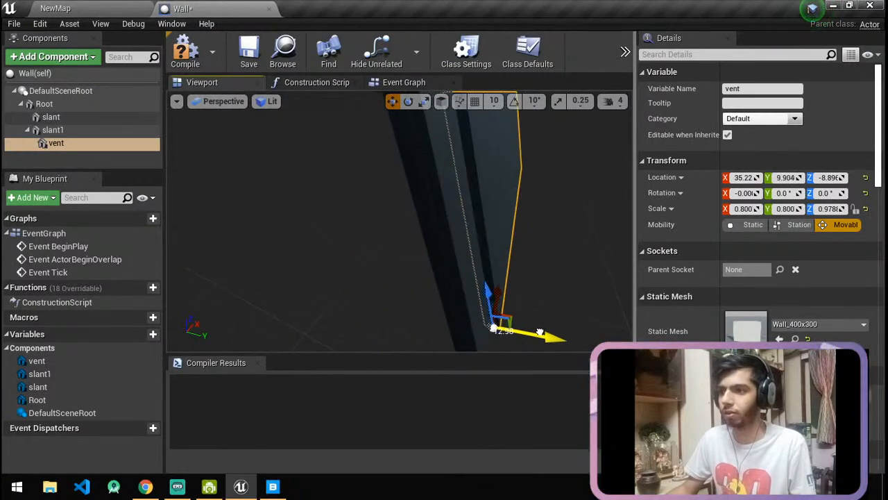
# Widen vent to an X scale of about 0.85 and shift it along slant1 to about X 18.
pyautogui.moveTo(573, 271); pyautogui.dragTo(572, 270)
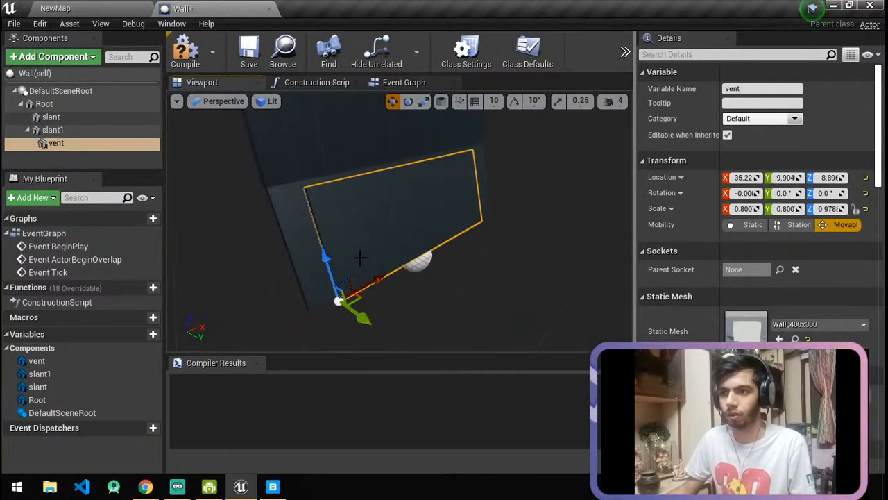
pyautogui.press('e')
pyautogui.press('r')
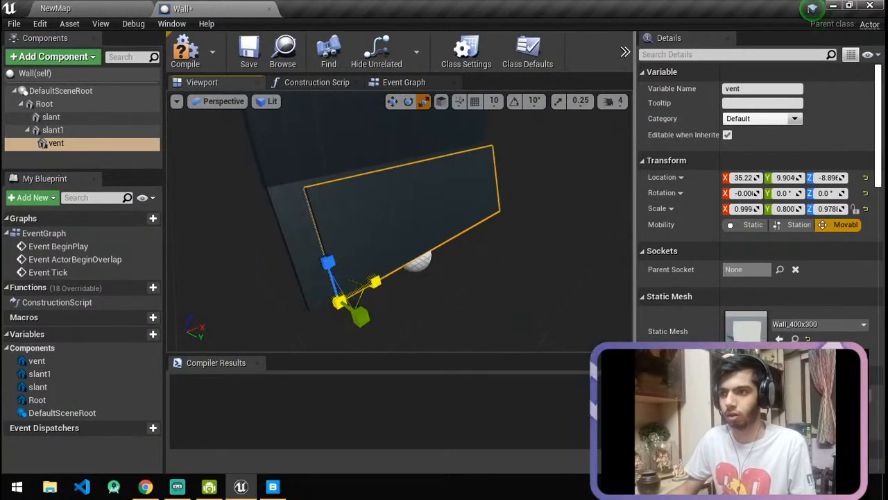
pyautogui.moveTo(375, 281); pyautogui.dragTo(374, 284)
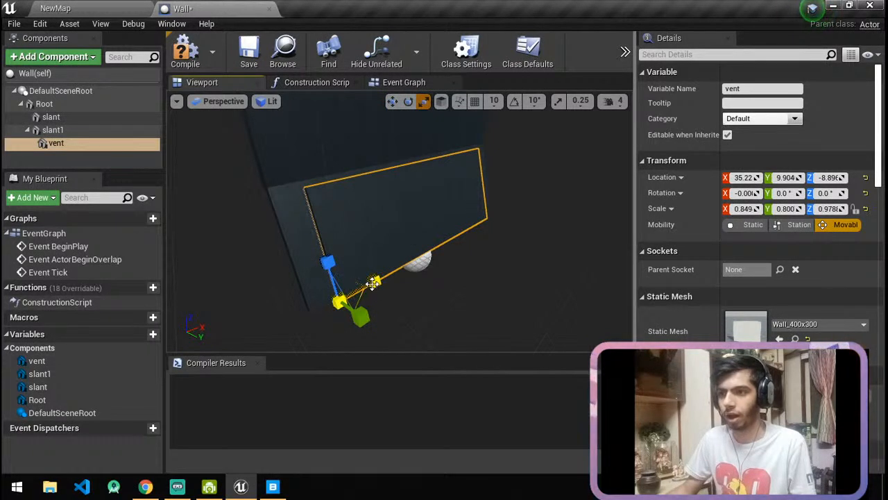
pyautogui.press('w')
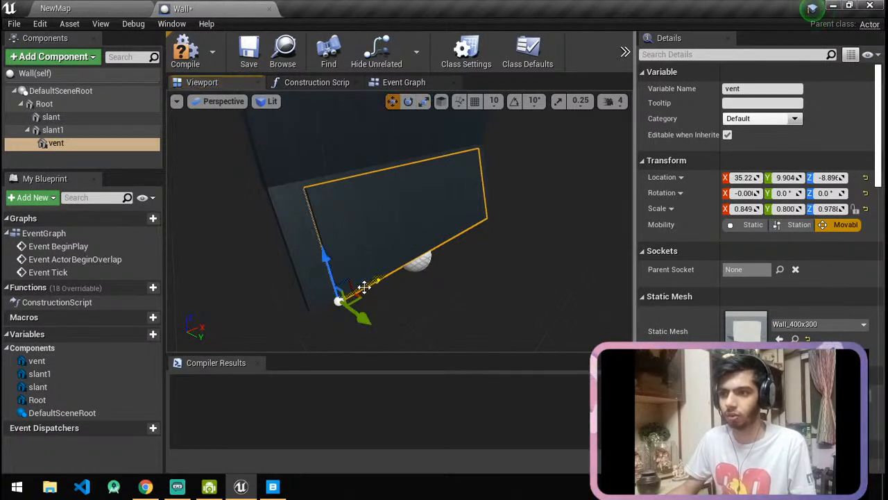
pyautogui.moveTo(372, 284); pyautogui.dragTo(363, 286)
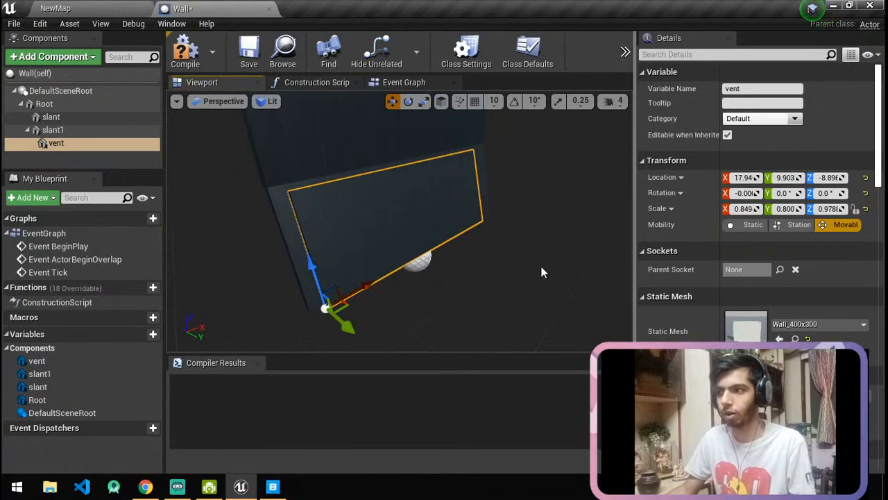
# Pick Corrugated_Metal_Sheet_2x2_M_00_inst among the Megascans surfaces in NewMap and assign it as the material of vent in the Wall blueprint.
pyautogui.click(55, 9)
pyautogui.click(45, 123)
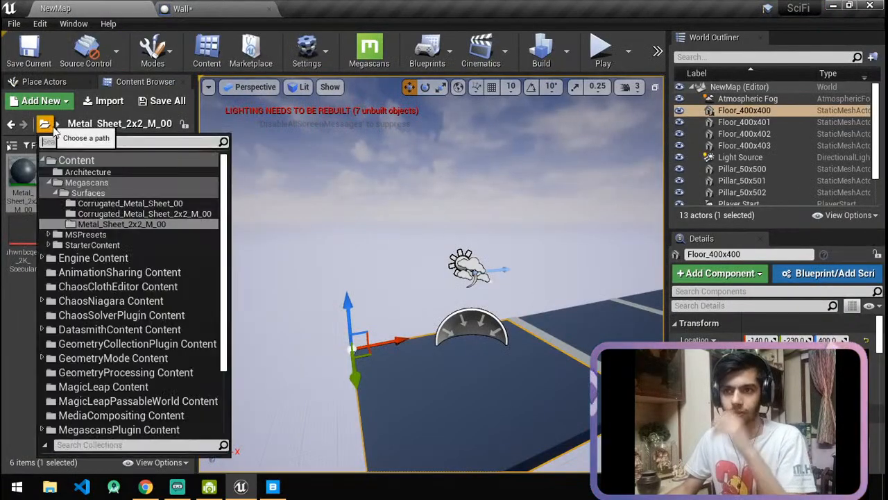
pyautogui.click(137, 222)
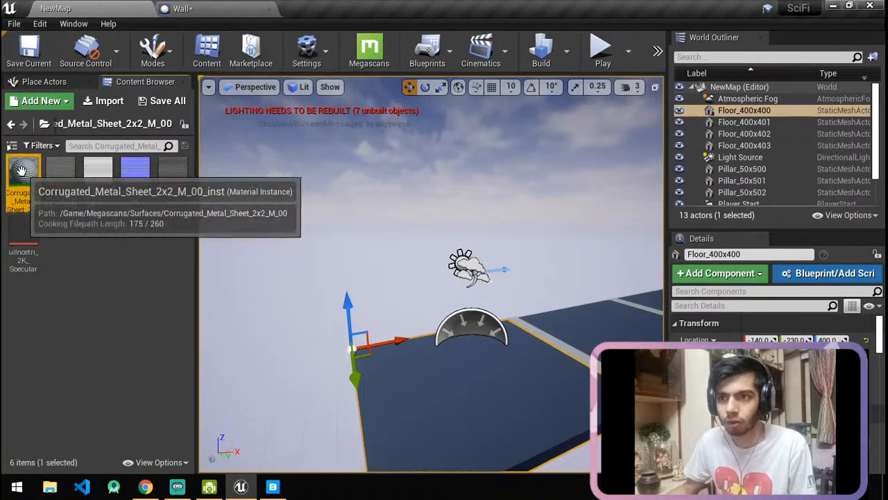
pyautogui.click(208, 9)
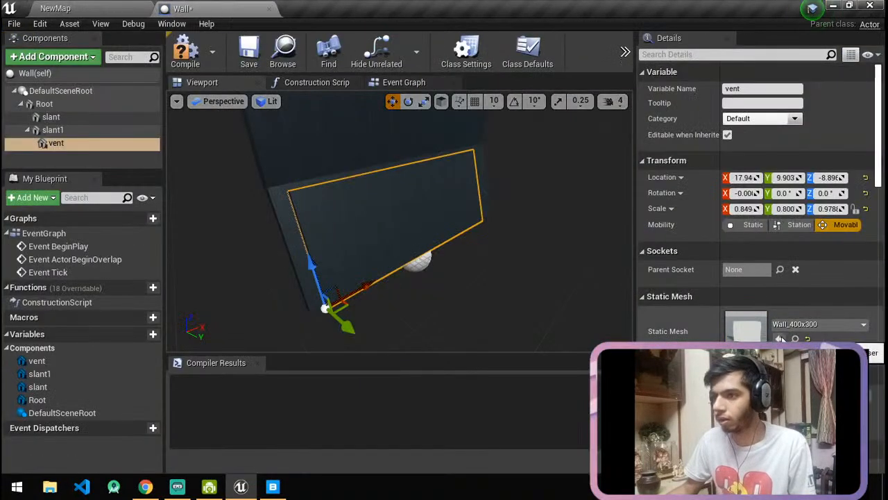
pyautogui.click(780, 411)
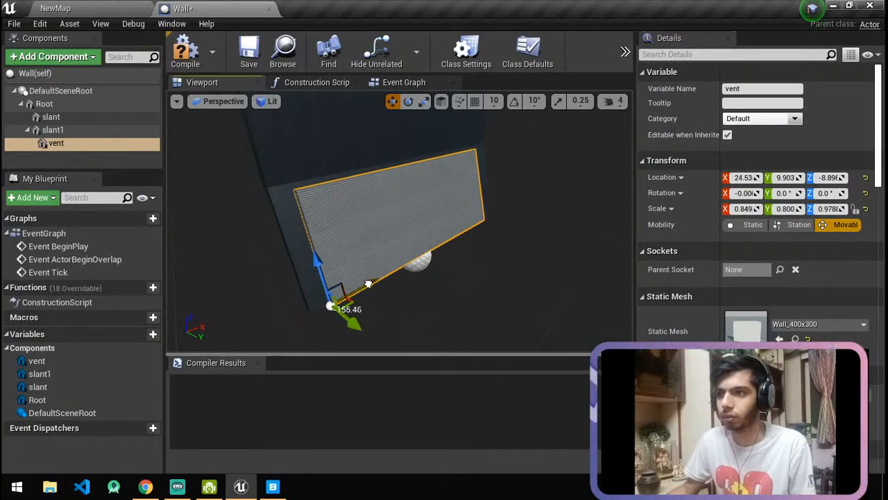
# Shrink vent to a small panel, with a scale of about 0.21, 0.48, 0.46.
pyautogui.moveTo(368, 284); pyautogui.dragTo(432, 222, button='right')
pyautogui.press('e')
pyautogui.press('r')
pyautogui.moveTo(383, 282)
pyautogui.mouseDown()
pyautogui.moveTo(383, 309)
pyautogui.moveTo(383, 287)
pyautogui.mouseUp()
pyautogui.moveTo(396, 317); pyautogui.dragTo(367, 329)
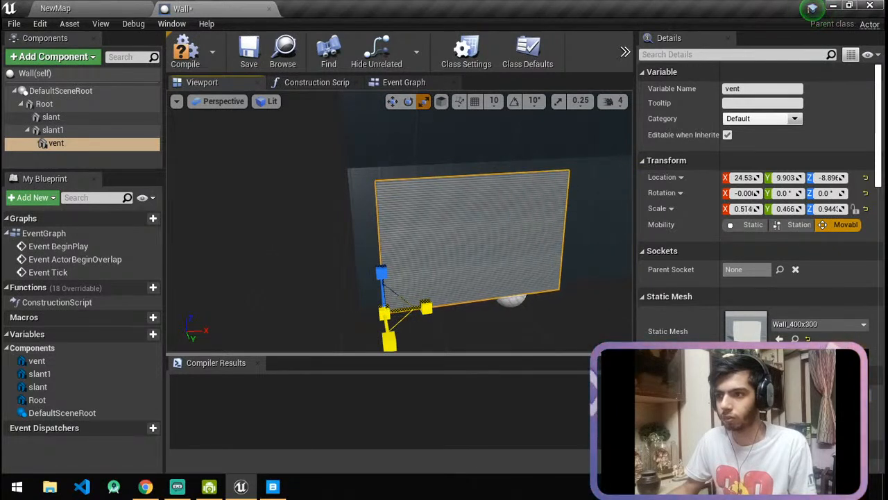
pyautogui.press('e')
pyautogui.press('w')
pyautogui.press('e')
pyautogui.press('r')
pyautogui.moveTo(423, 308); pyautogui.dragTo(392, 269)
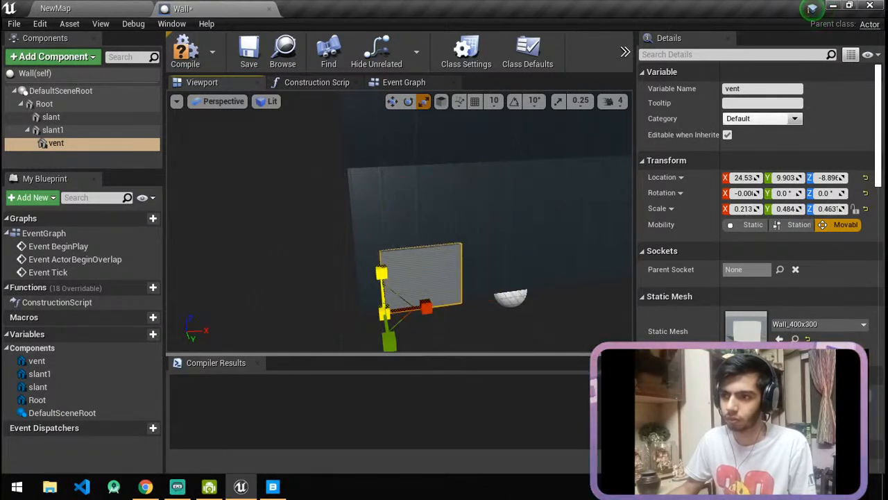
# Move the small vent to about X 20, Z 2.6 near the lower corner of slant1.
pyautogui.press('w')
pyautogui.moveTo(386, 277); pyautogui.dragTo(384, 272, button='right')
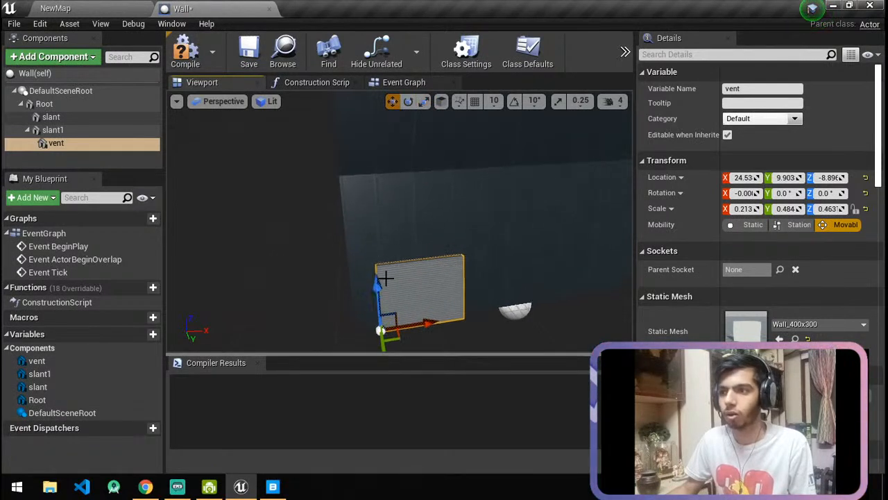
pyautogui.press('a')
pyautogui.moveTo(449, 283)
pyautogui.mouseDown(button='right')
pyautogui.moveTo(479, 286)
pyautogui.moveTo(449, 284)
pyautogui.mouseUp(button='right')
pyautogui.press('d')
pyautogui.moveTo(316, 267)
pyautogui.mouseDown()
pyautogui.moveTo(391, 267)
pyautogui.moveTo(316, 264)
pyautogui.mouseUp()
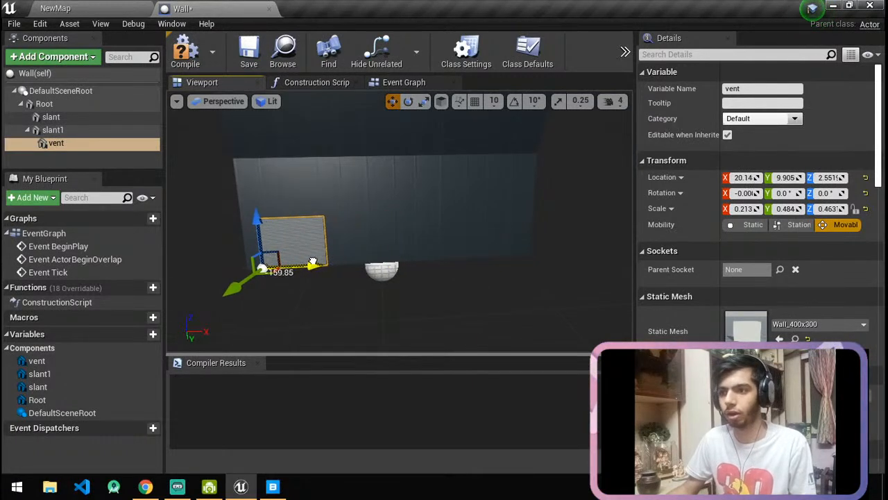
# Duplicate the small corrugated vent panel.
pyautogui.hotkey('ctrl', 'w')
pyautogui.press('Delete')
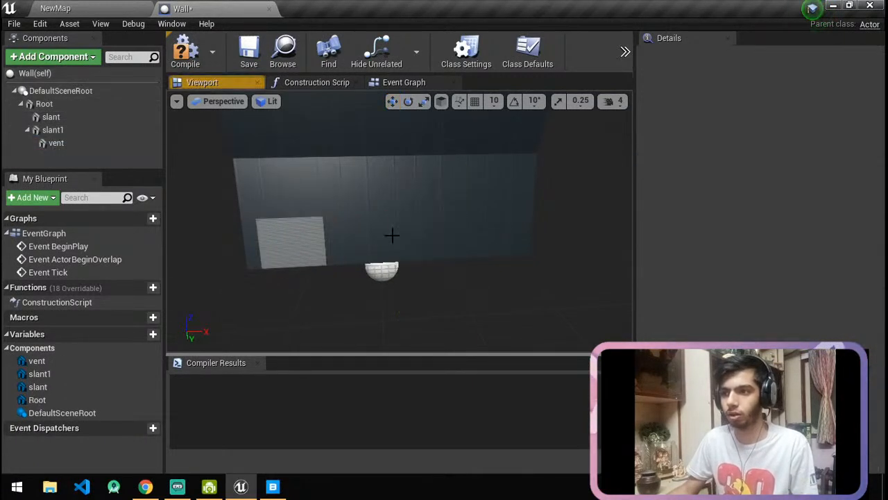
pyautogui.click(321, 231)
pyautogui.hotkey('ctrl', 'w')
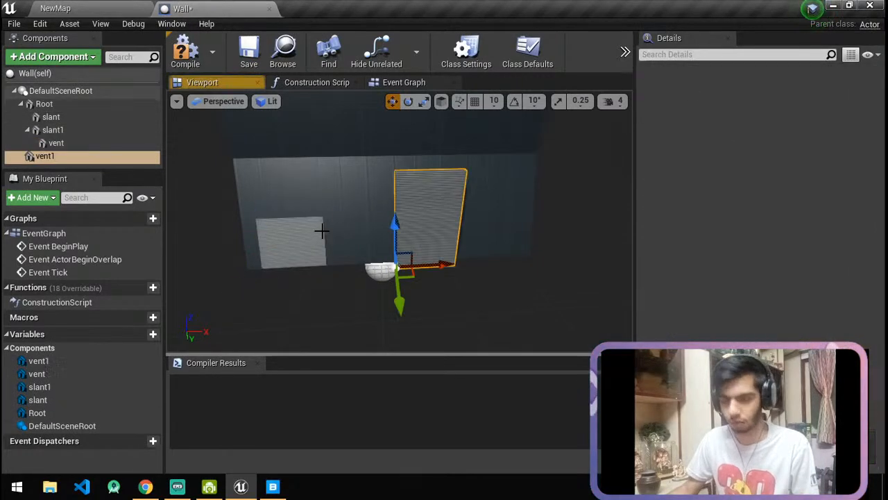
# Tilt vent1 by about -17° to match the lower slanted panel and move it to about Y 10.6, Z 10.
pyautogui.moveTo(395, 225); pyautogui.dragTo(395, 224)
pyautogui.moveTo(395, 227); pyautogui.dragTo(363, 214, button='right')
pyautogui.moveTo(385, 242); pyautogui.dragTo(373, 241)
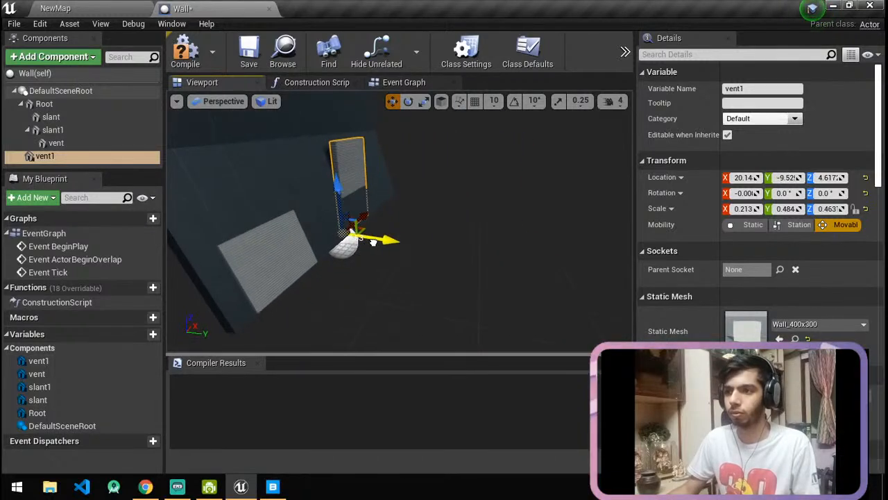
pyautogui.press('e')
pyautogui.moveTo(390, 208); pyautogui.dragTo(399, 228)
pyautogui.press('r')
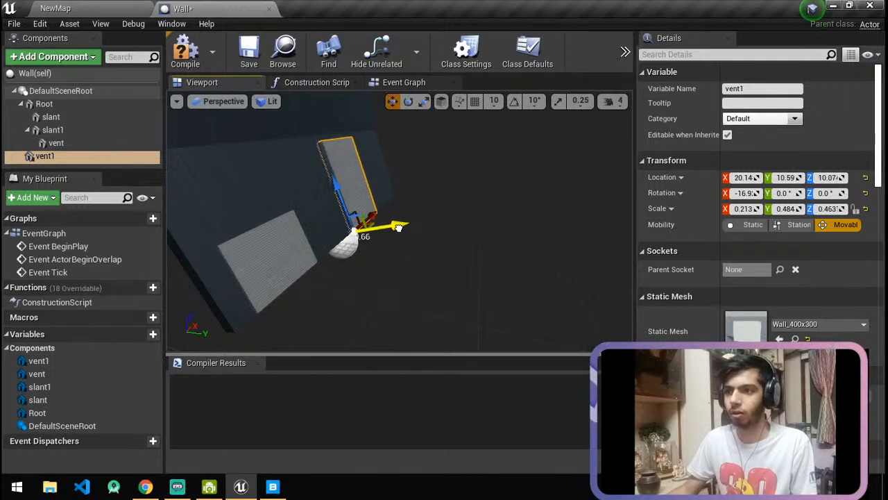
# Move vent1 beside vent at about X -38, Y 7.8, Z 9.2 and reduce its Z scale to about 0.24.
pyautogui.moveTo(396, 228); pyautogui.dragTo(428, 198, button='right')
pyautogui.moveTo(499, 251); pyautogui.dragTo(449, 244)
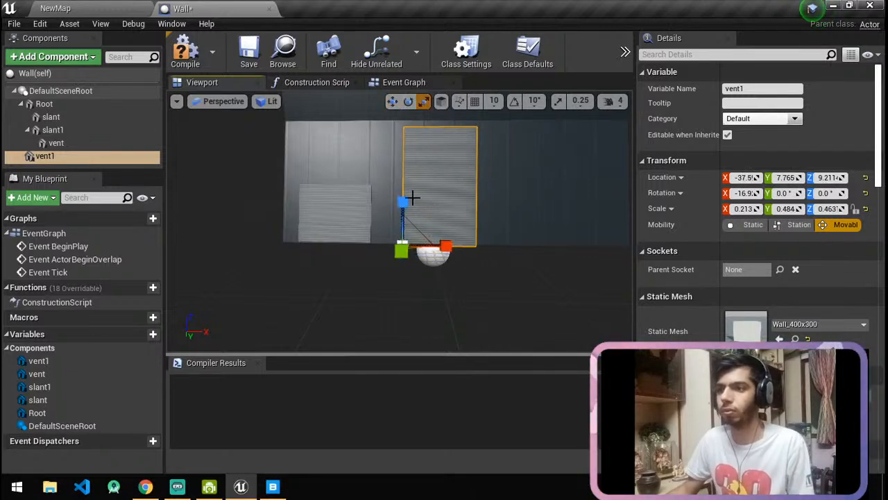
pyautogui.press('e')
pyautogui.press('r')
pyautogui.moveTo(403, 202)
pyautogui.mouseDown()
pyautogui.moveTo(403, 233)
pyautogui.moveTo(403, 211)
pyautogui.mouseUp()
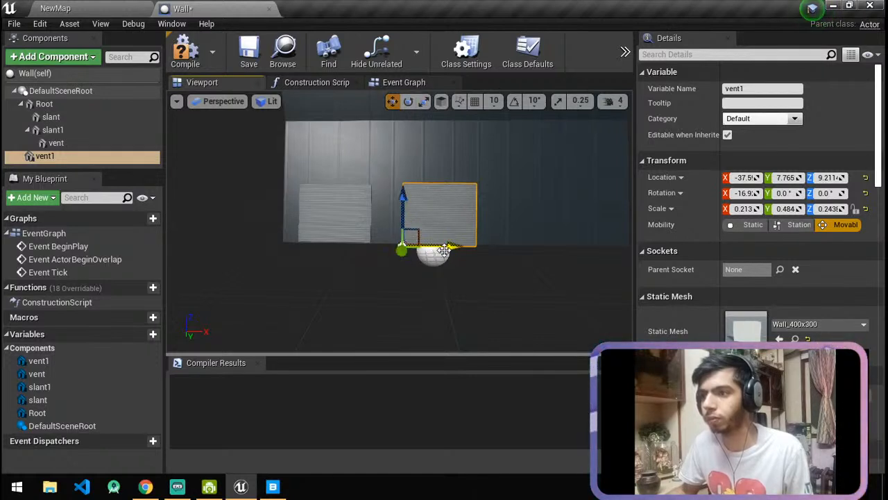
# Shift vent1 to about X -17 and place a copy of it farther along the wall at about X 124.
pyautogui.moveTo(460, 251); pyautogui.dragTo(463, 251)
pyautogui.moveTo(465, 251); pyautogui.dragTo(393, 238, button='middle')
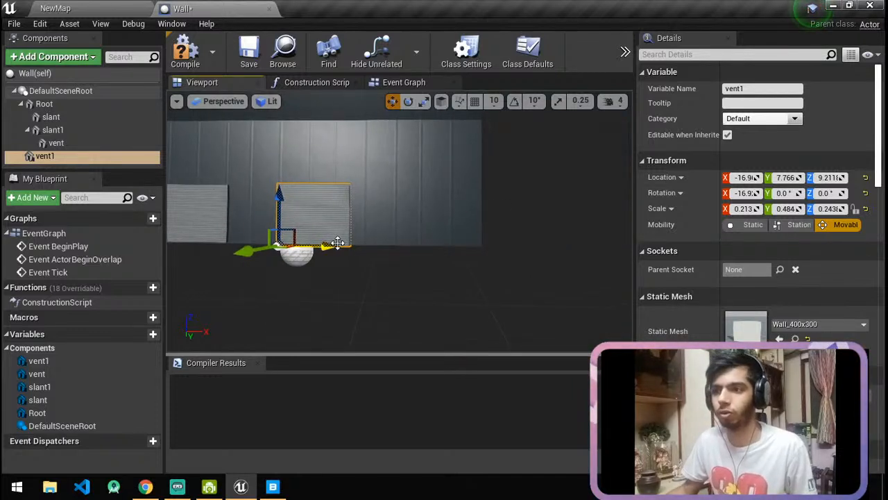
pyautogui.keyDown('alt'); pyautogui.moveTo(338, 242); pyautogui.dragTo(454, 253); pyautogui.keyUp('alt')
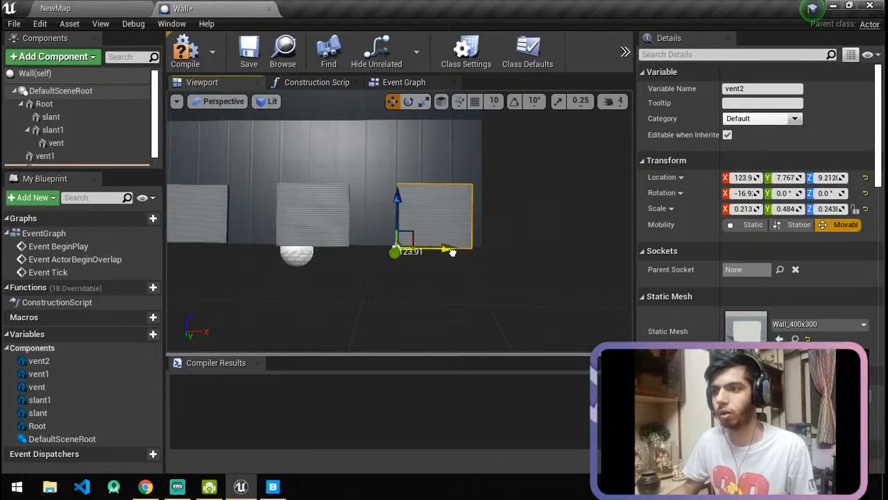
# Move vent1 closer to vent at about X -58 and reduce its Z scale to about 0.23.
pyautogui.moveTo(452, 253); pyautogui.dragTo(488, 222, button='right')
pyautogui.click(508, 265)
pyautogui.moveTo(499, 286); pyautogui.dragTo(453, 286)
pyautogui.press('e')
pyautogui.press('r')
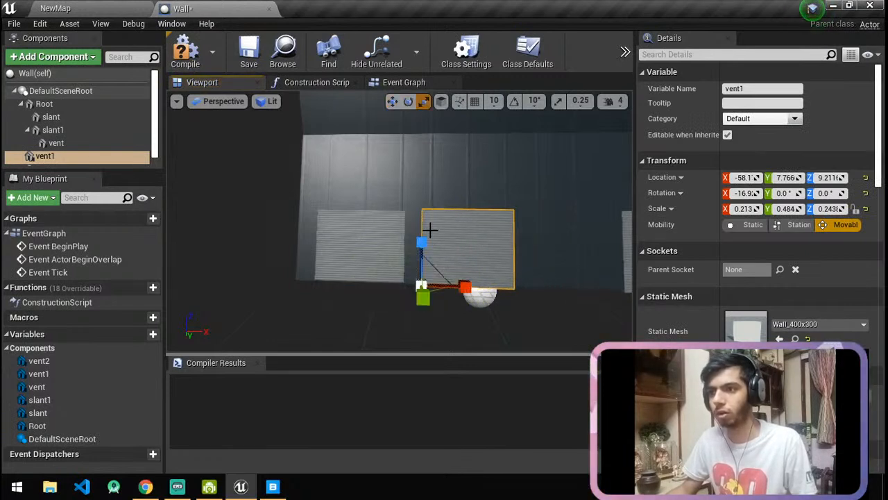
pyautogui.moveTo(421, 243)
pyautogui.mouseDown()
pyautogui.moveTo(421, 270)
pyautogui.moveTo(422, 252)
pyautogui.mouseUp()
pyautogui.moveTo(445, 253); pyautogui.dragTo(548, 251, button='right')
pyautogui.press('a')
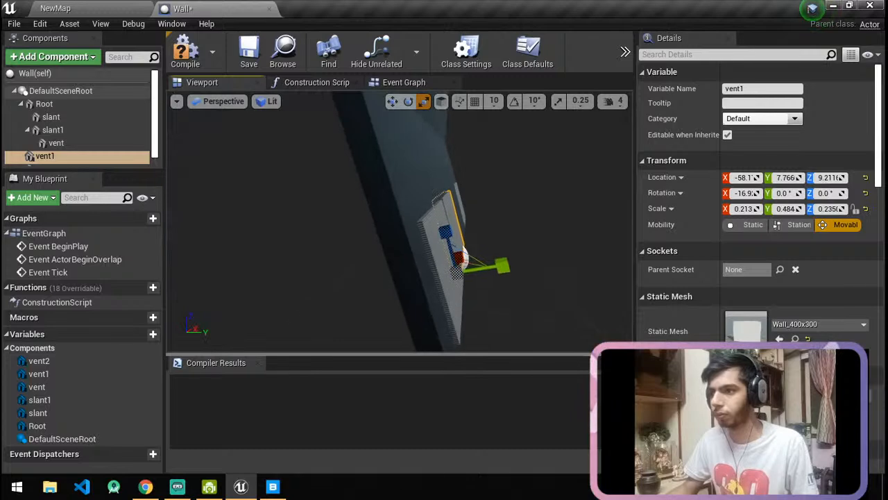
pyautogui.moveTo(443, 239); pyautogui.dragTo(444, 239)
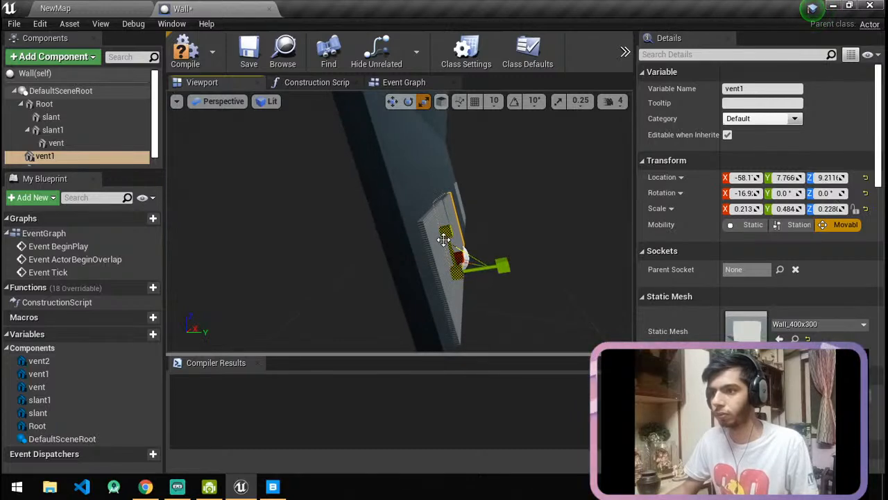
# Delete the panels vent and vent2, keeping only vent1.
pyautogui.click(443, 288)
pyautogui.press('d')
pyautogui.moveTo(443, 288); pyautogui.dragTo(307, 285, button='right')
pyautogui.press('s')
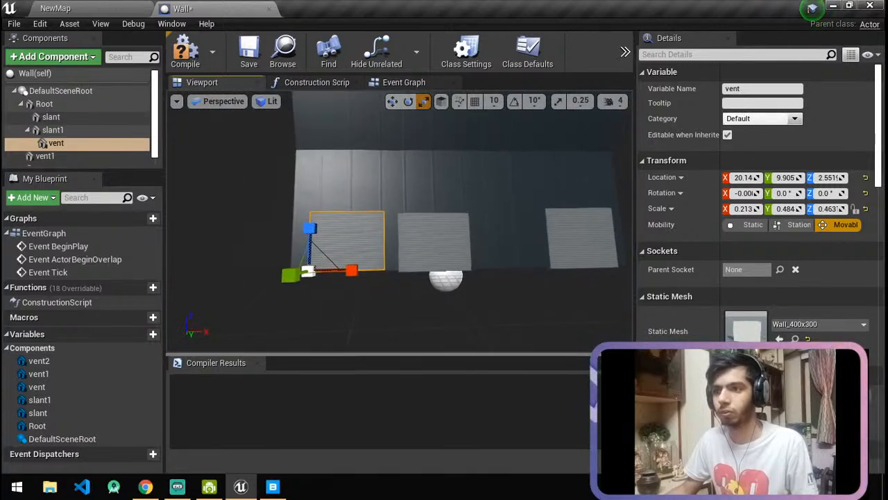
pyautogui.press('Delete')
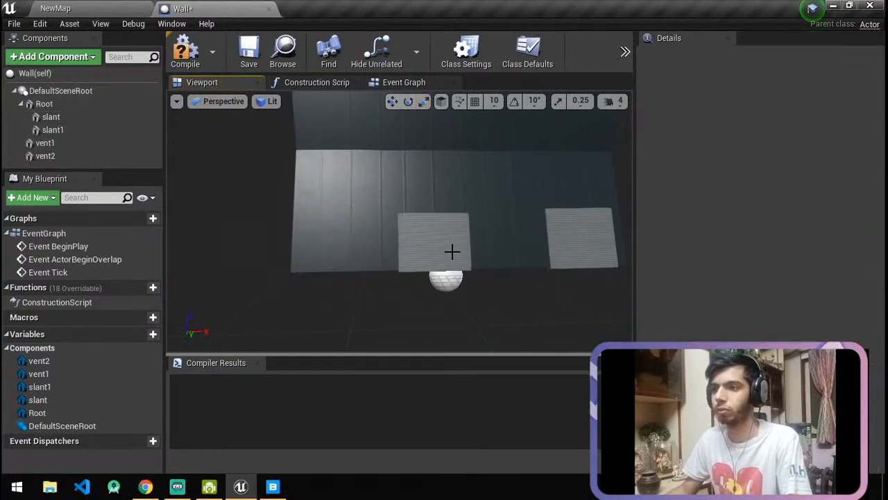
pyautogui.click(580, 242)
pyautogui.press('Delete')
# Position vent1 at about X -153, Y 5.4, Z 17 and place two copies along slant1, the last at about X 117.
pyautogui.moveTo(475, 264); pyautogui.dragTo(428, 245, button='right')
pyautogui.click(428, 241)
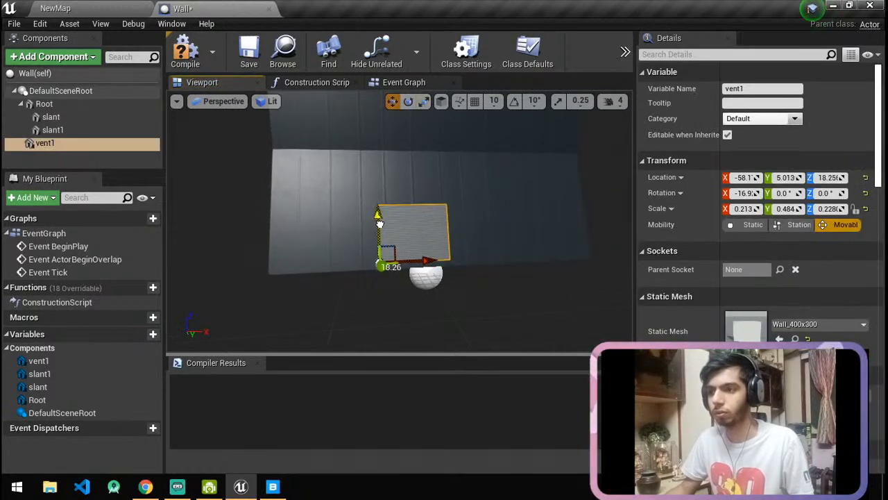
pyautogui.moveTo(431, 265); pyautogui.dragTo(567, 263)
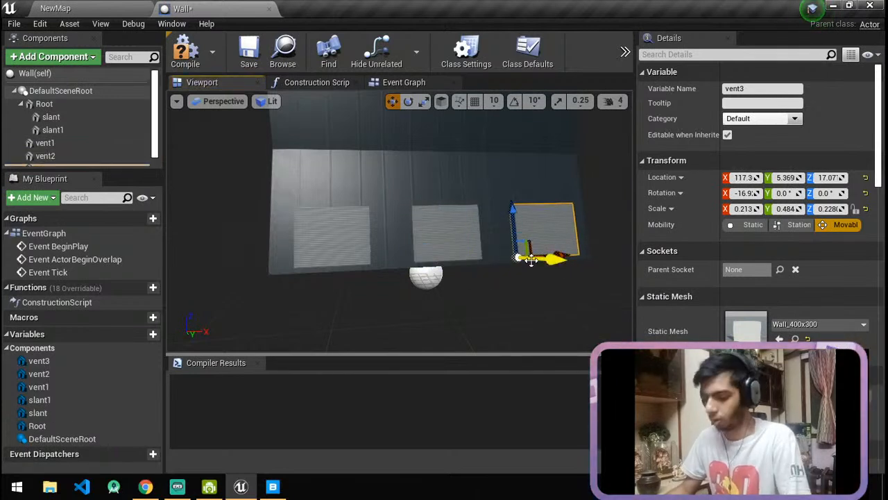
# Delete the two copies vent3 and vent2.
pyautogui.press('Delete')
pyautogui.click(452, 243)
pyautogui.press('Delete')
# Stretch vent1 along the lower slanted panel to an X scale of about 0.88 and center it at about X -161.
pyautogui.click(368, 251)
pyautogui.press('r')
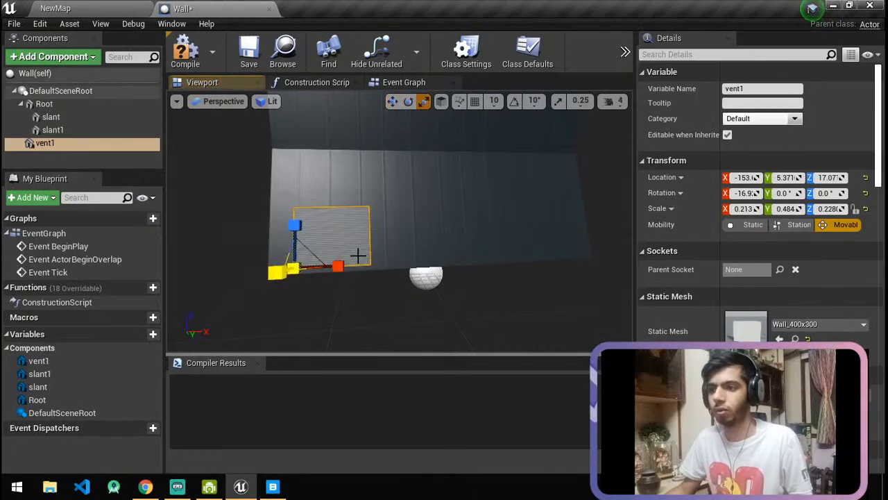
pyautogui.moveTo(338, 267); pyautogui.dragTo(403, 266)
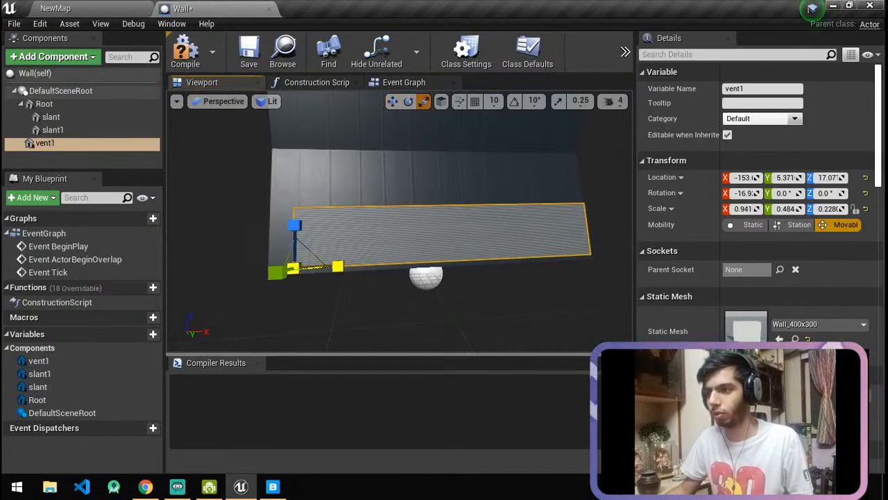
pyautogui.moveTo(338, 267); pyautogui.dragTo(332, 267)
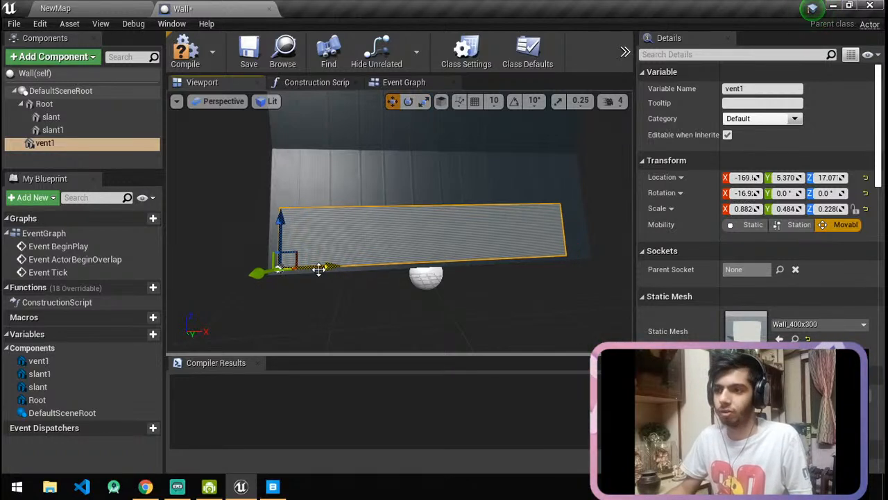
pyautogui.moveTo(334, 269); pyautogui.dragTo(340, 266)
# Increase the height of vent1 to a Z scale of about 0.25.
pyautogui.moveTo(361, 214); pyautogui.dragTo(478, 222, button='right')
pyautogui.moveTo(365, 219); pyautogui.dragTo(372, 278, button='right')
pyautogui.press('e')
pyautogui.press('r')
pyautogui.moveTo(348, 283)
pyautogui.mouseDown()
pyautogui.moveTo(347, 272)
pyautogui.moveTo(347, 283)
pyautogui.mouseUp()
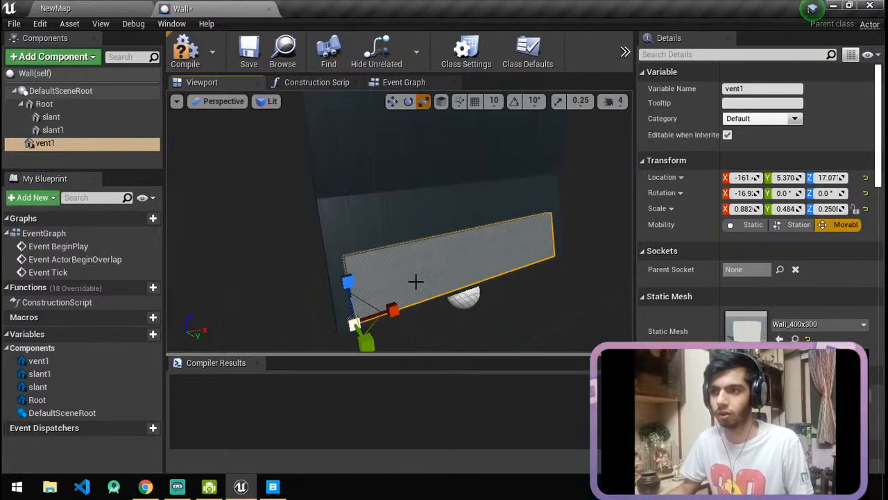
# Assign the Corrugated_Metal_Sheet_2x2_M_00_inst material to the upper slanted panel, slant.
pyautogui.moveTo(372, 277); pyautogui.dragTo(414, 268, button='right')
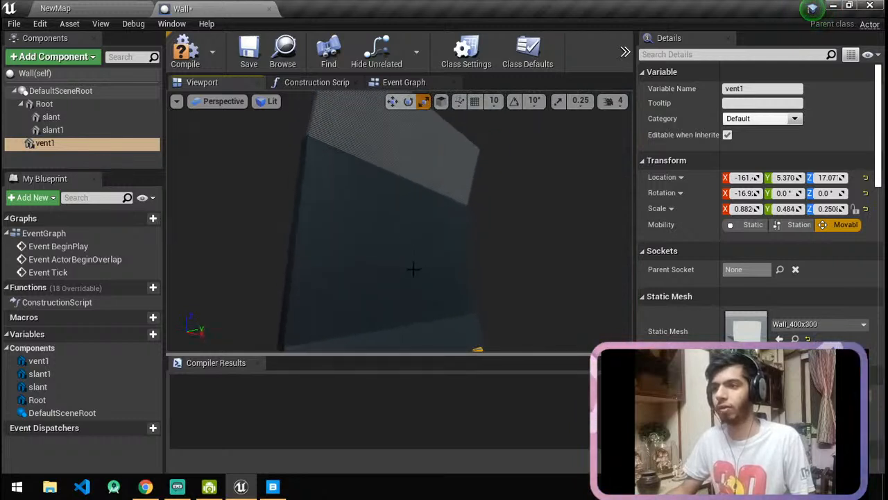
pyautogui.click(400, 140)
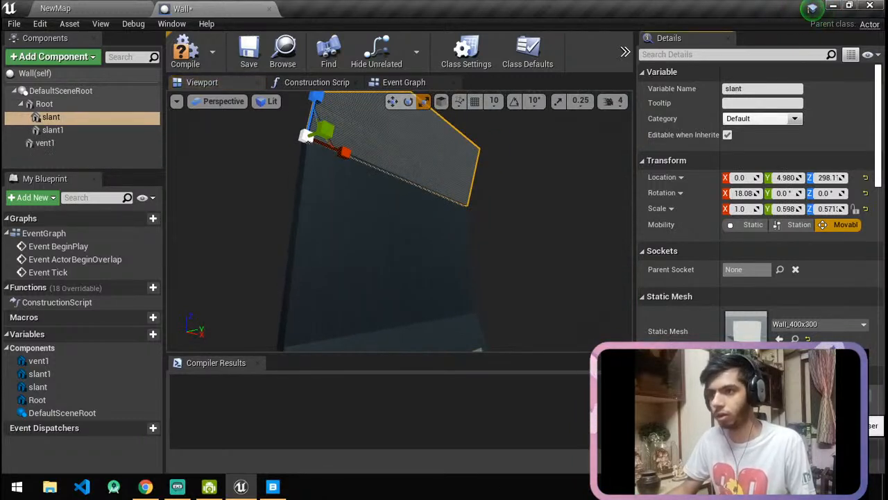
pyautogui.click(334, 219)
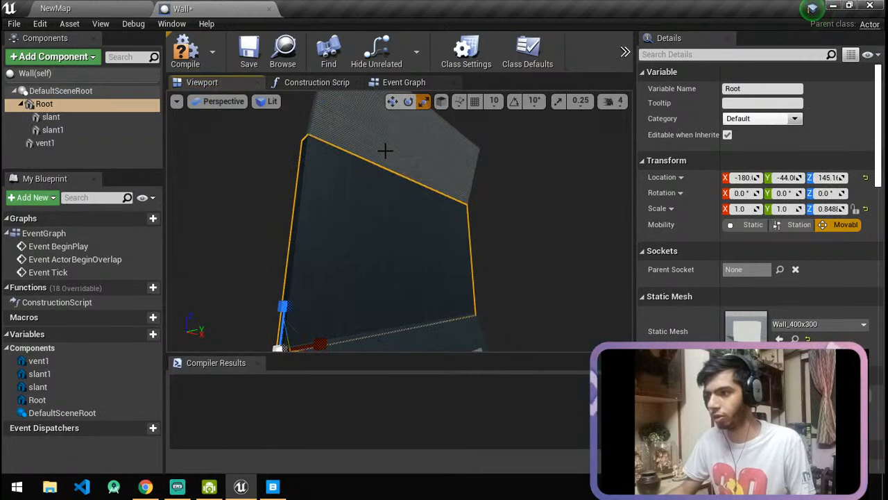
pyautogui.click(385, 150)
pyautogui.click(833, 378)
pyautogui.scroll(-5, 757, 285)
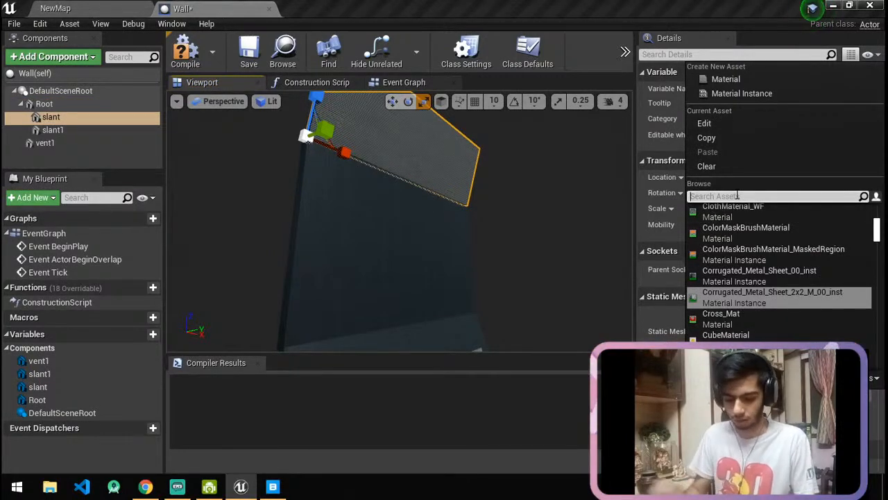
pyautogui.write('Metal')
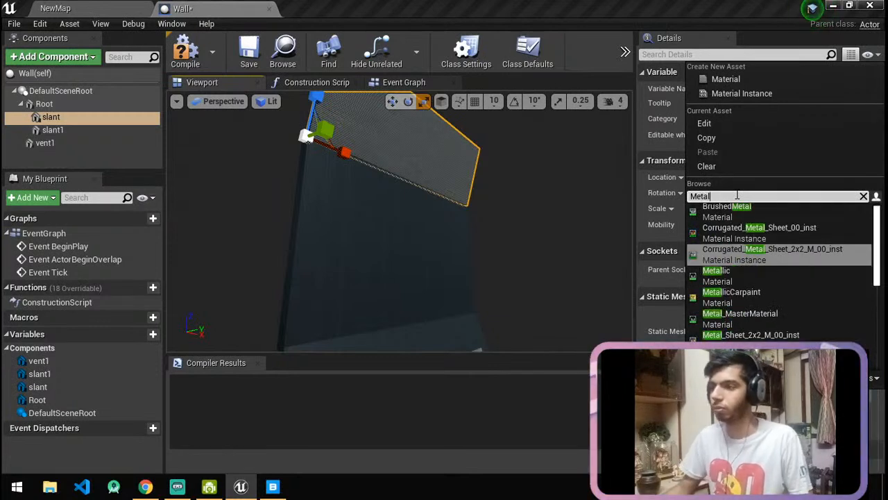
pyautogui.write('Shee')
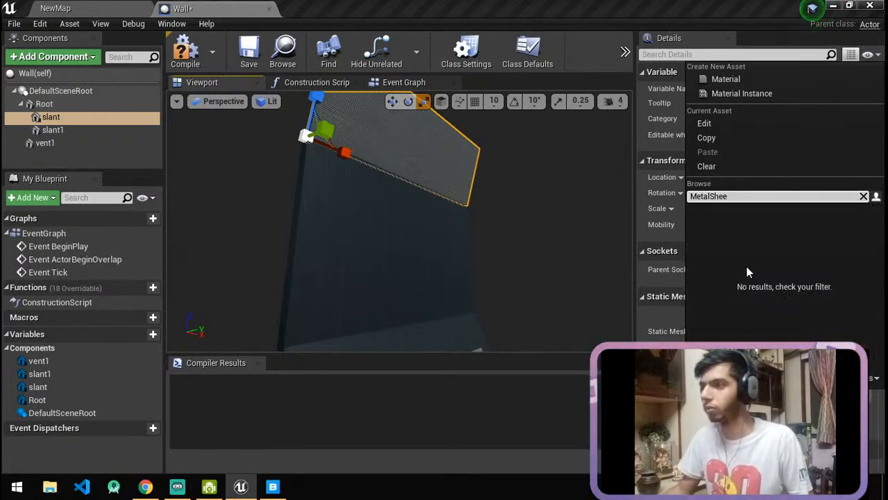
pyautogui.press('BackSpace')
pyautogui.press('BackSpace')
pyautogui.press('BackSpace')
pyautogui.press('BackSpace')
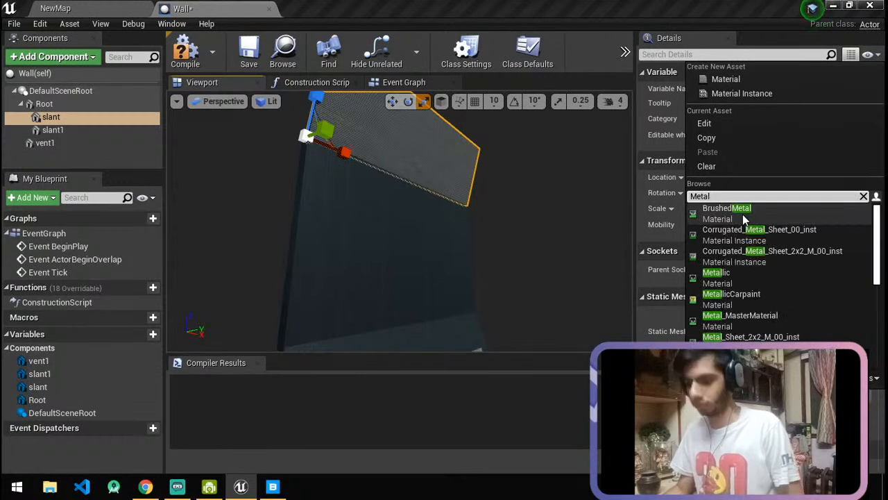
pyautogui.write('_Sh')
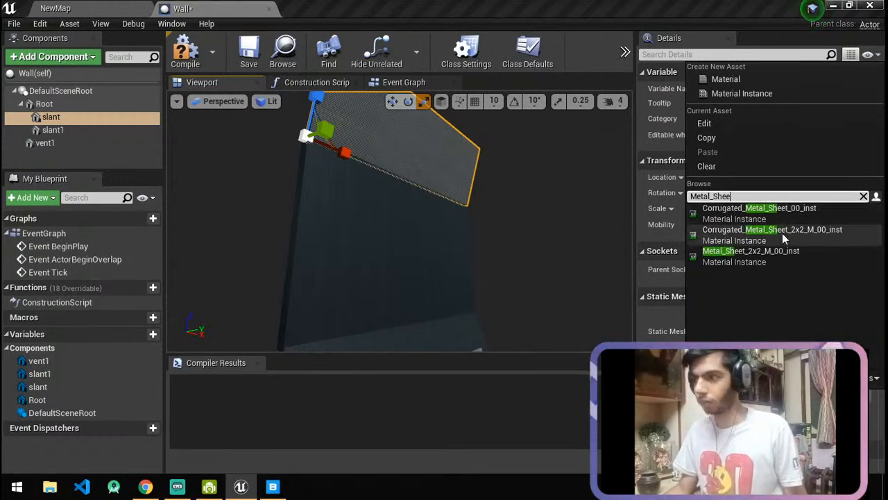
pyautogui.write('ee')
pyautogui.click(797, 238)
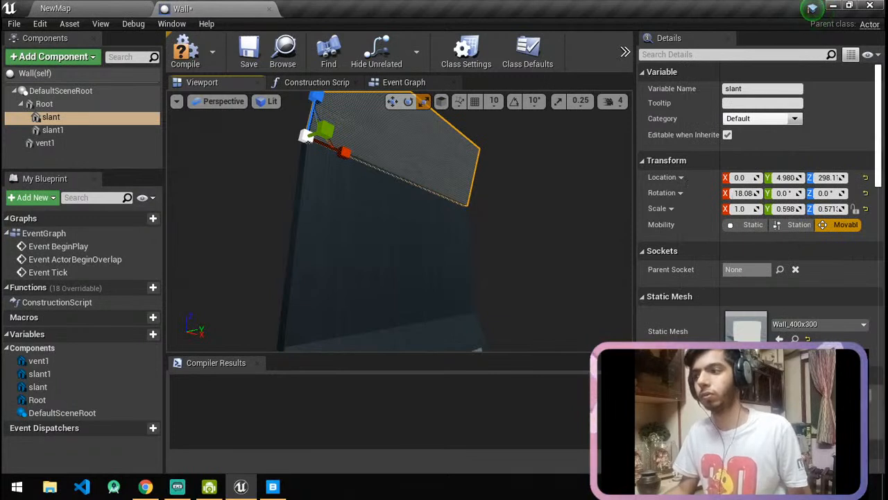
# Replace the material of the upper slanted panel with Metal_Sheet_2x2_M_00_inst.
pyautogui.click(817, 394)
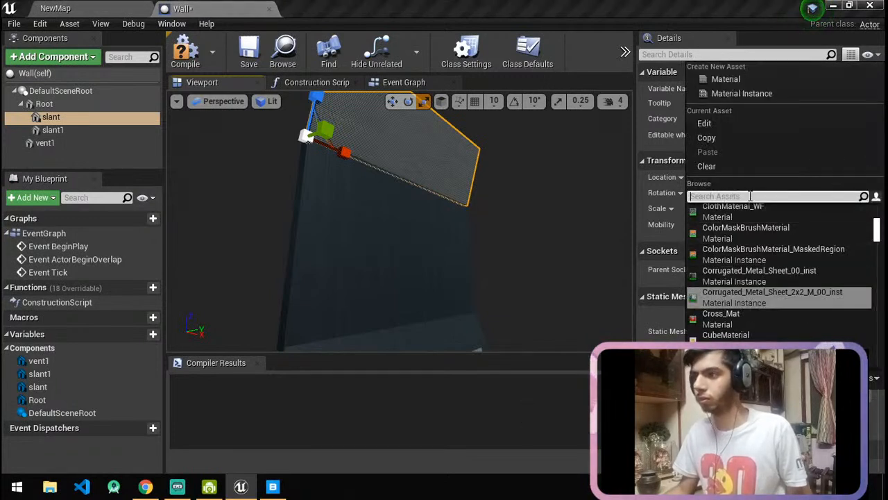
pyautogui.write('MNe')
pyautogui.press('BackSpace')
pyautogui.press('BackSpace')
pyautogui.press('BackSpace')
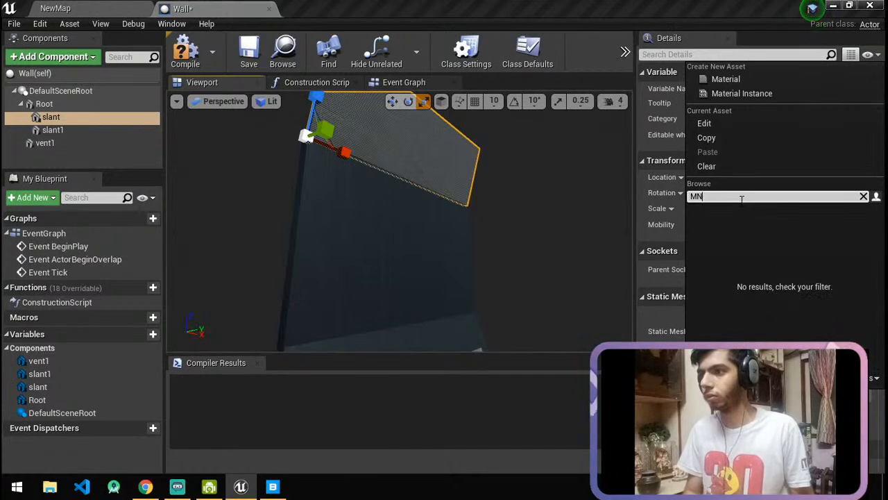
pyautogui.write('etal ')
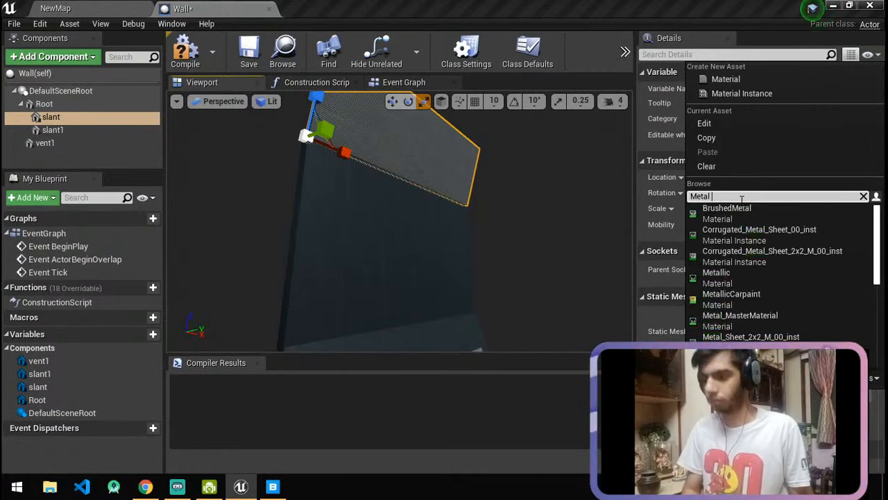
pyautogui.write('_Sheet')
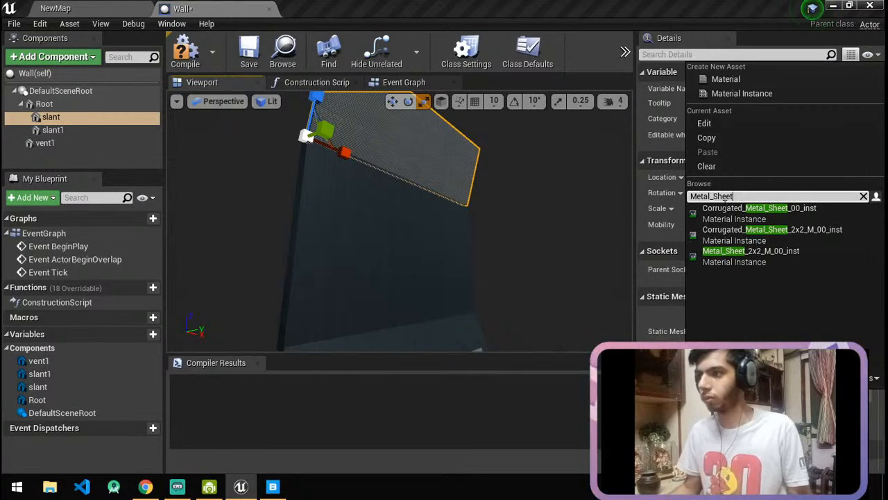
pyautogui.click(763, 256)
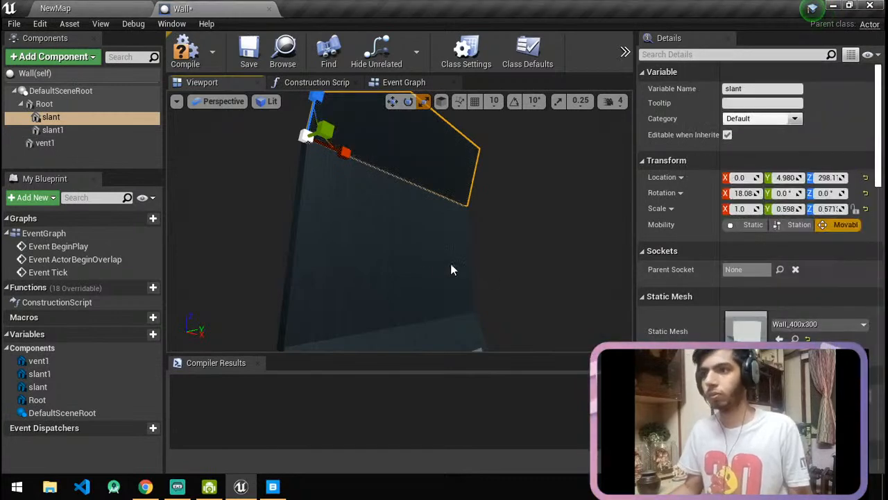
# Try the M_Tech_Hex_Tile_Pulse material on the middle Root panel and settle on M_Tech_Hex_Tile instead.
pyautogui.click(349, 237)
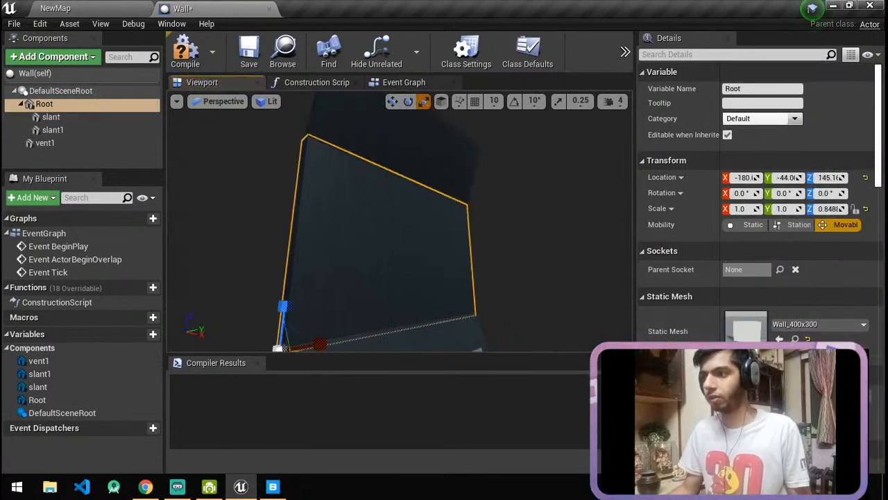
pyautogui.click(798, 378)
pyautogui.click(721, 196)
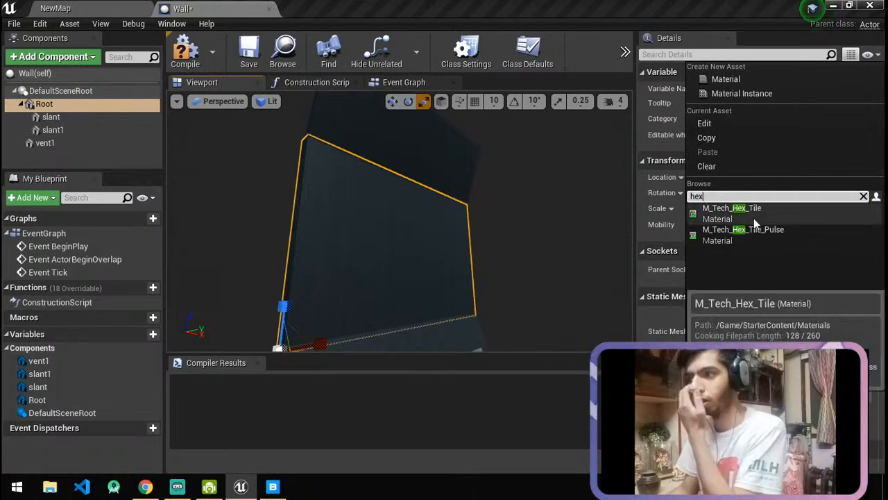
pyautogui.click(767, 236)
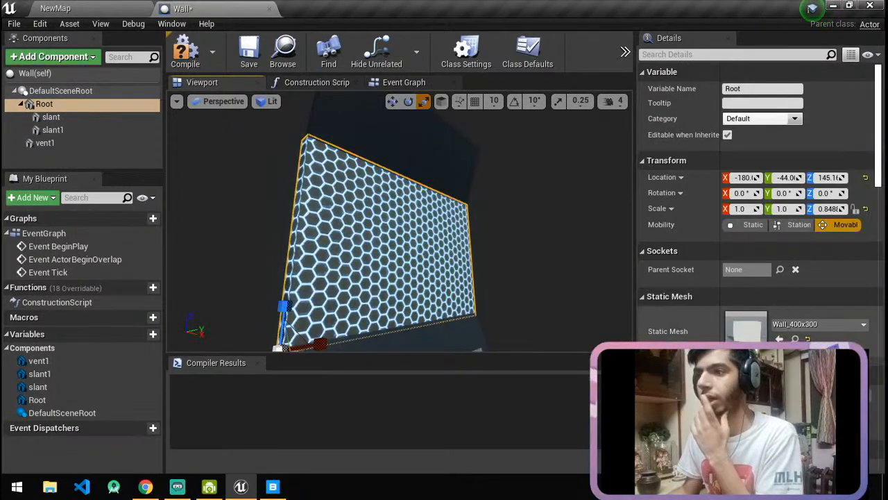
pyautogui.click(819, 406)
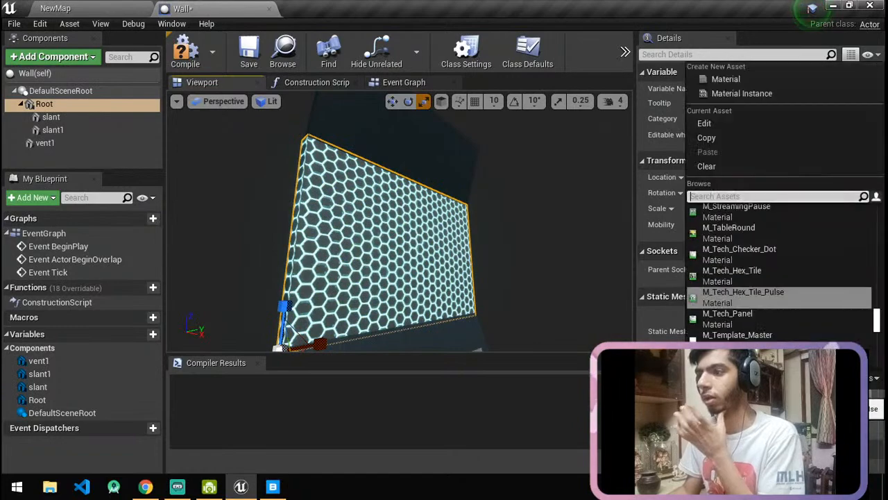
pyautogui.click(755, 274)
# Duplicate vent1 and raise the copy to the base of the upper slanted panel, at about Y -109, Z 395.
pyautogui.press('w')
pyautogui.moveTo(399, 222); pyautogui.dragTo(347, 221, button='right')
pyautogui.moveTo(459, 280); pyautogui.dragTo(449, 312, button='right')
pyautogui.click(421, 271)
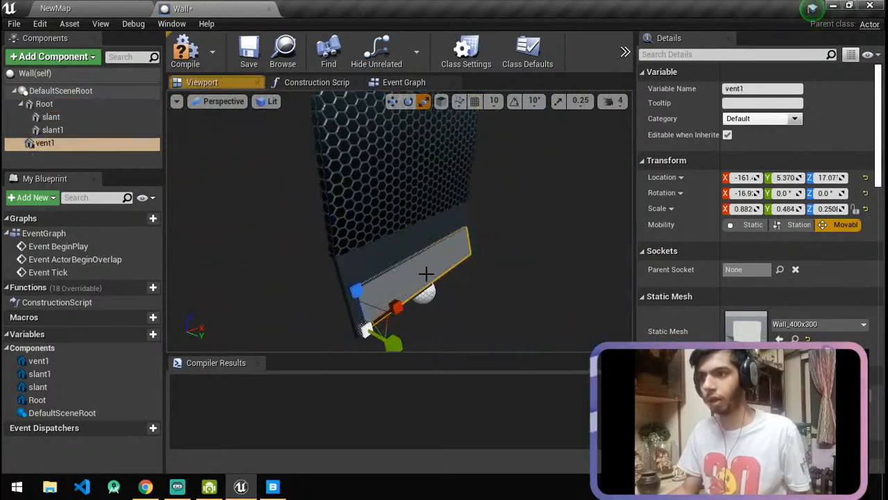
pyautogui.hotkey('ctrl', 'w')
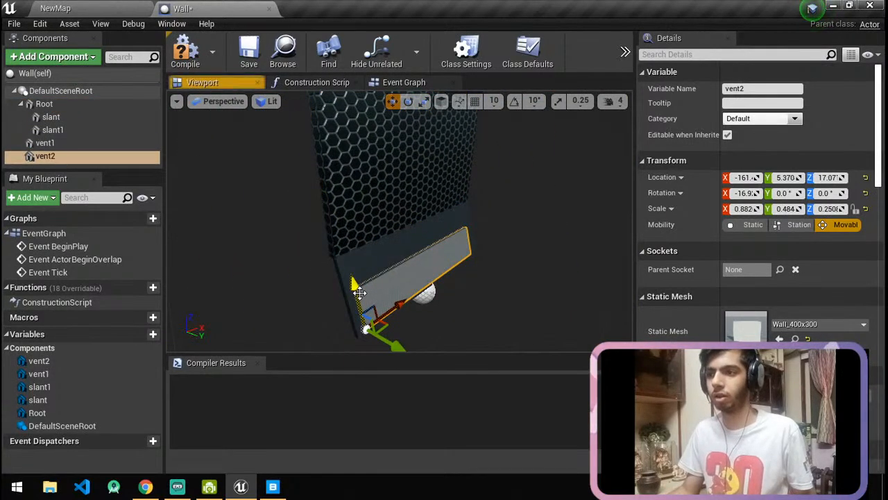
pyautogui.moveTo(359, 293); pyautogui.dragTo(340, 95)
pyautogui.moveTo(347, 152); pyautogui.dragTo(375, 104, button='right')
pyautogui.scroll(2, 360, 198)
pyautogui.moveTo(245, 283); pyautogui.dragTo(262, 194)
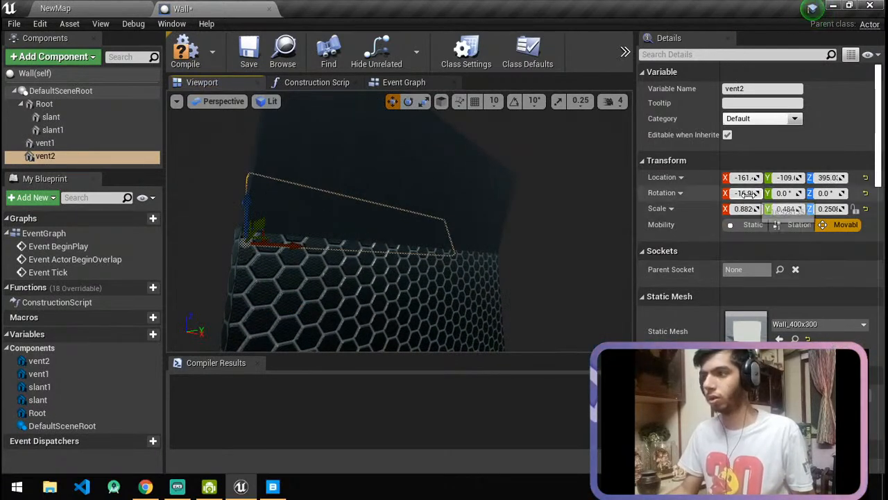
# Set vent2's X rotation to 18.08° and move it onto the upper slanted panel at about Y -19, Z 456.
pyautogui.write('18')
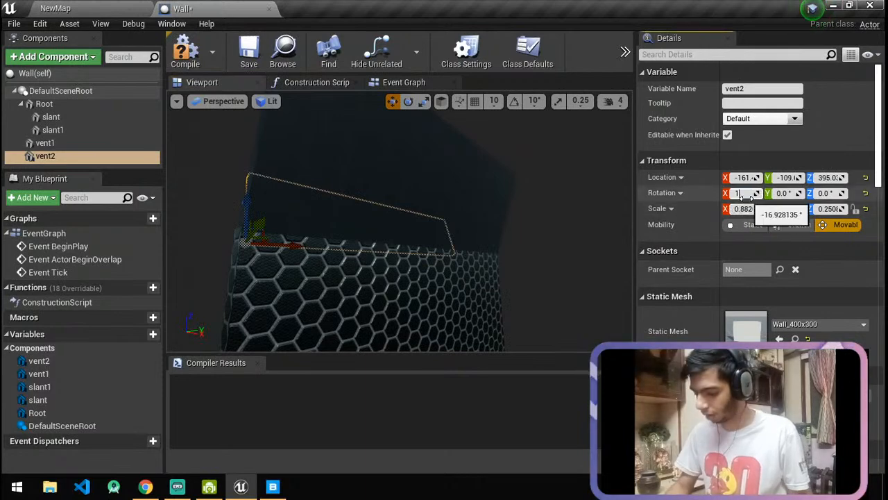
pyautogui.write('.08')
pyautogui.press('Return')
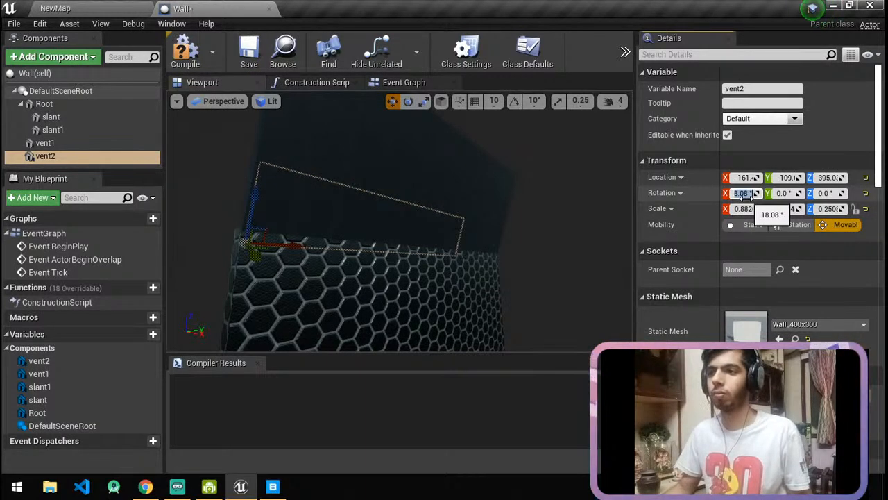
pyautogui.moveTo(264, 255); pyautogui.dragTo(270, 273)
pyautogui.moveTo(255, 234); pyautogui.dragTo(296, 112)
pyautogui.moveTo(296, 112); pyautogui.dragTo(522, 224, button='right')
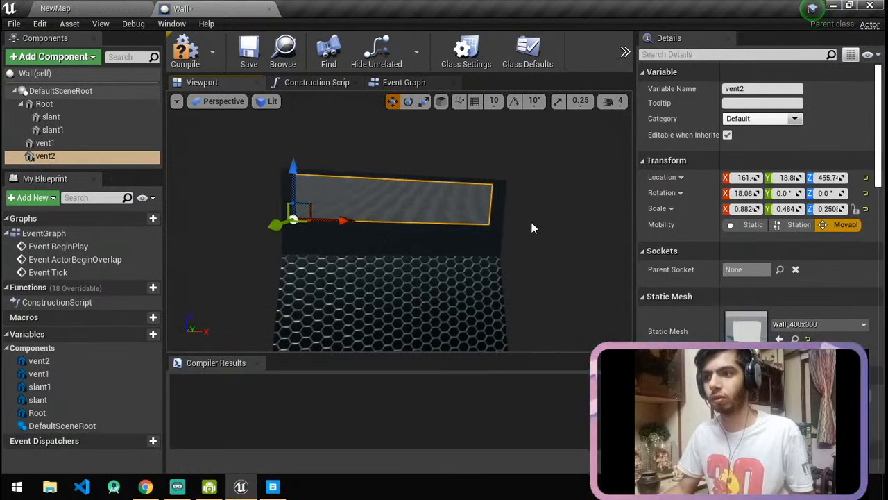
# Fine-tune vent2's rotation, center it on the upper slant at about X -157, Y -22, Z 446, and save the blueprint.
pyautogui.click(430, 239)
pyautogui.click(399, 305)
pyautogui.click(400, 204)
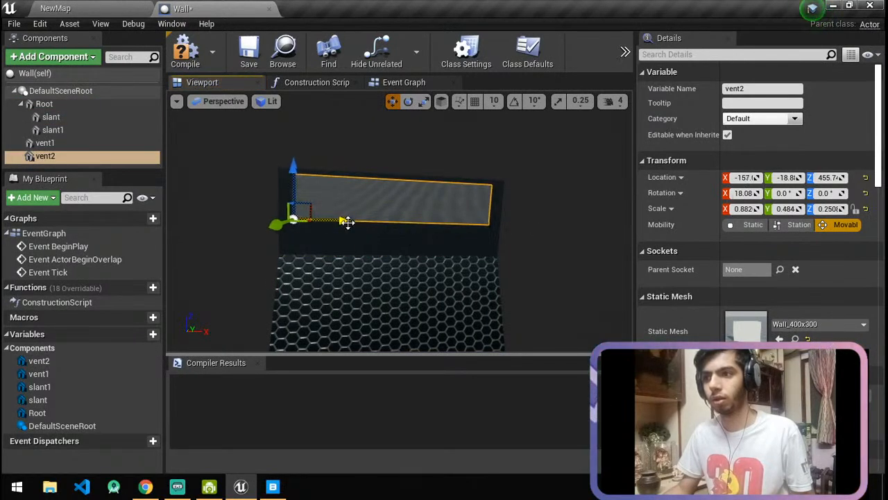
pyautogui.press('e')
pyautogui.moveTo(357, 182)
pyautogui.mouseDown()
pyautogui.moveTo(372, 222)
pyautogui.moveTo(356, 183)
pyautogui.mouseUp()
pyautogui.press('w')
pyautogui.moveTo(297, 181)
pyautogui.mouseDown()
pyautogui.moveTo(297, 198)
pyautogui.moveTo(299, 186)
pyautogui.mouseUp()
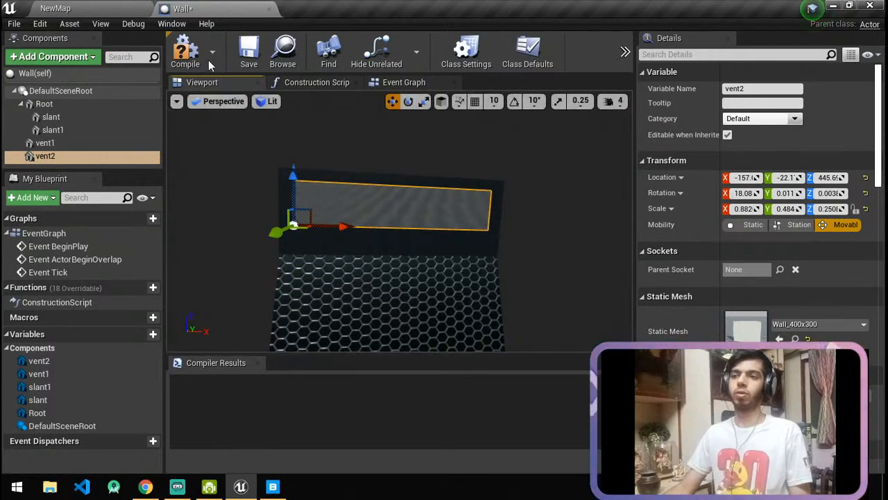
pyautogui.click(249, 55)
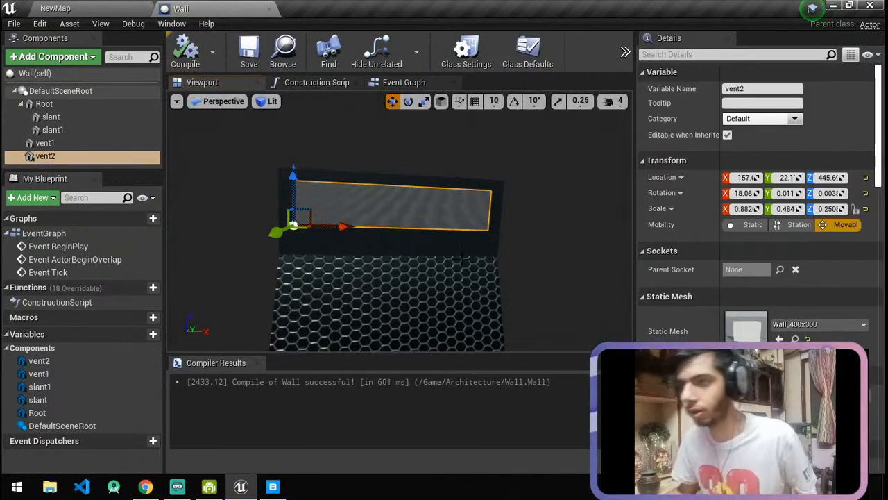
# Duplicate Root, slant and slant1, shift the copies along X to the wall's end, and turn them to form a side wall.
pyautogui.click(42, 117)
pyautogui.keyDown('ctrl'); pyautogui.click(469, 267); pyautogui.keyUp('ctrl')
pyautogui.moveTo(470, 268); pyautogui.dragTo(487, 333, button='right')
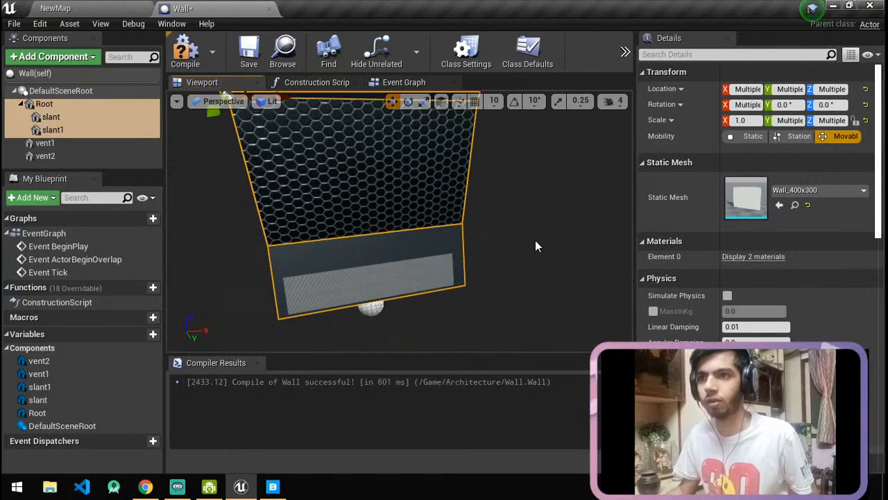
pyautogui.hotkey('ctrl', 'w')
pyautogui.scroll(-2, 107, 136)
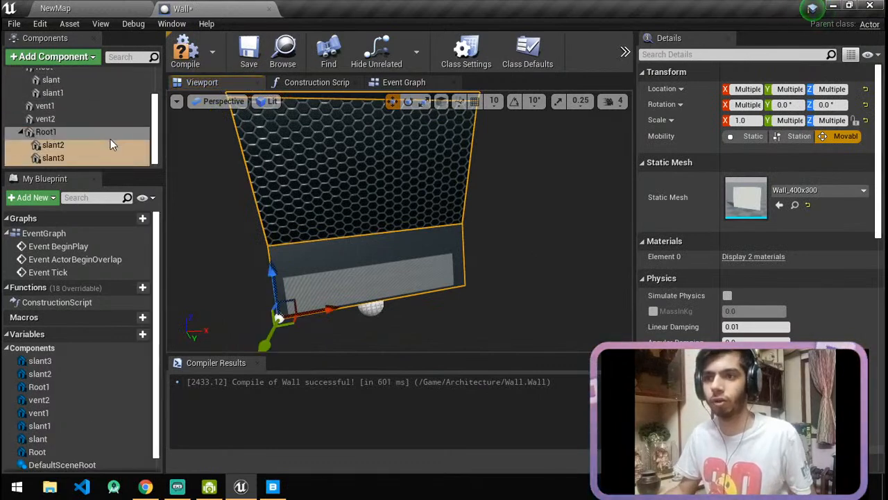
pyautogui.moveTo(326, 312); pyautogui.dragTo(492, 284)
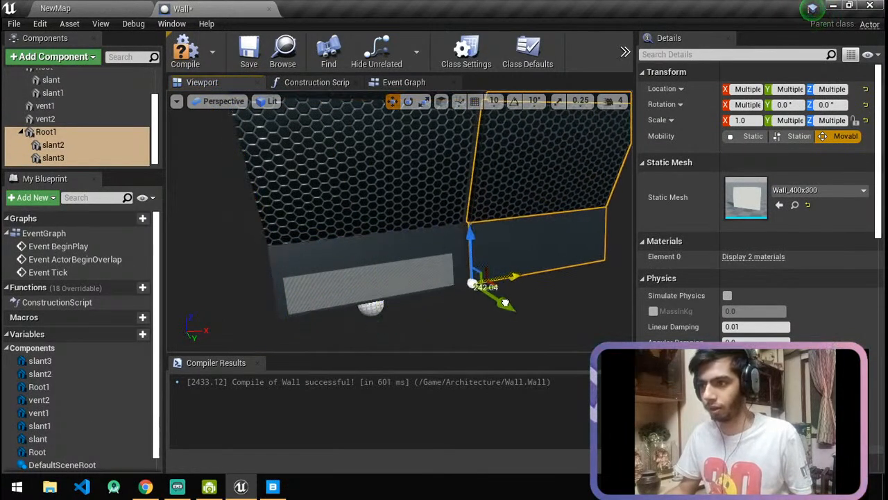
pyautogui.press('e')
pyautogui.moveTo(490, 318)
pyautogui.mouseDown()
pyautogui.moveTo(527, 305)
pyautogui.moveTo(575, 333)
pyautogui.moveTo(487, 317)
pyautogui.mouseUp()
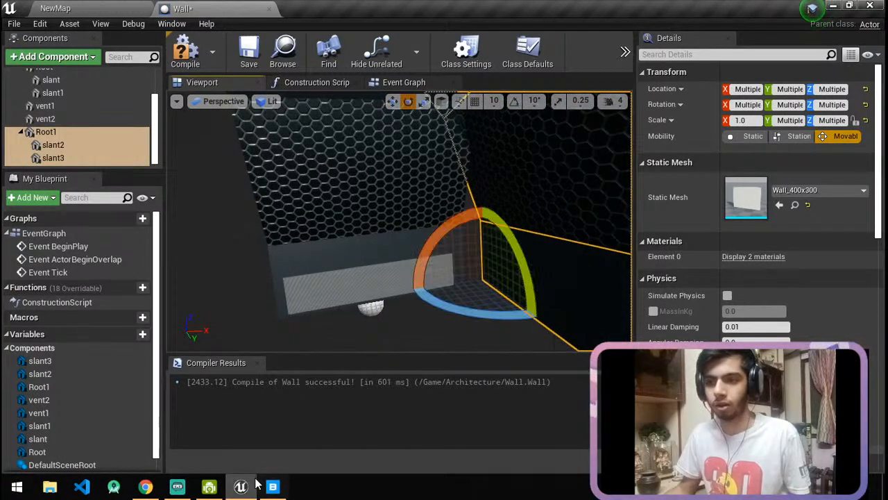
# Switch to Chrome and check the sci-fi corridor reference image in the search results, and return to Unreal Engine.
pyautogui.click(146, 487)
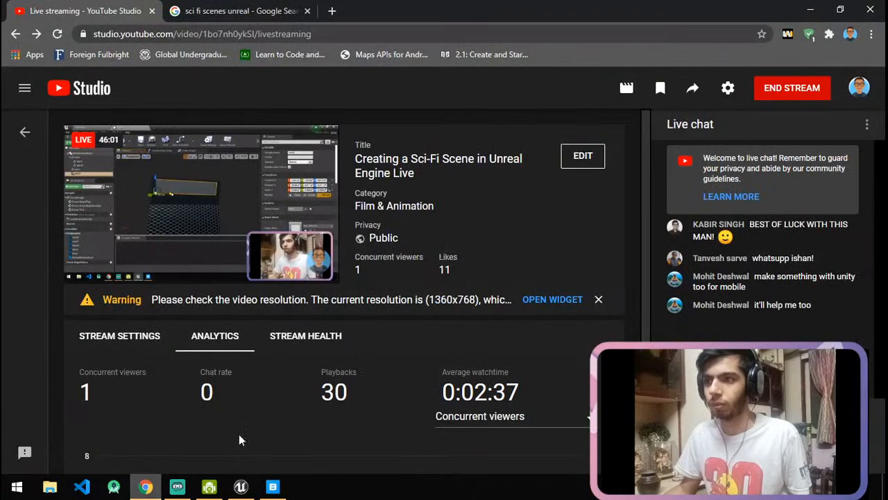
pyautogui.click(236, 11)
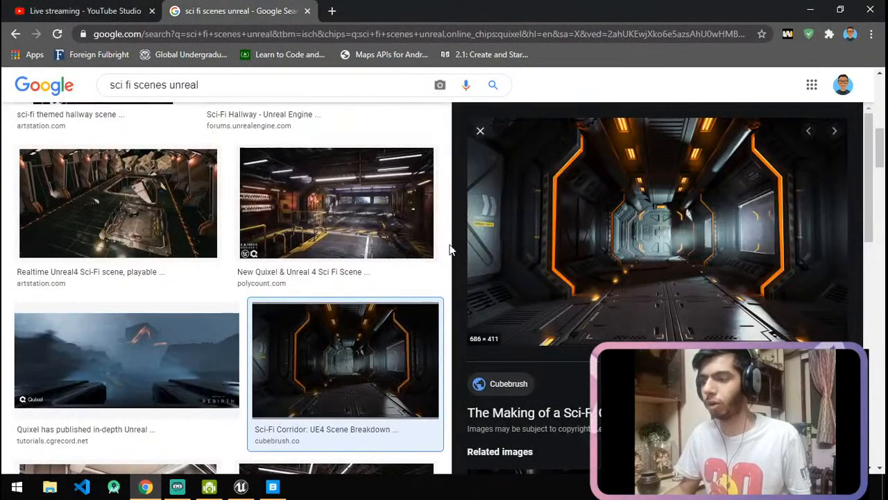
pyautogui.hotkey('alt', 'Tab')
# Delete the duplicated side wall made of Root1, slant2 and slant3, and select the original Root panel.
pyautogui.moveTo(436, 254); pyautogui.dragTo(388, 254)
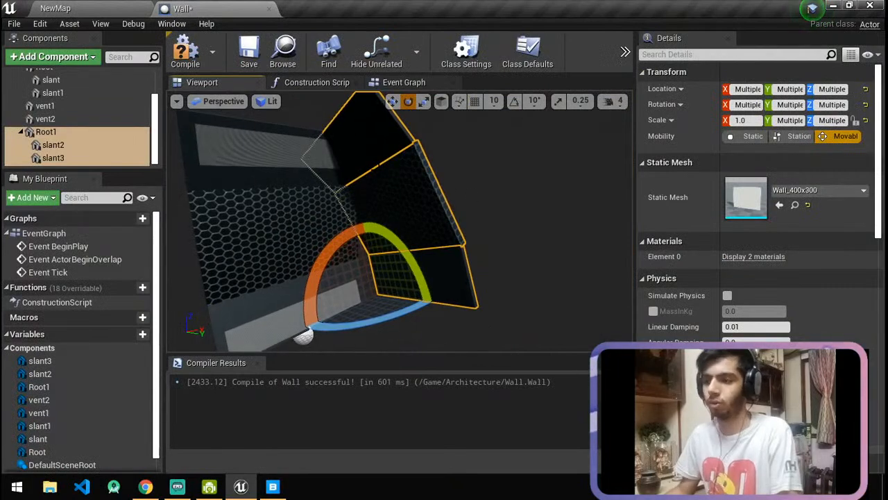
pyautogui.press('Delete')
pyautogui.click(44, 97)
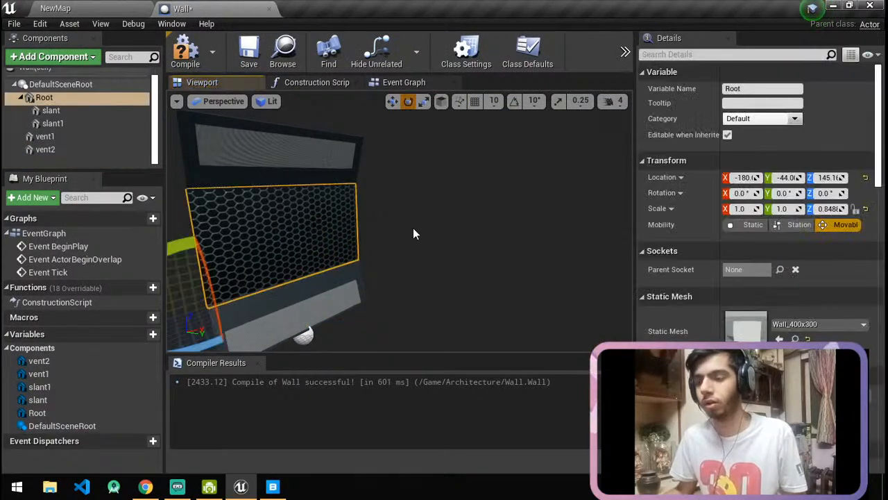
# Duplicate the hex-tile Root panel and shift the copy along X to about 225.5, at the wall's end.
pyautogui.press('f')
pyautogui.press('e')
pyautogui.scroll(10, 412, 224)
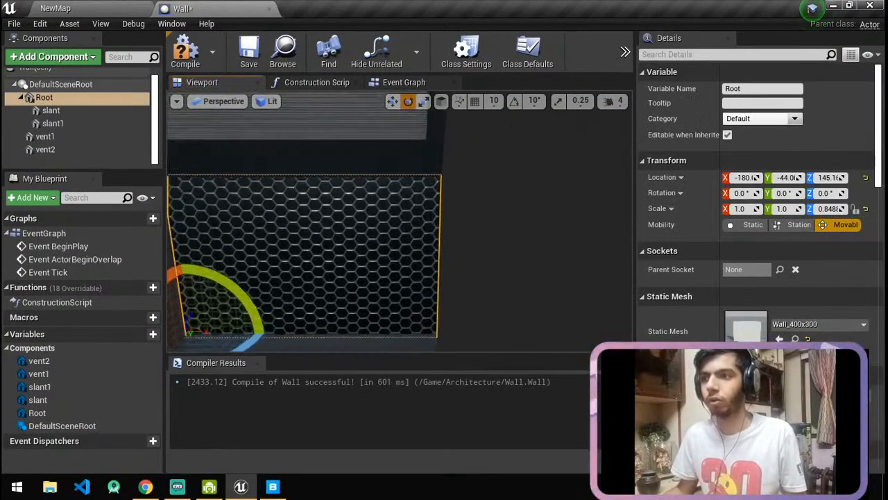
pyautogui.hotkey('ctrl', 'w')
pyautogui.scroll(-10, 408, 225)
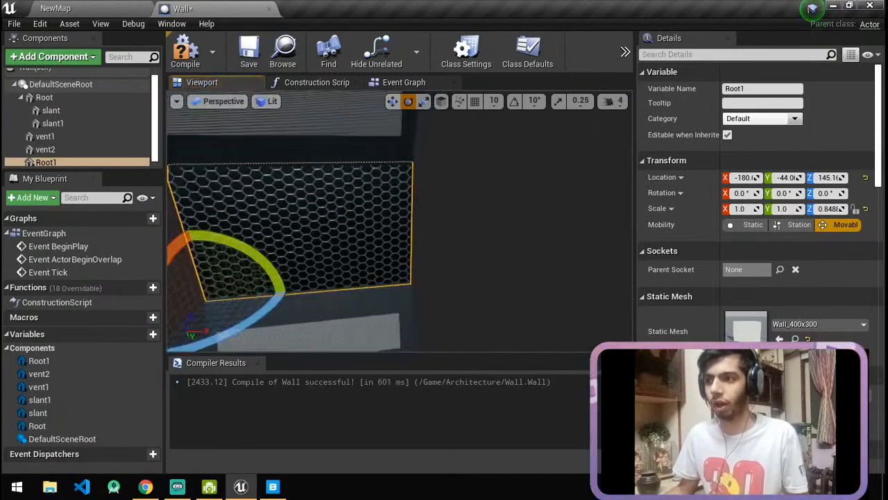
pyautogui.press('r')
pyautogui.moveTo(313, 277); pyautogui.dragTo(472, 275)
# Turn the duplicated panel perpendicular to the wall with a Z rotation of 90 degrees.
pyautogui.press('e')
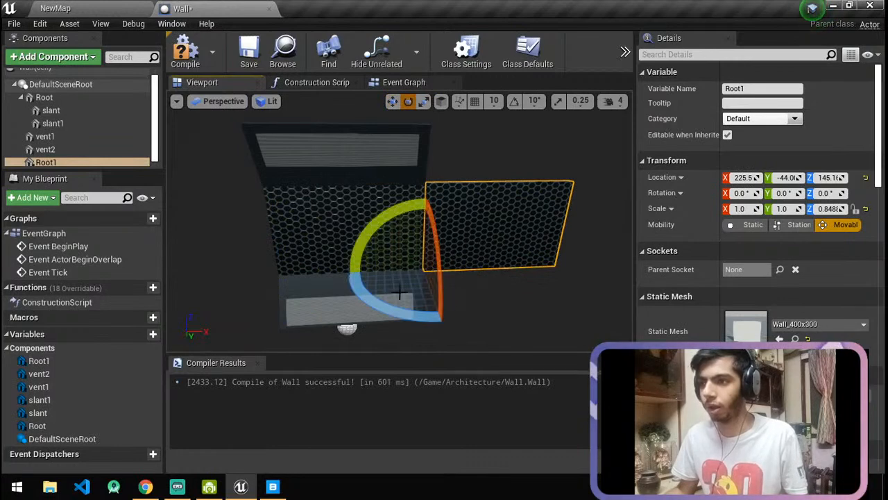
pyautogui.moveTo(400, 301); pyautogui.dragTo(487, 306)
pyautogui.press('r')
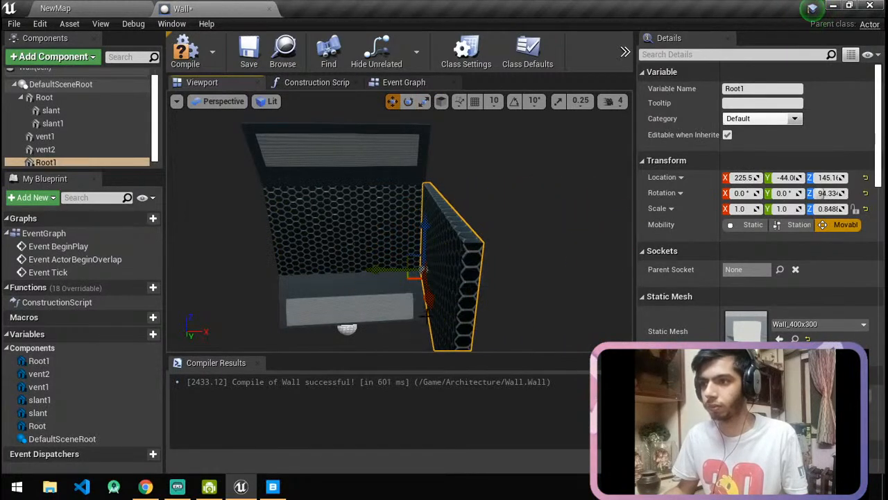
pyautogui.press('e')
pyautogui.moveTo(463, 239); pyautogui.dragTo(467, 240, button='right')
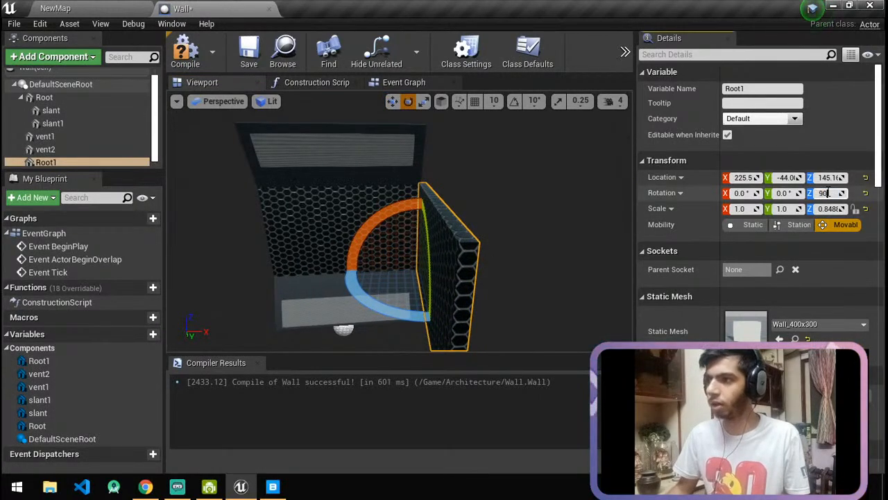
pyautogui.press('Return')
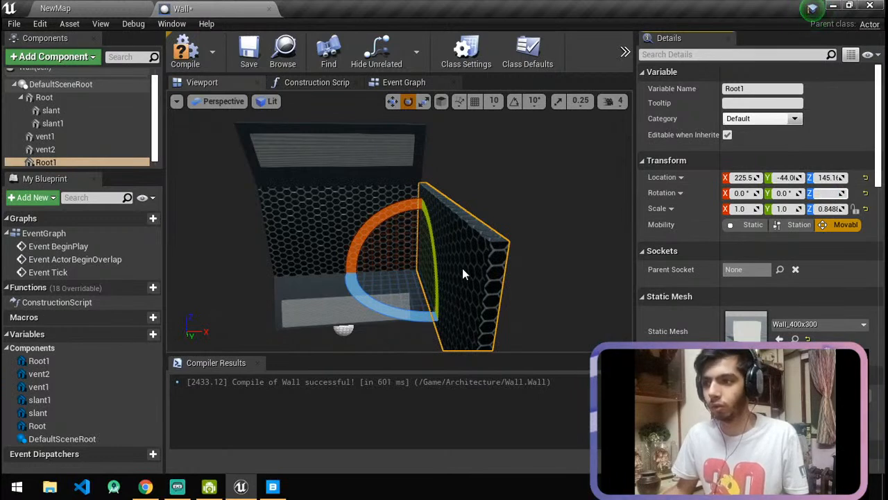
# Shrink the perpendicular panel along its length to an X scale of about 0.326.
pyautogui.press('r')
pyautogui.moveTo(429, 303); pyautogui.dragTo(400, 302)
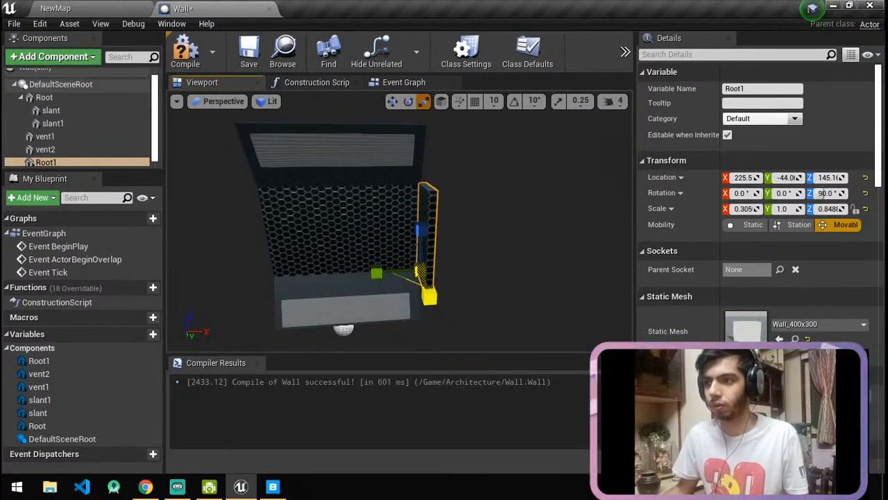
pyautogui.moveTo(429, 297); pyautogui.dragTo(477, 342, button='right')
pyautogui.press('w')
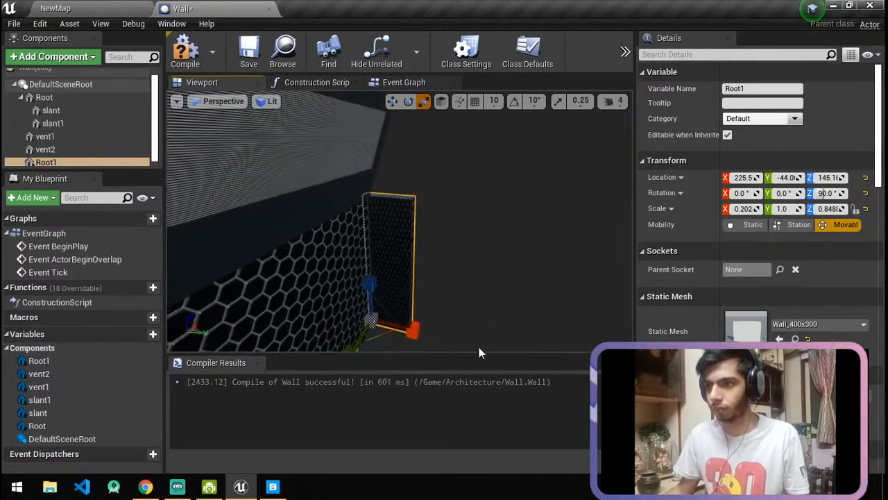
pyautogui.moveTo(412, 328); pyautogui.dragTo(438, 330)
pyautogui.click(819, 399)
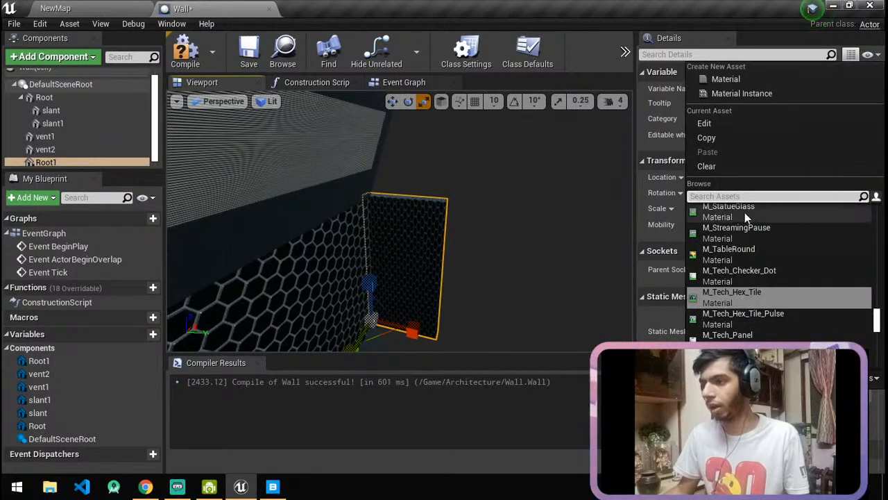
pyautogui.click(353, 151)
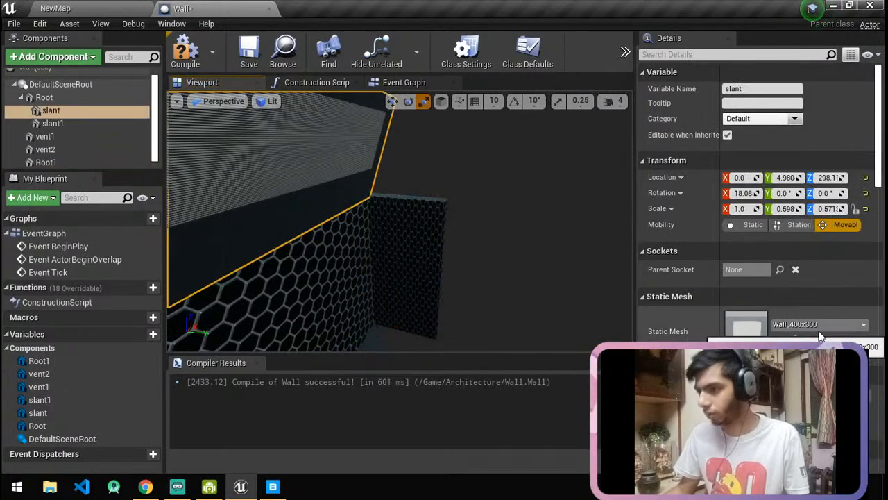
pyautogui.click(819, 324)
pyautogui.write('metal')
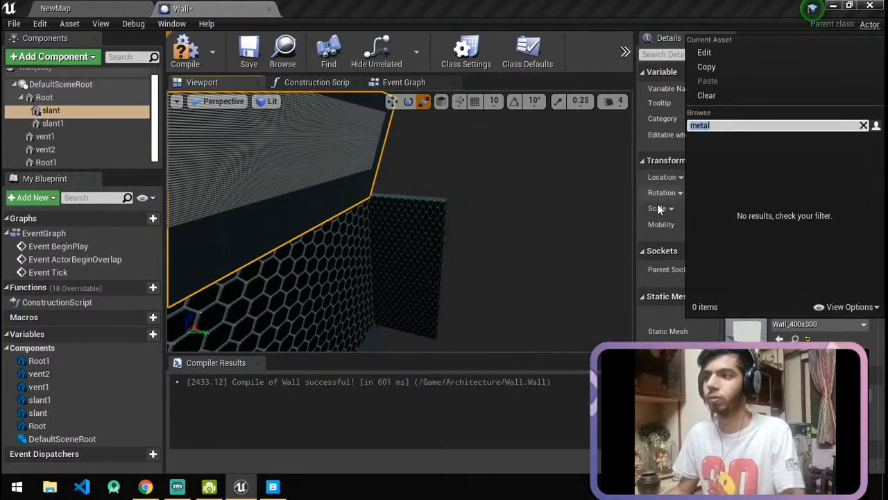
pyautogui.press('BackSpace')
# Switch to Quixel Bridge, browse the metal surfaces, and open the Ceramic Coating and Painted Gun Metal details.
pyautogui.click(273, 486)
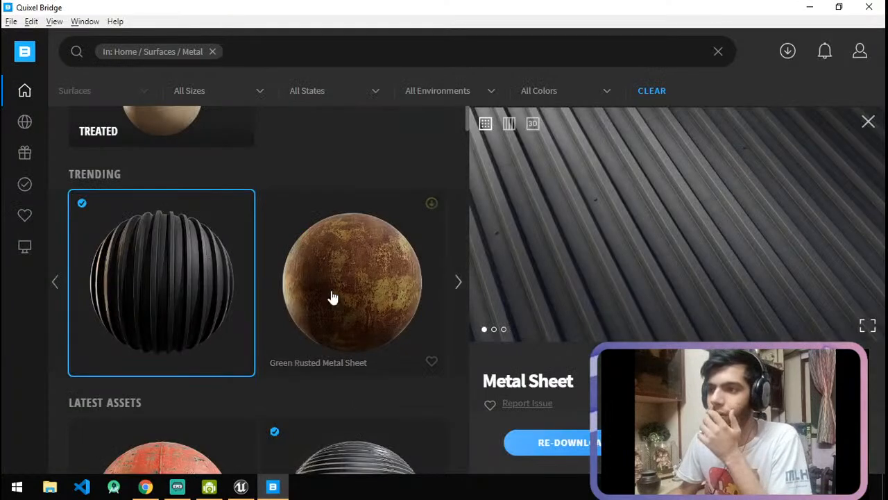
pyautogui.scroll(5, 370, 297)
pyautogui.scroll(-8, 321, 304)
pyautogui.scroll(-10, 332, 349)
pyautogui.scroll(-10, 333, 348)
pyautogui.scroll(-10, 333, 347)
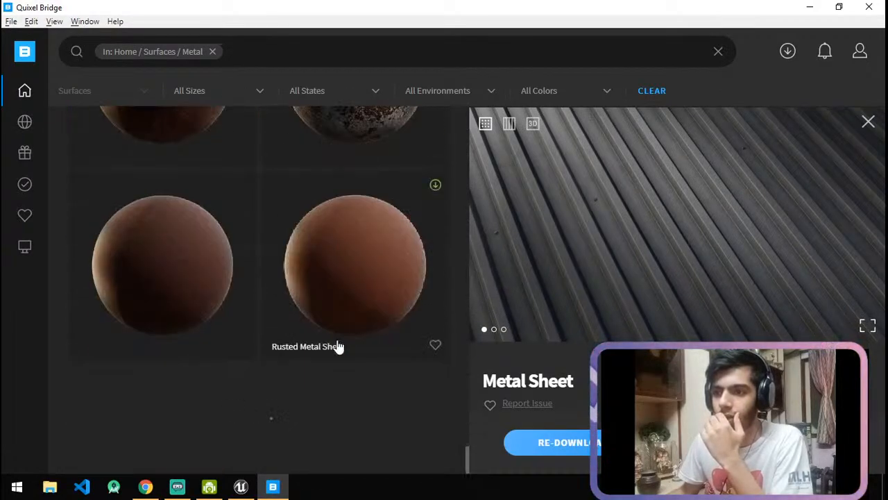
pyautogui.click(869, 123)
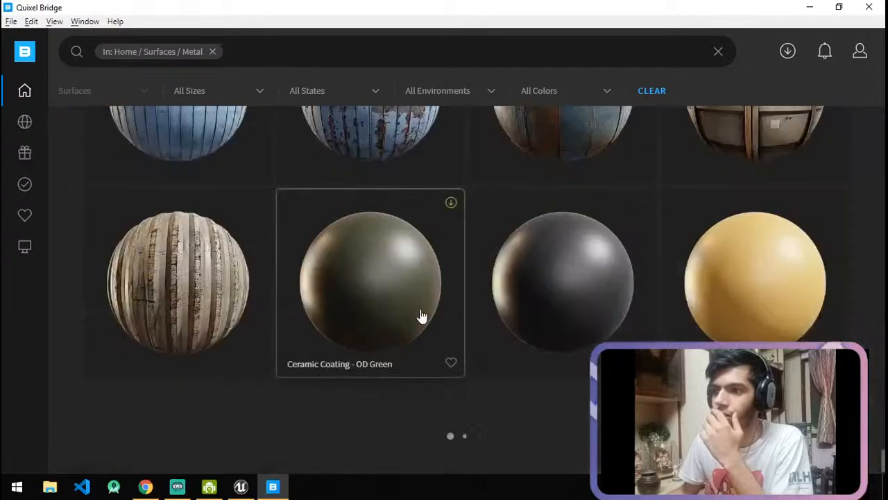
pyautogui.click(562, 297)
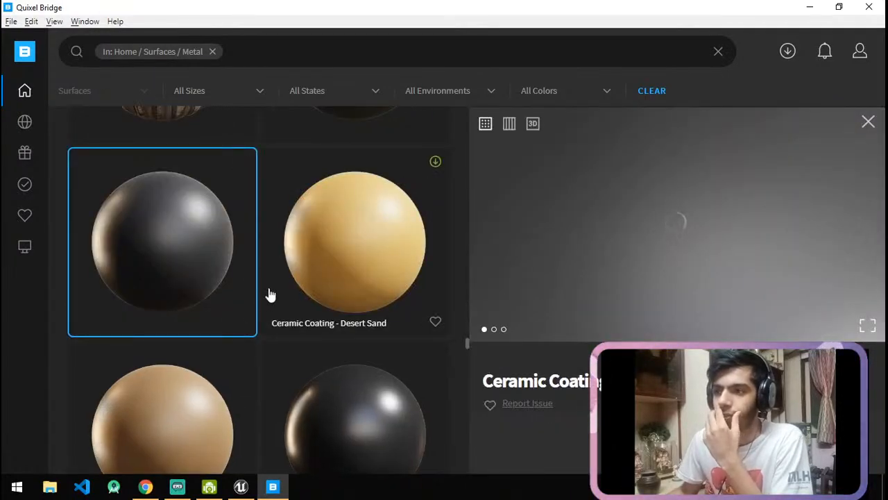
pyautogui.click(357, 408)
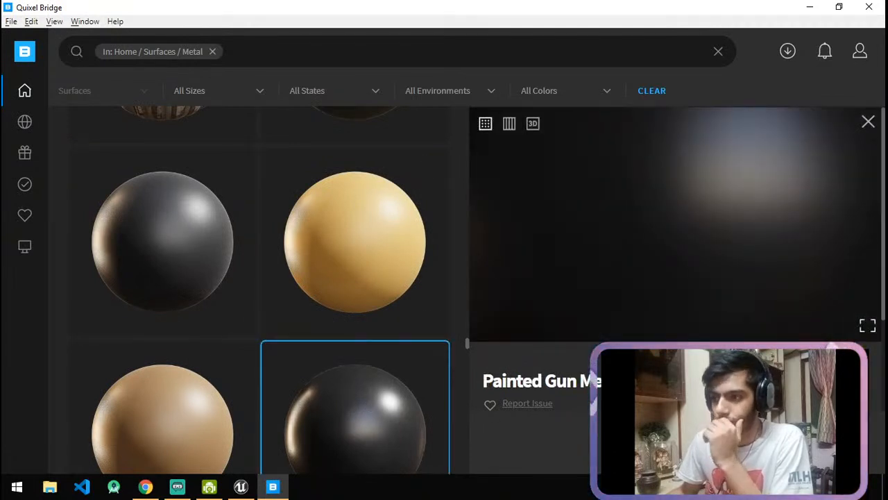
# Look through further dark metal surfaces, review the Painted Gun Metal details, and download that surface.
pyautogui.scroll(-5, 297, 359)
pyautogui.scroll(-4, 301, 357)
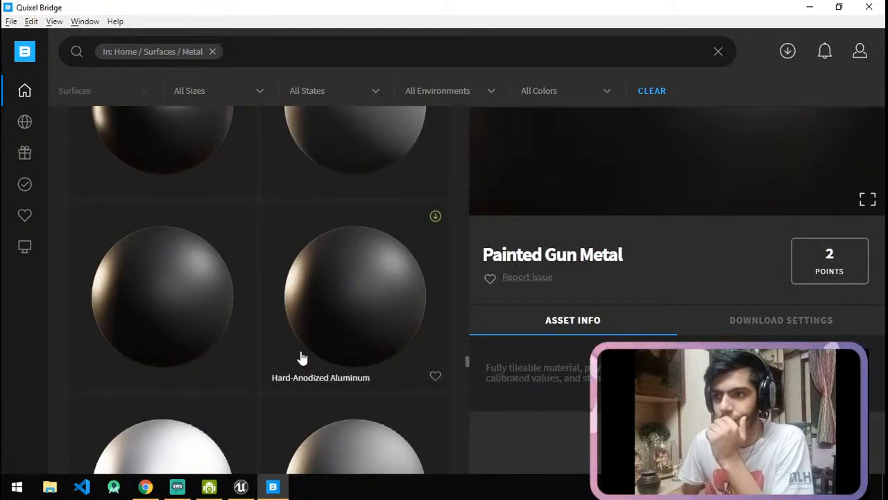
pyautogui.scroll(-4, 302, 357)
pyautogui.scroll(-3, 302, 358)
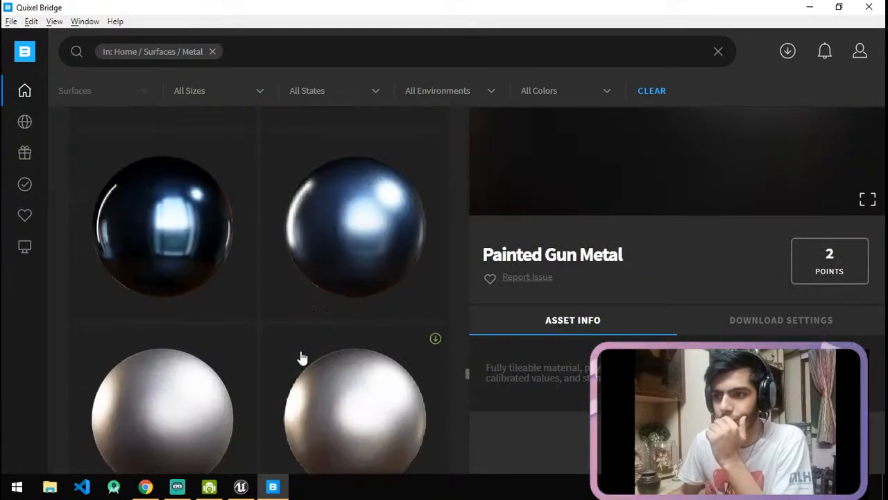
pyautogui.scroll(2, 672, 314)
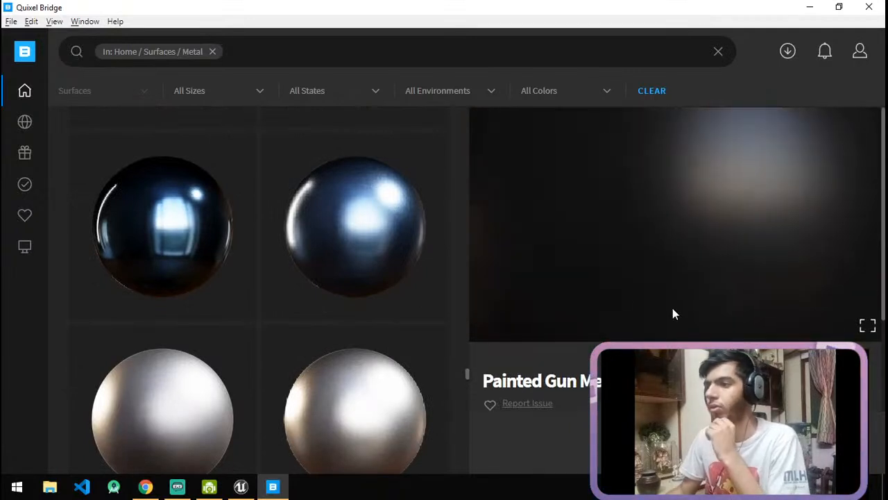
pyautogui.scroll(-4, 866, 325)
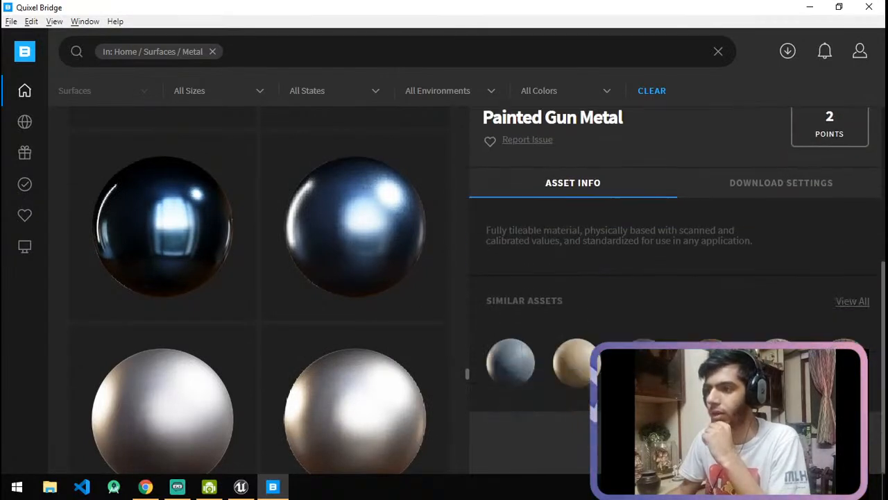
pyautogui.scroll(4, 677, 291)
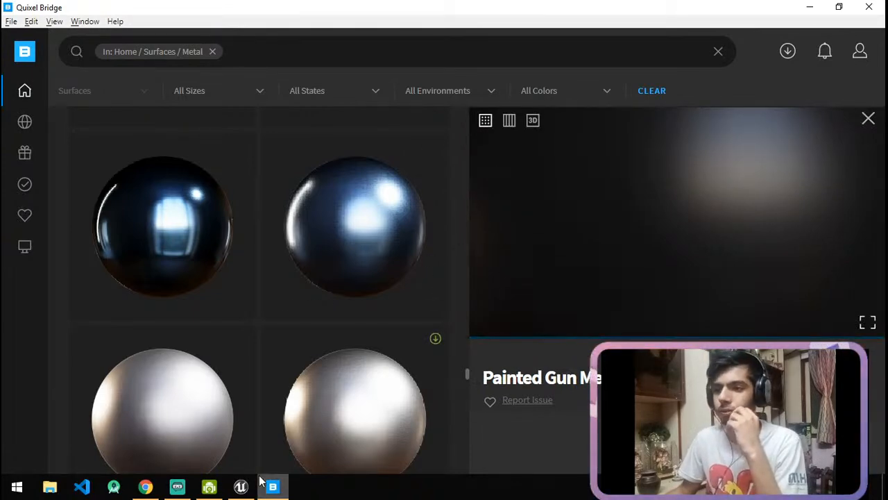
# Compare the sci-fi corridor reference image in Chrome with the Wall blueprint in Unreal Engine, and return to Quixel Bridge.
pyautogui.click(145, 486)
pyautogui.click(106, 8)
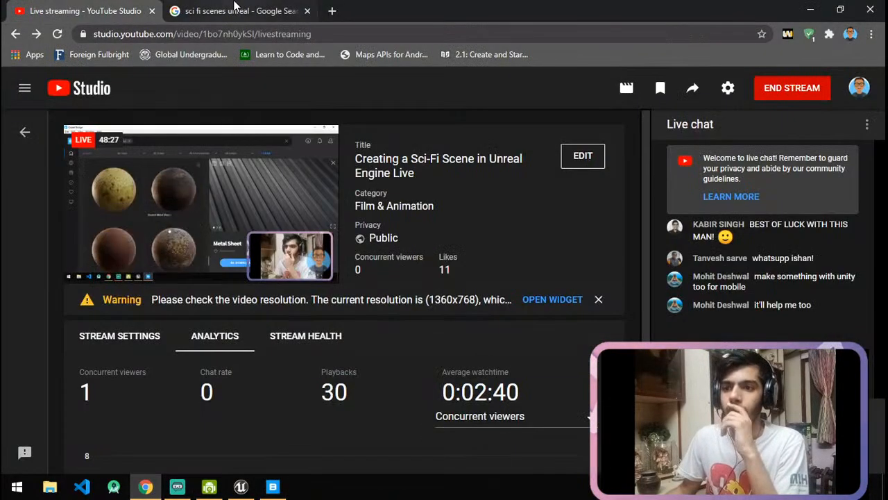
pyautogui.click(235, 9)
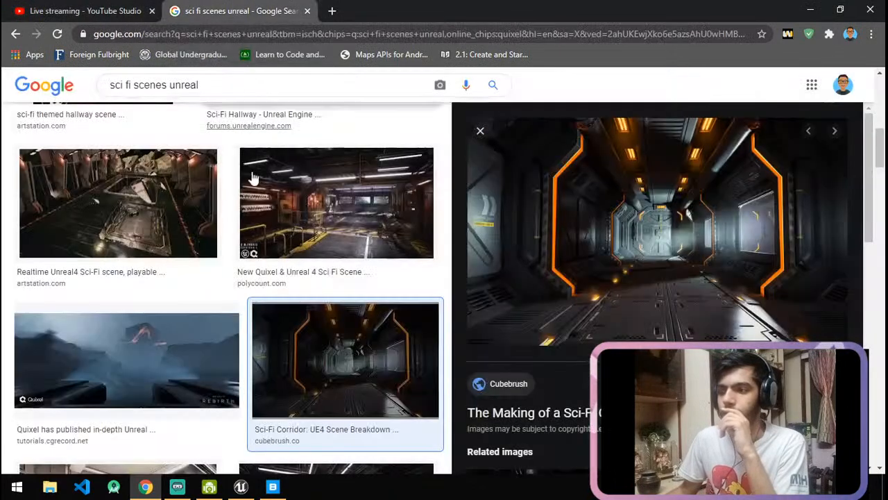
pyautogui.click(273, 487)
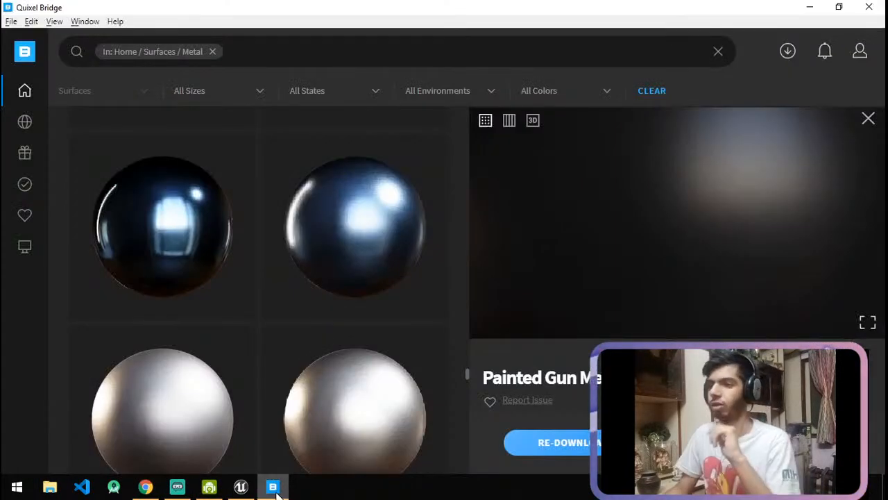
pyautogui.moveTo(241, 486)
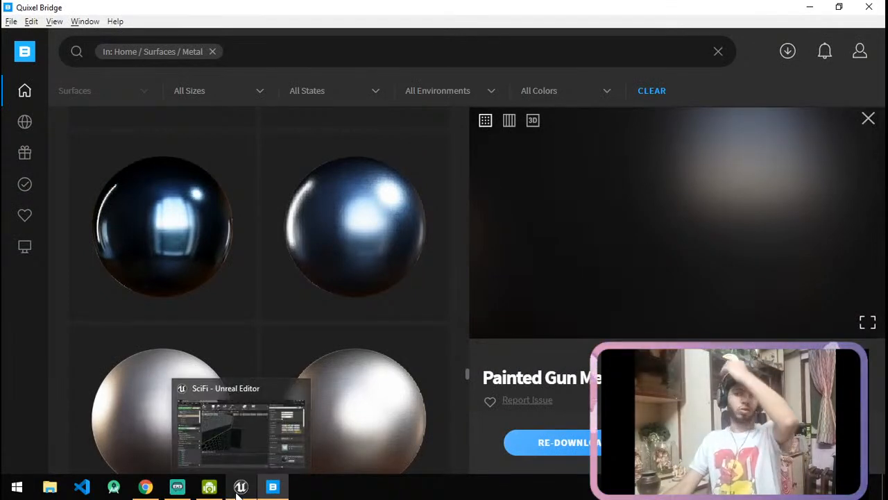
pyautogui.click(243, 439)
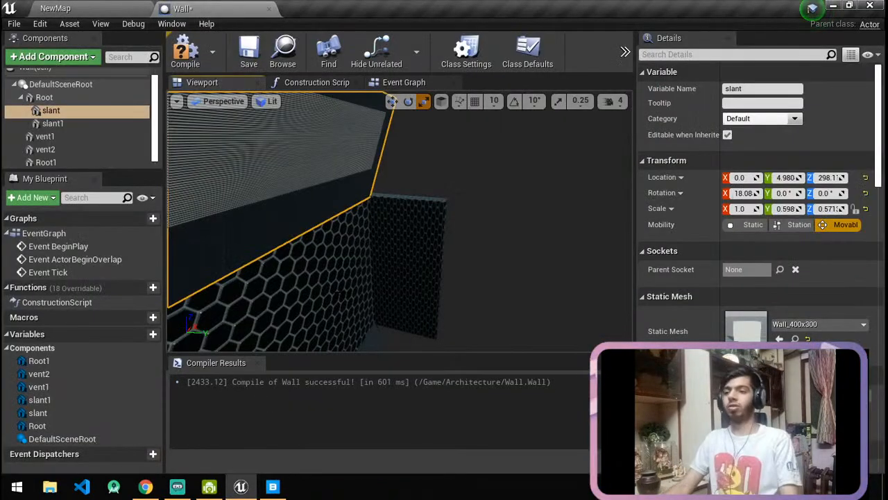
pyautogui.moveTo(399, 221); pyautogui.dragTo(378, 259, button='right')
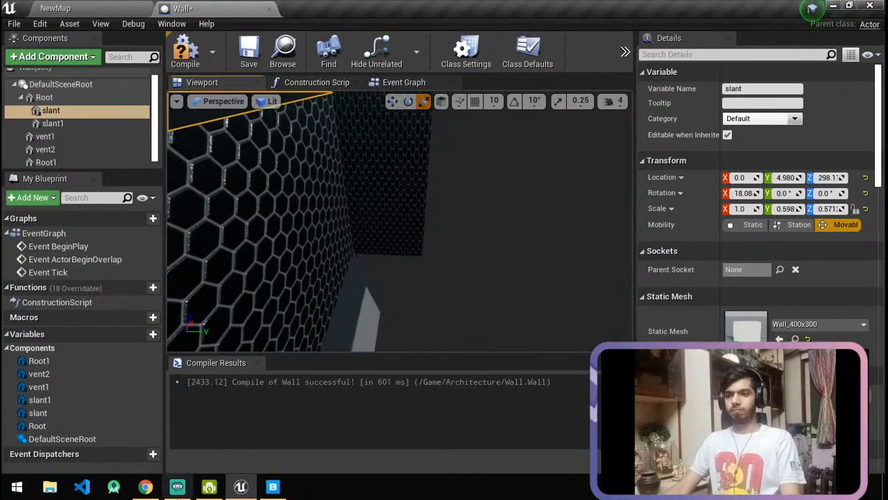
pyautogui.click(146, 486)
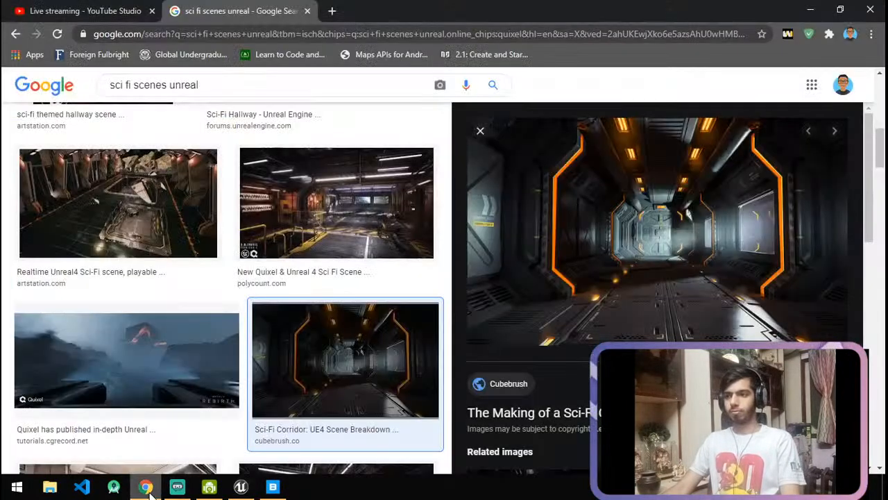
pyautogui.moveTo(264, 492)
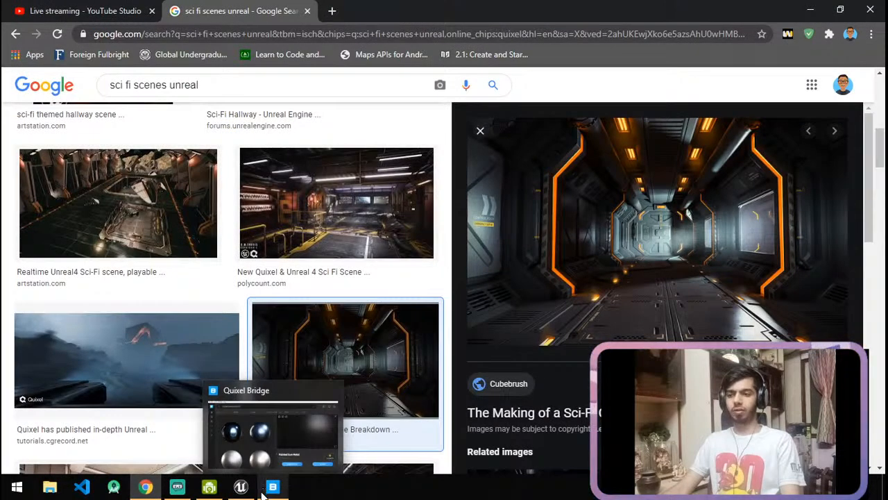
pyautogui.click(280, 445)
# Switch to Unreal Engine and duplicate the narrow perpendicular side panel Root1.
pyautogui.click(389, 183)
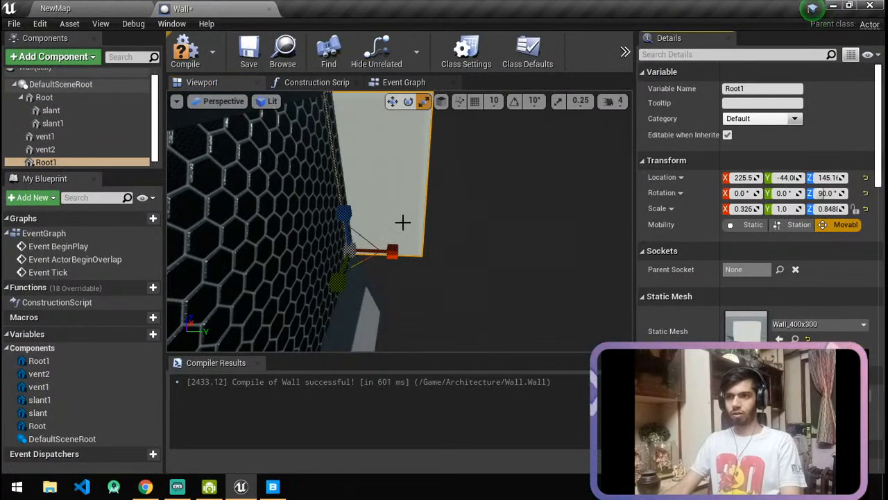
pyautogui.moveTo(445, 192); pyautogui.dragTo(496, 193, button='right')
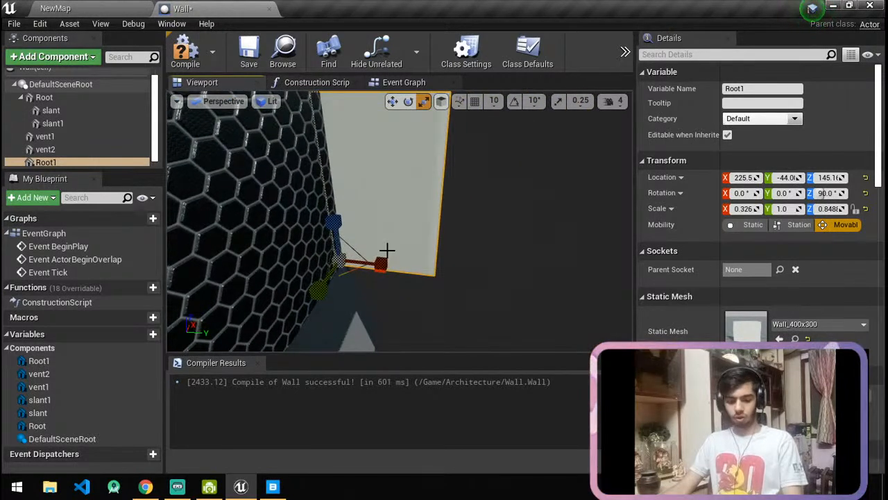
pyautogui.hotkey('ctrl', 'w')
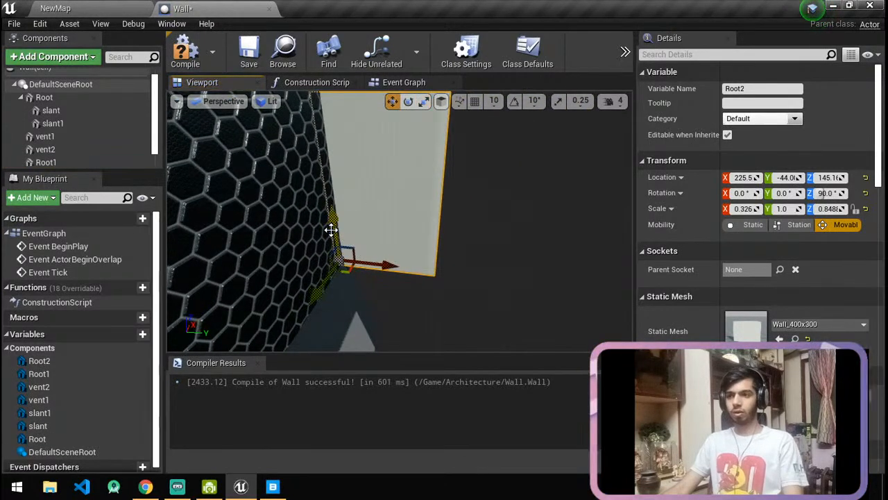
# Place the duplicate panel Root2 below Root1 at a Z location of about 30, shortened to a Z scale of about 0.475.
pyautogui.scroll(-1, 138, 157)
pyautogui.click(63, 149)
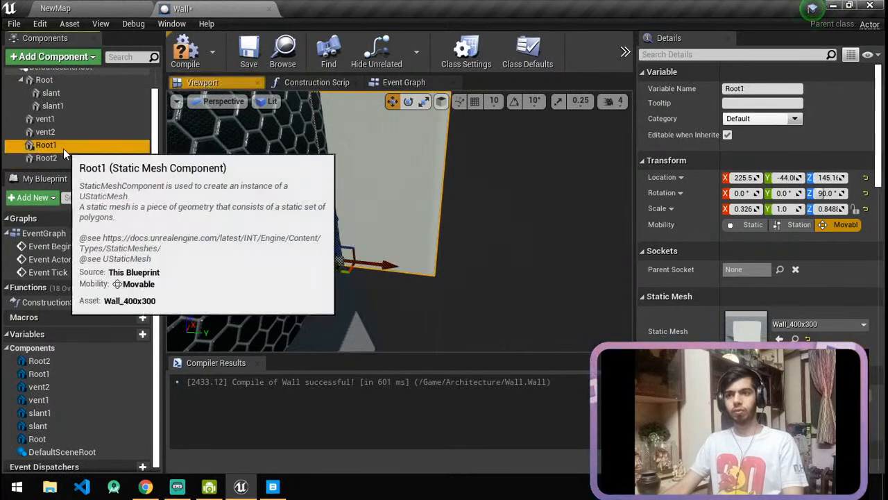
pyautogui.rightClick(63, 149)
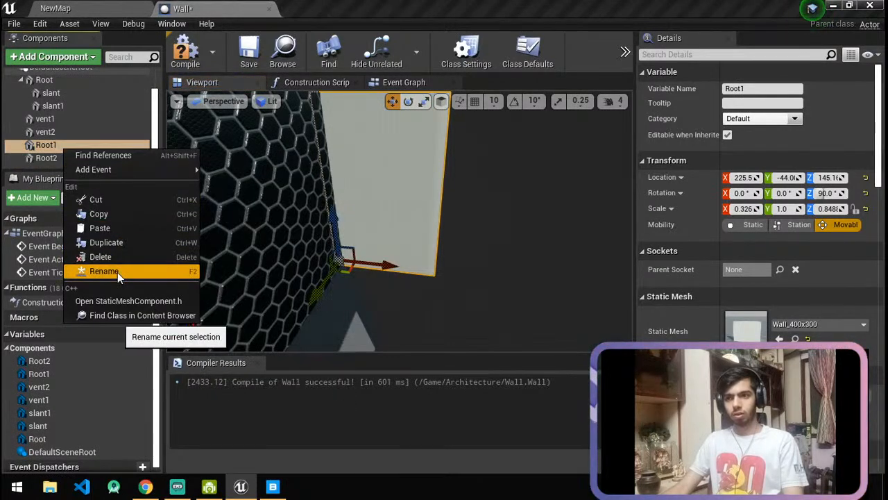
pyautogui.click(46, 158)
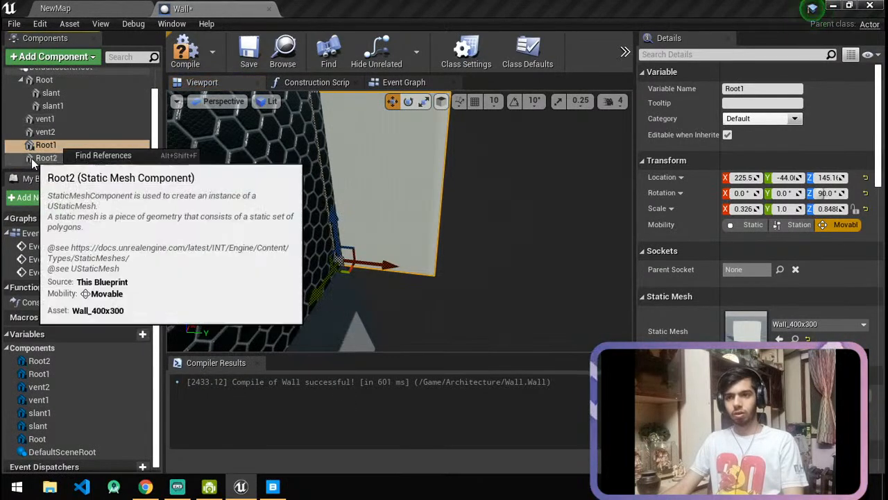
pyautogui.moveTo(334, 240); pyautogui.dragTo(339, 332)
pyautogui.moveTo(429, 312); pyautogui.dragTo(443, 324, button='right')
pyautogui.press('e')
pyautogui.press('r')
pyautogui.moveTo(329, 306); pyautogui.dragTo(335, 339)
pyautogui.moveTo(335, 339); pyautogui.dragTo(416, 347, button='right')
pyautogui.moveTo(387, 249)
pyautogui.mouseDown(button='right')
pyautogui.moveTo(388, 229)
pyautogui.moveTo(386, 250)
pyautogui.mouseUp(button='right')
pyautogui.moveTo(387, 241); pyautogui.dragTo(387, 220)
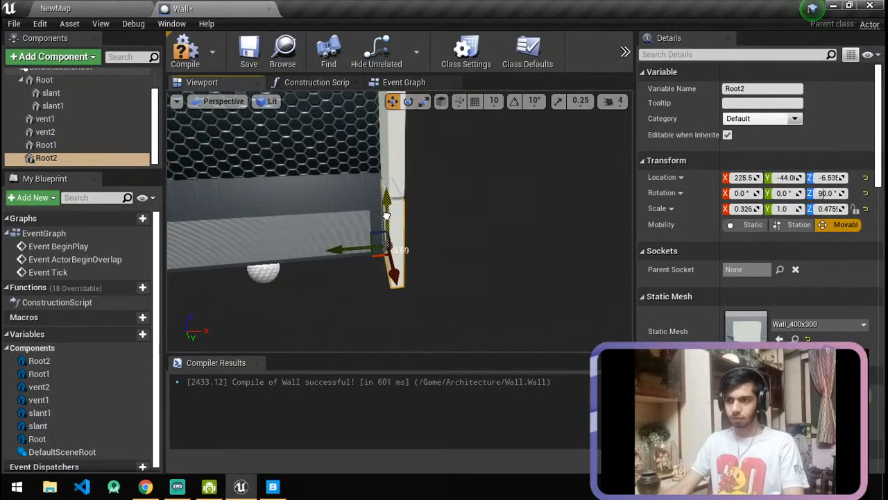
# Tilt Root2 to a Y rotation of about 16.4° and move it along the lower slanted wall section to meet Root1's lower end.
pyautogui.moveTo(384, 199); pyautogui.dragTo(458, 197, button='right')
pyautogui.press('e')
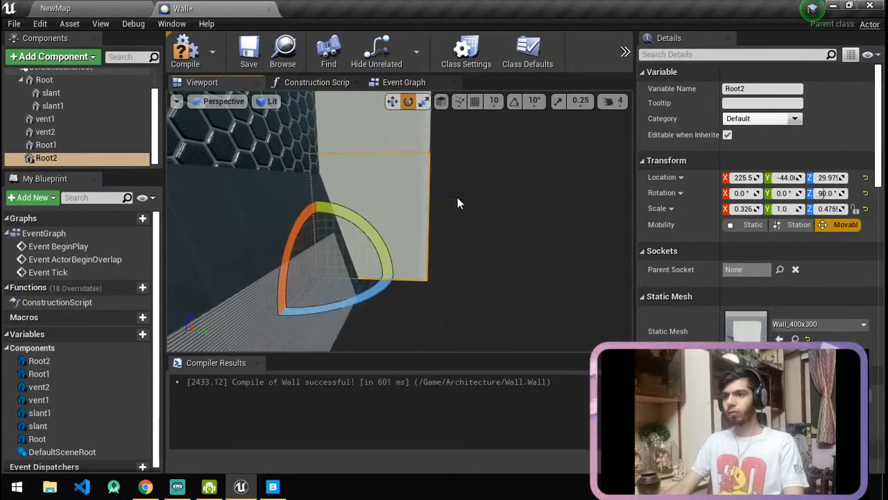
pyautogui.moveTo(371, 241); pyautogui.dragTo(397, 275)
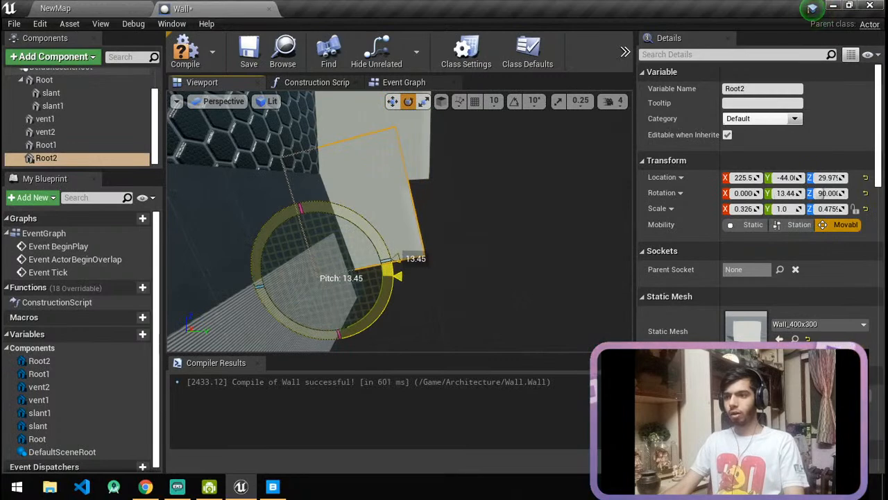
pyautogui.press('r')
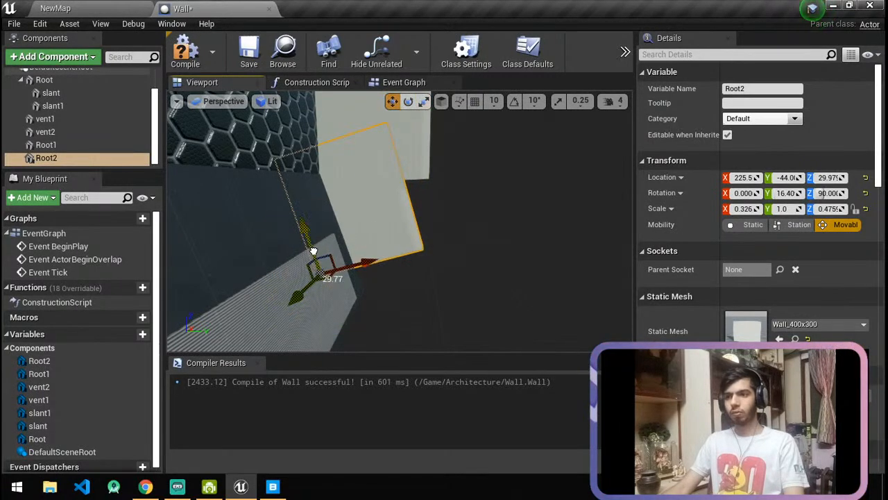
pyautogui.moveTo(333, 299); pyautogui.dragTo(314, 257)
pyautogui.moveTo(313, 250); pyautogui.dragTo(229, 249, button='right')
# Attach Root2 to Root1 as its child component.
pyautogui.moveTo(78, 163); pyautogui.dragTo(90, 148)
pyautogui.moveTo(419, 247); pyautogui.dragTo(430, 243, button='right')
pyautogui.moveTo(314, 258)
pyautogui.mouseDown(button='right')
pyautogui.moveTo(329, 257)
pyautogui.moveTo(314, 258)
pyautogui.mouseUp(button='right')
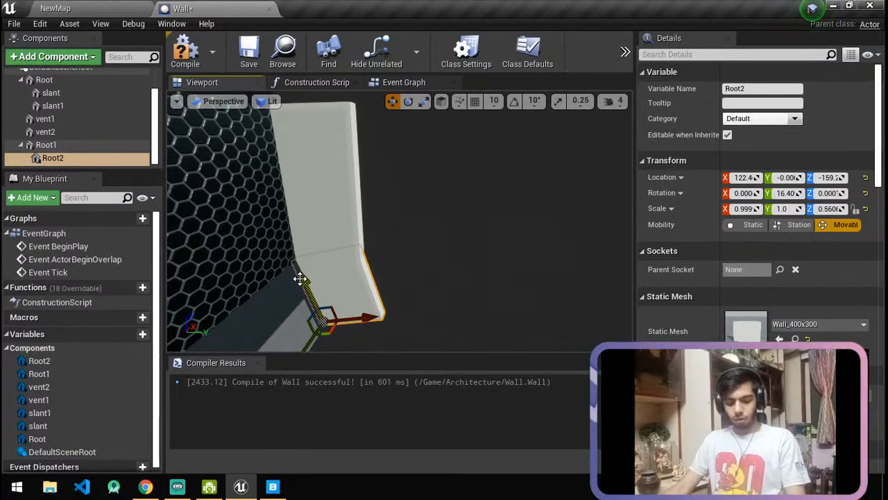
pyautogui.hotkey('ctrl', 'w')
pyautogui.moveTo(393, 273); pyautogui.dragTo(402, 273, button='right')
pyautogui.press('Delete')
pyautogui.click(280, 265)
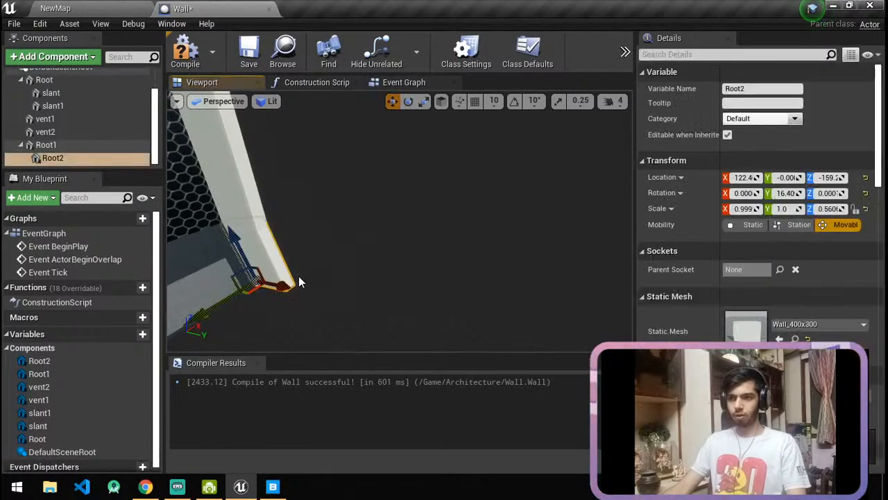
pyautogui.hotkey('ctrl', 'w')
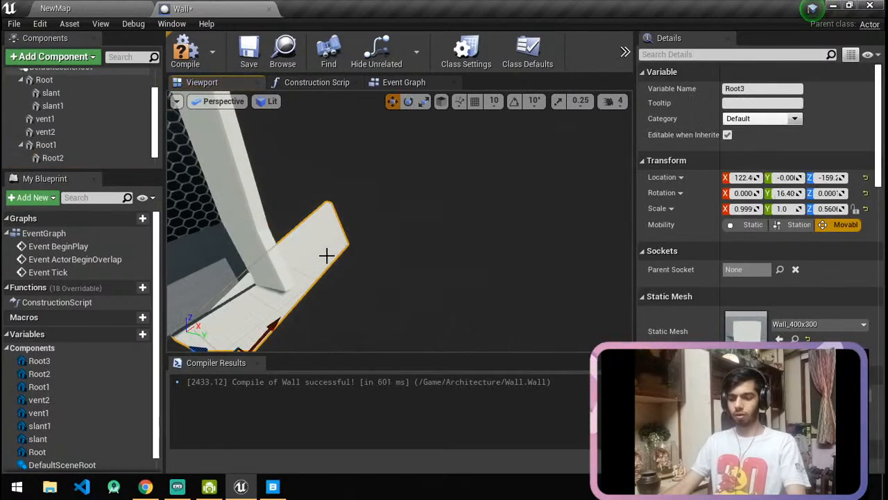
pyautogui.press('Delete')
pyautogui.click(276, 254)
pyautogui.moveTo(276, 254); pyautogui.dragTo(283, 213, button='right')
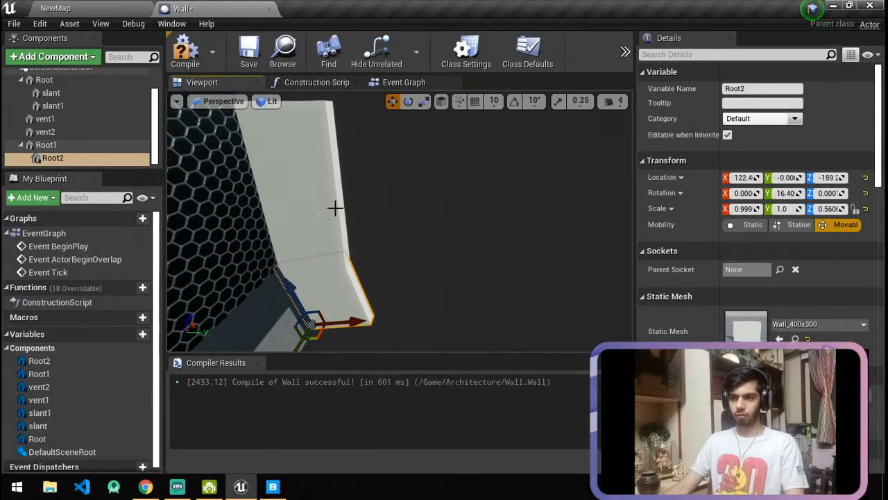
# Create a copy of the upright side panel Root1 and raise it to a Z location of about 321.8.
pyautogui.hotkey('ctrl', 'z')
pyautogui.moveTo(273, 228); pyautogui.dragTo(267, 107)
pyautogui.moveTo(267, 107); pyautogui.dragTo(350, 301, button='right')
# Set the scale of the upper panel Root3 to 0.999 in X and 0.56 in Z, using Root2's scale as reference.
pyautogui.click(349, 308)
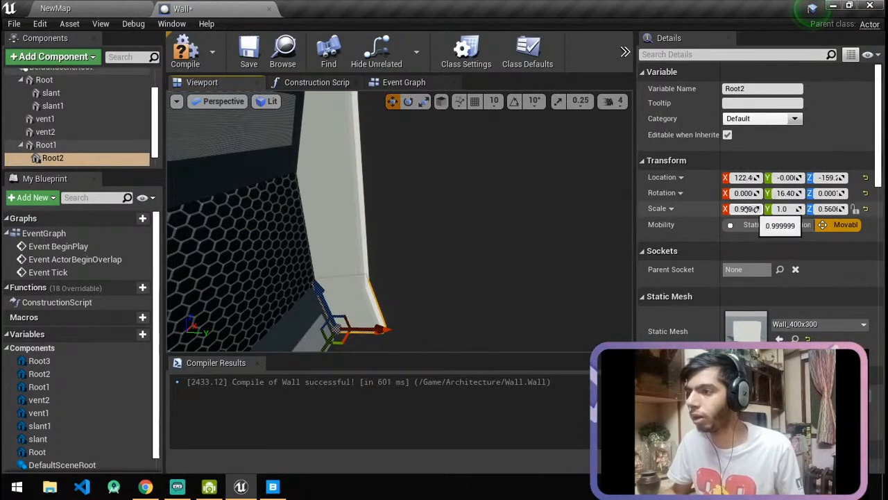
pyautogui.click(325, 113)
pyautogui.click(734, 208)
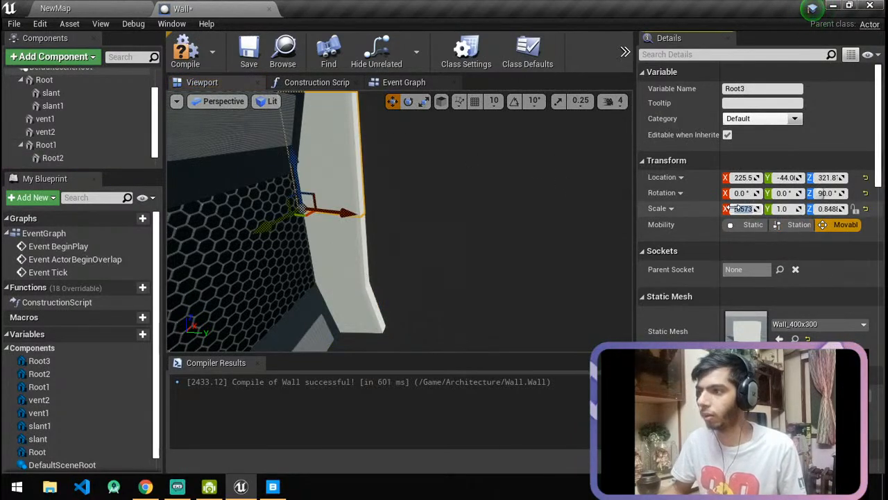
pyautogui.write('0.999')
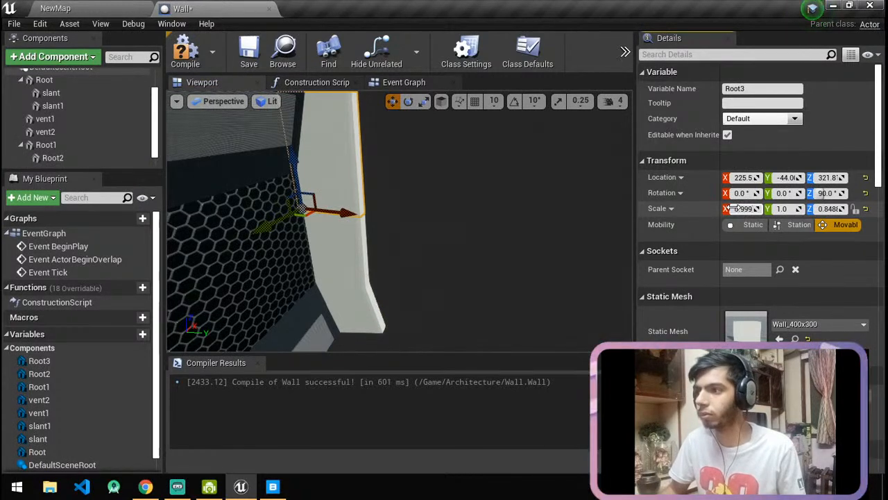
pyautogui.press('Return')
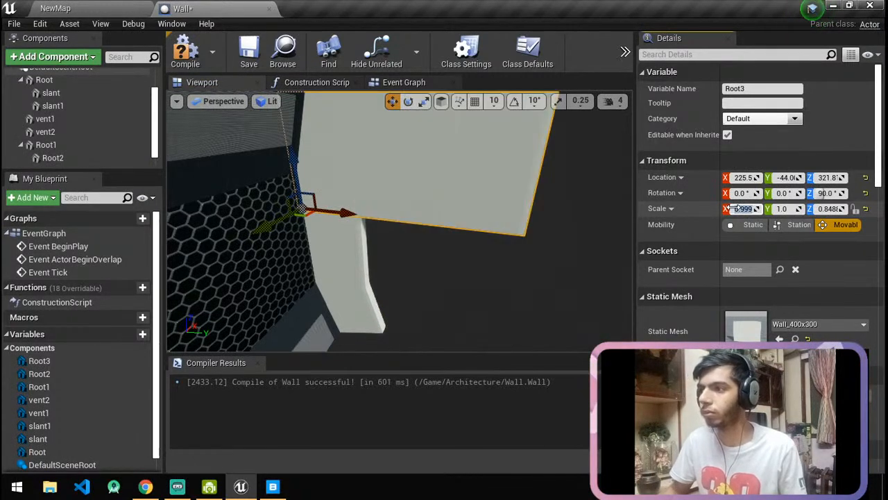
pyautogui.click(367, 303)
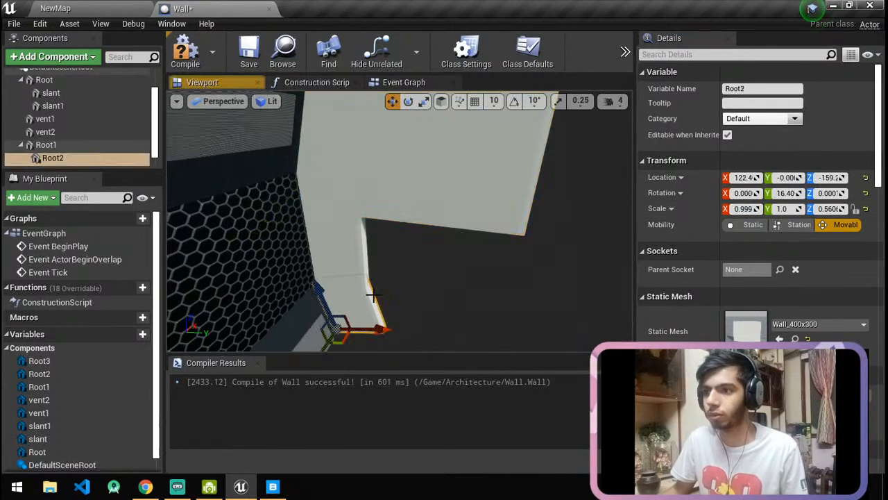
pyautogui.click(524, 148)
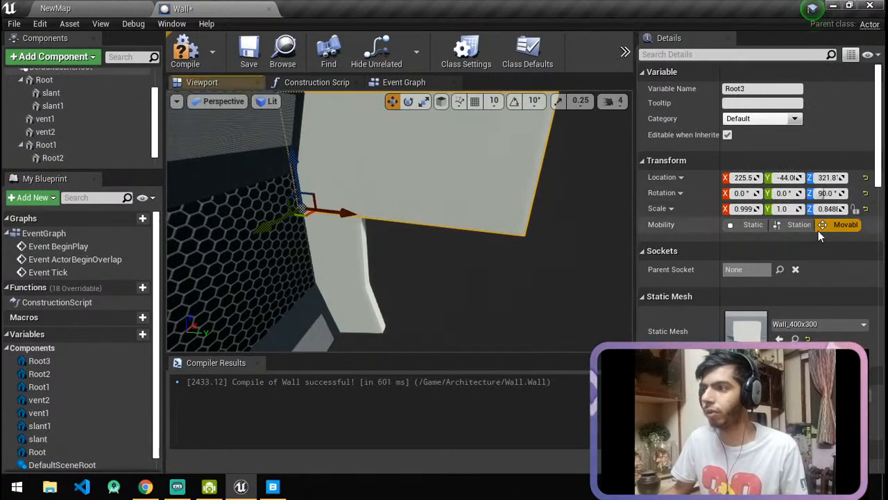
pyautogui.write('0.5')
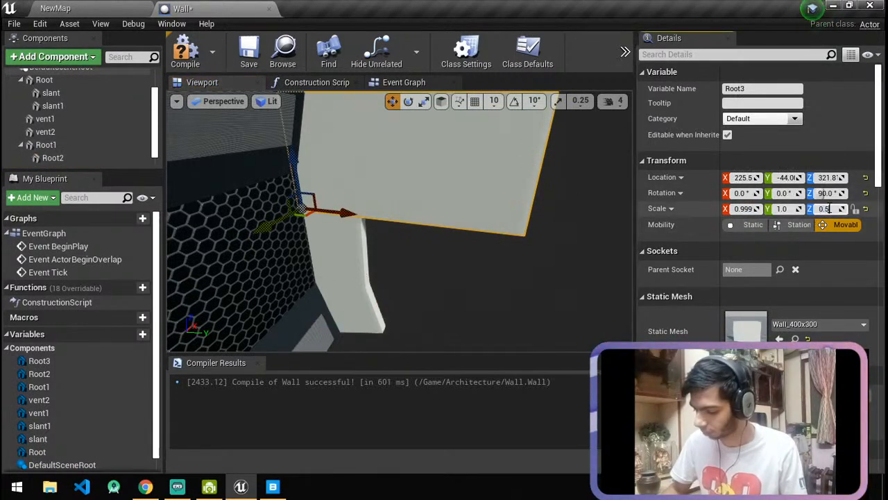
pyautogui.write('50')
pyautogui.press('Return')
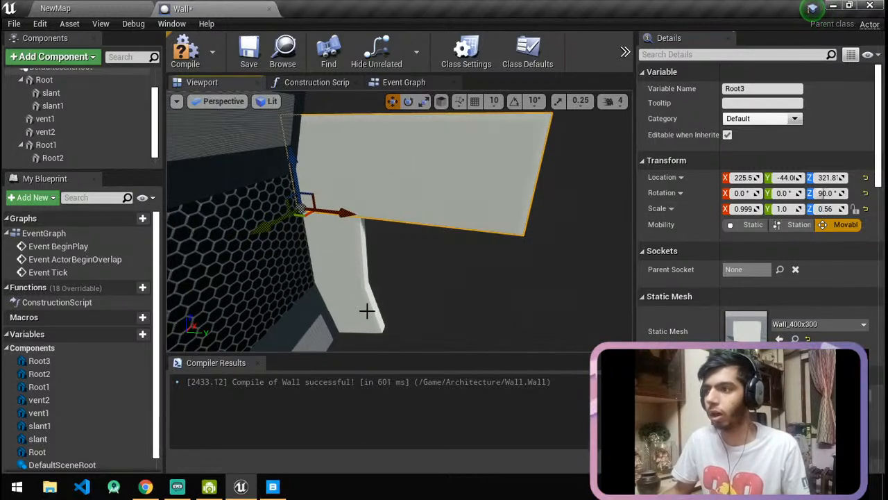
# Set the Y rotation of the upper panel Root3 to 16.4°, using Root2's tilt as reference.
pyautogui.click(366, 309)
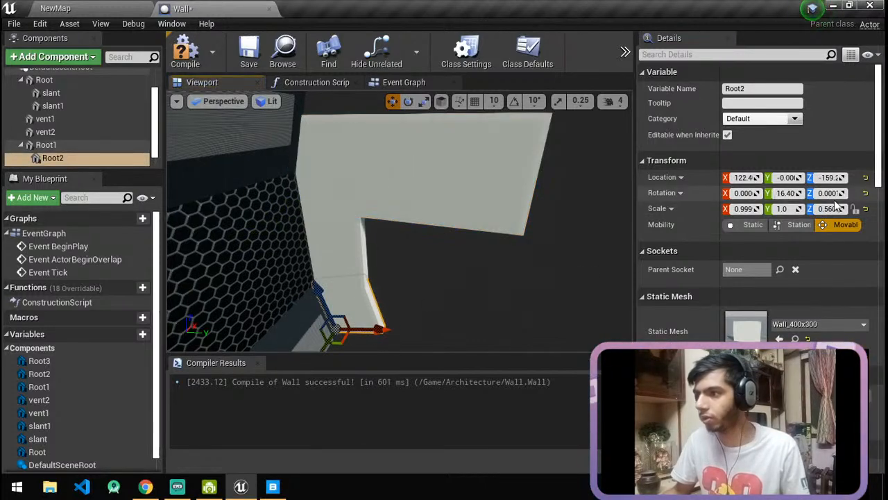
pyautogui.click(434, 167)
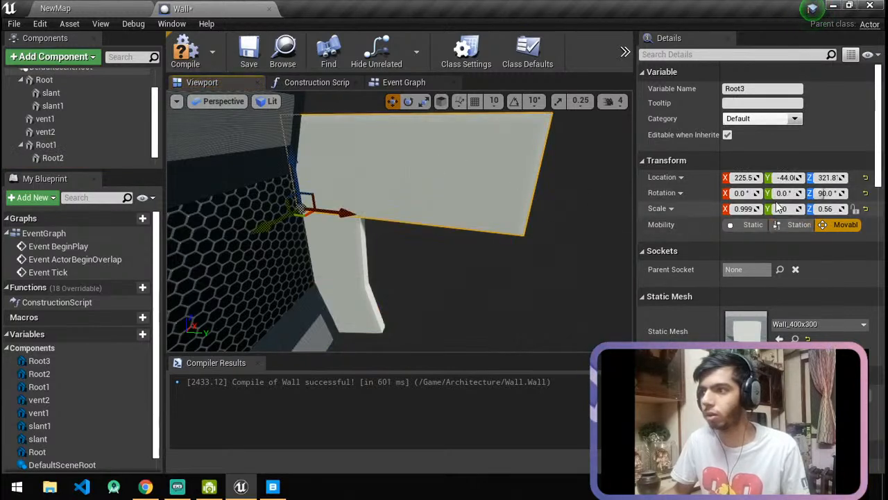
pyautogui.write('16.')
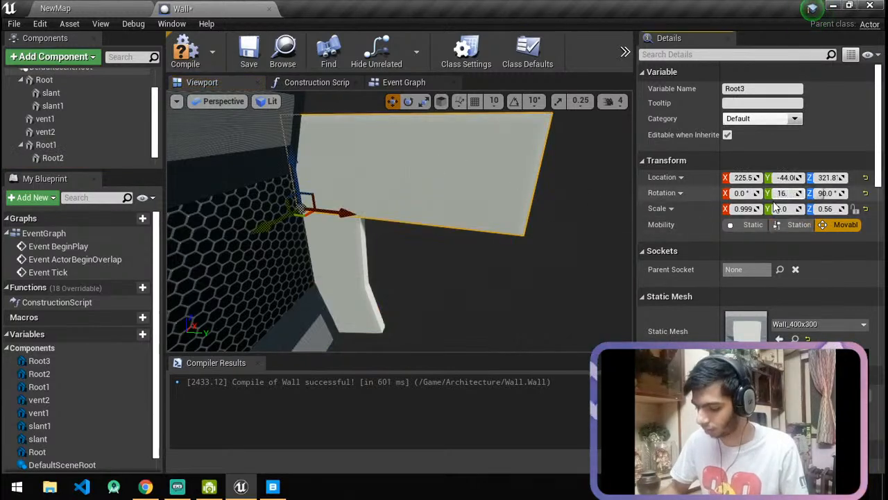
pyautogui.write('40')
pyautogui.press('Return')
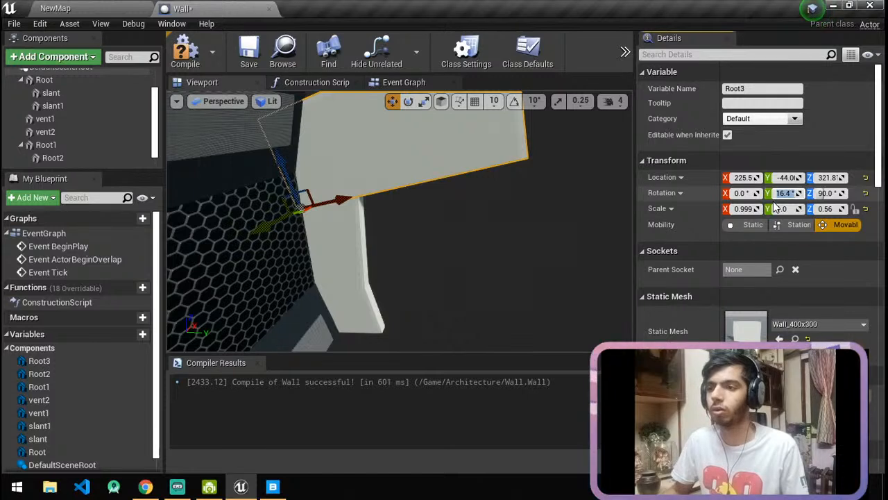
# Narrow the upper panel Root3 to an X scale of about 0.358 to match the width of the panel below.
pyautogui.click(355, 191)
pyautogui.press('e')
pyautogui.press('r')
pyautogui.moveTo(337, 199); pyautogui.dragTo(335, 202)
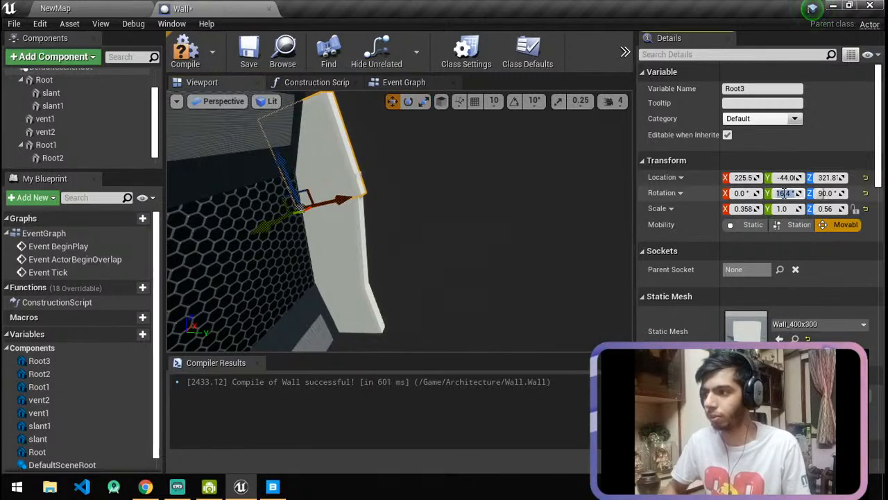
# Set the Y rotation of Root3 to -16.4° so it tilts the opposite way.
pyautogui.press('Return')
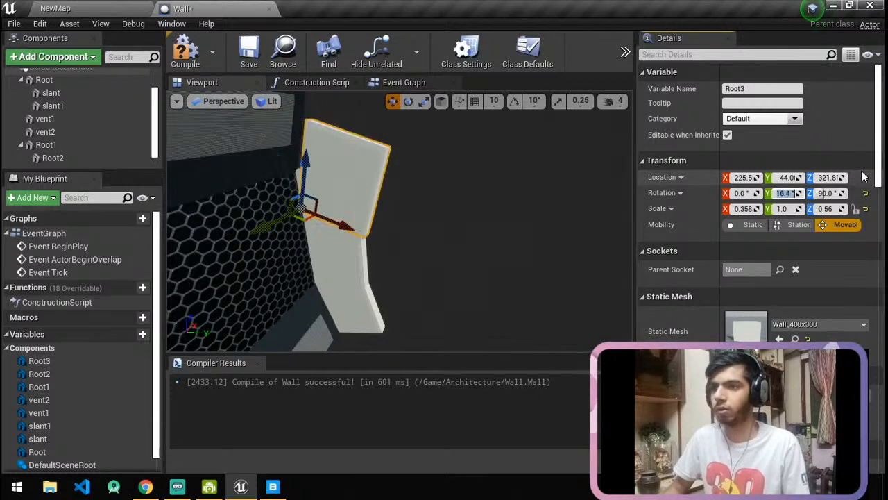
pyautogui.press('BackSpace')
pyautogui.press('Escape')
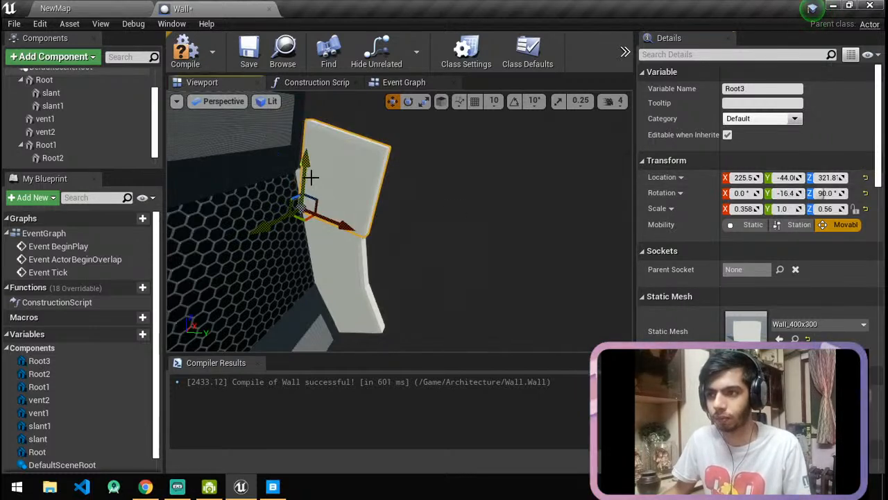
# Position Root3 on Root1's upper end at about Y -55.8 and Z 391.6, and compile and save the Wall blueprint.
pyautogui.moveTo(308, 170); pyautogui.dragTo(320, 116)
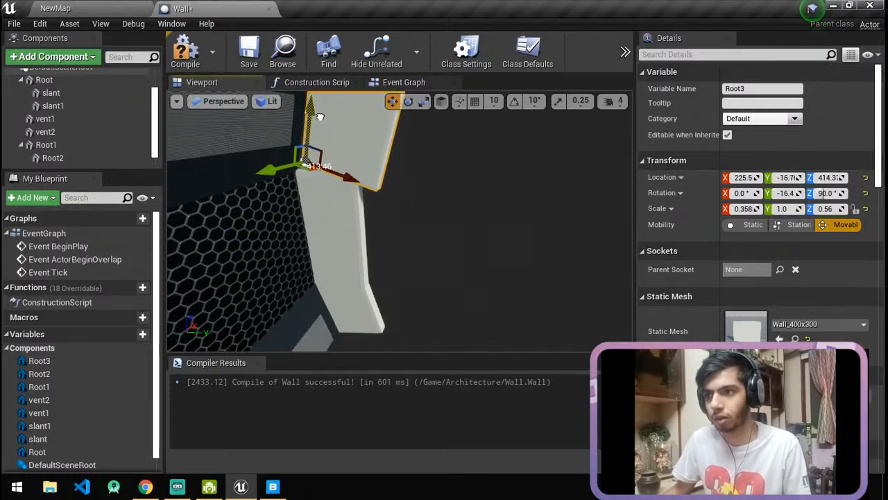
pyautogui.moveTo(345, 229)
pyautogui.mouseDown(button='right')
pyautogui.moveTo(403, 235)
pyautogui.moveTo(345, 229)
pyautogui.mouseUp(button='right')
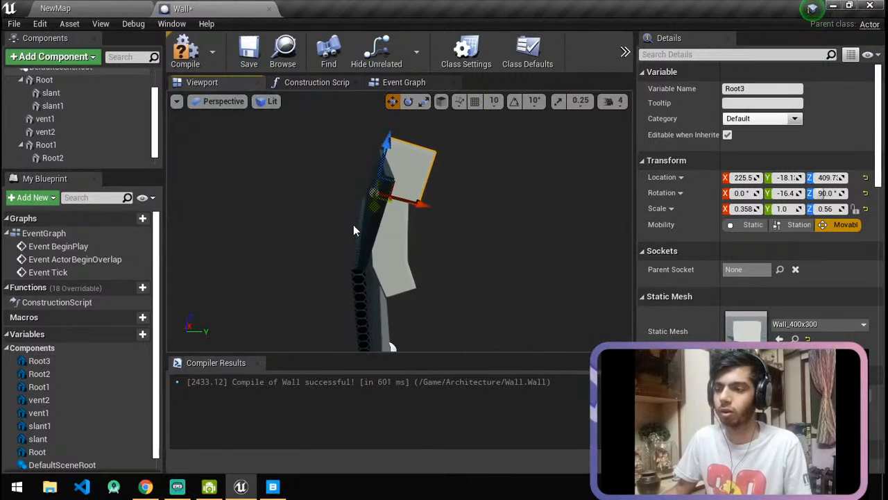
pyautogui.moveTo(432, 210); pyautogui.dragTo(409, 213, button='right')
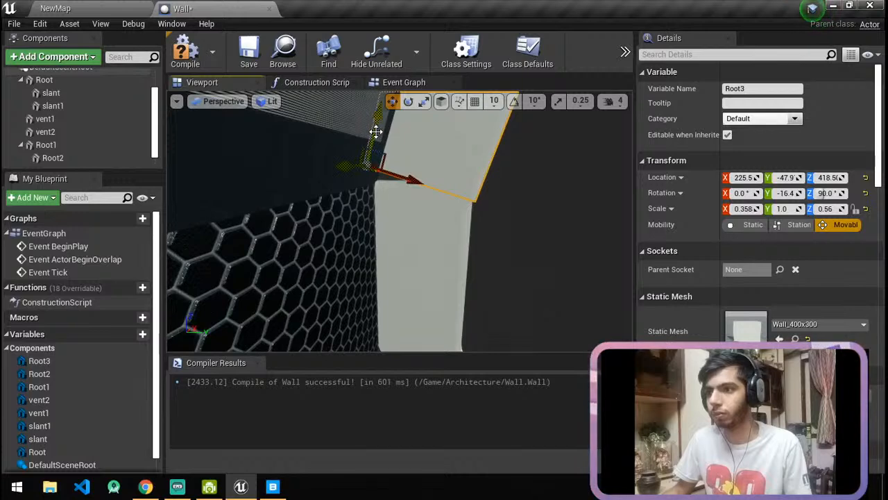
pyautogui.moveTo(372, 140); pyautogui.dragTo(369, 149)
pyautogui.moveTo(372, 156); pyautogui.dragTo(257, 313, button='right')
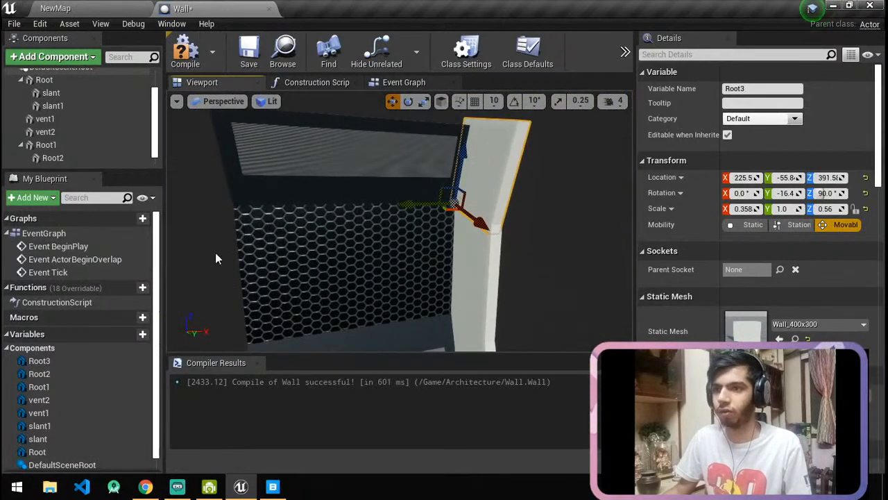
pyautogui.scroll(-1, 76, 142)
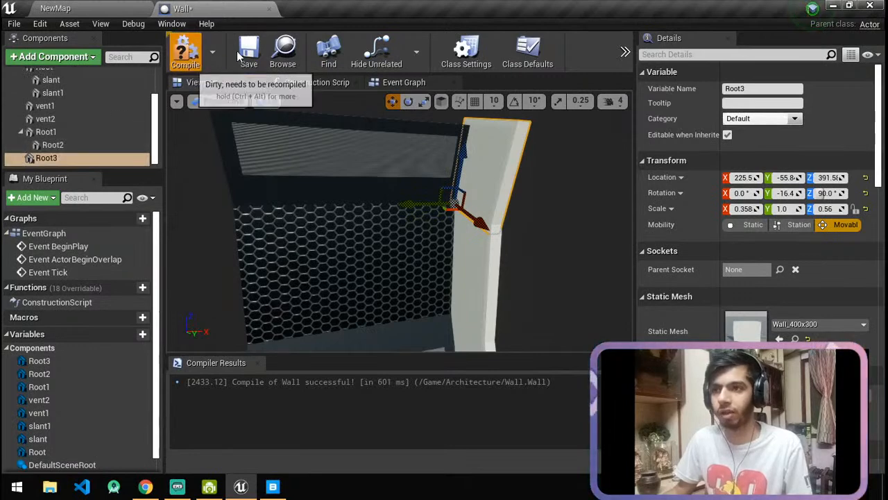
pyautogui.click(248, 50)
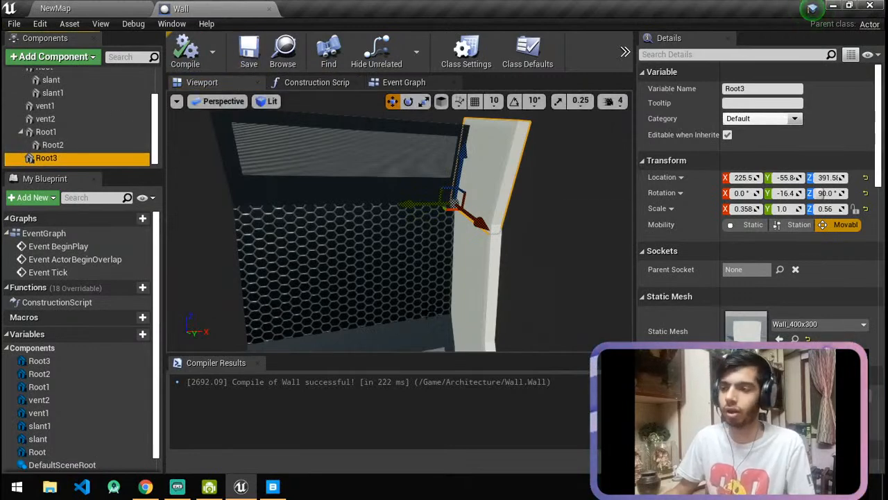
# Shorten Root3 to a Z scale of about 0.525 to align with the wall's upper edge, and switch to the NewMap level.
pyautogui.moveTo(381, 265); pyautogui.dragTo(458, 201, button='right')
pyautogui.press('w')
pyautogui.press('e')
pyautogui.press('r')
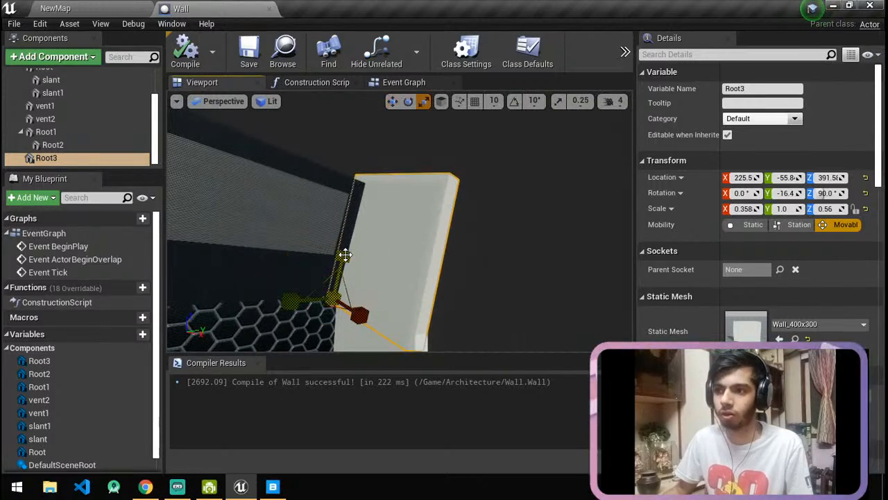
pyautogui.moveTo(344, 256)
pyautogui.mouseDown()
pyautogui.moveTo(347, 236)
pyautogui.moveTo(345, 250)
pyautogui.mouseUp()
pyautogui.moveTo(364, 241); pyautogui.dragTo(319, 267, button='right')
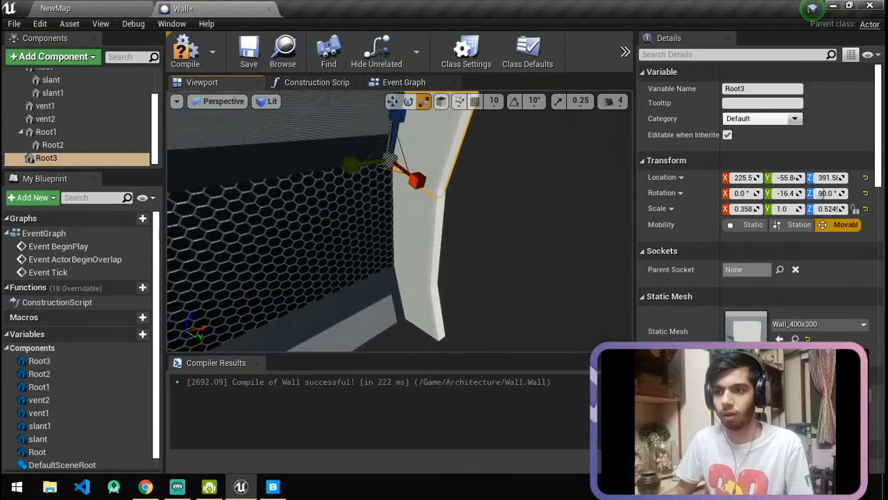
pyautogui.click(128, 9)
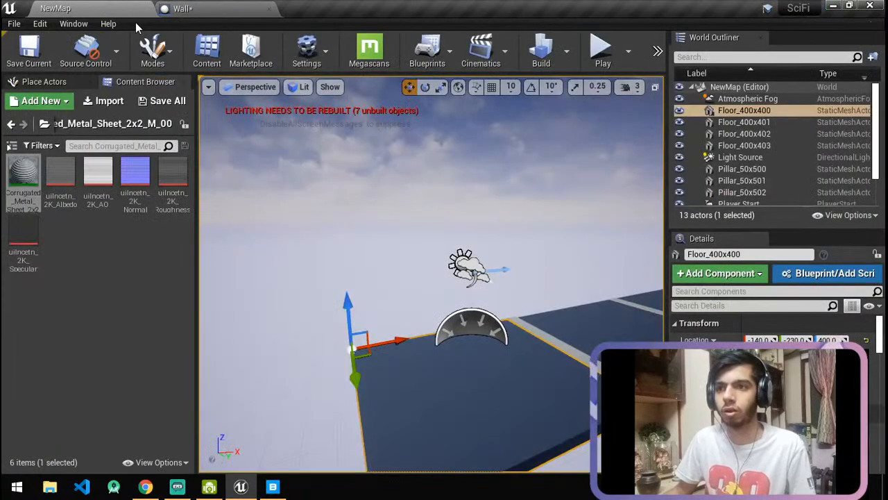
# Check the sci-fi corridor reference image in Chrome and the selected surface in Quixel Bridge, and return to the Wall blueprint in Unreal Engine.
pyautogui.click(229, 10)
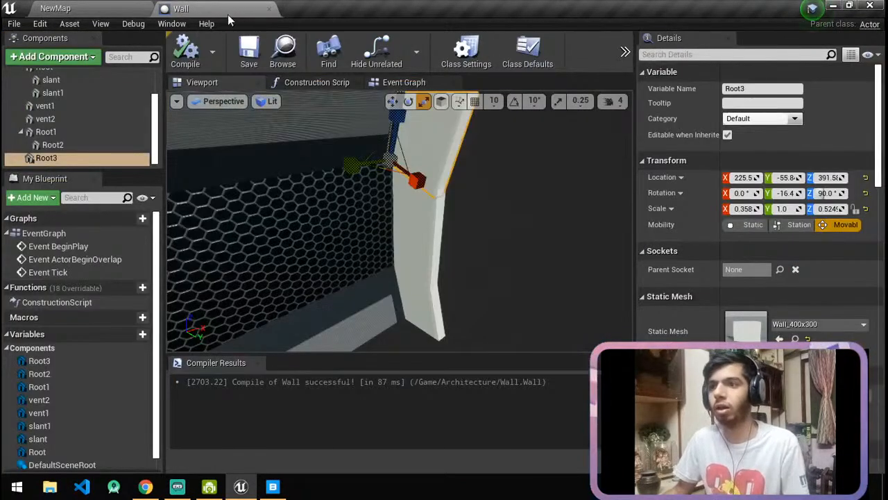
pyautogui.click(145, 487)
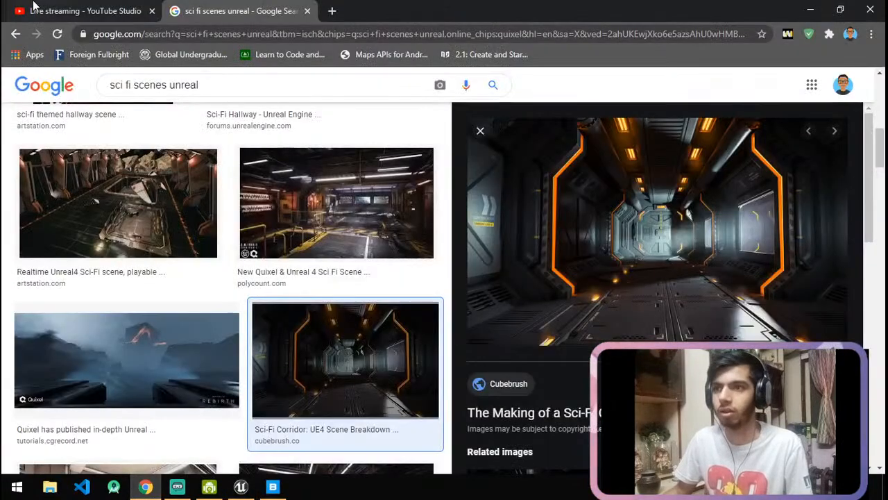
pyautogui.click(139, 11)
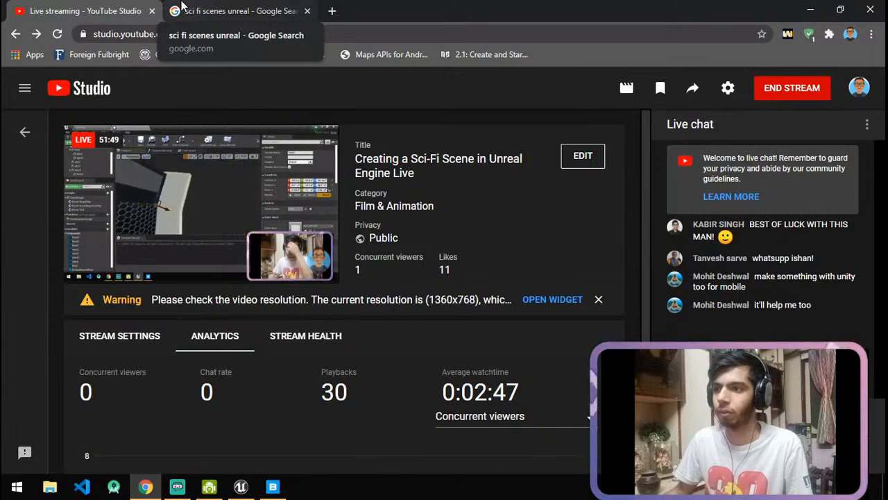
pyautogui.click(182, 8)
pyautogui.click(262, 491)
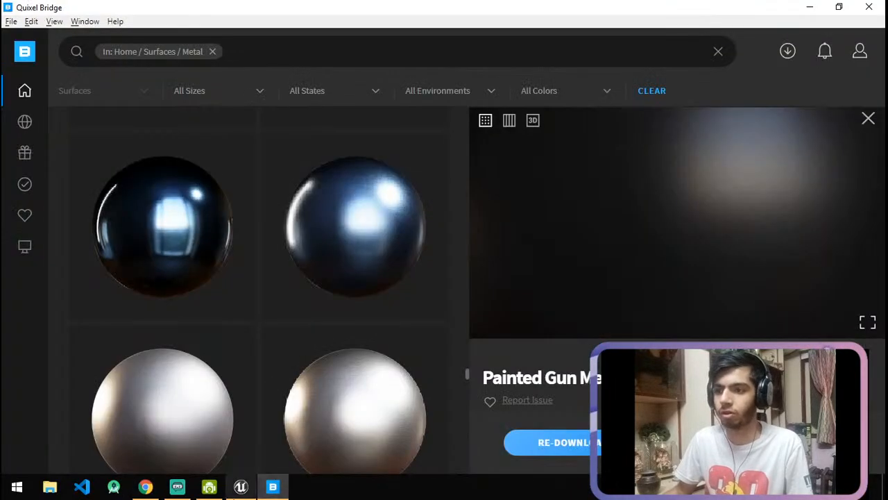
pyautogui.click(241, 489)
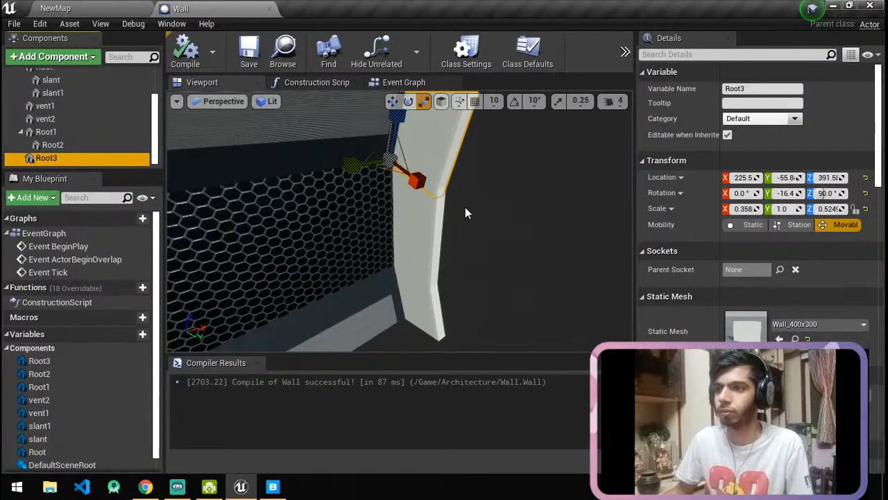
# Export the Painted Gun Metal surface from Quixel Bridge to the Unreal project and check the Megascans surface folders for it.
pyautogui.click(271, 488)
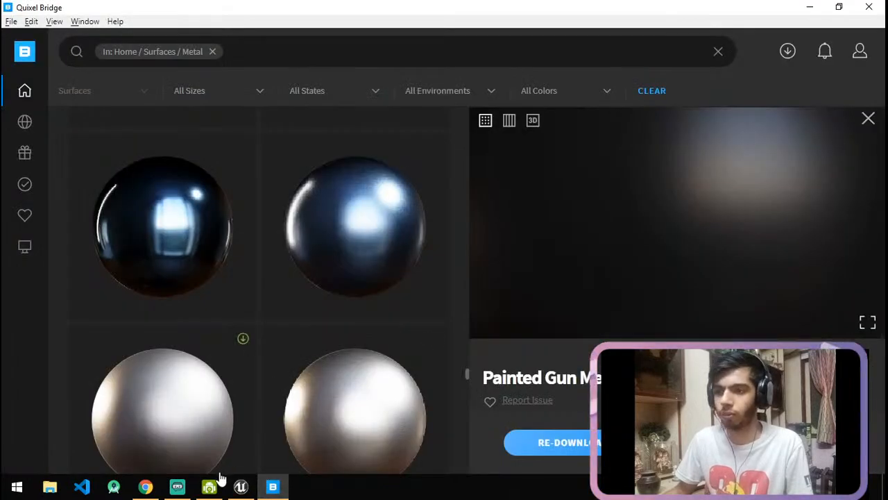
pyautogui.click(237, 493)
pyautogui.click(77, 9)
pyautogui.click(124, 272)
pyautogui.click(70, 123)
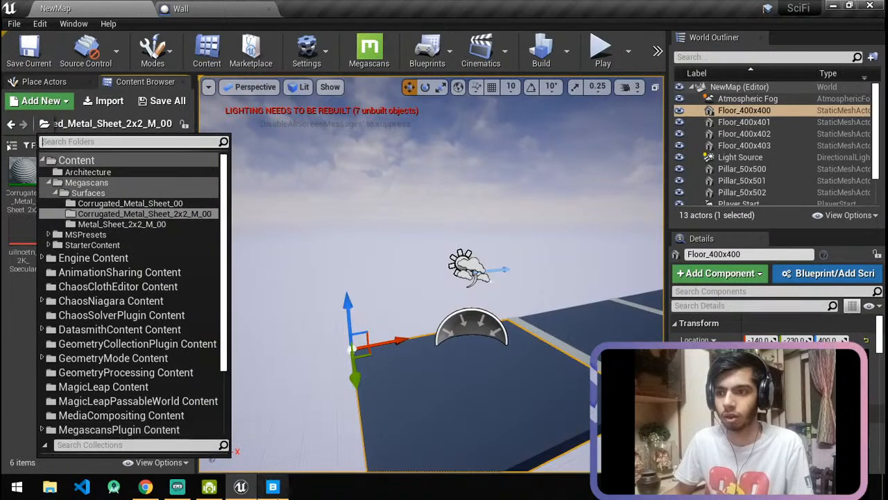
pyautogui.click(273, 487)
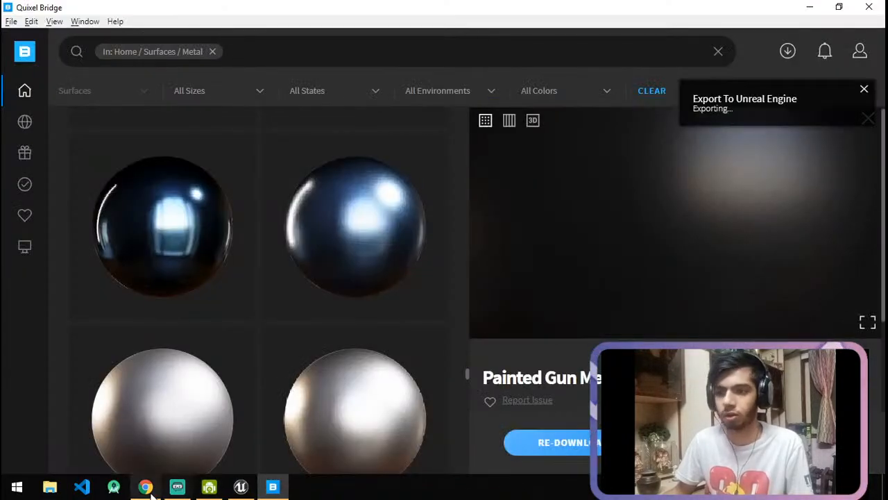
# Study the orange-lit sci-fi corridor reference image in Chrome and return to the NewMap level in Unreal Engine.
pyautogui.click(146, 486)
pyautogui.click(125, 10)
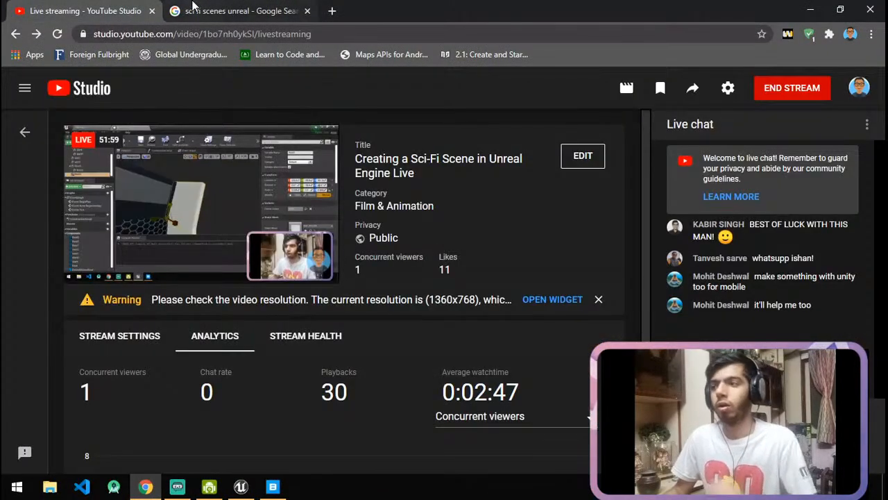
pyautogui.click(194, 9)
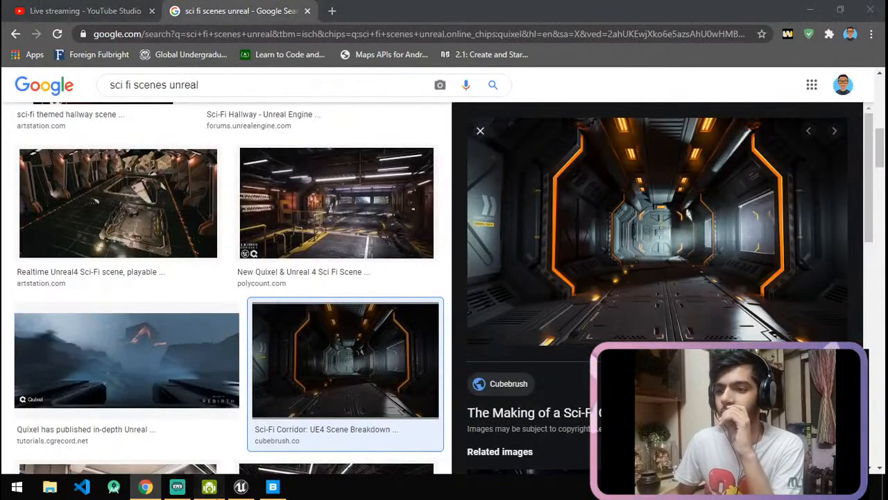
pyautogui.click(209, 486)
pyautogui.click(195, 9)
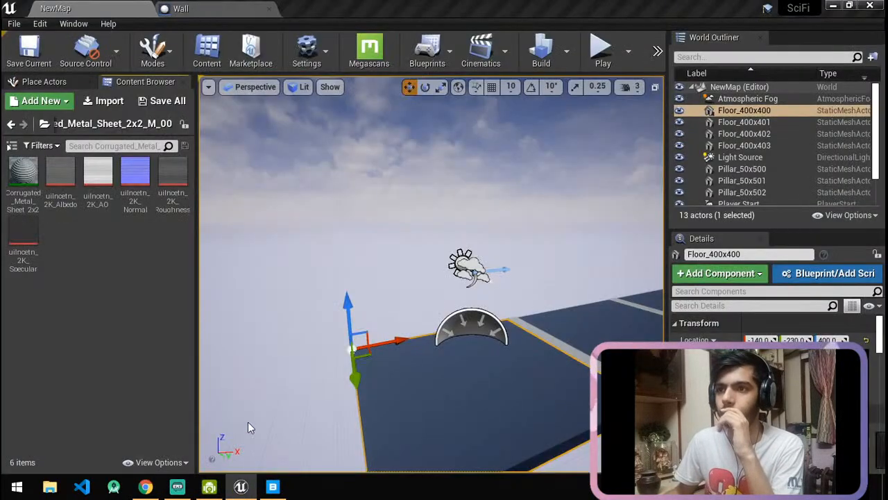
# Check the export in Quixel Bridge, return to Unreal Engine with the imported Painted_Gun_Metal_00 assets, and save the packages.
pyautogui.click(273, 486)
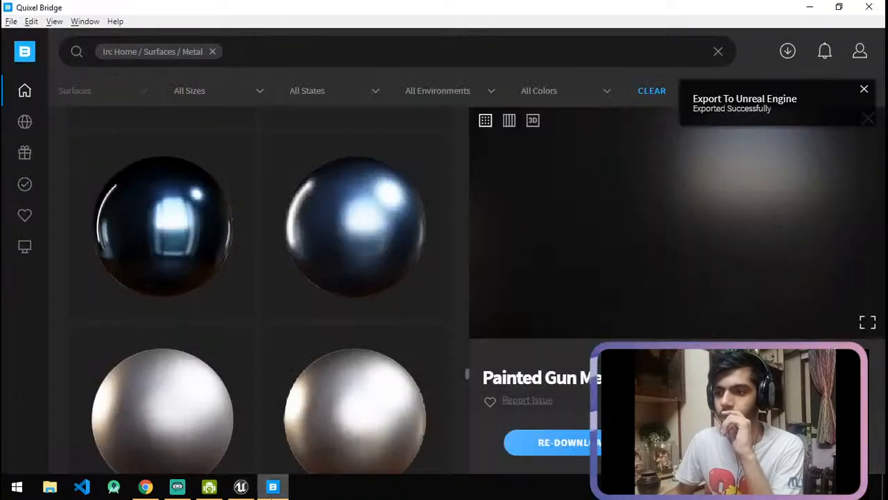
pyautogui.click(240, 487)
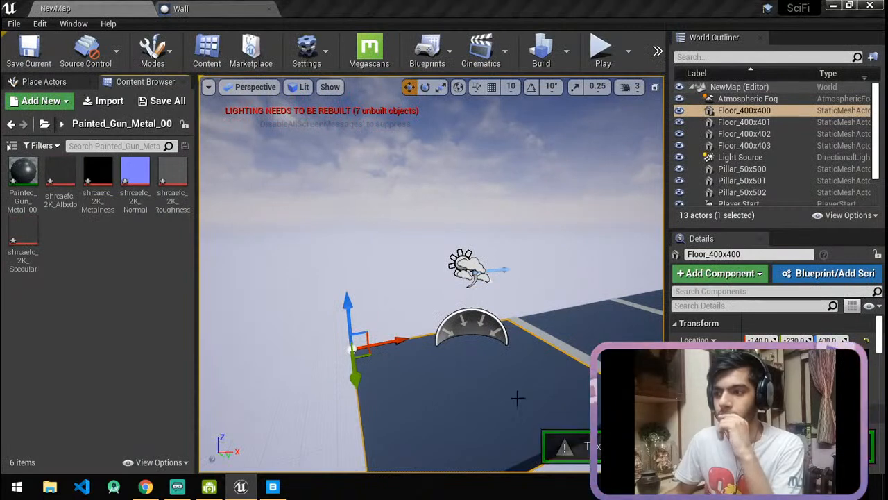
pyautogui.click(587, 460)
pyautogui.hotkey('ctrl', 's')
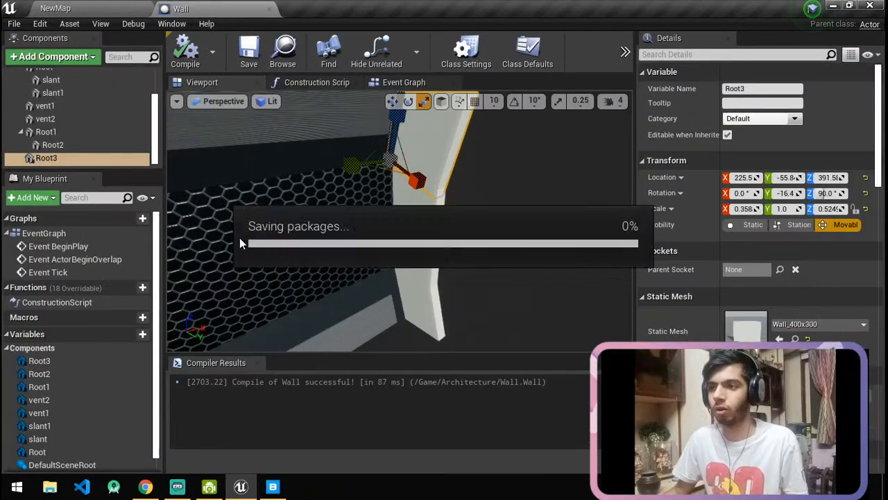
# Apply the Painted_Gun_Metal_00 material to the lower side panel Root2 in the Wall blueprint.
pyautogui.click(418, 290)
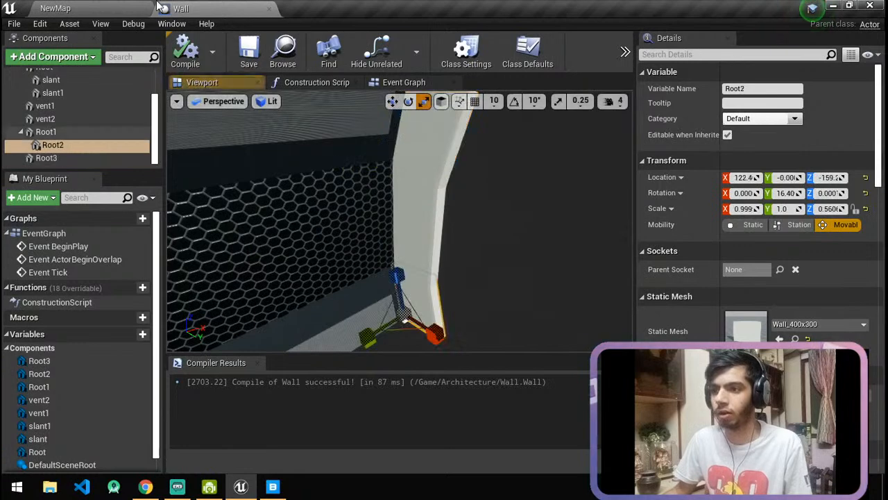
pyautogui.click(75, 7)
pyautogui.click(222, 6)
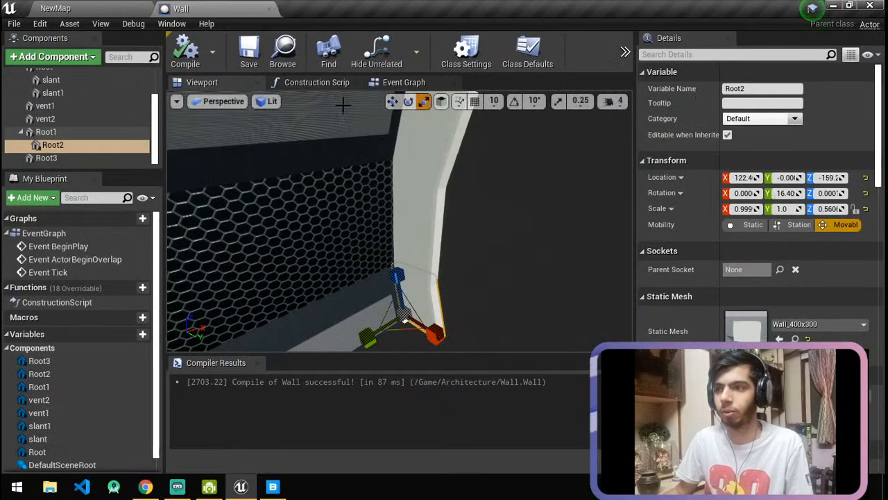
pyautogui.click(779, 401)
pyautogui.moveTo(536, 318); pyautogui.dragTo(536, 318, button='right')
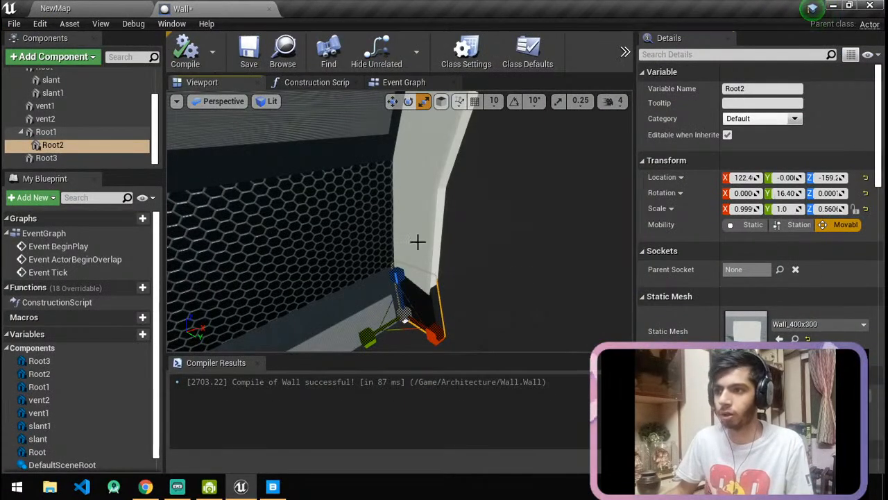
# Apply the same Painted_Gun_Metal_00 material to the middle side panel Root1 and the upper side panel Root3.
pyautogui.click(394, 265)
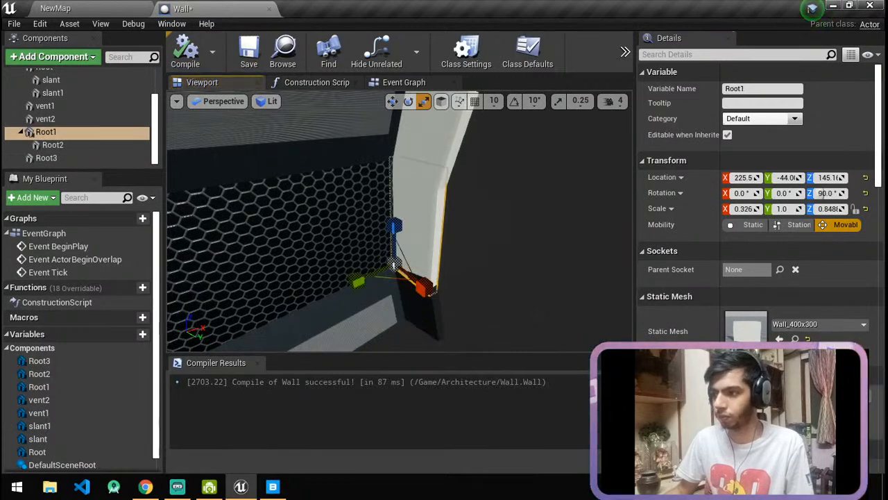
pyautogui.click(779, 401)
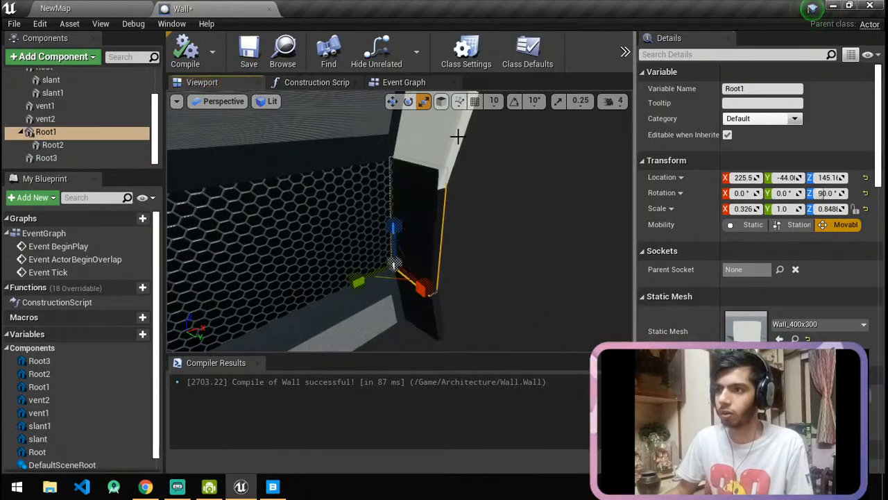
pyautogui.click(451, 131)
pyautogui.click(779, 402)
# Inspect the dark metal side panels against the hex-tiled, vented wall from several angles and clear the selection.
pyautogui.moveTo(472, 229); pyautogui.dragTo(520, 225, button='right')
pyautogui.moveTo(399, 226); pyautogui.dragTo(230, 225, button='right')
pyautogui.click(392, 213)
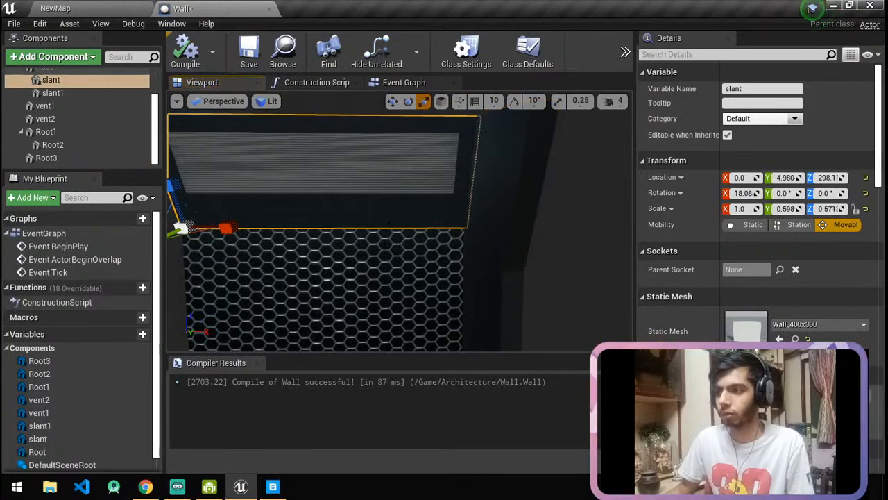
pyautogui.moveTo(361, 288); pyautogui.dragTo(409, 347, button='right')
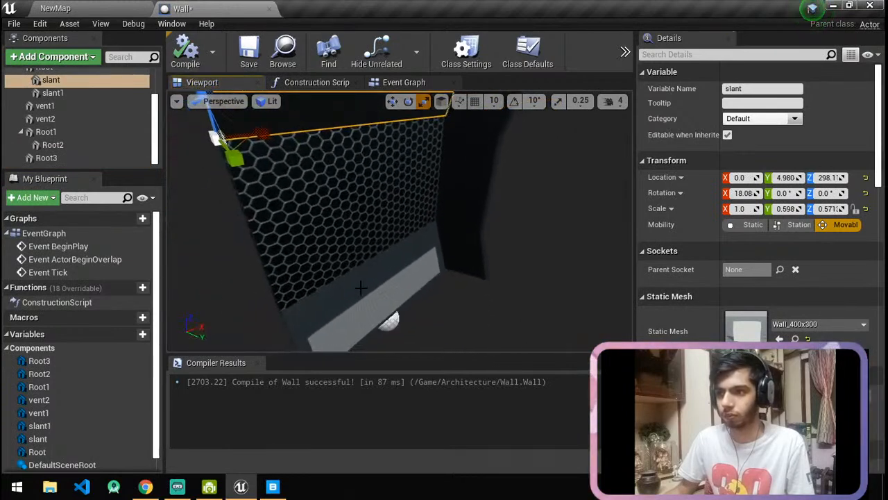
pyautogui.click(362, 288)
pyautogui.moveTo(361, 289); pyautogui.dragTo(389, 246, button='right')
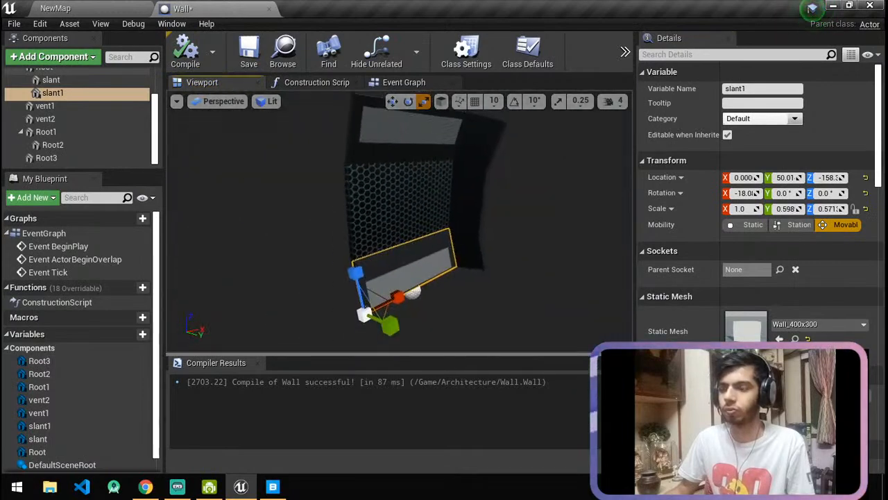
pyautogui.click(454, 280)
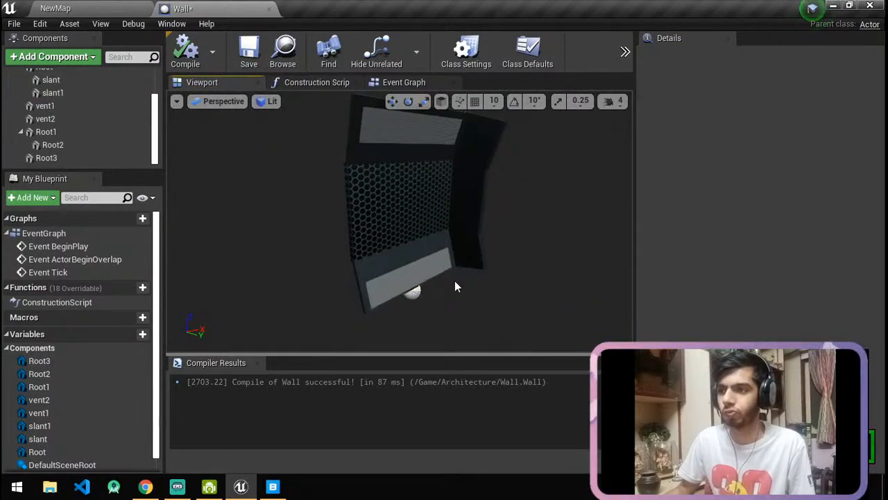
# Apply the Metal_Sheet_2x2_M_00_inst material to the lower side panel, Root2.
pyautogui.click(429, 246)
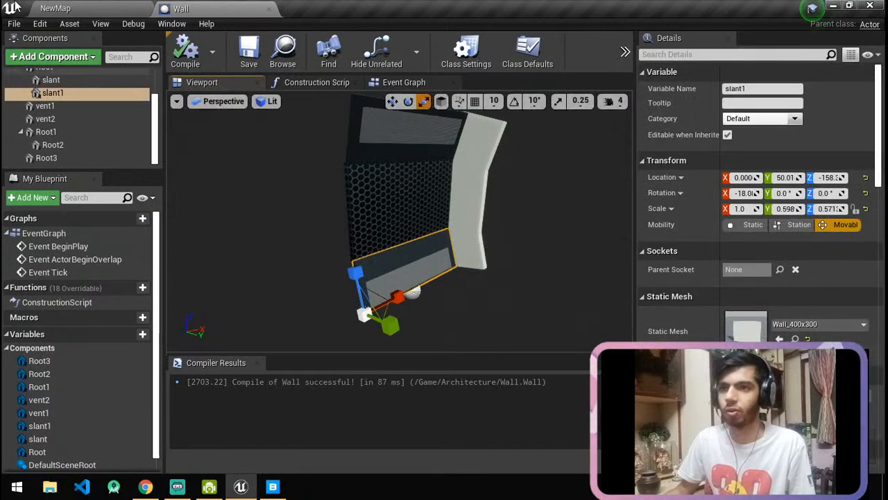
pyautogui.click(468, 240)
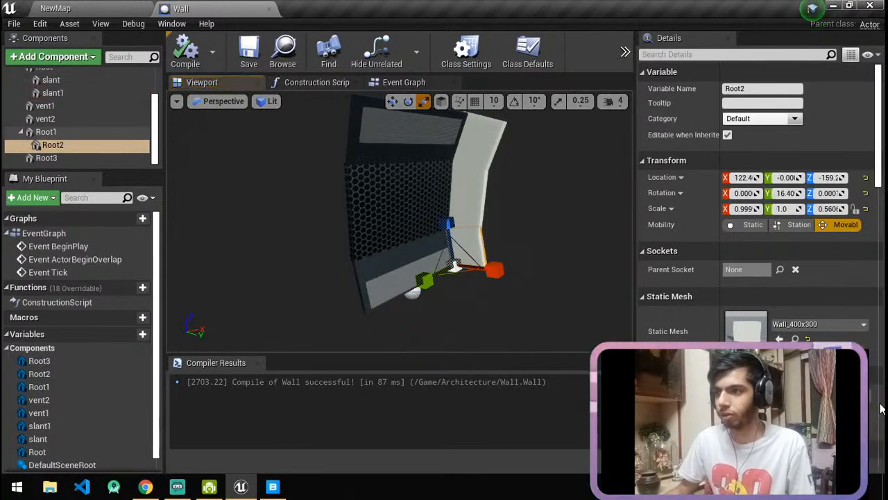
pyautogui.click(829, 396)
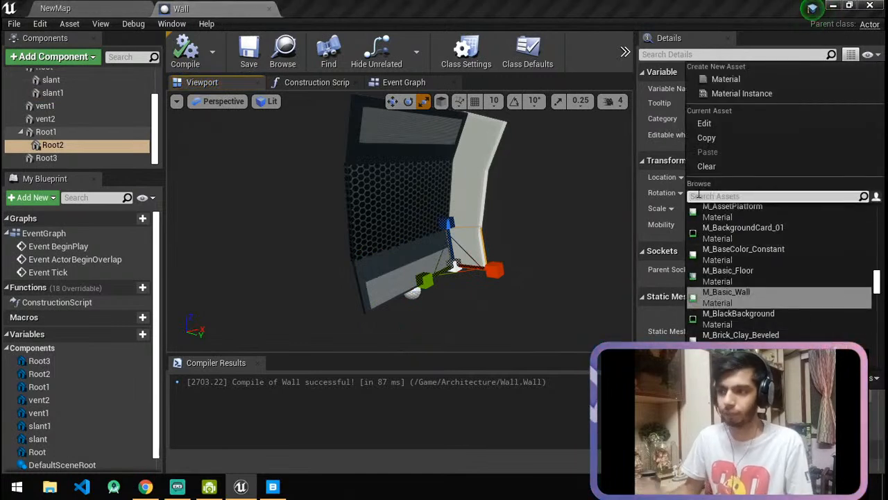
pyautogui.write('metal')
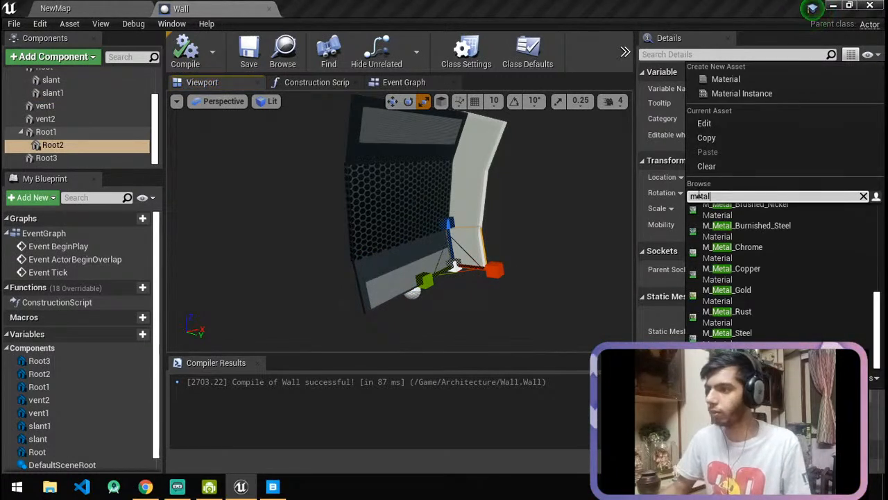
pyautogui.write('_sheet')
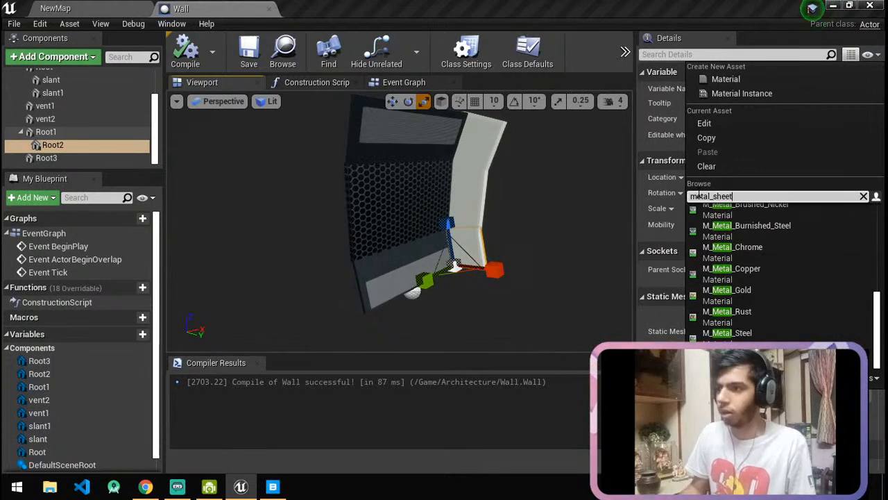
pyautogui.click(778, 257)
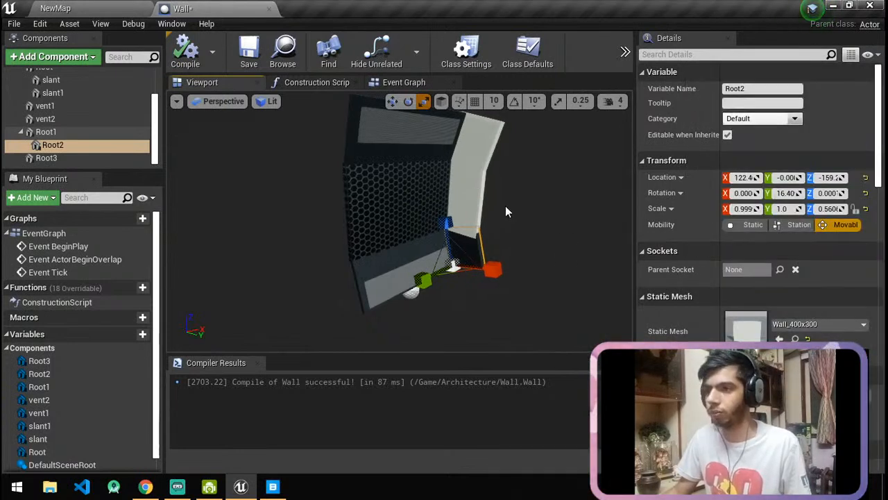
# Apply the Metal_Sheet_2x2_M_00_inst material to the middle side panel, Root1.
pyautogui.click(472, 201)
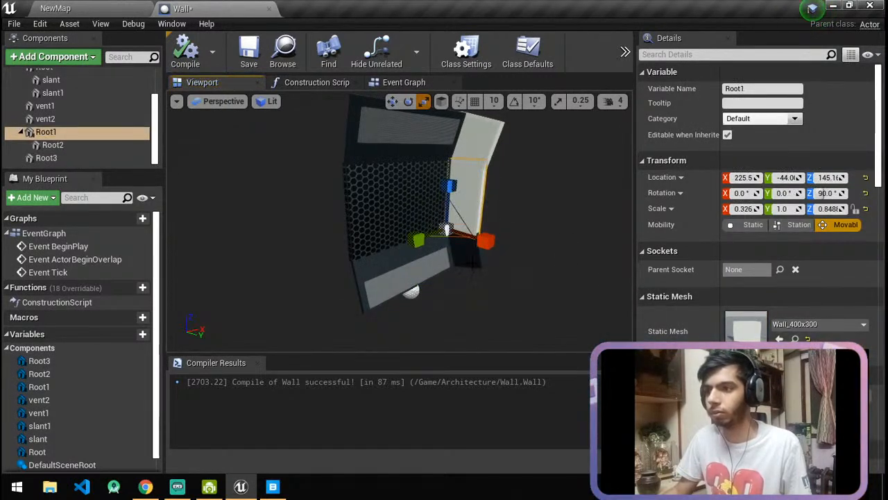
pyautogui.click(473, 262)
pyautogui.press('w')
pyautogui.moveTo(473, 263); pyautogui.dragTo(440, 213, button='right')
pyautogui.click(430, 207)
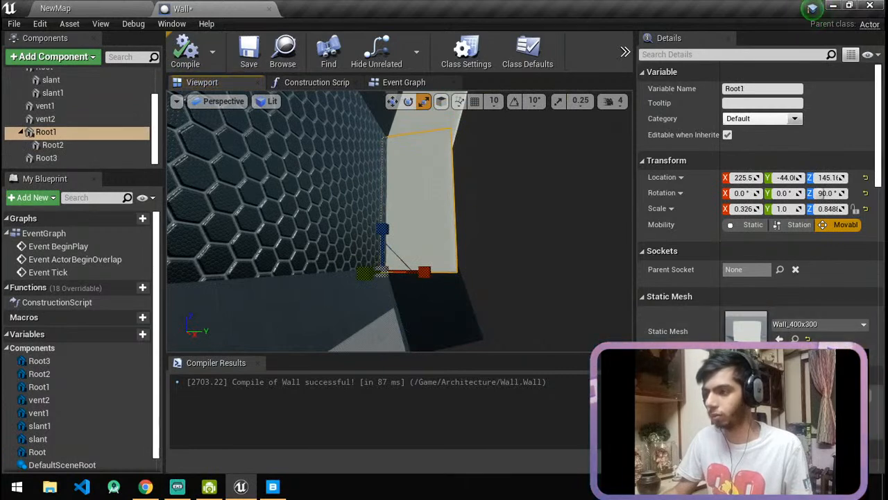
pyautogui.click(732, 373)
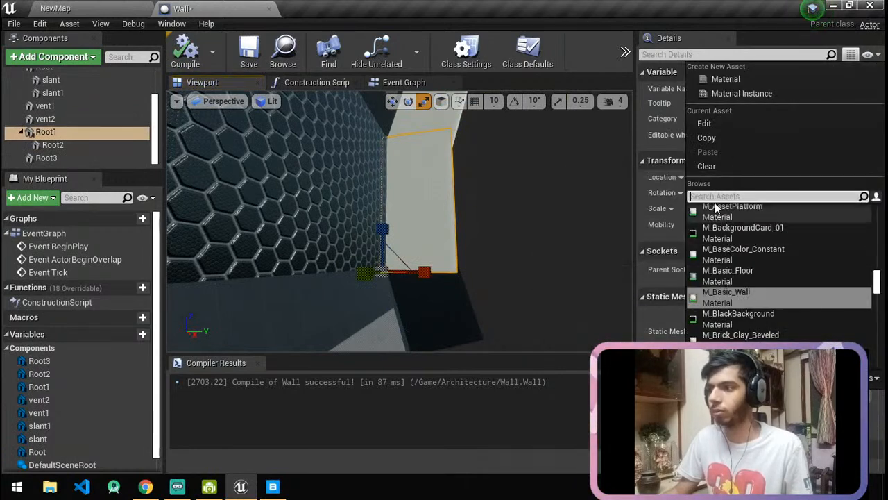
pyautogui.write('meta')
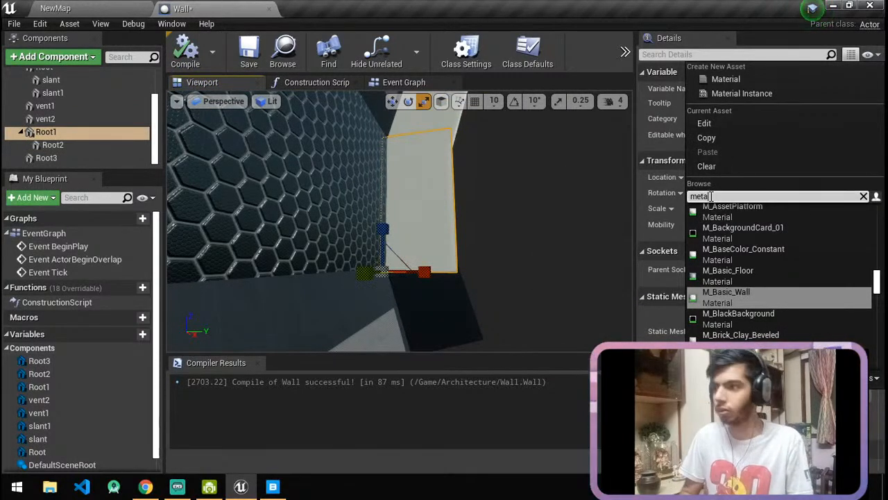
pyautogui.write('l_')
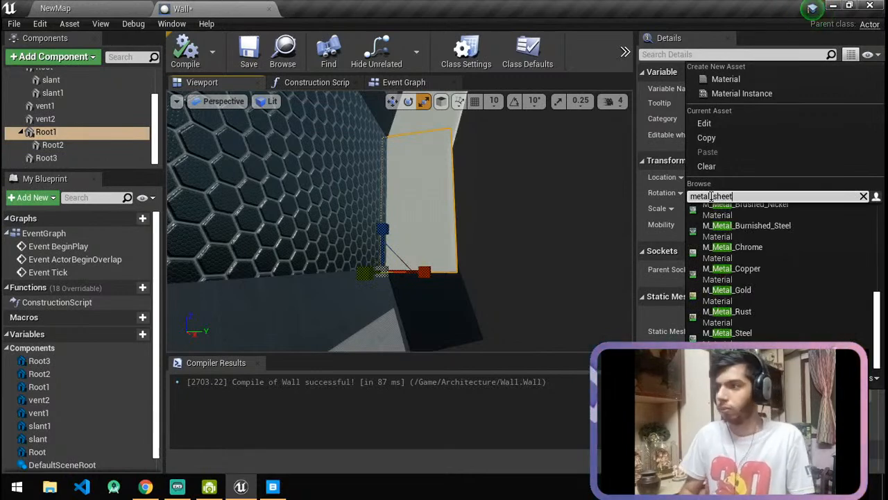
pyautogui.write(' sheet')
pyautogui.click(729, 251)
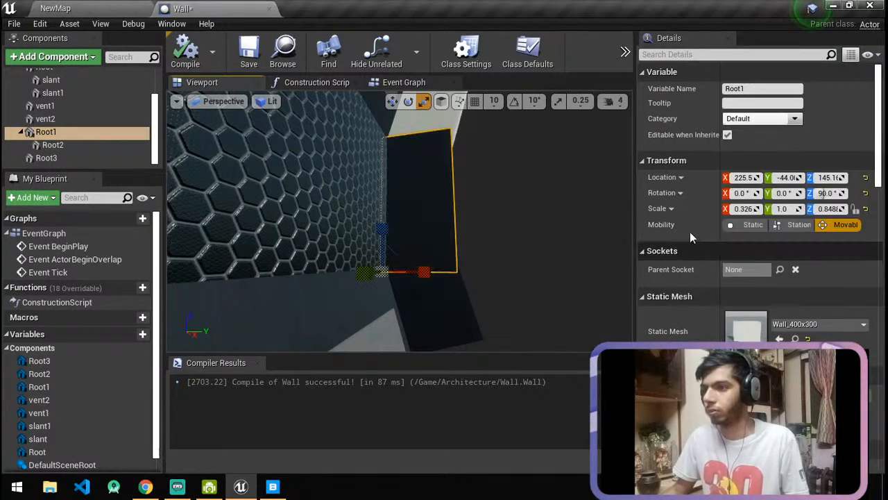
# Apply the M_Metal_Chrome material to the upper side panel, Root3.
pyautogui.click(434, 116)
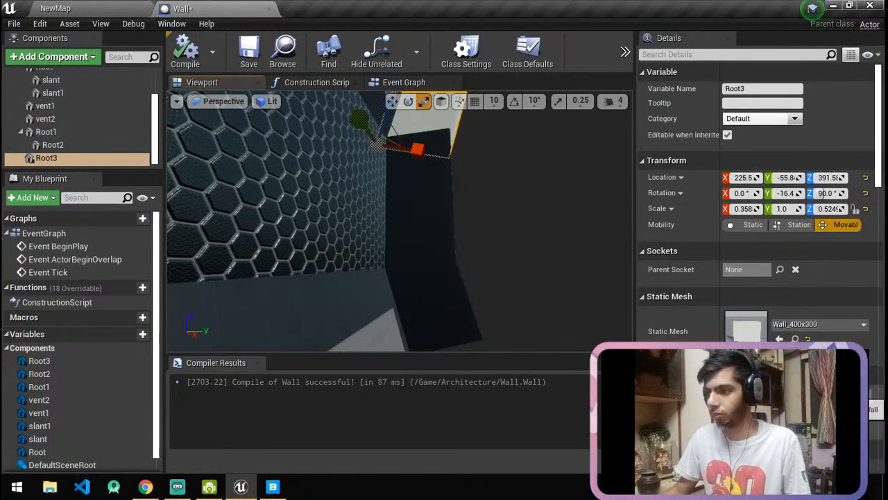
pyautogui.click(820, 398)
pyautogui.click(723, 197)
pyautogui.write('m')
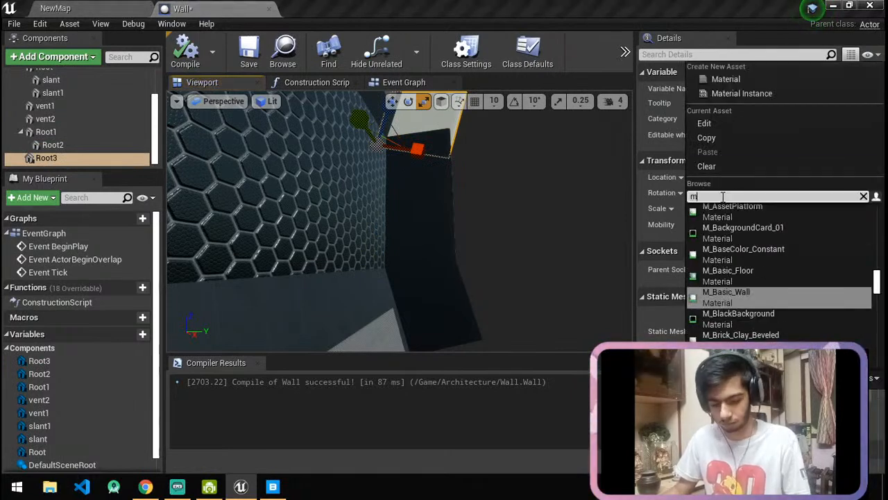
pyautogui.write('eta')
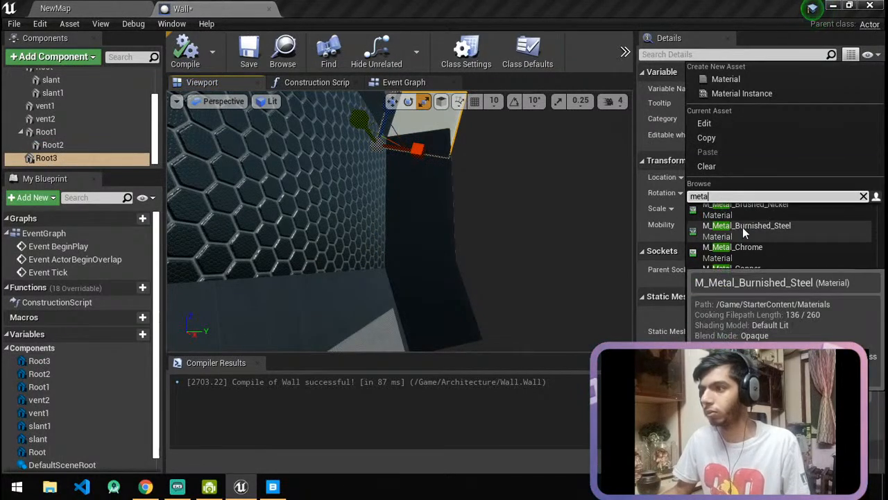
pyautogui.click(748, 250)
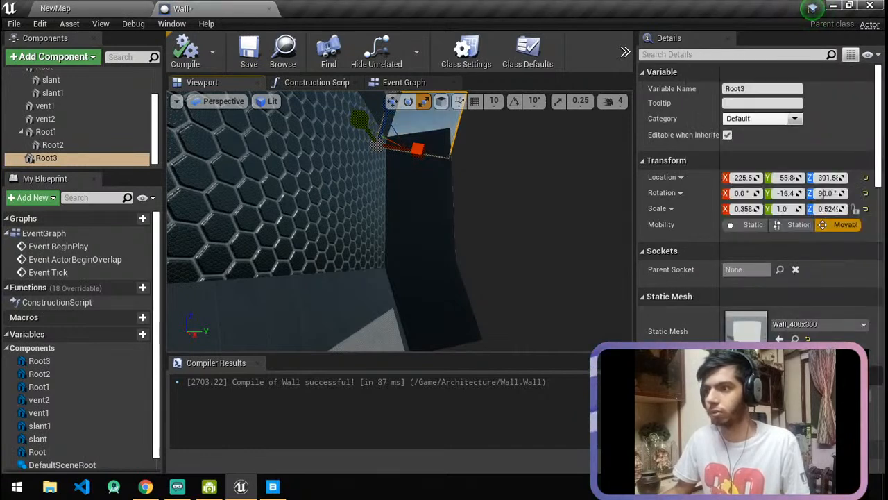
# Apply the Metal_Sheet_2x2_M_00_inst material to the upper side panel, Root3, and save the Wall blueprint.
pyautogui.click(820, 398)
pyautogui.write('metal_sheet')
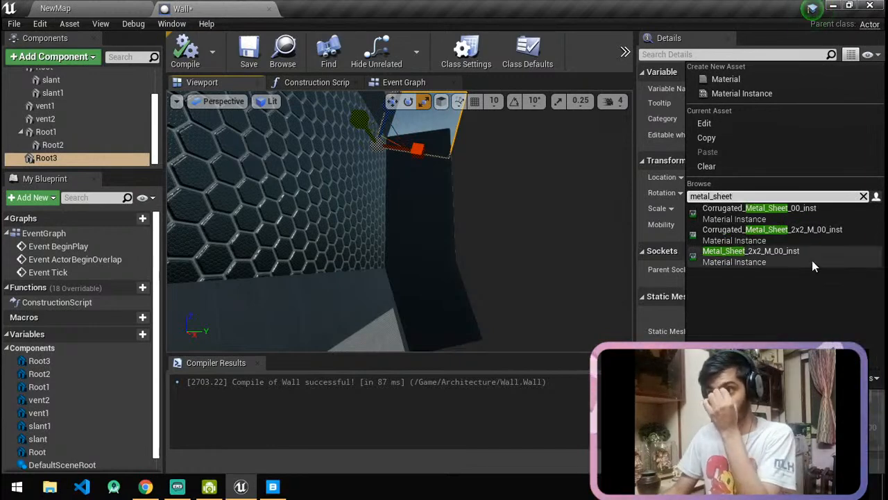
pyautogui.click(823, 272)
pyautogui.moveTo(481, 199); pyautogui.dragTo(484, 201, button='right')
pyautogui.moveTo(352, 118); pyautogui.dragTo(352, 118, button='right')
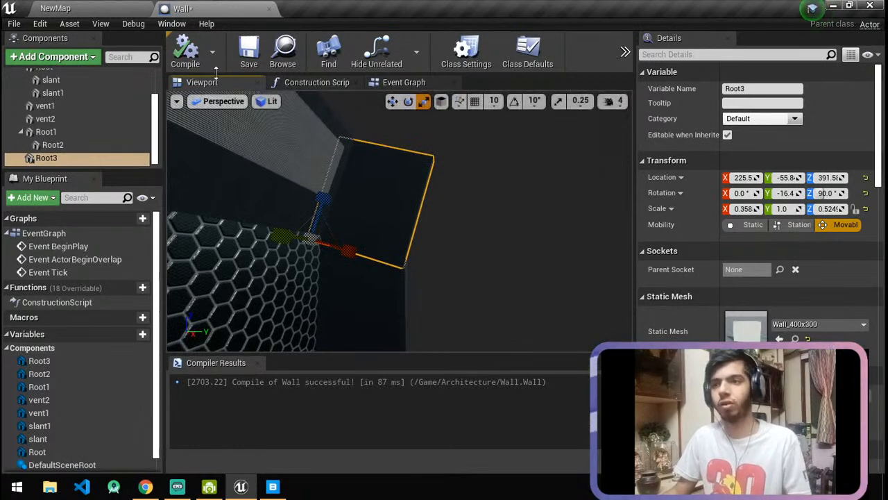
pyautogui.click(248, 52)
# Parent the vent1 component to slant and the vent2 component to slant1 in the component hierarchy.
pyautogui.scroll(2, 109, 159)
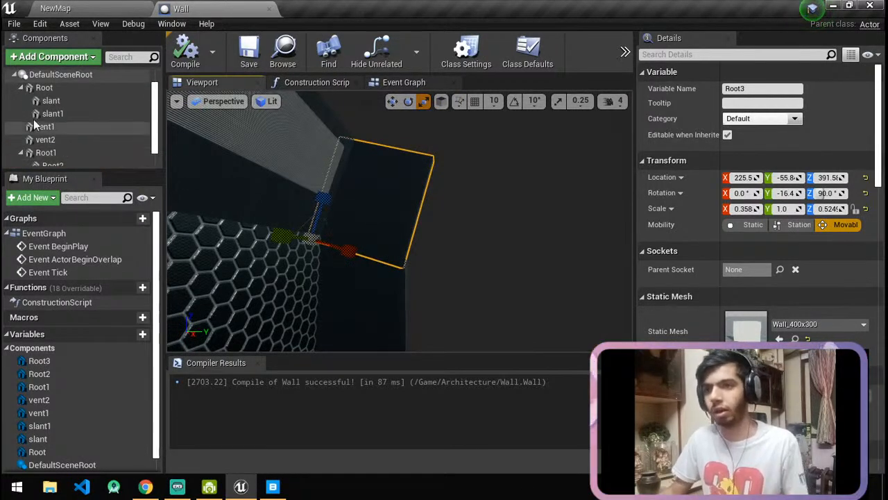
pyautogui.click(20, 93)
pyautogui.click(20, 132)
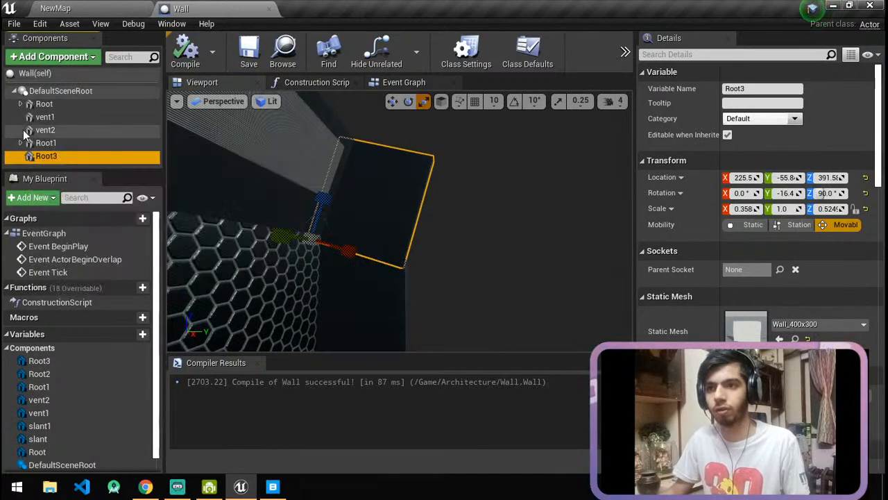
pyautogui.click(67, 116)
pyautogui.moveTo(68, 123); pyautogui.dragTo(71, 106)
pyautogui.moveTo(48, 156); pyautogui.dragTo(69, 99)
pyautogui.moveTo(60, 131); pyautogui.dragTo(64, 122)
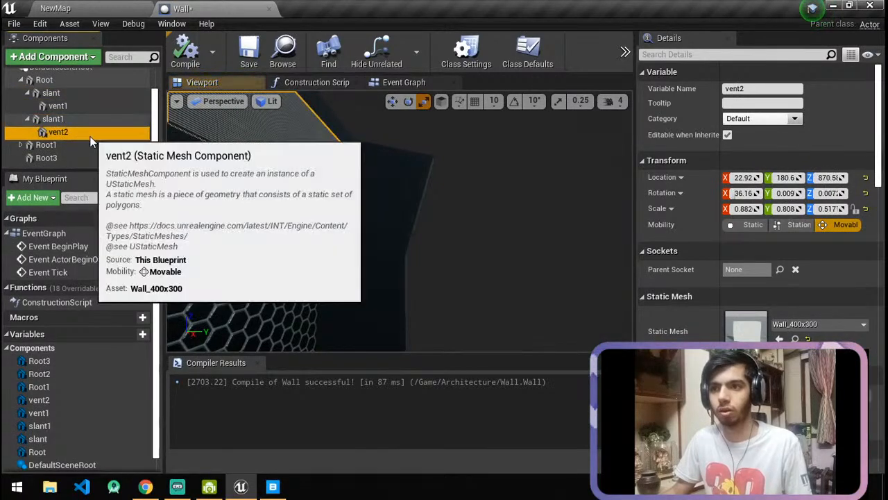
# Parent Root3 to Root1 and collapse the component tree to the Root and Root1 branches.
pyautogui.click(45, 146)
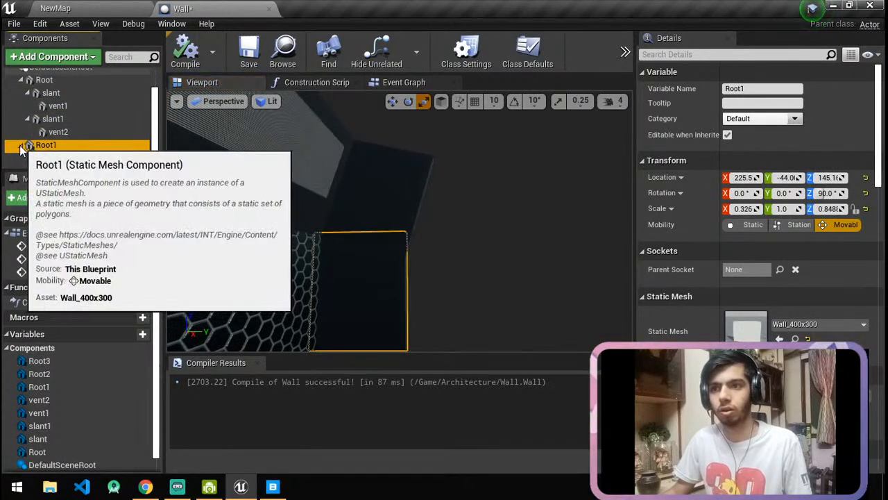
pyautogui.click(21, 145)
pyautogui.click(66, 158)
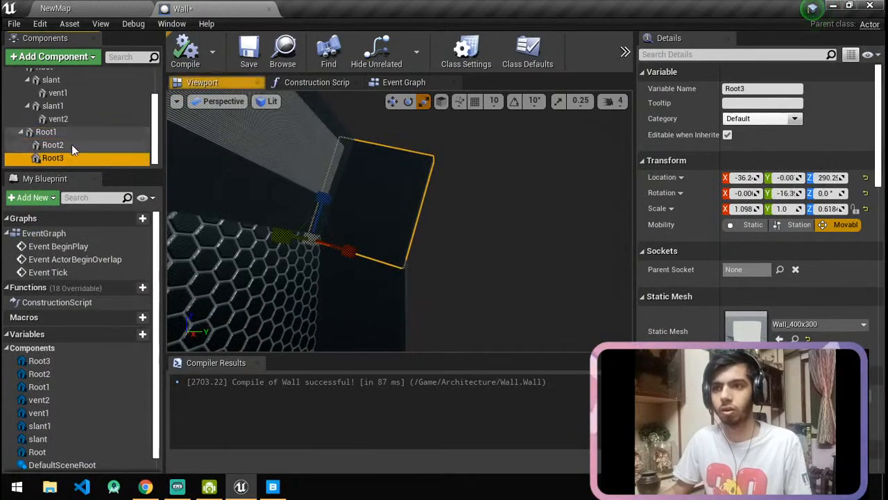
pyautogui.click(22, 131)
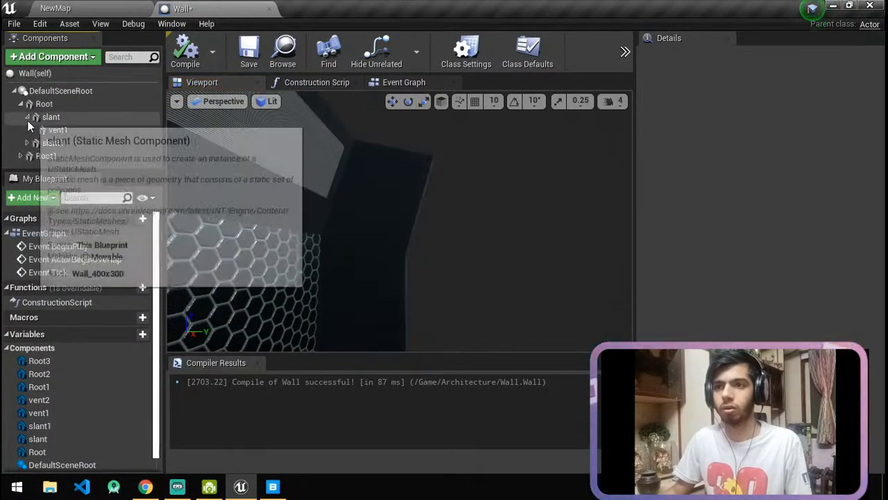
pyautogui.click(32, 118)
pyautogui.click(20, 104)
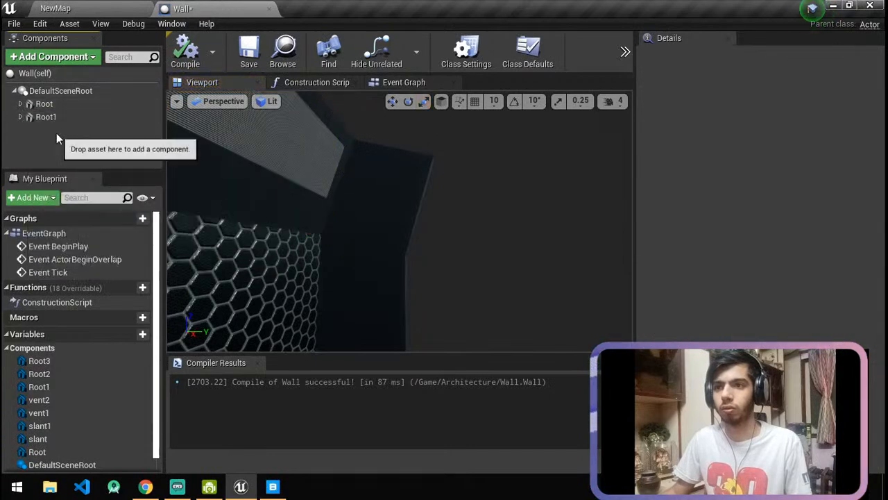
# Add a Rect Light component to the Wall blueprint.
pyautogui.moveTo(388, 222); pyautogui.dragTo(408, 184, button='right')
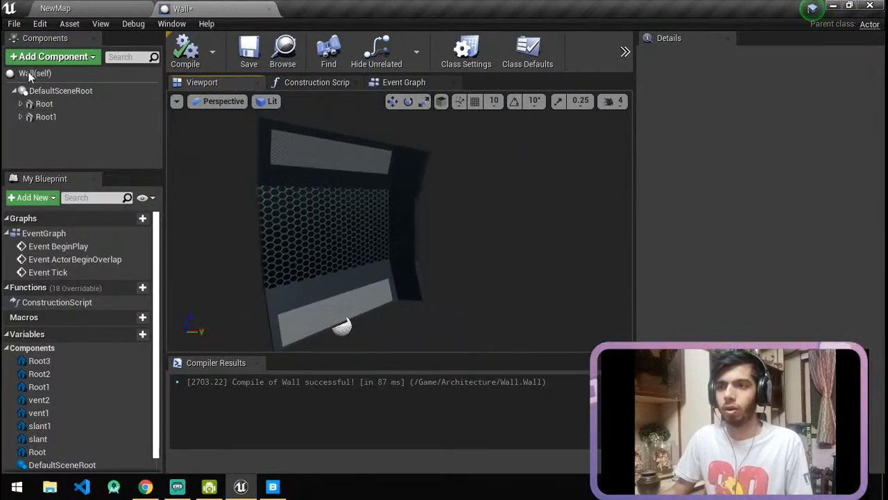
pyautogui.click(52, 56)
pyautogui.write('rect')
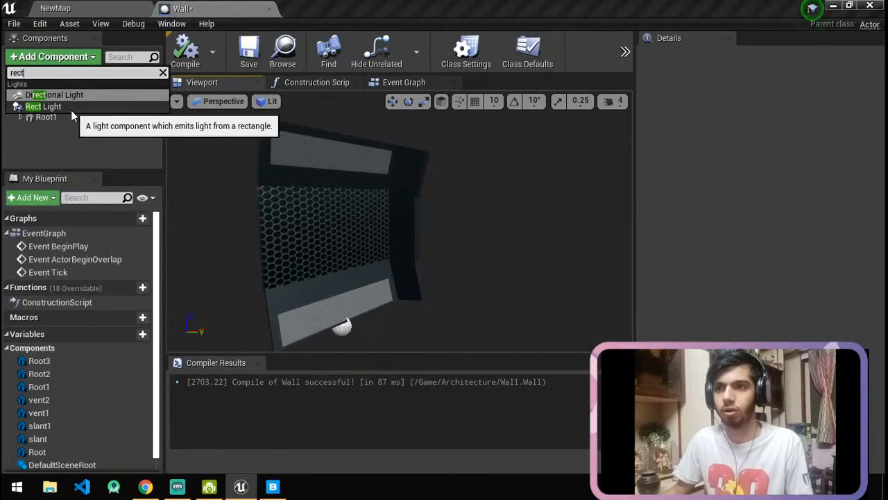
pyautogui.click(70, 107)
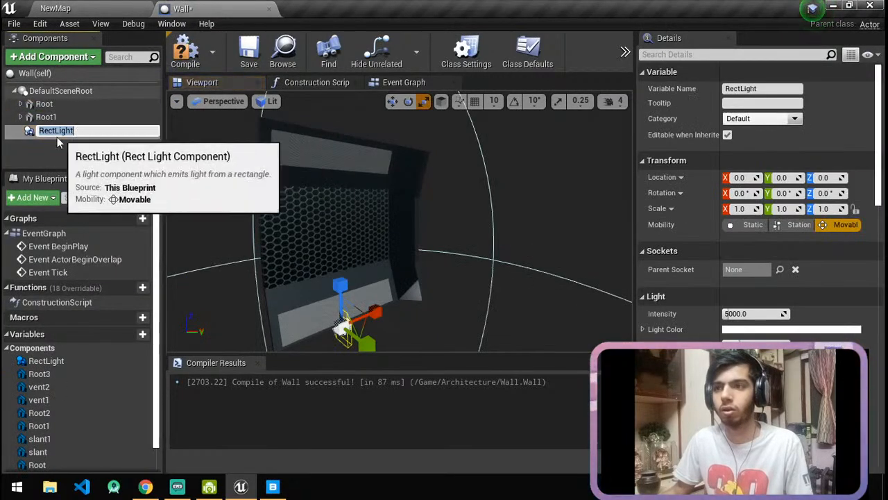
# Raise the rect light to a Z location of about 300 and rotate it to about -89° around Z.
pyautogui.moveTo(374, 263); pyautogui.dragTo(403, 253, button='right')
pyautogui.press('w')
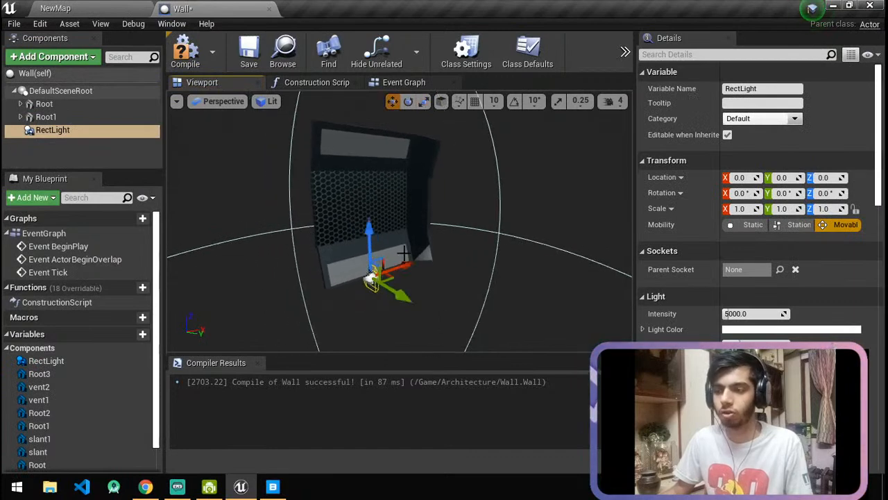
pyautogui.moveTo(370, 246); pyautogui.dragTo(361, 198)
pyautogui.moveTo(361, 196); pyautogui.dragTo(389, 166, button='right')
pyautogui.press('e')
pyautogui.moveTo(390, 164)
pyautogui.mouseDown()
pyautogui.moveTo(378, 149)
pyautogui.moveTo(391, 166)
pyautogui.mouseUp()
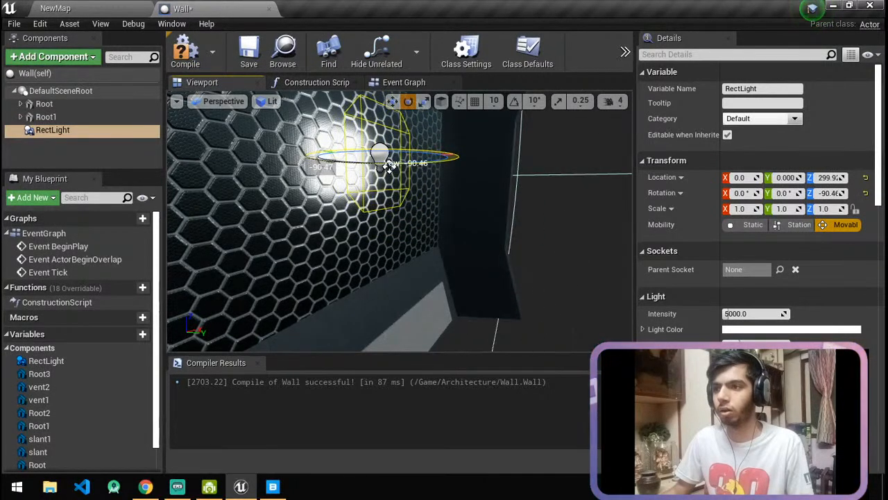
# Scale the rect light along Z to about 7.09.
pyautogui.press('w')
pyautogui.press('r')
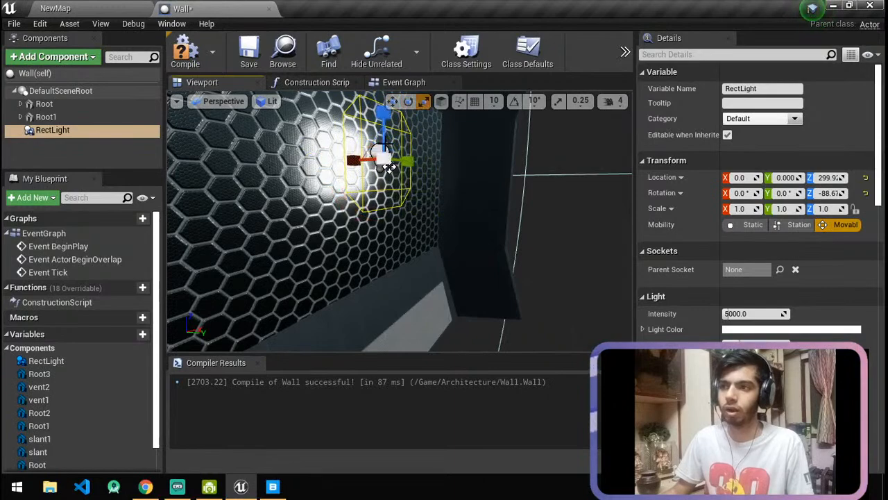
pyautogui.press('e')
pyautogui.press('r')
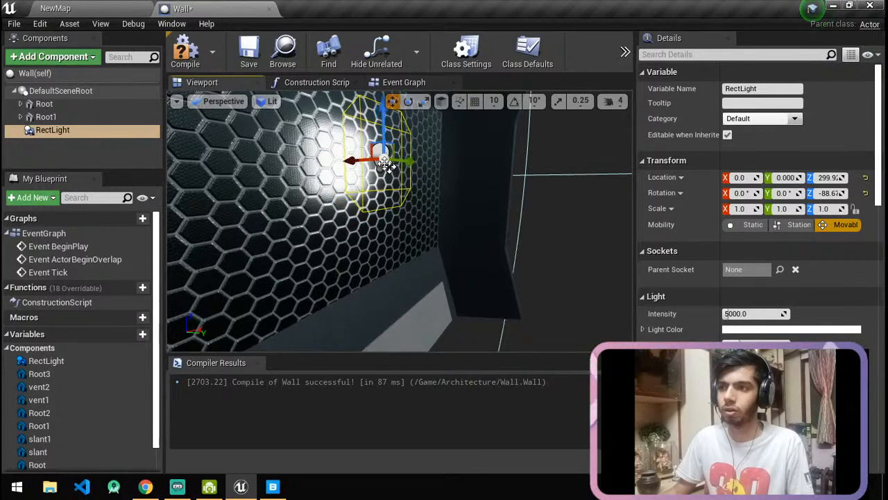
pyautogui.moveTo(389, 166)
pyautogui.mouseDown(button='right')
pyautogui.moveTo(391, 197)
pyautogui.moveTo(382, 156)
pyautogui.mouseUp(button='right')
pyautogui.press('s')
pyautogui.moveTo(365, 242); pyautogui.dragTo(365, 240)
pyautogui.moveTo(366, 291); pyautogui.dragTo(361, 251)
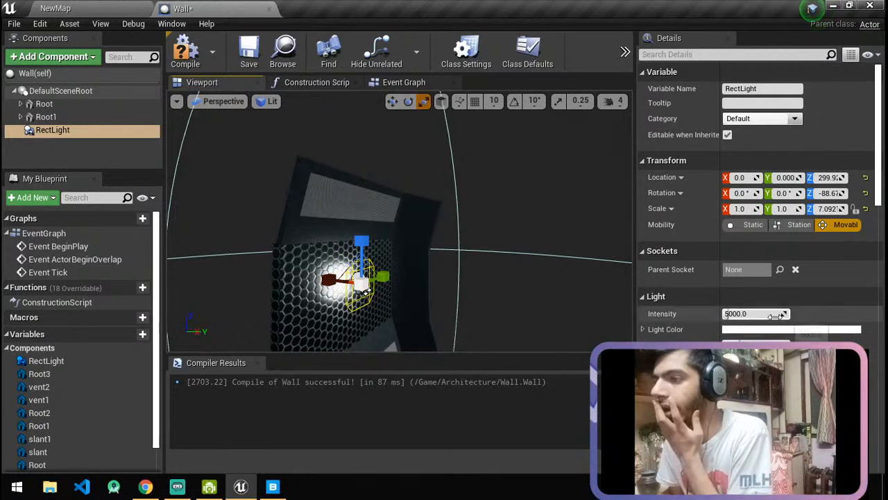
# Lower the rect light's intensity to about 3885 and turn the light to about 91.5° around Z.
pyautogui.moveTo(783, 314); pyautogui.dragTo(764, 315)
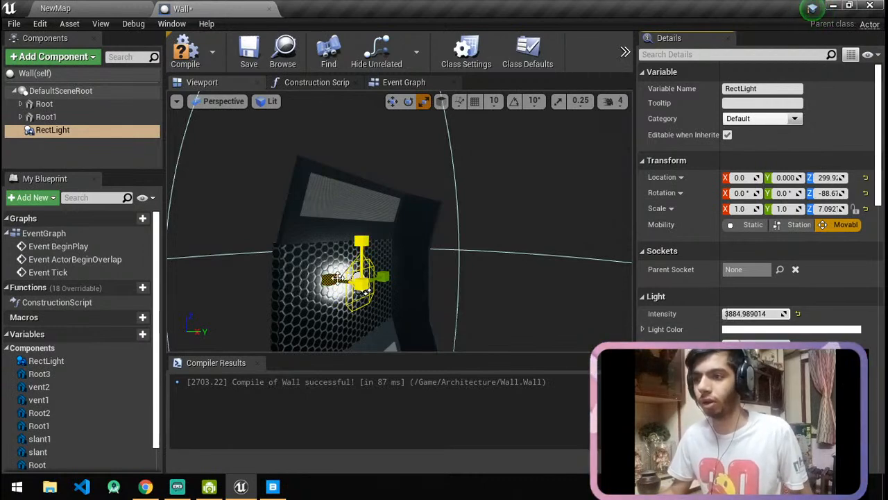
pyautogui.press('e')
pyautogui.moveTo(366, 291); pyautogui.dragTo(366, 290)
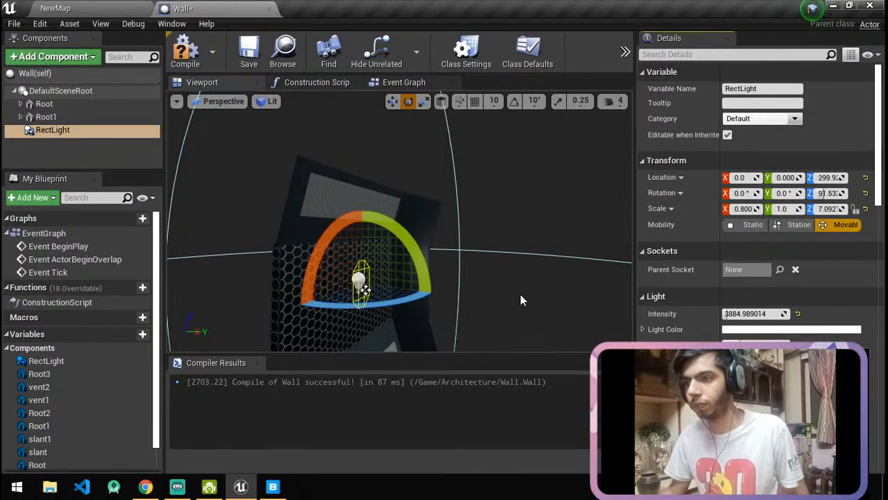
# Move the rect light out to the wall's side edge at a location of about X 215.7, Y 98.35.
pyautogui.click(362, 286)
pyautogui.click(361, 285)
pyautogui.press('w')
pyautogui.moveTo(398, 292); pyautogui.dragTo(459, 297)
pyautogui.moveTo(459, 297); pyautogui.dragTo(391, 269, button='right')
pyautogui.moveTo(392, 269); pyautogui.dragTo(511, 248)
pyautogui.moveTo(512, 248); pyautogui.dragTo(384, 243, button='right')
pyautogui.moveTo(534, 273); pyautogui.dragTo(527, 273, button='right')
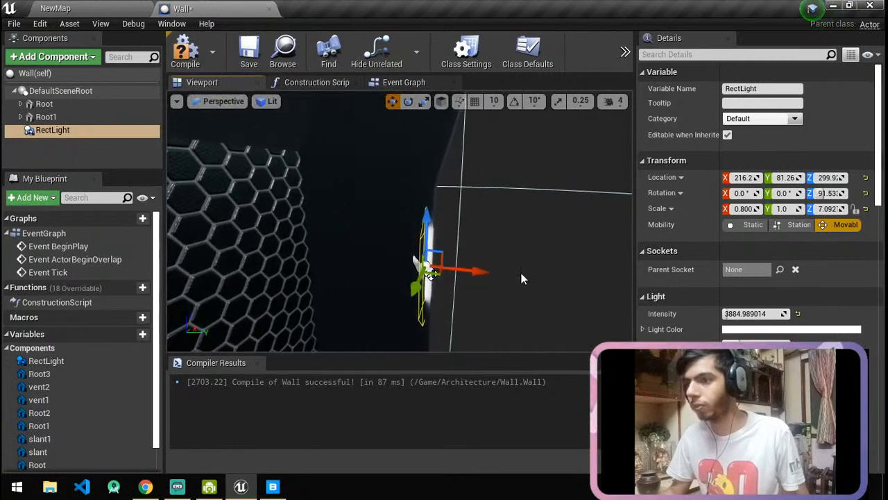
pyautogui.moveTo(464, 271); pyautogui.dragTo(476, 270)
pyautogui.moveTo(343, 281)
pyautogui.mouseDown(button='right')
pyautogui.moveTo(368, 281)
pyautogui.moveTo(342, 281)
pyautogui.mouseUp(button='right')
pyautogui.moveTo(318, 279); pyautogui.dragTo(332, 282)
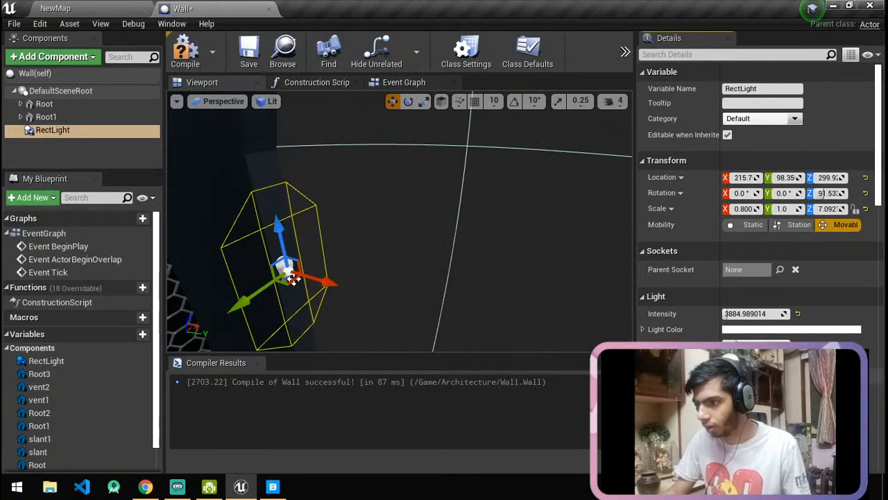
# Increase the rect light's source height and lower the light to a Z location of about 289.4.
pyautogui.moveTo(753, 376); pyautogui.dragTo(766, 376)
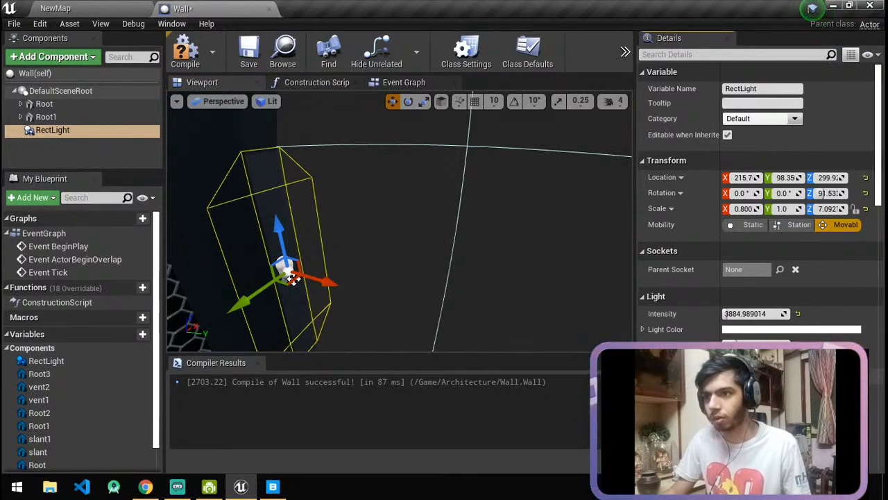
pyautogui.press('s')
pyautogui.moveTo(476, 325); pyautogui.dragTo(459, 347, button='right')
pyautogui.moveTo(384, 183); pyautogui.dragTo(376, 177)
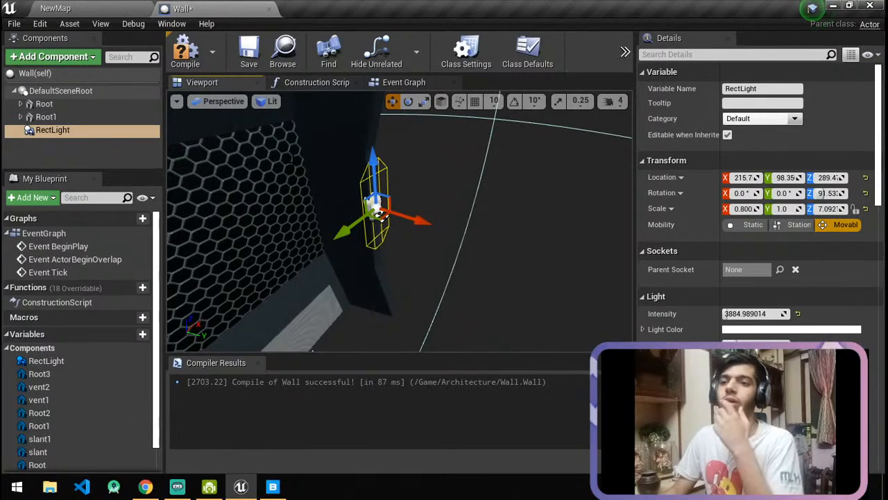
# Check the sci-fi corridor reference in Chrome, and back in Unreal Editor delete the RectLight component and compile the Wall blueprint.
pyautogui.click(145, 486)
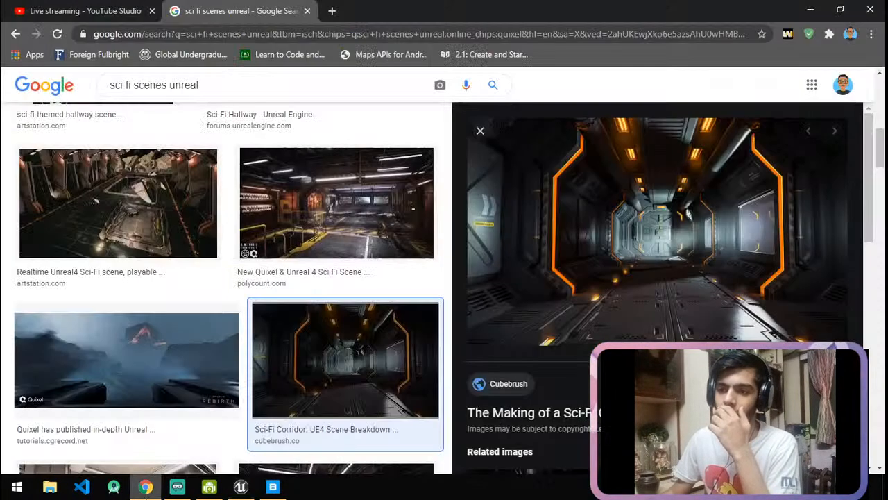
pyautogui.hotkey('ctrl', 'Tab')
pyautogui.hotkey('ctrl', 'Tab')
pyautogui.click(241, 486)
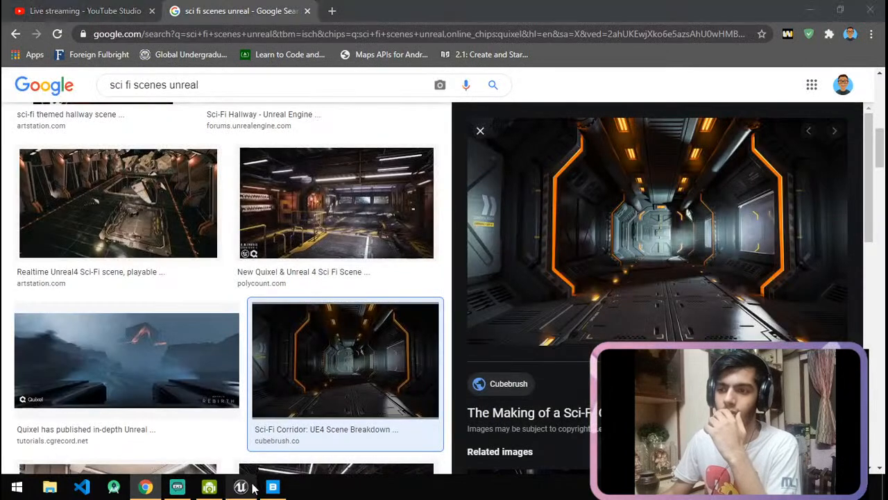
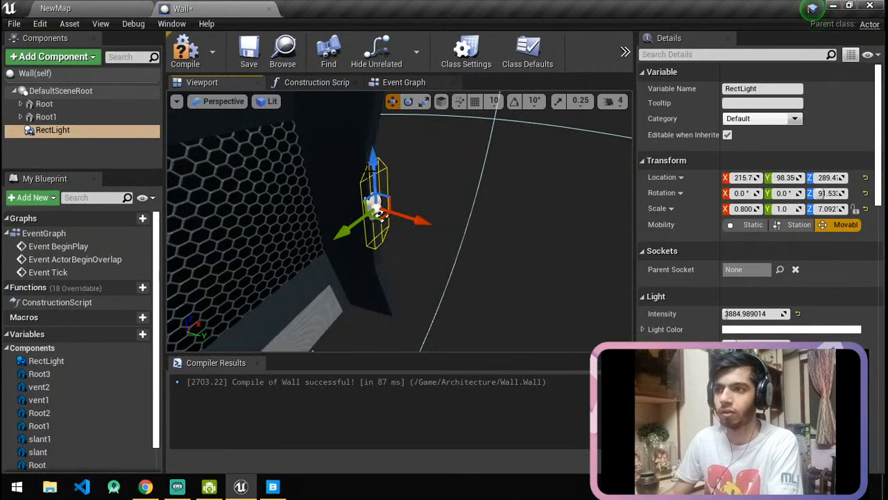
pyautogui.press('Delete')
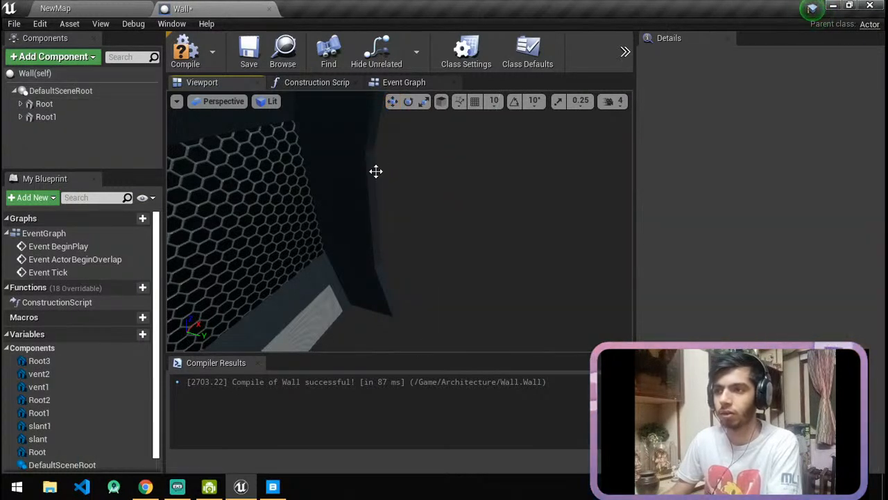
pyautogui.click(185, 50)
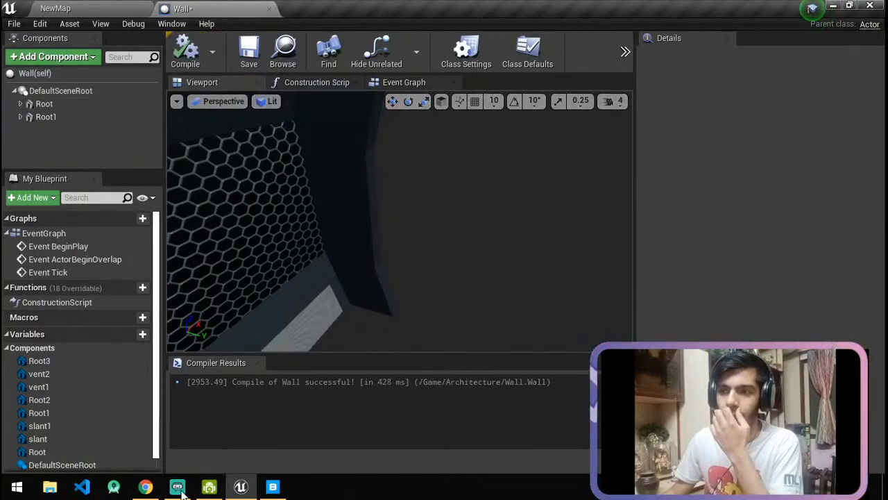
# Compare the corridor reference image in Chrome with the side edge of the wall in Unreal Editor's blueprint viewport.
pyautogui.click(145, 486)
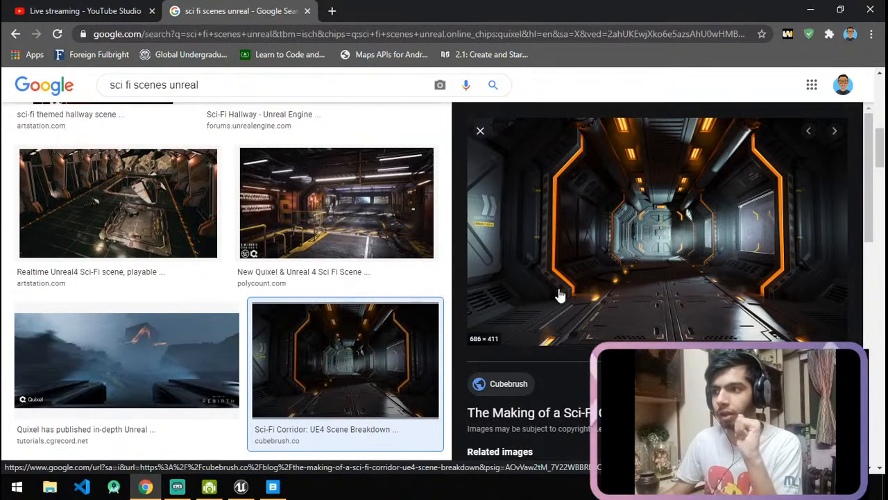
pyautogui.click(241, 487)
pyautogui.moveTo(406, 278); pyautogui.dragTo(411, 215, button='right')
pyautogui.scroll(-1, 407, 279)
pyautogui.scroll(1, 406, 323)
pyautogui.moveTo(407, 279); pyautogui.dragTo(394, 304, button='right')
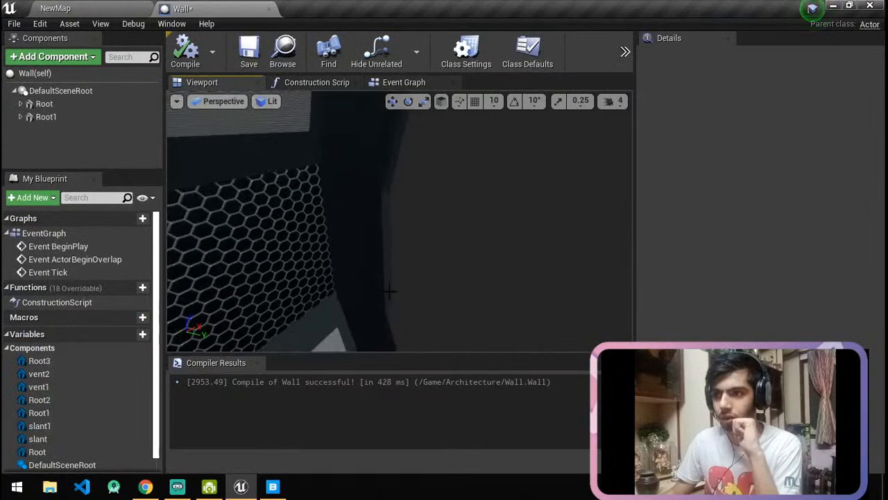
# Return to the NewMap level and open the project's Architecture content folder.
pyautogui.click(62, 8)
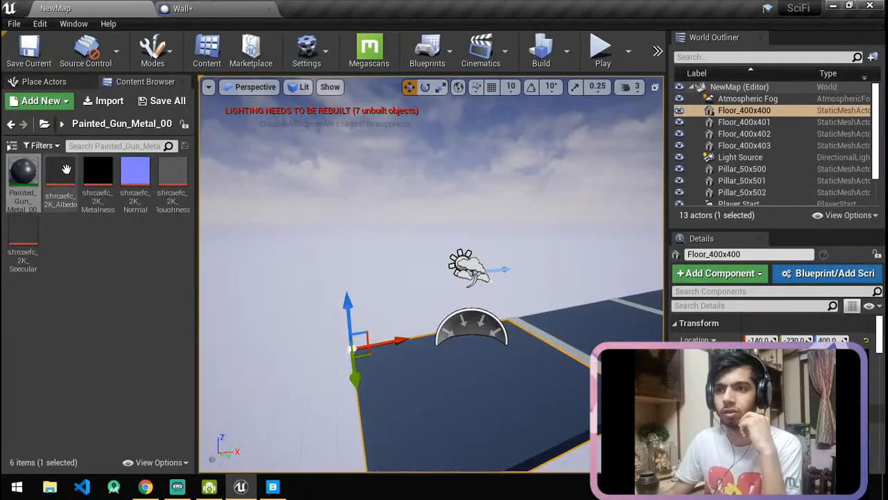
pyautogui.click(44, 123)
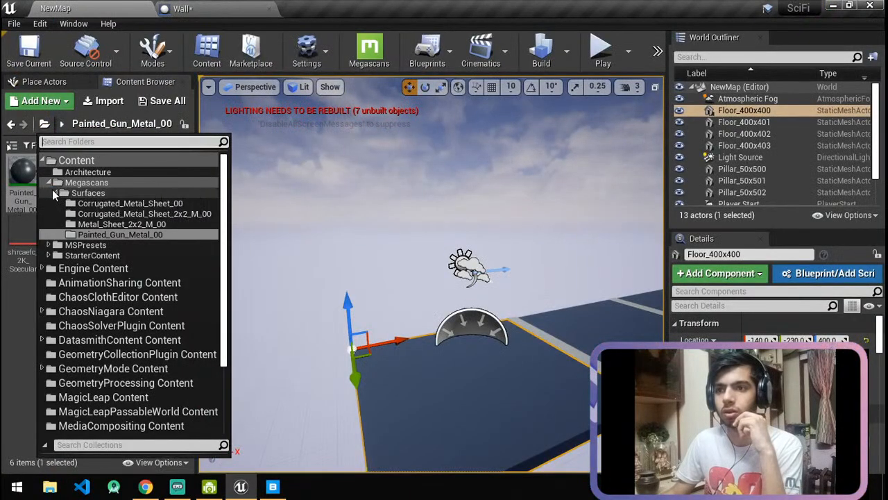
pyautogui.click(28, 188)
pyautogui.click(74, 224)
pyautogui.click(44, 124)
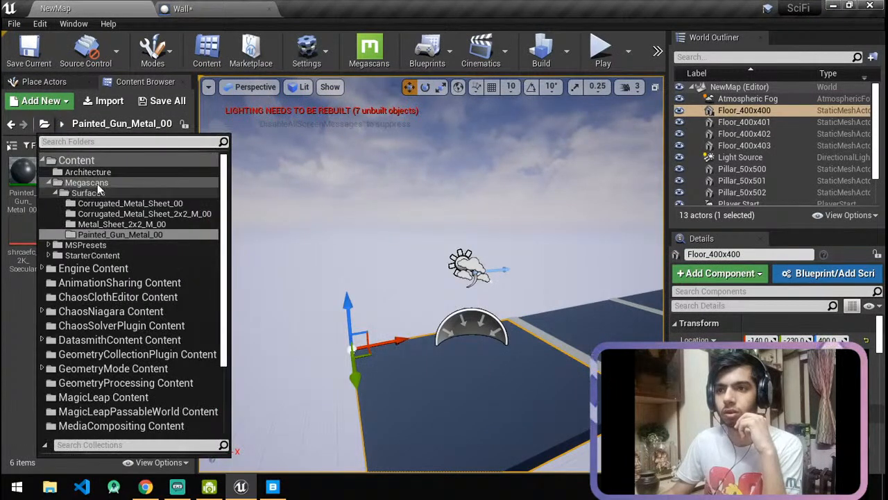
pyautogui.click(78, 173)
pyautogui.rightClick(93, 232)
pyautogui.click(50, 227)
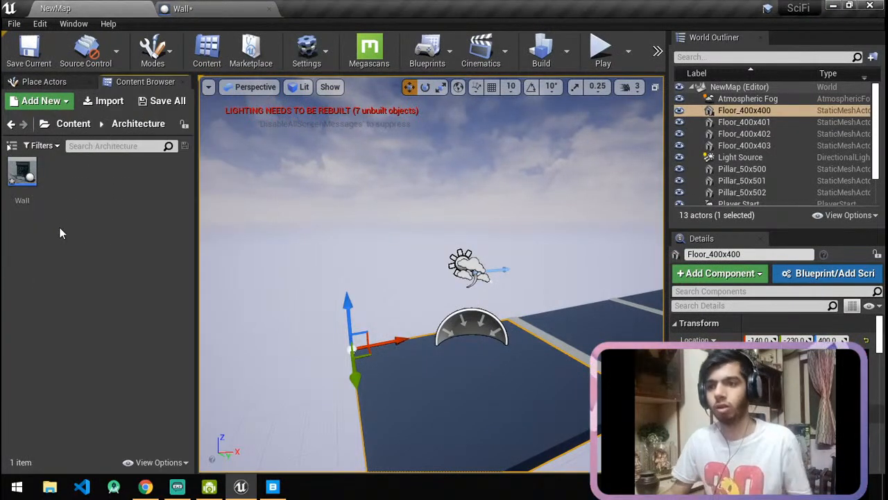
# Create a material named Emissive_Light in the Architecture folder and open it for editing.
pyautogui.rightClick(59, 230)
pyautogui.click(108, 262)
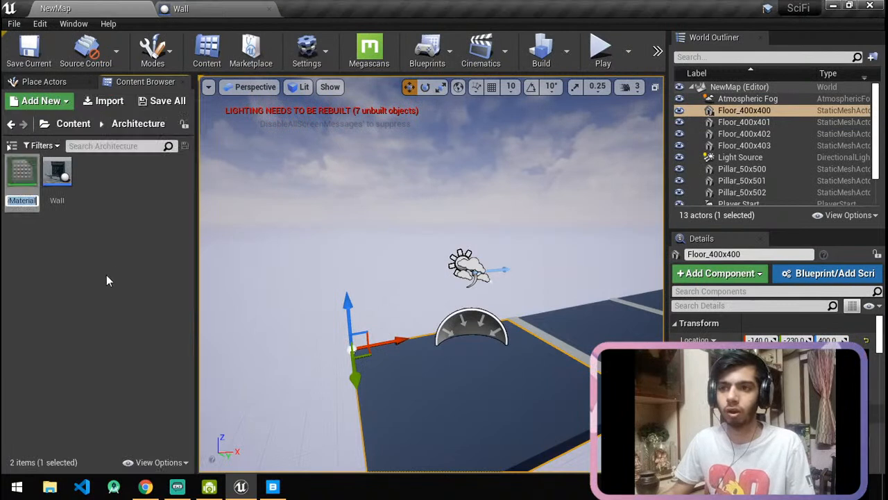
pyautogui.write('Emissi')
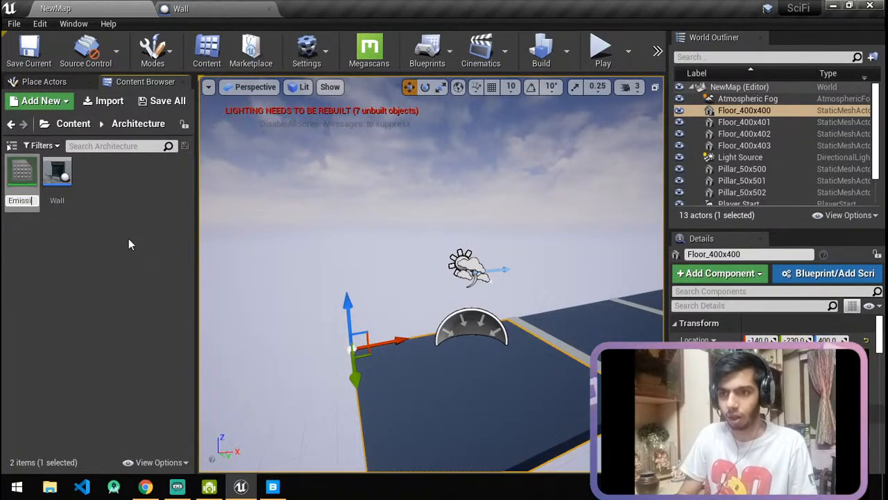
pyautogui.write('ve_Li')
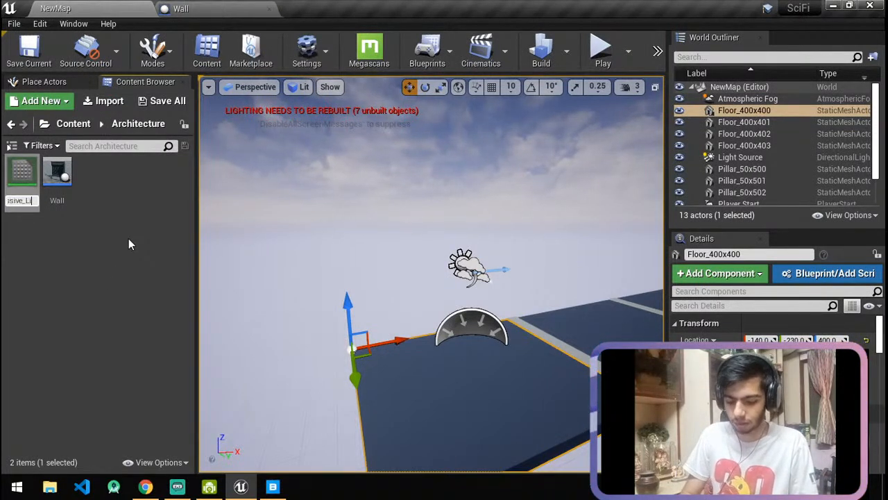
pyautogui.write('ght')
pyautogui.press('Return')
pyautogui.press('Return')
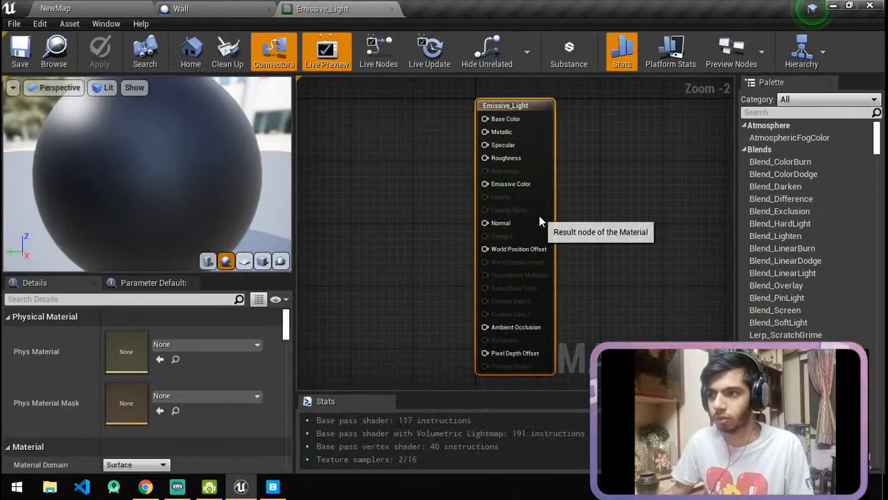
# Set the Emissive_Light material's Material Domain to Light Function.
pyautogui.scroll(-3, 219, 338)
pyautogui.click(164, 402)
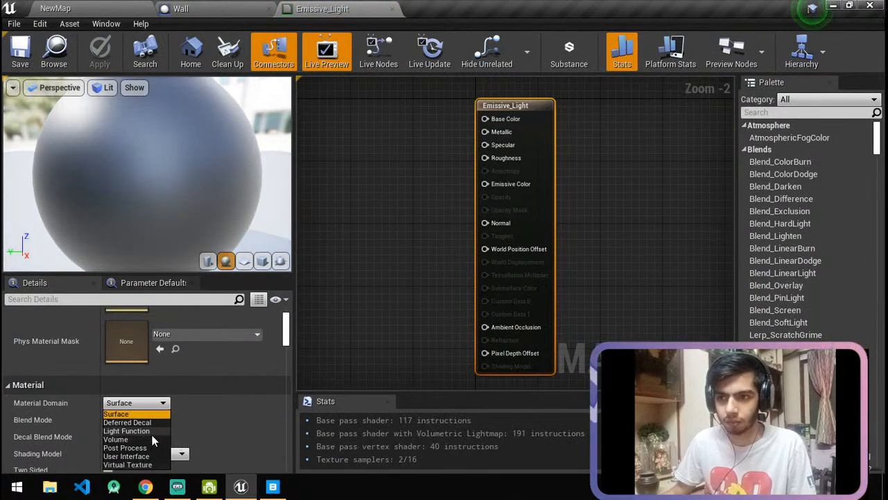
pyautogui.click(154, 431)
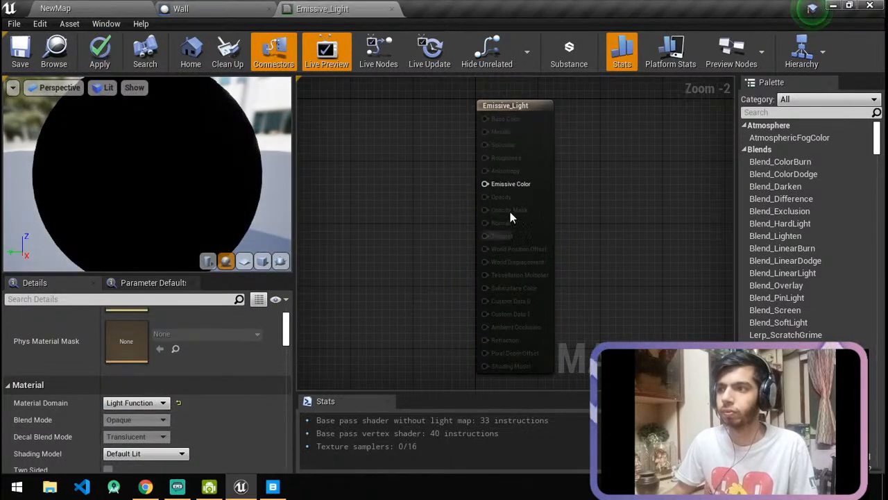
# Add a TextureSample node feeding the material's Emissive Color input and place it beside the result node.
pyautogui.moveTo(485, 184); pyautogui.dragTo(414, 181)
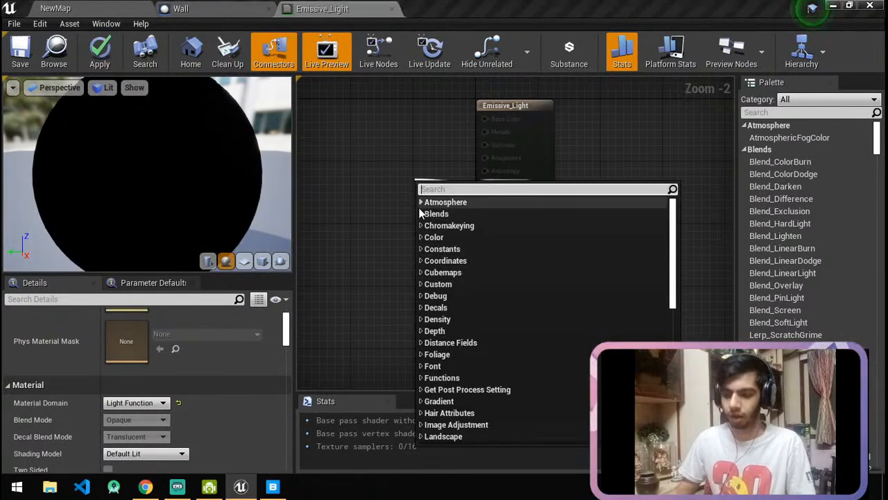
pyautogui.write('tex')
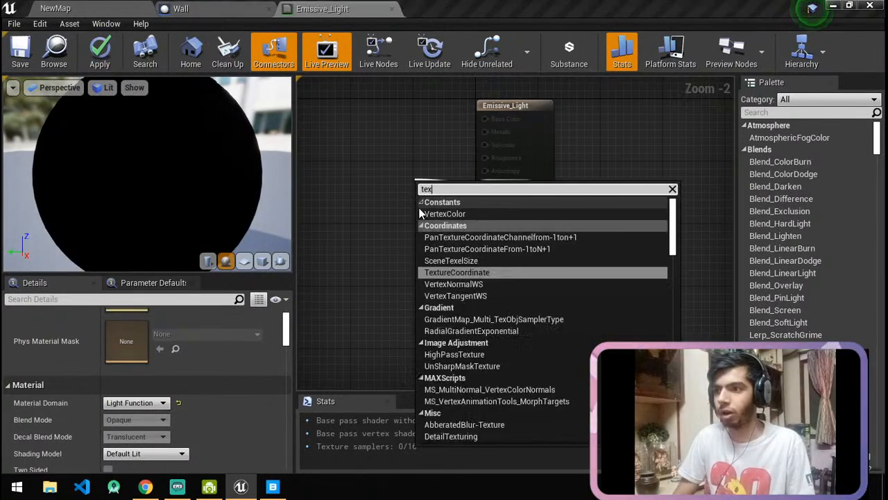
pyautogui.write('ture')
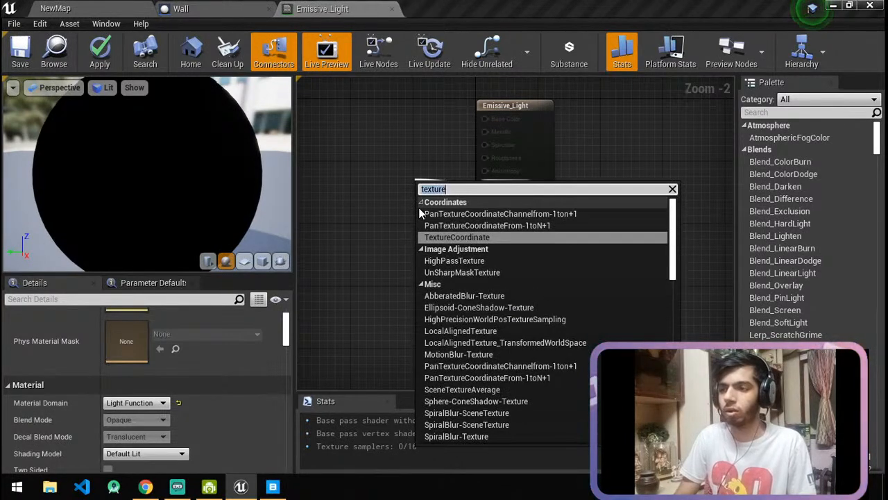
pyautogui.press('BackSpace')
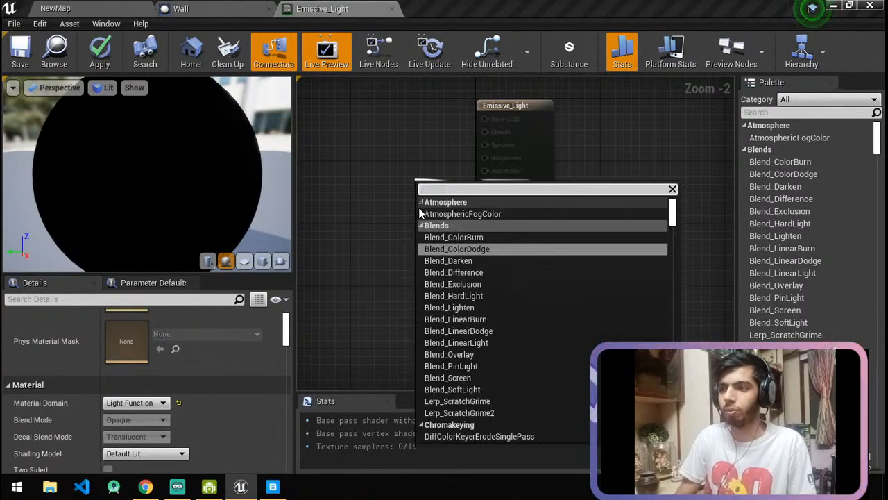
pyautogui.write('texture sam')
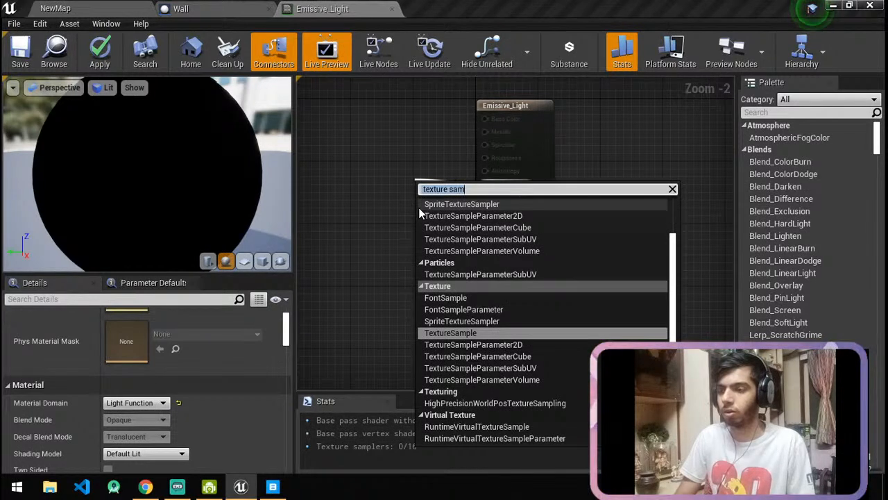
pyautogui.click(466, 332)
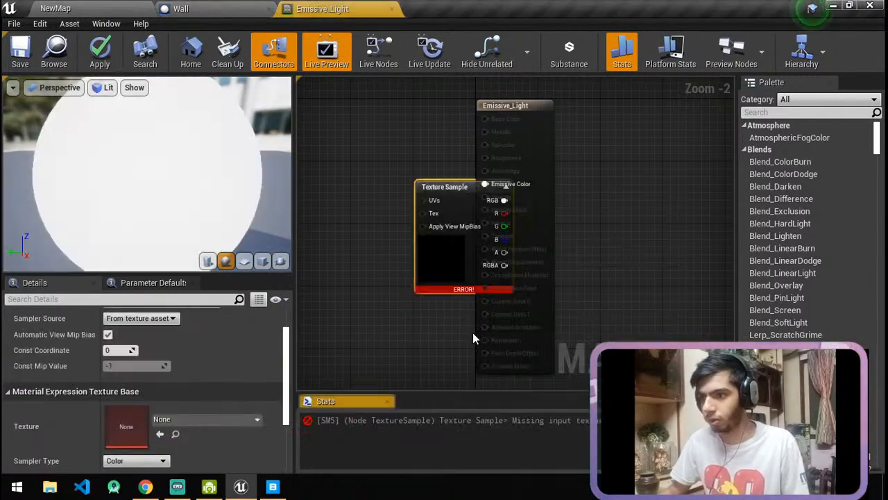
pyautogui.moveTo(444, 209); pyautogui.dragTo(373, 198)
pyautogui.scroll(-3, 165, 429)
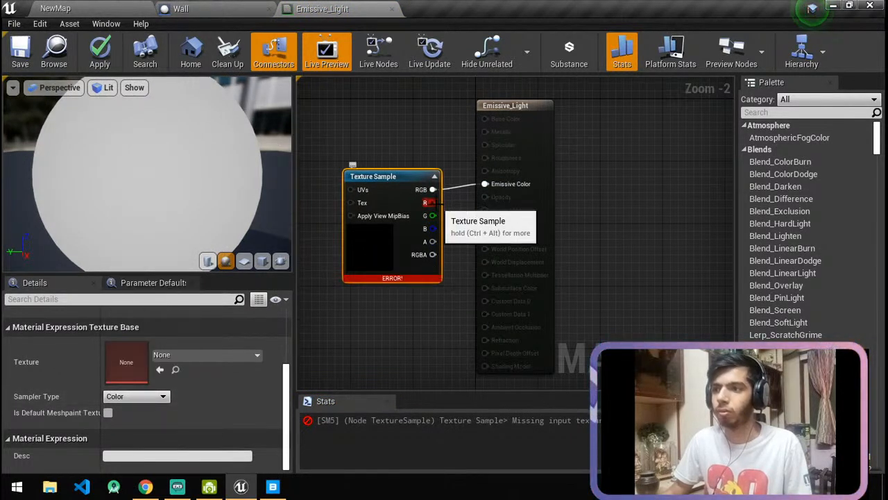
# Assign the 127grey texture to the Texture Sample node.
pyautogui.moveTo(385, 154); pyautogui.dragTo(595, 167, button='right')
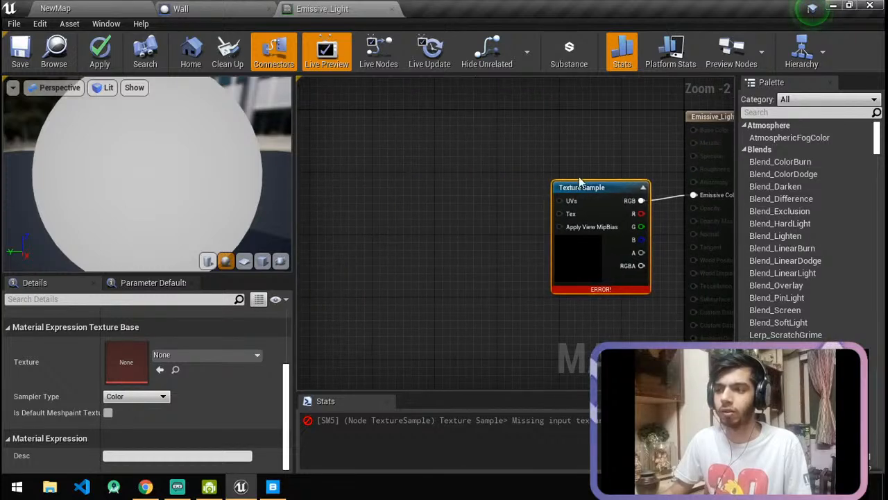
pyautogui.scroll(3, 129, 423)
pyautogui.scroll(-3, 129, 423)
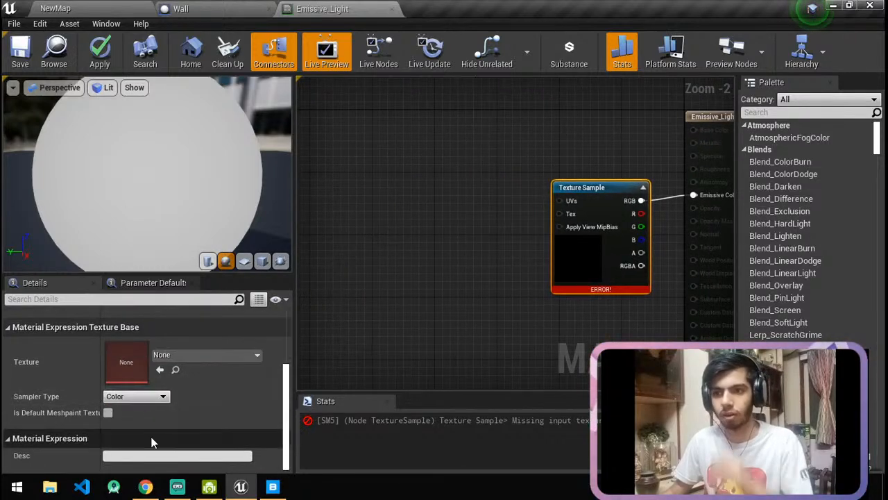
pyautogui.click(139, 396)
pyautogui.click(139, 396)
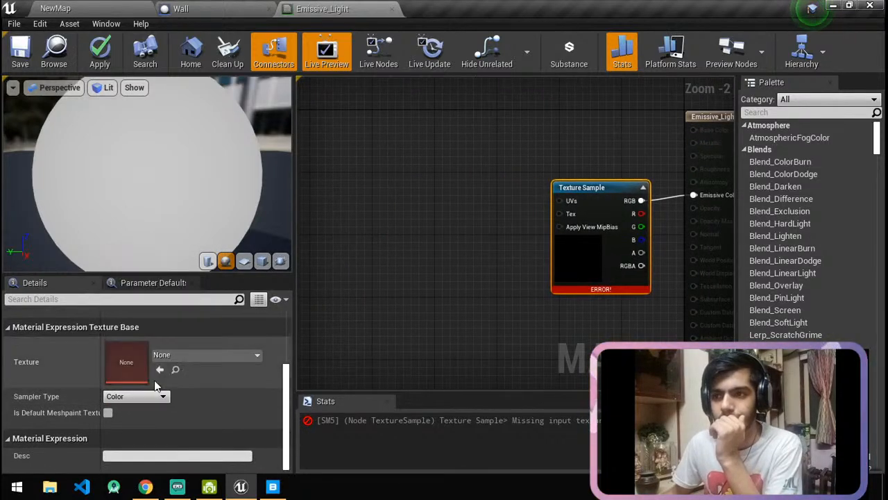
pyautogui.click(177, 358)
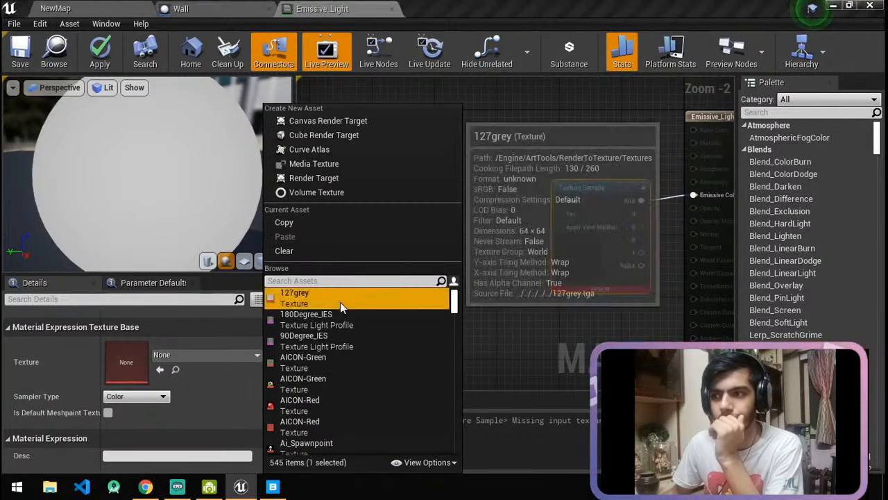
pyautogui.click(340, 302)
# Set the Texture Sample node's texture to AICON-Green and examine it on the preview sphere.
pyautogui.click(202, 356)
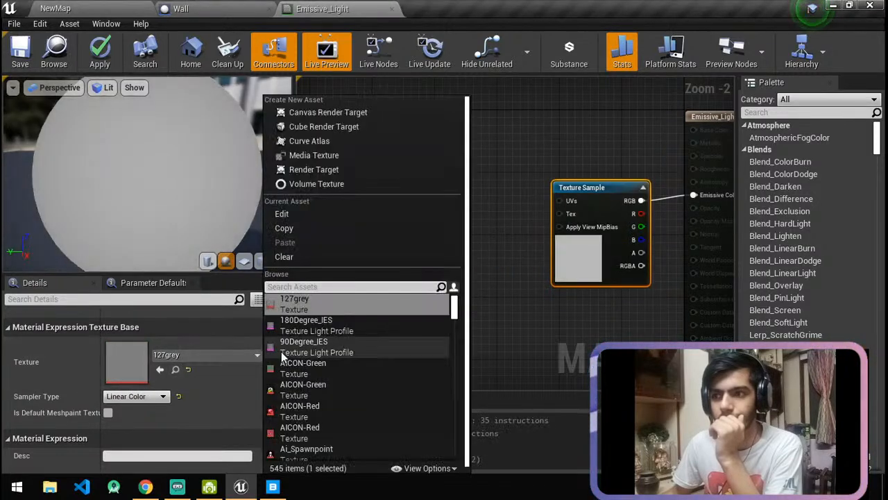
pyautogui.scroll(-1, 351, 382)
pyautogui.click(348, 368)
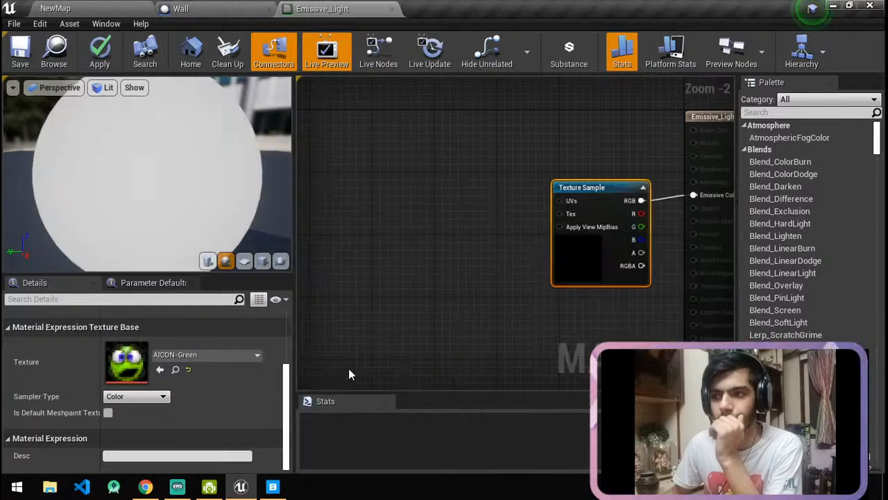
pyautogui.moveTo(82, 225); pyautogui.dragTo(208, 225)
pyautogui.scroll(-5, 82, 226)
# Set the Texture Sample node's texture to AICON-Red.
pyautogui.click(201, 355)
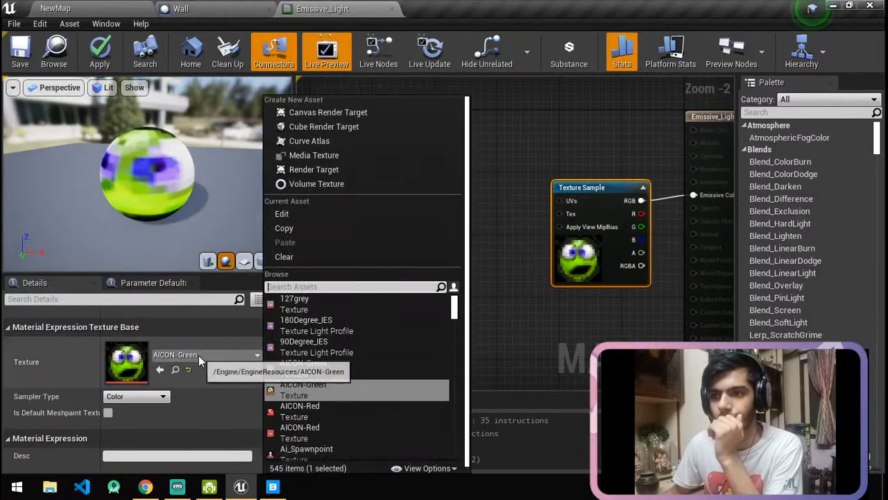
pyautogui.scroll(-1, 416, 365)
pyautogui.click(348, 377)
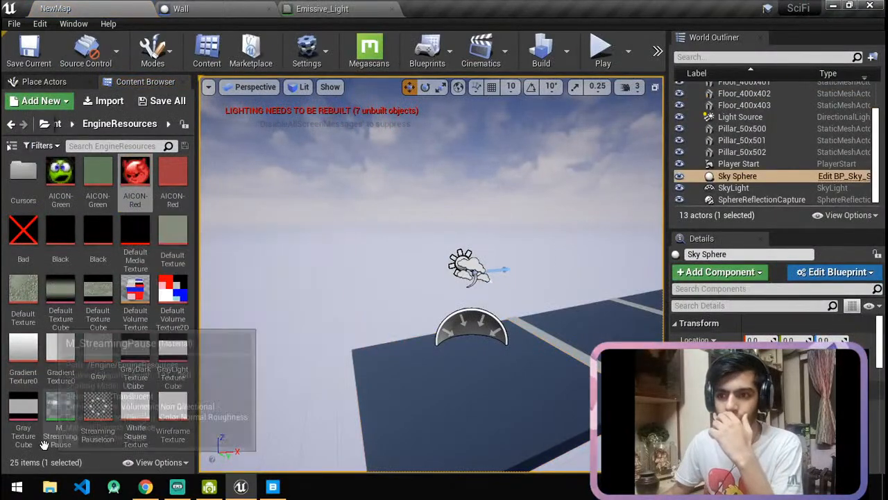
# Return the level editor's Content Browser to the project's root Content folder and go back to the Emissive_Light material.
pyautogui.click(58, 127)
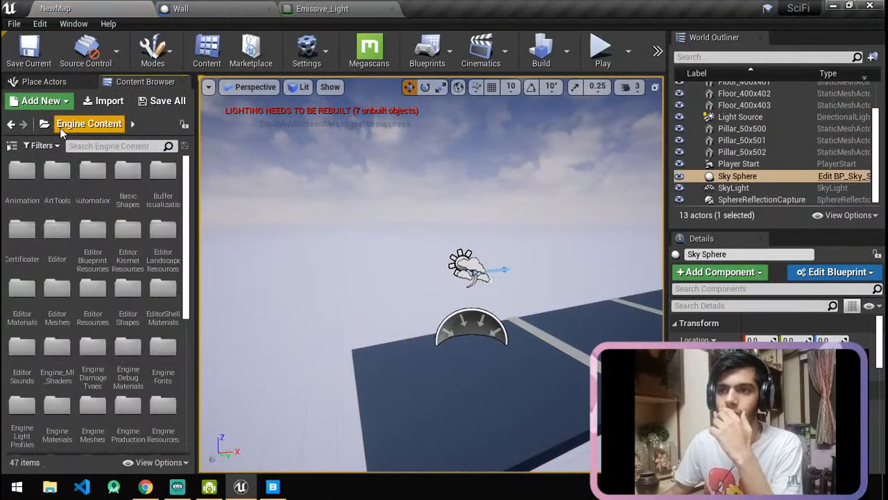
pyautogui.click(46, 125)
pyautogui.click(77, 161)
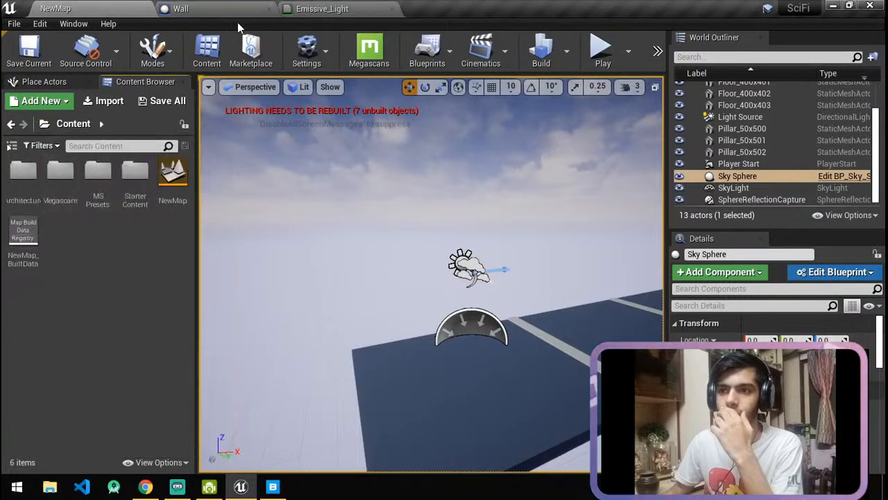
pyautogui.click(311, 5)
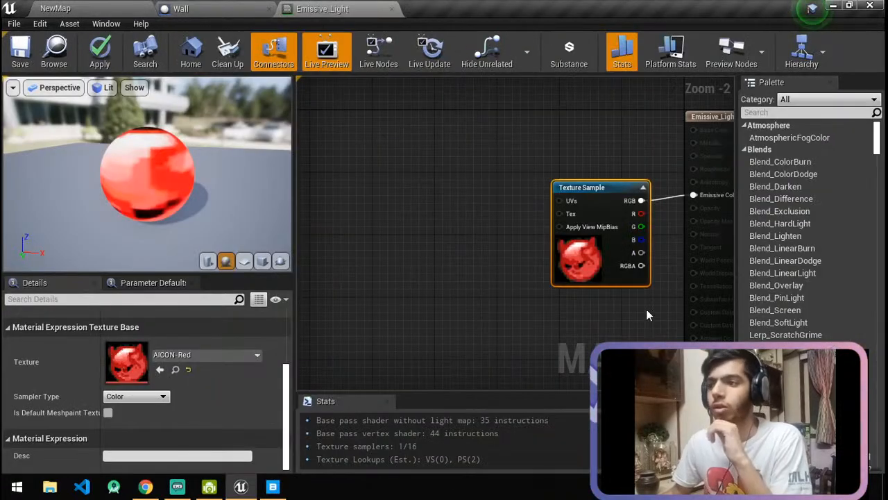
# Reset the Texture Sample node's texture to None and delete the node from the Emissive_Light graph.
pyautogui.click(188, 370)
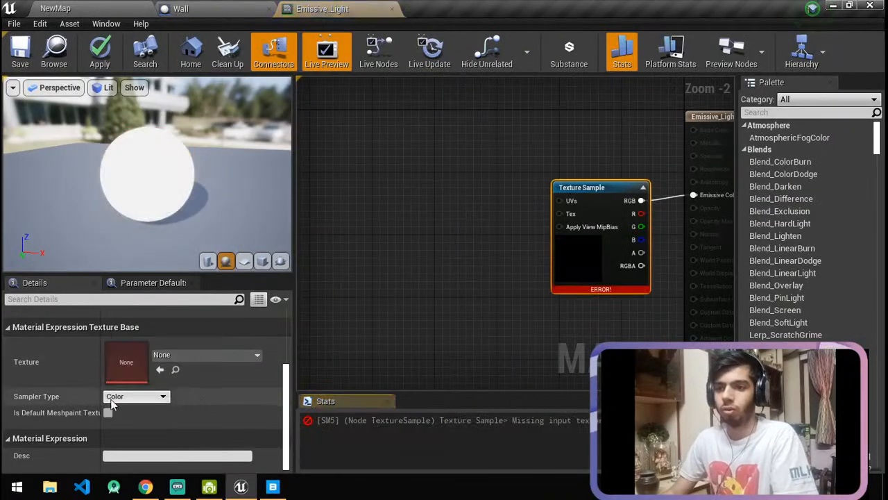
pyautogui.rightClick(589, 261)
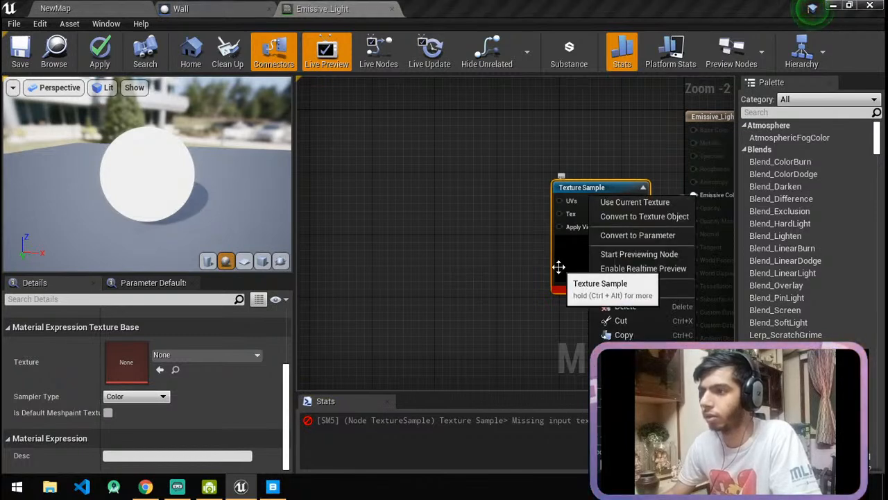
pyautogui.click(506, 323)
pyautogui.press('Delete')
# Try a ParticleColor node on the Emissive Color input and delete it again.
pyautogui.moveTo(694, 195); pyautogui.dragTo(590, 208)
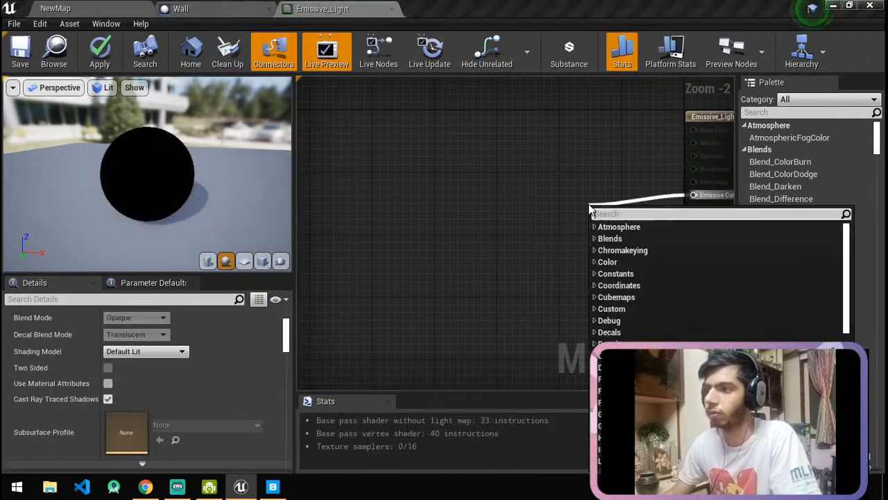
pyautogui.write('Color')
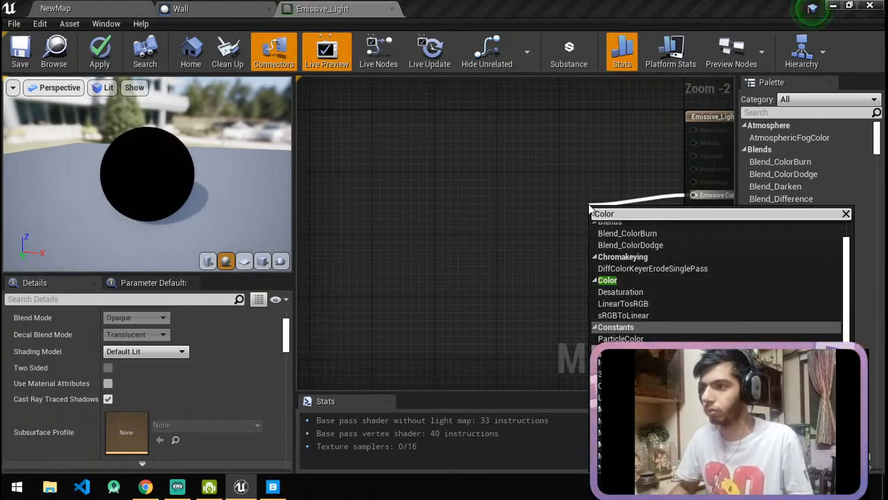
pyautogui.click(677, 341)
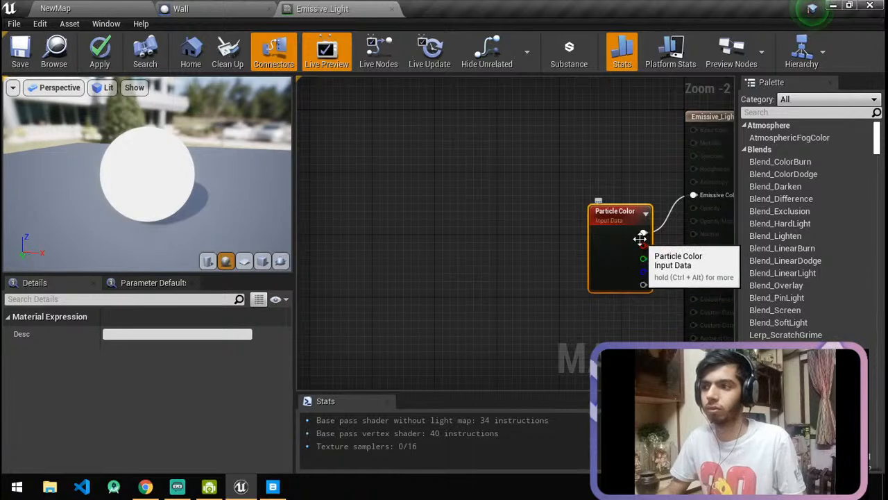
pyautogui.press('Delete')
# Add a new TextureSample node feeding the material's Emissive Color input.
pyautogui.moveTo(667, 207); pyautogui.dragTo(571, 238)
pyautogui.write('t')
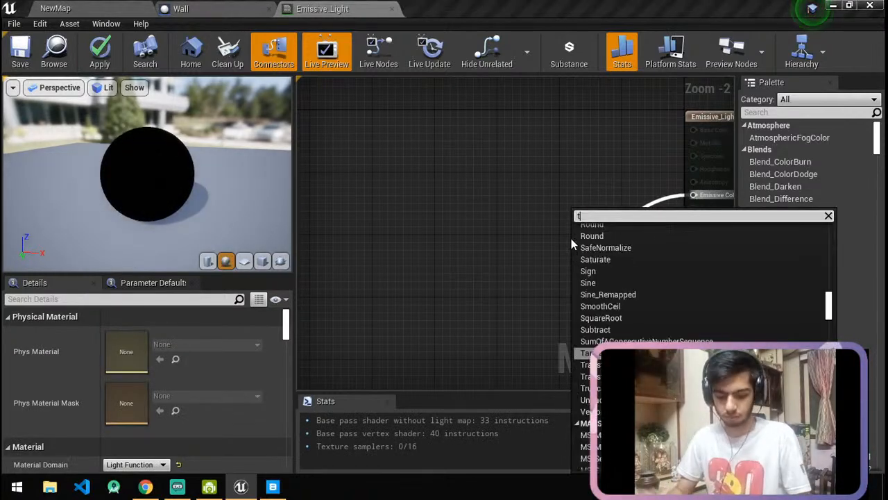
pyautogui.write('exture sam')
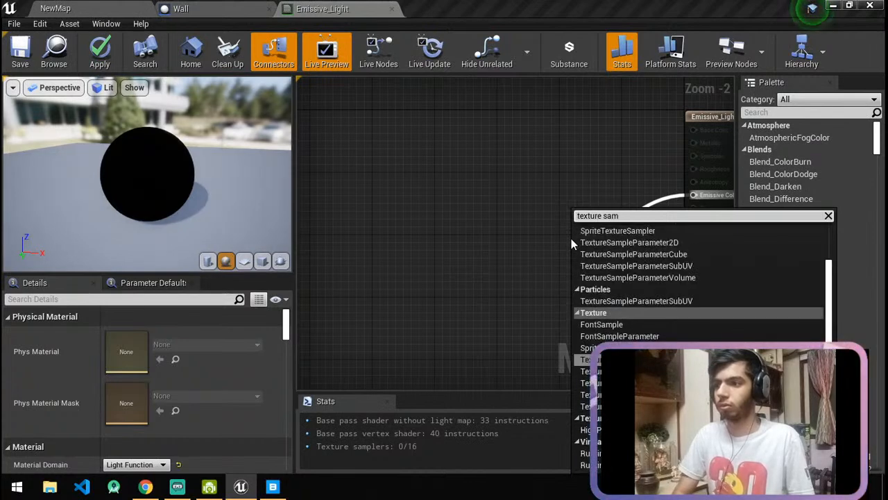
pyautogui.press('Return')
# Try a ParticleColor node on the Texture Sample's UVs input, delete it and reselect the Texture Sample node.
pyautogui.moveTo(575, 257); pyautogui.dragTo(399, 218)
pyautogui.write('Color')
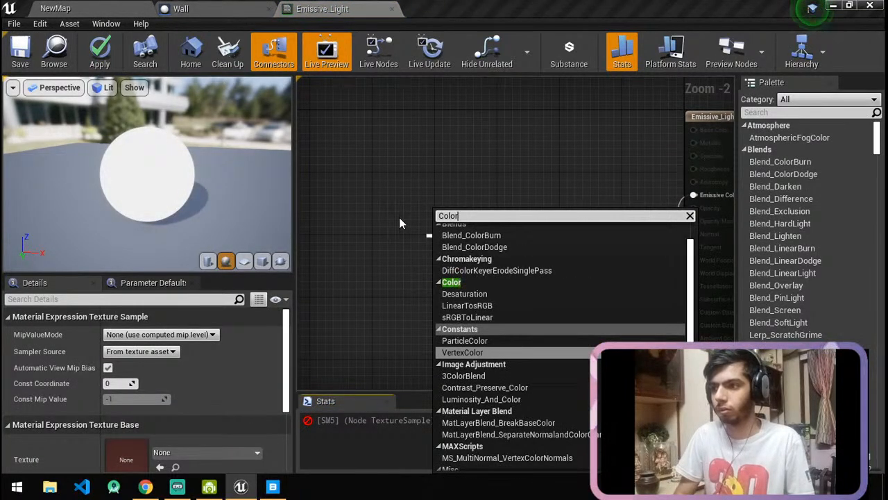
pyautogui.press('Down')
pyautogui.press('Down')
pyautogui.press('Down')
pyautogui.press('Down')
pyautogui.press('Down')
pyautogui.press('Down')
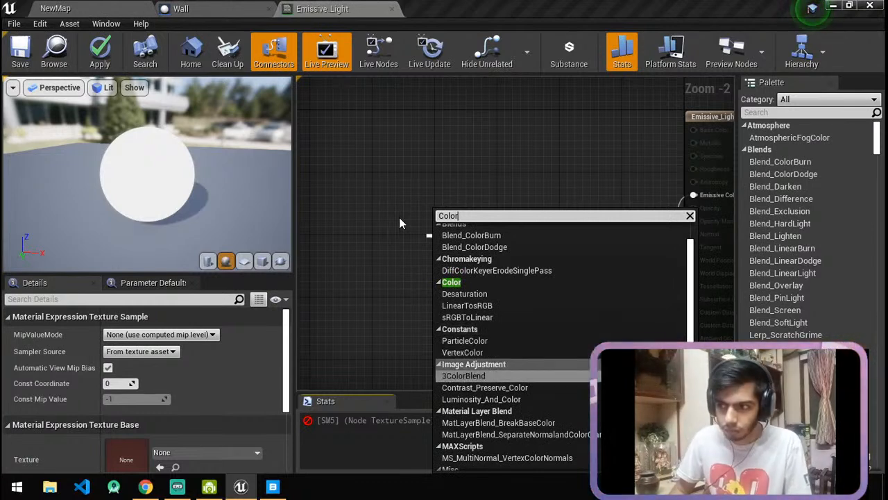
pyautogui.press('Up')
pyautogui.press('Up')
pyautogui.press('Up')
pyautogui.press('Up')
pyautogui.press('Up')
pyautogui.press('Up')
pyautogui.press('Return')
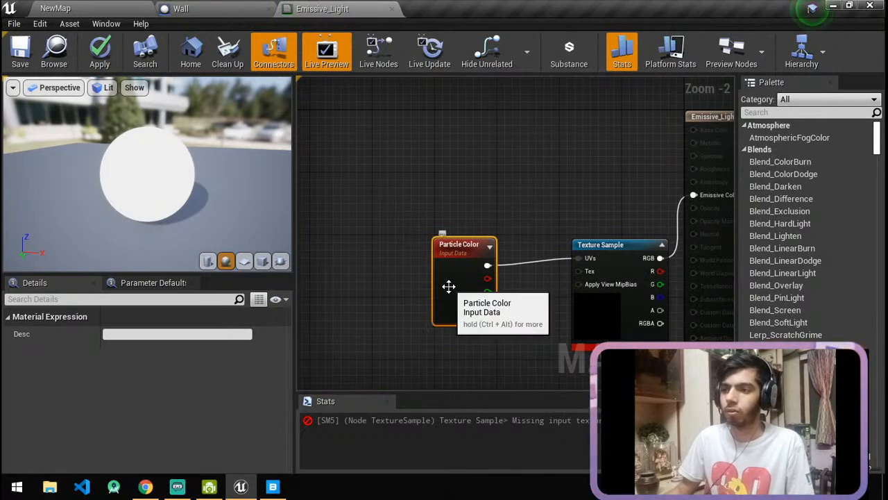
pyautogui.press('Delete')
pyautogui.click(608, 318)
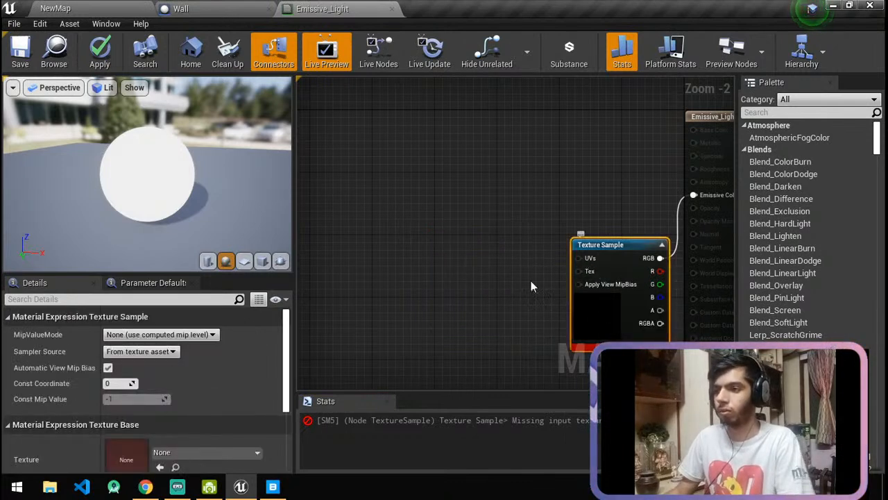
# Switch to Quixel Bridge, replace the Metal category filter with a search for Orange and close the asset preview.
pyautogui.click(272, 486)
pyautogui.scroll(-2, 380, 306)
pyautogui.scroll(-3, 381, 306)
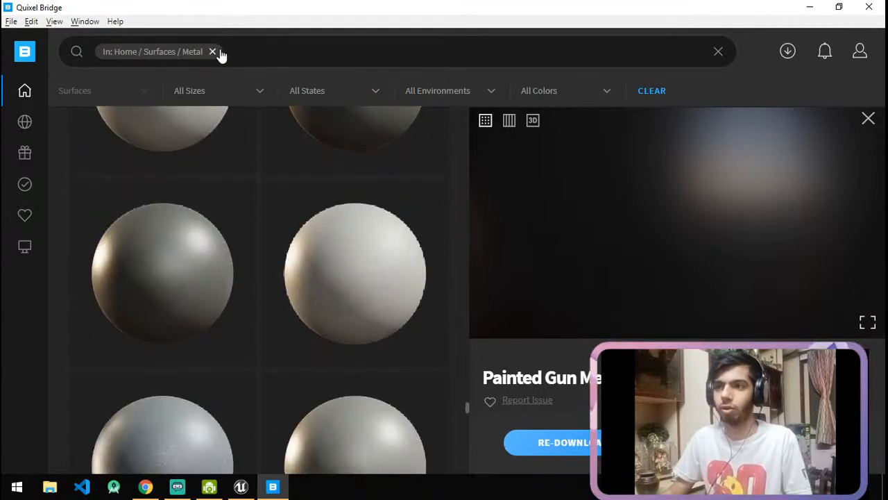
pyautogui.click(213, 52)
pyautogui.write('Orang')
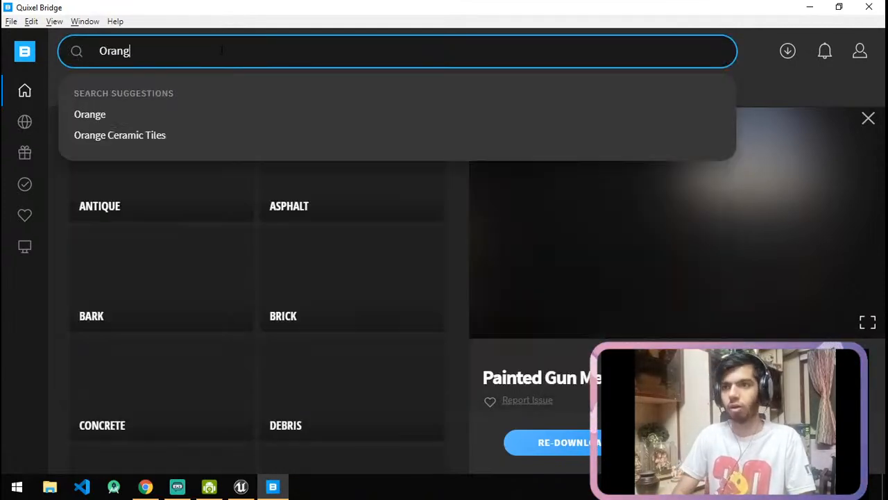
pyautogui.write('e')
pyautogui.press('Return')
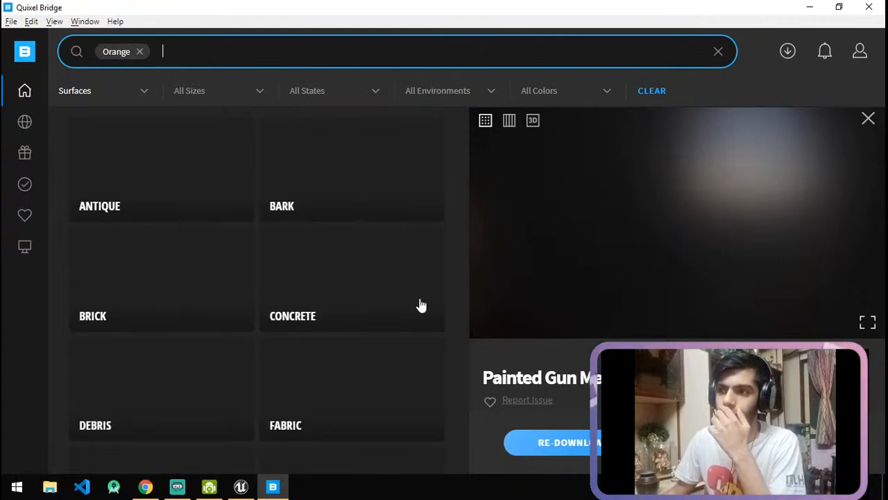
pyautogui.click(868, 121)
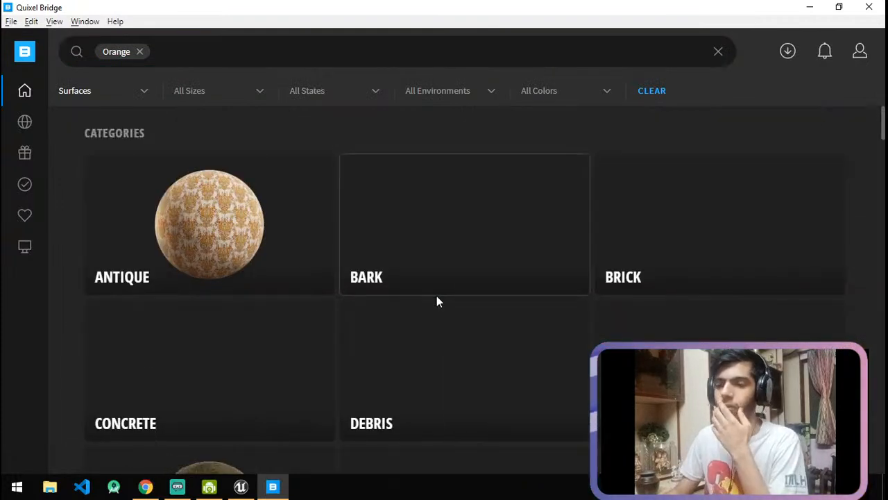
# Browse the Orange surface results for a plain bright material and download the yellow Wall Paint 2x2 M surface.
pyautogui.scroll(-9, 535, 337)
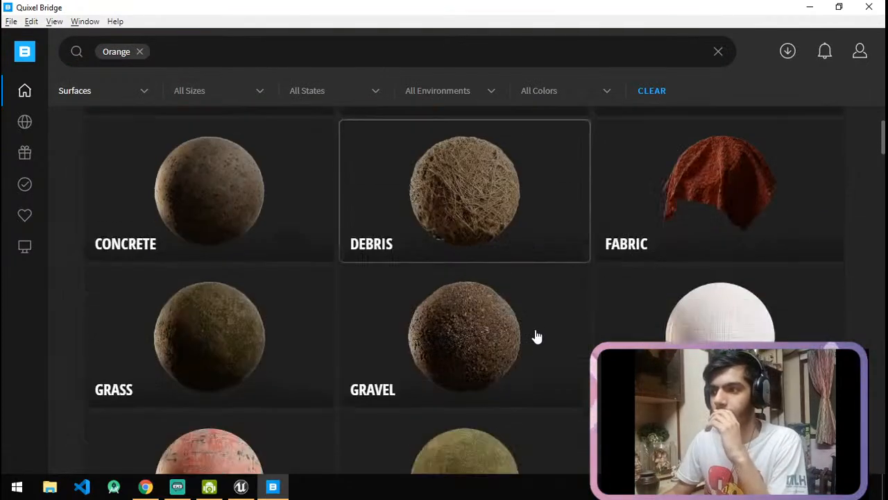
pyautogui.scroll(-9, 527, 403)
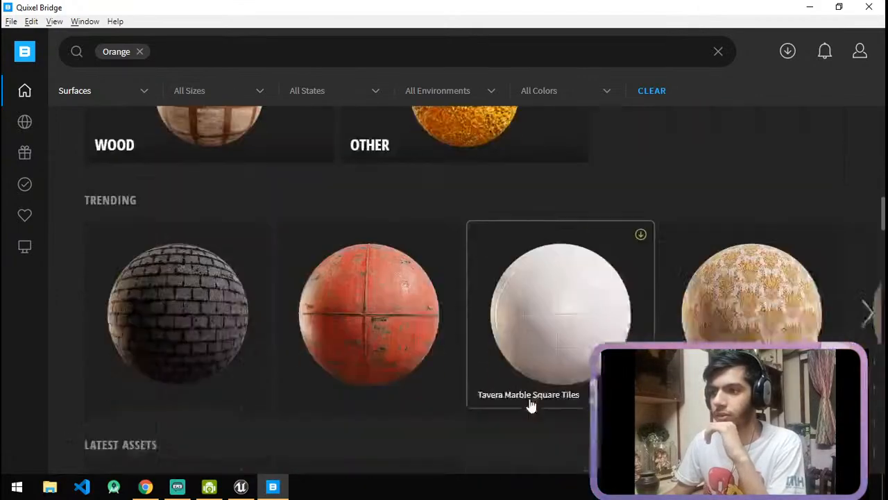
pyautogui.scroll(4, 531, 404)
pyautogui.scroll(-10, 530, 405)
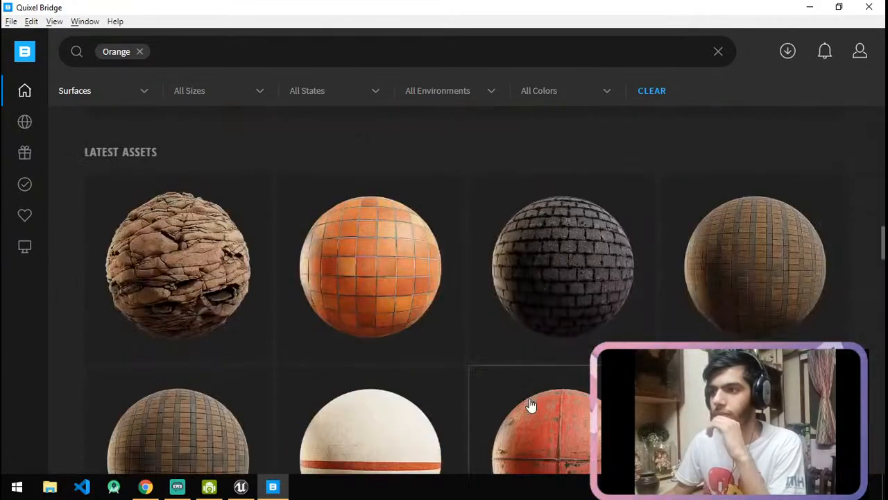
pyautogui.scroll(3, 530, 405)
pyautogui.scroll(-6, 531, 405)
pyautogui.scroll(4, 530, 406)
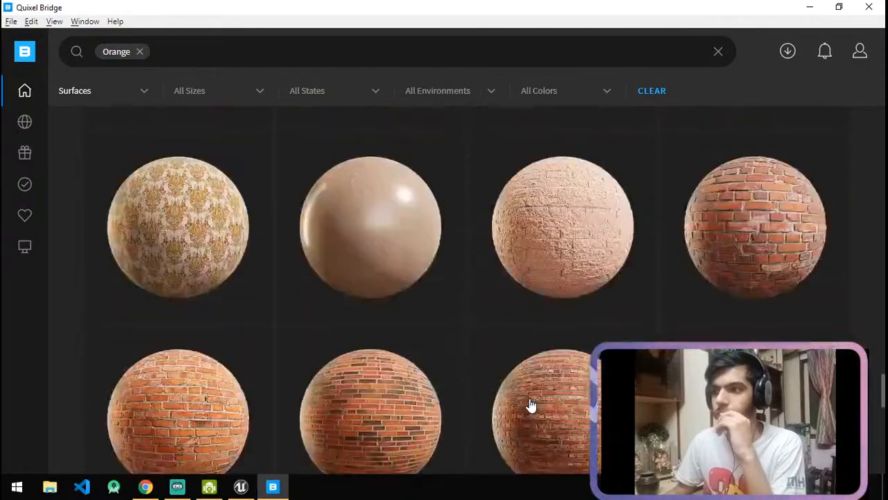
pyautogui.scroll(-8, 530, 405)
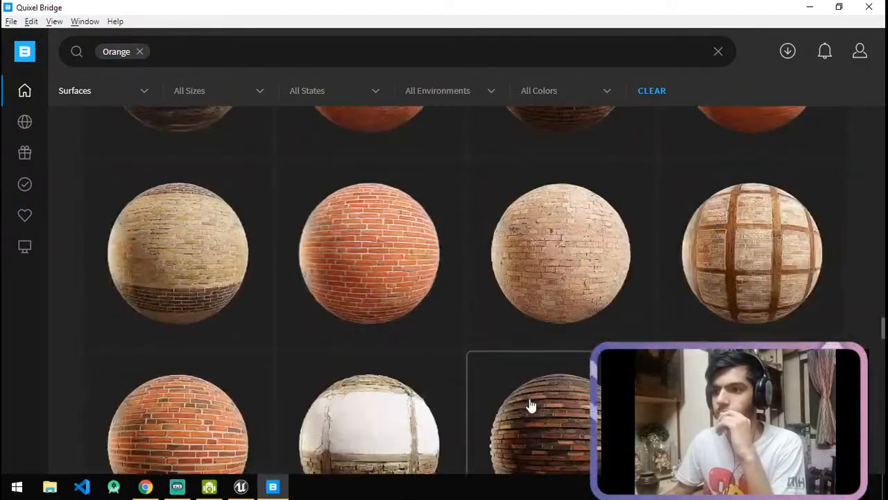
pyautogui.scroll(-9, 529, 405)
pyautogui.scroll(-15, 531, 405)
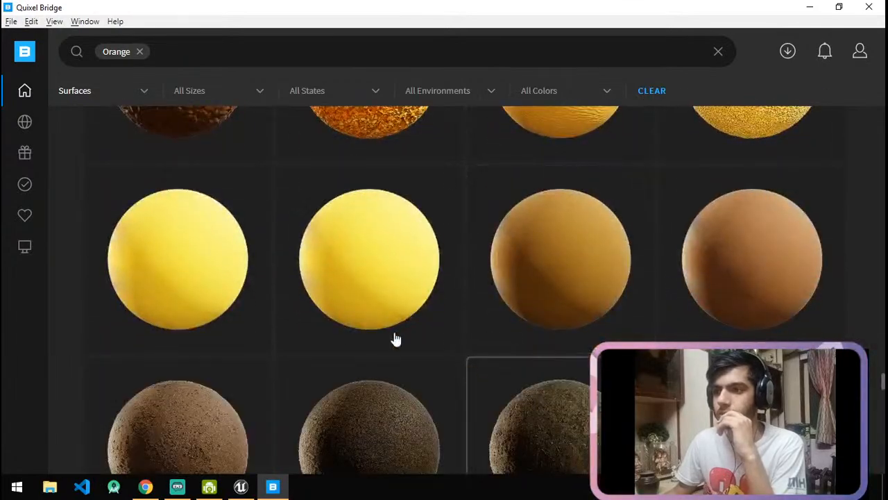
pyautogui.scroll(2, 565, 337)
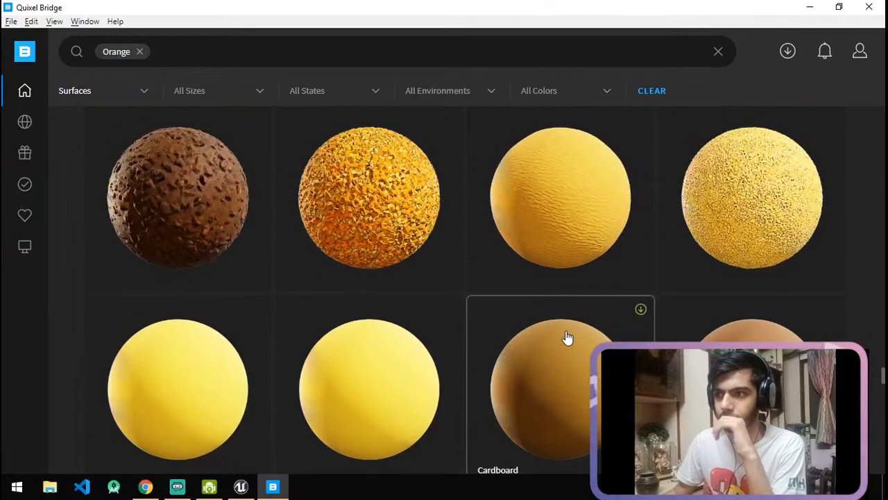
pyautogui.scroll(5, 567, 337)
pyautogui.scroll(-8, 567, 338)
pyautogui.scroll(-10, 567, 337)
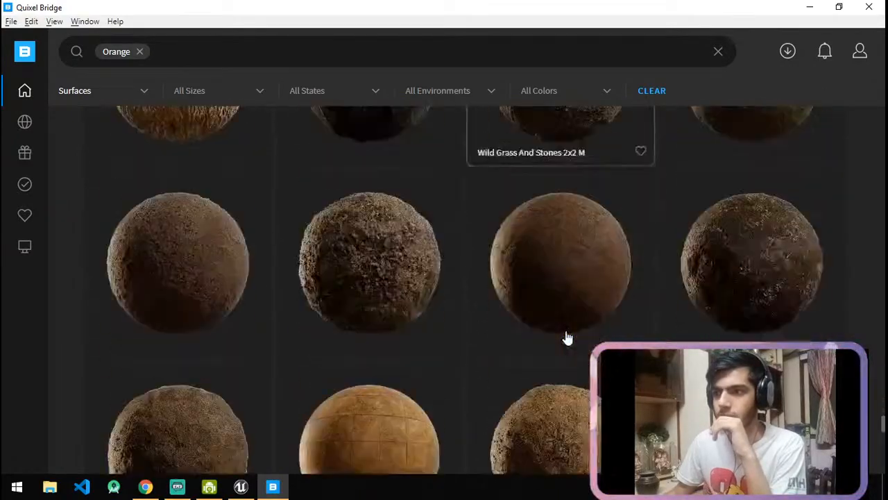
pyautogui.scroll(-6, 567, 337)
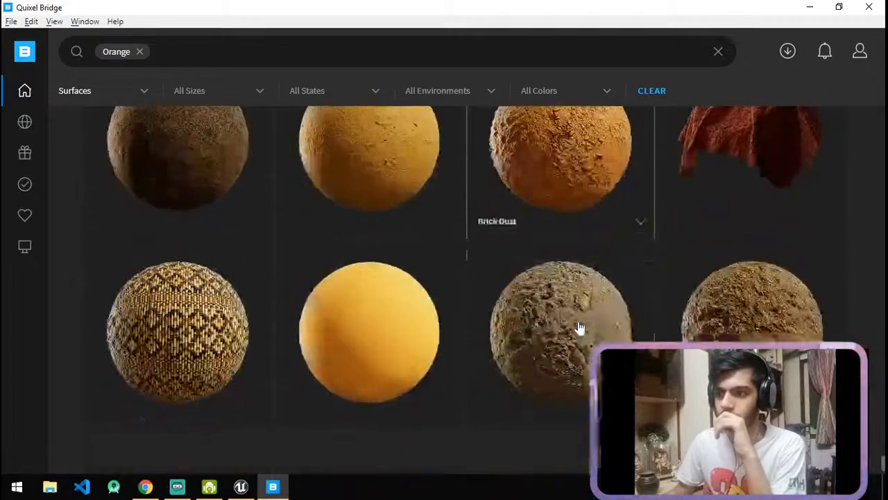
pyautogui.scroll(10, 575, 334)
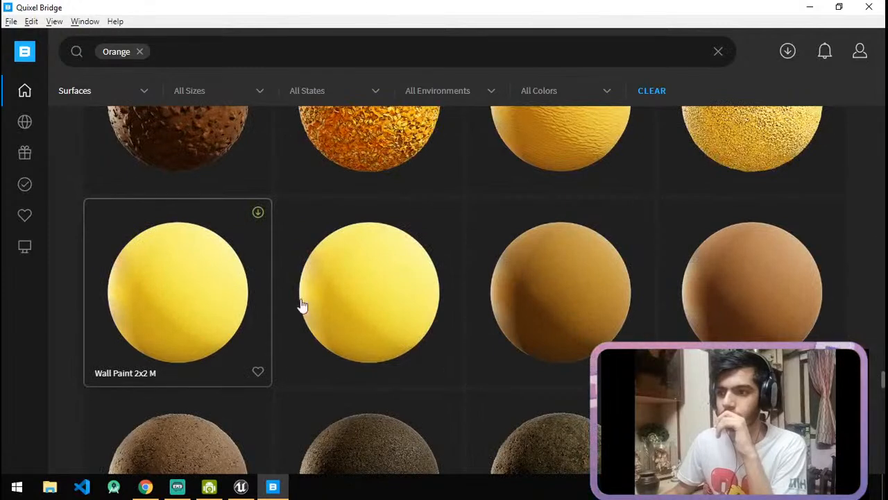
pyautogui.click(264, 301)
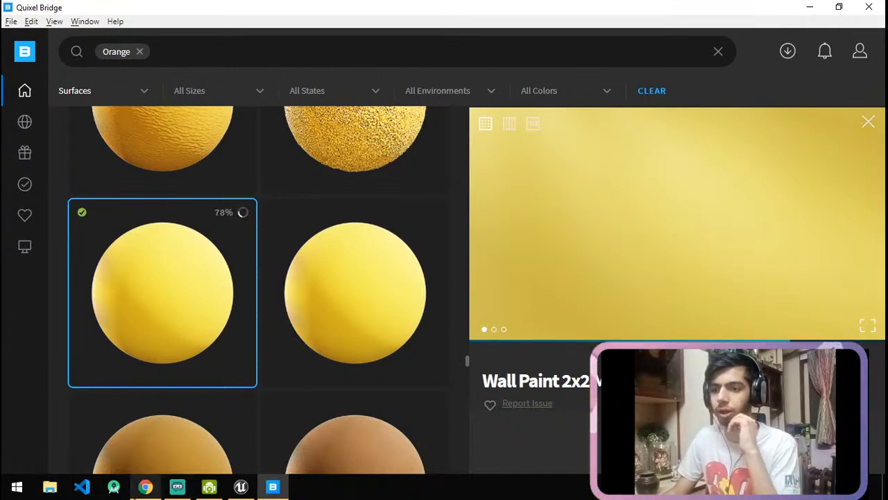
# Check the strip colour in the sci-fi corridor reference image in Chrome and return to Quixel Bridge.
pyautogui.click(145, 486)
pyautogui.click(141, 7)
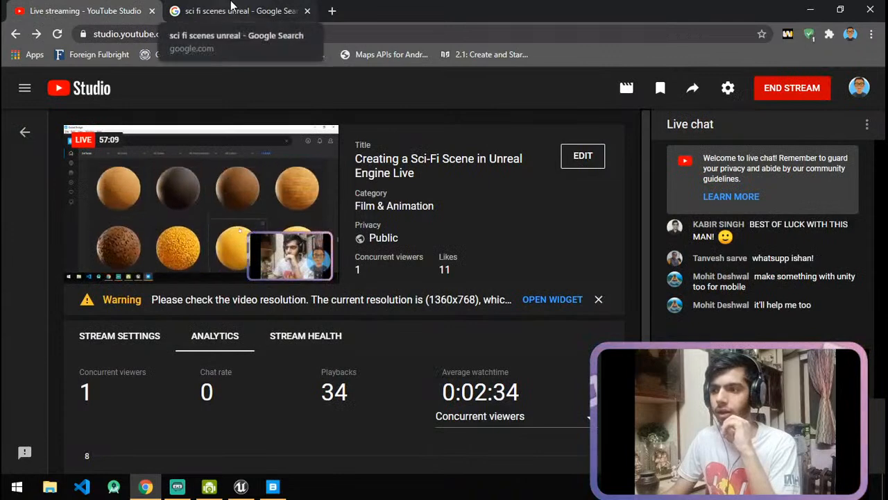
pyautogui.click(232, 8)
pyautogui.click(88, 8)
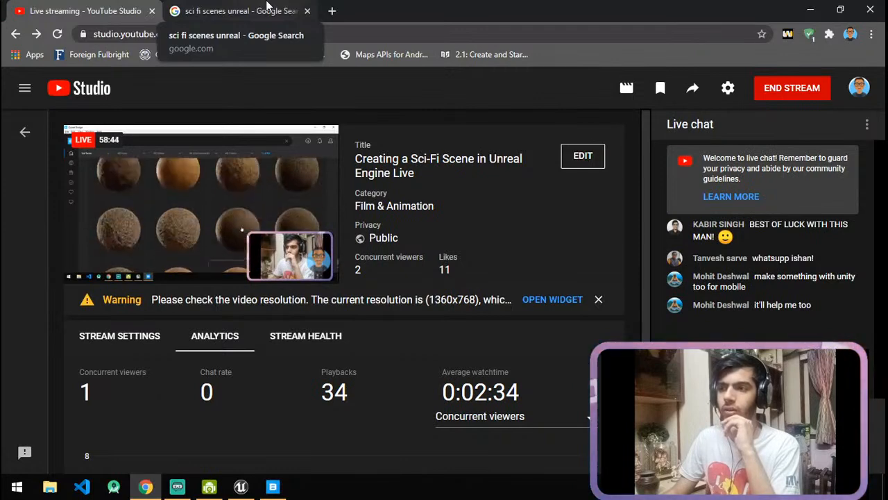
pyautogui.click(268, 7)
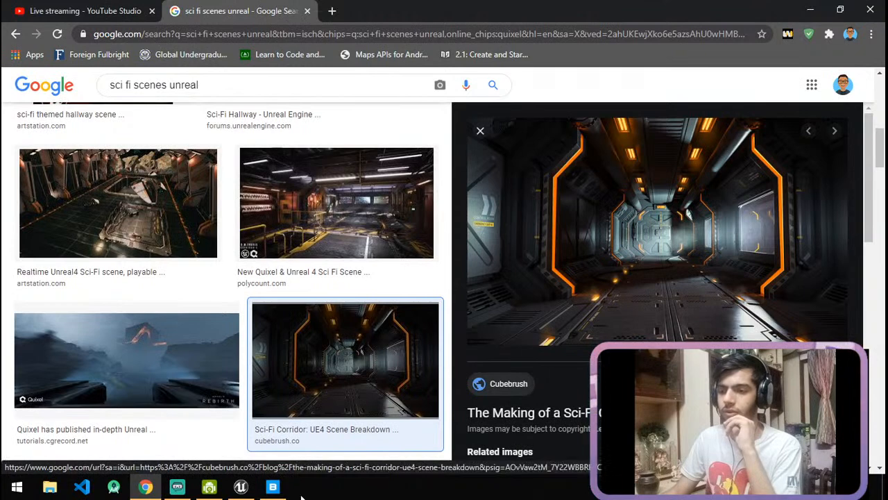
pyautogui.click(273, 486)
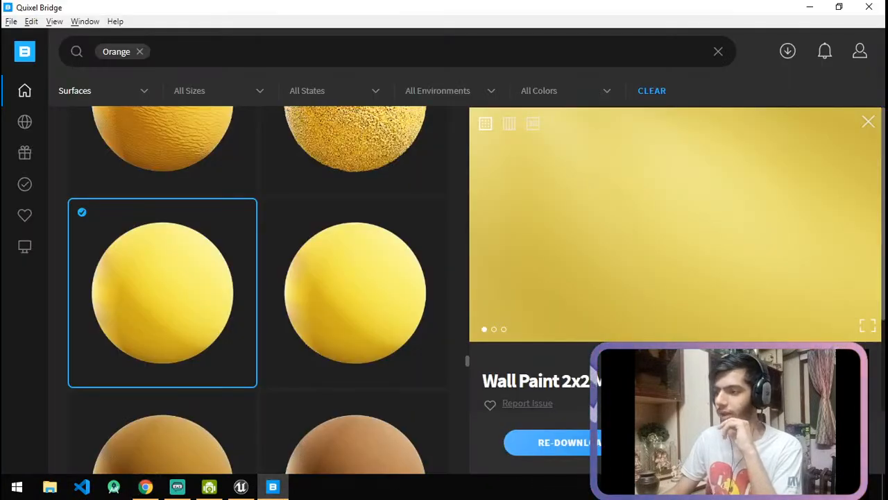
# Export the downloaded Wall Paint 2x2 M surface to Unreal Engine, switch to the Unreal Editor and return to the NewMap level.
pyautogui.click(594, 414)
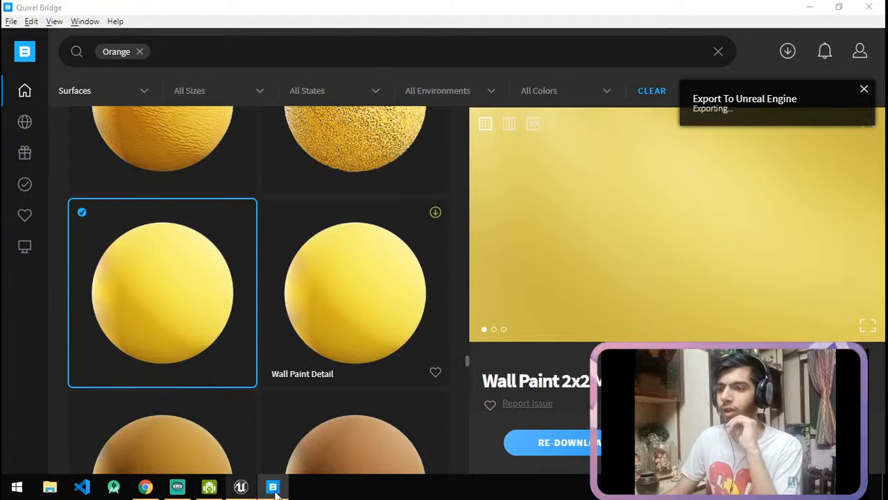
pyautogui.click(241, 487)
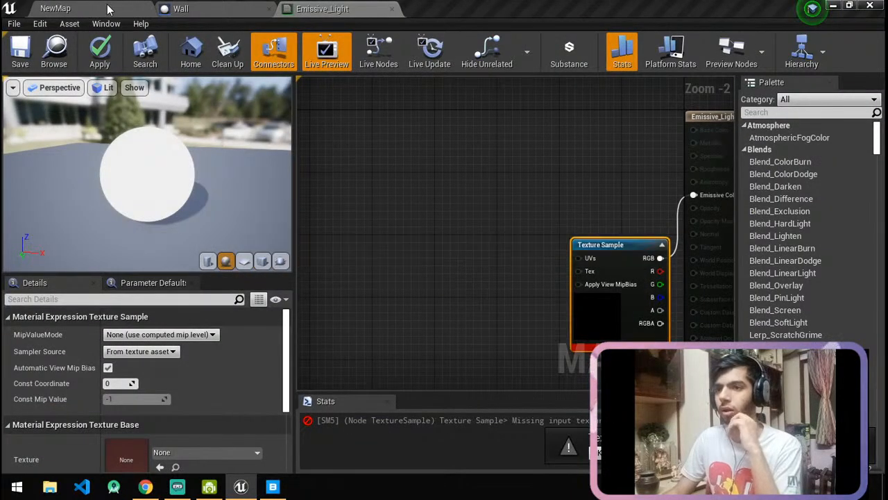
pyautogui.click(181, 9)
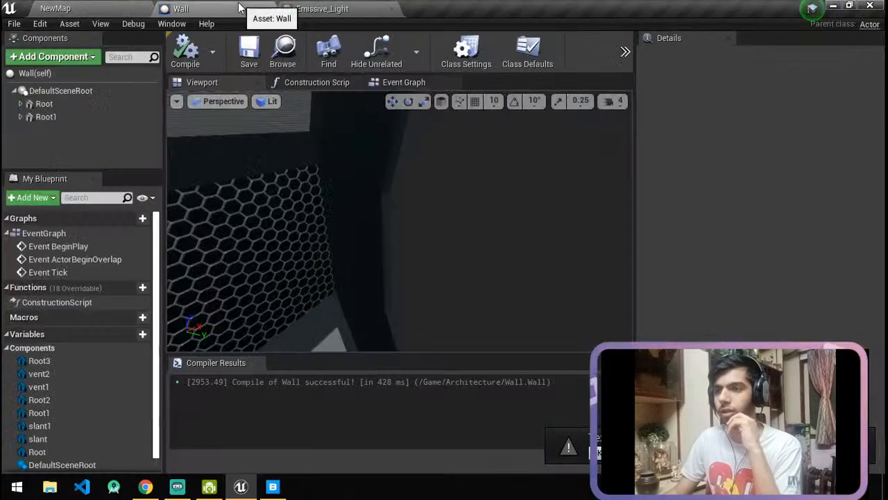
pyautogui.click(55, 8)
pyautogui.moveTo(451, 236); pyautogui.dragTo(462, 253, button='right')
pyautogui.press('w')
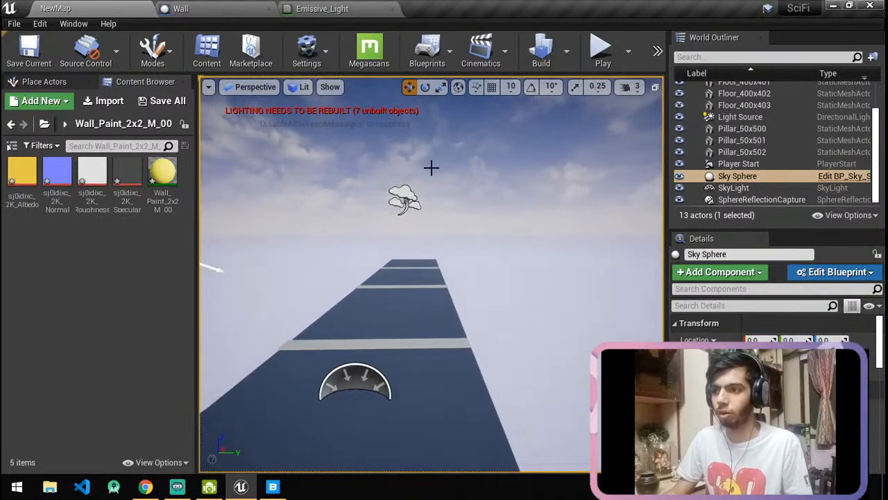
pyautogui.press('w')
pyautogui.moveTo(384, 378); pyautogui.dragTo(404, 416, button='right')
pyautogui.press('d')
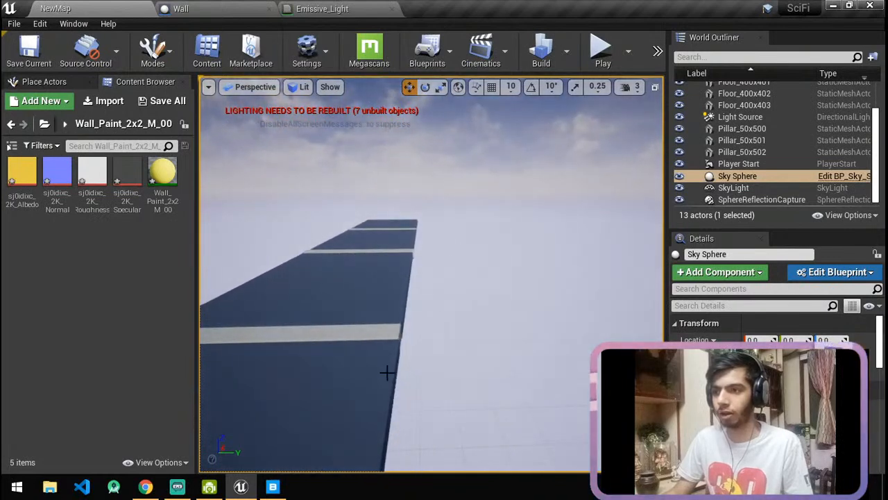
# Close the Emissive_Light material, applying its changes despite the compilation errors, and save the imported Wall Paint assets from NewMap.
pyautogui.click(370, 9)
pyautogui.moveTo(525, 250); pyautogui.dragTo(593, 256, button='right')
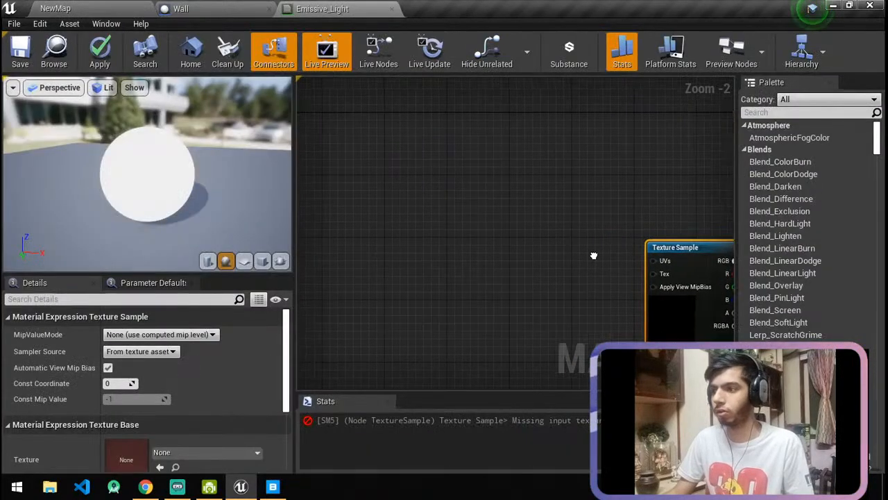
pyautogui.click(392, 8)
pyautogui.click(489, 290)
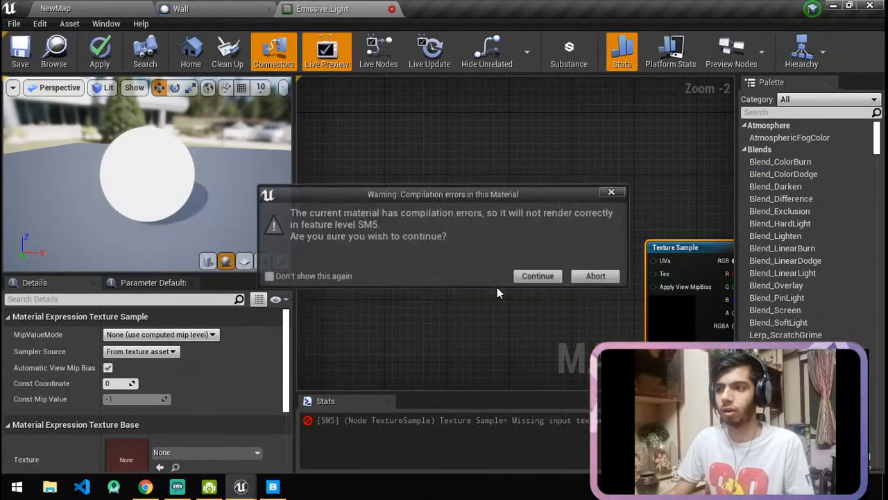
pyautogui.click(541, 277)
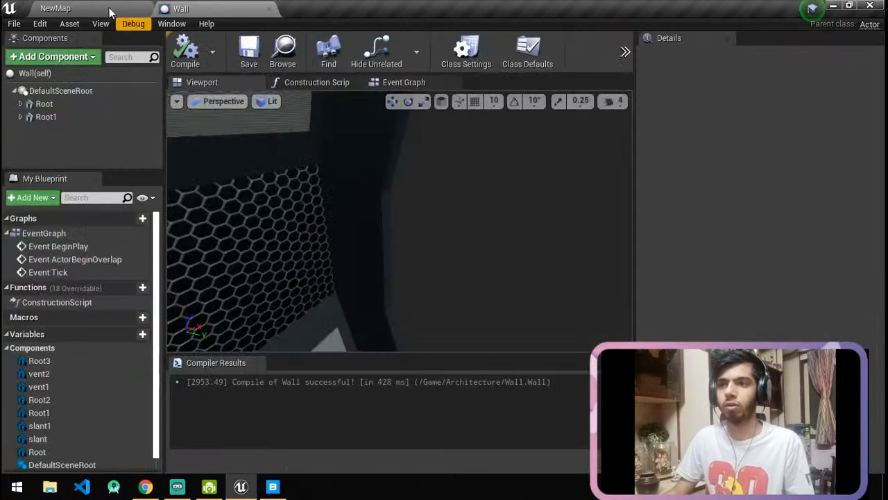
pyautogui.click(55, 8)
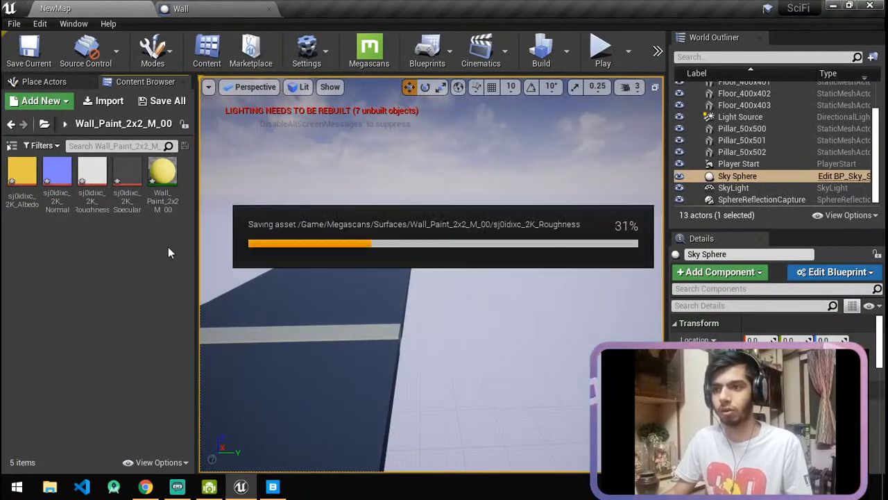
# Browse to the Architecture content folder and reopen the Emissive_Light material.
pyautogui.rightClick(91, 262)
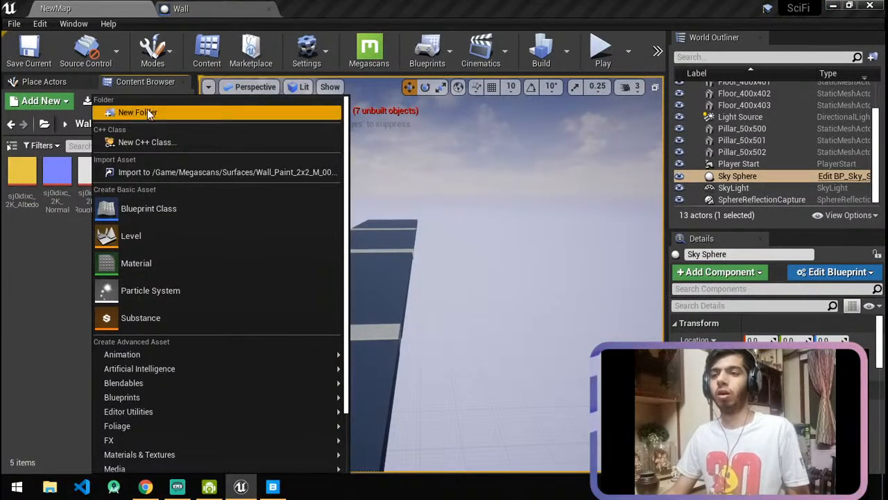
pyautogui.click(32, 199)
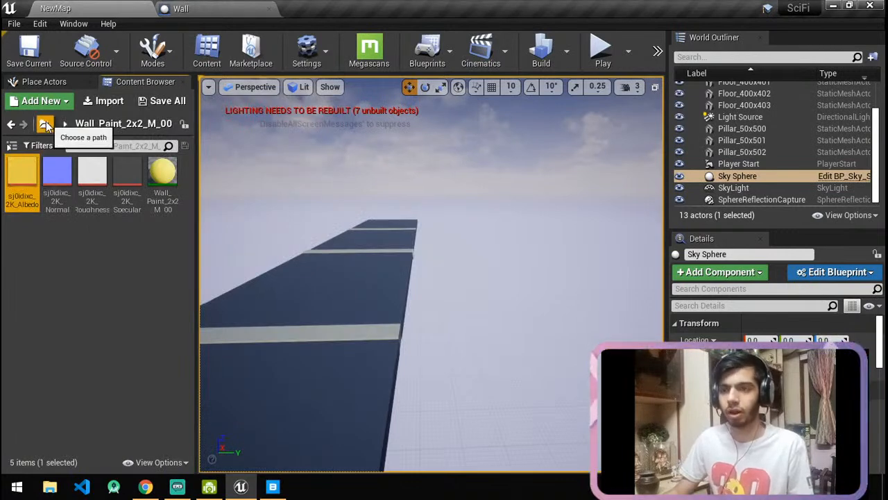
pyautogui.click(47, 126)
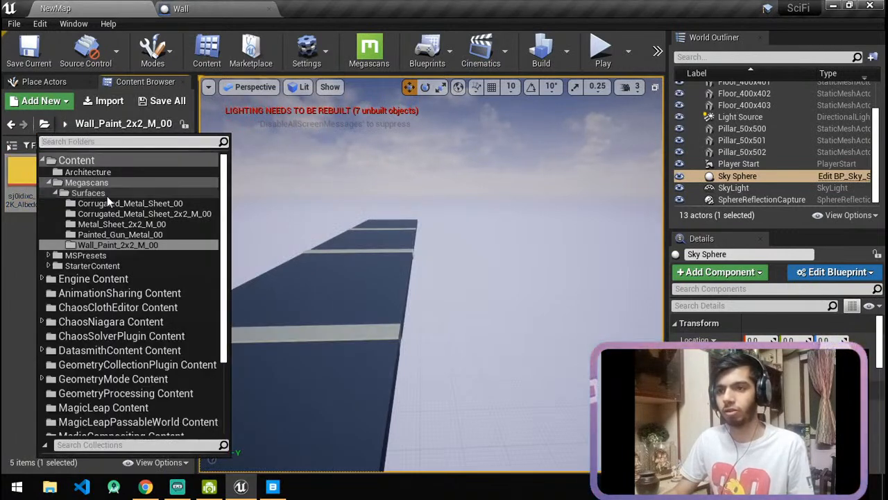
pyautogui.click(87, 171)
pyautogui.click(23, 177)
pyautogui.doubleClick(23, 177)
pyautogui.moveTo(351, 255); pyautogui.dragTo(379, 257)
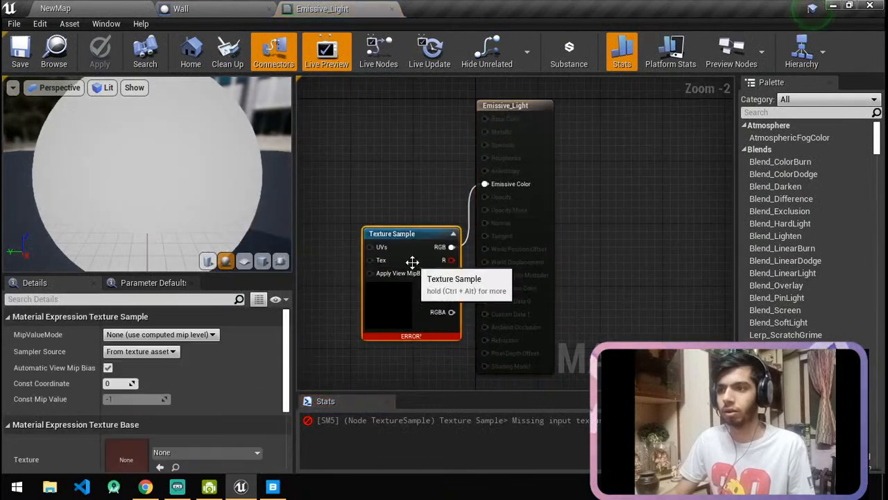
# Assign the sj0idixc_2K_Albedo texture from the Megascans Wall_Paint_2x2_M_00 folder to the Texture Sample in Emissive_Light.
pyautogui.click(127, 6)
pyautogui.click(53, 123)
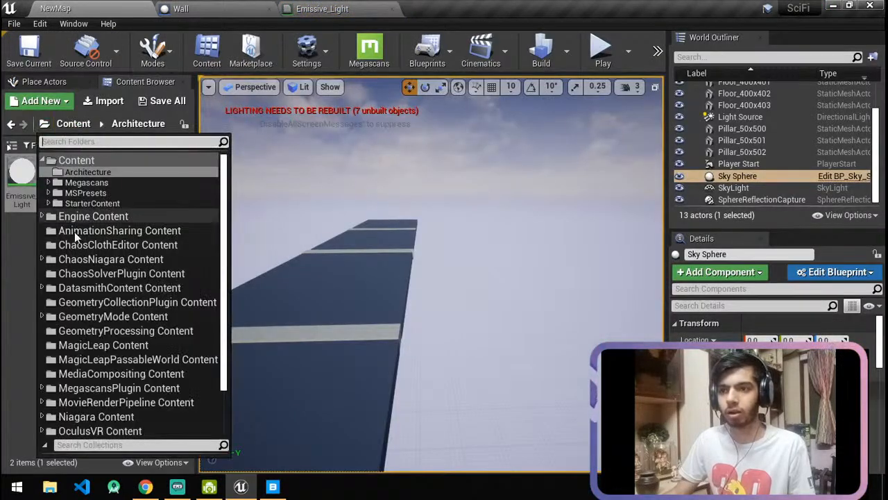
pyautogui.click(101, 182)
pyautogui.click(5, 188)
pyautogui.doubleClick(7, 191)
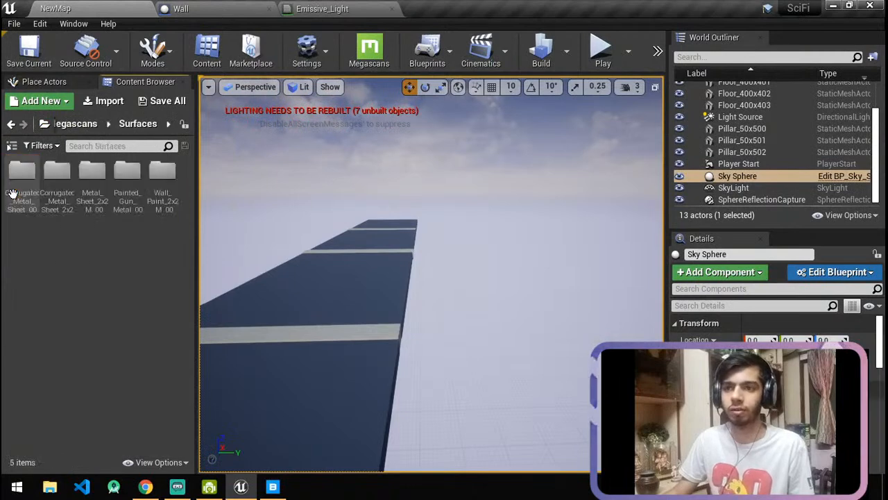
pyautogui.doubleClick(159, 199)
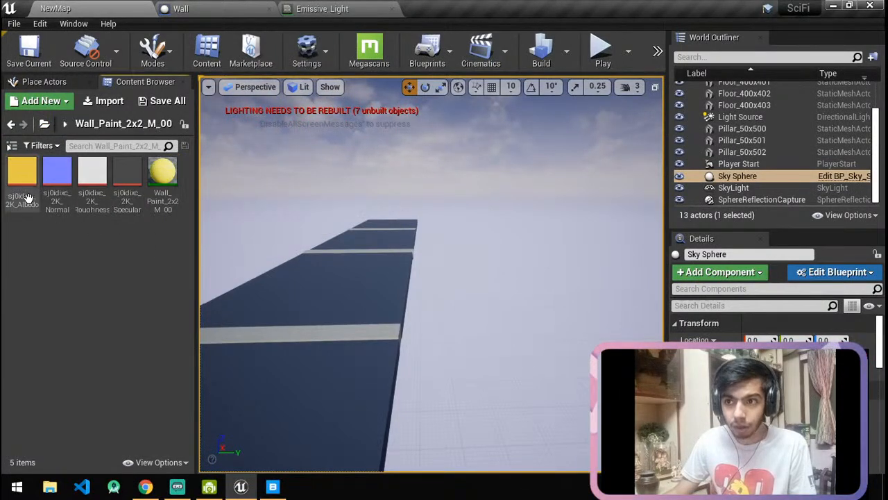
pyautogui.click(324, 7)
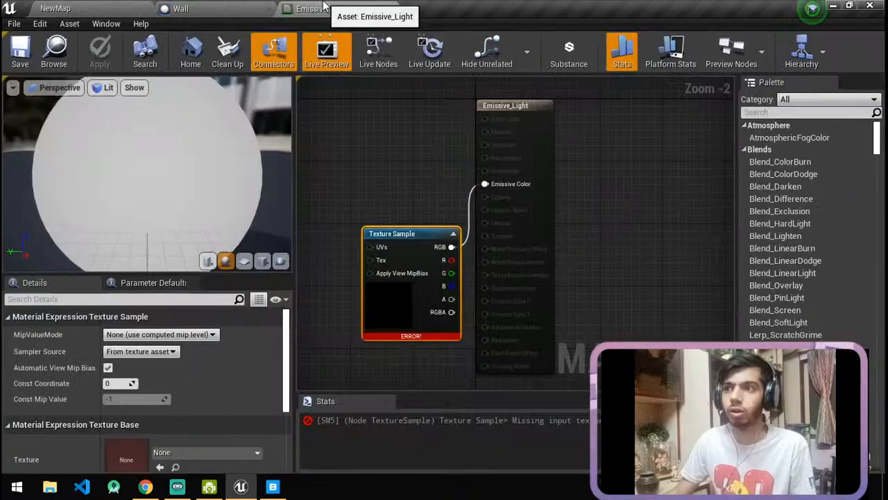
pyautogui.click(161, 466)
pyautogui.scroll(-3, 159, 431)
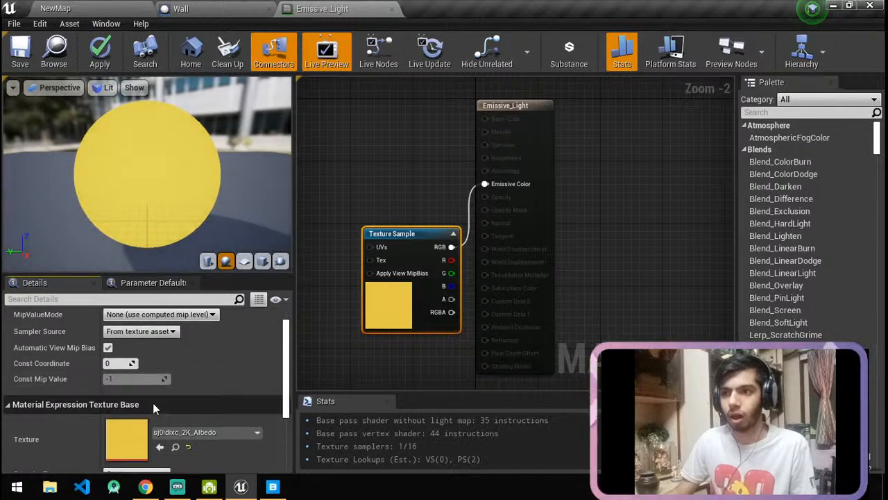
pyautogui.scroll(3, 157, 413)
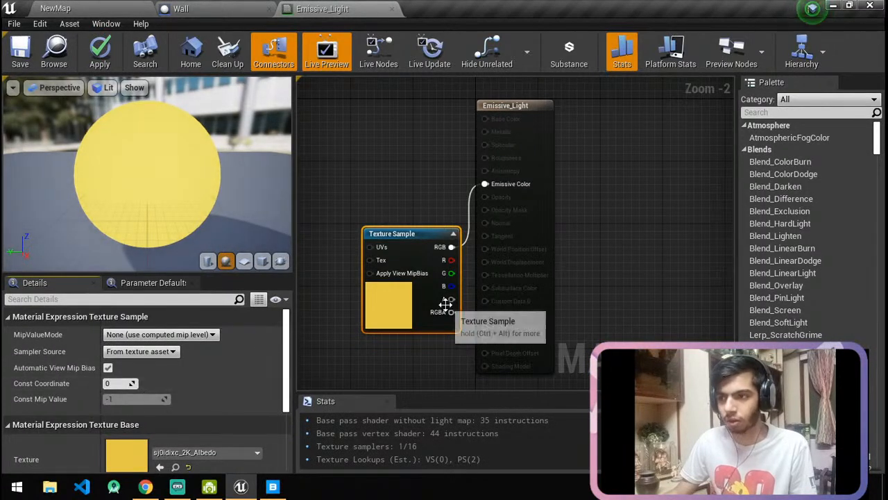
# Feed Emissive Color from the Texture Sample's RGBA output instead of RGB and move the node further from the material node.
pyautogui.click(471, 236)
pyautogui.moveTo(451, 314); pyautogui.dragTo(485, 184)
pyautogui.moveTo(456, 256); pyautogui.dragTo(413, 214)
pyautogui.moveTo(159, 175)
pyautogui.mouseDown()
pyautogui.moveTo(159, 194)
pyautogui.moveTo(159, 174)
pyautogui.mouseUp()
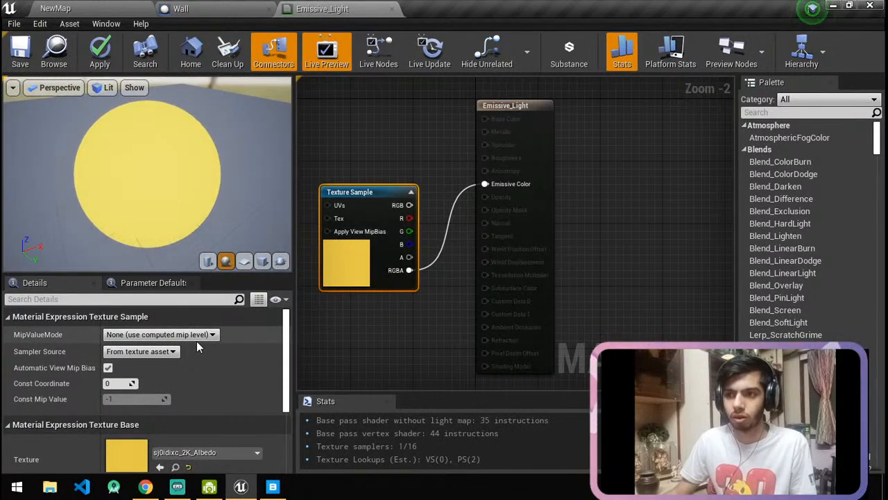
# Try the Surface material domain on Emissive_Light, look through its blend modes and restore the Light Function domain.
pyautogui.click(532, 199)
pyautogui.scroll(-3, 195, 381)
pyautogui.click(161, 383)
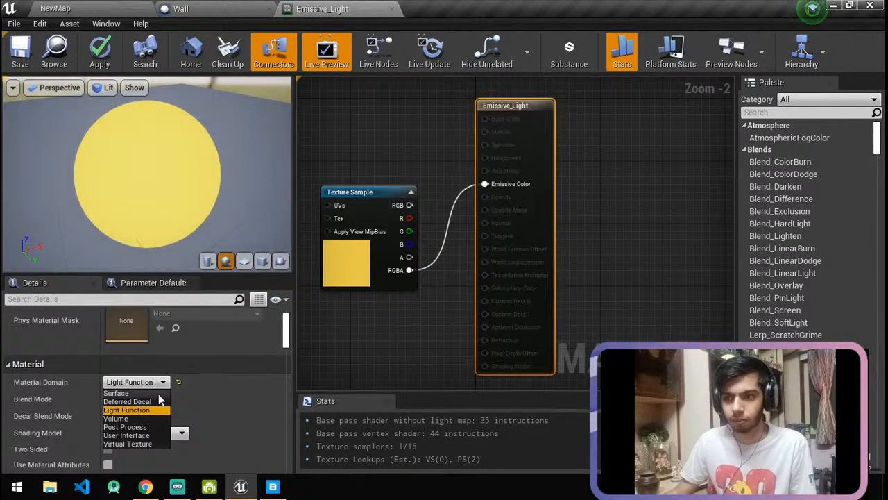
pyautogui.click(154, 393)
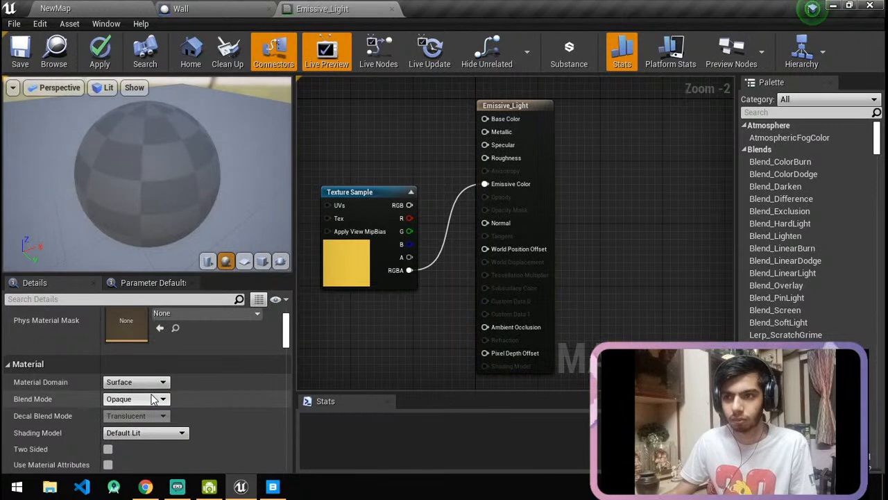
pyautogui.click(149, 399)
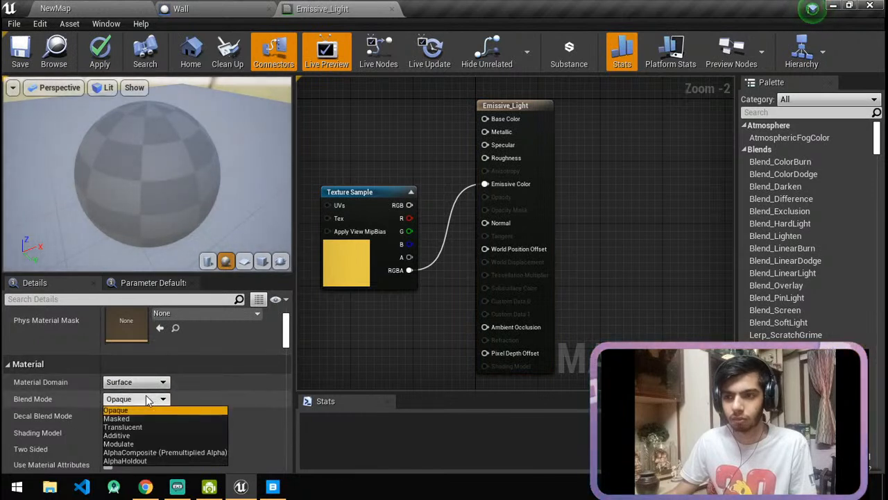
pyautogui.click(148, 399)
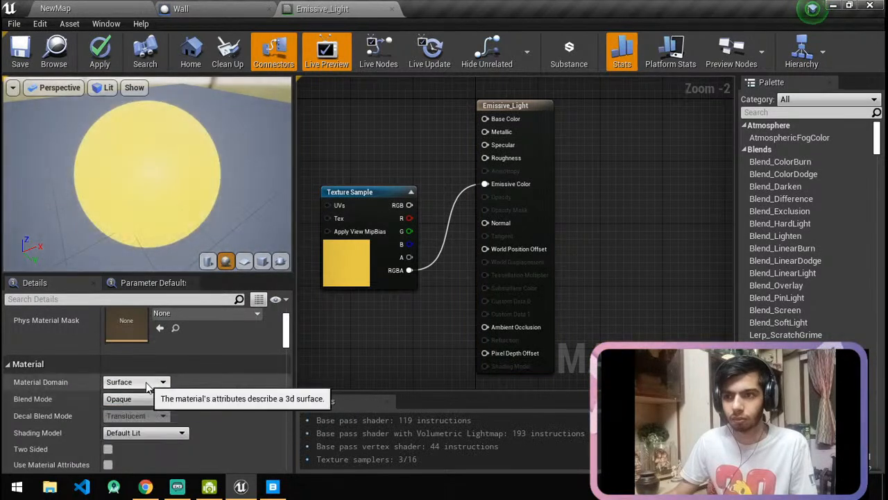
pyautogui.click(148, 382)
pyautogui.click(142, 410)
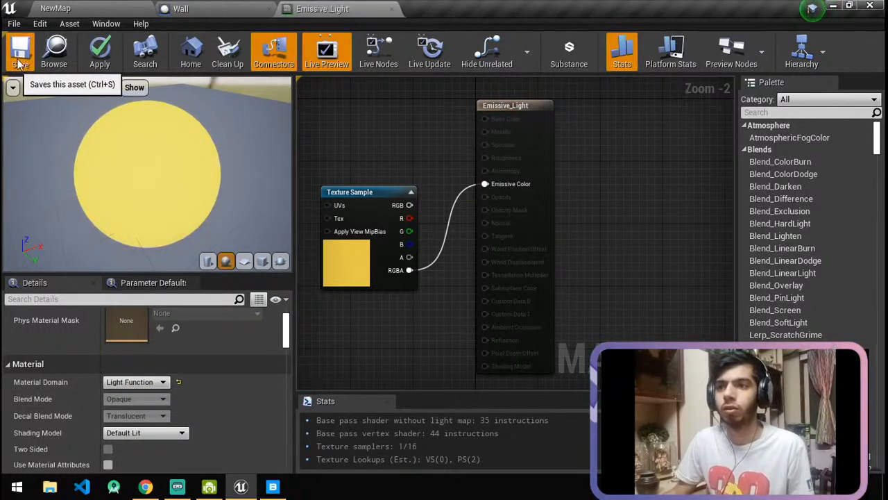
# Save the Emissive_Light material and return to the Wall blueprint.
pyautogui.hotkey('ctrl', 's')
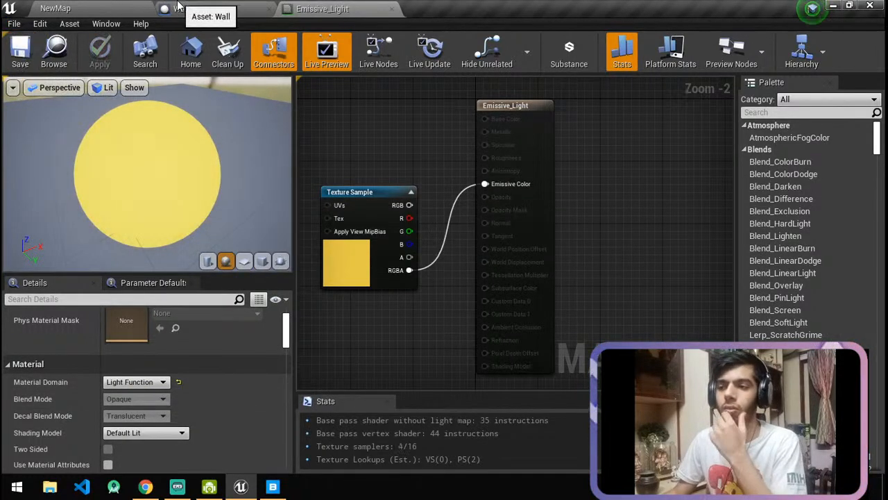
pyautogui.click(208, 9)
# Try moving and duplicating the upper slanted wall panel Root3, undoing both attempts.
pyautogui.click(371, 156)
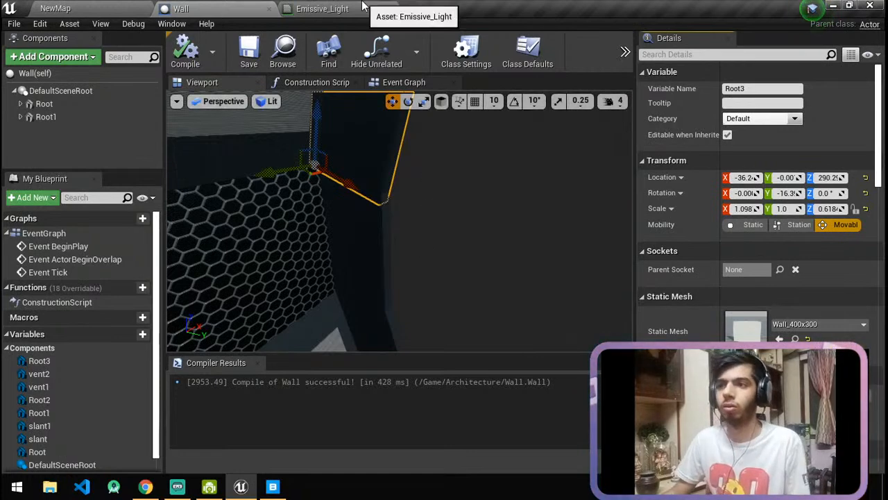
pyautogui.moveTo(391, 216); pyautogui.dragTo(371, 175, button='right')
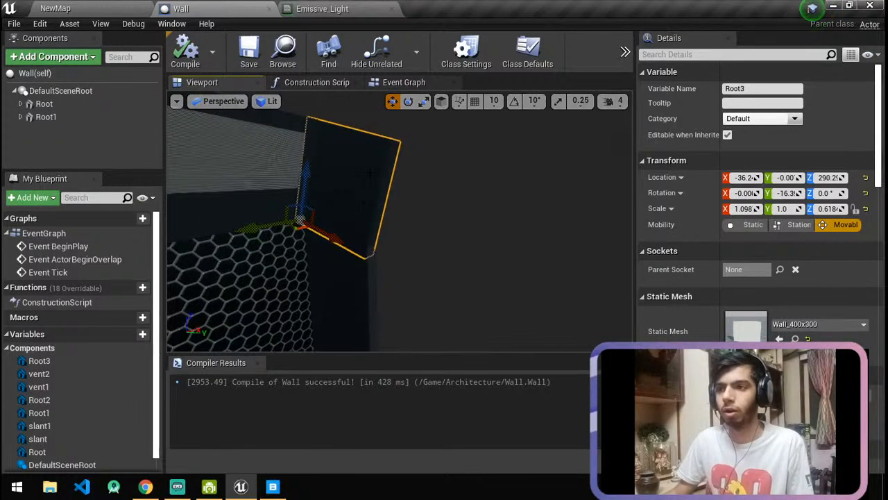
pyautogui.moveTo(331, 238); pyautogui.dragTo(414, 261)
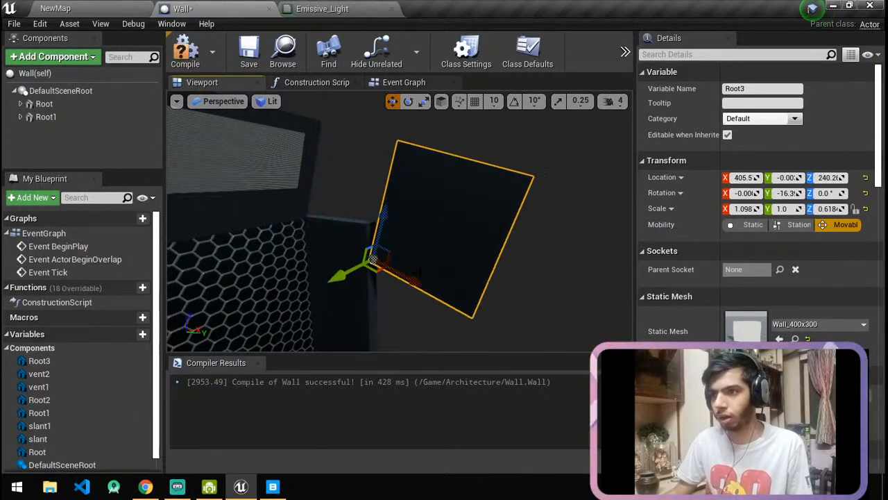
pyautogui.hotkey('ctrl', 'z')
pyautogui.hotkey('ctrl', 'w')
pyautogui.moveTo(371, 229); pyautogui.dragTo(348, 223, button='right')
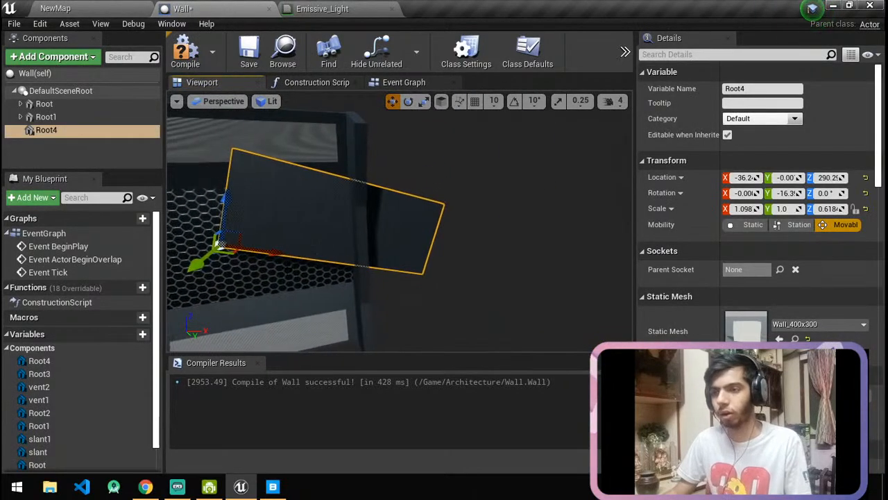
pyautogui.hotkey('ctrl', 'z')
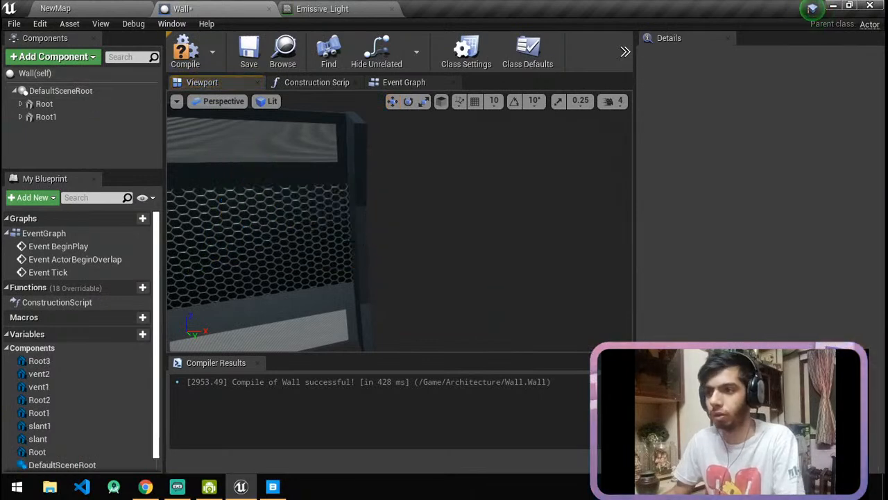
# Duplicate a wall piece as a thin vertical strip with X scale about 0.036 and move it to about Y 73.74 beside the hexagon vent.
pyautogui.moveTo(399, 262); pyautogui.dragTo(375, 284, button='right')
pyautogui.moveTo(345, 298); pyautogui.dragTo(399, 342)
pyautogui.press('e')
pyautogui.press('r')
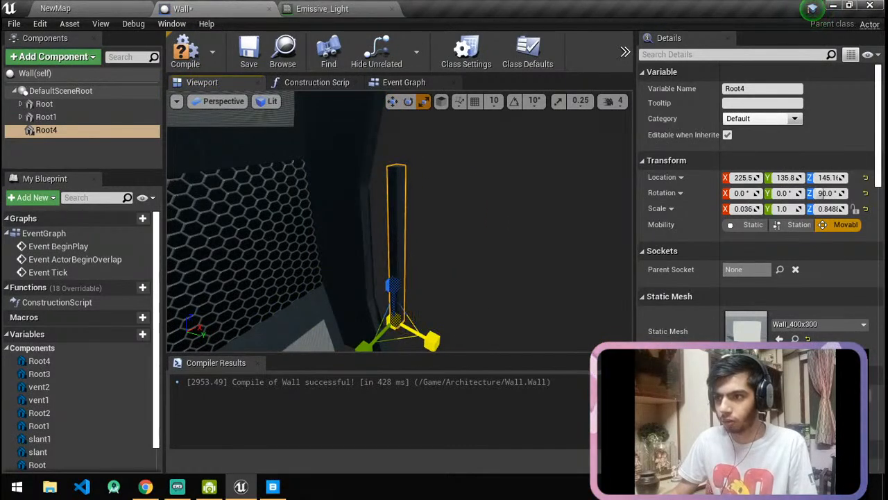
pyautogui.press('w')
pyautogui.moveTo(423, 336); pyautogui.dragTo(397, 331)
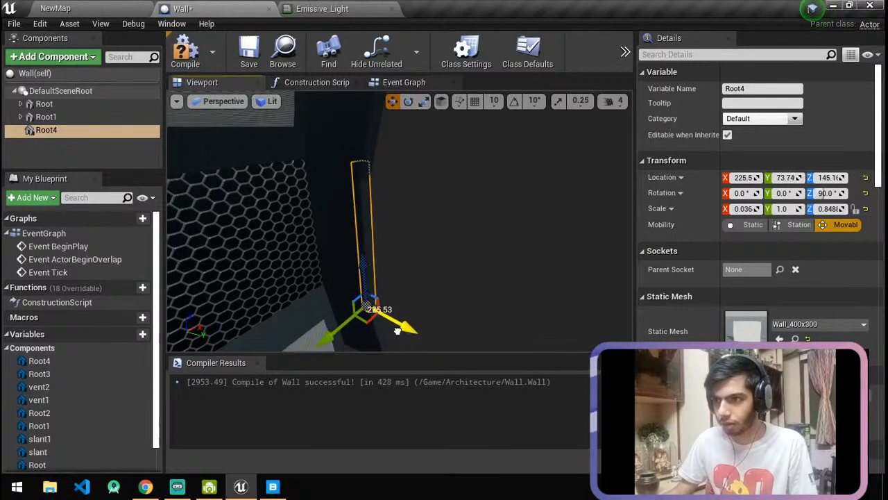
pyautogui.moveTo(410, 309); pyautogui.dragTo(422, 264, button='right')
pyautogui.click(32, 7)
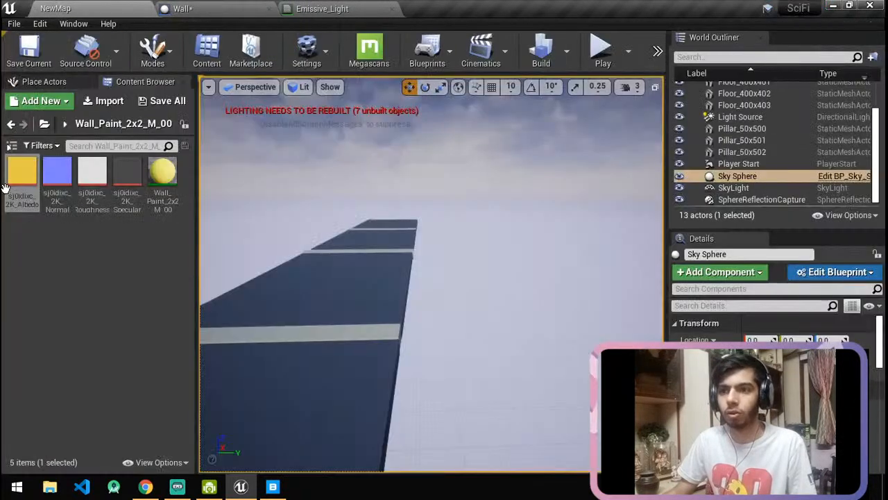
pyautogui.click(182, 8)
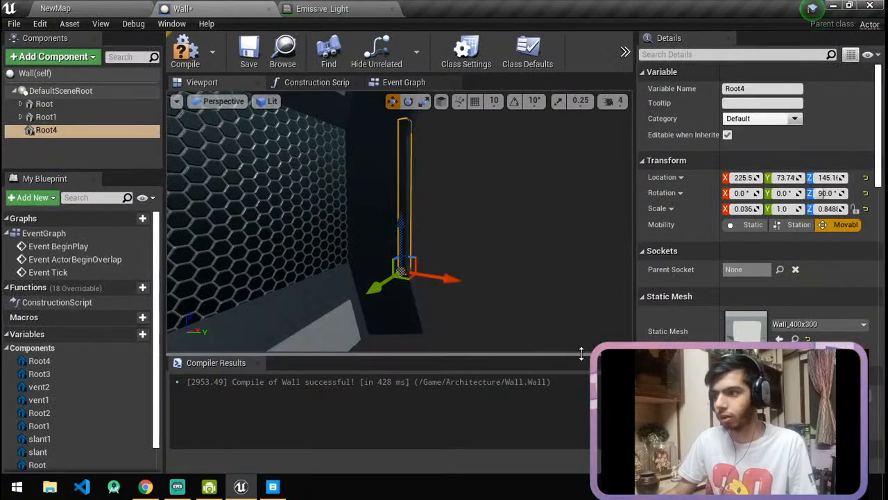
# Apply the Emissive_Light material from the Architecture folder to the thin vertical strip and save the Wall blueprint.
pyautogui.click(92, 6)
pyautogui.click(44, 125)
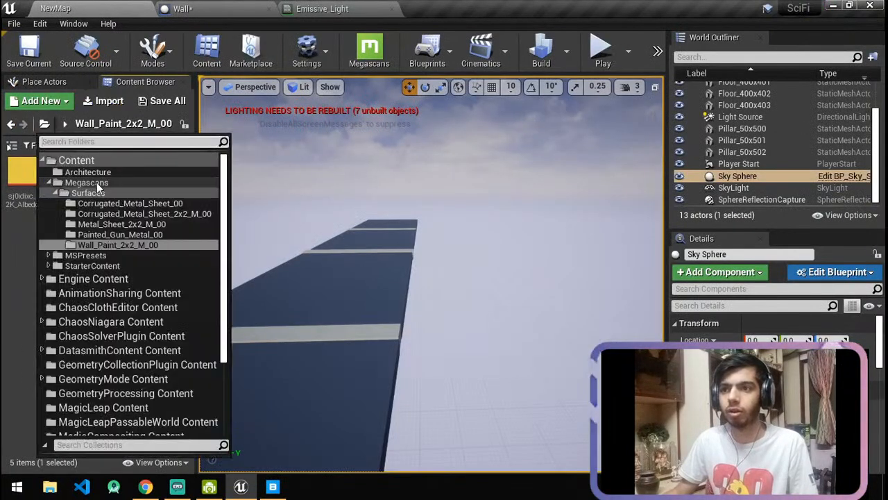
pyautogui.click(79, 171)
pyautogui.click(209, 8)
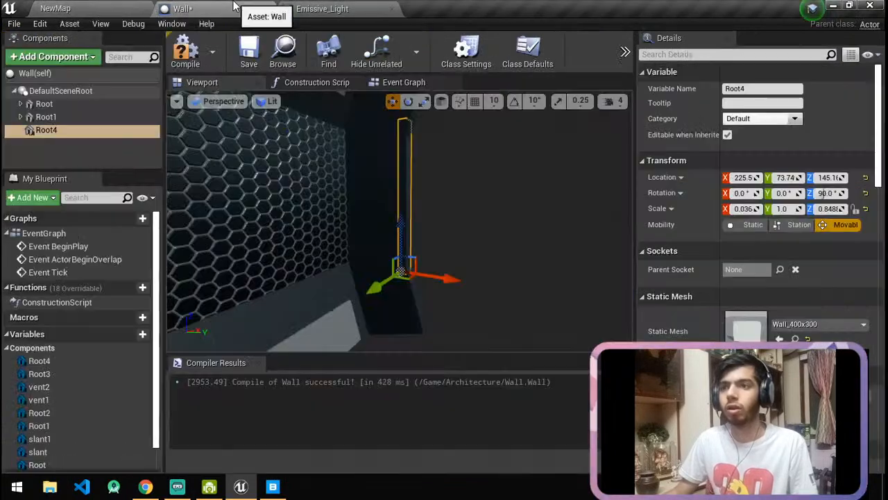
pyautogui.moveTo(492, 272); pyautogui.dragTo(562, 272, button='right')
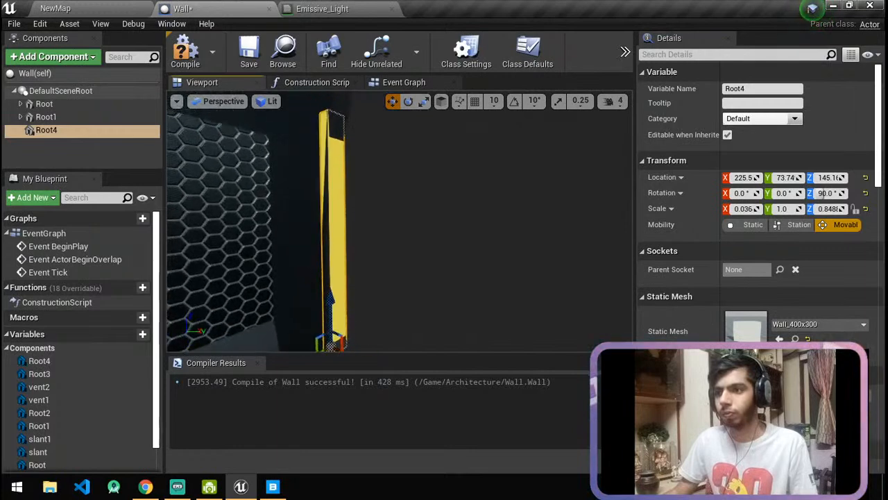
pyautogui.click(252, 54)
# Try raising the yellow strip to a Z location of about 302.89 and shortening it to a Z scale of about 0.597.
pyautogui.moveTo(416, 229); pyautogui.dragTo(361, 232, button='right')
pyautogui.moveTo(337, 302); pyautogui.dragTo(342, 197)
pyautogui.moveTo(321, 195); pyautogui.dragTo(341, 182, button='right')
pyautogui.press('e')
pyautogui.press('r')
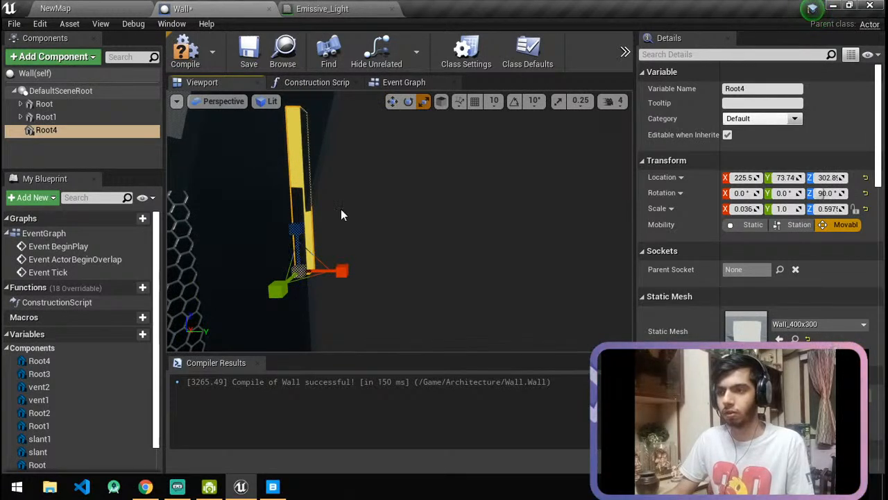
# Try a 19° X rotation on the raised yellow strip.
pyautogui.press('e')
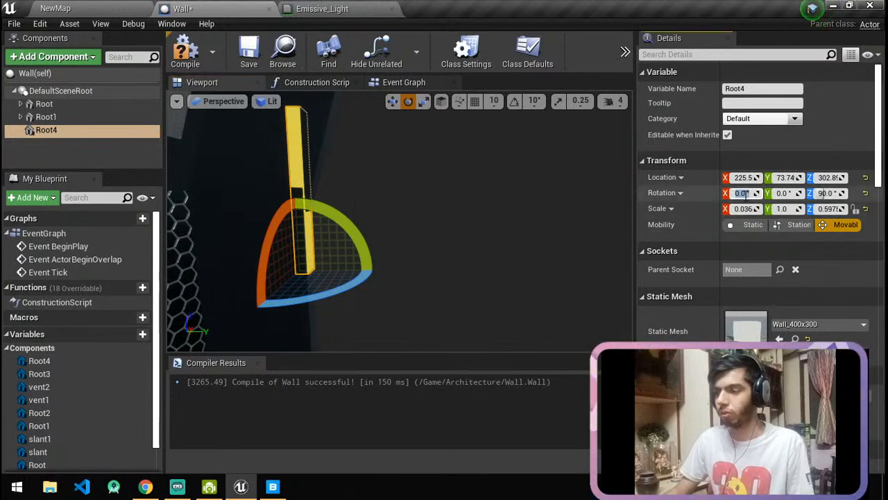
pyautogui.write('19')
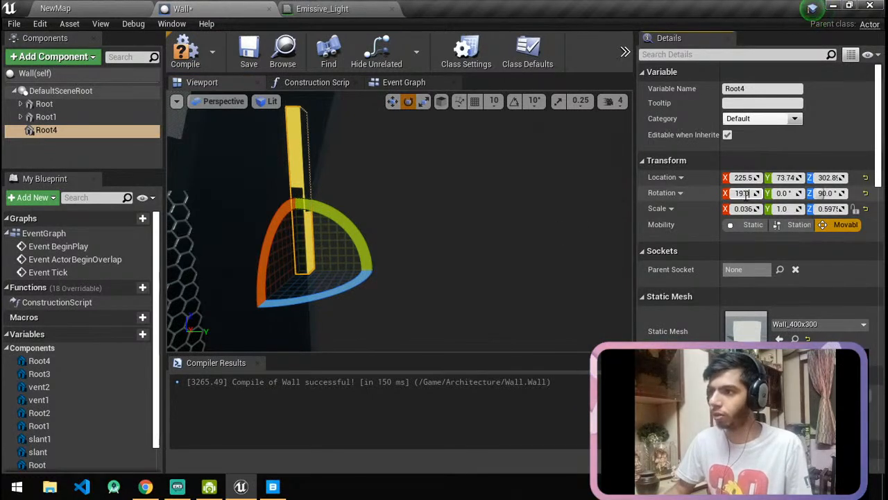
pyautogui.press('Return')
pyautogui.moveTo(321, 208); pyautogui.dragTo(349, 173)
pyautogui.click(349, 172)
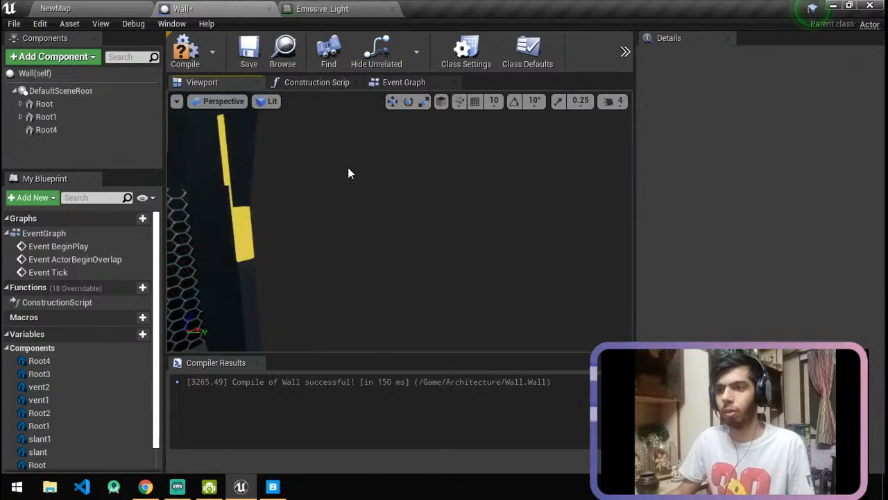
# Try tilting the raised strip to match the upper slanted panel with a Y rotation of -16.4°.
pyautogui.click(246, 165)
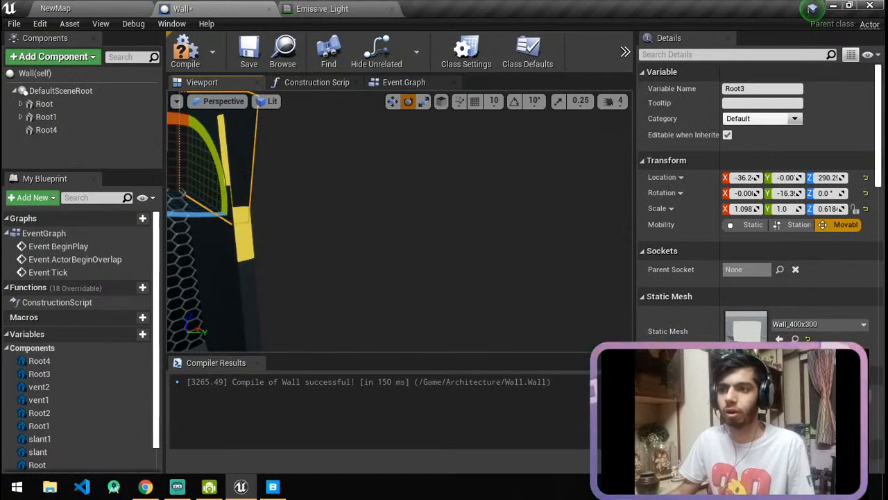
pyautogui.click(243, 229)
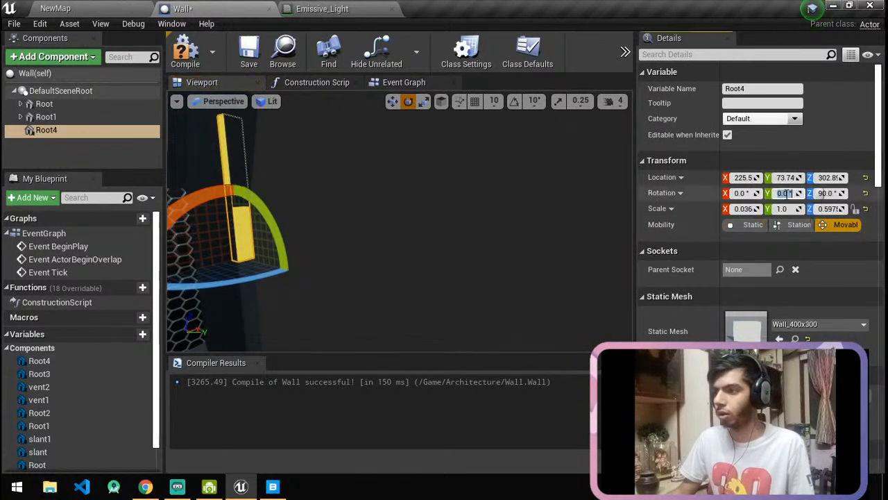
pyautogui.write('-16')
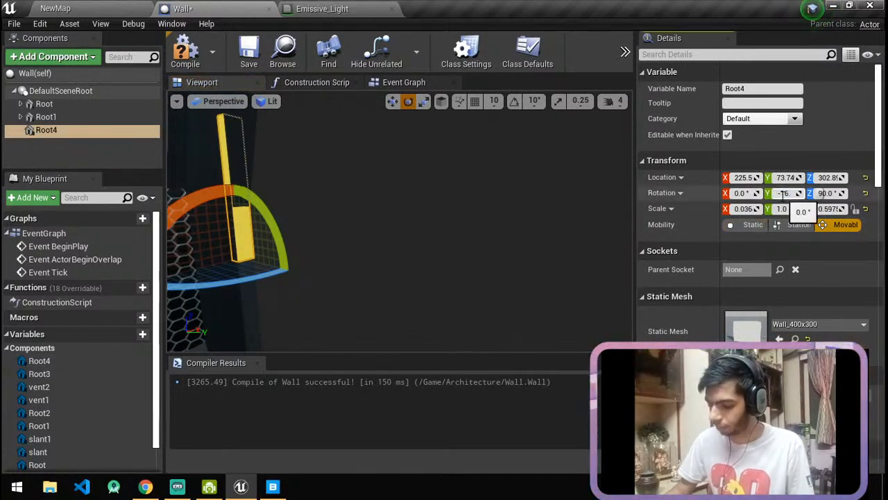
pyautogui.write('.4')
pyautogui.press('Return')
pyautogui.moveTo(415, 173)
pyautogui.mouseDown(button='right')
pyautogui.moveTo(458, 174)
pyautogui.moveTo(415, 173)
pyautogui.mouseUp(button='right')
pyautogui.moveTo(331, 229); pyautogui.dragTo(340, 222, button='right')
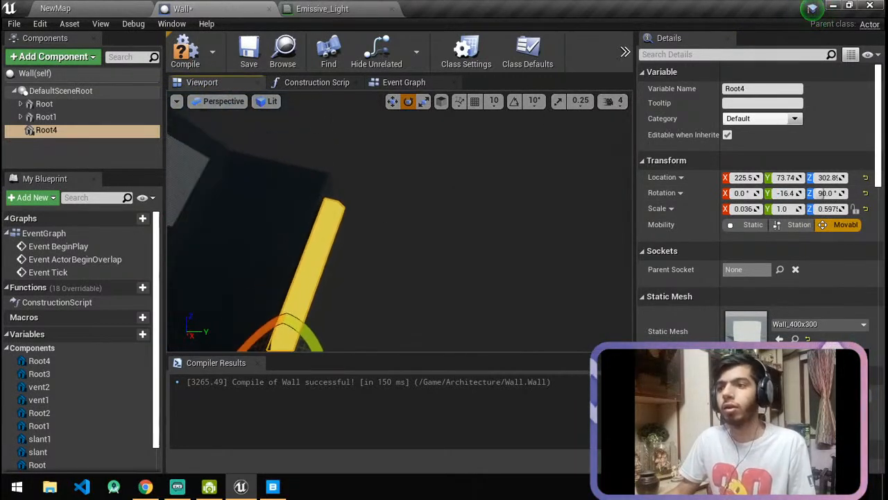
# Try moving the tilted strip upward, and undo the strip's moves, shortening and tilt.
pyautogui.press('w')
pyautogui.moveTo(289, 331); pyautogui.dragTo(278, 345, button='right')
pyautogui.moveTo(329, 268); pyautogui.dragTo(330, 226)
pyautogui.moveTo(439, 250)
pyautogui.mouseDown(button='right')
pyautogui.moveTo(423, 243)
pyautogui.moveTo(439, 249)
pyautogui.mouseUp(button='right')
pyautogui.hotkey('ctrl', 'z')
pyautogui.hotkey('ctrl', 'z')
pyautogui.hotkey('ctrl', 'z')
pyautogui.hotkey('ctrl', 'z')
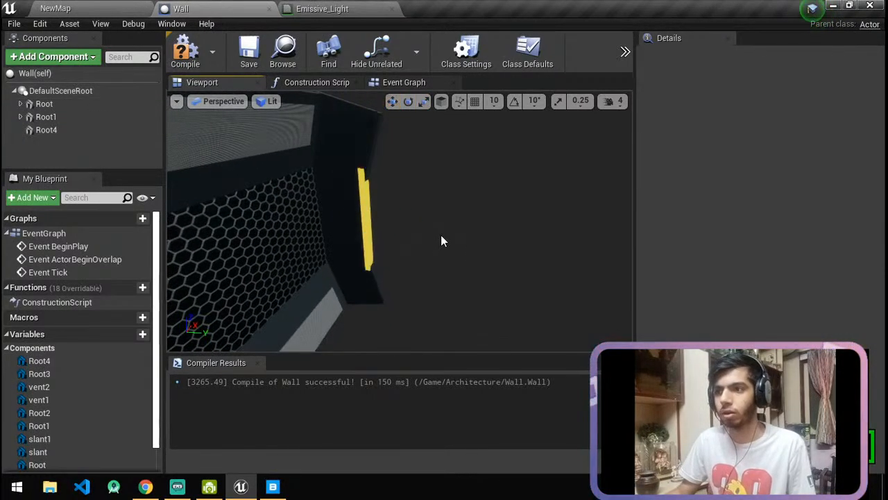
# Duplicate the vertical yellow strip, move the copy to Y about 179.9 and set its Y rotation to -16.4°.
pyautogui.click(362, 212)
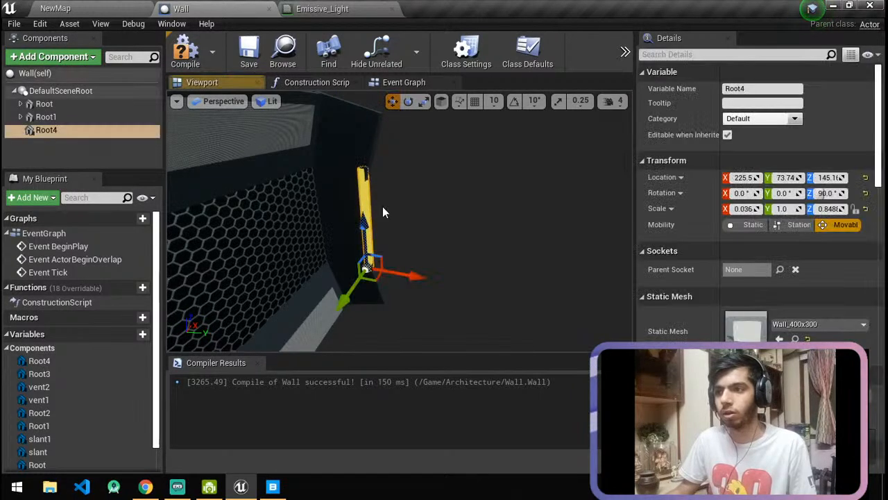
pyautogui.hotkey('ctrl', 'w')
pyautogui.moveTo(408, 275); pyautogui.dragTo(452, 279)
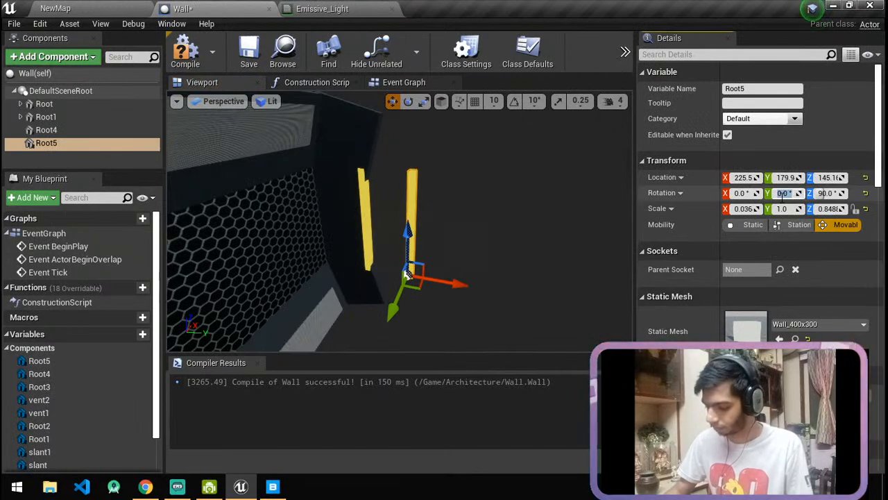
pyautogui.write('-16')
pyautogui.press('Return')
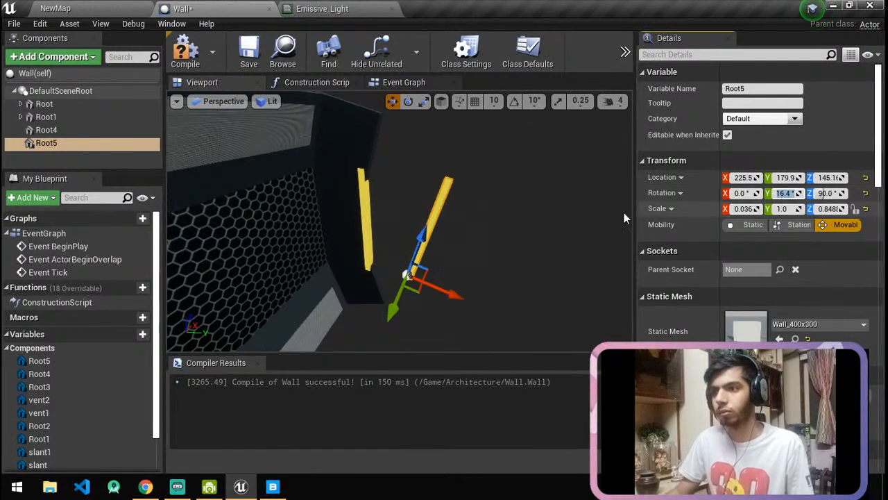
# Move the tilted strip against the wall's side edge, to about Y 42.68 and Z 260.2.
pyautogui.moveTo(417, 287); pyautogui.dragTo(363, 221)
pyautogui.moveTo(362, 221); pyautogui.dragTo(414, 207, button='right')
pyautogui.hotkey('ctrl', 'z')
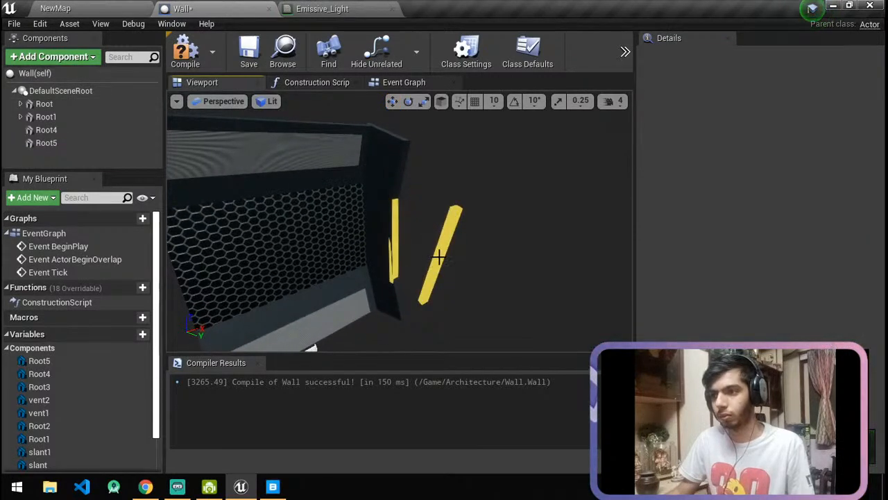
pyautogui.click(438, 258)
pyautogui.moveTo(455, 343); pyautogui.dragTo(413, 223)
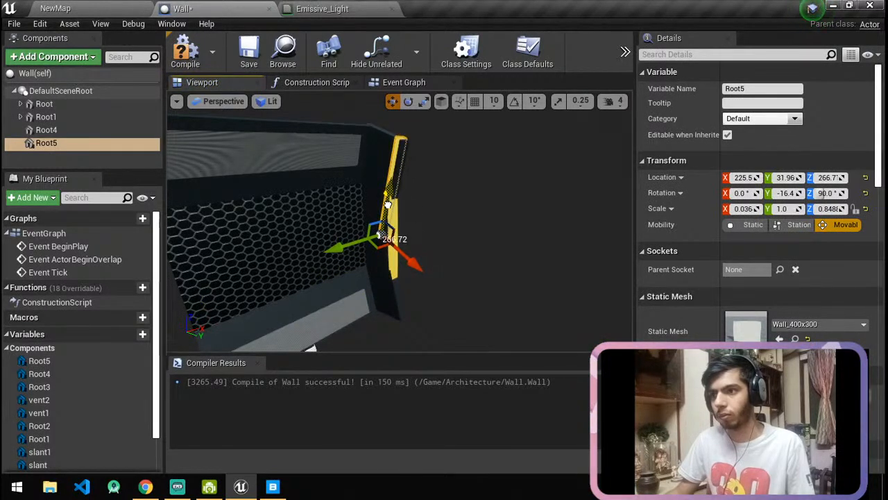
pyautogui.moveTo(411, 247); pyautogui.dragTo(419, 268)
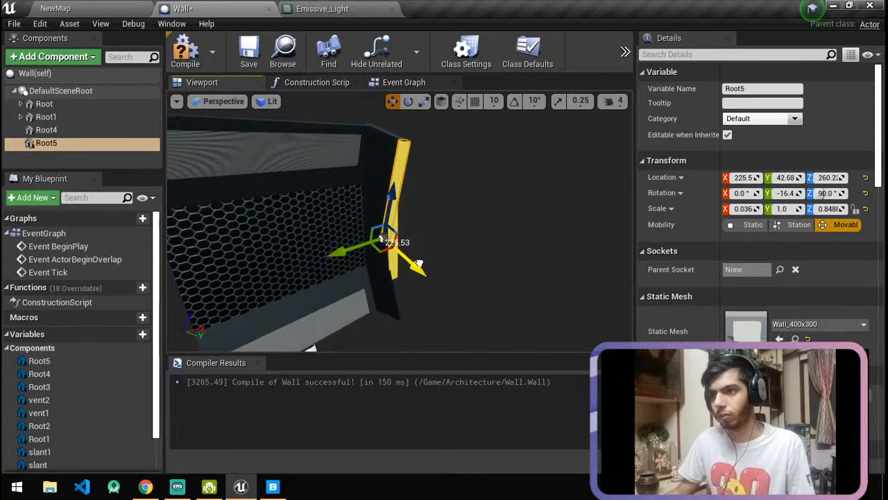
# Shorten the tilted strip to a Z scale of about 0.467 and fit it along the upper slanted edge at about Y 75.22, Z 370.7.
pyautogui.scroll(3, 383, 238)
pyautogui.press('e')
pyautogui.press('r')
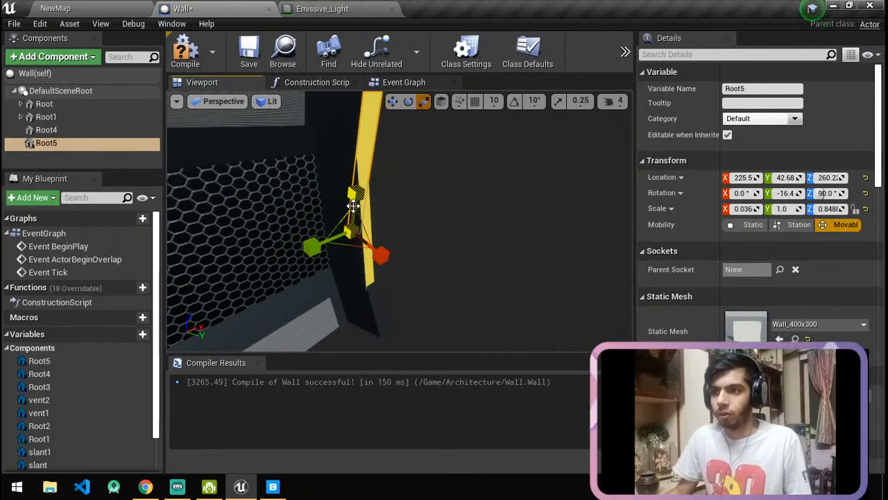
pyautogui.moveTo(829, 209); pyautogui.dragTo(809, 208)
pyautogui.moveTo(355, 195); pyautogui.dragTo(375, 186)
pyautogui.press('w')
pyautogui.press('e')
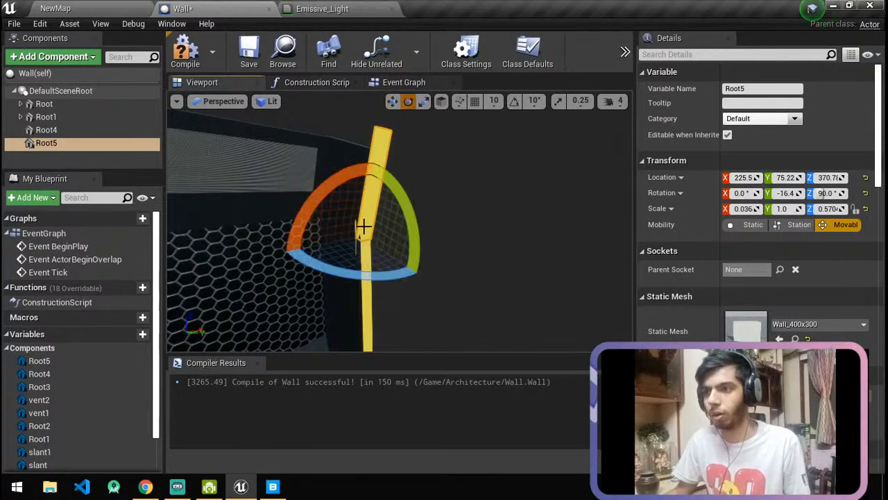
pyautogui.press('r')
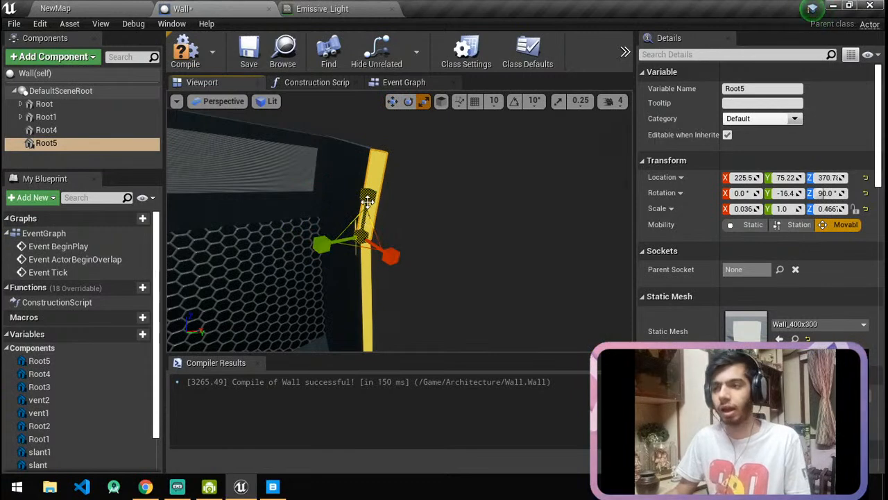
pyautogui.press('w')
pyautogui.moveTo(364, 204); pyautogui.dragTo(368, 229)
pyautogui.hotkey('ctrl', 'z')
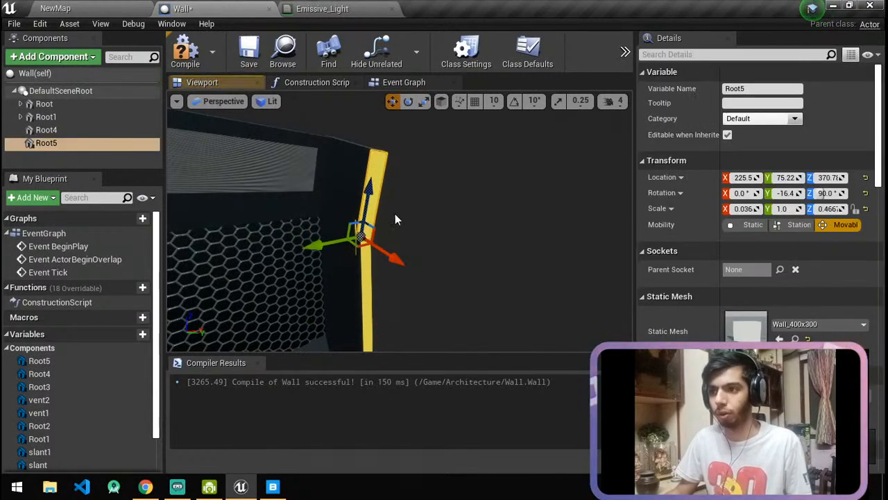
# Duplicate the upper tilted strip, lower the copy to Z about 80.46 and set its Y rotation to 16.4°.
pyautogui.hotkey('ctrl', 'w')
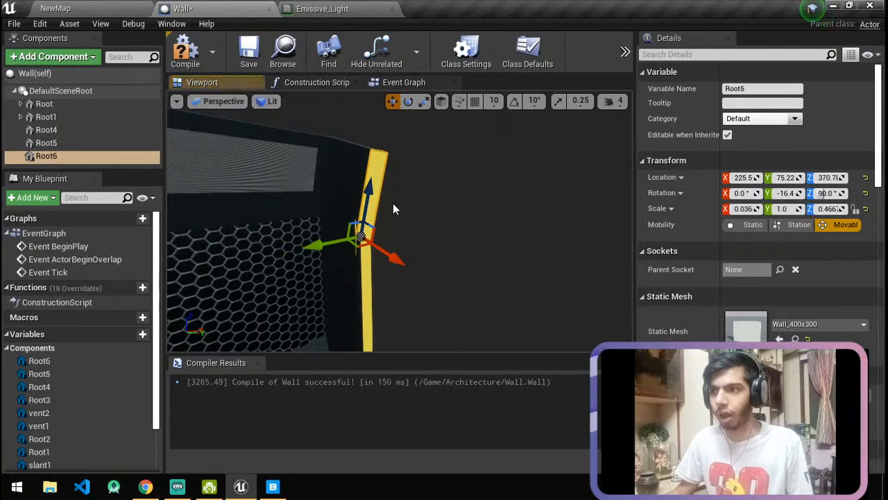
pyautogui.moveTo(366, 198); pyautogui.dragTo(352, 267)
pyautogui.moveTo(335, 334); pyautogui.dragTo(347, 291, button='right')
pyautogui.click(787, 193)
pyautogui.press('Home')
pyautogui.write('-')
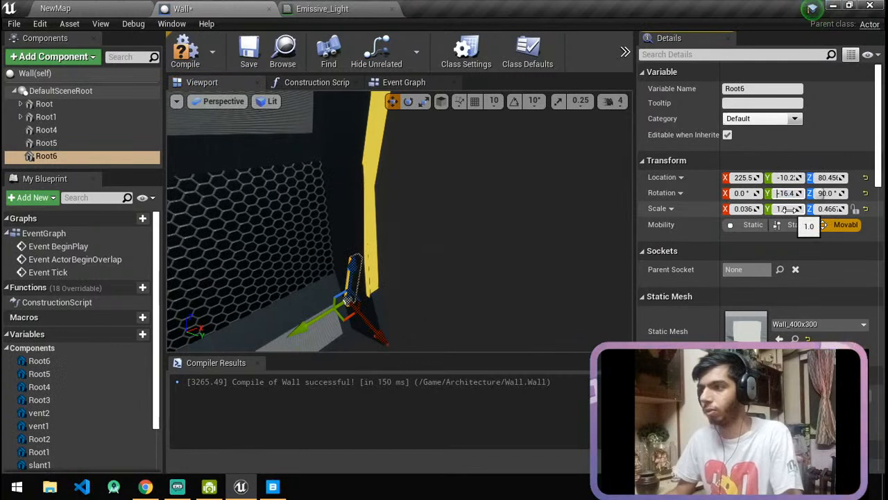
pyautogui.press('Return')
# Fit the lower tilted strip along the lower slanted edge at about Y 118.7, Z 61.37.
pyautogui.keyDown('shift'); pyautogui.moveTo(378, 317); pyautogui.dragTo(402, 326); pyautogui.keyUp('shift')
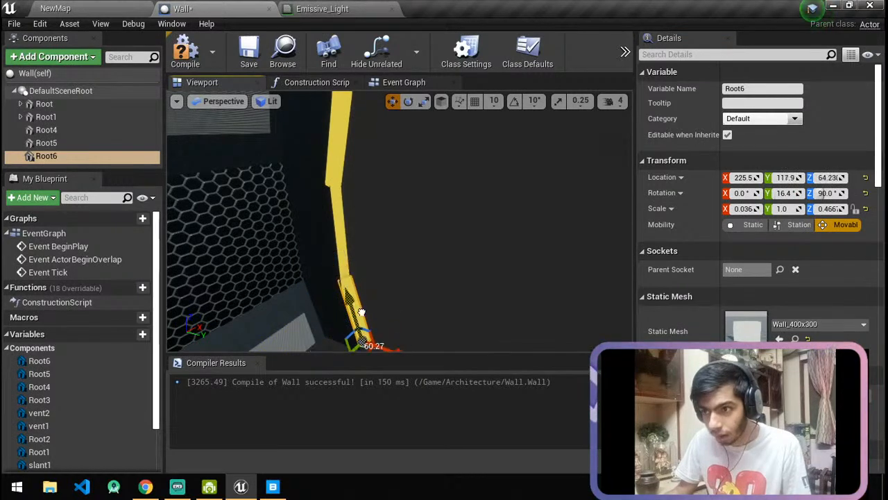
pyautogui.moveTo(399, 222); pyautogui.dragTo(323, 217, button='right')
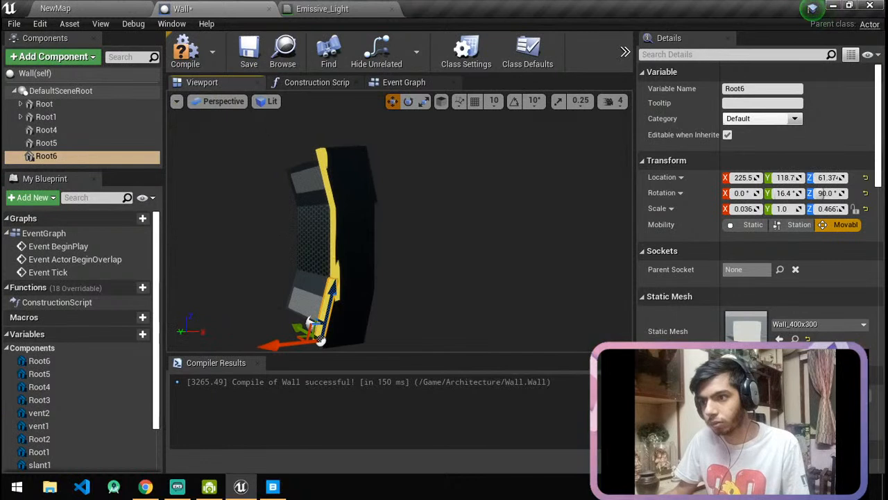
pyautogui.moveTo(338, 296); pyautogui.dragTo(309, 297, button='right')
# Parent the three yellow strips Root4, Root5 and Root6 to Root1 in the component hierarchy.
pyautogui.moveTo(66, 131); pyautogui.dragTo(67, 117)
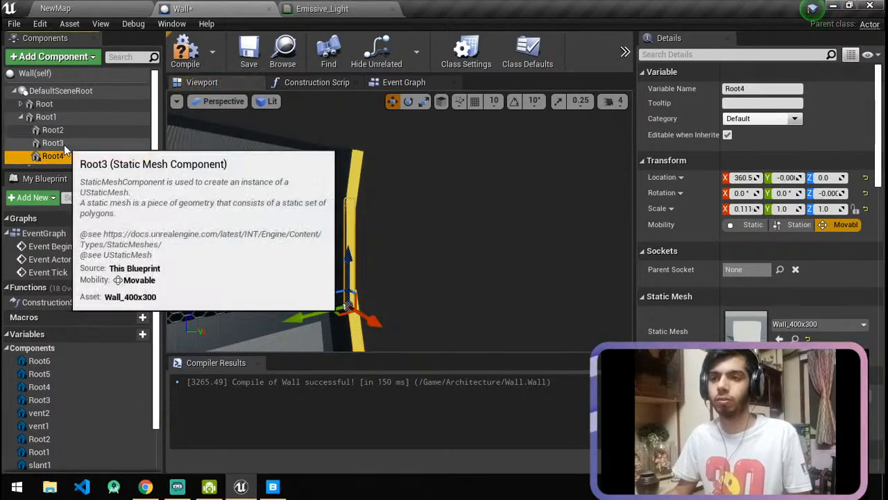
pyautogui.moveTo(70, 148); pyautogui.dragTo(67, 93)
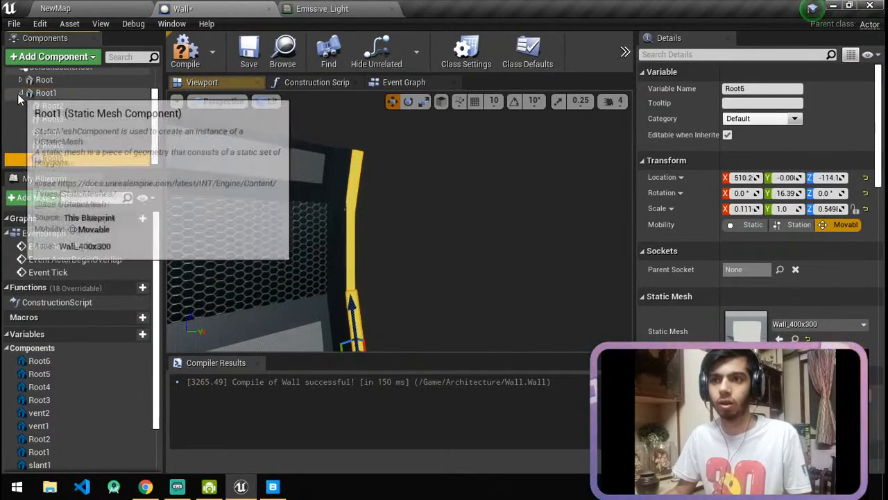
pyautogui.scroll(-2, 422, 299)
# Nudge the lower tilted strip slightly along its X axis to line it up with the middle strip.
pyautogui.moveTo(422, 298); pyautogui.dragTo(391, 308, button='right')
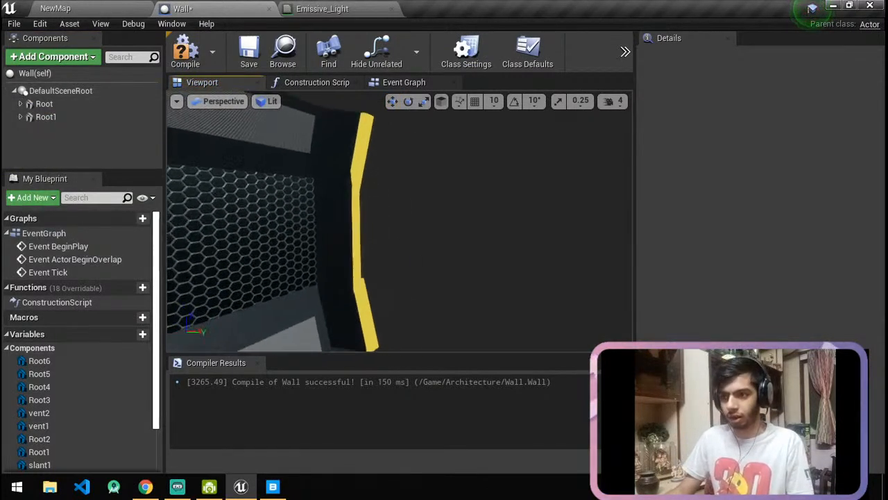
pyautogui.click(358, 305)
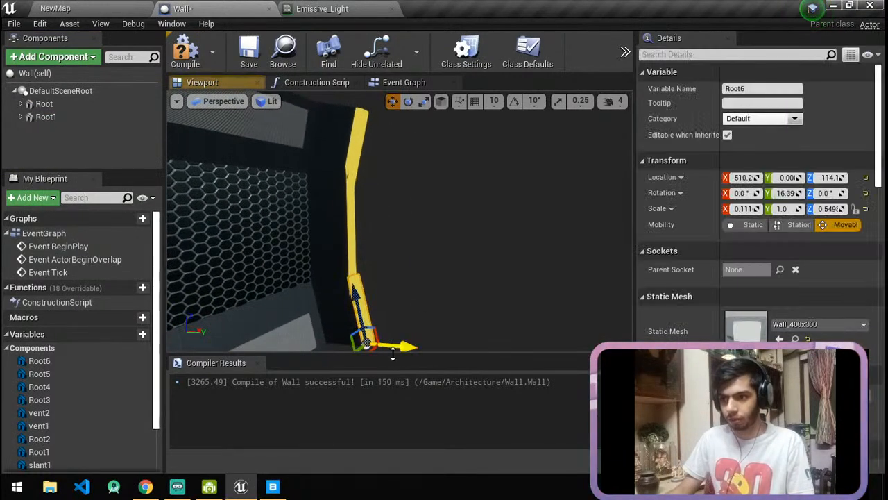
pyautogui.moveTo(406, 346); pyautogui.dragTo(397, 349)
pyautogui.moveTo(399, 348); pyautogui.dragTo(371, 337, button='right')
# Add a Rect Light component to the upper tilted strip Root5.
pyautogui.click(54, 116)
pyautogui.click(355, 181)
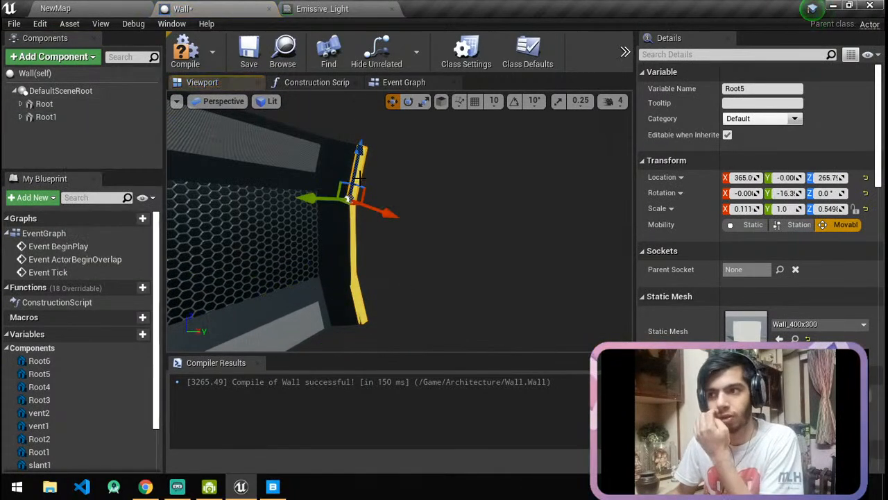
pyautogui.click(52, 56)
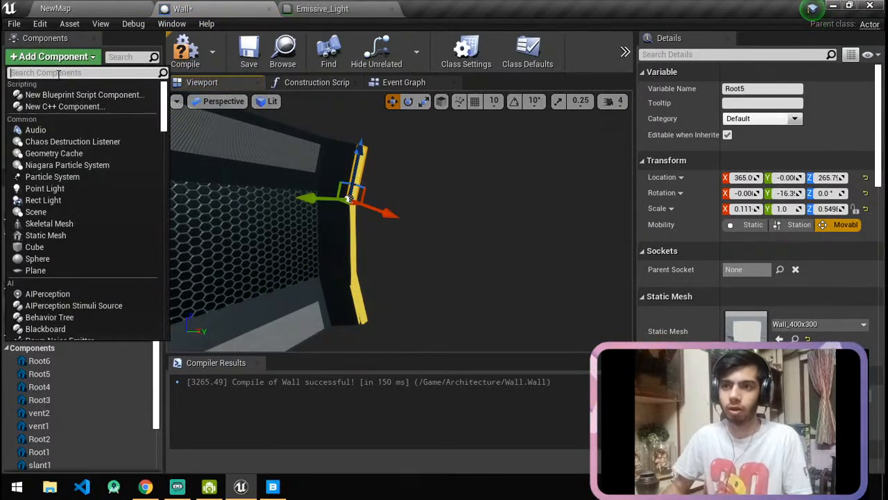
pyautogui.write('rect')
pyautogui.click(83, 107)
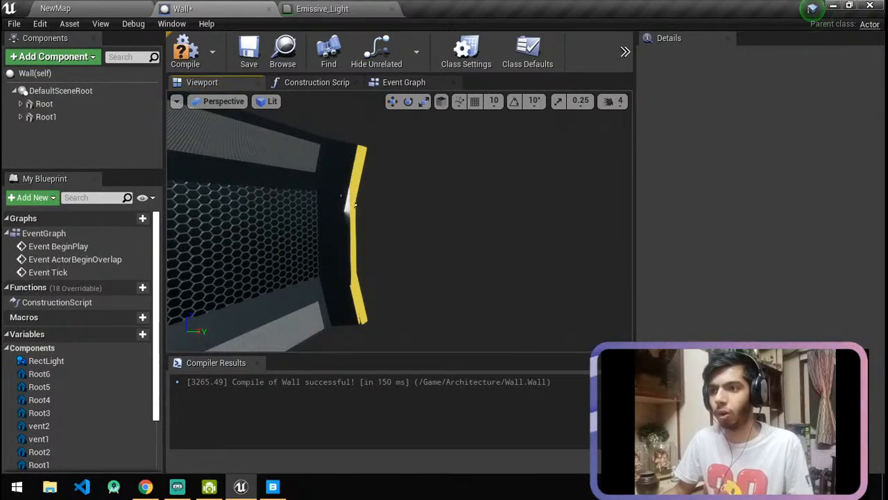
# Move the rect light under Root5 onto the upper tilted strip, at about X 668.9, Y -3.4, Z 185.
pyautogui.click(348, 204)
pyautogui.click(60, 118)
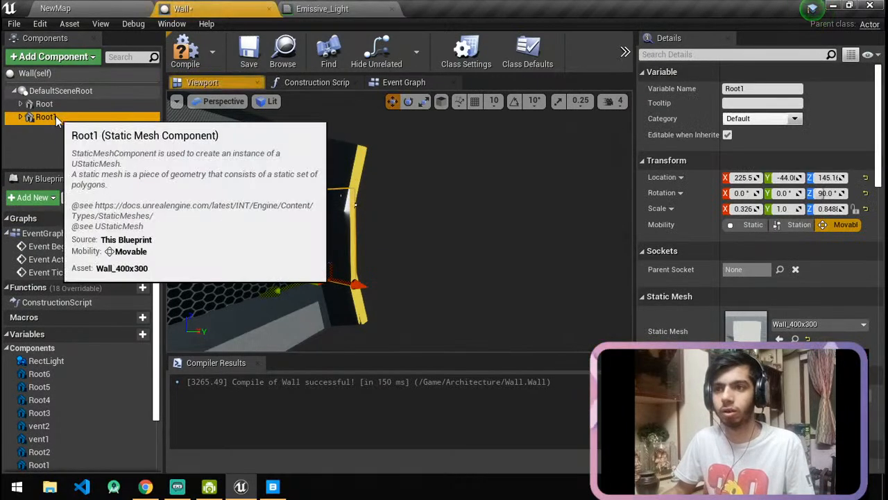
pyautogui.click(20, 117)
pyautogui.scroll(-1, 66, 127)
pyautogui.click(48, 145)
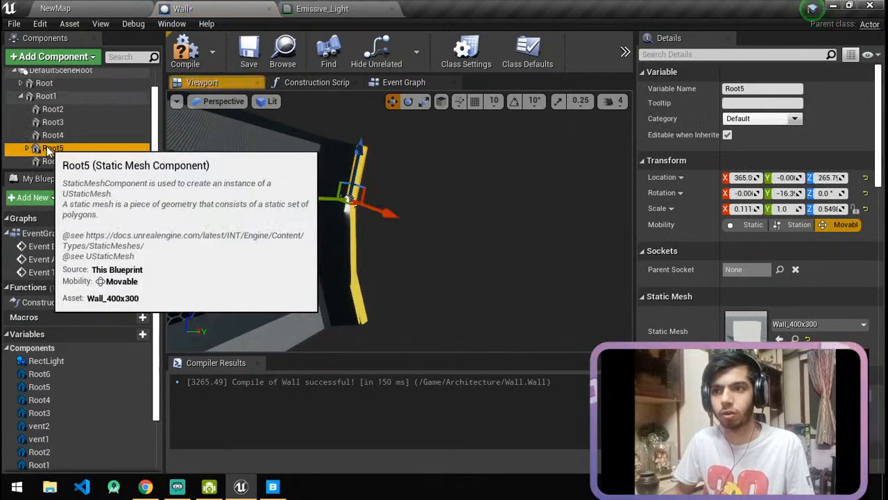
pyautogui.click(27, 145)
pyautogui.scroll(-1, 58, 148)
pyautogui.click(60, 145)
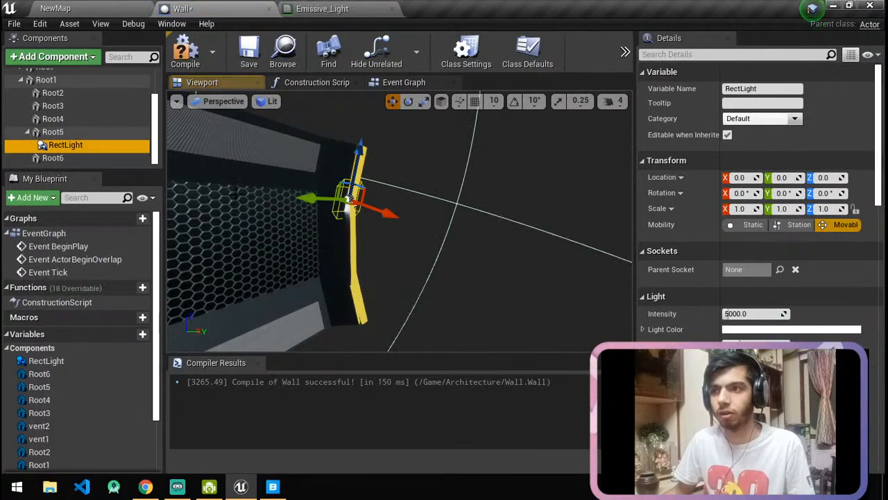
pyautogui.moveTo(349, 173); pyautogui.dragTo(392, 202)
pyautogui.keyDown('alt'); pyautogui.moveTo(392, 203); pyautogui.dragTo(349, 182); pyautogui.keyUp('alt')
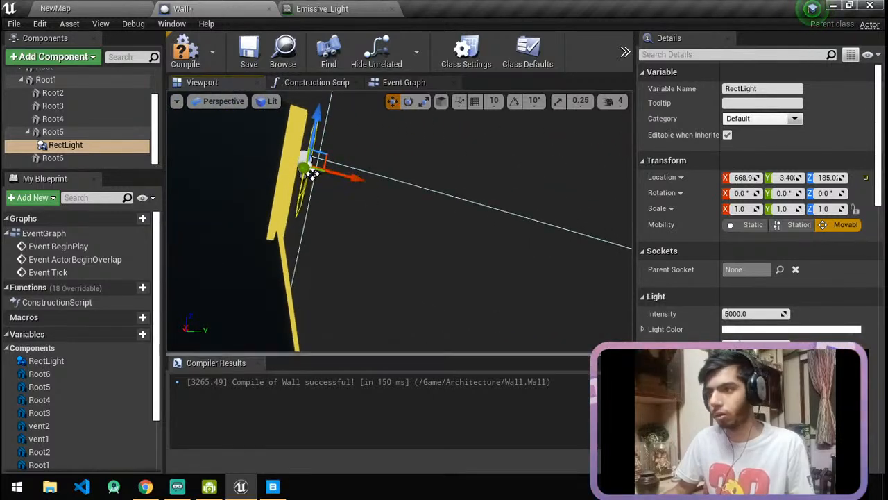
# Set the upper rect light's colour to yellow, about R 1.0, G 0.75, B 0.04, and compile the blueprint.
pyautogui.click(762, 330)
pyautogui.click(566, 261)
pyautogui.moveTo(566, 261); pyautogui.dragTo(599, 276)
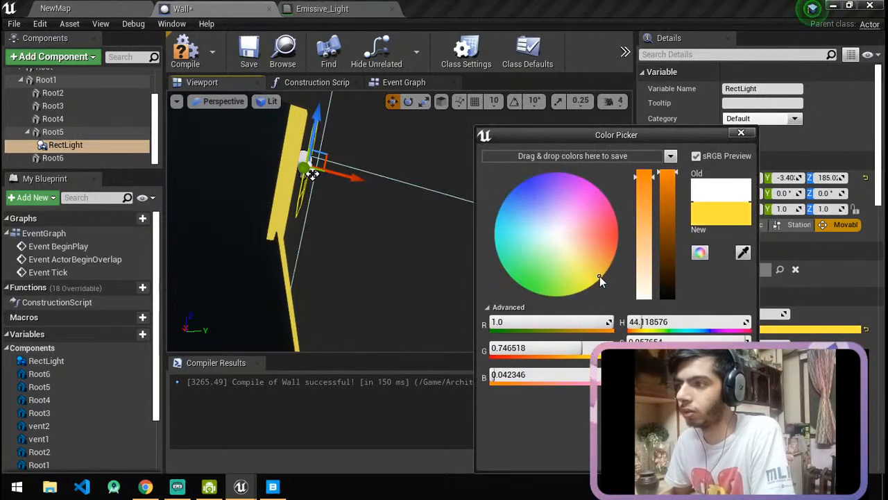
pyautogui.click(668, 458)
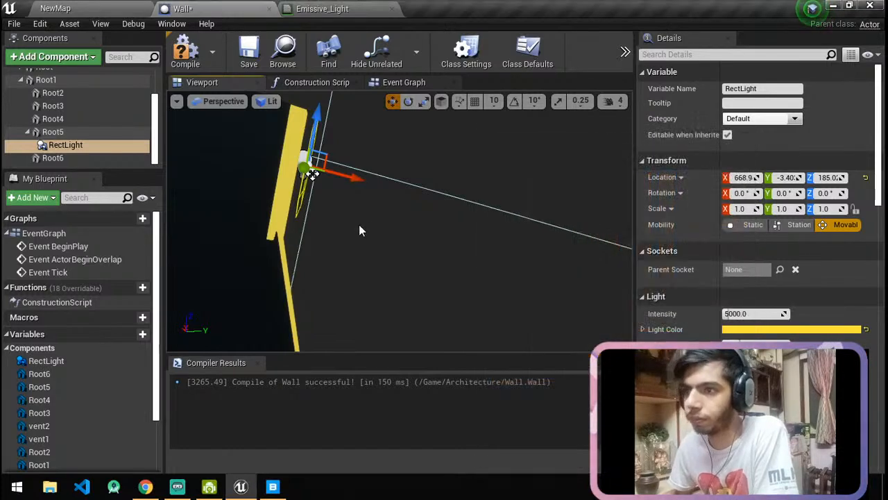
pyautogui.click(184, 65)
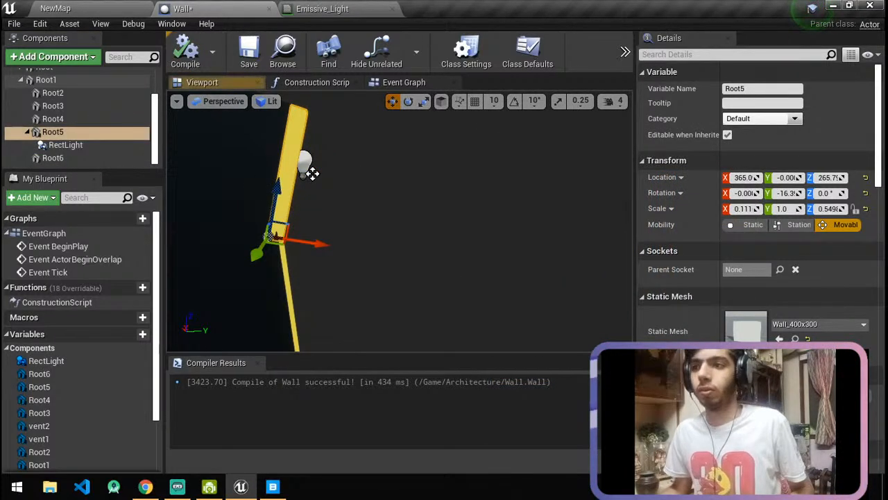
# Try to move the upper rect light in front of the wall and rotate it to about 190° around Y, and undo it.
pyautogui.click(312, 174)
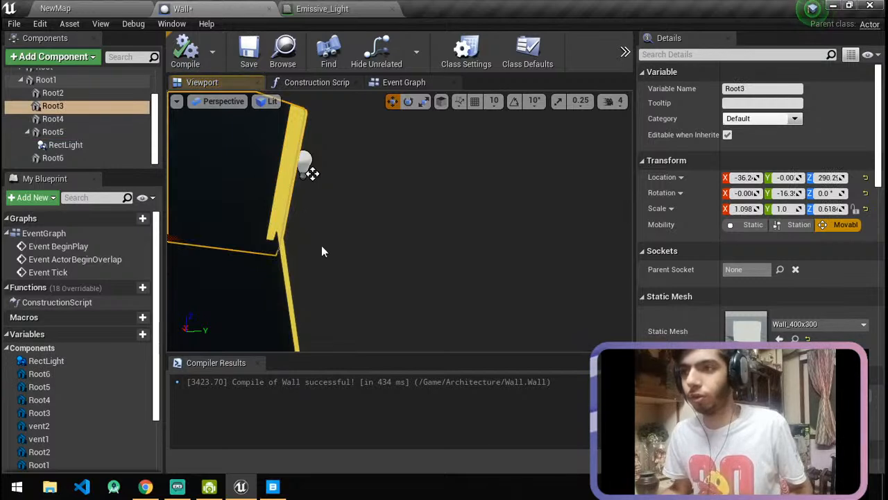
pyautogui.moveTo(307, 173); pyautogui.dragTo(273, 198)
pyautogui.click(275, 200)
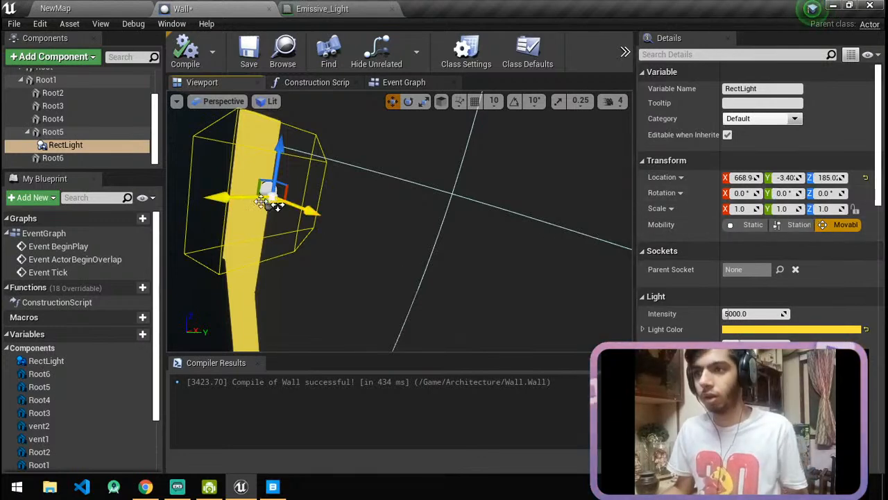
pyautogui.moveTo(276, 205); pyautogui.dragTo(510, 221)
pyautogui.moveTo(510, 221); pyautogui.dragTo(486, 231, button='right')
pyautogui.moveTo(486, 231); pyautogui.dragTo(380, 208)
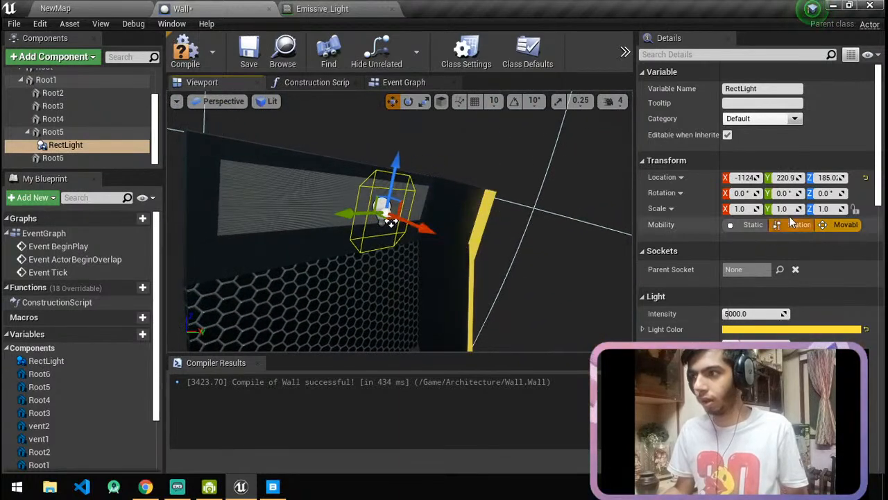
pyautogui.moveTo(796, 193)
pyautogui.mouseDown()
pyautogui.moveTo(809, 193)
pyautogui.moveTo(792, 194)
pyautogui.mouseUp()
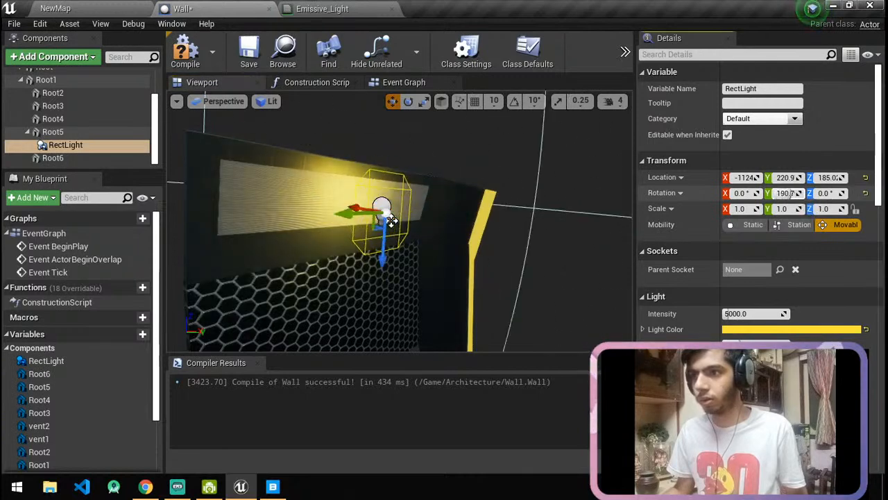
pyautogui.hotkey('ctrl', 'z')
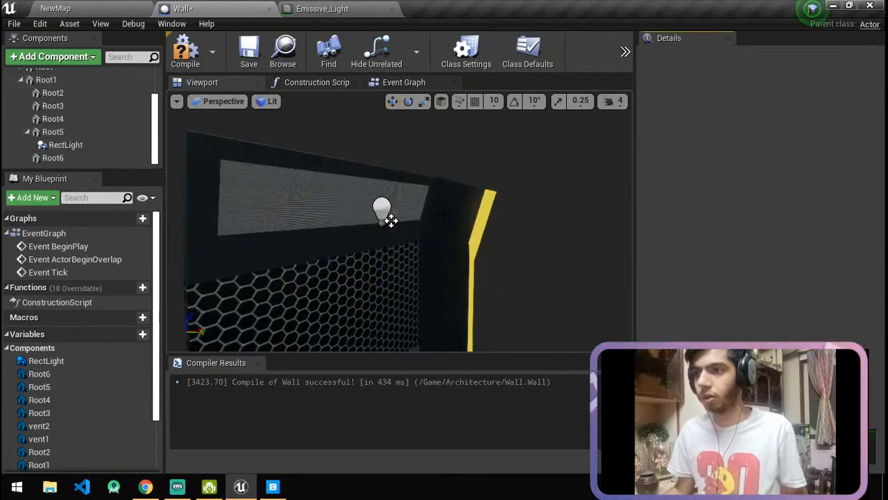
pyautogui.click(390, 217)
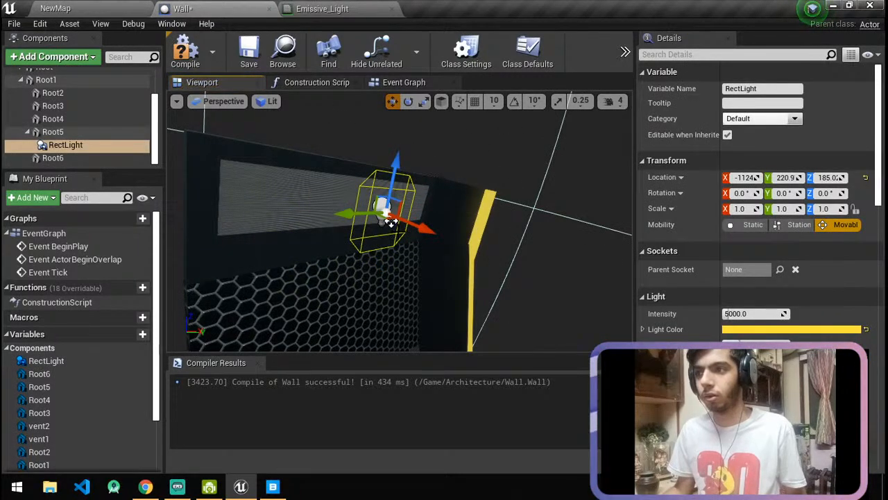
pyautogui.hotkey('ctrl', 'z')
# Try a duplicate of the upper rect light and delete the copy.
pyautogui.click(483, 222)
pyautogui.moveTo(527, 236); pyautogui.dragTo(507, 179, button='right')
pyautogui.hotkey('ctrl', 'w')
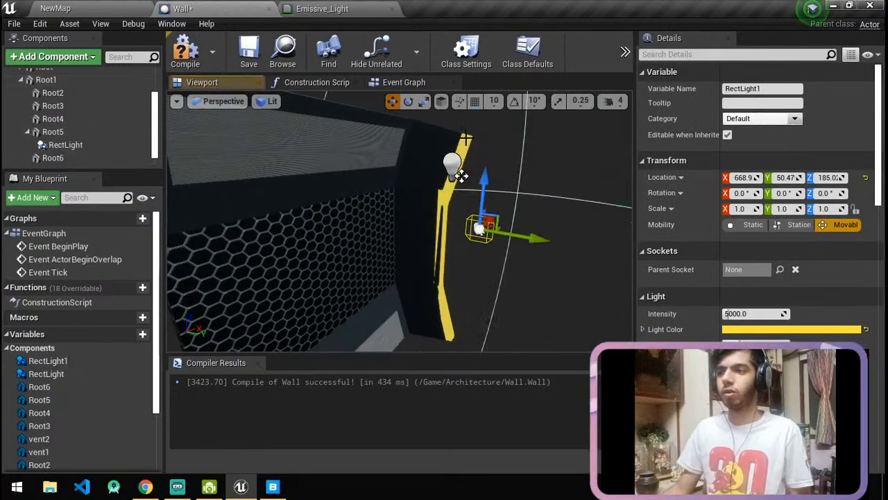
pyautogui.press('Delete')
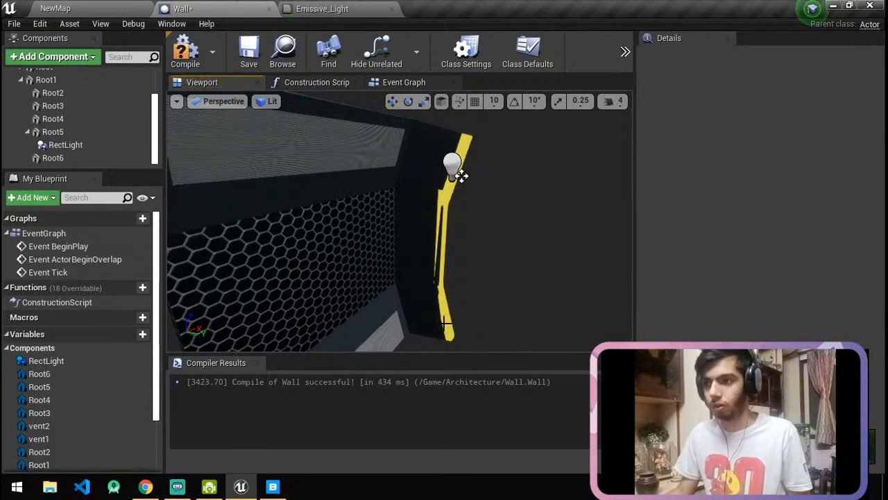
# Add a Rect Light component to the lower strip Root6 and move it onto the strip at about X 908.4, Z 165.6.
pyautogui.click(53, 157)
pyautogui.click(54, 57)
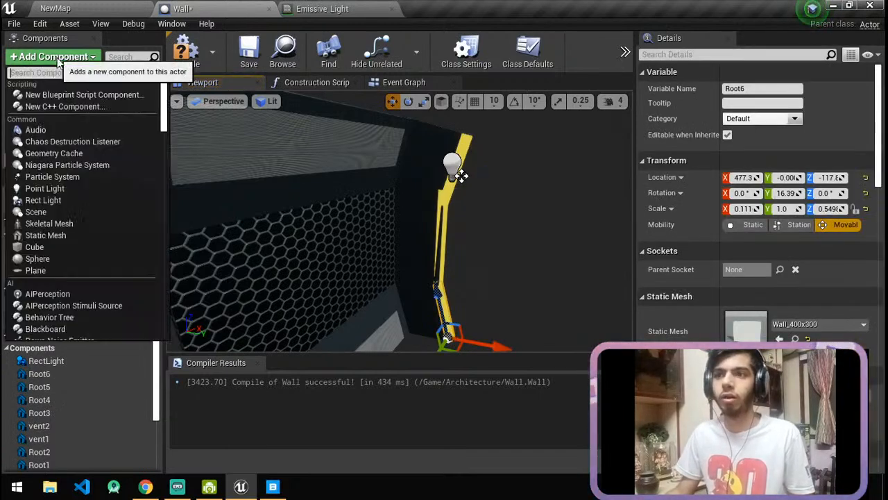
pyautogui.write('rec')
pyautogui.click(59, 105)
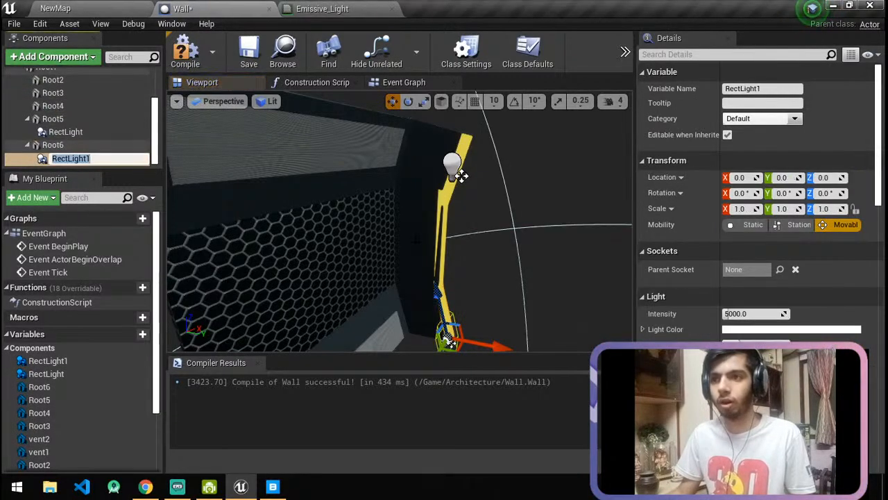
pyautogui.moveTo(460, 175); pyautogui.dragTo(426, 191, button='right')
pyautogui.moveTo(501, 310); pyautogui.dragTo(524, 323)
pyautogui.moveTo(484, 266); pyautogui.dragTo(481, 232)
# Nudge the upper rect light along its Y axis to about -2.02 to centre it on the strip.
pyautogui.moveTo(512, 171); pyautogui.dragTo(501, 125, button='right')
pyautogui.click(398, 263)
pyautogui.moveTo(398, 262); pyautogui.dragTo(408, 295, button='right')
pyautogui.moveTo(290, 276); pyautogui.dragTo(322, 277)
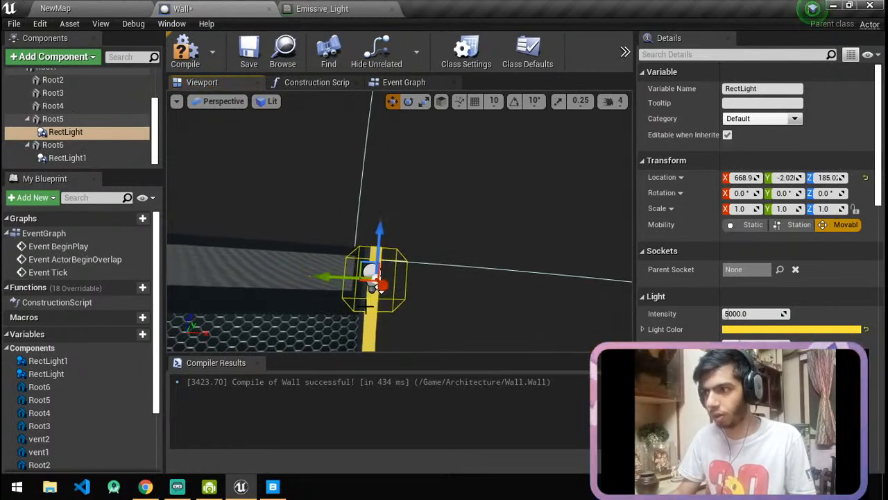
# Give the lower rect light the same yellow light colour as the upper one.
pyautogui.click(789, 329)
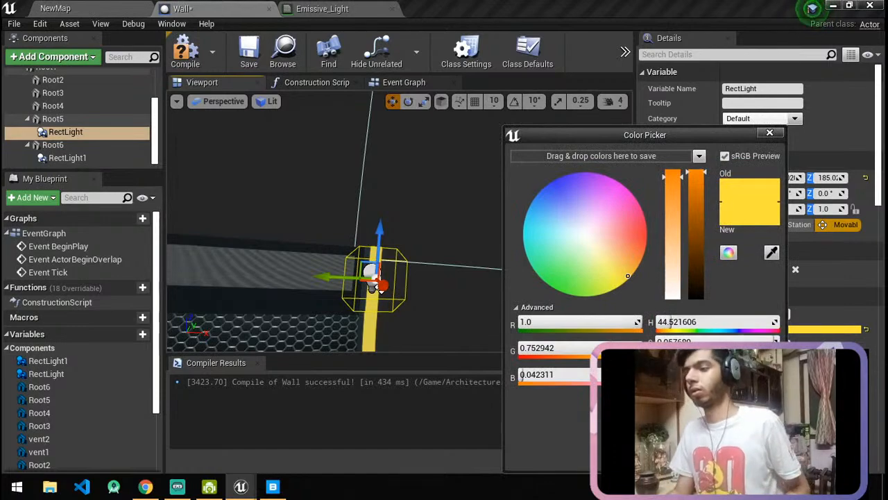
pyautogui.click(696, 459)
pyautogui.scroll(-4, 436, 333)
pyautogui.moveTo(435, 333); pyautogui.dragTo(435, 379, button='right')
pyautogui.moveTo(387, 259); pyautogui.dragTo(480, 238, button='right')
pyautogui.click(480, 231)
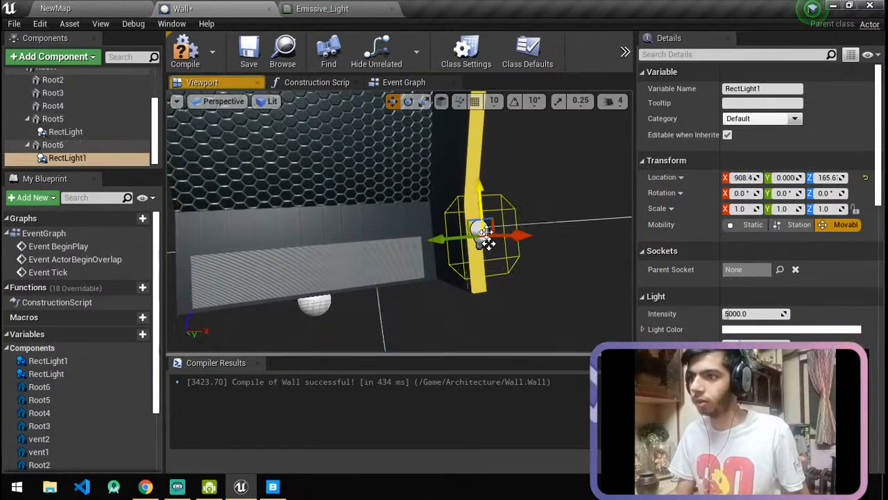
pyautogui.click(761, 330)
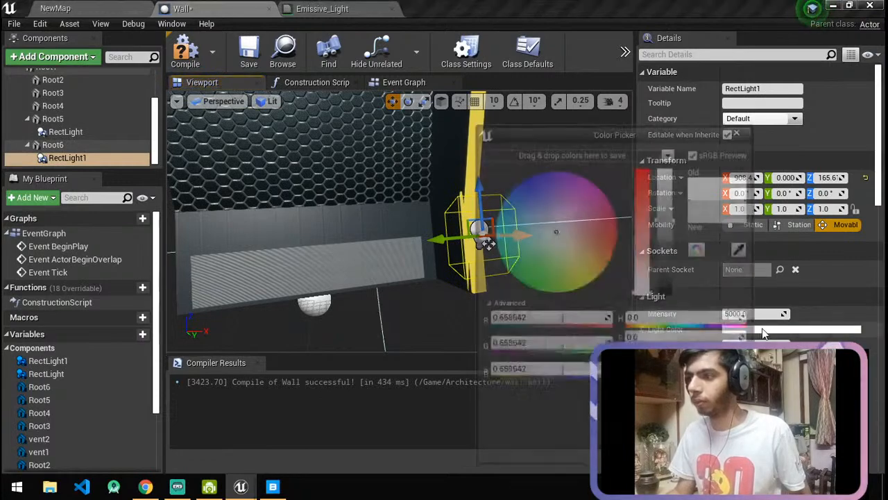
pyautogui.click(696, 459)
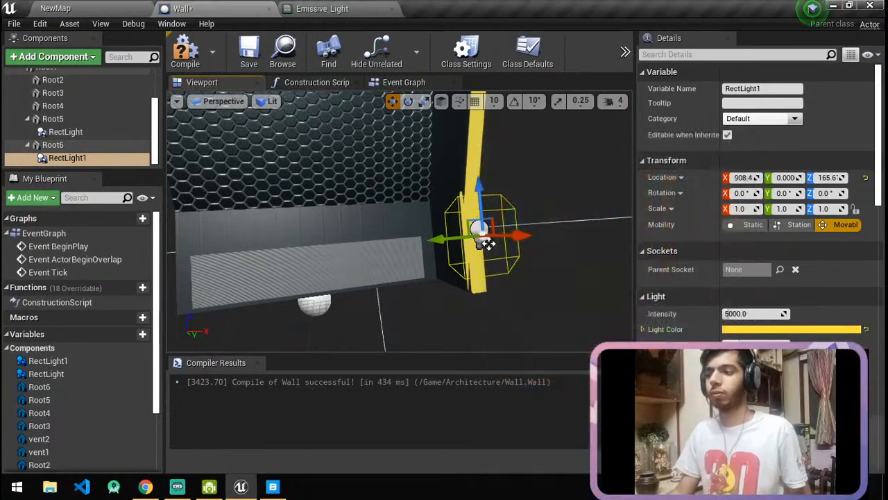
# Move RectLight1 up to the middle strip at about X 1609, Z 480, and rotate it to about -17° around Y.
pyautogui.scroll(3, 535, 318)
pyautogui.moveTo(534, 318); pyautogui.dragTo(453, 280, button='right')
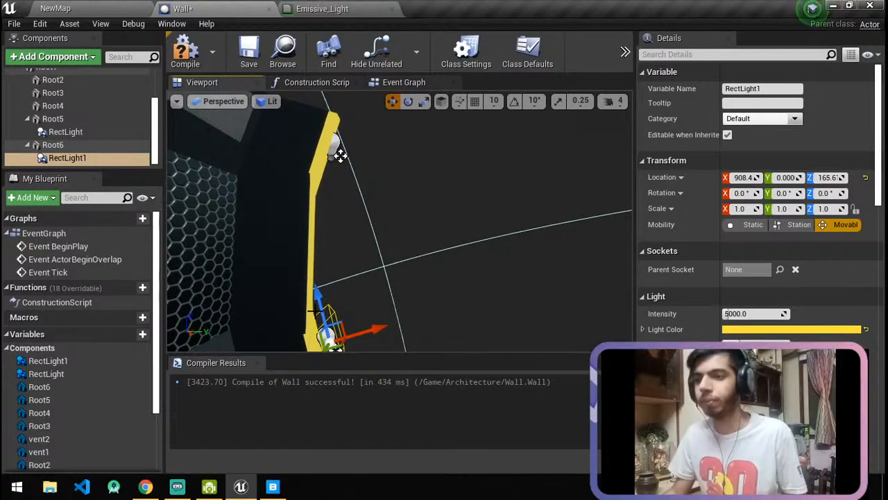
pyautogui.moveTo(324, 302); pyautogui.dragTo(318, 206)
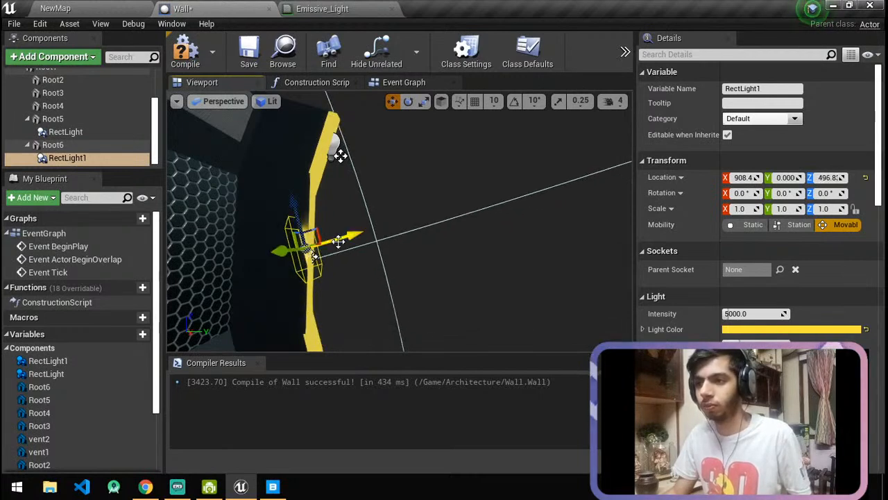
pyautogui.press('e')
pyautogui.moveTo(338, 240); pyautogui.dragTo(356, 251)
pyautogui.press('w')
# Scale RectLight1 to about 2.21 in Z, lengthen its light source to span the middle strip, and compile the blueprint.
pyautogui.press('r')
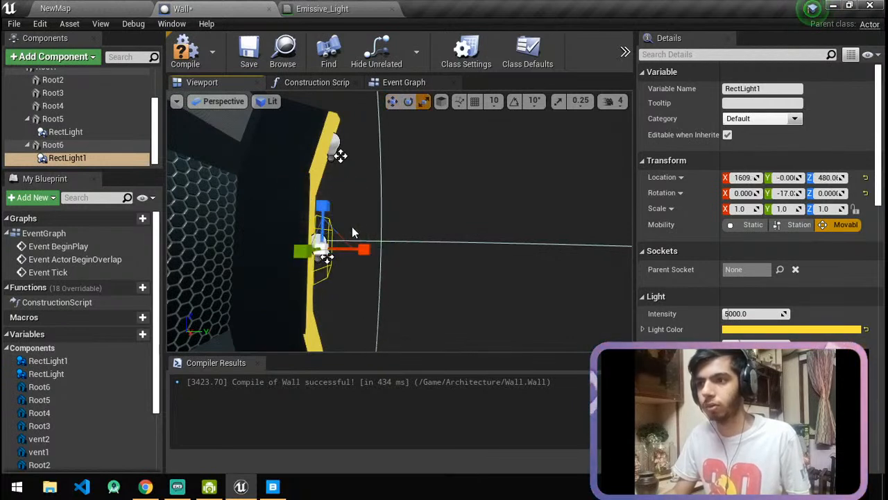
pyautogui.moveTo(323, 206); pyautogui.dragTo(324, 200)
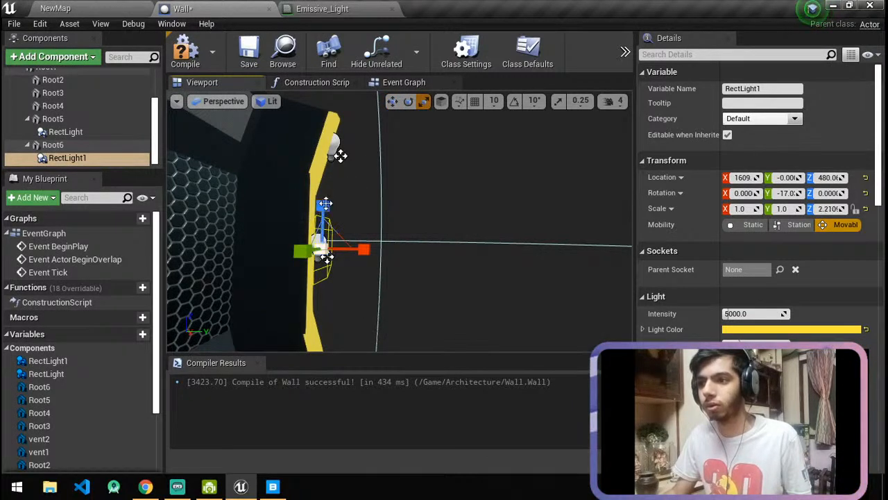
pyautogui.scroll(-1, 809, 293)
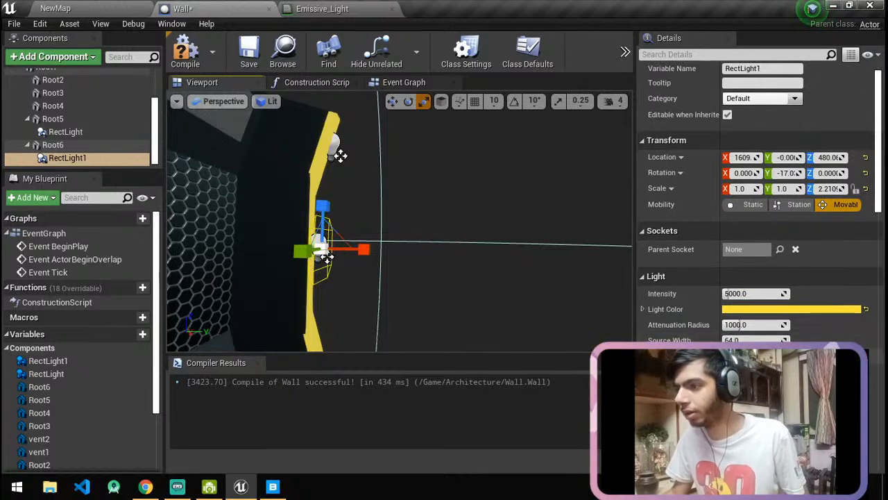
pyautogui.moveTo(755, 356); pyautogui.dragTo(777, 356)
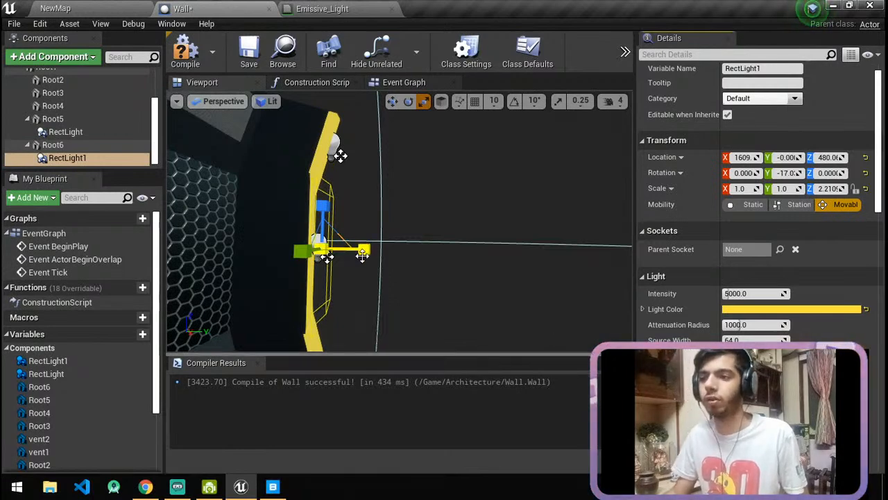
pyautogui.click(184, 52)
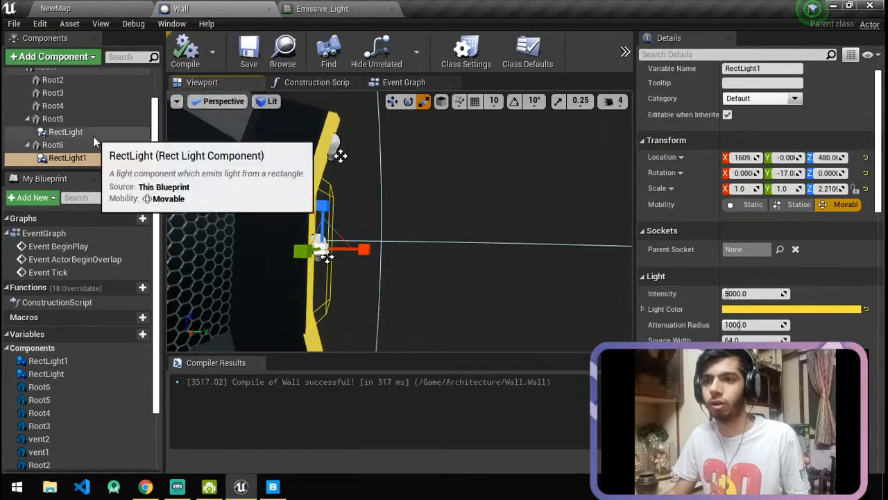
# Reparent RectLight1 from Root6 to the middle strip Root4 in the component hierarchy.
pyautogui.moveTo(414, 318); pyautogui.dragTo(390, 345, button='right')
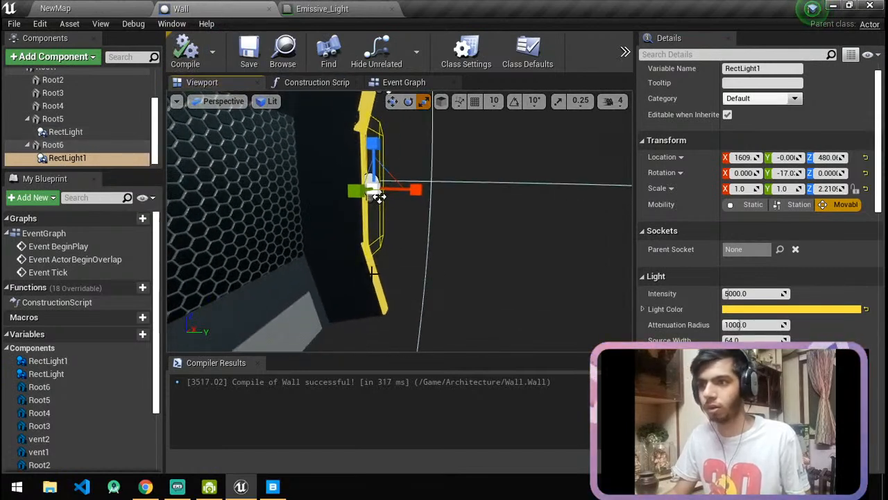
pyautogui.click(378, 194)
pyautogui.click(391, 255)
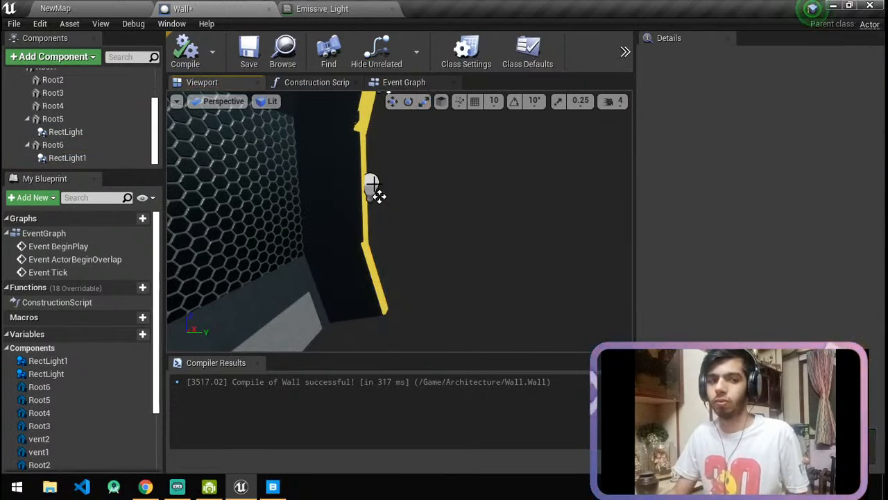
pyautogui.moveTo(374, 195); pyautogui.dragTo(369, 192, button='right')
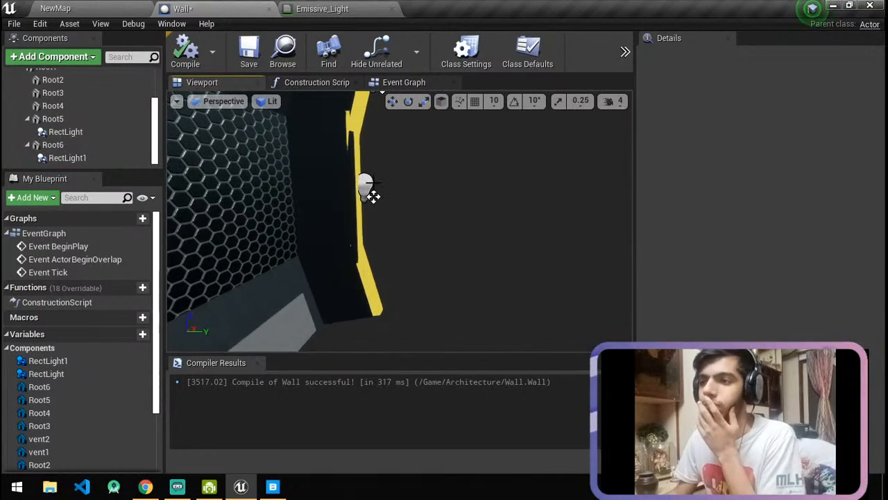
pyautogui.click(369, 192)
pyautogui.moveTo(71, 159); pyautogui.dragTo(75, 105)
pyautogui.click(75, 105)
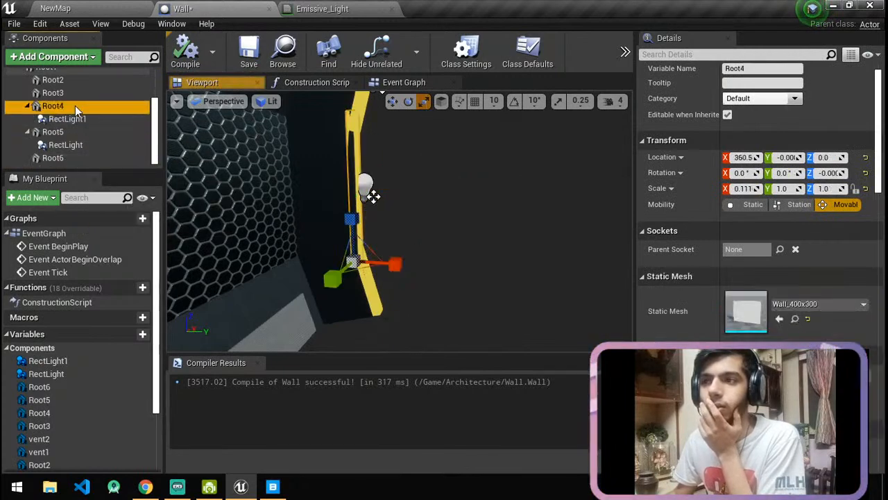
# Add a rect light as a child of Root6, the lowest yellow strip, keeping its default name.
pyautogui.click(68, 158)
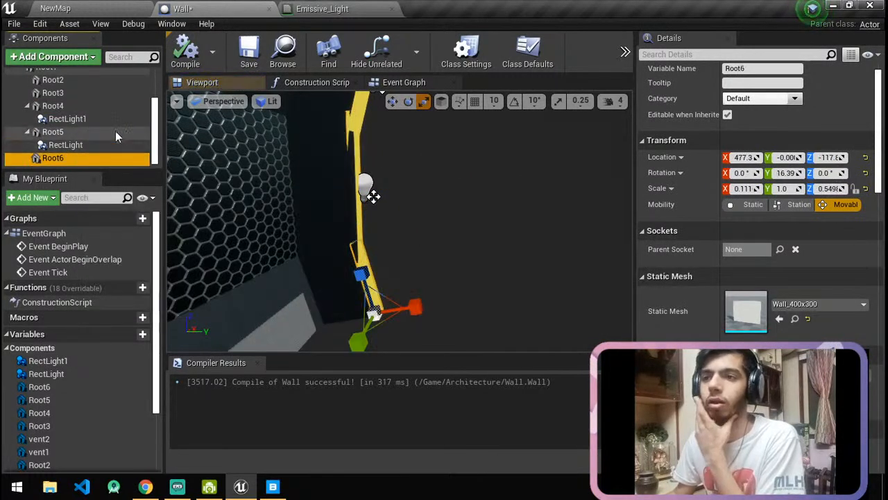
pyautogui.click(52, 57)
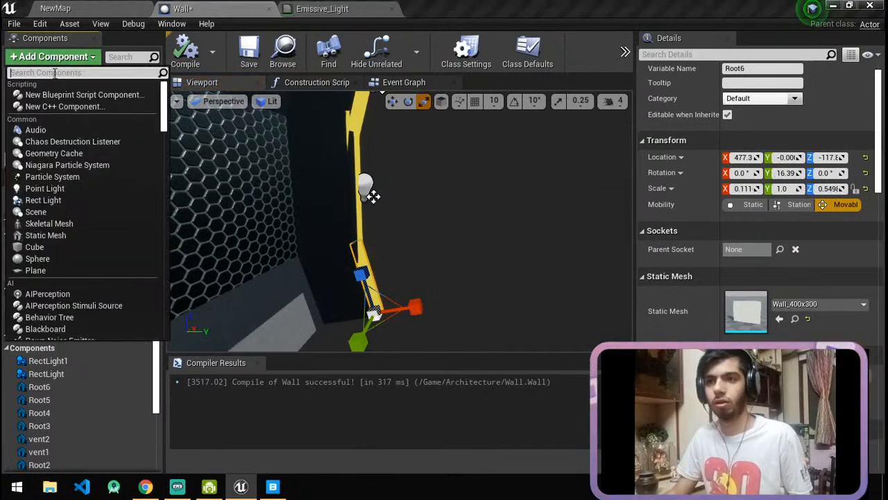
pyautogui.write('rec')
pyautogui.click(57, 109)
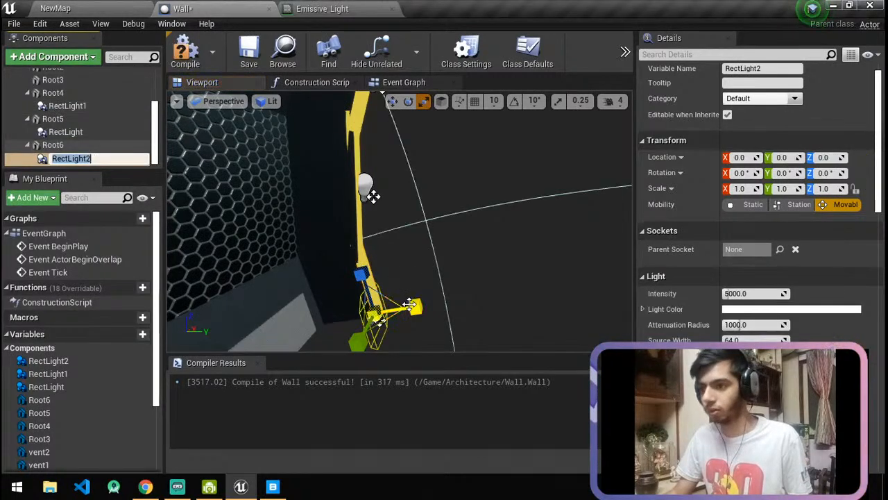
pyautogui.press('Return')
# Move only RectLight2 outward and up in front of the lowest strip, to about X 795, Z 120.
pyautogui.click(408, 304)
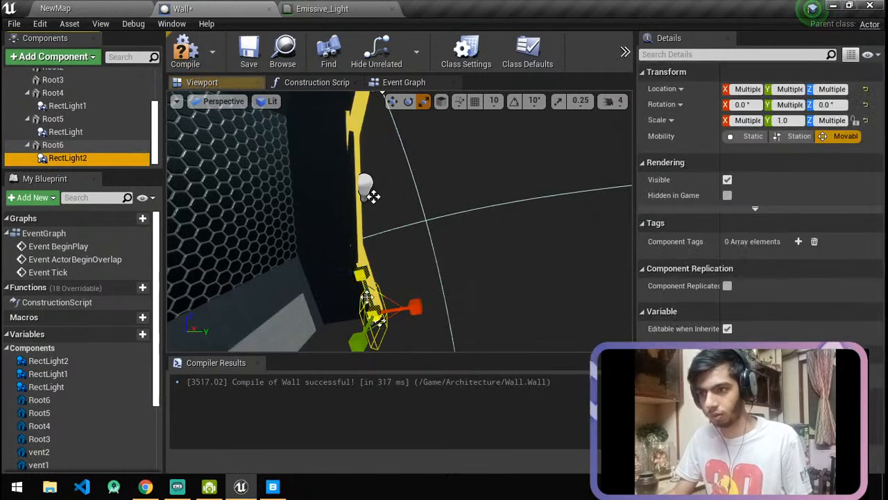
pyautogui.click(75, 146)
pyautogui.click(87, 160)
pyautogui.moveTo(414, 306); pyautogui.dragTo(422, 306)
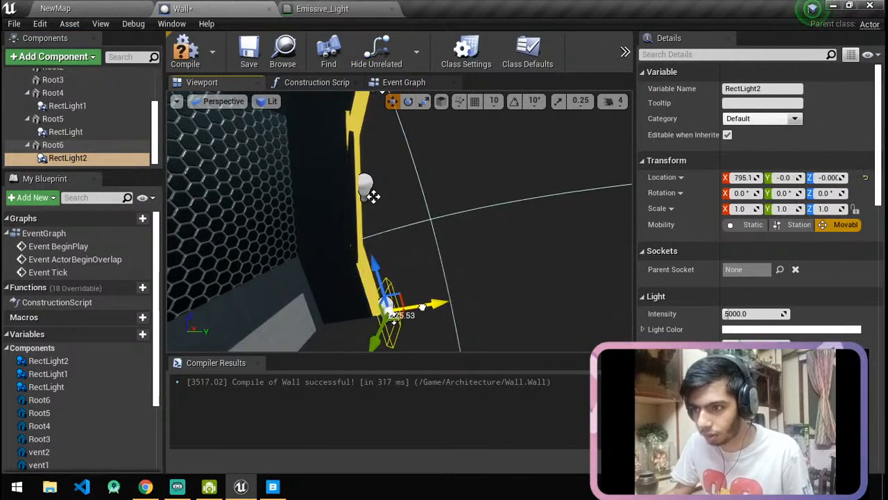
pyautogui.moveTo(376, 280); pyautogui.dragTo(368, 251)
pyautogui.moveTo(368, 250); pyautogui.dragTo(340, 254, button='right')
# Compile and save the Wall blueprint, close it, and close the Emissive_Light material with its changes applied.
pyautogui.click(185, 52)
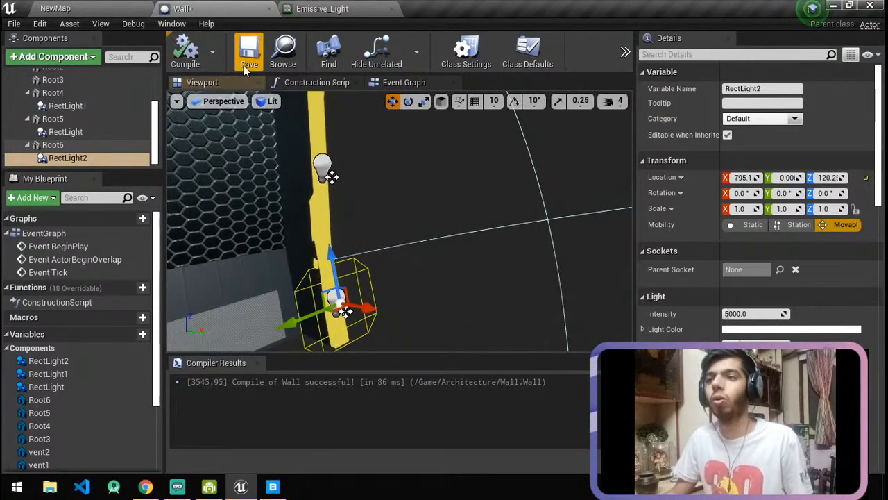
pyautogui.click(248, 52)
pyautogui.click(108, 7)
pyautogui.click(258, 8)
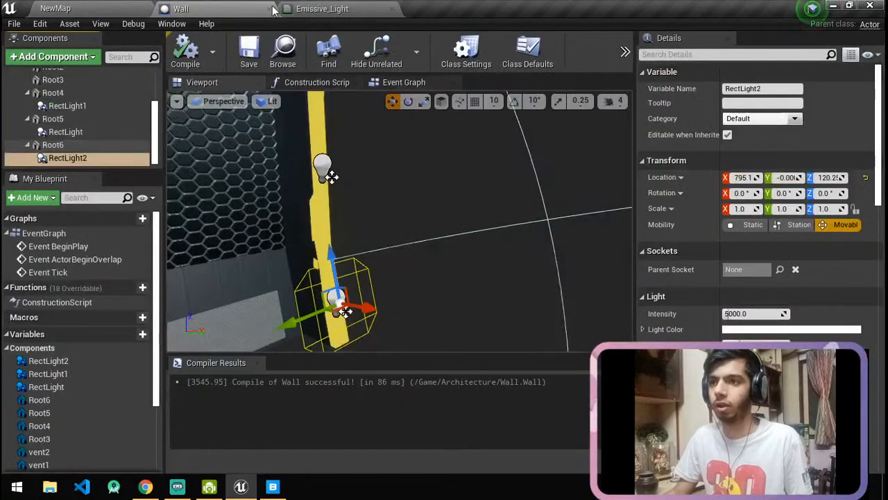
pyautogui.click(269, 9)
pyautogui.click(269, 9)
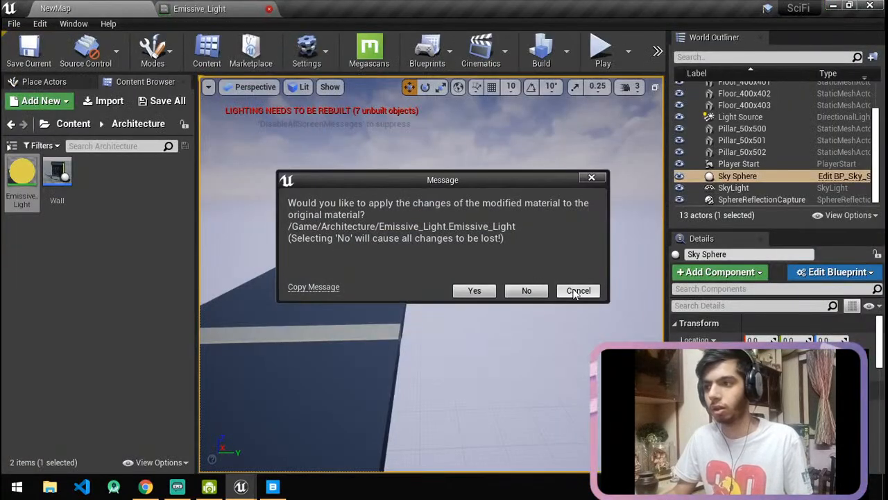
pyautogui.click(493, 292)
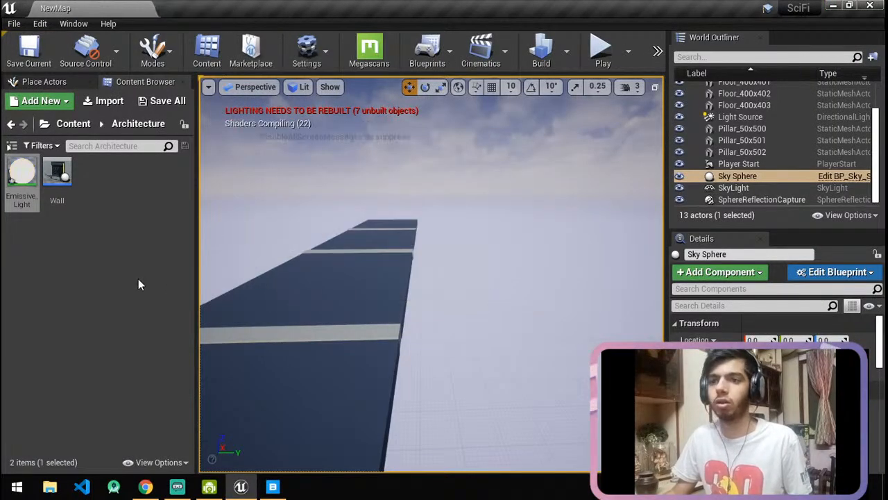
# Place a Wall blueprint from the Architecture folder in the level beside the first floor tile.
pyautogui.moveTo(54, 199); pyautogui.dragTo(261, 335)
pyautogui.moveTo(278, 333); pyautogui.dragTo(218, 328, button='right')
pyautogui.press('s')
pyautogui.press('w')
pyautogui.press('s')
pyautogui.press('d')
pyautogui.press('w')
# Drop the wall onto the floor and align it with the first tile's edge at about X 21, Y -235, Z 386.
pyautogui.moveTo(416, 408); pyautogui.dragTo(246, 404)
pyautogui.press('s')
pyautogui.moveTo(247, 405); pyautogui.dragTo(277, 401, button='right')
pyautogui.press('a')
pyautogui.press('End')
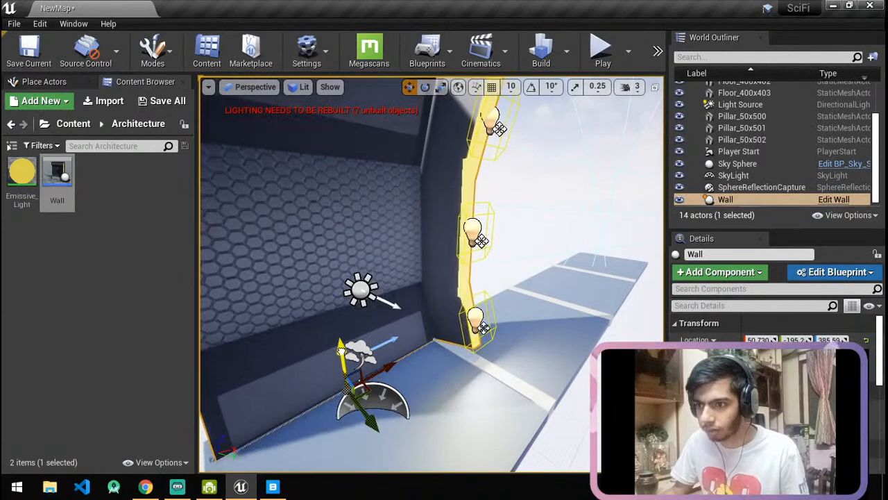
pyautogui.moveTo(369, 391); pyautogui.dragTo(439, 358)
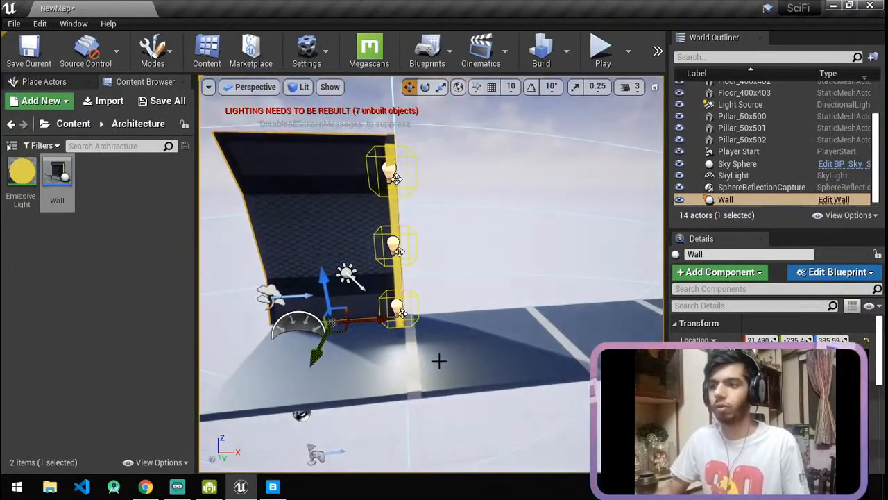
# Duplicate the wall three times along X so each floor tile has its own wall section, ending at about X 1280.
pyautogui.keyDown('alt'); pyautogui.moveTo(405, 320); pyautogui.dragTo(496, 321); pyautogui.keyUp('alt')
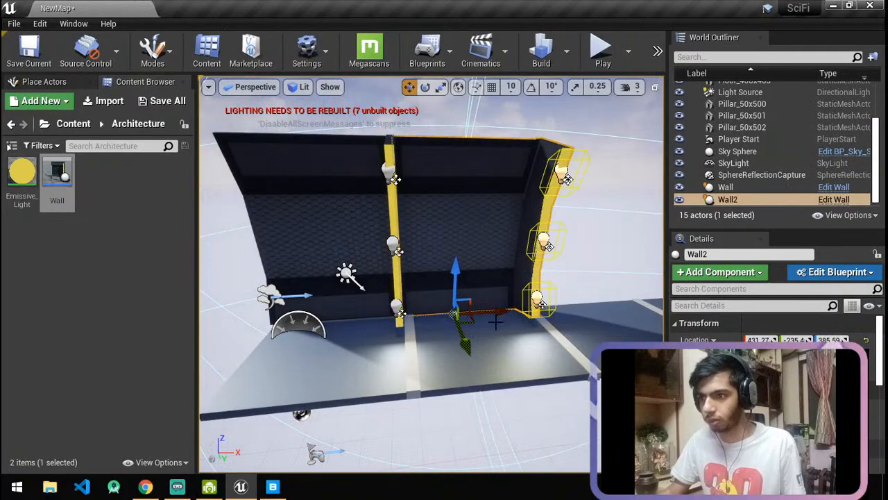
pyautogui.moveTo(497, 322); pyautogui.dragTo(517, 323, button='right')
pyautogui.keyDown('alt'); pyautogui.moveTo(479, 306); pyautogui.dragTo(589, 316); pyautogui.keyUp('alt')
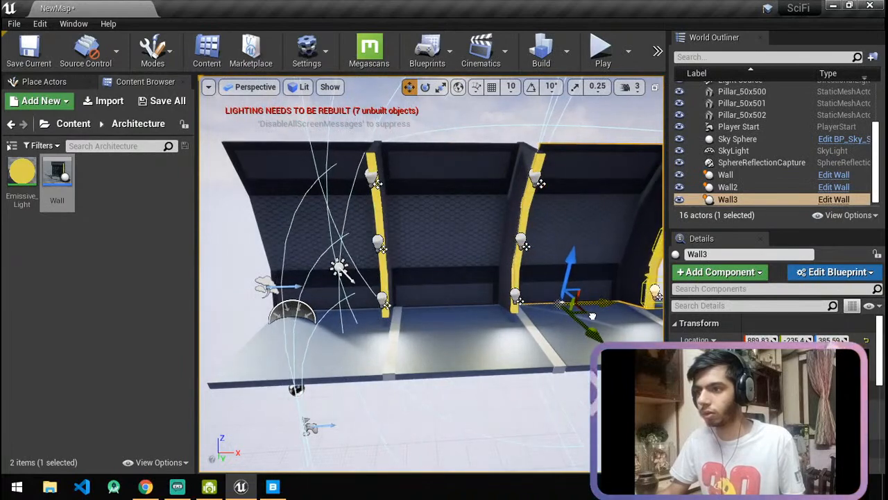
pyautogui.press('d')
pyautogui.press('s')
pyautogui.moveTo(505, 320); pyautogui.dragTo(505, 321, button='right')
pyautogui.moveTo(482, 298); pyautogui.dragTo(552, 301)
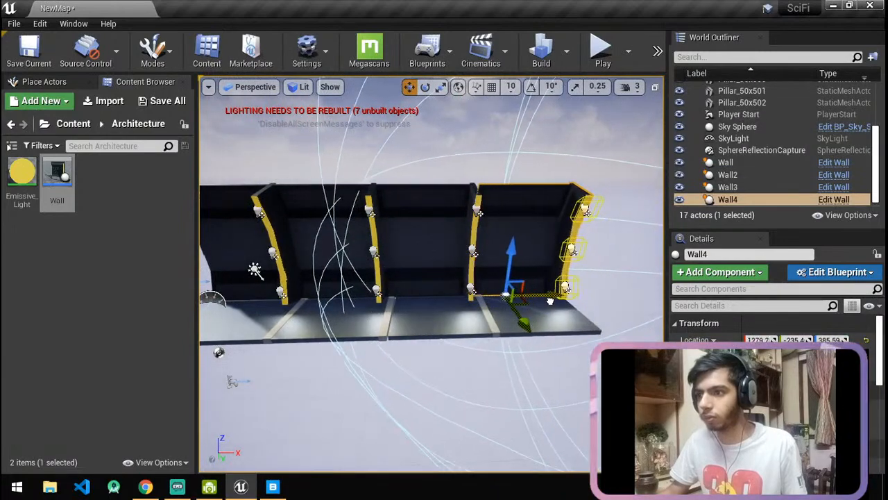
# Widen the first floor tile, Floor_400x400, along Y away from the walls.
pyautogui.moveTo(504, 320); pyautogui.dragTo(505, 321, button='right')
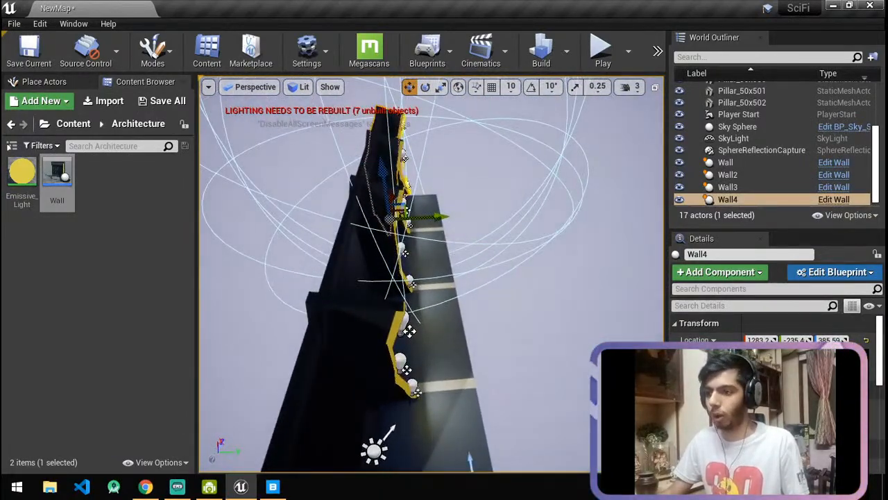
pyautogui.click(458, 419)
pyautogui.moveTo(514, 389); pyautogui.dragTo(513, 389, button='right')
pyautogui.press('r')
pyautogui.moveTo(396, 451); pyautogui.dragTo(437, 451)
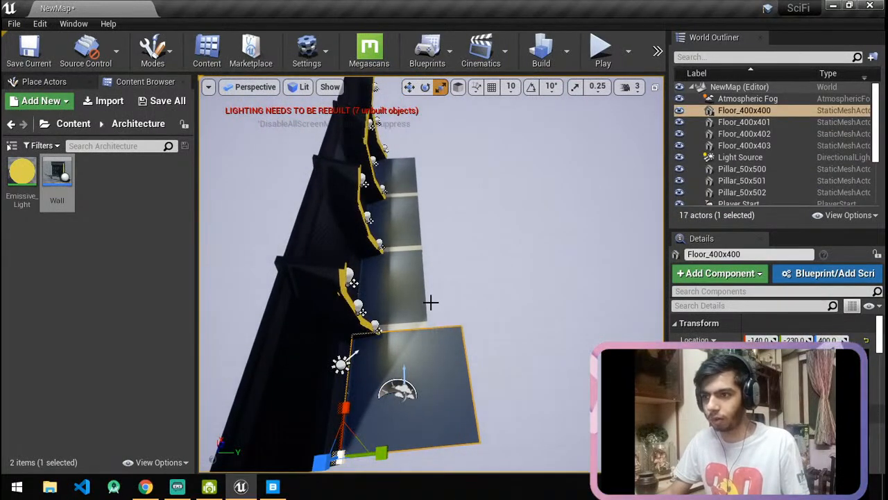
# Move Pillar_50x500 to about Y 220 at the widened floor's edge and lengthen it back toward the wall.
pyautogui.click(423, 323)
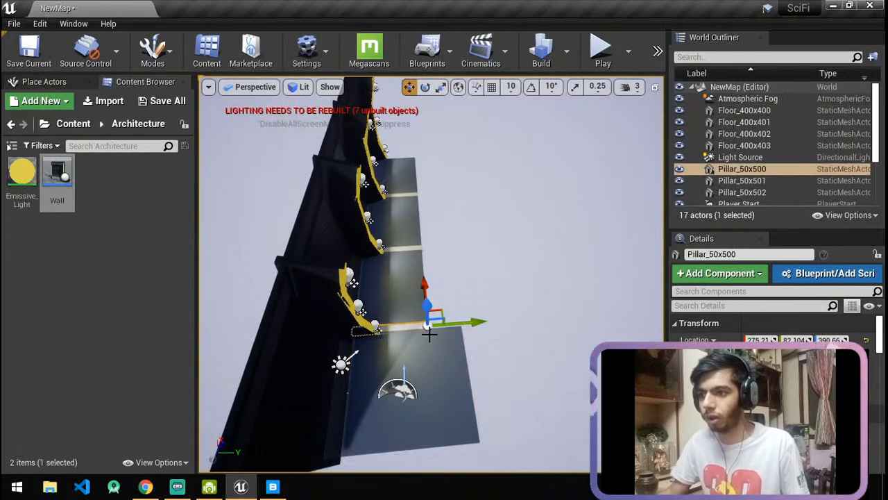
pyautogui.press('e')
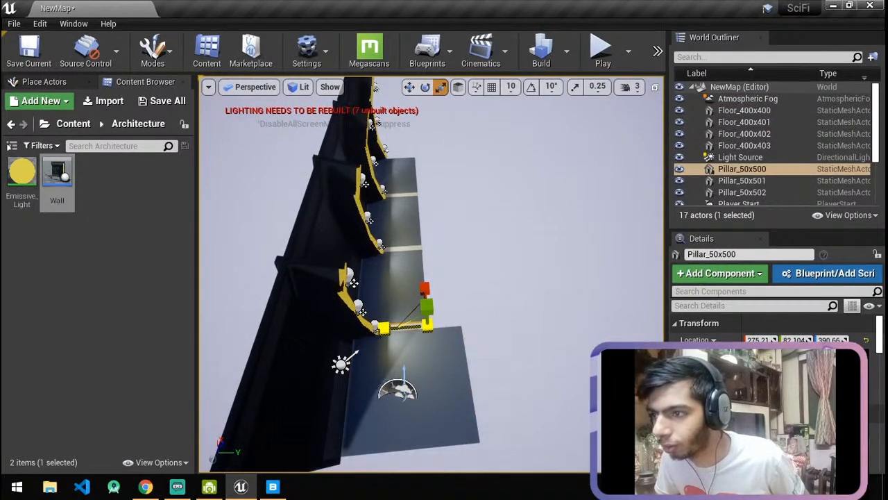
pyautogui.press('w')
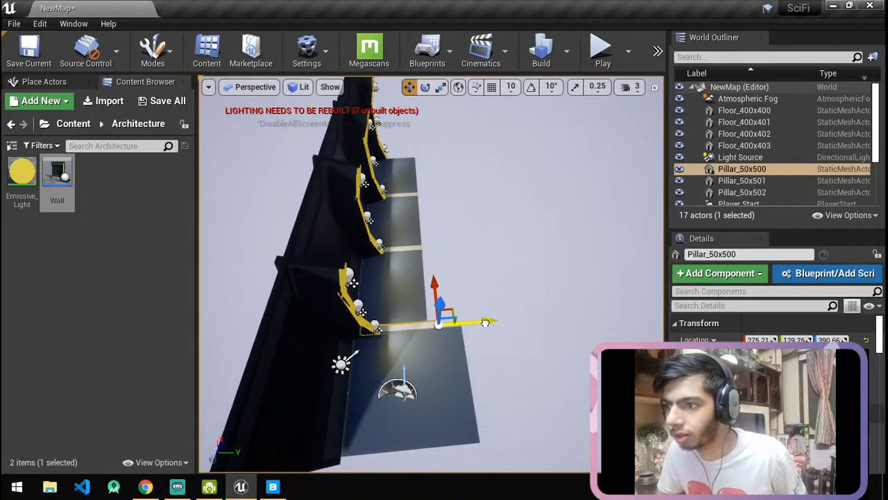
pyautogui.moveTo(497, 322); pyautogui.dragTo(494, 321)
pyautogui.moveTo(494, 321); pyautogui.dragTo(498, 348, button='right')
pyautogui.press('w')
pyautogui.moveTo(454, 299); pyautogui.dragTo(472, 298)
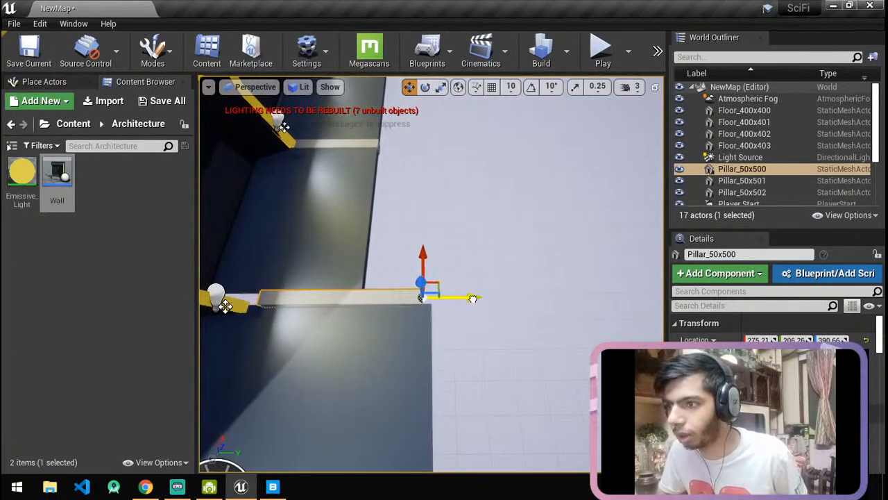
pyautogui.moveTo(482, 297); pyautogui.dragTo(530, 287, button='right')
pyautogui.press('e')
pyautogui.press('r')
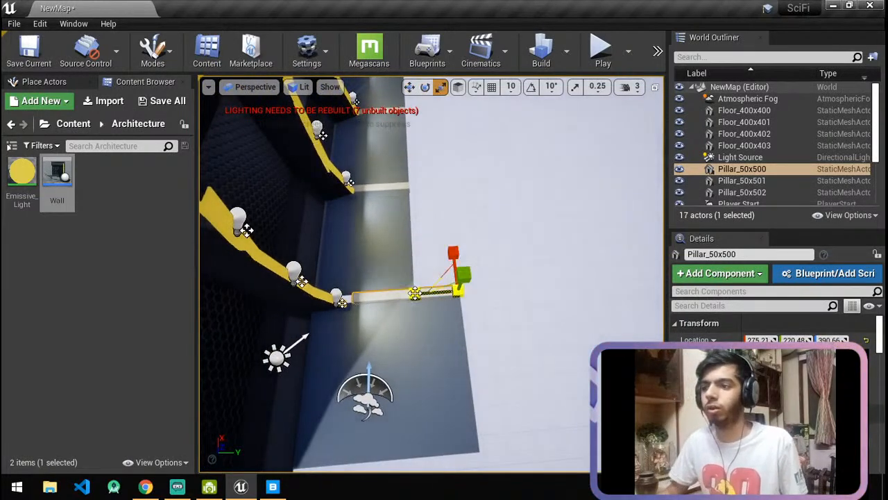
pyautogui.click(414, 247)
pyautogui.press('w')
pyautogui.keyDown('alt'); pyautogui.moveTo(372, 293); pyautogui.dragTo(408, 292); pyautogui.keyUp('alt')
pyautogui.press('e')
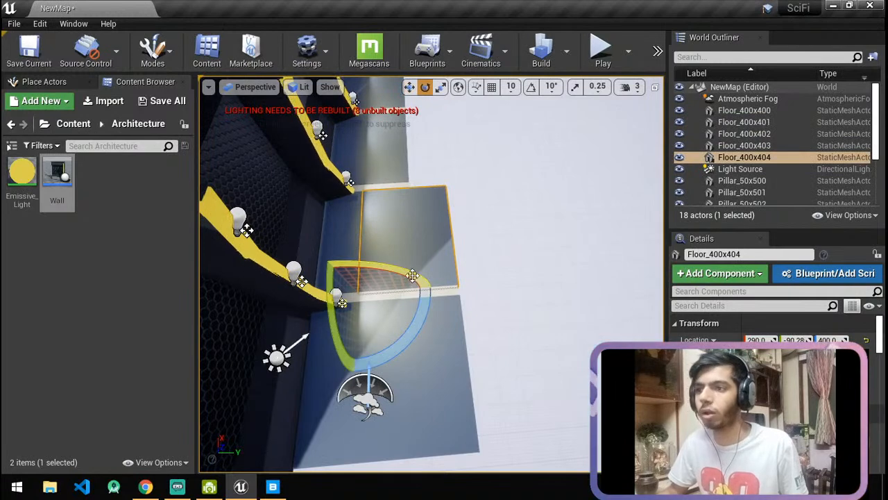
pyautogui.hotkey('ctrl', 'z')
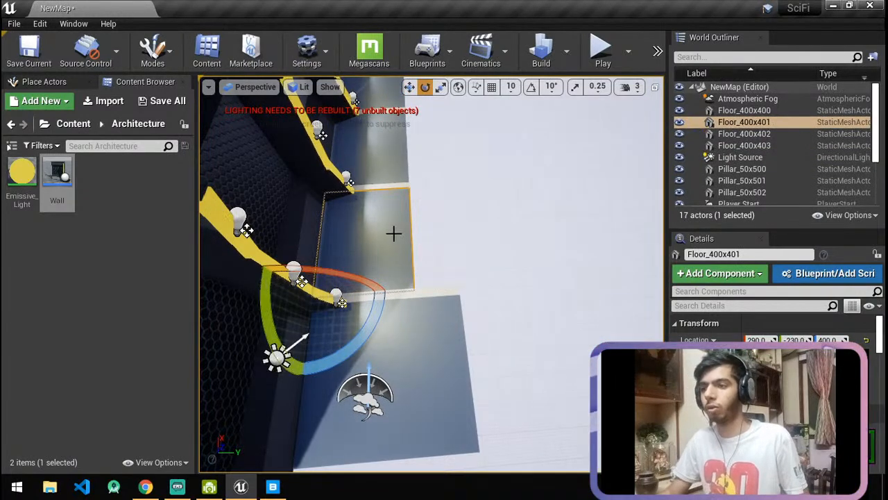
# Scale the second floor tile, Floor_400x401, along Y to match the width of the first tile.
pyautogui.press('space')
pyautogui.press('space')
pyautogui.press('space')
pyautogui.press('space')
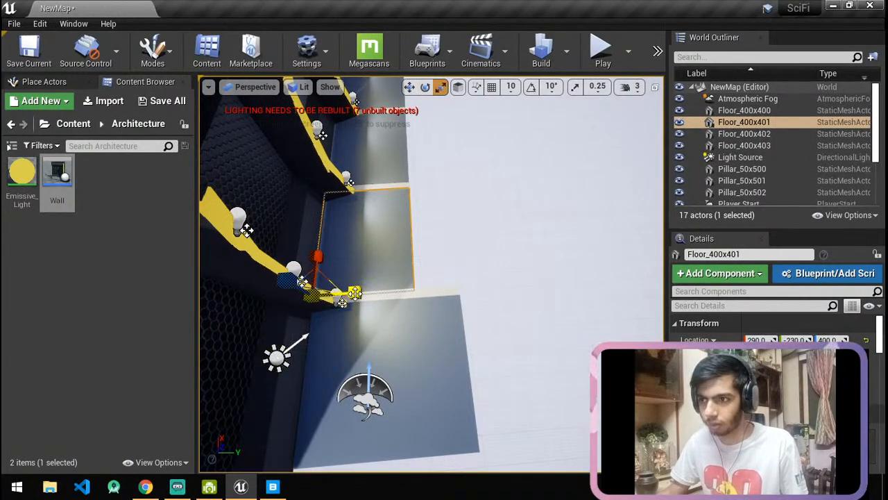
pyautogui.moveTo(356, 292); pyautogui.dragTo(390, 291)
# Scale the third and fourth floor tiles, Floor_400x402 and Floor_400x403, along Y to the same width.
pyautogui.click(391, 163)
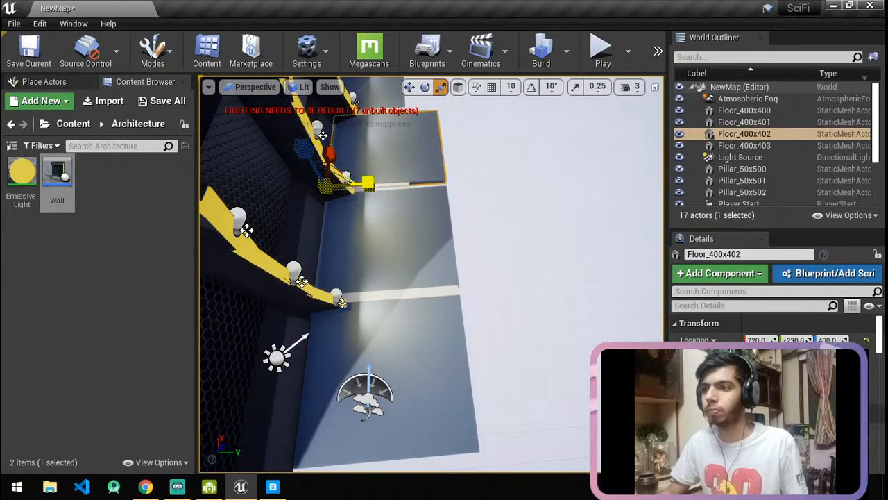
pyautogui.scroll(3, 424, 159)
pyautogui.moveTo(424, 159); pyautogui.dragTo(432, 105, button='right')
pyautogui.moveTo(404, 228)
pyautogui.mouseDown(button='right')
pyautogui.moveTo(409, 208)
pyautogui.moveTo(405, 229)
pyautogui.mouseUp(button='right')
pyautogui.click(390, 316)
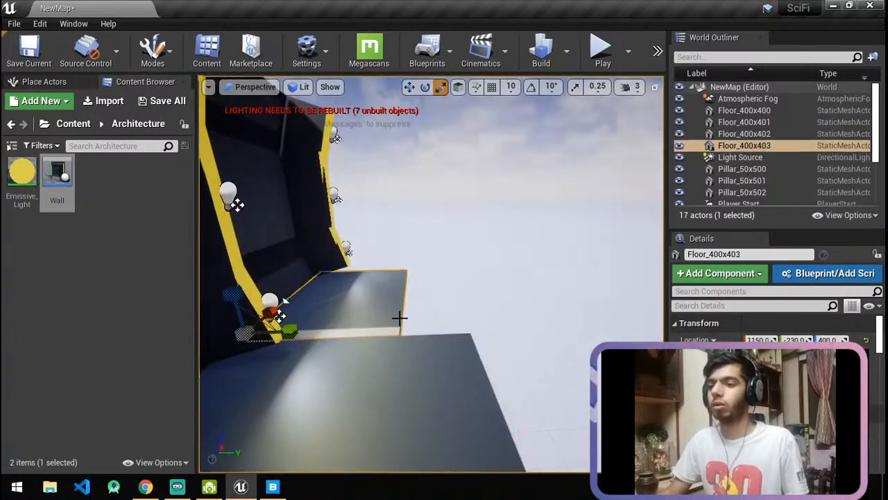
pyautogui.moveTo(289, 331); pyautogui.dragTo(326, 329)
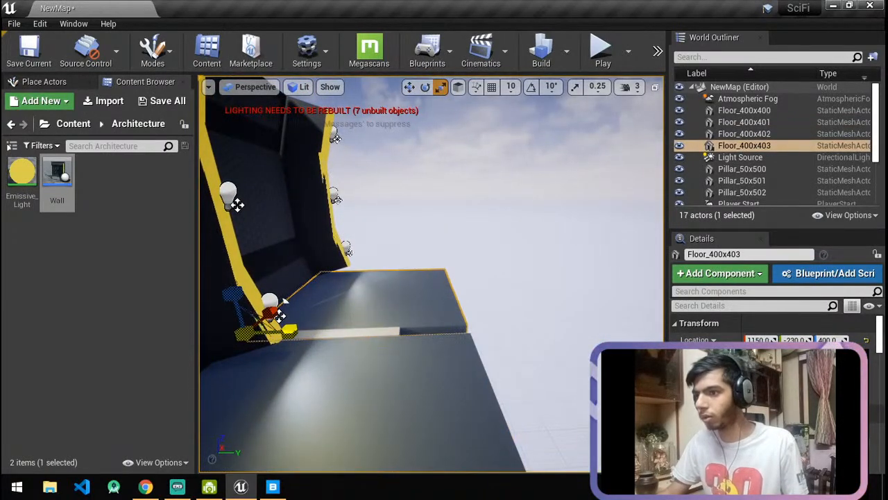
# Move Pillar_50x502 outward to about Y 218 and lengthen it to span the gap between the last two floor tiles.
pyautogui.moveTo(318, 321); pyautogui.dragTo(356, 276, button='right')
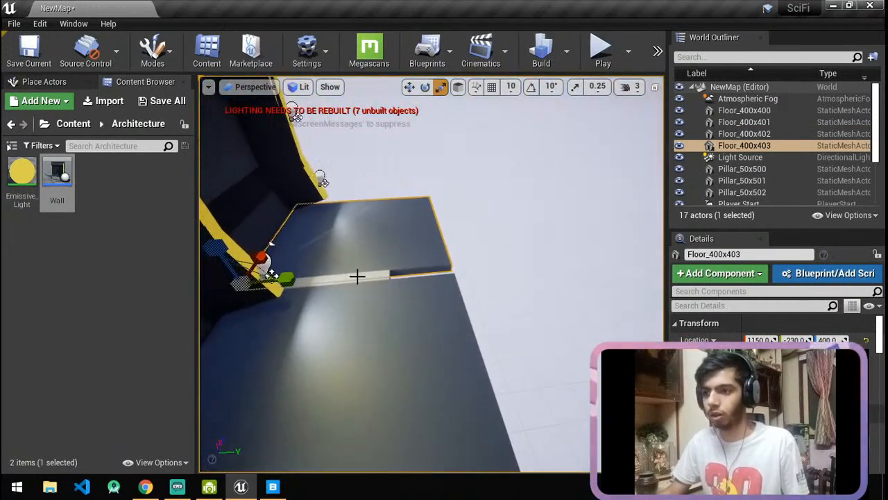
pyautogui.click(357, 276)
pyautogui.press('w')
pyautogui.moveTo(443, 277); pyautogui.dragTo(479, 274)
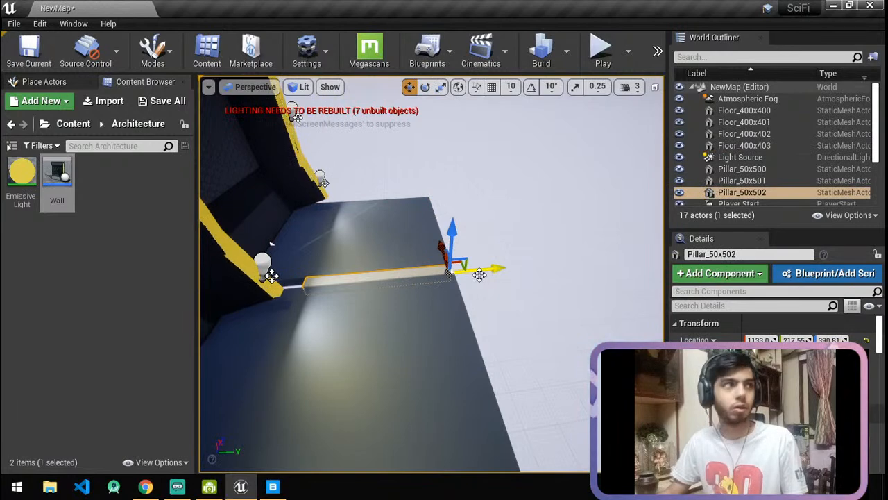
pyautogui.press('e')
pyautogui.press('r')
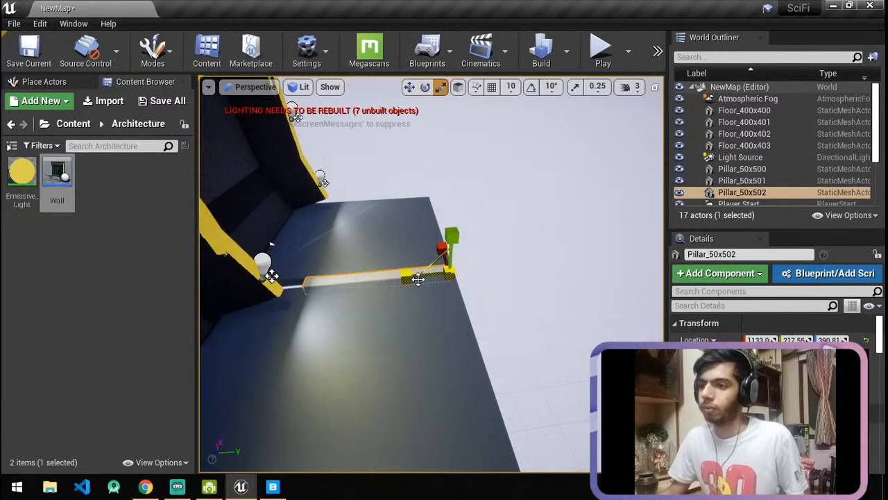
# Move Pillar_50x501 outward to about Y 224 and lengthen it to span the gap between the second and third tiles.
pyautogui.moveTo(450, 274); pyautogui.dragTo(347, 313, button='right')
pyautogui.click(393, 408)
pyautogui.moveTo(441, 420); pyautogui.dragTo(513, 428)
pyautogui.press('e')
pyautogui.press('r')
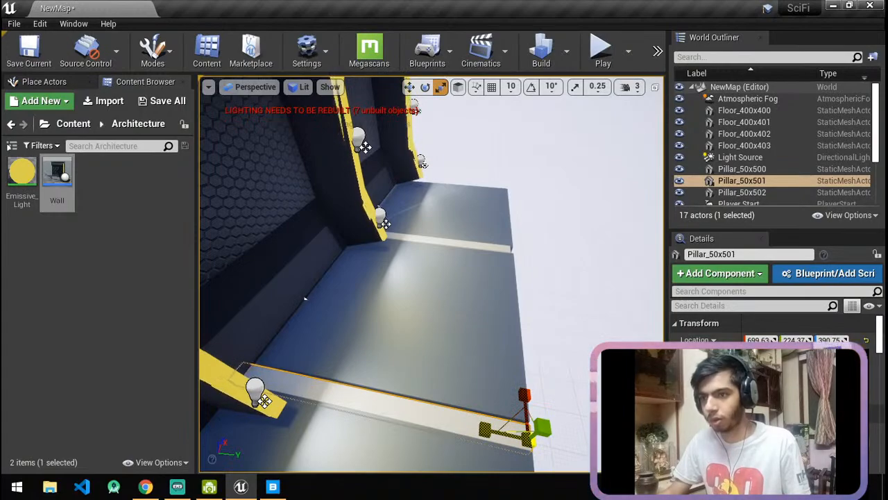
# Select all four wall sections together and duplicate them in place.
pyautogui.moveTo(305, 299); pyautogui.dragTo(365, 424, button='right')
pyautogui.click(365, 424)
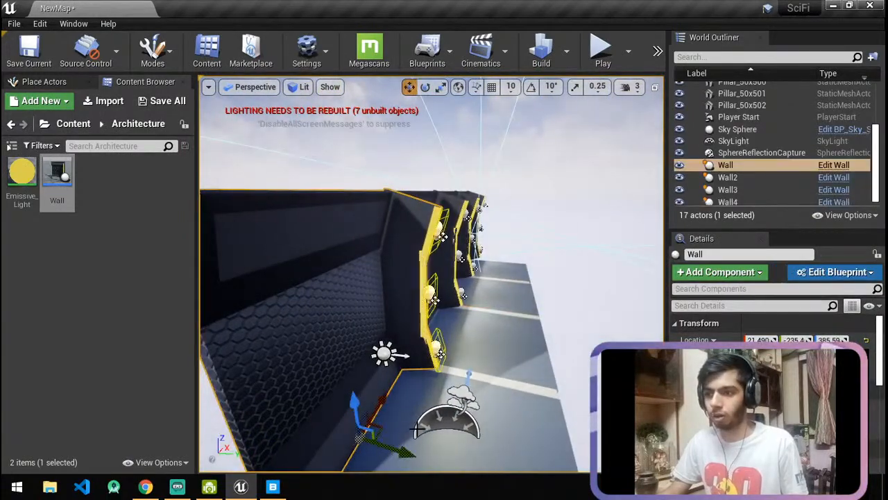
pyautogui.moveTo(447, 319); pyautogui.dragTo(458, 310, button='right')
pyautogui.keyDown('ctrl'); pyautogui.click(513, 257); pyautogui.keyUp('ctrl')
pyautogui.keyDown('ctrl'); pyautogui.click(578, 260); pyautogui.keyUp('ctrl')
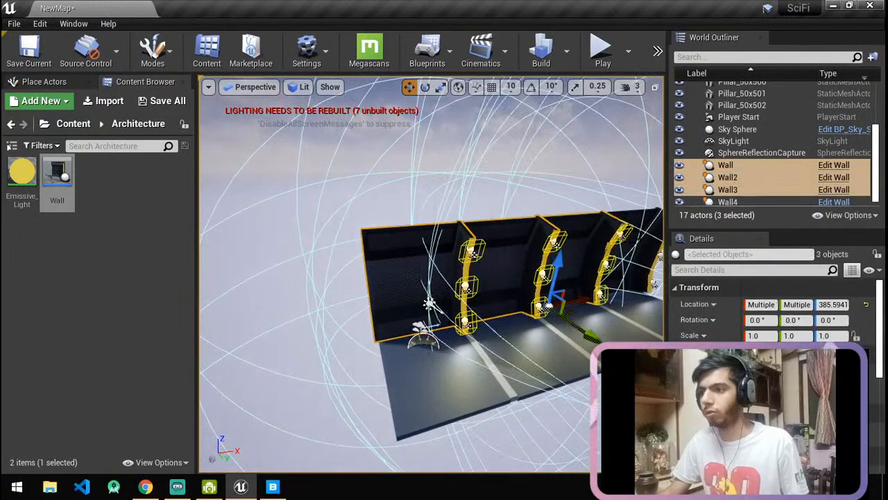
pyautogui.keyDown('ctrl'); pyautogui.click(637, 256); pyautogui.keyUp('ctrl')
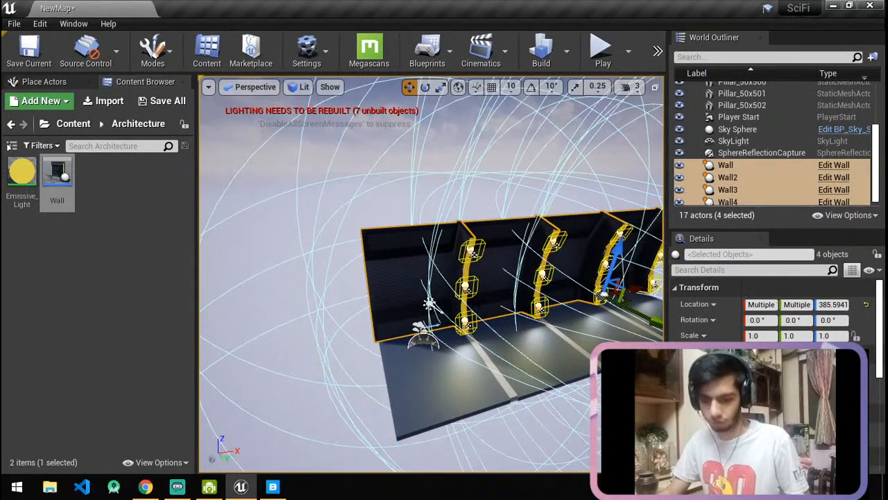
pyautogui.hotkey('ctrl', 'w')
pyautogui.moveTo(317, 393)
pyautogui.mouseDown(button='right')
pyautogui.moveTo(271, 394)
pyautogui.moveTo(317, 393)
pyautogui.mouseUp(button='right')
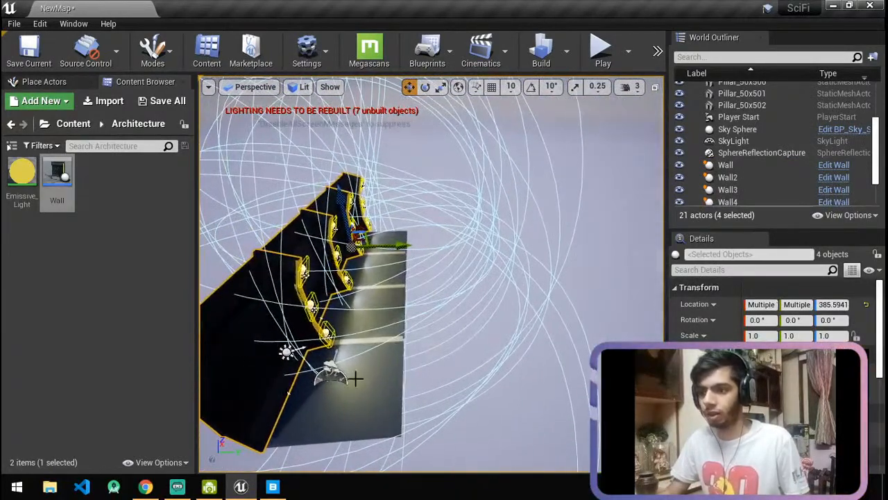
# Move the duplicated wall row to the opposite side of the floor, rotate it about 180° around Z and align it with the first row.
pyautogui.moveTo(406, 246); pyautogui.dragTo(437, 315)
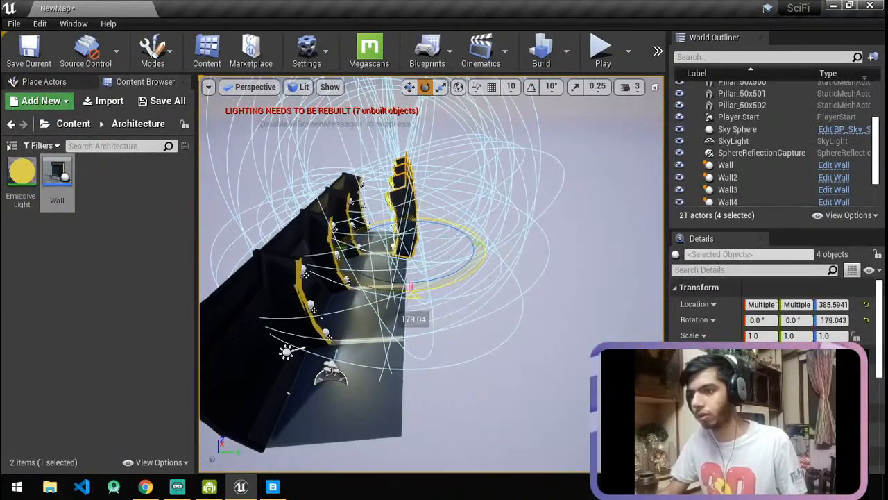
pyautogui.moveTo(411, 319); pyautogui.dragTo(408, 319)
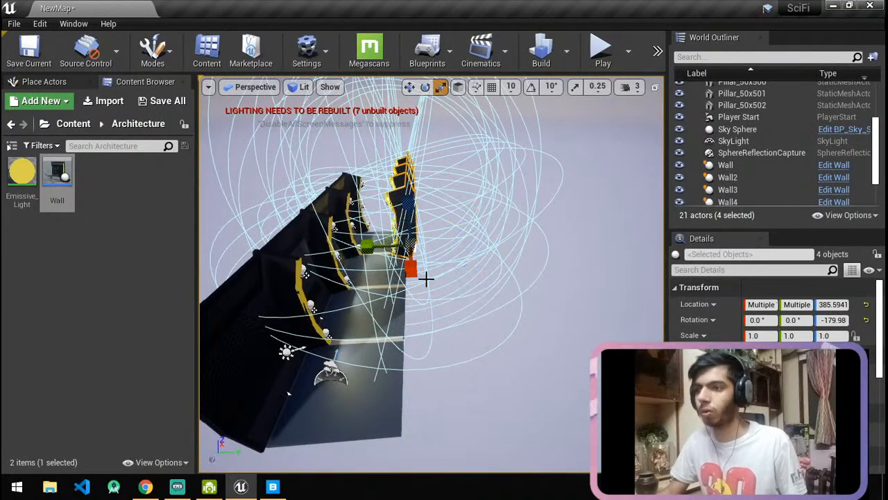
pyautogui.moveTo(459, 207); pyautogui.dragTo(375, 361, button='right')
pyautogui.press('a')
pyautogui.moveTo(373, 394); pyautogui.dragTo(369, 364, button='right')
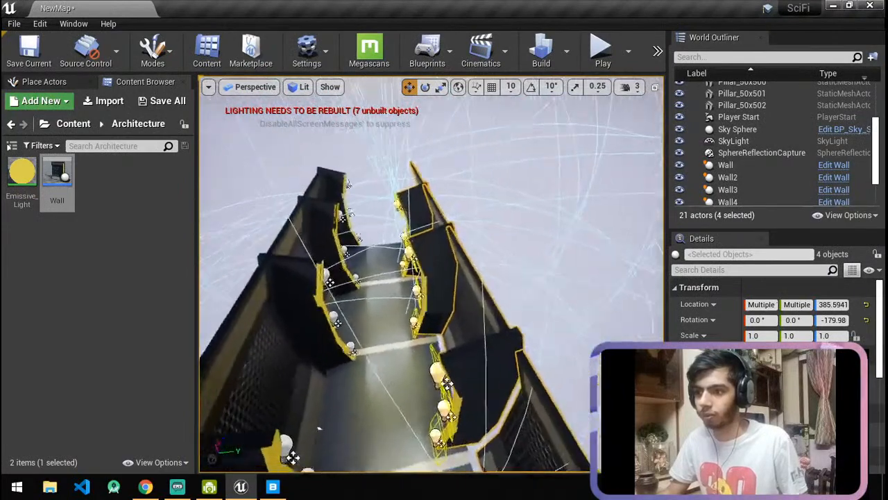
pyautogui.moveTo(369, 365); pyautogui.dragTo(370, 363, button='right')
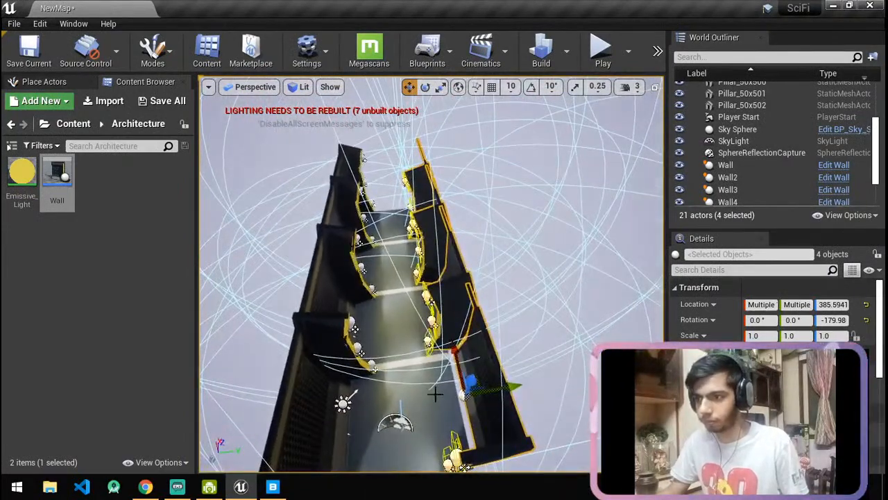
pyautogui.moveTo(459, 371); pyautogui.dragTo(460, 372)
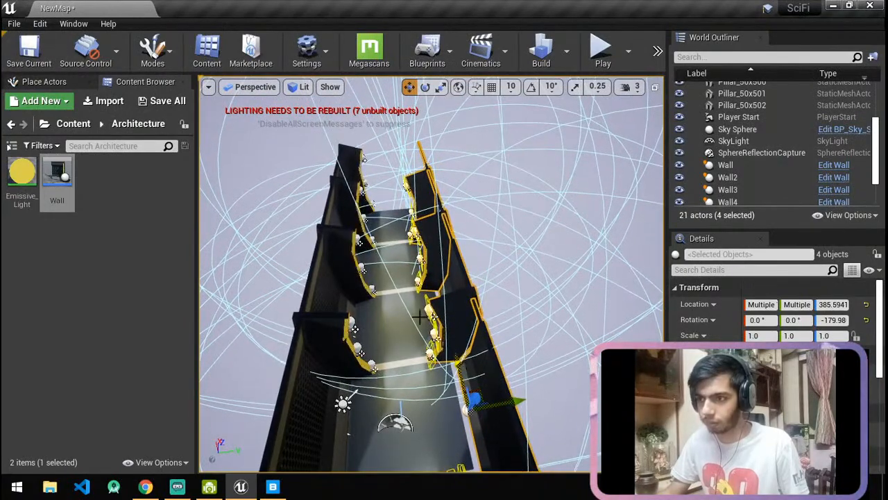
# Move Wall4 along X to about 1258 to close the gap to the neighbouring wall section.
pyautogui.press('f')
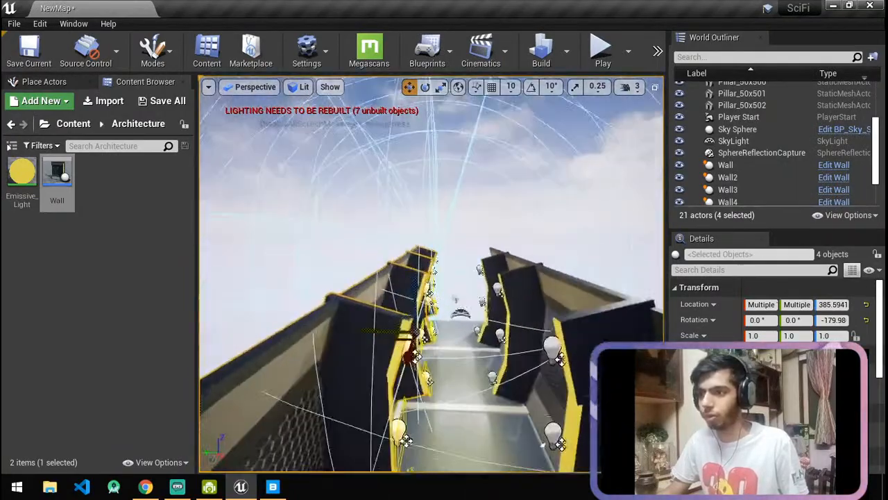
pyautogui.press('w')
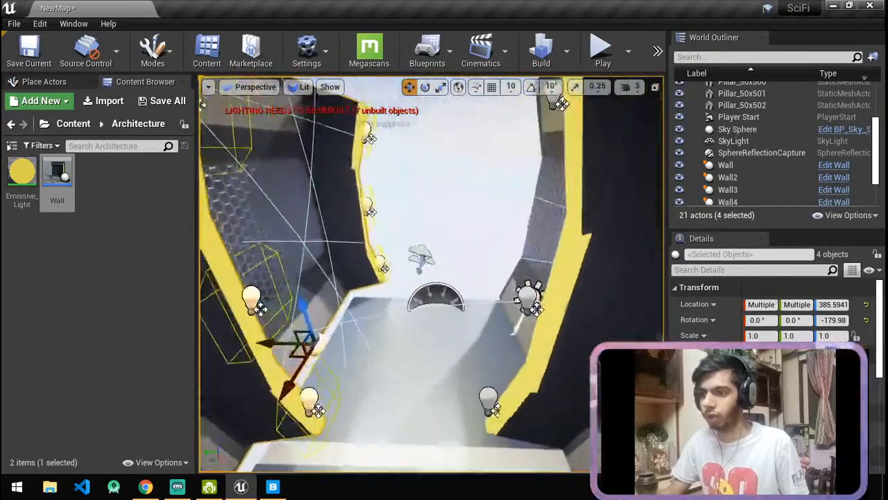
pyautogui.moveTo(410, 310); pyautogui.dragTo(410, 310, button='right')
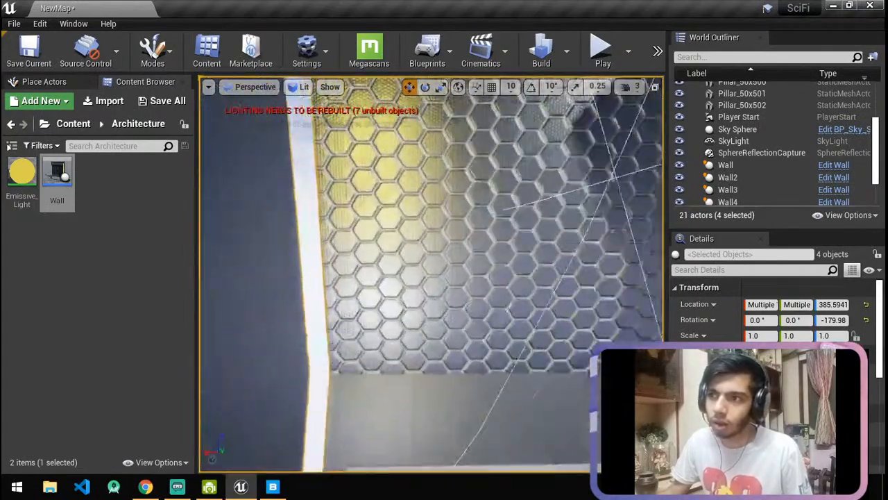
pyautogui.moveTo(410, 310); pyautogui.dragTo(410, 310, button='right')
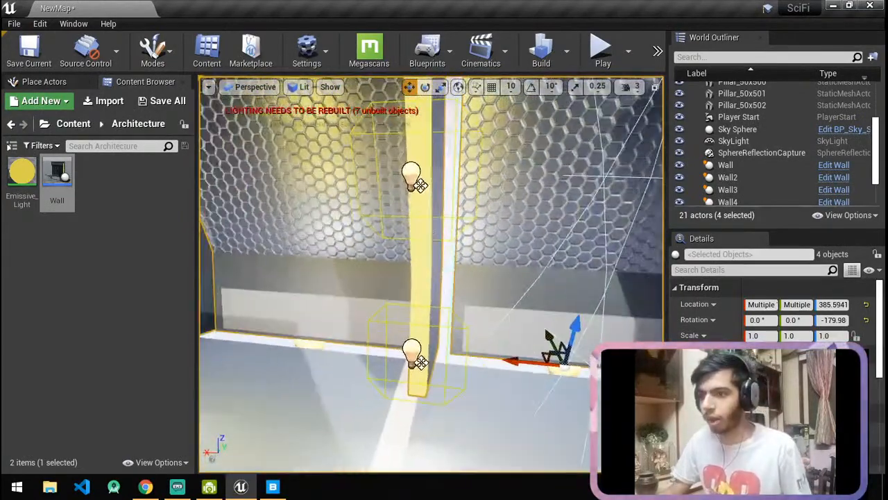
pyautogui.moveTo(424, 231); pyautogui.dragTo(424, 232, button='right')
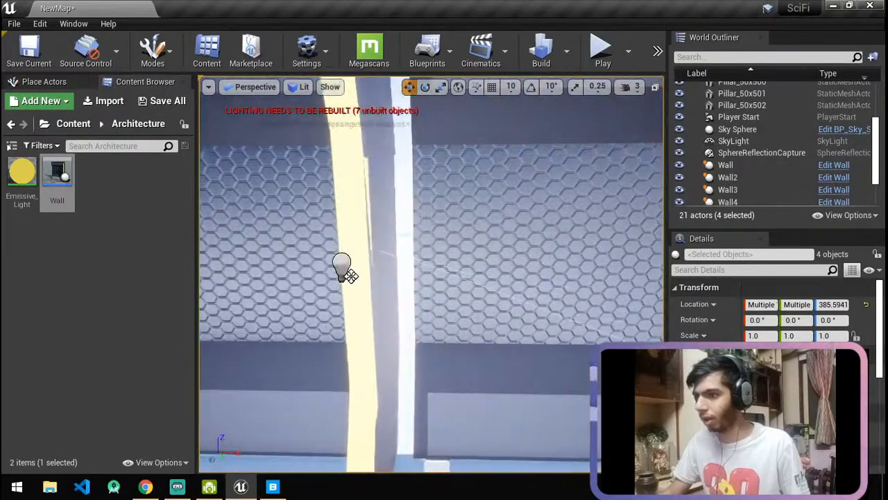
pyautogui.click(423, 232)
pyautogui.moveTo(424, 232); pyautogui.dragTo(424, 231, button='right')
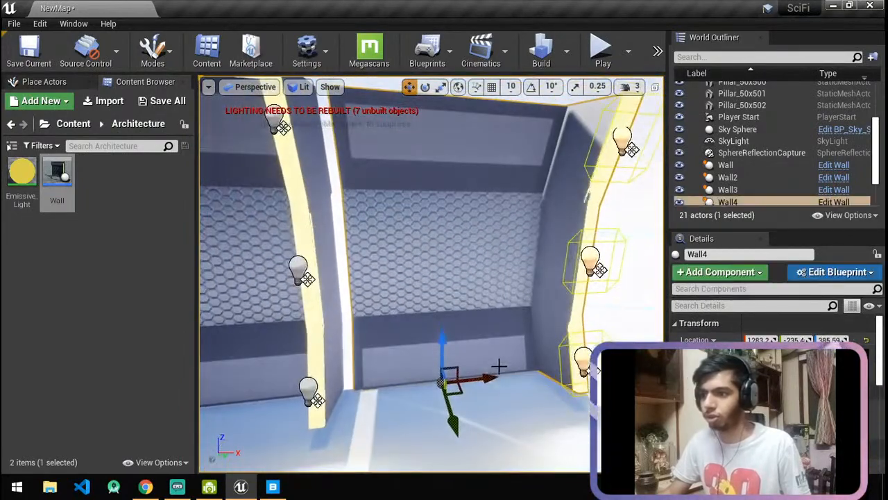
pyautogui.click(468, 384)
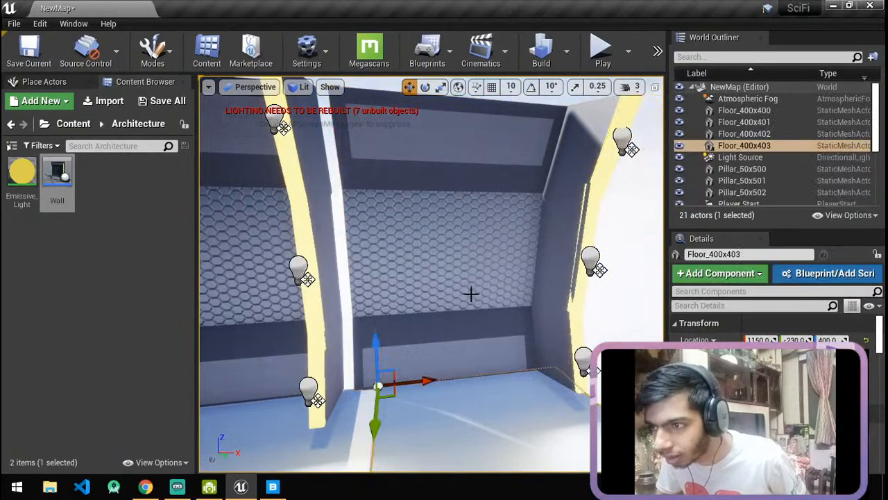
pyautogui.click(466, 368)
pyautogui.moveTo(494, 384); pyautogui.dragTo(484, 381)
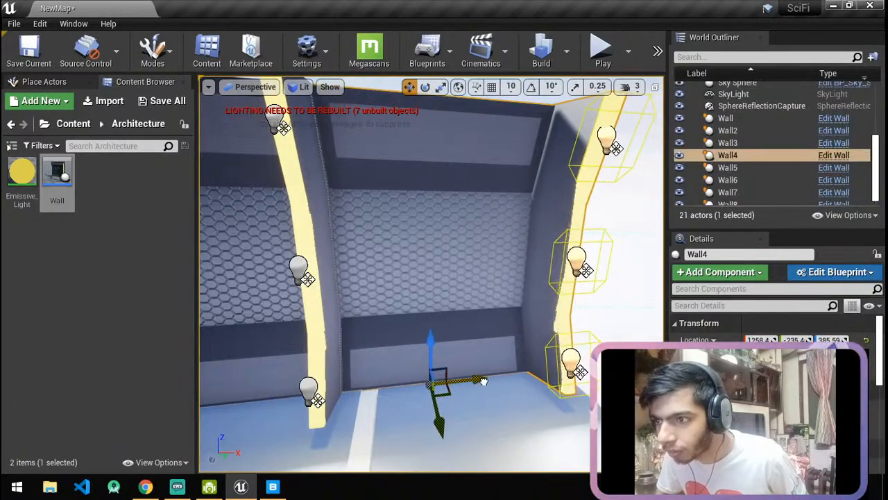
pyautogui.moveTo(484, 381); pyautogui.dragTo(597, 389, button='right')
pyautogui.moveTo(521, 341); pyautogui.dragTo(576, 361, button='right')
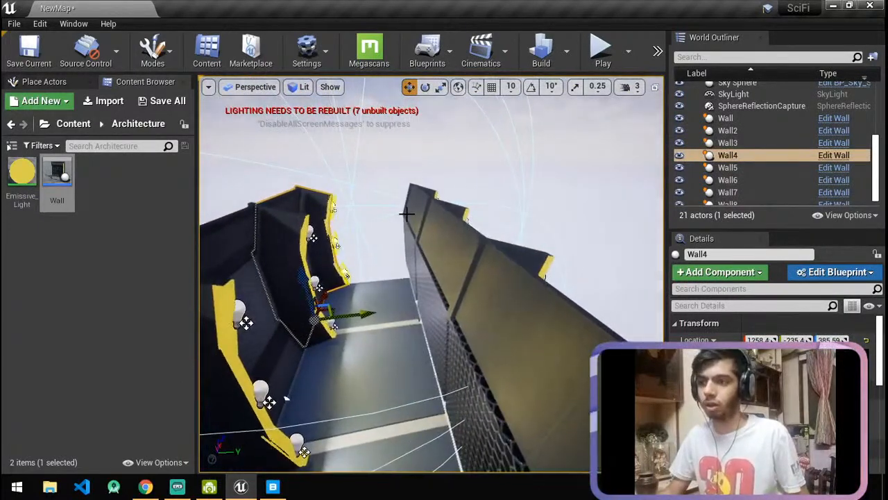
# Select the four duplicated wall sections on the opposite side and delete them.
pyautogui.click(441, 263)
pyautogui.keyDown('ctrl'); pyautogui.click(507, 337); pyautogui.keyUp('ctrl')
pyautogui.keyDown('ctrl'); pyautogui.click(537, 328); pyautogui.keyUp('ctrl')
pyautogui.moveTo(537, 329); pyautogui.dragTo(560, 306, button='right')
pyautogui.press('Delete')
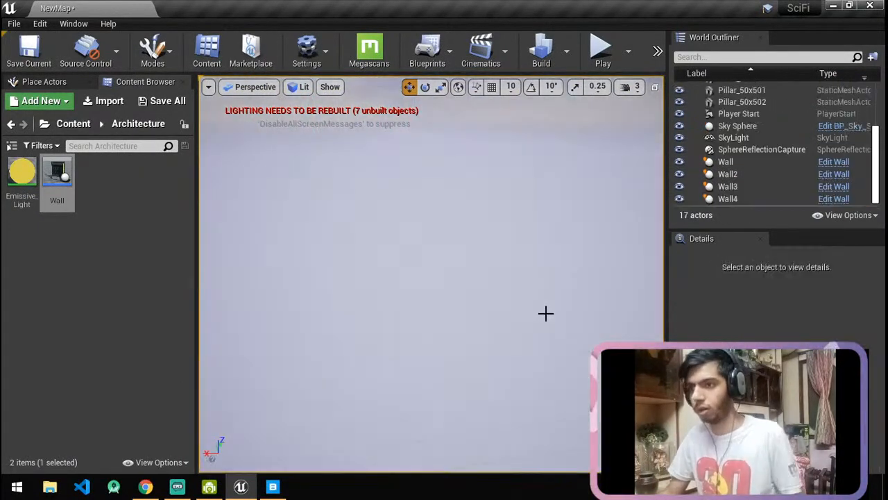
# Select Wall, Wall2, Wall3 and Wall4 together and duplicate them.
pyautogui.moveTo(340, 431); pyautogui.dragTo(384, 288, button='right')
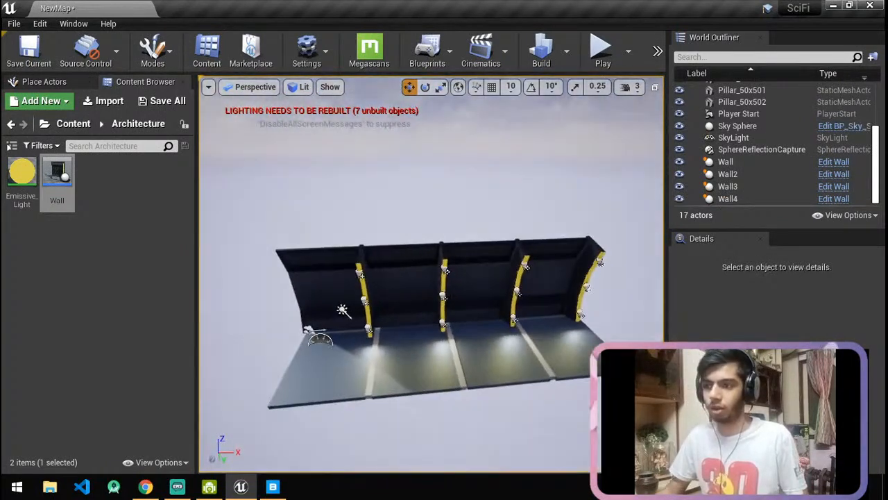
pyautogui.click(331, 287)
pyautogui.keyDown('ctrl'); pyautogui.click(406, 283); pyautogui.keyUp('ctrl')
pyautogui.keyDown('ctrl'); pyautogui.click(481, 279); pyautogui.keyUp('ctrl')
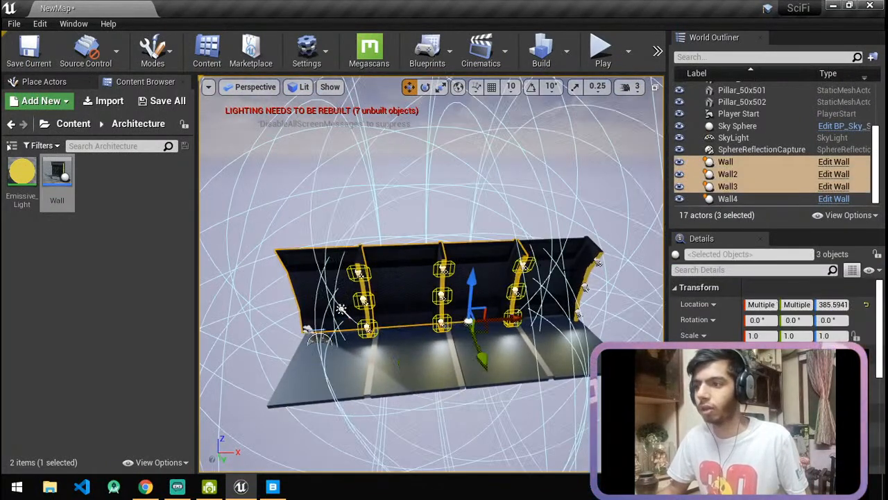
pyautogui.keyDown('ctrl'); pyautogui.click(571, 272); pyautogui.keyUp('ctrl')
pyautogui.hotkey('ctrl', 'w')
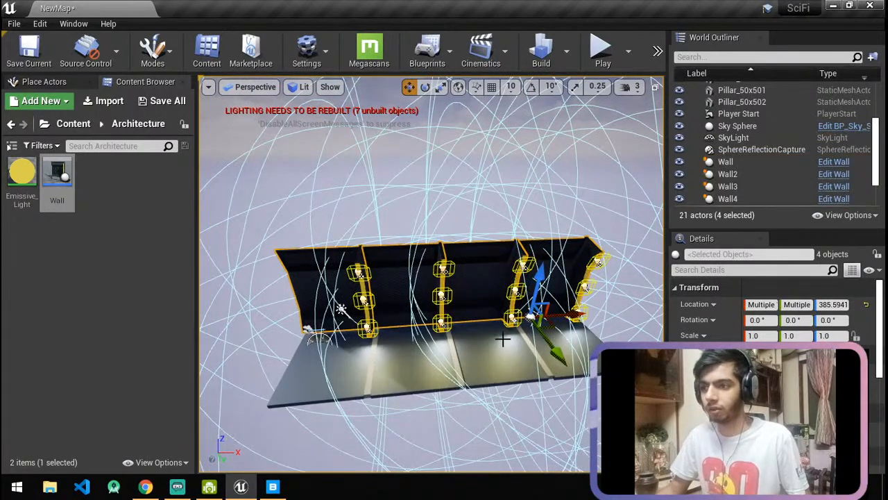
# Move the duplicated walls out to the open side of the floor and set their Z rotation to 180°.
pyautogui.moveTo(556, 355); pyautogui.dragTo(604, 396)
pyautogui.moveTo(562, 428); pyautogui.dragTo(319, 338)
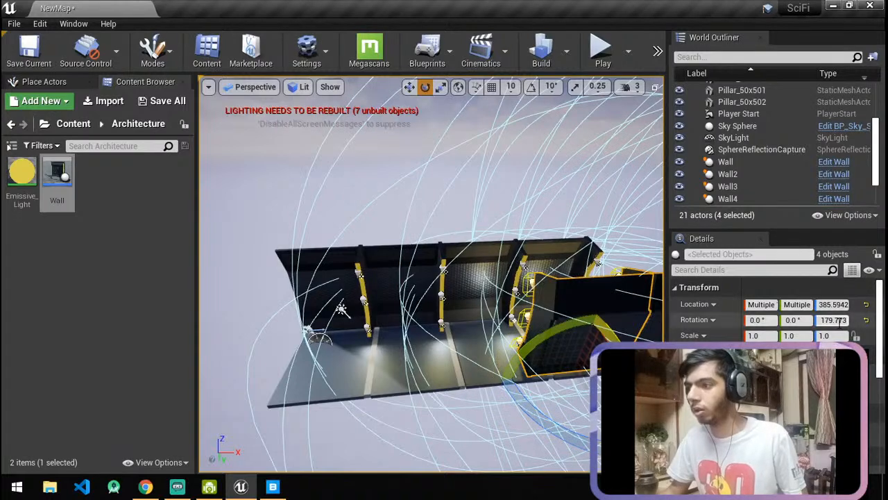
pyautogui.write('180')
pyautogui.press('Return')
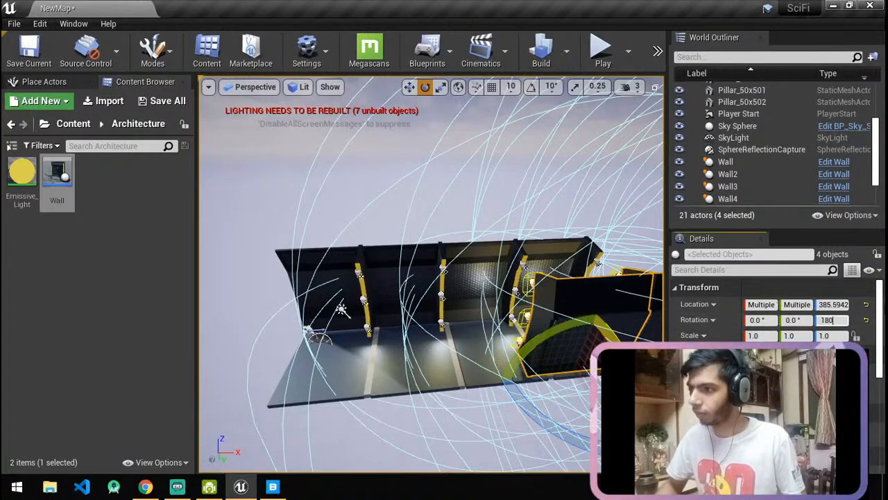
pyautogui.press('BackSpace')
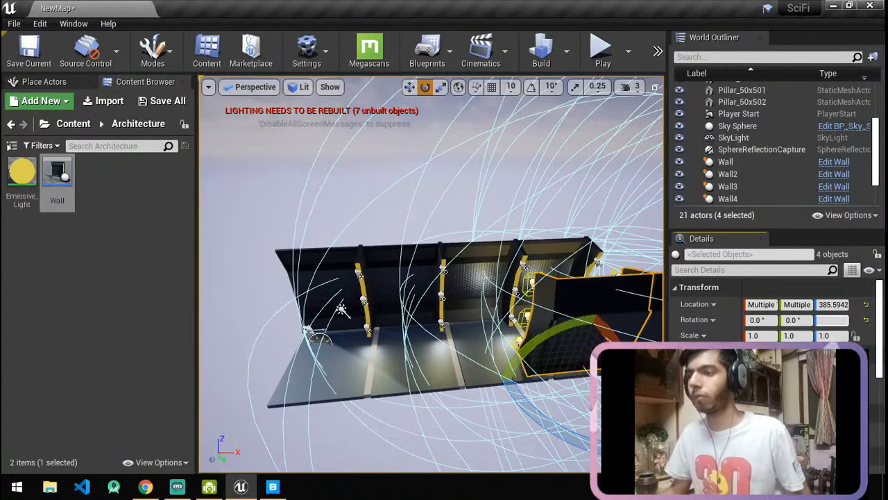
pyautogui.click(598, 263)
pyautogui.moveTo(598, 385); pyautogui.dragTo(520, 403)
pyautogui.hotkey('ctrl', 'z')
# Select Wall5 through Wall8 together and position them along the open edge of the floor, facing the first row.
pyautogui.moveTo(545, 391); pyautogui.dragTo(579, 309, button='right')
pyautogui.keyDown('ctrl'); pyautogui.click(540, 316); pyautogui.keyUp('ctrl')
pyautogui.keyDown('ctrl'); pyautogui.click(575, 289); pyautogui.keyUp('ctrl')
pyautogui.keyDown('ctrl'); pyautogui.click(603, 275); pyautogui.keyUp('ctrl')
pyautogui.moveTo(603, 275); pyautogui.dragTo(651, 306, button='right')
pyautogui.moveTo(540, 261); pyautogui.dragTo(492, 333)
pyautogui.moveTo(492, 332); pyautogui.dragTo(559, 347, button='right')
pyautogui.moveTo(401, 142); pyautogui.dragTo(456, 260, button='right')
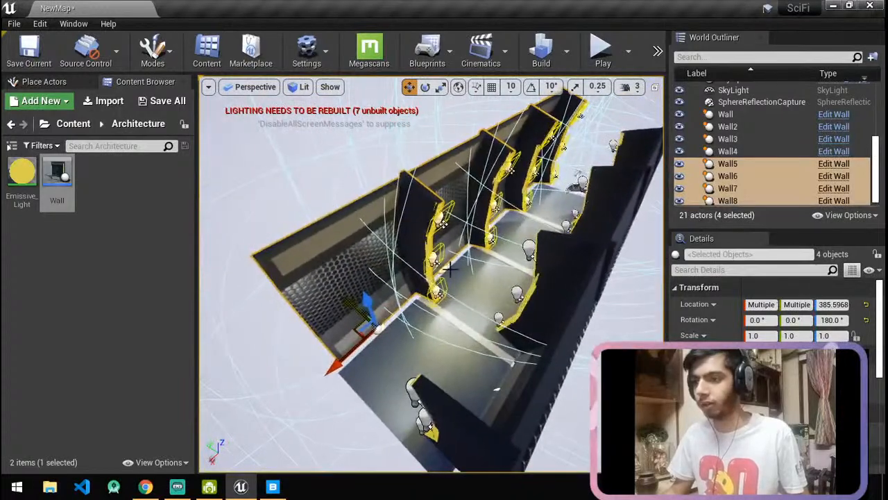
pyautogui.moveTo(356, 332); pyautogui.dragTo(356, 343)
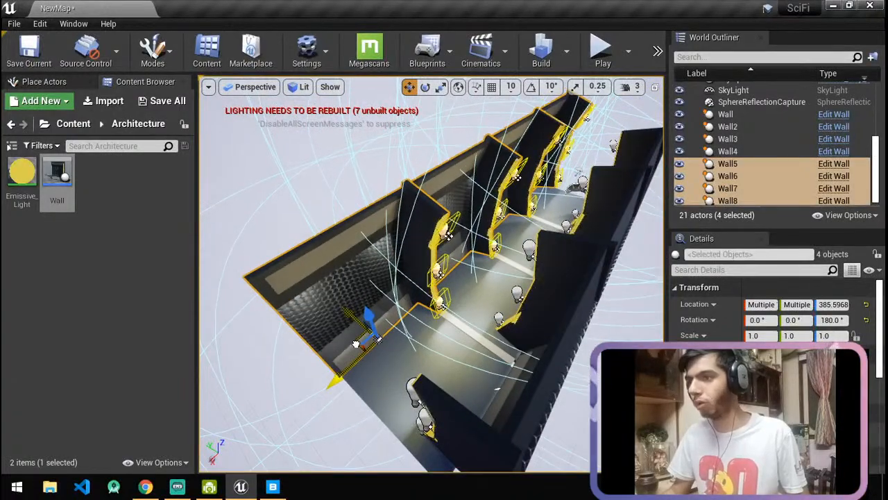
pyautogui.moveTo(447, 335); pyautogui.dragTo(458, 361, button='right')
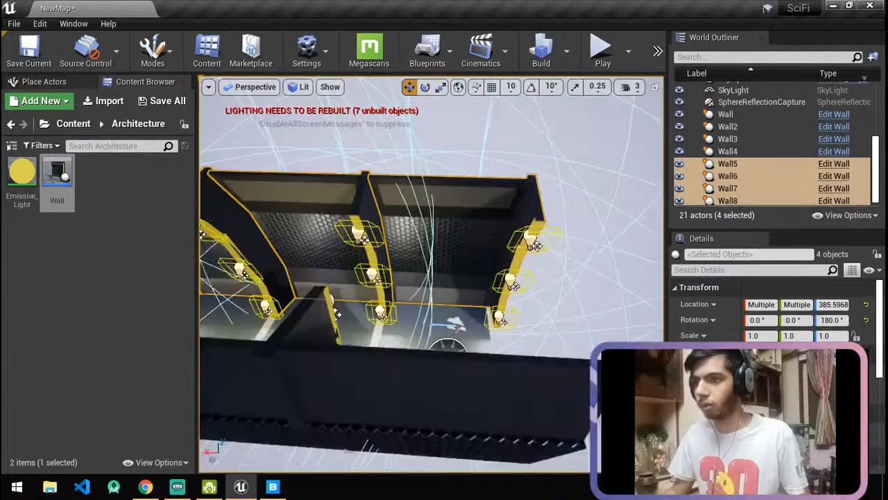
# Scale the Atmospheric Fog actor along X to about 1.58.
pyautogui.moveTo(337, 314); pyautogui.dragTo(444, 389, button='right')
pyautogui.click(510, 415)
pyautogui.click(510, 415)
pyautogui.moveTo(510, 415); pyautogui.dragTo(460, 371, button='right')
pyautogui.press('e')
pyautogui.press('r')
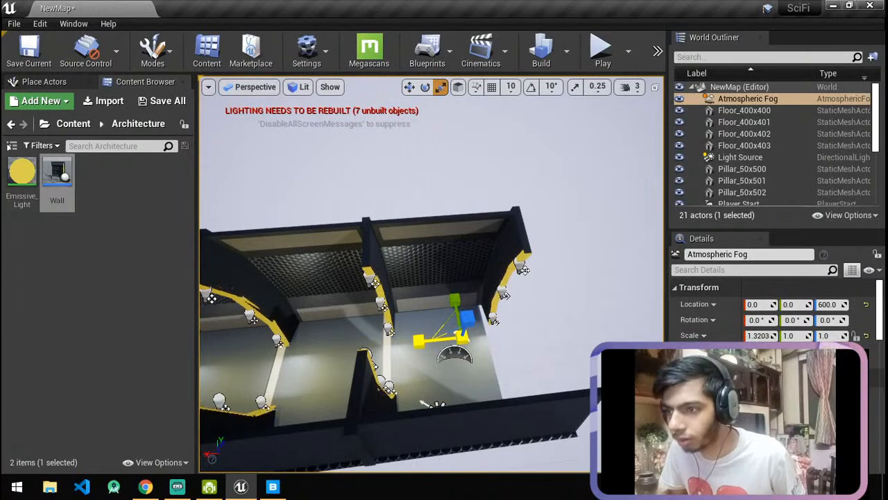
pyautogui.press('w')
pyautogui.moveTo(439, 341); pyautogui.dragTo(482, 346)
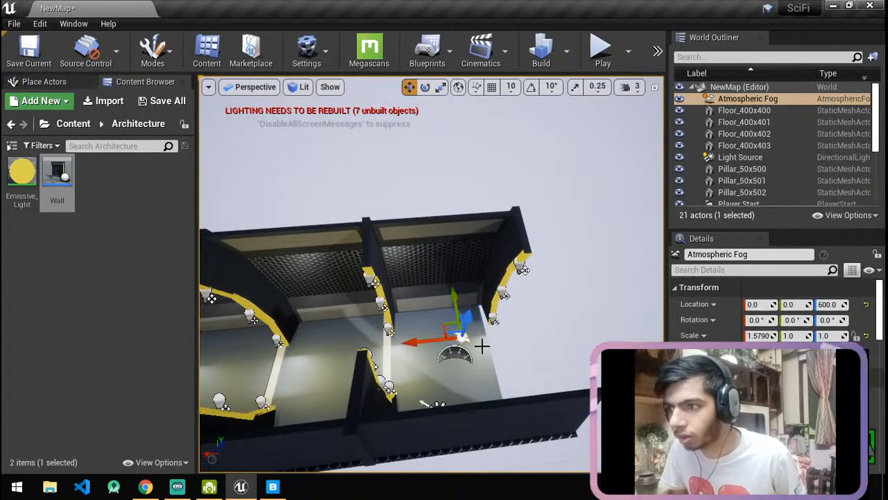
# Move the first floor tile, Floor_400x400, along X to about -249.8 so it reaches the end of the walls.
pyautogui.click(424, 403)
pyautogui.press('r')
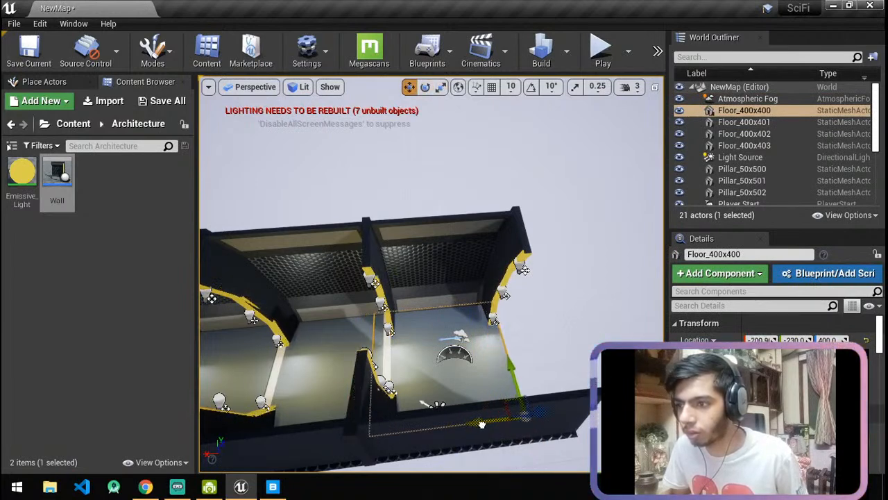
pyautogui.moveTo(492, 423); pyautogui.dragTo(493, 424)
pyautogui.moveTo(520, 345); pyautogui.dragTo(403, 323, button='right')
pyautogui.moveTo(428, 266); pyautogui.dragTo(344, 415, button='right')
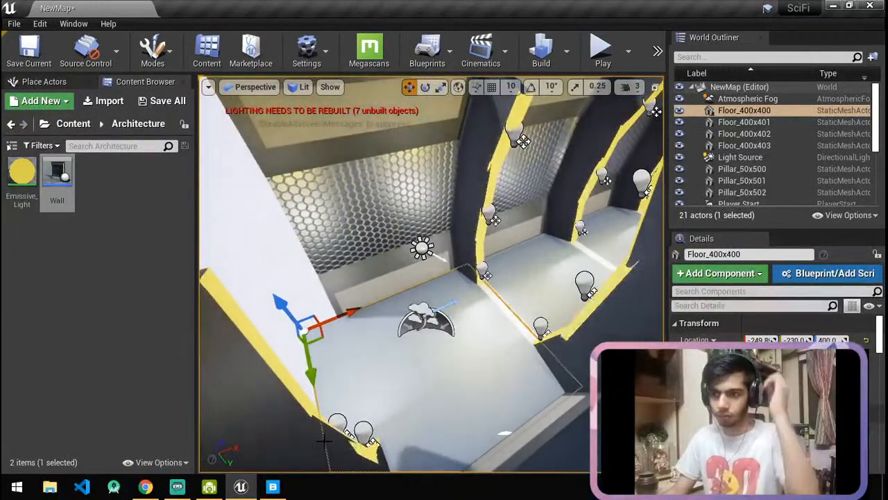
# Switch the viewport type to Cinematic Viewport and examine the corridor from inside along its length.
pyautogui.moveTo(479, 349); pyautogui.dragTo(451, 337, button='right')
pyautogui.moveTo(484, 397); pyautogui.dragTo(444, 349, button='right')
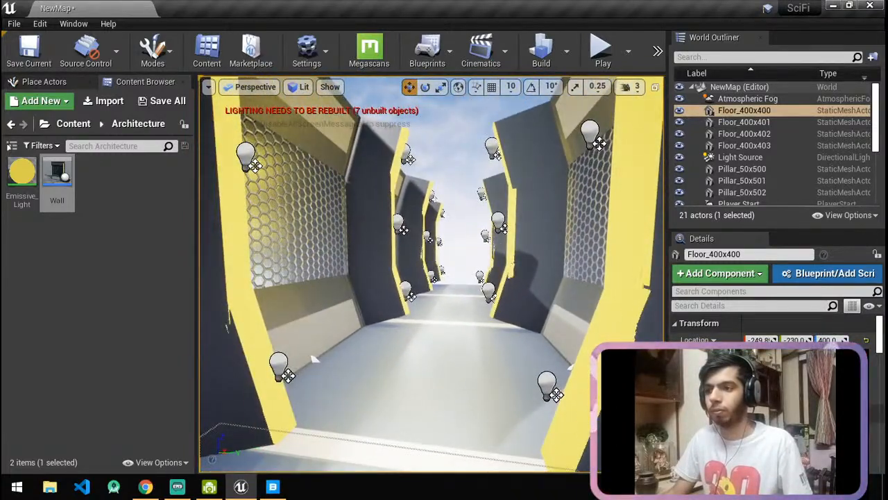
pyautogui.click(255, 86)
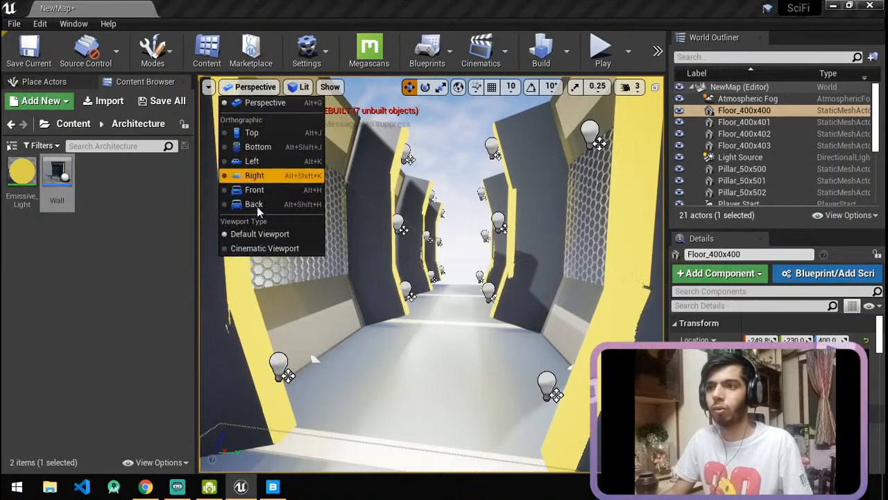
pyautogui.click(262, 249)
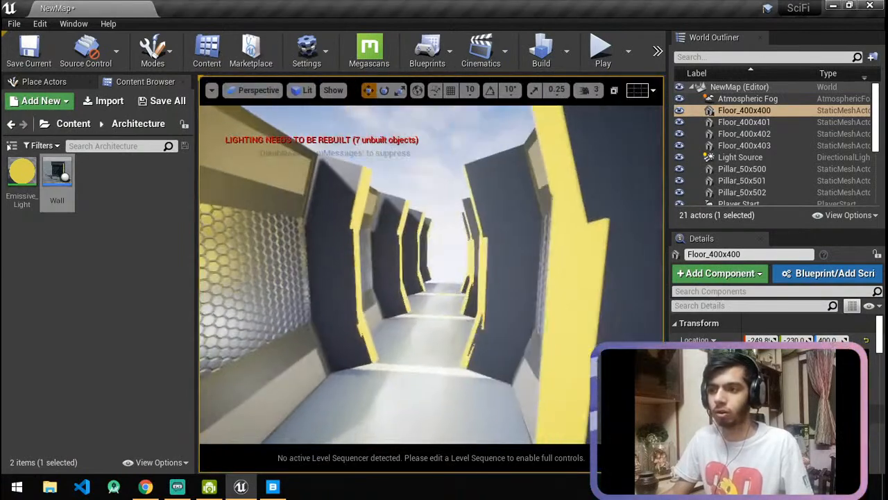
pyautogui.press('w')
pyautogui.moveTo(431, 275); pyautogui.dragTo(450, 275, button='right')
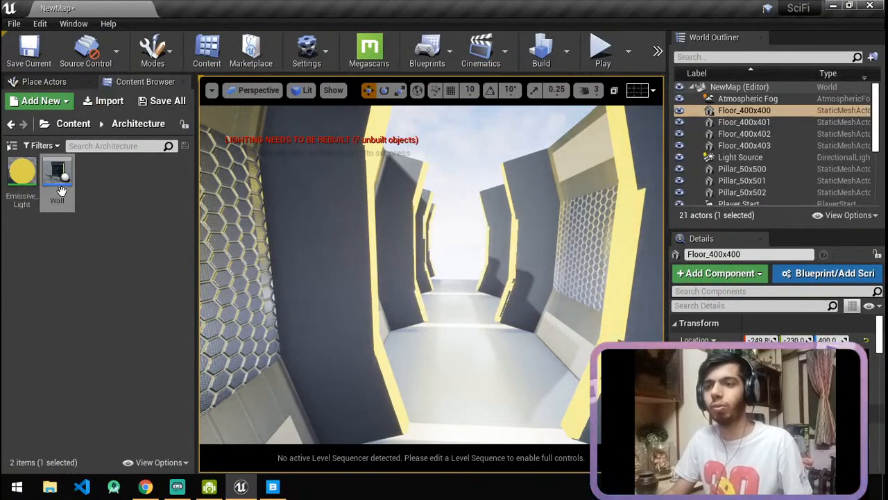
# Open the Wall blueprint, scale the lower light strip Root6 along X to about 0.081 and move it to X about 492.8.
pyautogui.doubleClick(59, 181)
pyautogui.click(202, 82)
pyautogui.moveTo(401, 278); pyautogui.dragTo(382, 349, button='right')
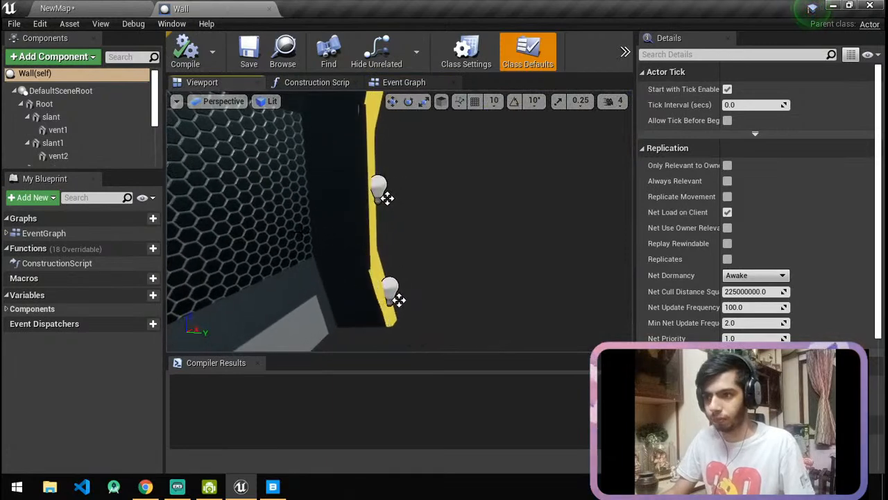
pyautogui.click(400, 312)
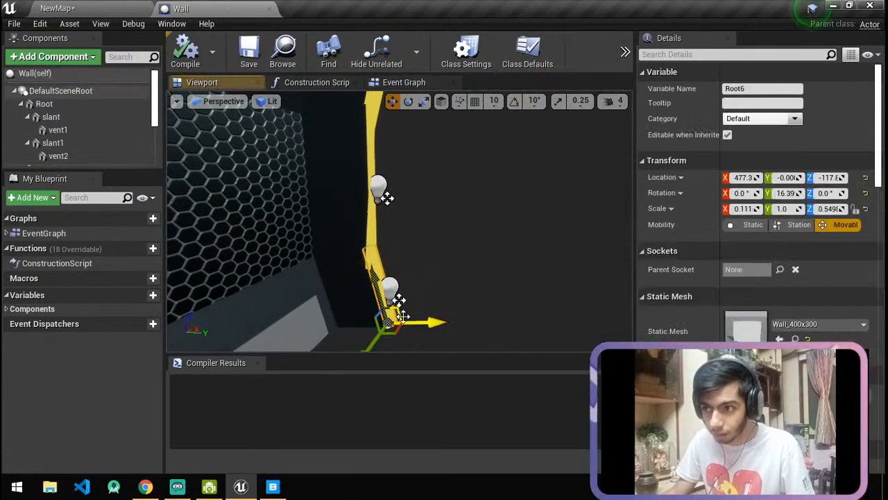
pyautogui.press('space')
pyautogui.press('space')
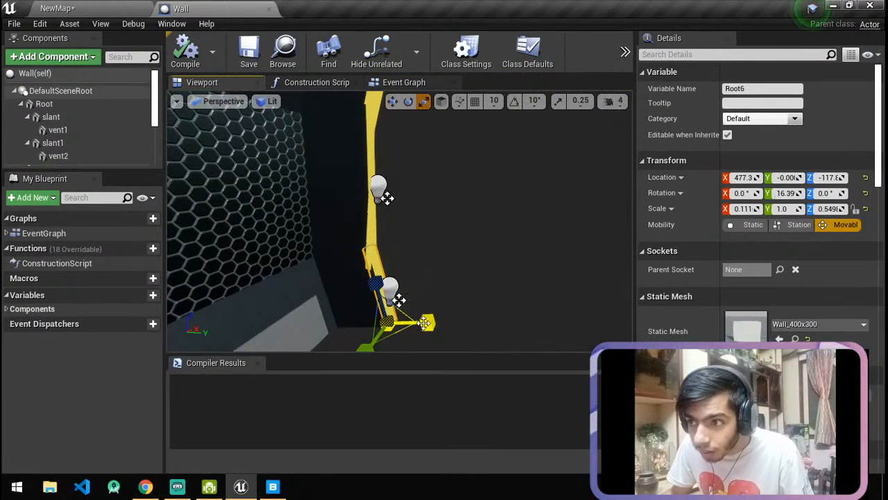
pyautogui.moveTo(427, 323); pyautogui.dragTo(431, 323)
pyautogui.press('space')
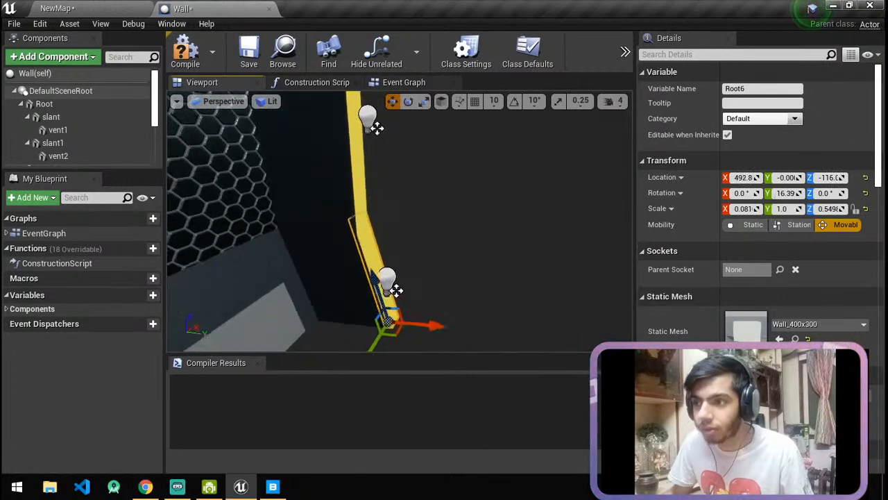
# Shorten the lower light strip Root6 along Z to a scale of about 0.443.
pyautogui.moveTo(479, 263); pyautogui.dragTo(501, 269, button='right')
pyautogui.press('space')
pyautogui.press('space')
pyautogui.moveTo(479, 264); pyautogui.dragTo(506, 283)
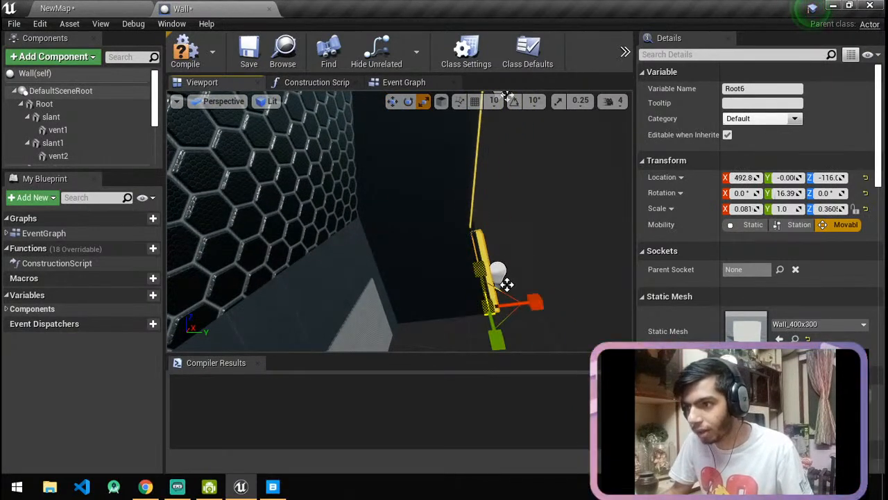
pyautogui.moveTo(506, 95); pyautogui.dragTo(507, 98)
pyautogui.moveTo(509, 249); pyautogui.dragTo(527, 251, button='right')
pyautogui.press('w')
pyautogui.moveTo(469, 304)
pyautogui.mouseDown(button='right')
pyautogui.moveTo(480, 305)
pyautogui.moveTo(469, 304)
pyautogui.mouseUp(button='right')
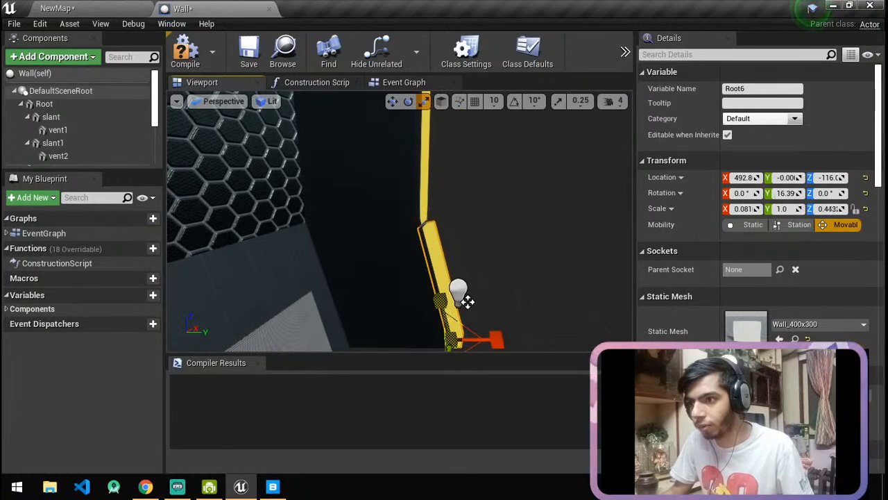
# Fine-tune Root6's Z scale to about 0.448 and compare the strip joints in the NewMap corridor.
pyautogui.click(451, 300)
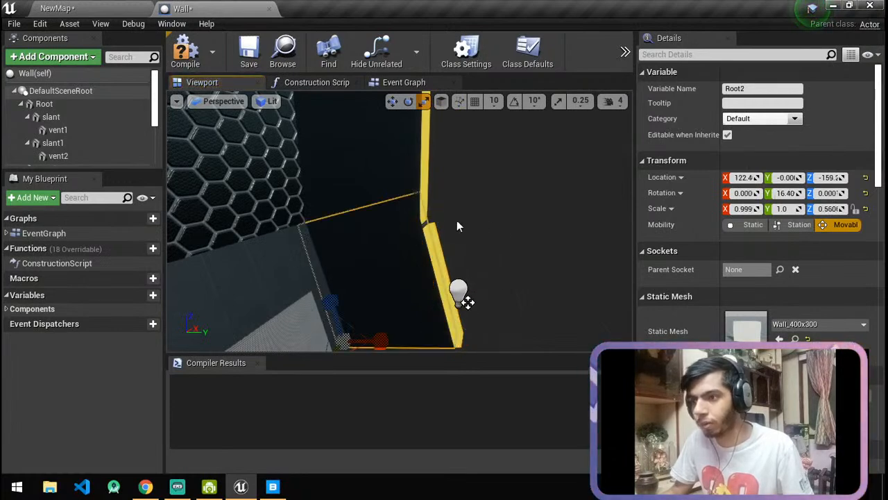
pyautogui.click(405, 260)
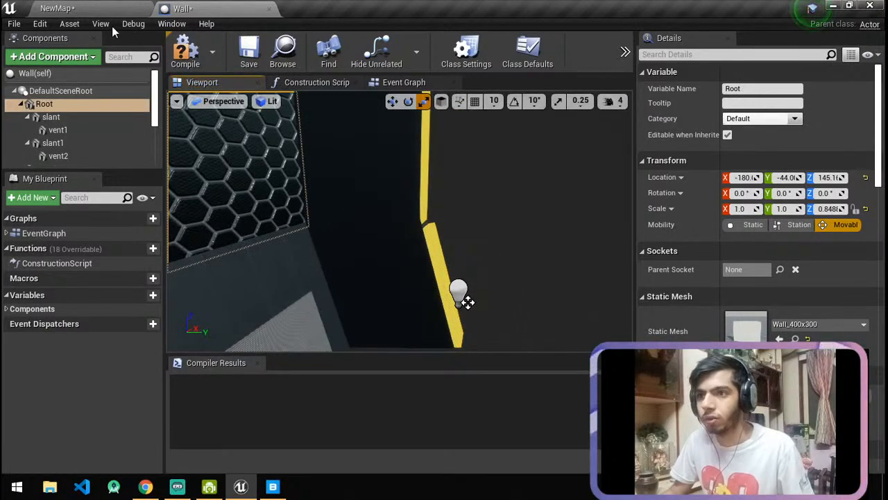
pyautogui.click(96, 7)
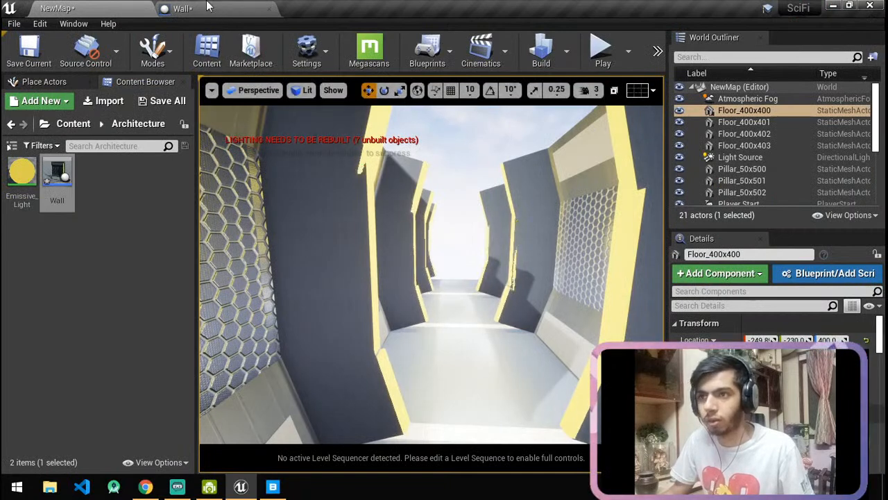
pyautogui.click(182, 8)
pyautogui.click(437, 238)
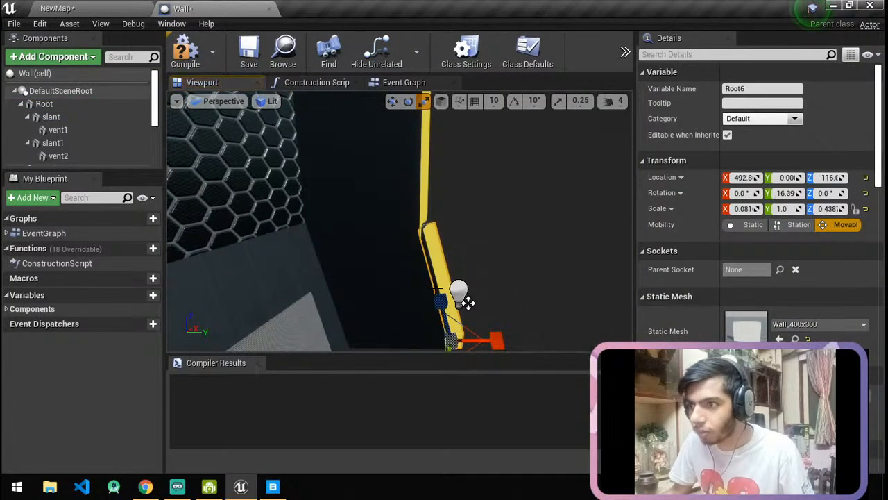
pyautogui.moveTo(440, 297); pyautogui.dragTo(440, 297)
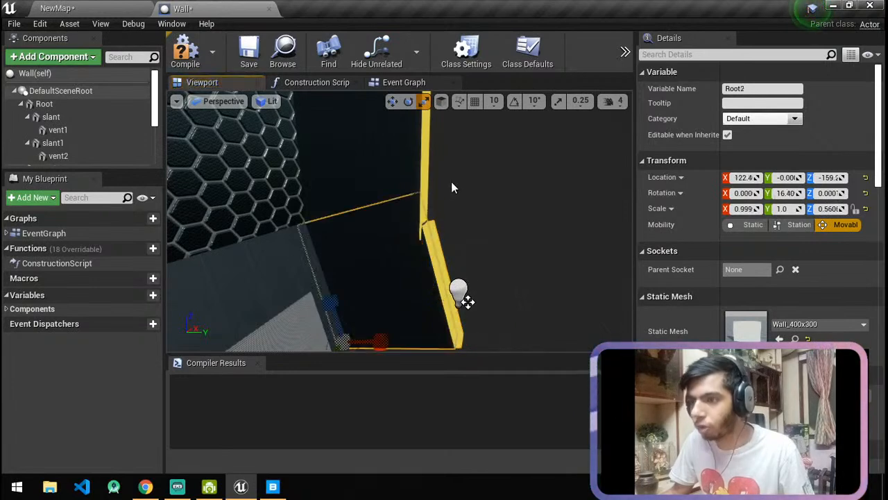
pyautogui.click(53, 142)
pyautogui.click(43, 8)
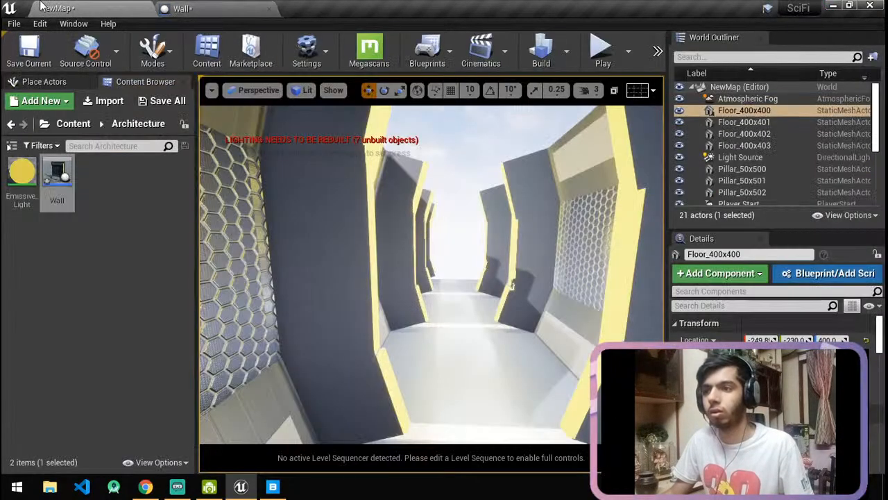
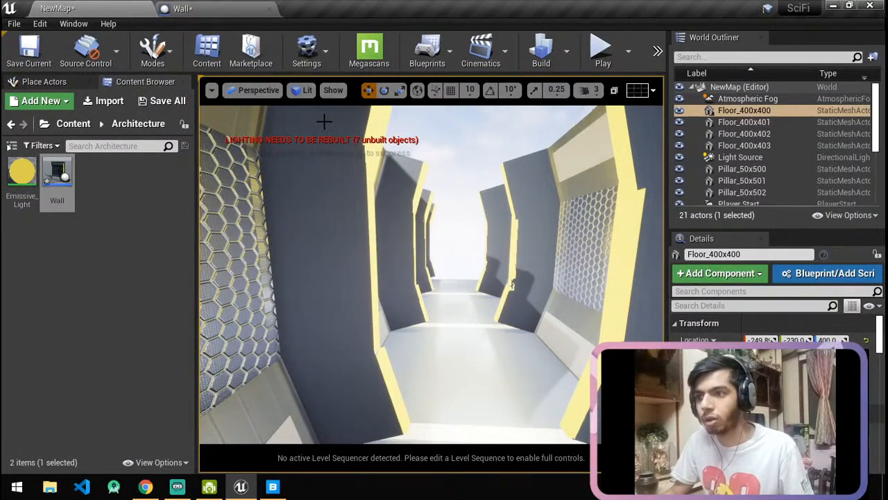
# In the Wall blueprint, scale the middle light strip Root4 along Z to about 0.755 and raise it to Z about 18.
pyautogui.click(182, 9)
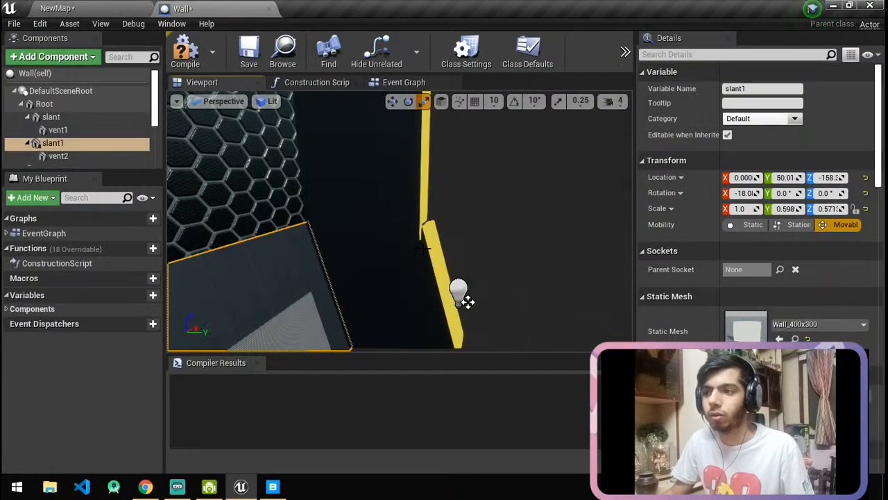
pyautogui.click(421, 188)
pyautogui.moveTo(408, 206); pyautogui.dragTo(404, 212)
pyautogui.moveTo(428, 207); pyautogui.dragTo(424, 235, button='right')
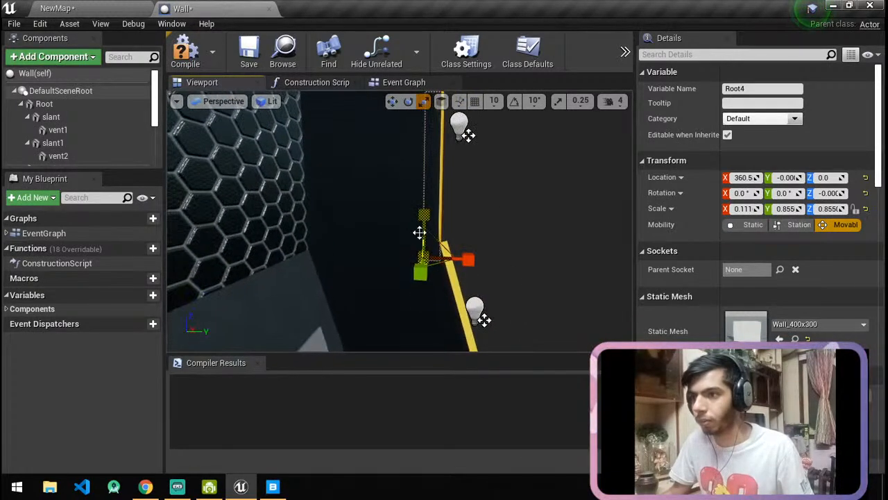
pyautogui.moveTo(423, 220); pyautogui.dragTo(423, 238)
pyautogui.moveTo(446, 212); pyautogui.dragTo(438, 166, button='right')
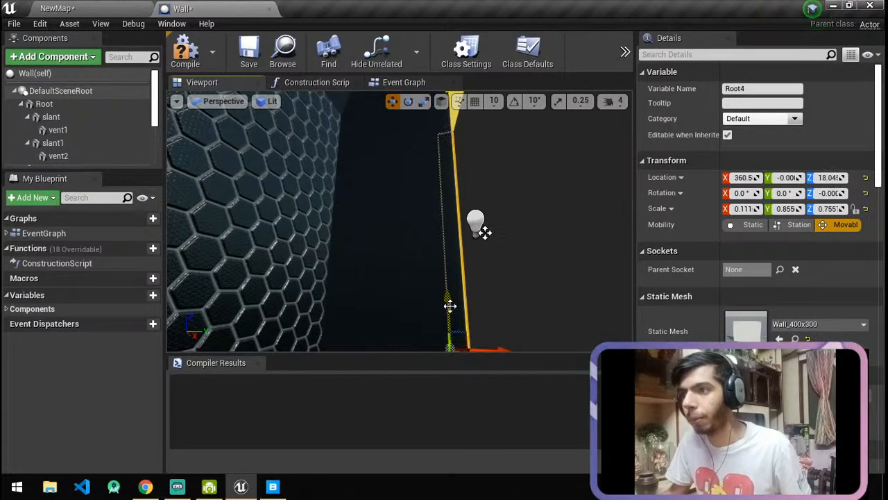
# Raise the middle strip Root4 to Z about 35.1 to meet the upper strip, and check the corridor in NewMap.
pyautogui.click(103, 7)
pyautogui.click(239, 9)
pyautogui.moveTo(480, 232); pyautogui.dragTo(479, 188, button='right')
pyautogui.moveTo(396, 256); pyautogui.dragTo(396, 256, button='right')
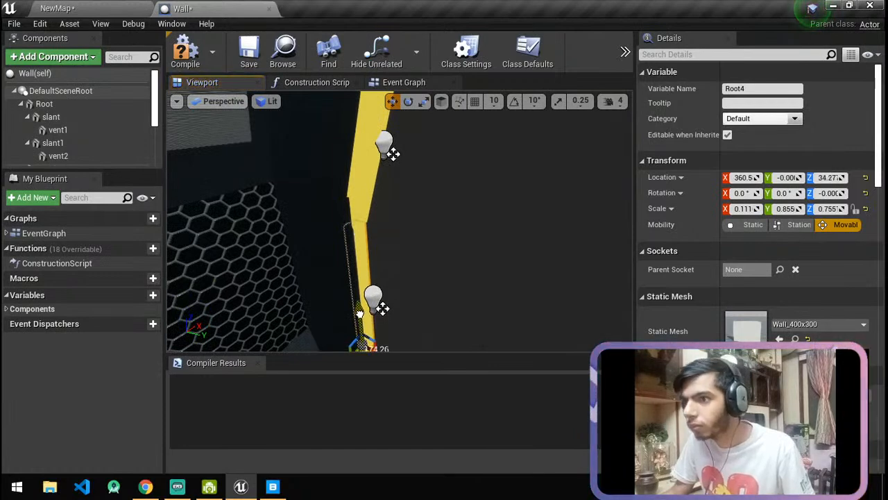
pyautogui.click(116, 6)
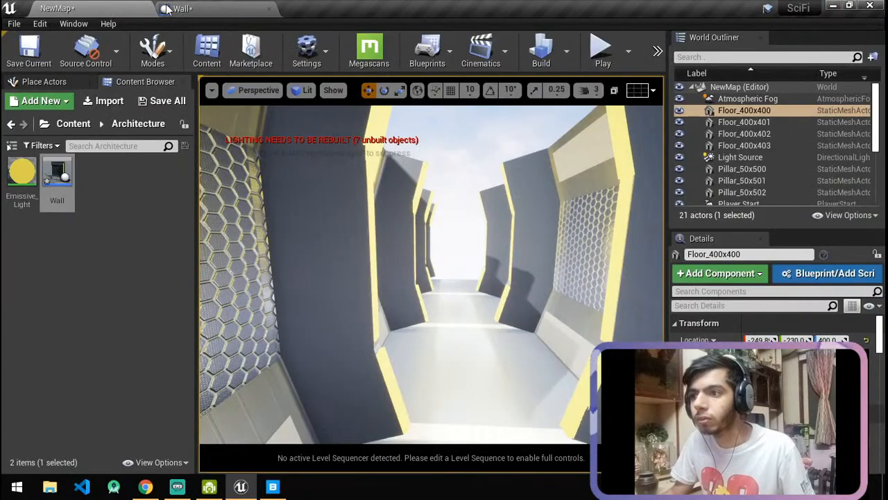
pyautogui.click(252, 6)
# Thin the lower strip Root6 to an X scale of about 0.038 and move it against the wall edge at X about 501.4.
pyautogui.moveTo(399, 222); pyautogui.dragTo(399, 222, button='right')
pyautogui.moveTo(448, 261); pyautogui.dragTo(462, 262, button='right')
pyautogui.click(428, 205)
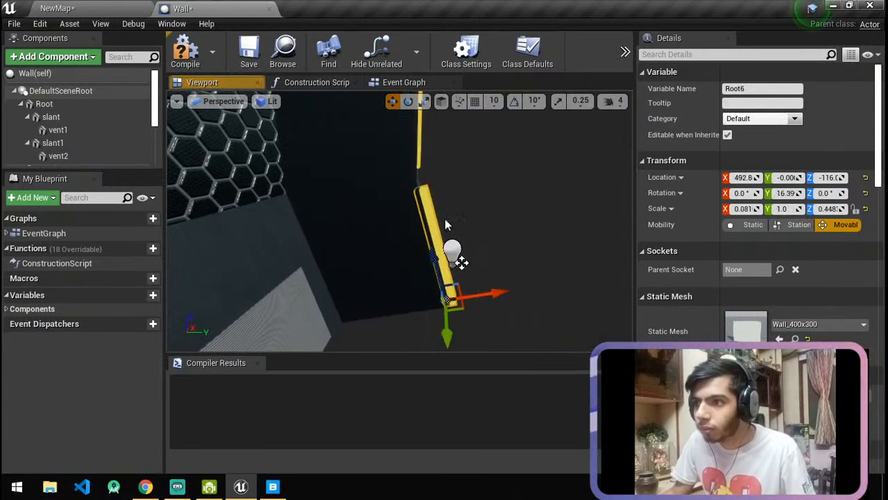
pyautogui.press('e')
pyautogui.press('r')
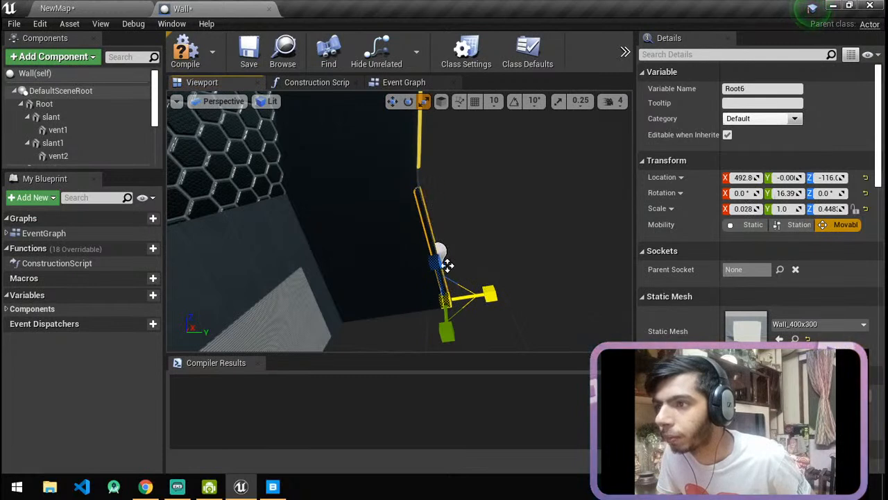
pyautogui.moveTo(447, 264); pyautogui.dragTo(451, 265)
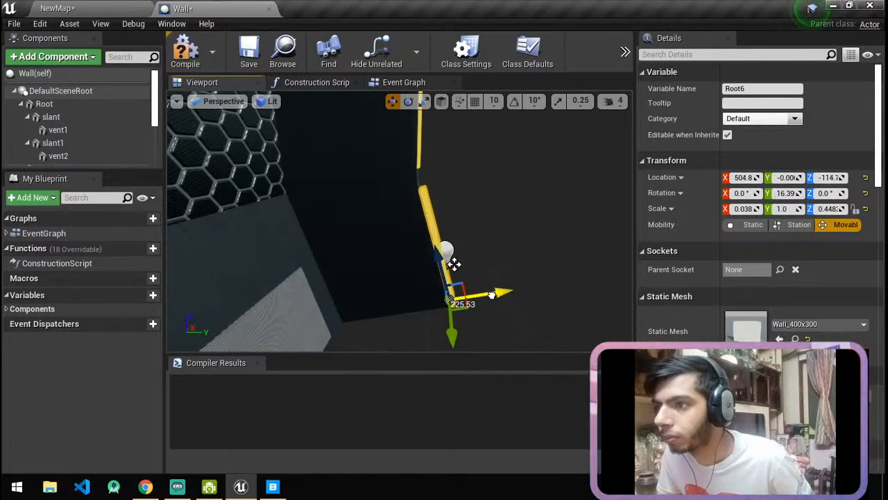
pyautogui.moveTo(399, 220); pyautogui.dragTo(409, 201, button='right')
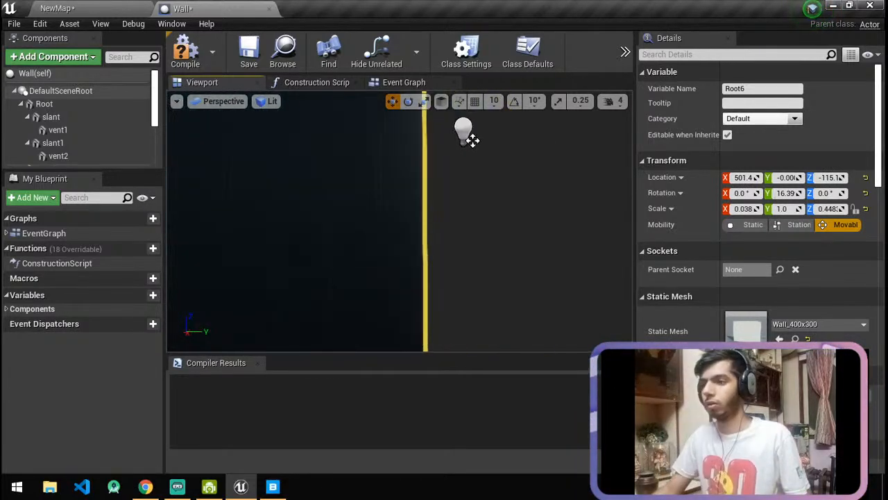
# Thin the middle strip Root4 to an X scale of about 0.012 and move it to the wall edge at X about 398.3.
pyautogui.click(426, 271)
pyautogui.moveTo(427, 271); pyautogui.dragTo(406, 271, button='right')
pyautogui.press('e')
pyautogui.press('r')
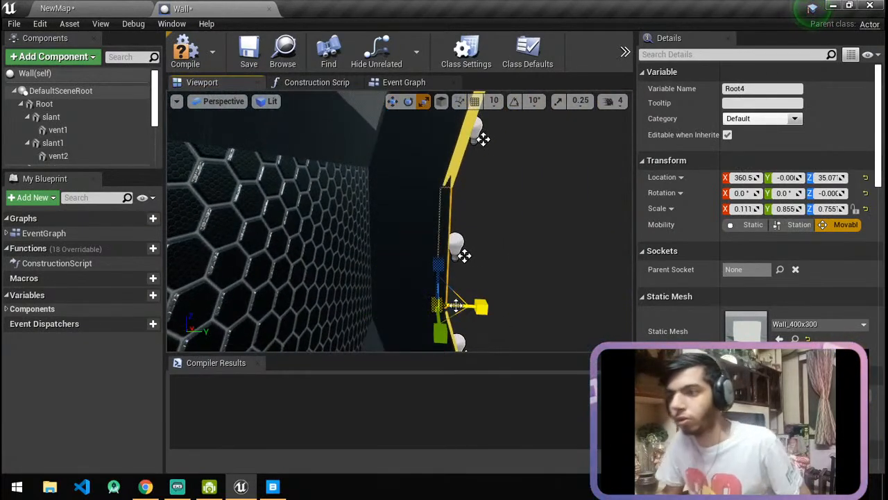
pyautogui.moveTo(478, 309); pyautogui.dragTo(484, 310)
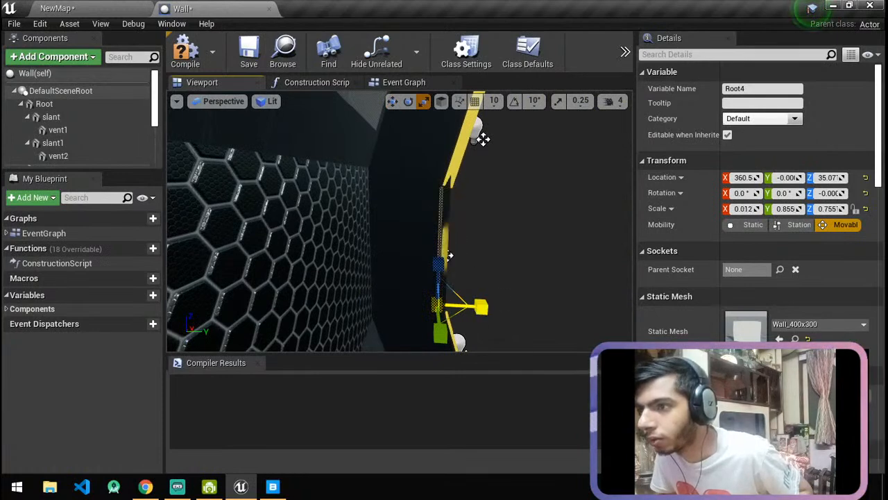
pyautogui.moveTo(482, 310); pyautogui.dragTo(491, 310)
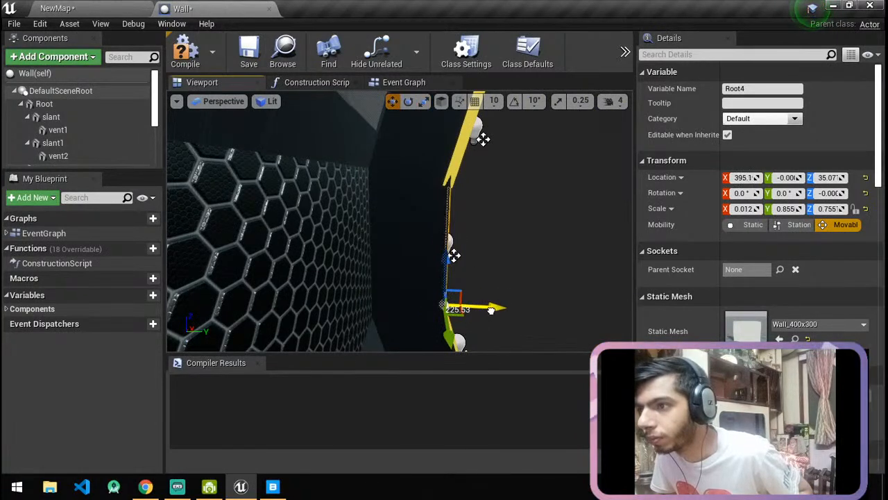
# Adjust the Z scale of the middle strip Root4 to refine its joint with the neighbouring strips.
pyautogui.moveTo(492, 311); pyautogui.dragTo(514, 323, button='right')
pyautogui.press('r')
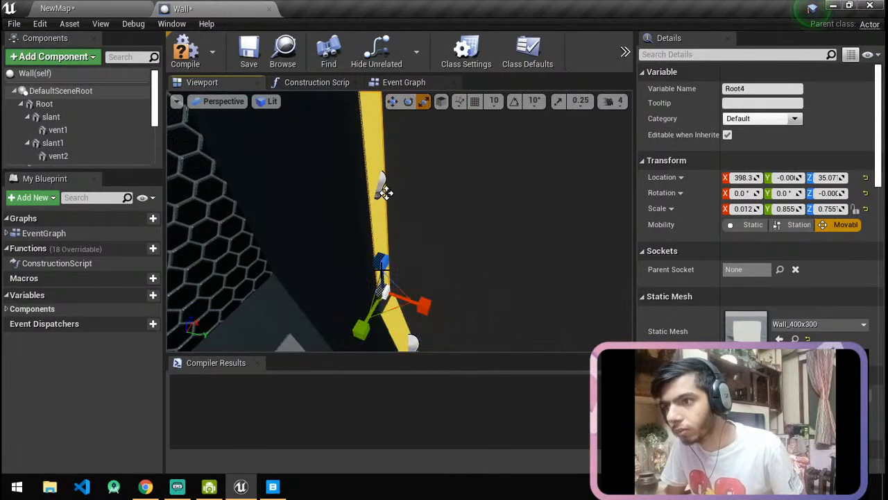
pyautogui.moveTo(381, 264); pyautogui.dragTo(387, 277)
pyautogui.moveTo(384, 201); pyautogui.dragTo(424, 282, button='right')
# Move the lower strip Root6 to X about 498.3 and Z about -111.1 to close the gap, and review the corridor in NewMap.
pyautogui.click(366, 254)
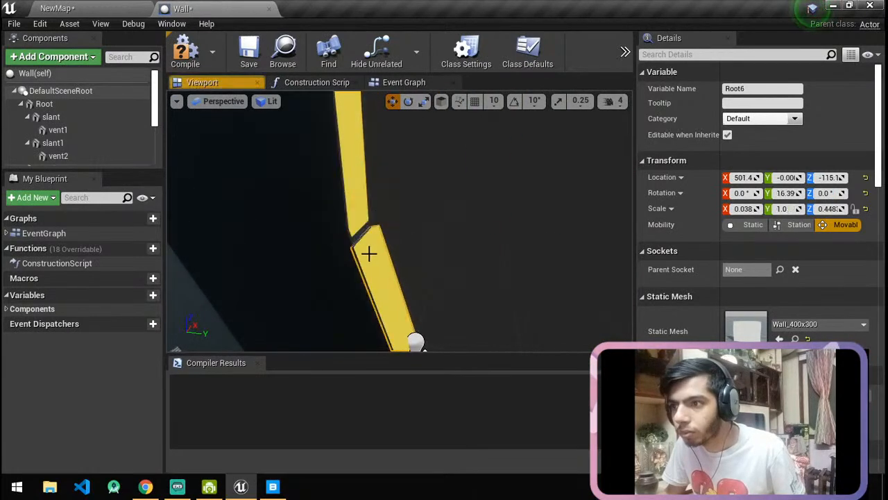
pyautogui.moveTo(392, 256); pyautogui.dragTo(389, 237, button='right')
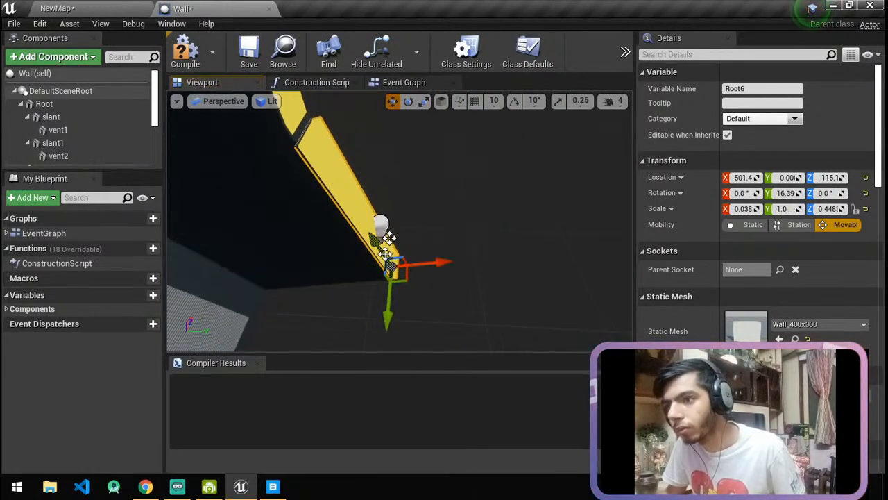
pyautogui.moveTo(305, 160); pyautogui.dragTo(277, 106, button='right')
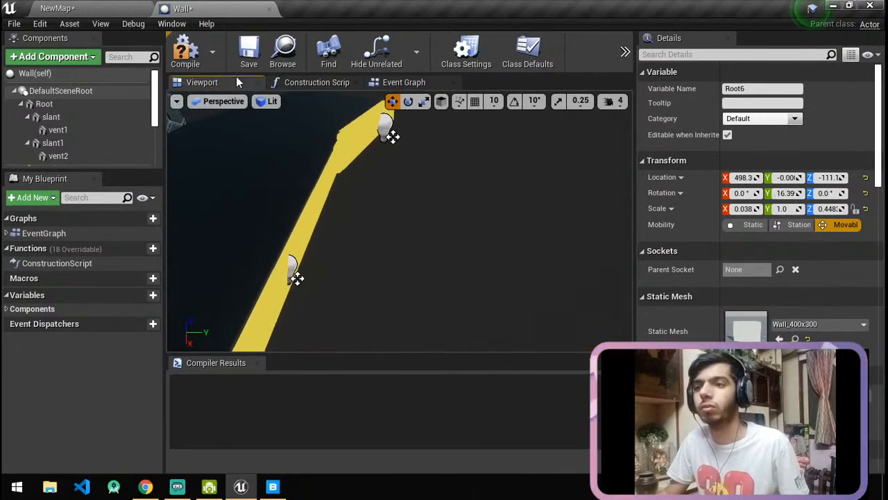
pyautogui.click(102, 12)
pyautogui.moveTo(453, 399); pyautogui.dragTo(391, 298, button='right')
# In the Wall blueprint, thin the upper strip Root5 to an X scale of about 0.042 and move it to X about 386.2.
pyautogui.click(182, 8)
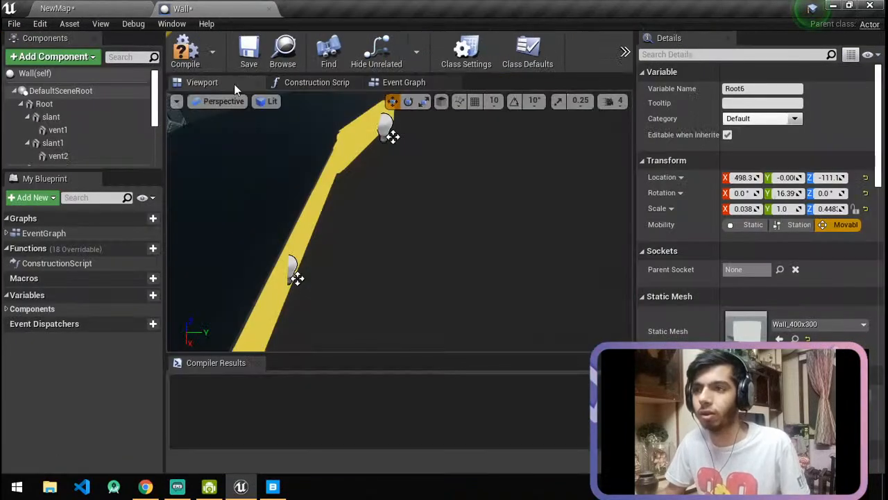
pyautogui.click(360, 144)
pyautogui.moveTo(360, 144); pyautogui.dragTo(435, 173, button='right')
pyautogui.press('e')
pyautogui.press('r')
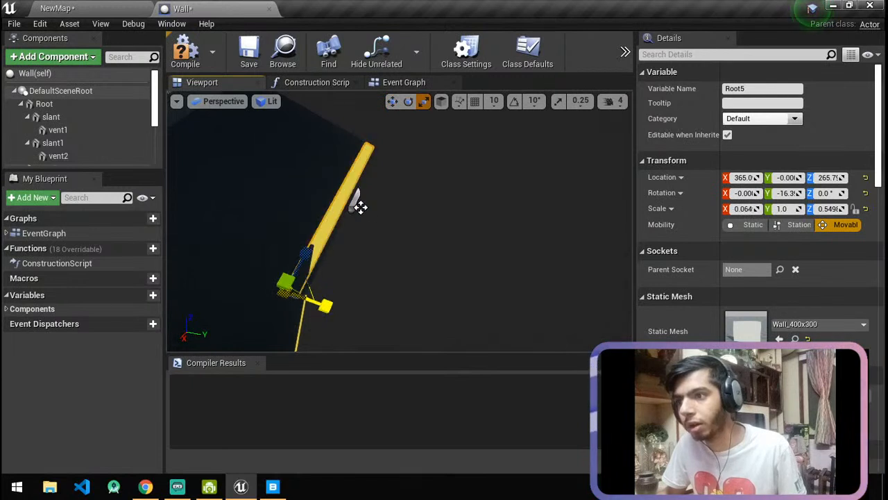
pyautogui.press('w')
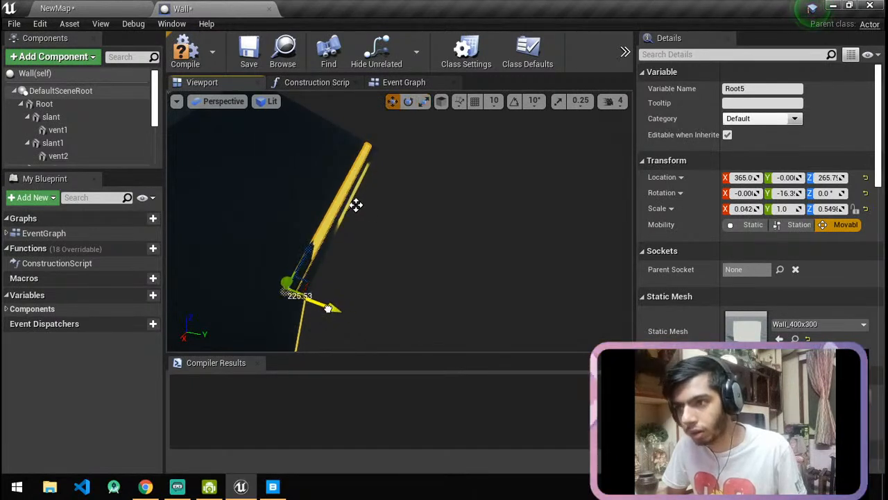
pyautogui.moveTo(338, 311)
pyautogui.mouseDown()
pyautogui.moveTo(349, 315)
pyautogui.moveTo(341, 312)
pyautogui.mouseUp()
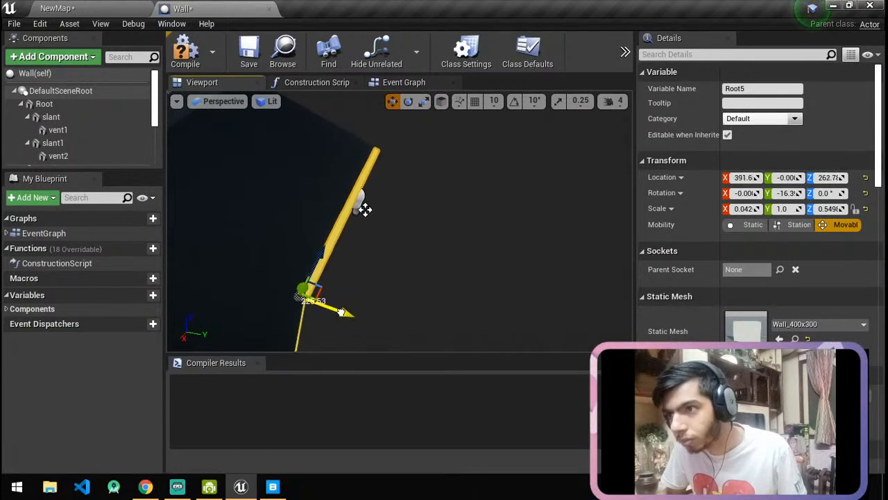
# Scale the upper strip Root5 to about 0.478 in Z and move it to X about 401.3 and Z about 283.1.
pyautogui.press('f')
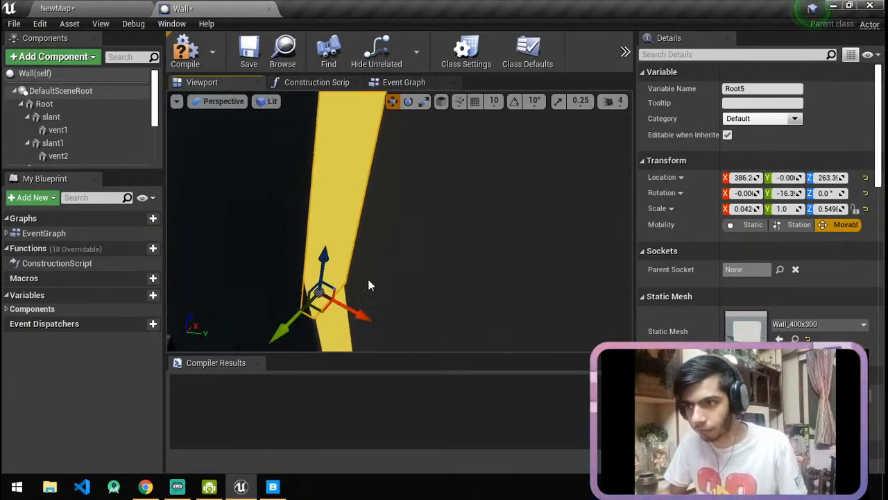
pyautogui.press('e')
pyautogui.press('r')
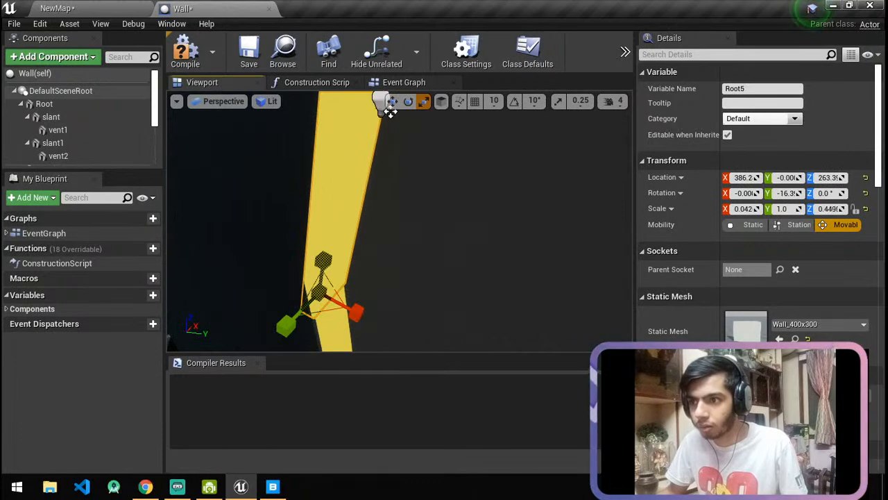
pyautogui.moveTo(331, 260)
pyautogui.mouseDown(button='right')
pyautogui.moveTo(348, 149)
pyautogui.moveTo(347, 278)
pyautogui.moveTo(336, 246)
pyautogui.mouseUp(button='right')
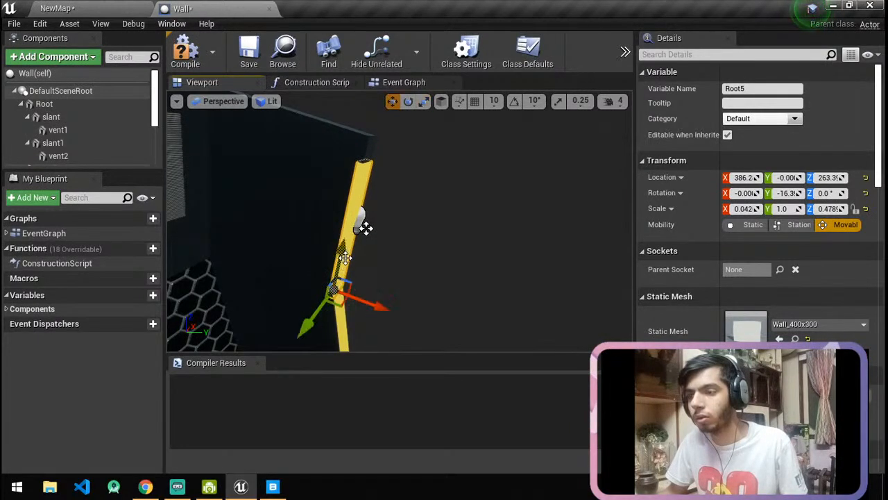
pyautogui.moveTo(345, 258); pyautogui.dragTo(354, 244)
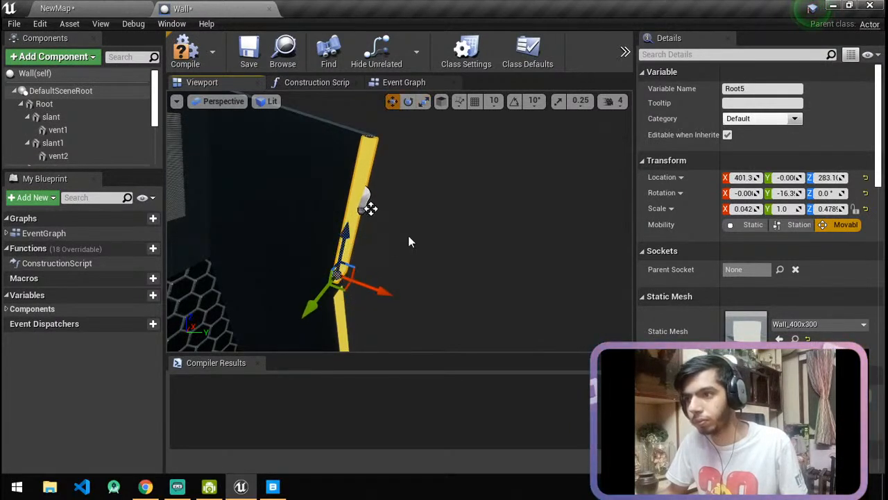
# Lengthen the middle strip Root4 to a Z scale of about 0.854 to extend it towards the upper strip.
pyautogui.moveTo(431, 240); pyautogui.dragTo(298, 281, button='right')
pyautogui.moveTo(170, 327); pyautogui.dragTo(348, 141, button='right')
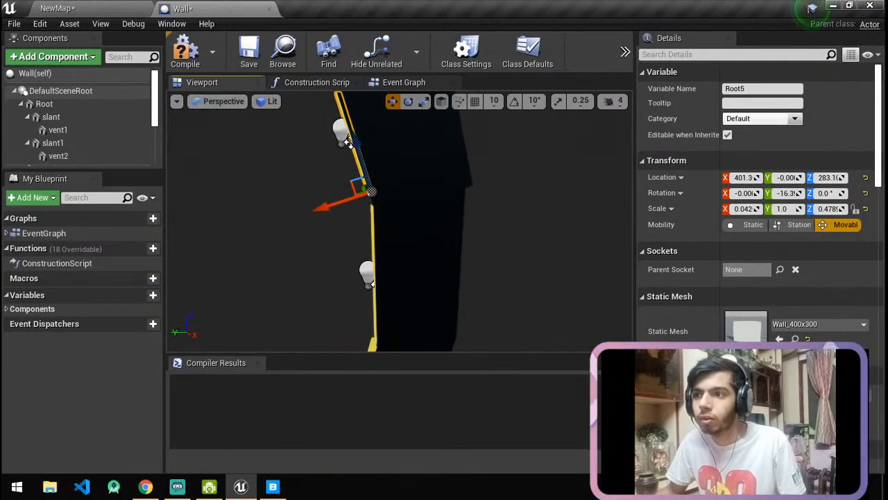
pyautogui.click(348, 141)
pyautogui.press('r')
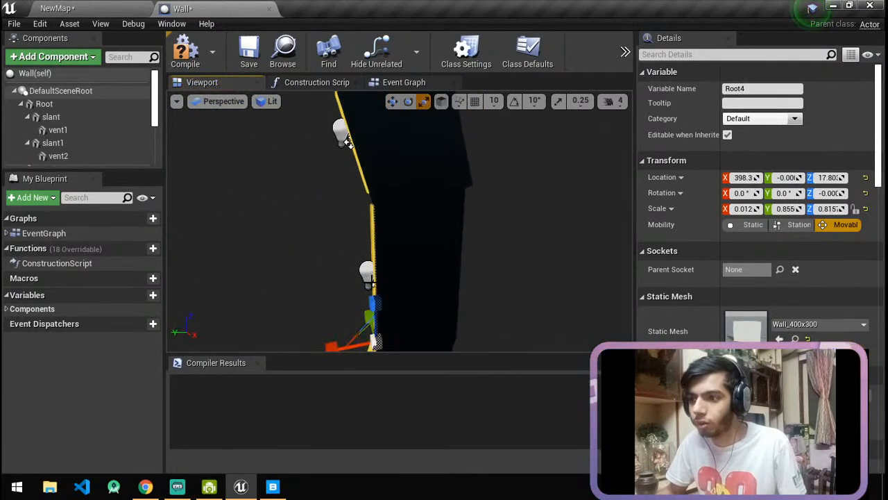
pyautogui.moveTo(377, 301); pyautogui.dragTo(555, 295, button='right')
pyautogui.moveTo(395, 285); pyautogui.dragTo(386, 343, button='right')
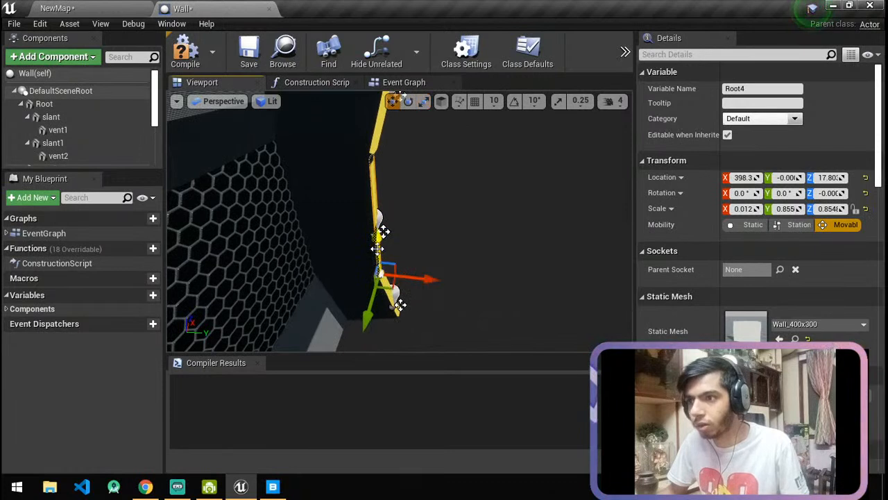
pyautogui.press('e')
pyautogui.moveTo(425, 272); pyautogui.dragTo(440, 198)
pyautogui.moveTo(406, 181)
pyautogui.mouseDown(button='right')
pyautogui.moveTo(388, 195)
pyautogui.moveTo(368, 184)
pyautogui.moveTo(430, 184)
pyautogui.moveTo(417, 182)
pyautogui.mouseUp(button='right')
# Move the upper strip Root5 to X about 394.5 and Z about 274.2, with a Z scale of about 0.517, to close the joint.
pyautogui.click(320, 202)
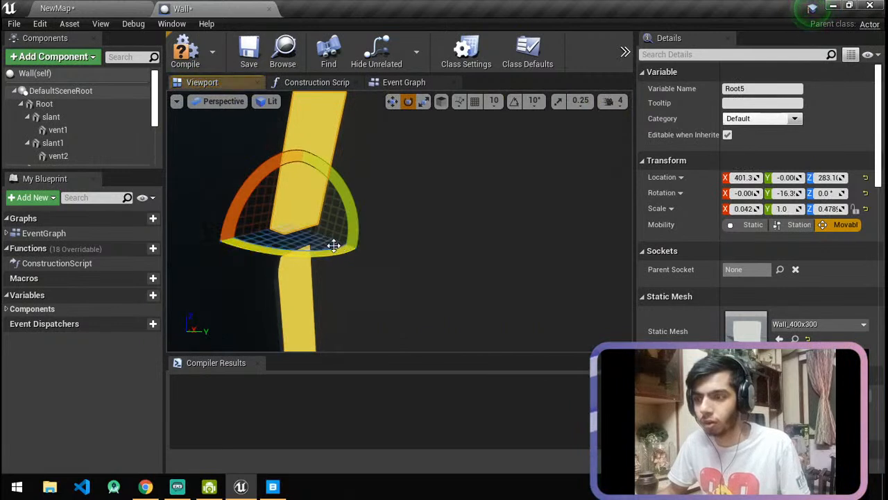
pyautogui.press('r')
pyautogui.moveTo(299, 187); pyautogui.dragTo(304, 204)
pyautogui.moveTo(373, 210); pyautogui.dragTo(343, 263, button='right')
pyautogui.press('e')
pyautogui.moveTo(374, 300); pyautogui.dragTo(388, 179, button='right')
pyautogui.press('r')
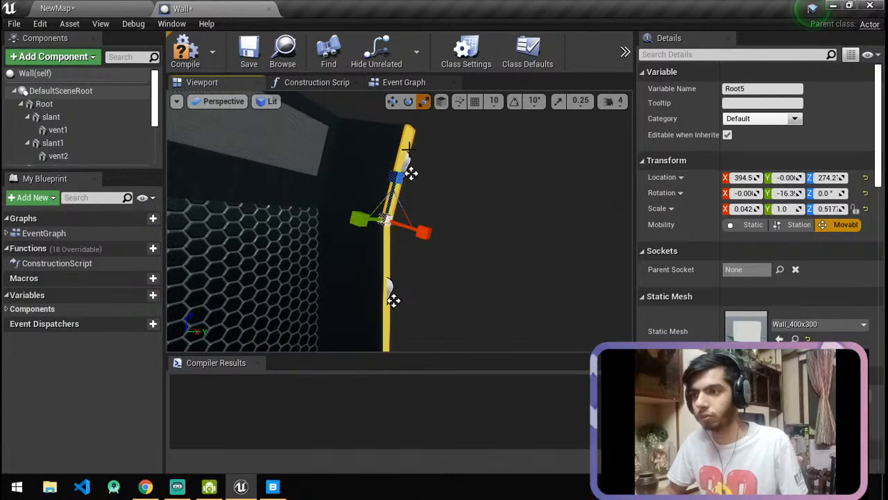
# In NewMap, select the four floor tiles and the two pillar strips between them, then duplicate and raise them to form the corridor's ceiling.
pyautogui.click(86, 8)
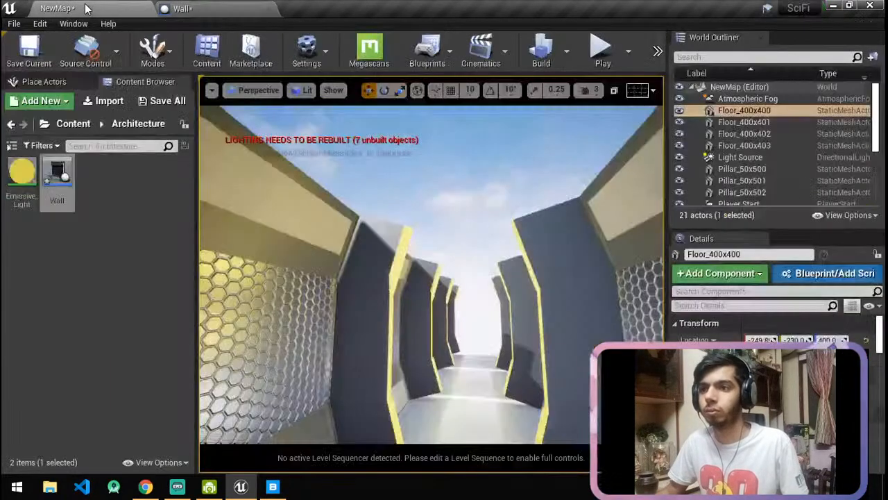
pyautogui.press('s')
pyautogui.moveTo(431, 274); pyautogui.dragTo(410, 281, button='right')
pyautogui.press('w')
pyautogui.press('w')
pyautogui.press('w')
pyautogui.keyDown('ctrl'); pyautogui.click(414, 276); pyautogui.keyUp('ctrl')
pyautogui.keyDown('ctrl'); pyautogui.click(409, 220); pyautogui.keyUp('ctrl')
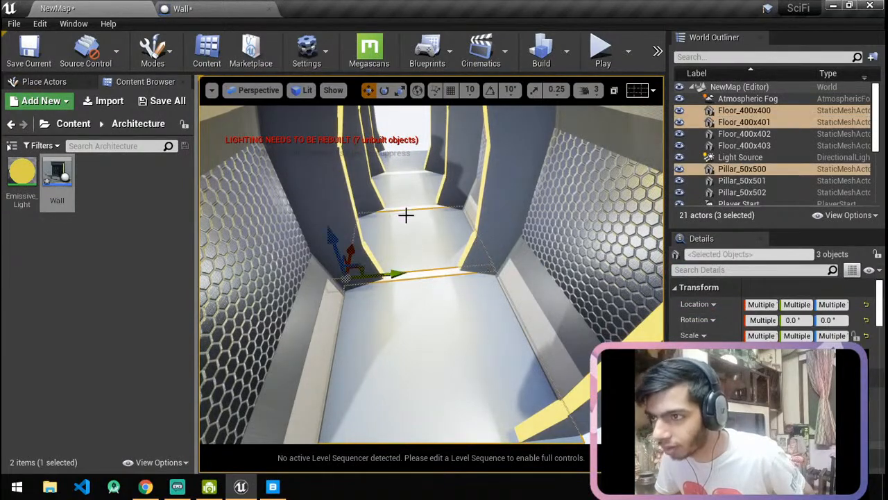
pyautogui.keyDown('ctrl'); pyautogui.click(406, 188); pyautogui.keyUp('ctrl')
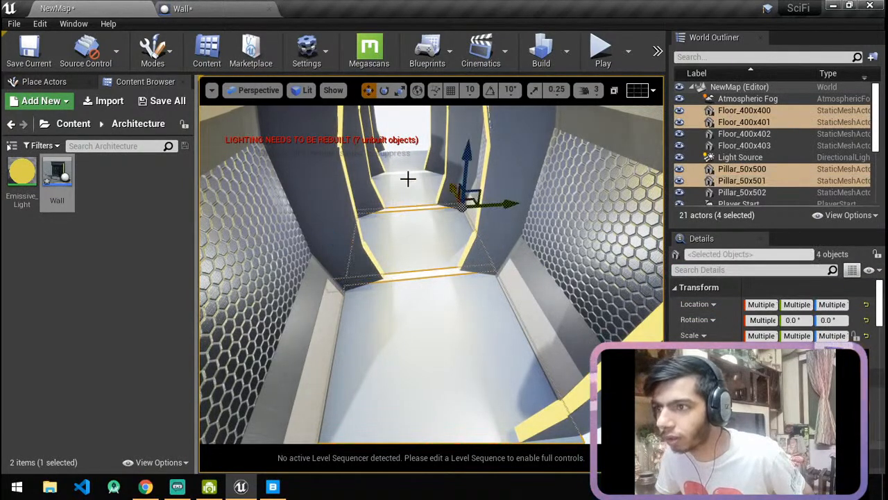
pyautogui.keyDown('ctrl'); pyautogui.click(407, 204); pyautogui.keyUp('ctrl')
pyautogui.moveTo(407, 201); pyautogui.dragTo(428, 137, button='right')
pyautogui.press('w')
pyautogui.keyDown('ctrl'); pyautogui.click(458, 210); pyautogui.keyUp('ctrl')
pyautogui.press('s')
pyautogui.moveTo(458, 210); pyautogui.dragTo(480, 199, button='right')
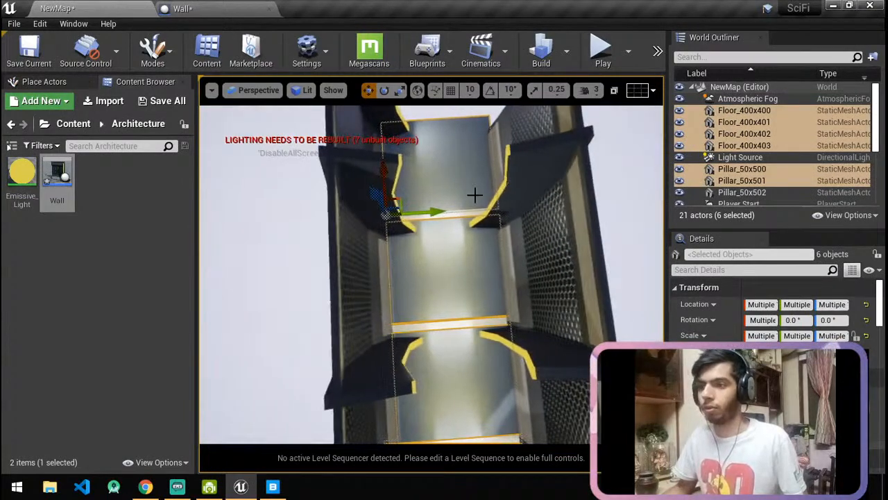
pyautogui.hotkey('ctrl', 'w')
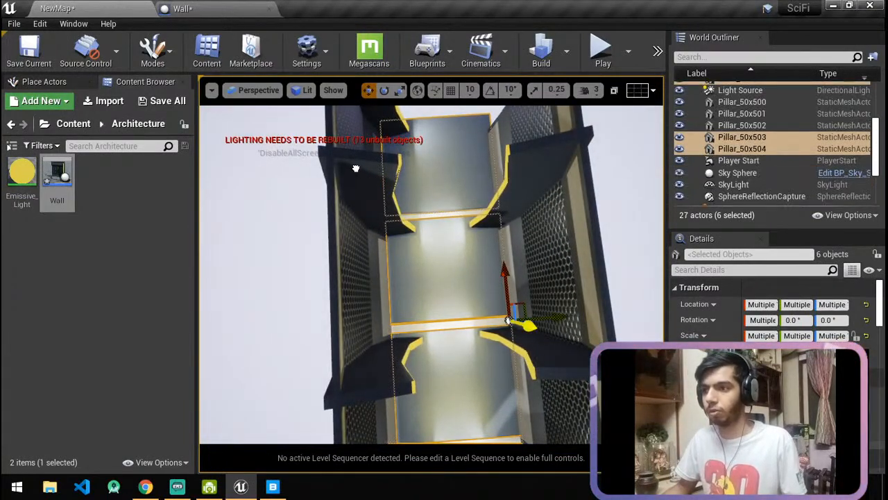
pyautogui.moveTo(508, 320); pyautogui.dragTo(427, 201, button='right')
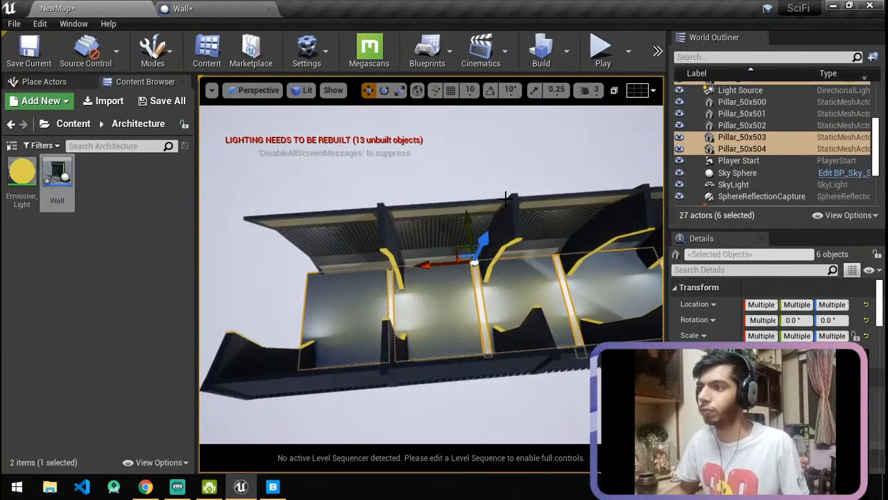
pyautogui.moveTo(487, 242); pyautogui.dragTo(491, 151, button='right')
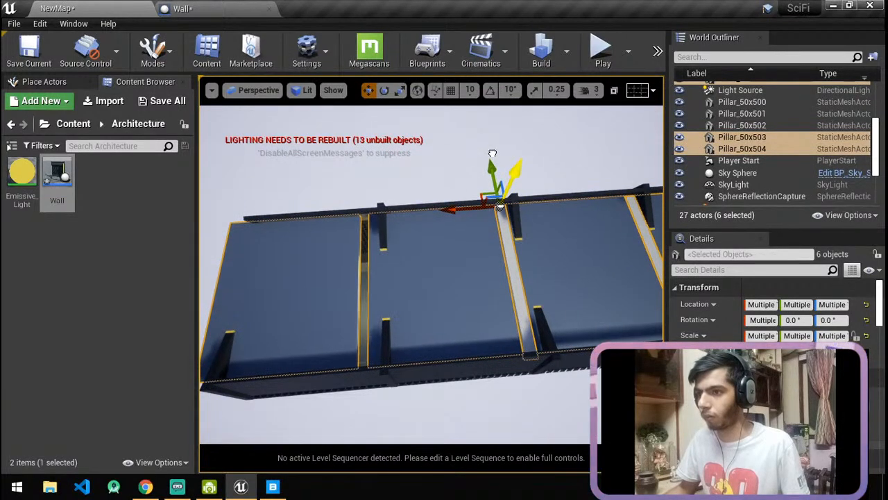
pyautogui.moveTo(467, 160); pyautogui.dragTo(361, 253, button='right')
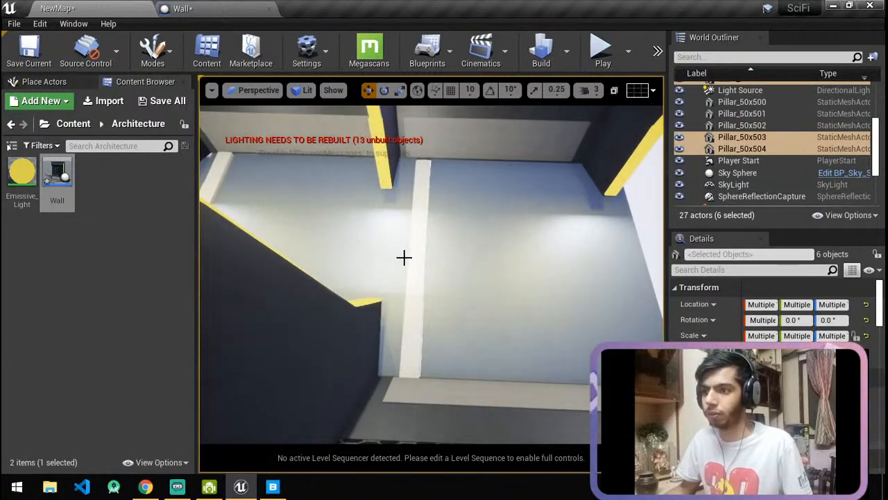
# Duplicate the remaining floor strip Pillar_50x502 upward to Z about 808.6 to fill the gap in the ceiling.
pyautogui.click(417, 277)
pyautogui.moveTo(416, 278); pyautogui.dragTo(416, 292, button='right')
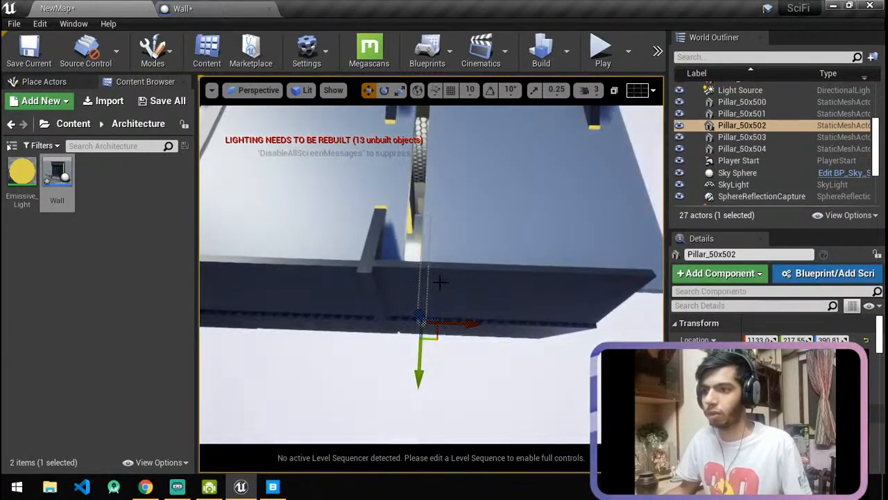
pyautogui.keyDown('alt'); pyautogui.moveTo(421, 313); pyautogui.dragTo(415, 288); pyautogui.keyUp('alt')
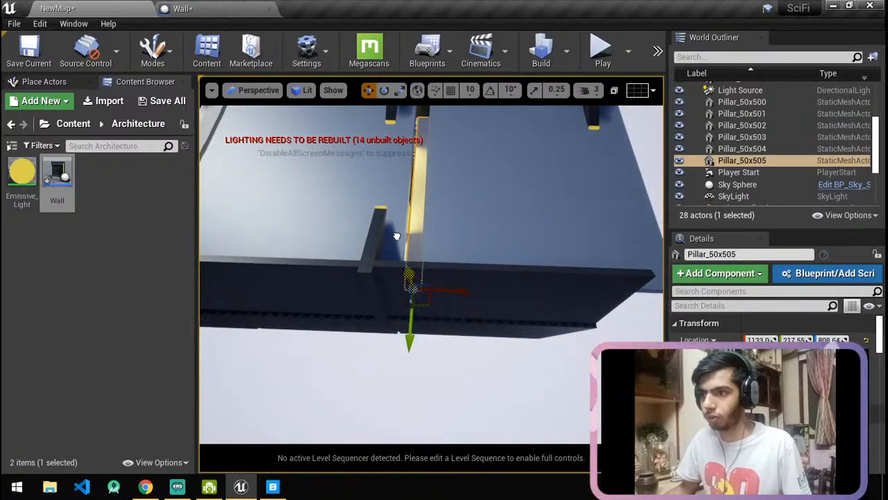
pyautogui.moveTo(416, 277)
pyautogui.mouseDown(button='right')
pyautogui.moveTo(371, 246)
pyautogui.moveTo(389, 278)
pyautogui.moveTo(409, 274)
pyautogui.moveTo(392, 274)
pyautogui.moveTo(396, 292)
pyautogui.moveTo(399, 282)
pyautogui.mouseUp(button='right')
# Try to close the corridor's open end with a duplicated, rotated and rescaled wall, and delete that wall.
pyautogui.click(566, 236)
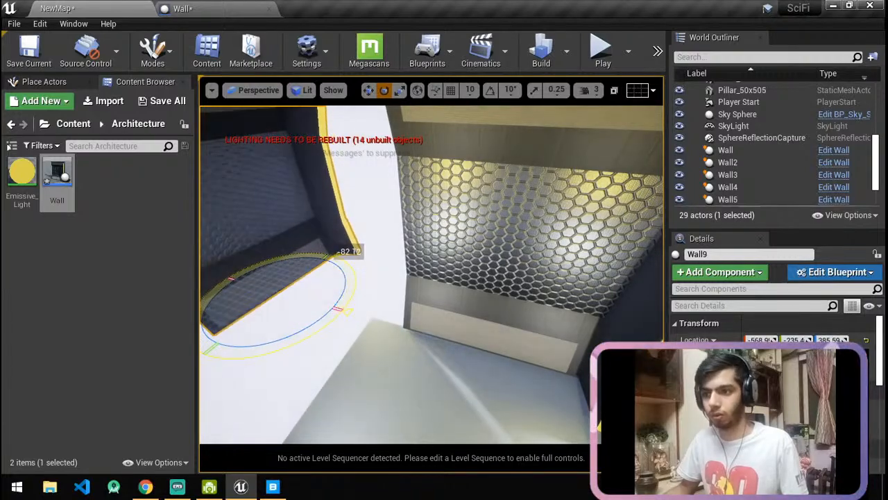
pyautogui.moveTo(290, 305); pyautogui.dragTo(315, 422)
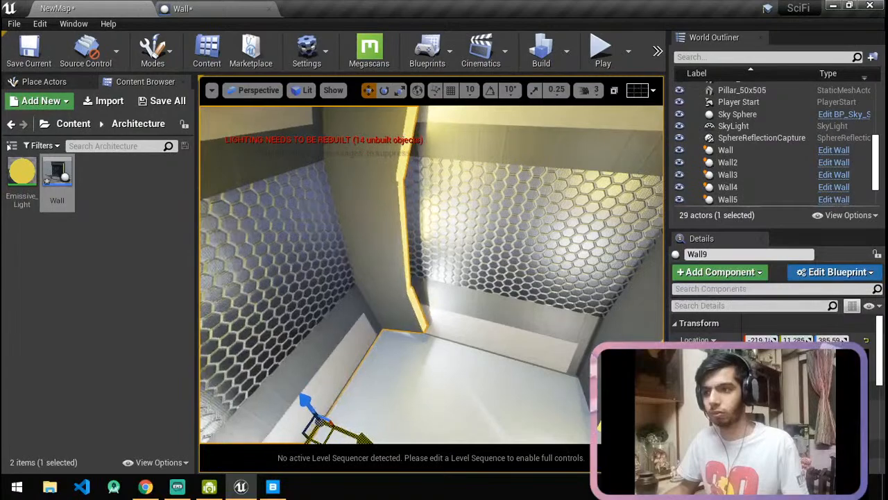
pyautogui.moveTo(355, 425); pyautogui.dragTo(370, 425)
pyautogui.keyDown('alt'); pyautogui.moveTo(451, 425); pyautogui.dragTo(457, 426); pyautogui.keyUp('alt')
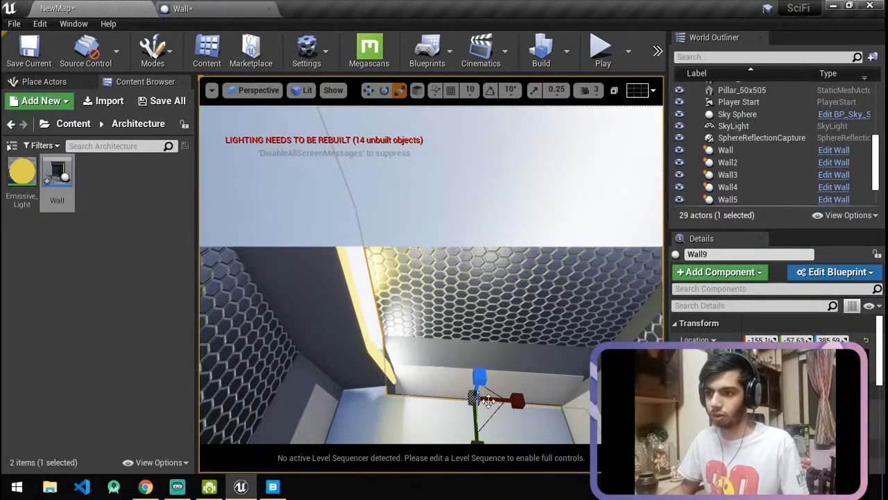
pyautogui.moveTo(533, 402); pyautogui.dragTo(521, 403)
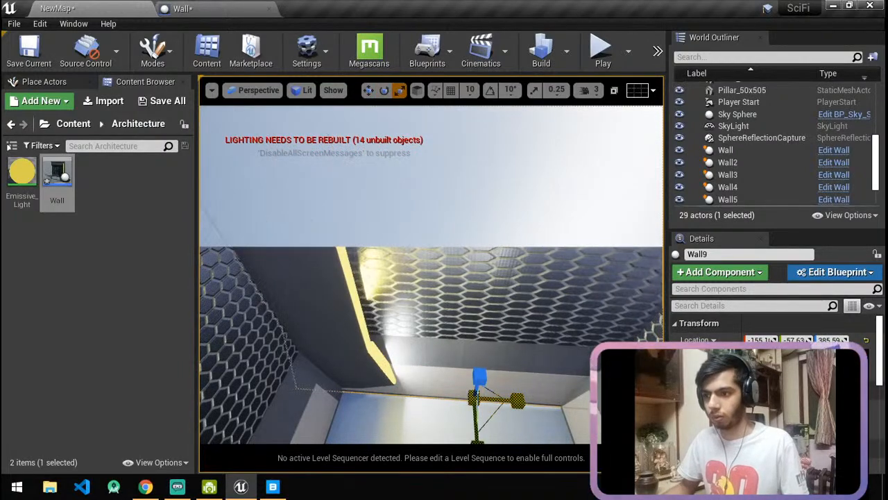
pyautogui.moveTo(444, 291); pyautogui.dragTo(452, 248, button='right')
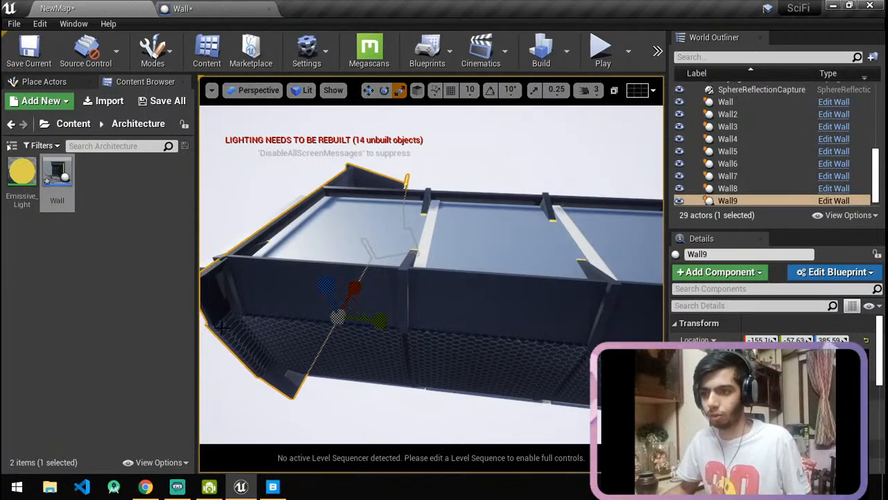
pyautogui.press('Delete')
# Try to widen the corridor by moving Wall2 outward to Y about -288.4 and shifting the facing wall, and undo the moves.
pyautogui.press('w')
pyautogui.moveTo(430, 274); pyautogui.dragTo(541, 281, button='right')
pyautogui.moveTo(250, 330)
pyautogui.mouseDown(button='right')
pyautogui.moveTo(264, 326)
pyautogui.moveTo(249, 329)
pyautogui.mouseUp(button='right')
pyautogui.click(321, 386)
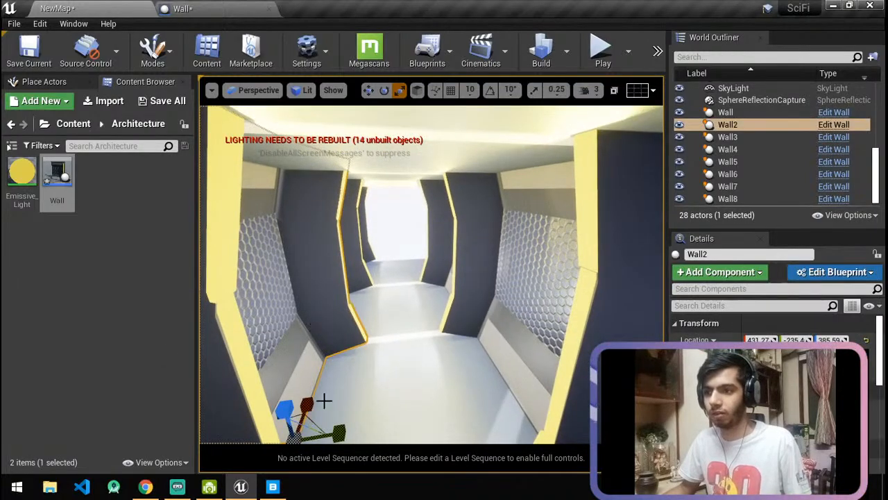
pyautogui.moveTo(336, 433); pyautogui.dragTo(312, 437)
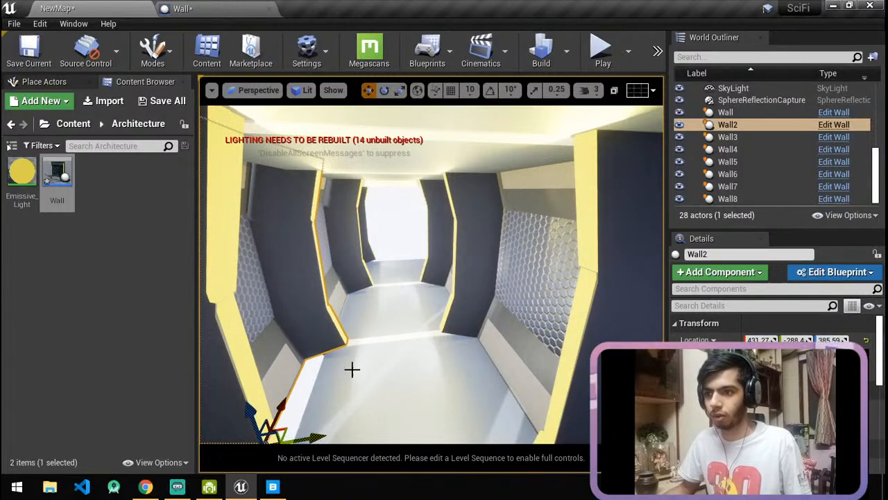
pyautogui.click(484, 305)
pyautogui.moveTo(511, 304); pyautogui.dragTo(528, 303)
pyautogui.hotkey('ctrl', 'z')
pyautogui.moveTo(437, 247); pyautogui.dragTo(421, 236, button='right')
pyautogui.hotkey('ctrl', 'z')
# Select the row of walls on one side of the corridor and shift it outward to widen the passage.
pyautogui.click(422, 239)
pyautogui.keyDown('ctrl'); pyautogui.click(417, 186); pyautogui.keyUp('ctrl')
pyautogui.moveTo(439, 152); pyautogui.dragTo(490, 244, button='right')
pyautogui.keyDown('ctrl'); pyautogui.click(452, 272); pyautogui.keyUp('ctrl')
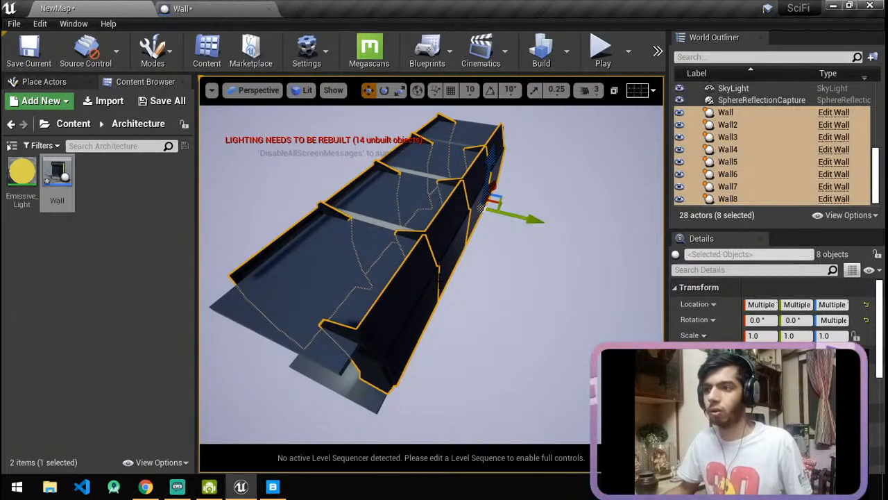
pyautogui.keyDown('ctrl'); pyautogui.click(513, 149); pyautogui.keyUp('ctrl')
pyautogui.moveTo(512, 148); pyautogui.dragTo(536, 212, button='right')
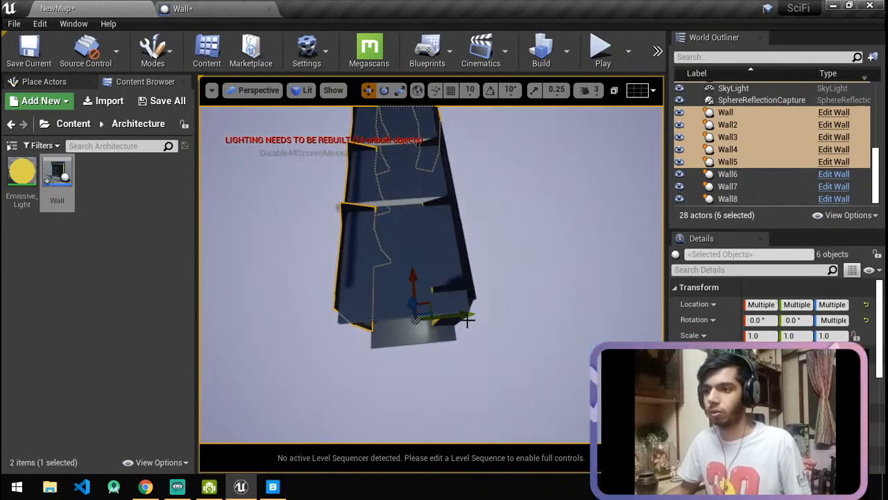
pyautogui.moveTo(465, 317); pyautogui.dragTo(435, 263, button='right')
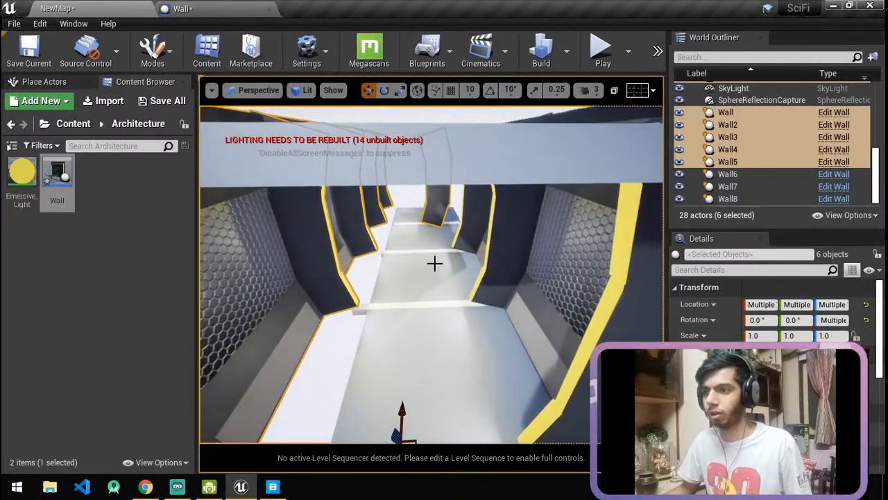
# Select Wall5 alone and move it back to Y about 215 in line with the opposite wall row.
pyautogui.click(438, 207)
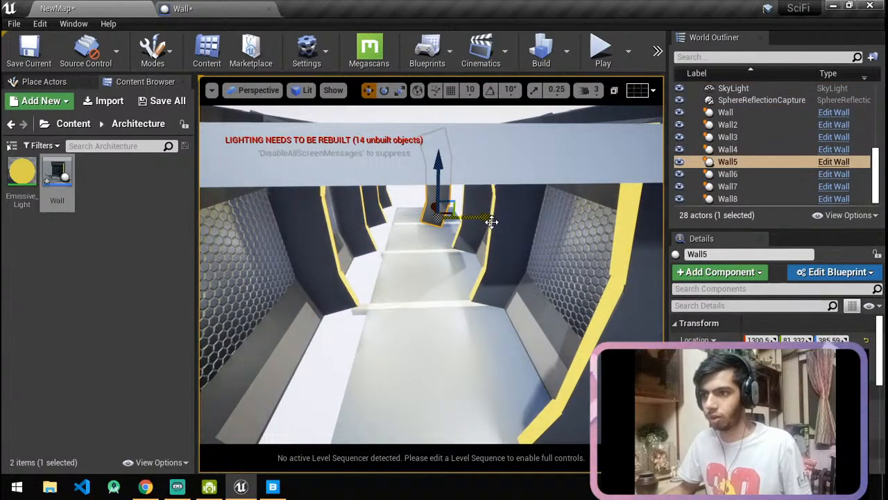
pyautogui.hotkey('ctrl', 'z')
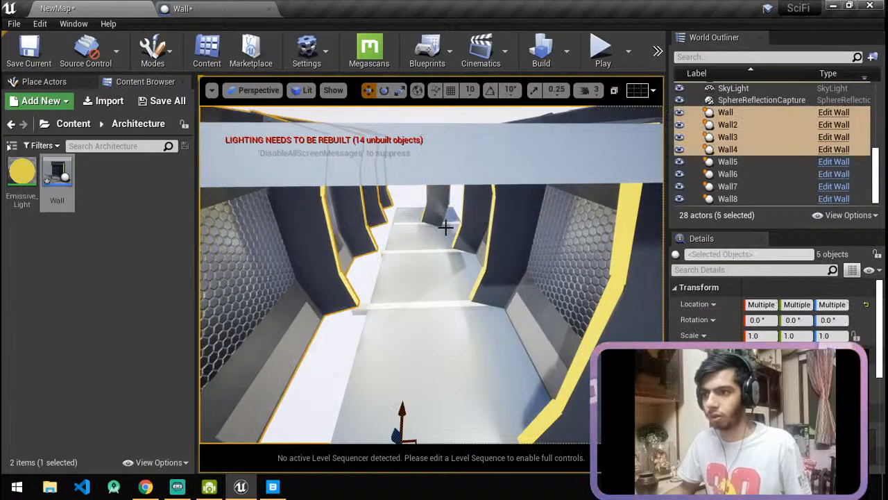
pyautogui.click(441, 213)
pyautogui.moveTo(442, 213); pyautogui.dragTo(479, 212, button='right')
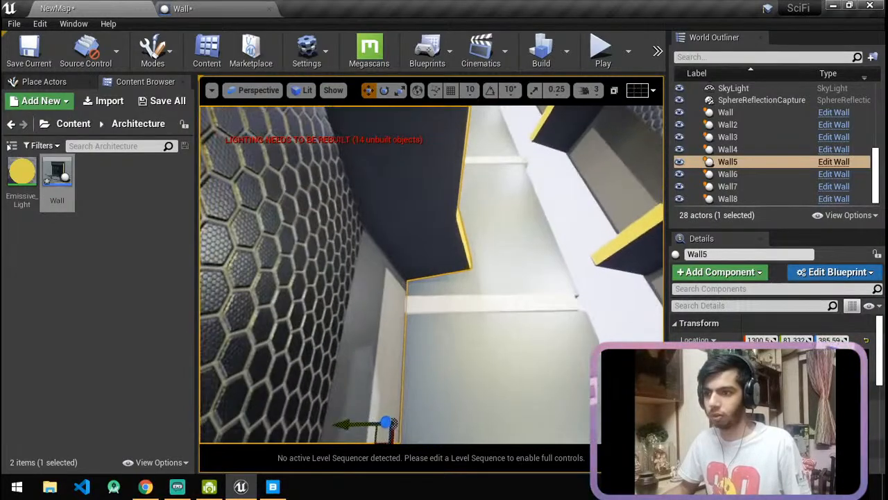
pyautogui.moveTo(357, 428); pyautogui.dragTo(251, 419)
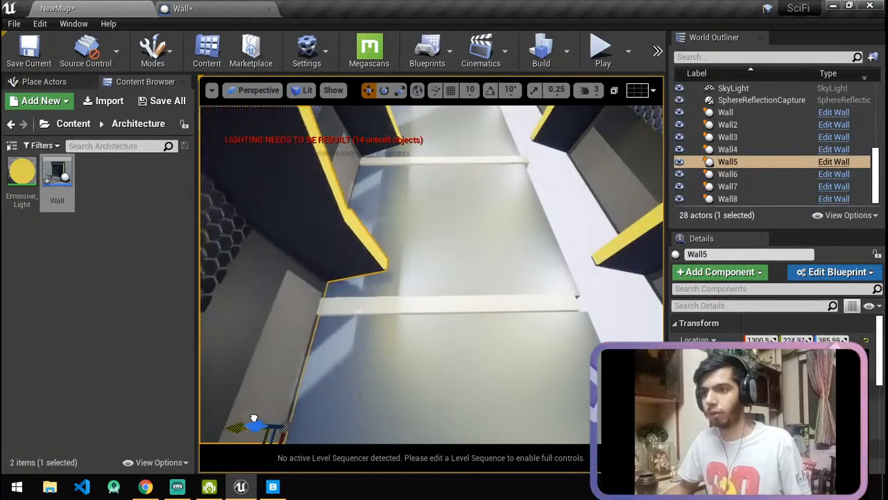
pyautogui.moveTo(438, 369); pyautogui.dragTo(452, 409, button='right')
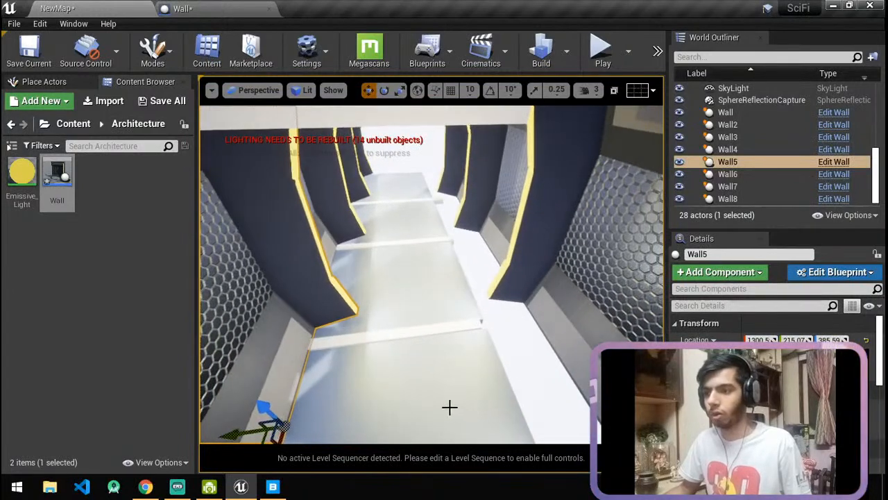
pyautogui.click(396, 331)
pyautogui.keyDown('ctrl'); pyautogui.click(405, 288); pyautogui.keyUp('ctrl')
pyautogui.keyDown('ctrl'); pyautogui.click(408, 244); pyautogui.keyUp('ctrl')
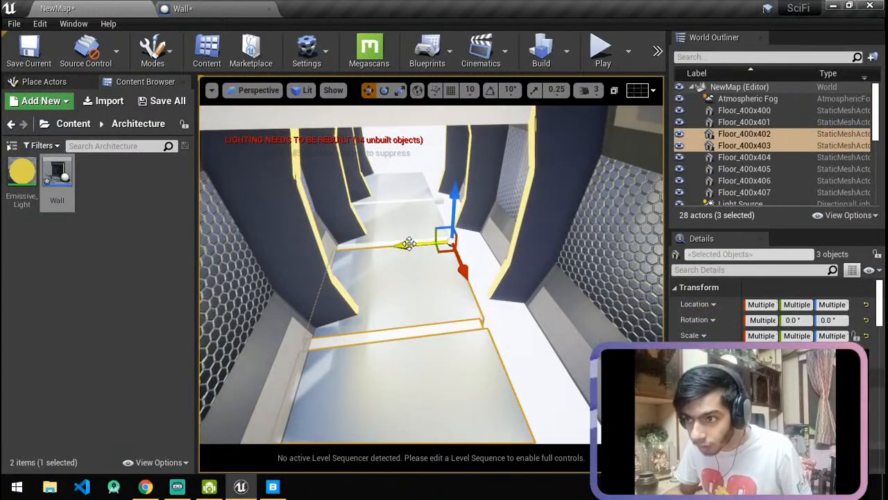
pyautogui.click(369, 243)
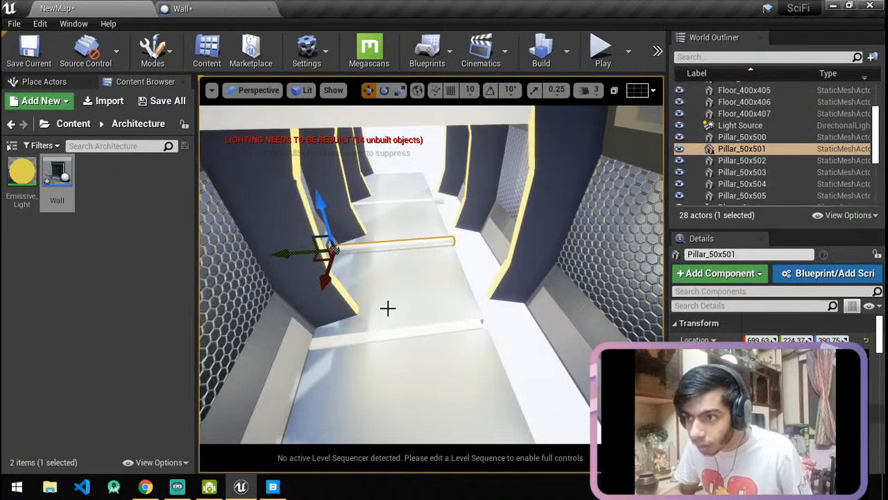
# Select the four corridor floor tiles and the three strips between them, and shift them sideways to fill the gap beside the wall row.
pyautogui.click(382, 333)
pyautogui.keyDown('ctrl'); pyautogui.click(379, 301); pyautogui.keyUp('ctrl')
pyautogui.keyDown('ctrl'); pyautogui.click(390, 249); pyautogui.keyUp('ctrl')
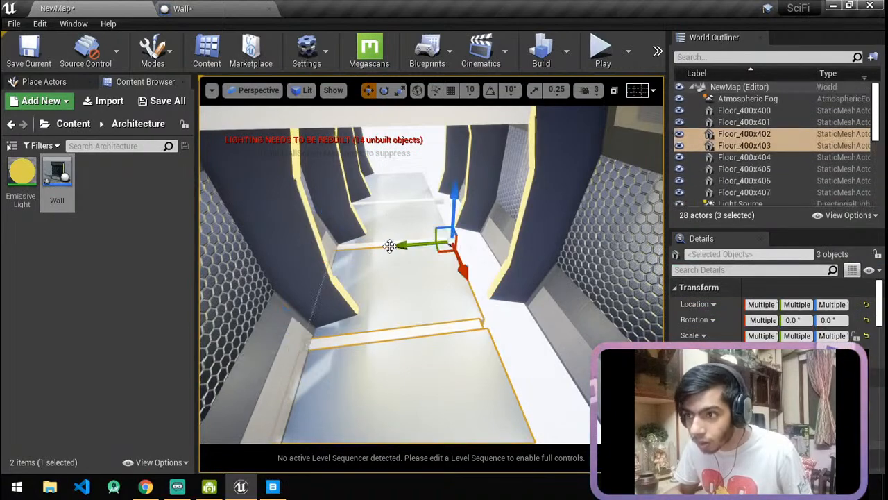
pyautogui.keyDown('ctrl'); pyautogui.click(383, 241); pyautogui.keyUp('ctrl')
pyautogui.keyDown('ctrl'); pyautogui.click(415, 215); pyautogui.keyUp('ctrl')
pyautogui.moveTo(414, 215); pyautogui.dragTo(391, 202, button='right')
pyautogui.keyDown('ctrl'); pyautogui.click(391, 202); pyautogui.keyUp('ctrl')
pyautogui.keyDown('ctrl'); pyautogui.click(417, 171); pyautogui.keyUp('ctrl')
pyautogui.moveTo(418, 168); pyautogui.dragTo(417, 169, button='right')
pyautogui.press('r')
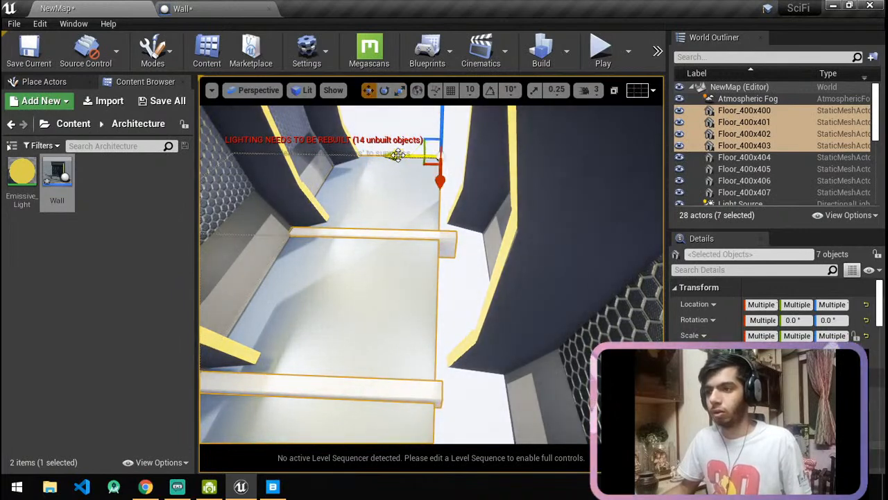
pyautogui.moveTo(407, 155); pyautogui.dragTo(448, 158)
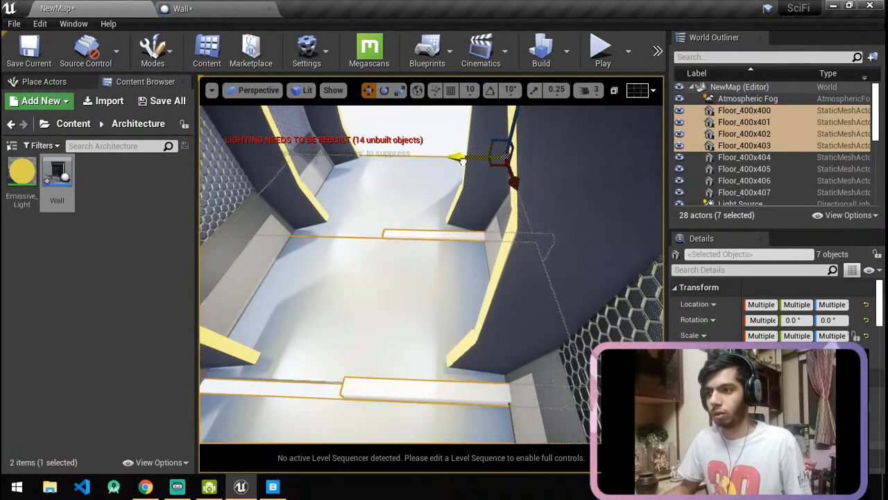
# Select the three floor strips, Pillar_50x500 to Pillar_50x502, and move them back sideways to span the floor between both wall rows.
pyautogui.click(441, 235)
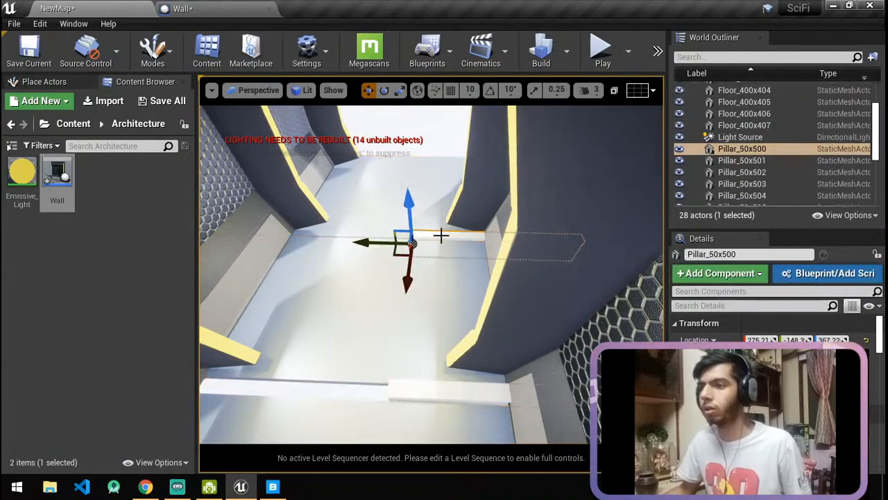
pyautogui.keyDown('ctrl'); pyautogui.click(411, 395); pyautogui.keyUp('ctrl')
pyautogui.moveTo(411, 395); pyautogui.dragTo(407, 349, button='right')
pyautogui.keyDown('ctrl'); pyautogui.click(442, 343); pyautogui.keyUp('ctrl')
pyautogui.press('e')
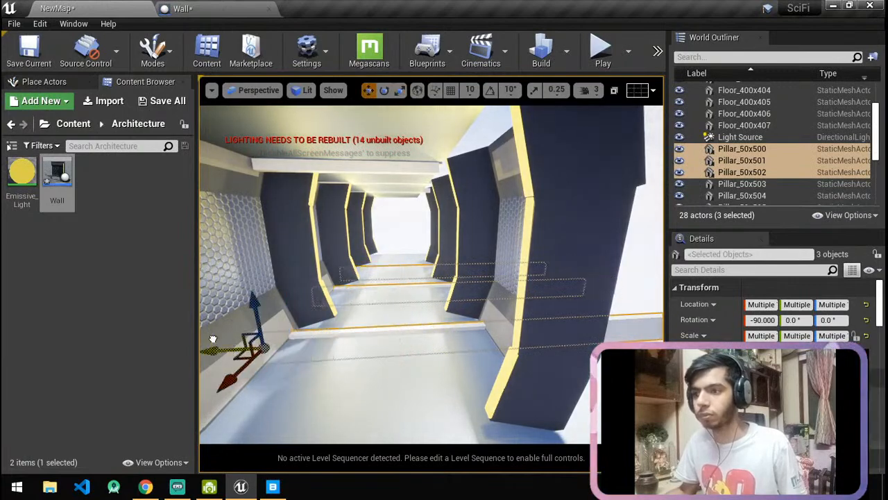
pyautogui.moveTo(267, 329); pyautogui.dragTo(266, 320, button='right')
pyautogui.press('w')
pyautogui.moveTo(430, 278); pyautogui.dragTo(415, 325, button='right')
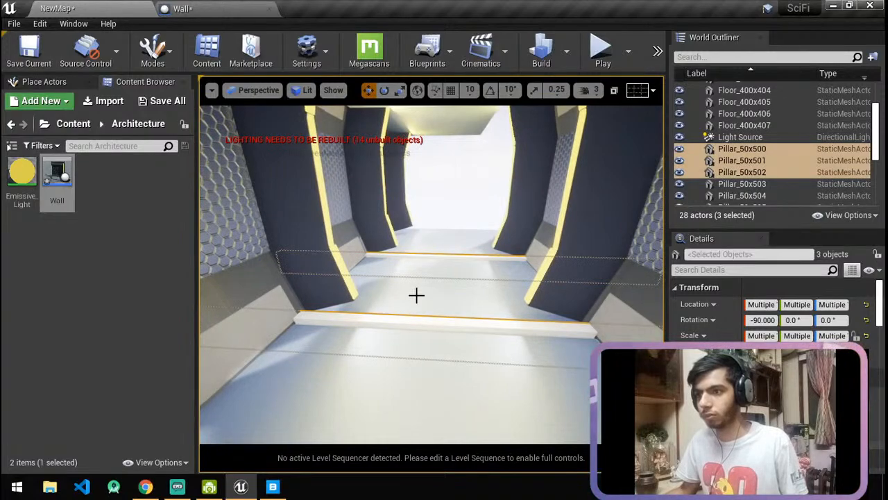
# Select all eight wall actors of the corridor together, from Wall to Wall8.
pyautogui.click(308, 248)
pyautogui.moveTo(308, 248); pyautogui.dragTo(488, 161, button='right')
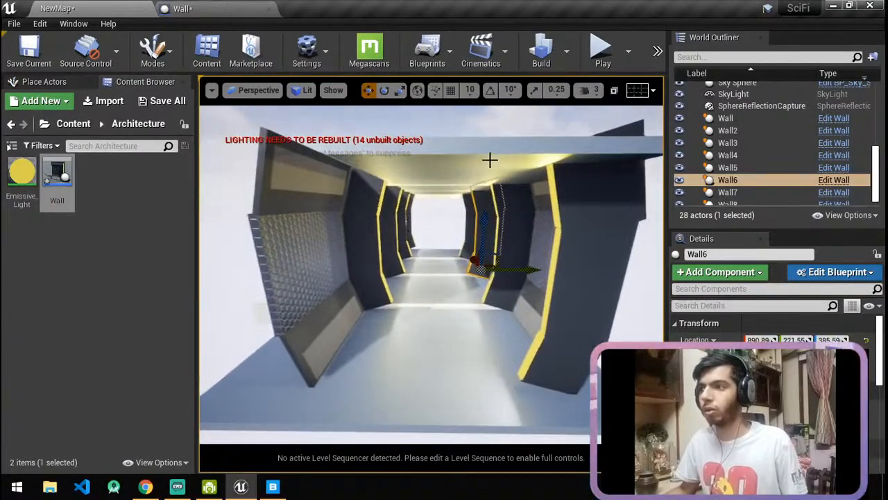
pyautogui.click(725, 118)
pyautogui.keyDown('shift'); pyautogui.click(727, 130); pyautogui.keyUp('shift')
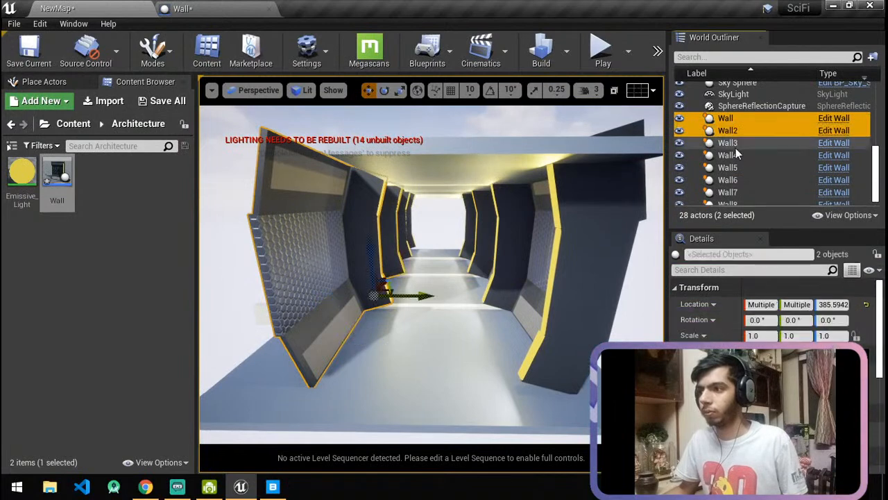
pyautogui.keyDown('shift'); pyautogui.click(741, 179); pyautogui.keyUp('shift')
pyautogui.keyDown('shift'); pyautogui.click(748, 190); pyautogui.keyUp('shift')
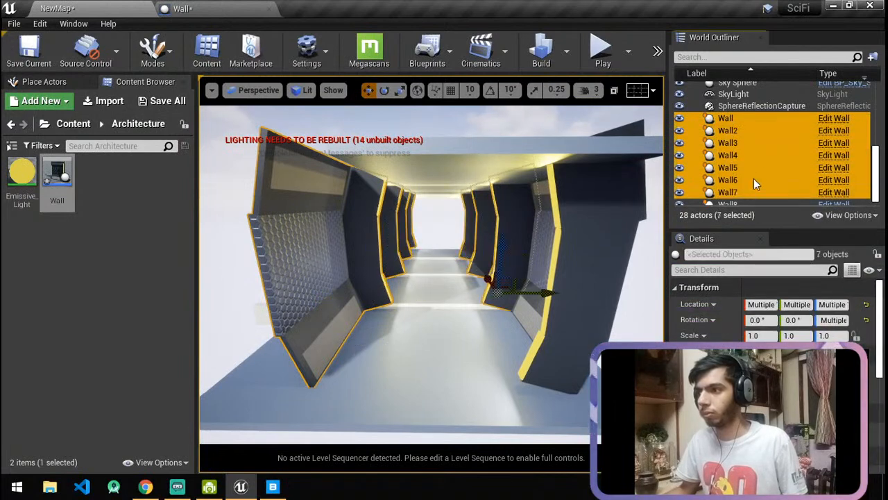
pyautogui.scroll(10, 756, 169)
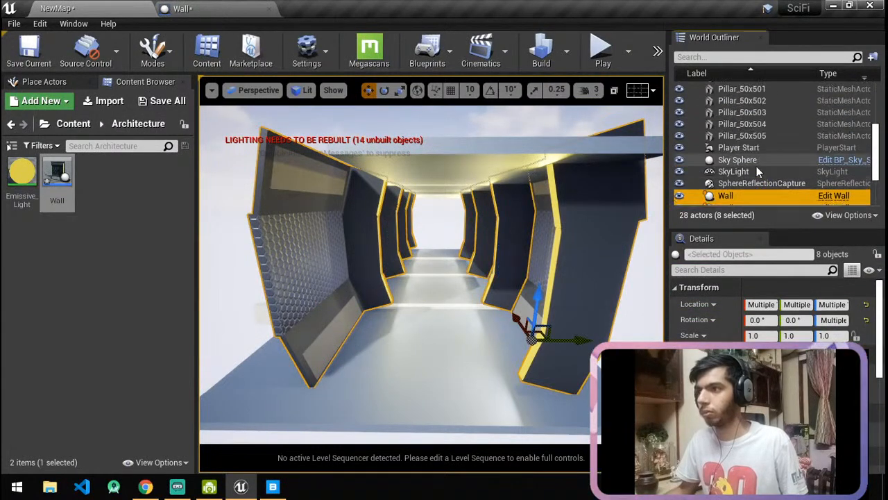
# Delete the four floor tiles forming the ceiling and the three pillars laid across the top of the corridor.
pyautogui.moveTo(538, 314)
pyautogui.mouseDown()
pyautogui.moveTo(535, 305)
pyautogui.moveTo(526, 326)
pyautogui.moveTo(535, 324)
pyautogui.mouseUp()
pyautogui.moveTo(473, 316); pyautogui.dragTo(370, 257, button='right')
pyautogui.click(375, 239)
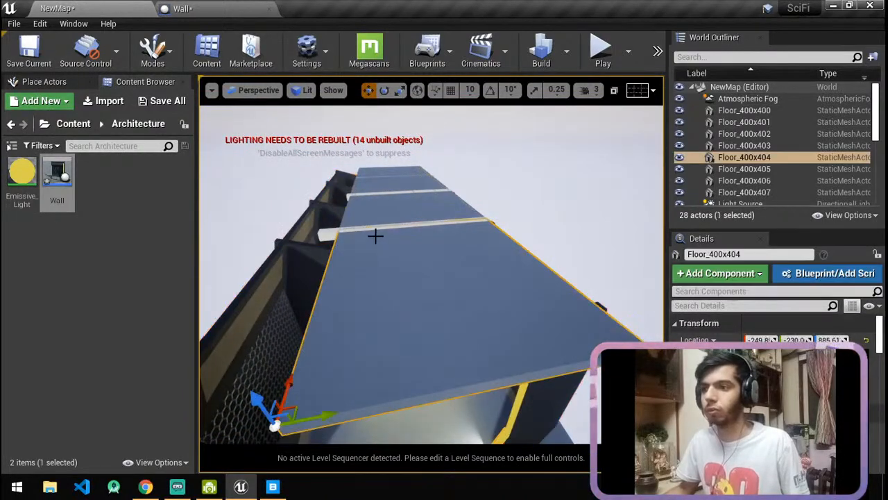
pyautogui.keyDown('ctrl'); pyautogui.click(376, 229); pyautogui.keyUp('ctrl')
pyautogui.keyDown('ctrl'); pyautogui.click(384, 191); pyautogui.keyUp('ctrl')
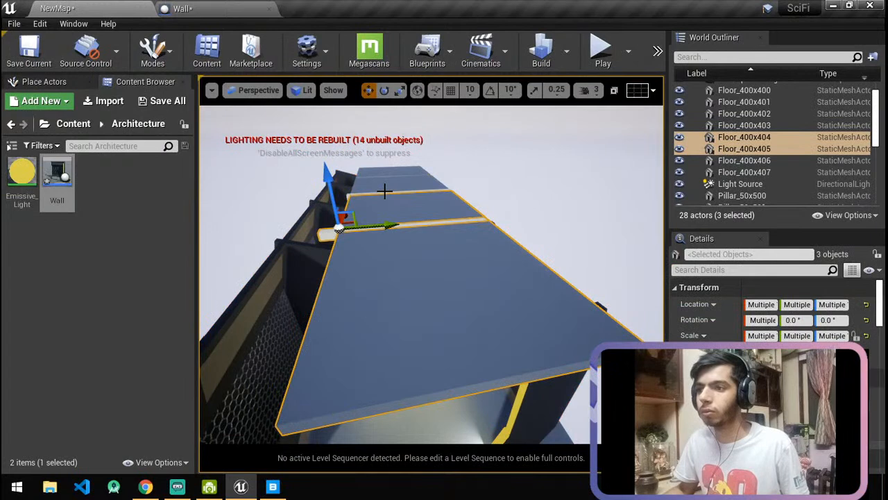
pyautogui.keyDown('ctrl'); pyautogui.click(387, 184); pyautogui.keyUp('ctrl')
pyautogui.keyDown('ctrl'); pyautogui.click(386, 171); pyautogui.keyUp('ctrl')
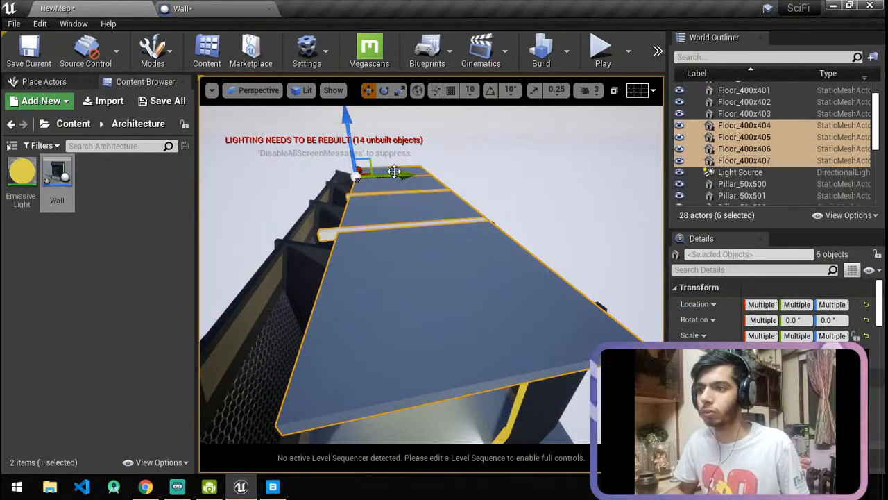
pyautogui.press('Delete')
pyautogui.moveTo(396, 179); pyautogui.dragTo(396, 149, button='right')
pyautogui.click(407, 234)
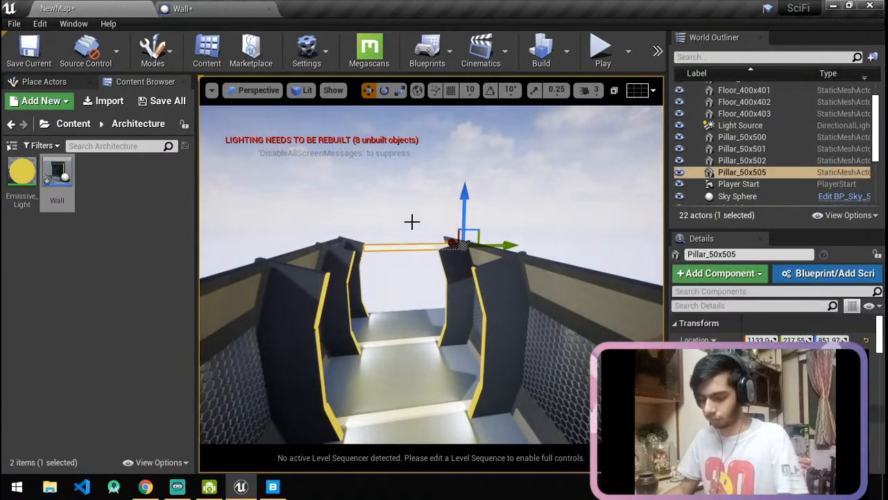
pyautogui.press('Delete')
# Duplicate a corridor floor tile, raise the copy above the walls and scale it into one roof covering the whole corridor.
pyautogui.moveTo(412, 221); pyautogui.dragTo(437, 259, button='right')
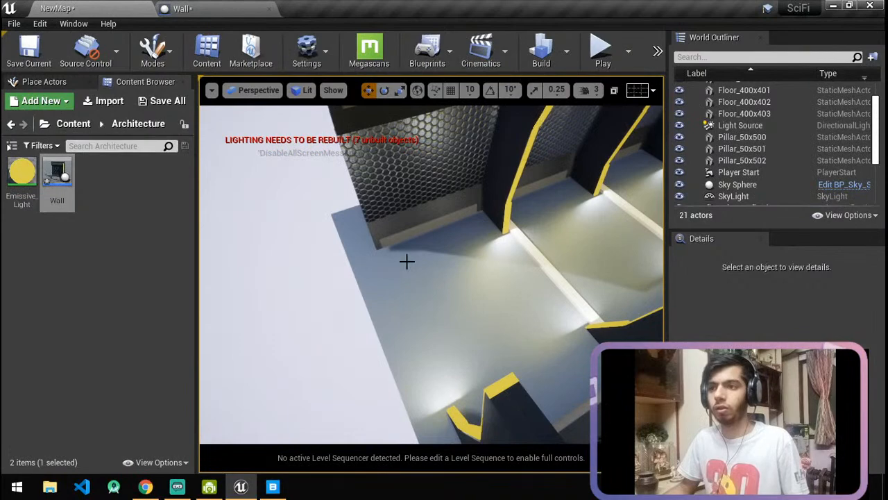
pyautogui.click(405, 261)
pyautogui.hotkey('ctrl', 'w')
pyautogui.moveTo(310, 169); pyautogui.dragTo(270, 119)
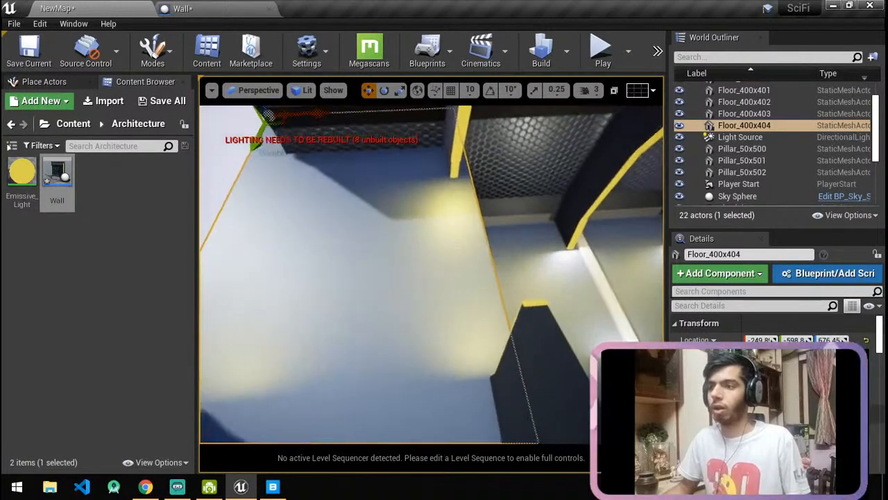
pyautogui.scroll(-5, 345, 151)
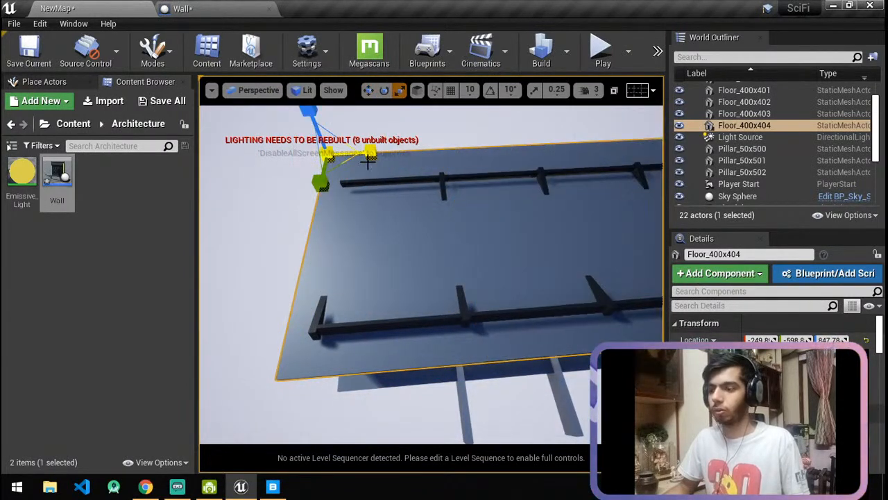
pyautogui.press('w')
pyautogui.moveTo(430, 274); pyautogui.dragTo(367, 171, button='right')
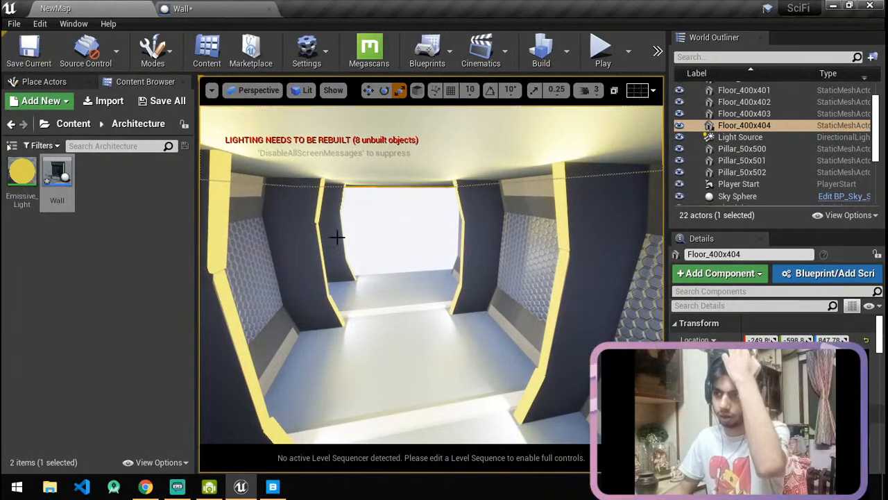
# Build only the lighting for the newly roofed corridor.
pyautogui.moveTo(352, 297); pyautogui.dragTo(422, 270, button='right')
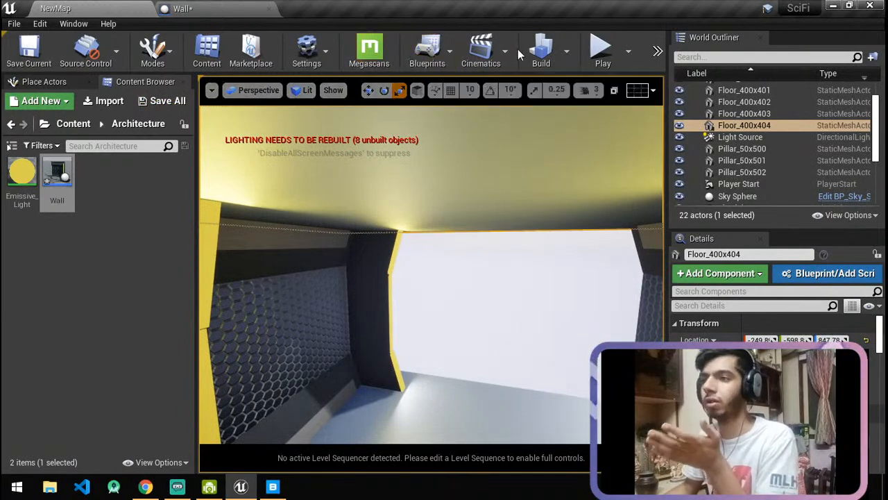
pyautogui.click(566, 52)
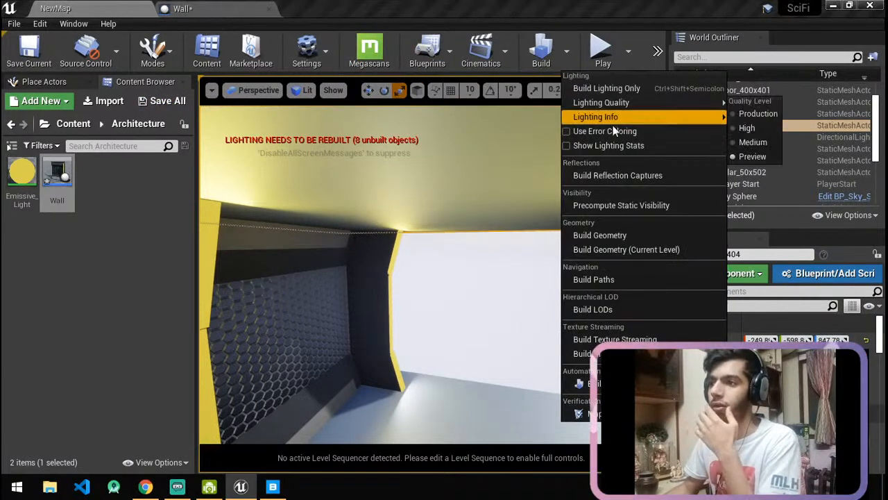
pyautogui.click(629, 91)
# Switch to Chrome to examine the sci-fi corridor reference image, and return to Unreal to compare the corridor with it.
pyautogui.click(143, 488)
pyautogui.click(83, 11)
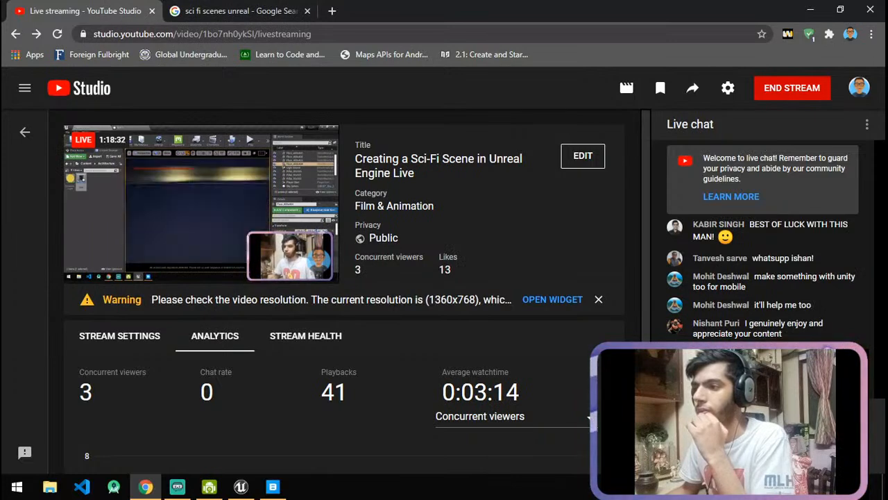
pyautogui.hotkey('ctrl', 'Tab')
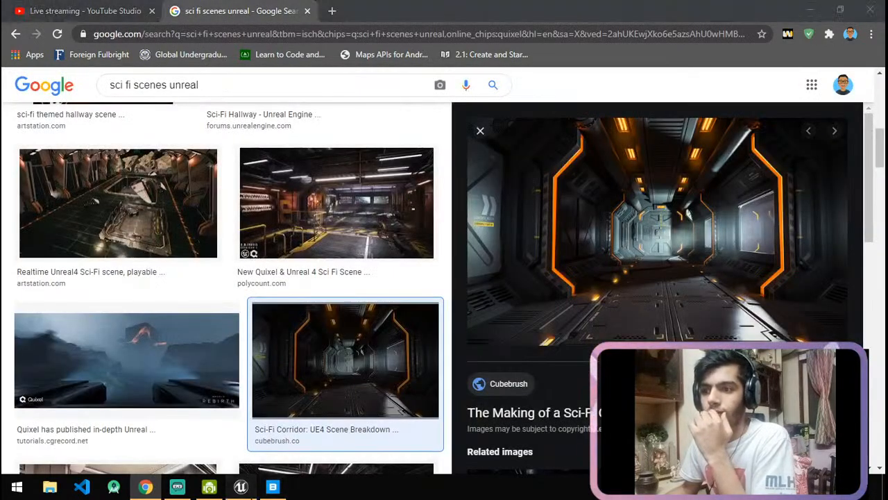
pyautogui.hotkey('alt', 'Tab')
pyautogui.moveTo(421, 362); pyautogui.dragTo(368, 363, button='right')
pyautogui.moveTo(151, 490)
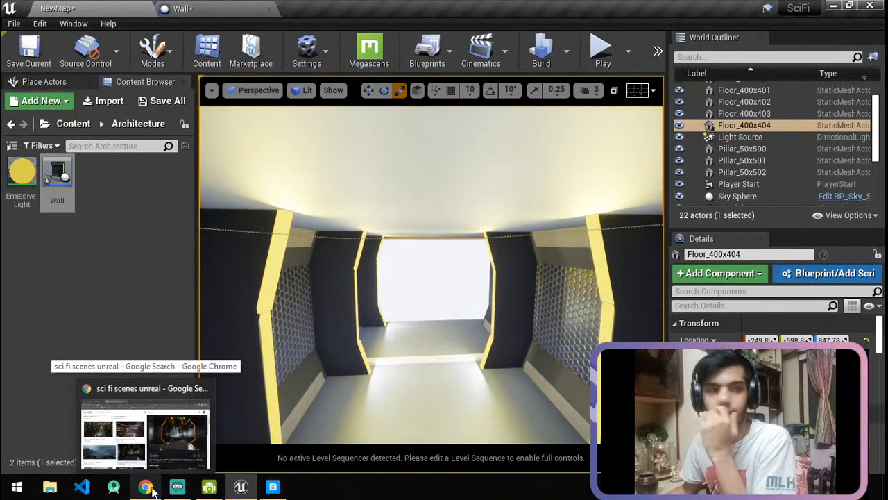
pyautogui.moveTo(184, 430)
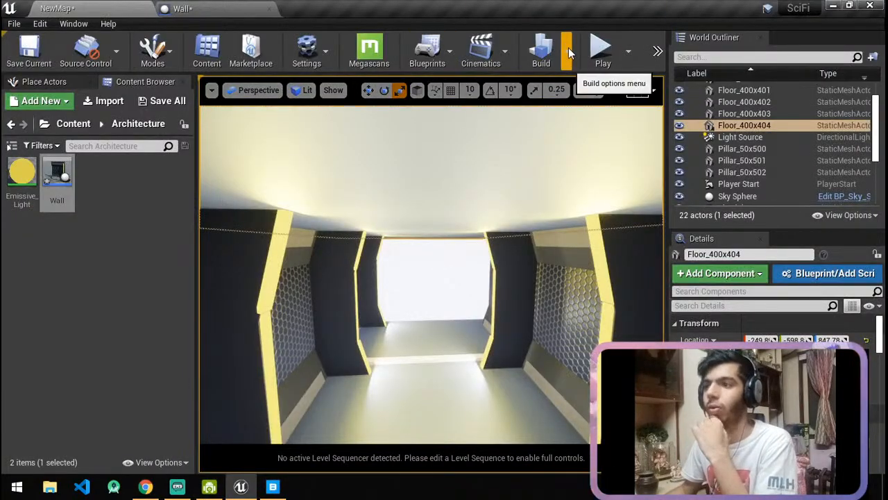
# Adjust the Light Source and Sky Sphere to turn the daytime sky into a starry night.
pyautogui.press('w')
pyautogui.moveTo(484, 210); pyautogui.dragTo(479, 289, button='right')
pyautogui.press('s')
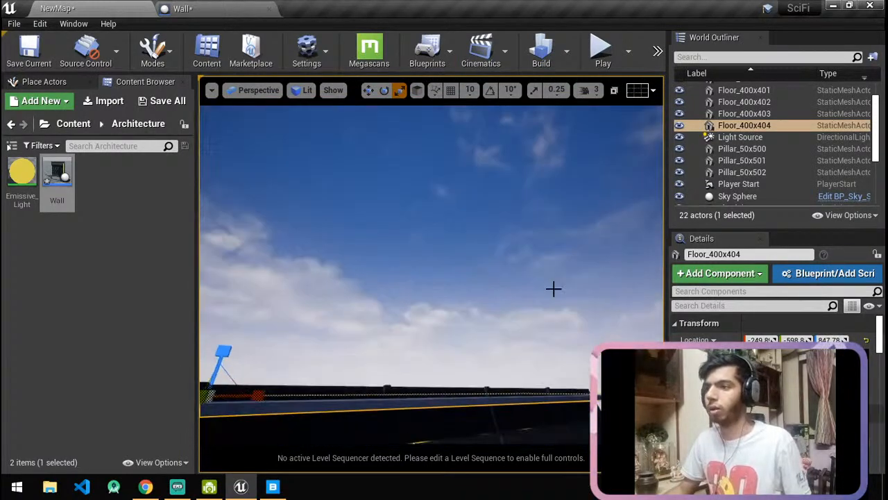
pyautogui.click(747, 139)
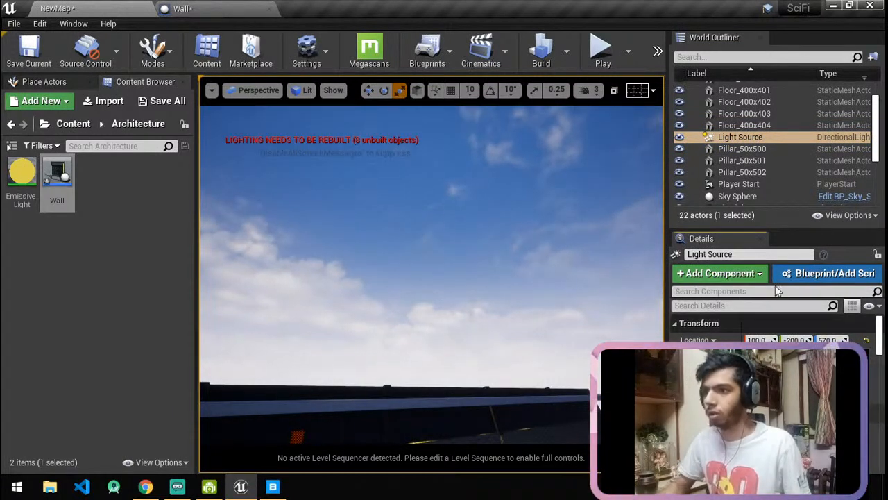
pyautogui.click(264, 132)
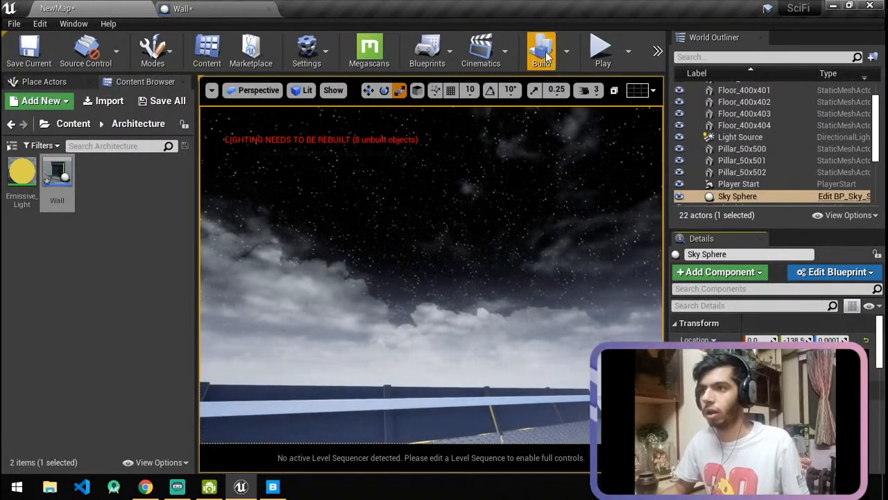
# Rebuild only the lighting for the night sky and inspect the corridor's interior.
pyautogui.click(567, 53)
pyautogui.click(607, 87)
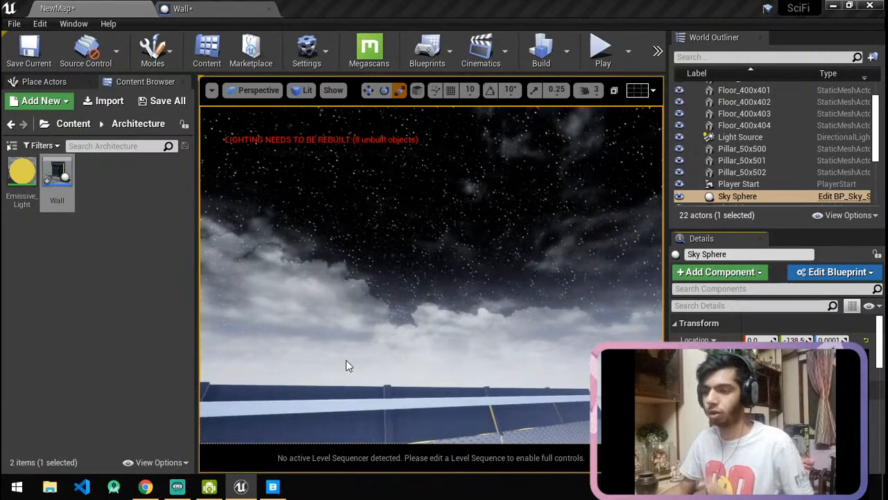
pyautogui.moveTo(345, 359); pyautogui.dragTo(288, 441)
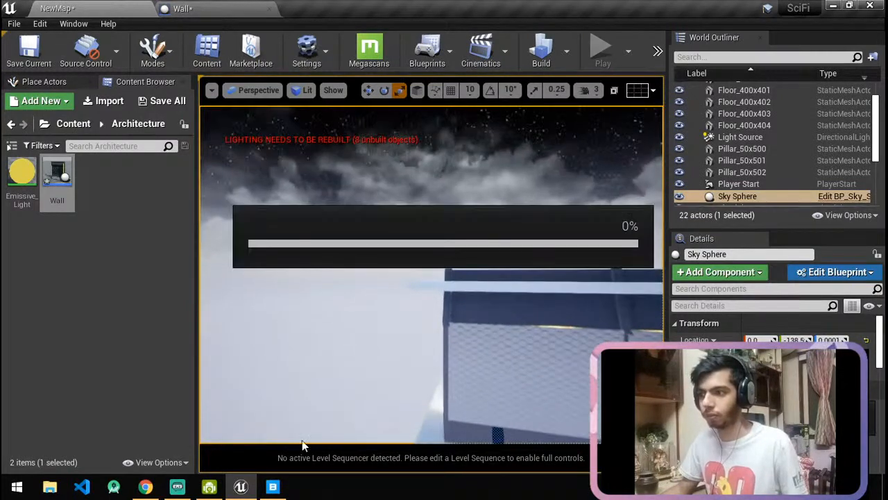
pyautogui.moveTo(427, 393); pyautogui.dragTo(491, 401, button='right')
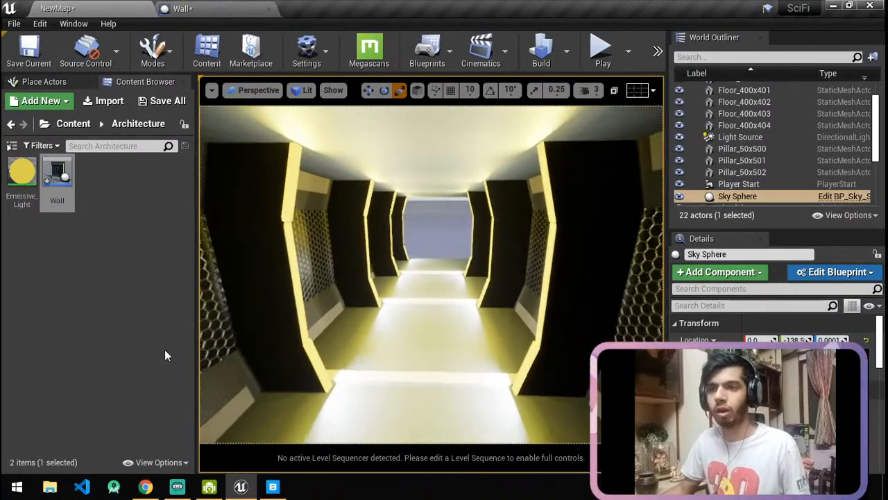
# Open the Wall blueprint and set the intensity of RectLight, RectLight1 and RectLight2 to 500.
pyautogui.doubleClick(57, 174)
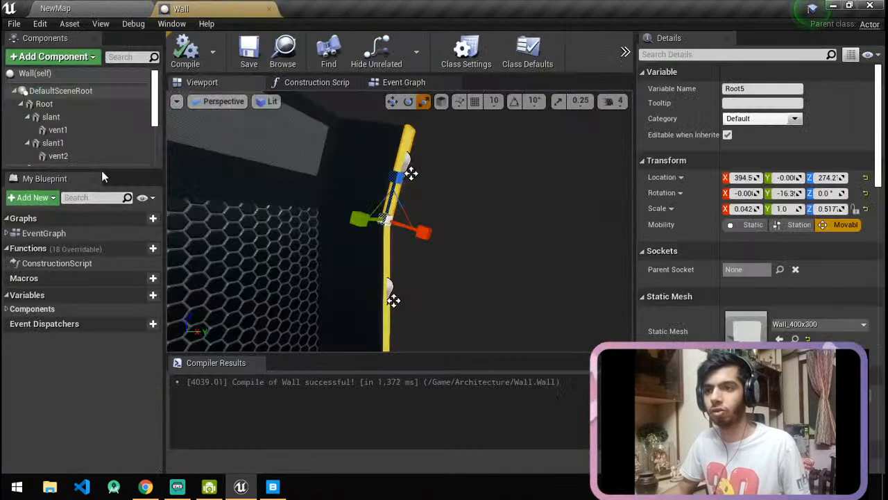
pyautogui.scroll(-1, 99, 140)
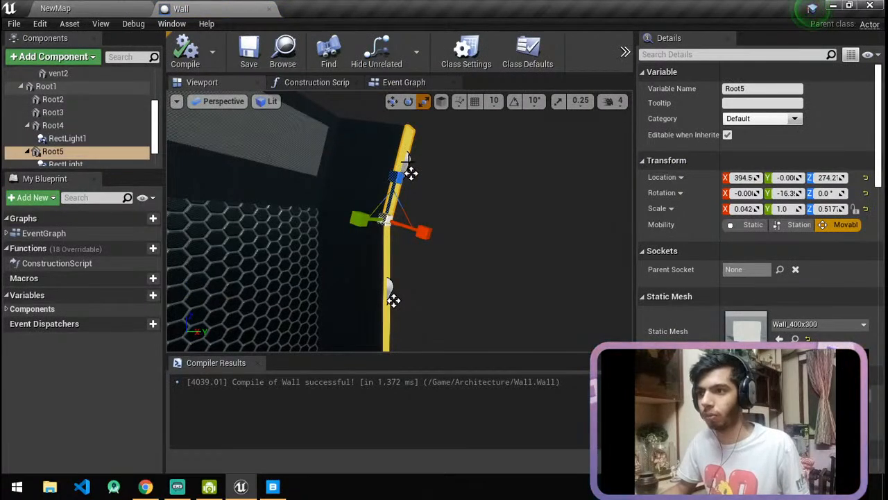
pyautogui.click(410, 172)
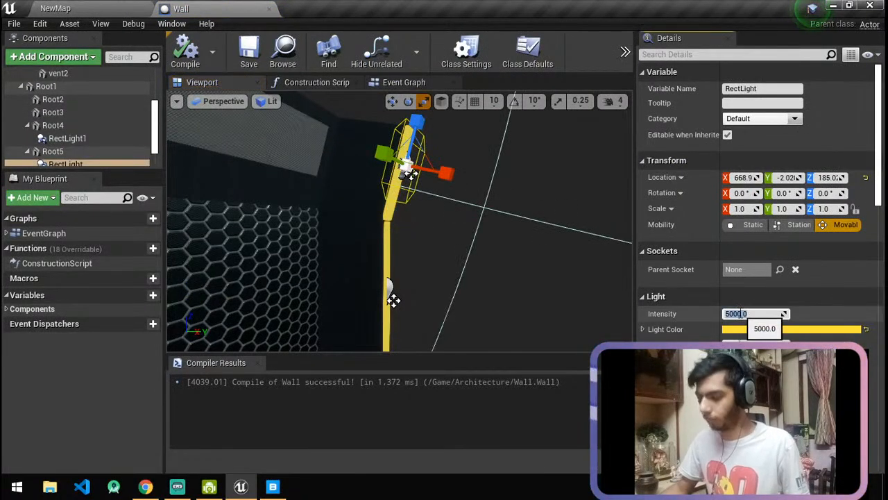
pyautogui.press('BackSpace')
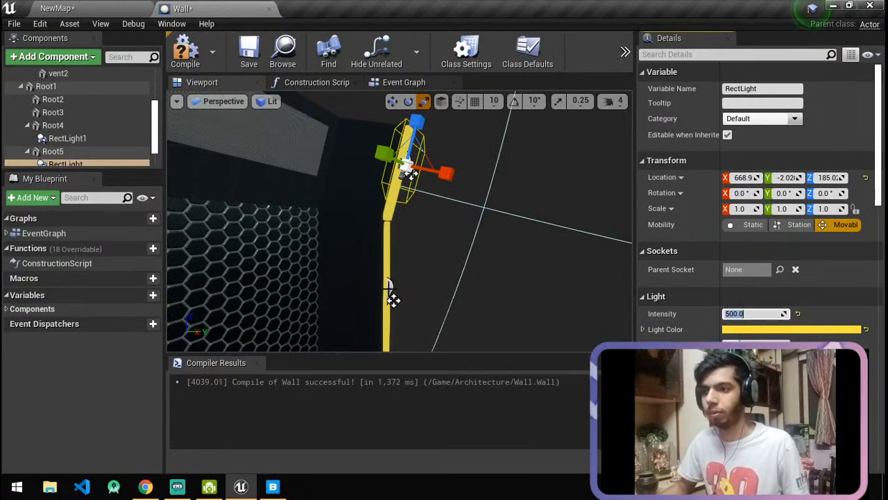
pyautogui.click(394, 299)
pyautogui.write('500')
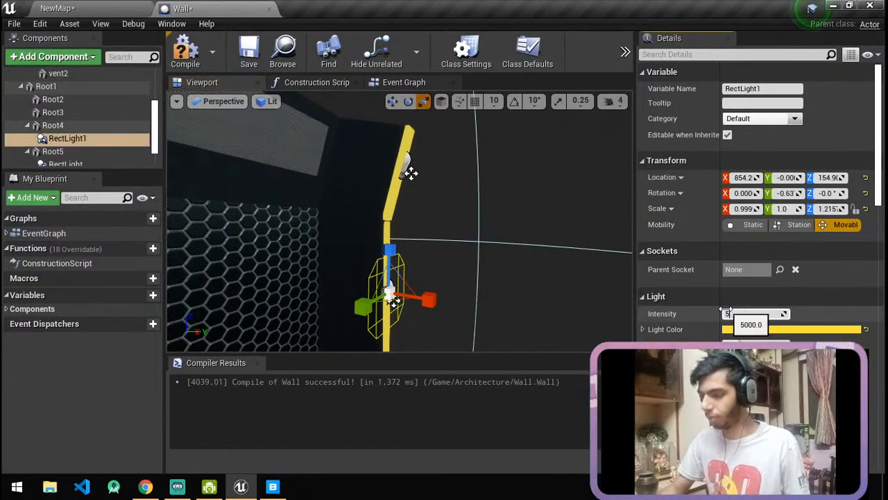
pyautogui.press('Return')
pyautogui.moveTo(566, 295); pyautogui.dragTo(555, 340, button='right')
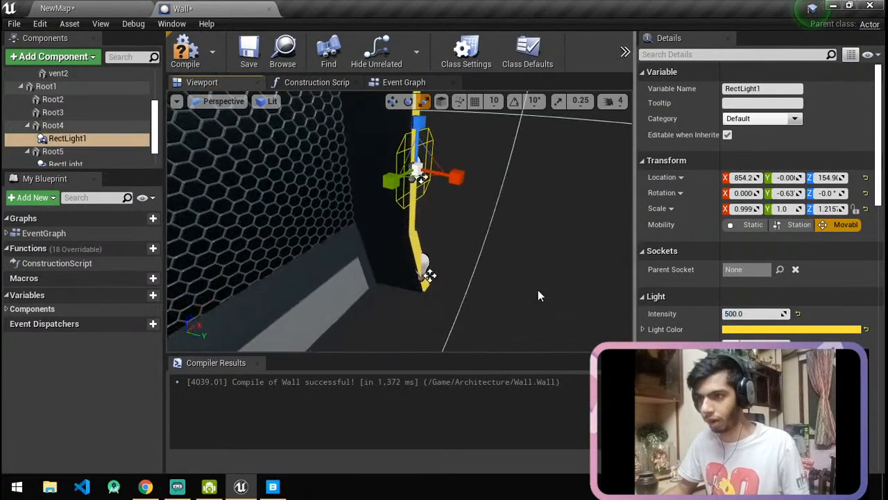
pyautogui.click(428, 275)
pyautogui.click(736, 313)
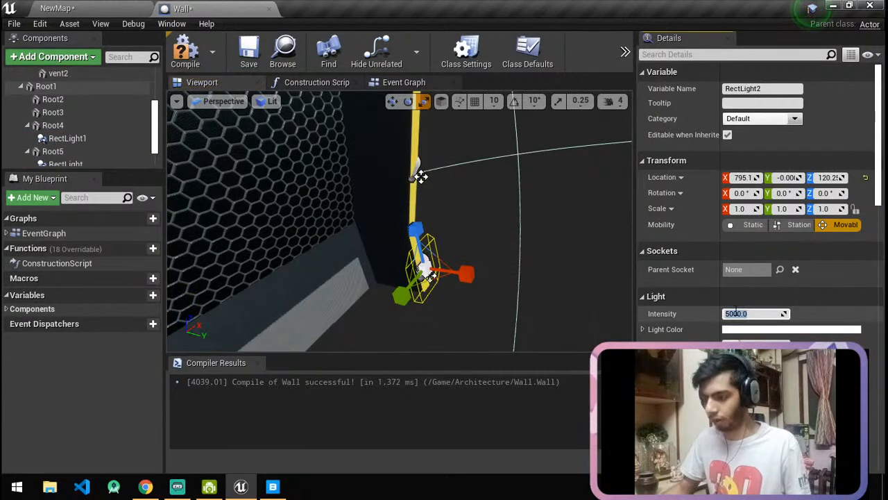
pyautogui.write('500')
pyautogui.press('Return')
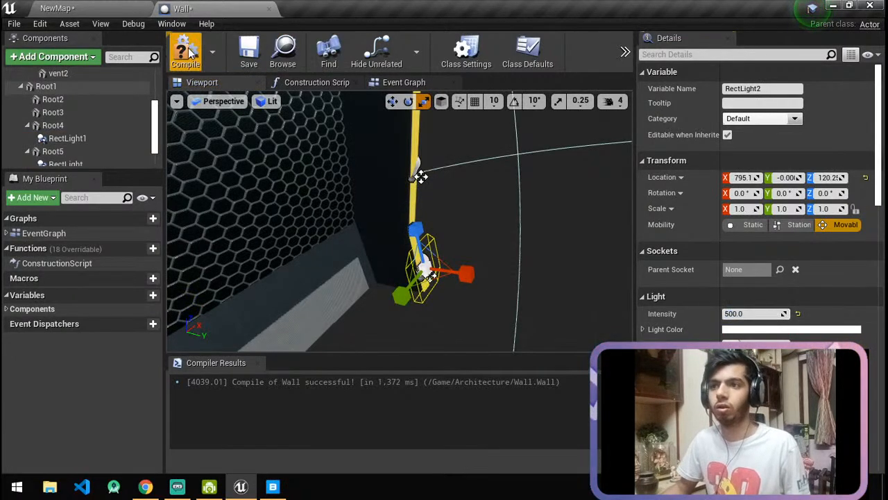
# Compile the Wall blueprint and inspect the corridor lighting in NewMap.
pyautogui.click(187, 52)
pyautogui.click(59, 8)
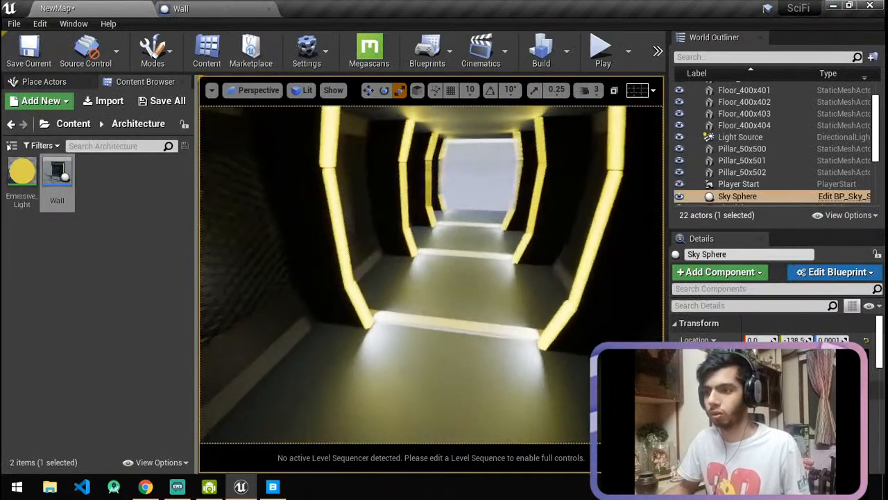
pyautogui.moveTo(431, 277); pyautogui.dragTo(396, 278, button='right')
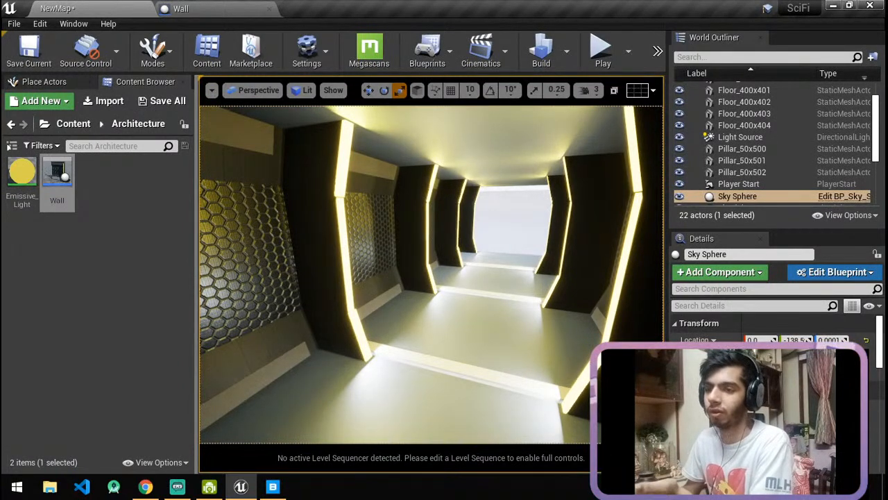
pyautogui.moveTo(512, 319); pyautogui.dragTo(534, 316, button='right')
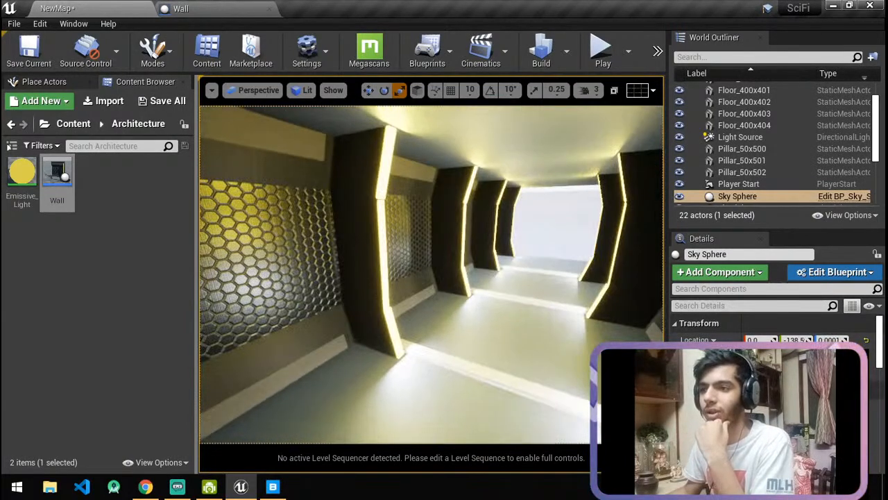
# Set the intensity of RectLight2, RectLight1 and RectLight to 250 in the Wall blueprint and compile it.
pyautogui.click(181, 8)
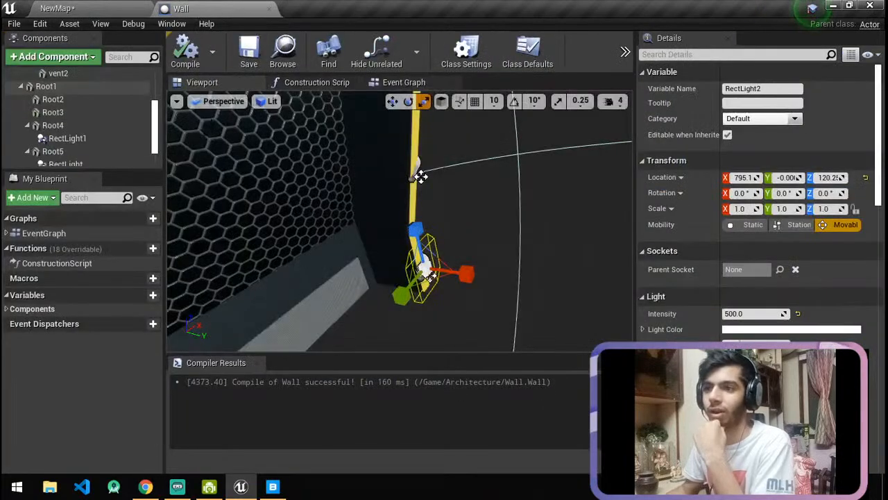
pyautogui.click(755, 313)
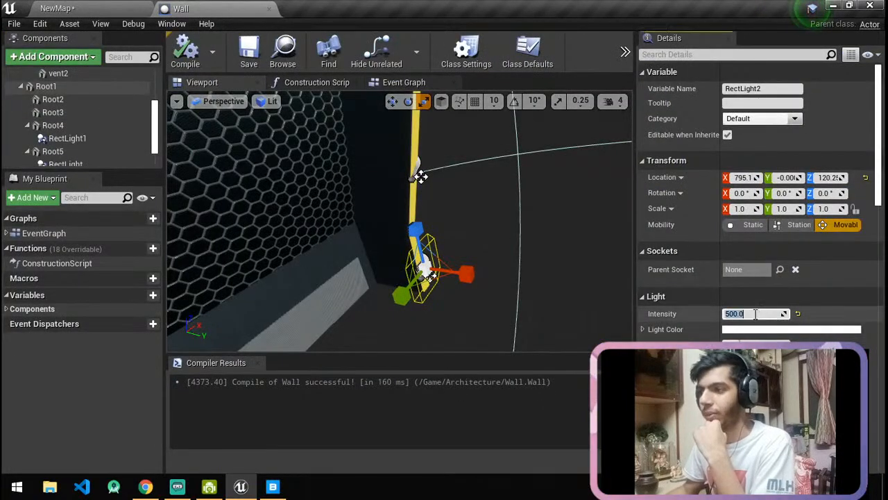
pyautogui.write('250')
pyautogui.press('Return')
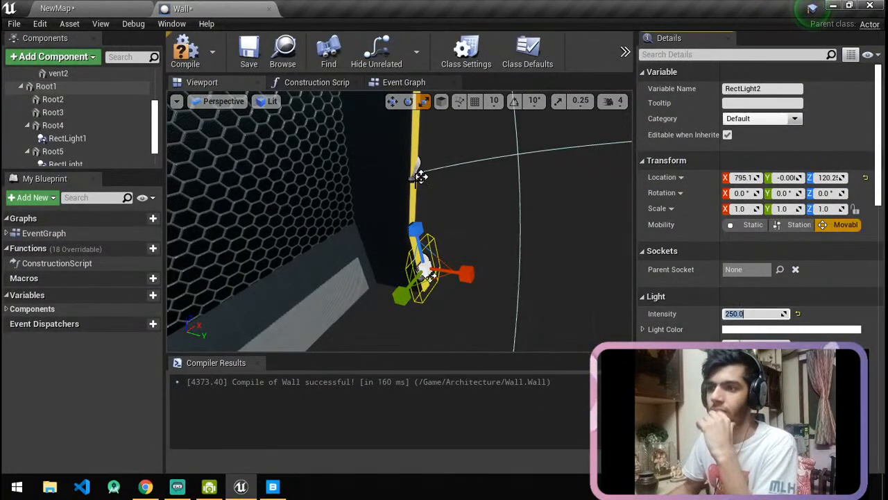
pyautogui.click(419, 175)
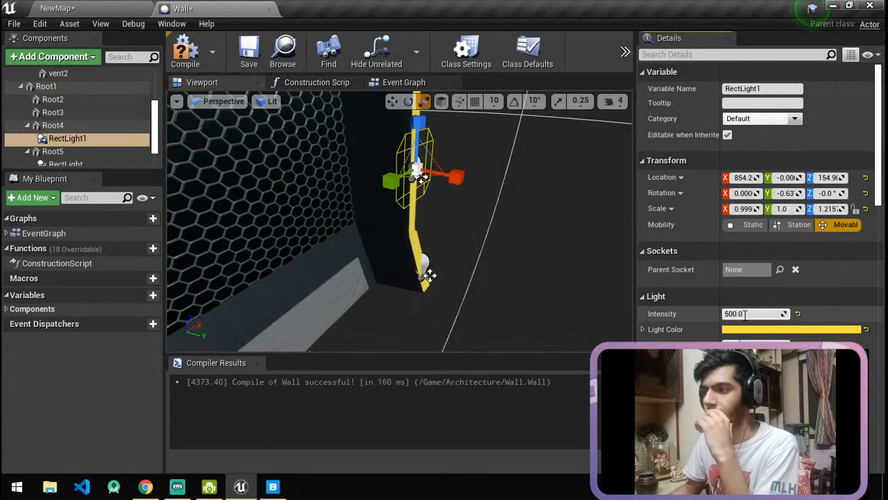
pyautogui.press('Return')
pyautogui.moveTo(501, 204); pyautogui.dragTo(501, 205, button='right')
pyautogui.click(449, 166)
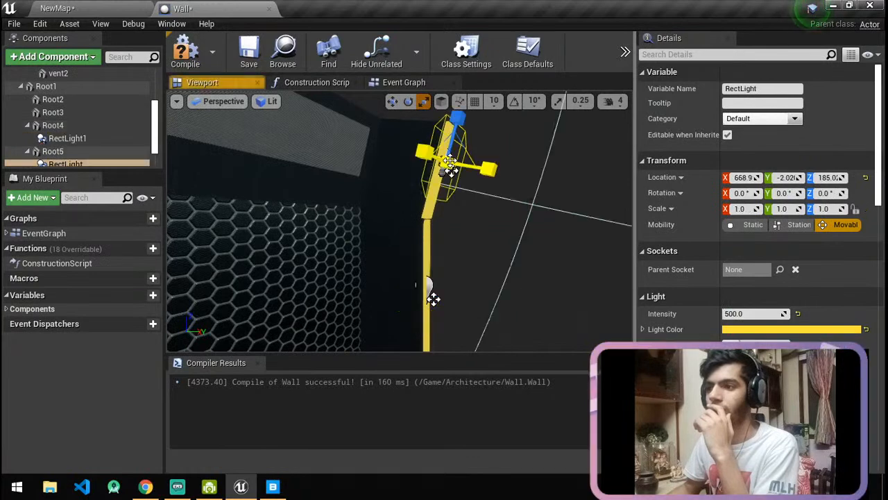
pyautogui.click(747, 313)
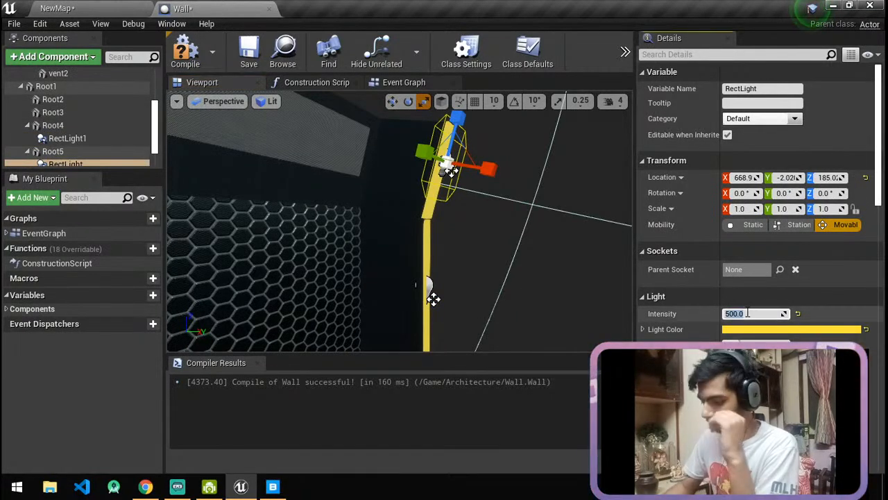
pyautogui.write('25')
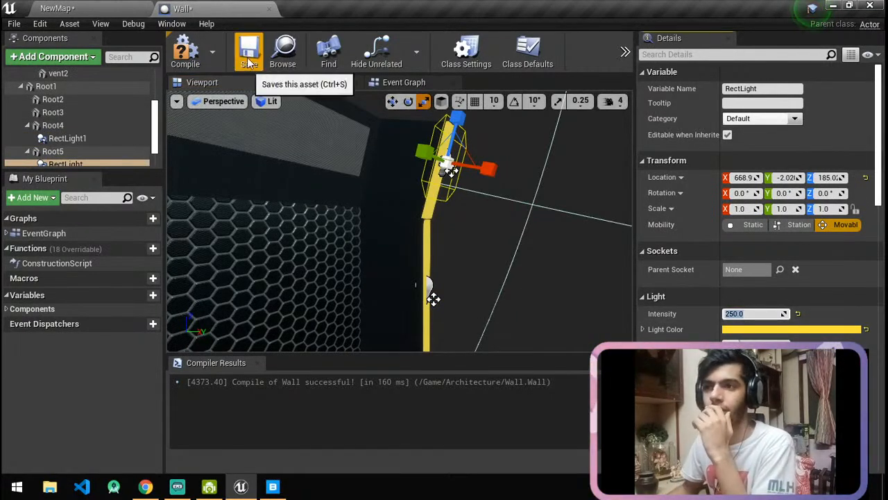
# Save NewMap and inspect the corridor under the dimmed wall lights.
pyautogui.click(57, 8)
pyautogui.hotkey('ctrl', 's')
pyautogui.moveTo(491, 292); pyautogui.dragTo(514, 310, button='right')
# Reduce the attenuation radius of RectLight, RectLight1 and RectLight2 in the Wall blueprint and recompile it.
pyautogui.click(226, 9)
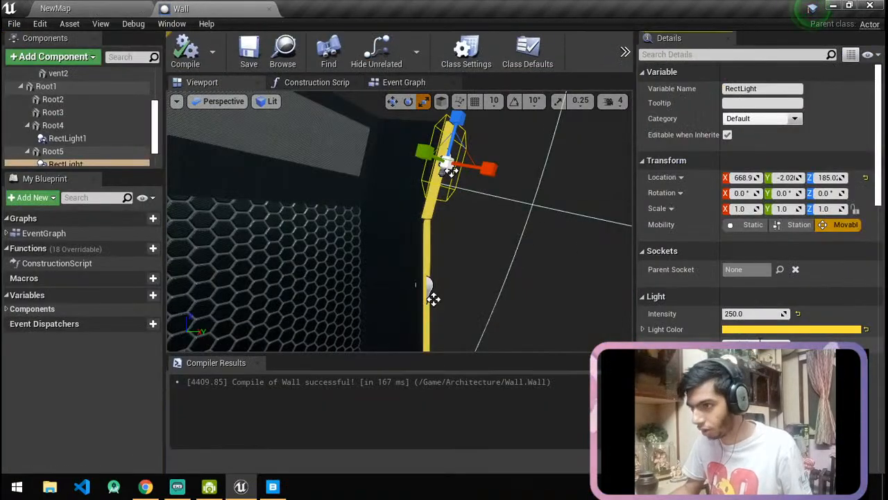
pyautogui.press('Return')
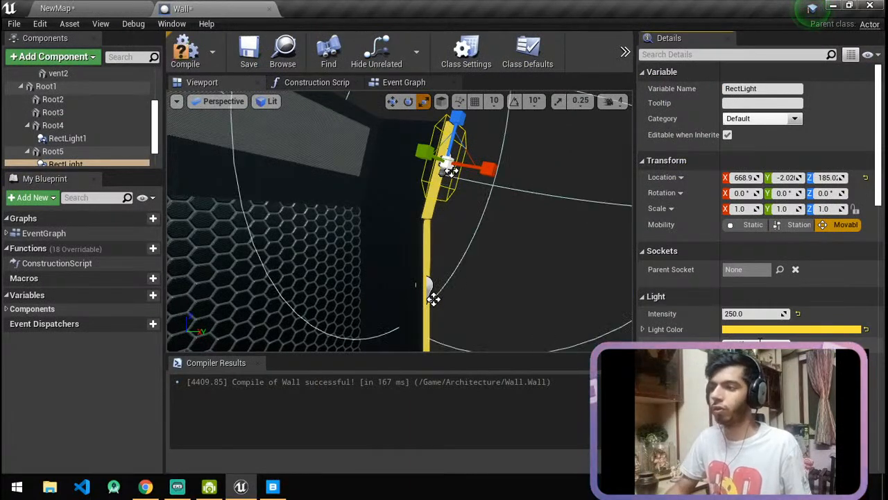
pyautogui.press('s')
pyautogui.moveTo(497, 337); pyautogui.dragTo(514, 348, button='right')
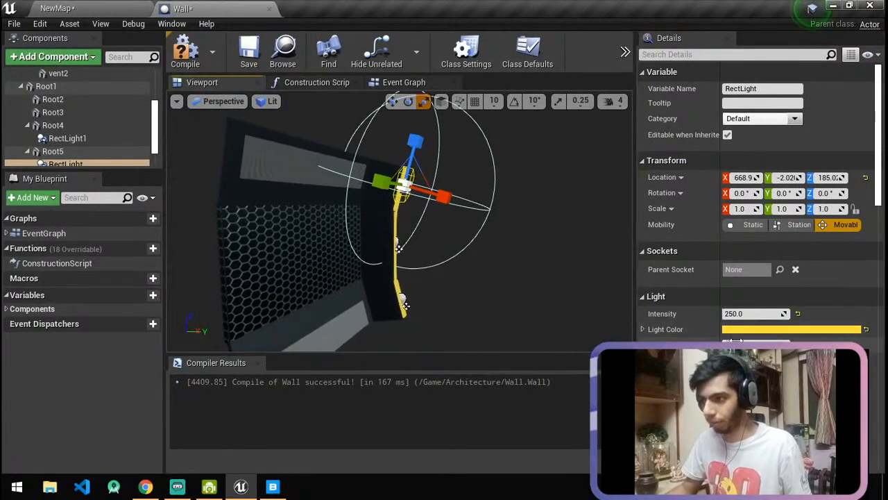
pyautogui.press('Return')
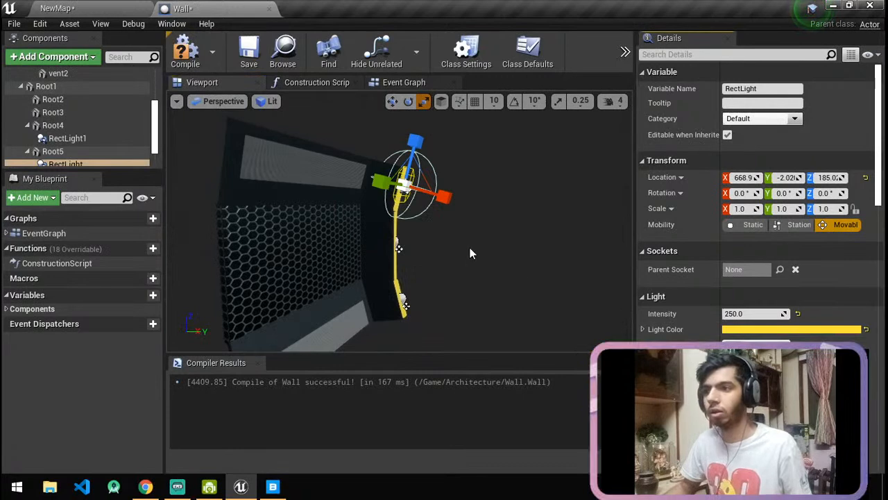
pyautogui.click(398, 248)
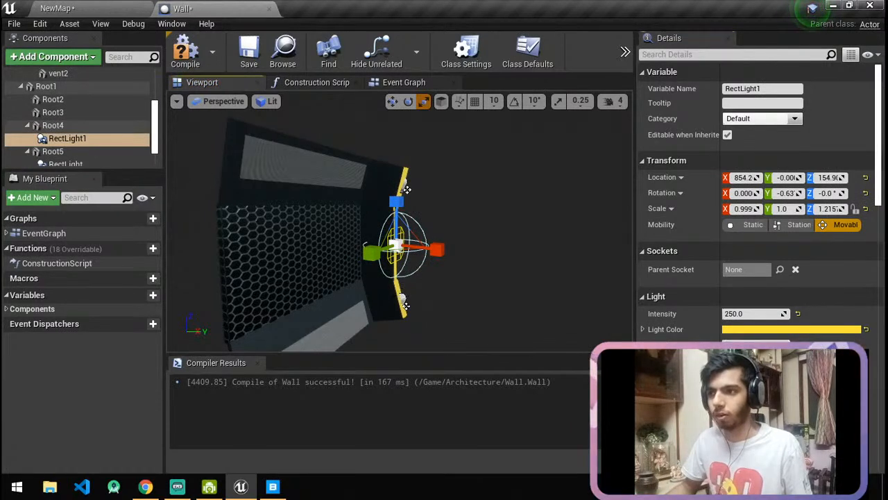
pyautogui.click(405, 304)
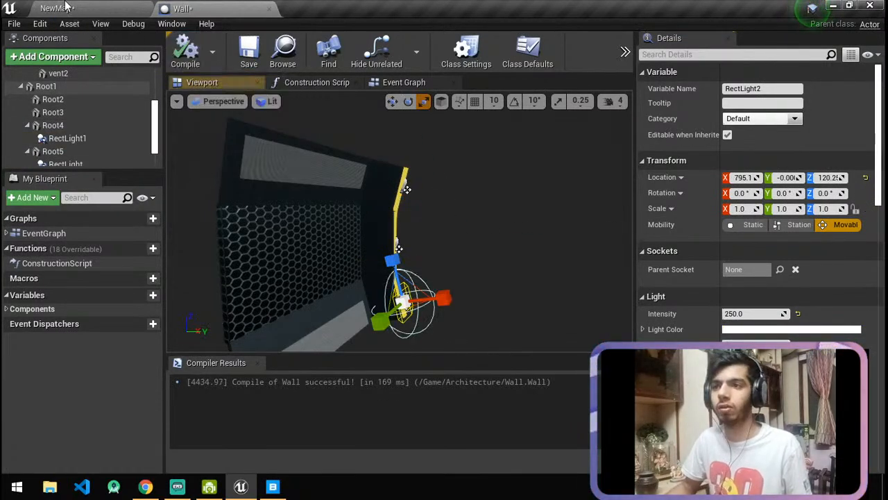
# Save NewMap again and check how the reduced light radius looks along the corridor.
pyautogui.click(69, 8)
pyautogui.click(28, 63)
pyautogui.moveTo(430, 277); pyautogui.dragTo(396, 278, button='right')
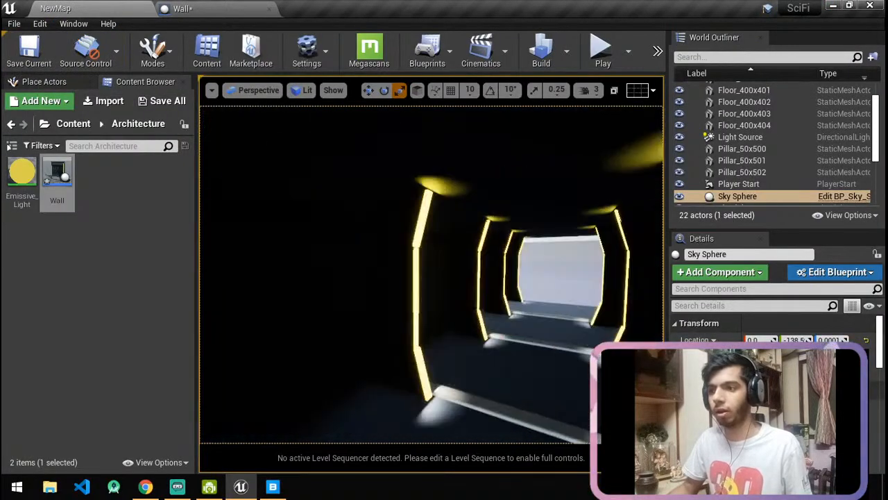
# Increase the attenuation radius of the Wall blueprint's three RectLights and check the recompiled lighting in the corridor.
pyautogui.click(258, 6)
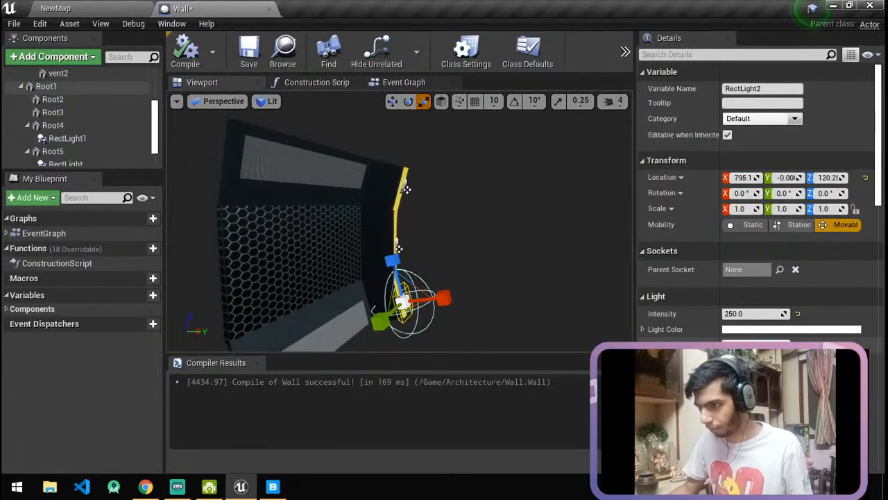
pyautogui.click(407, 188)
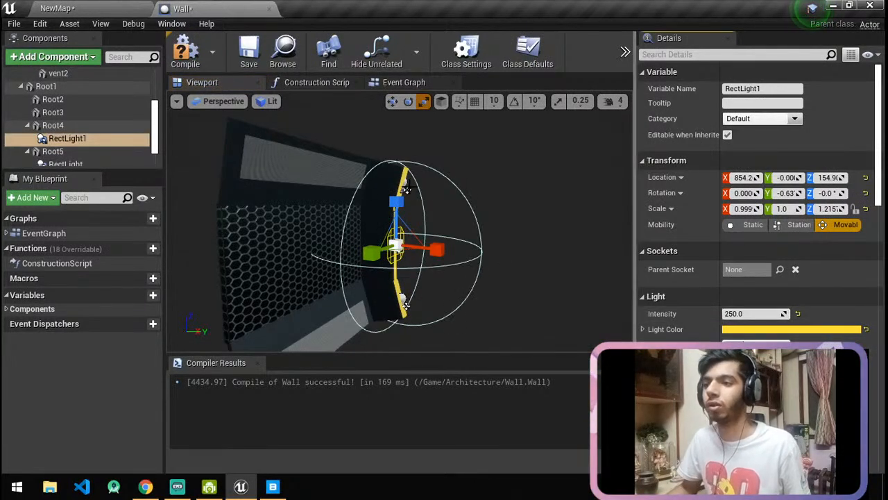
pyautogui.click(398, 248)
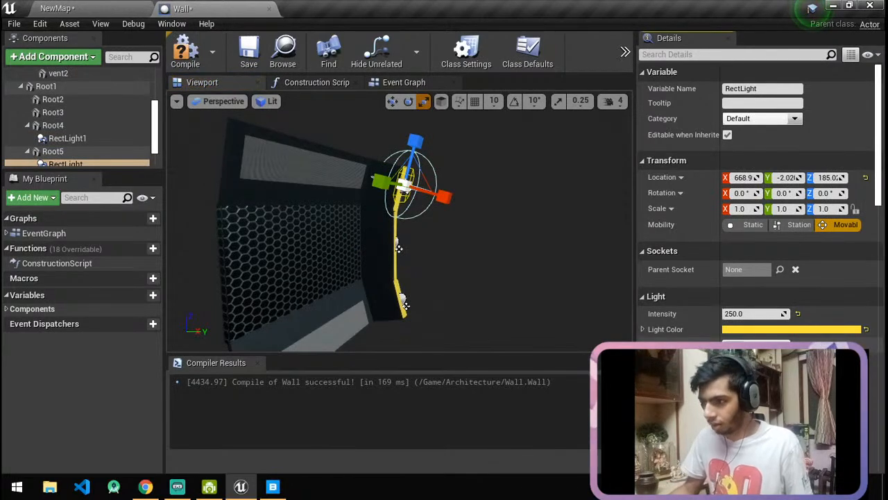
pyautogui.click(185, 50)
pyautogui.click(249, 50)
pyautogui.click(118, 6)
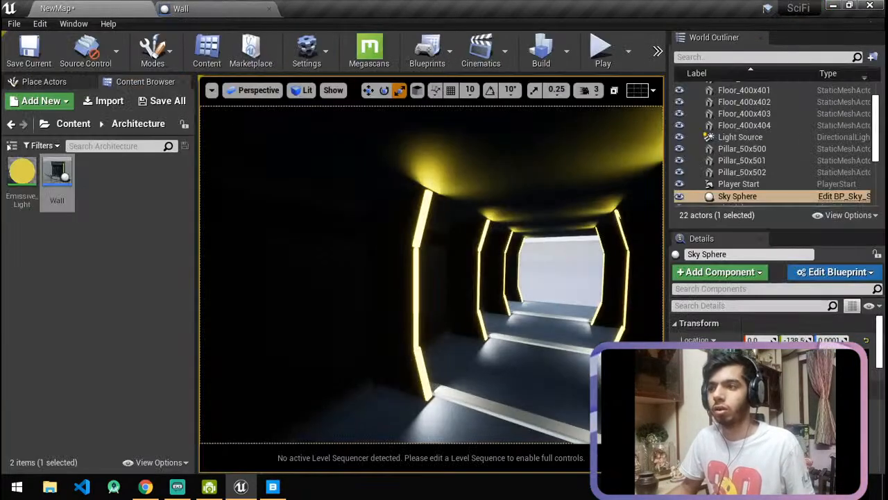
pyautogui.moveTo(432, 235)
pyautogui.mouseDown(button='right')
pyautogui.moveTo(489, 234)
pyautogui.moveTo(407, 236)
pyautogui.moveTo(451, 236)
pyautogui.moveTo(416, 236)
pyautogui.moveTo(438, 237)
pyautogui.moveTo(427, 237)
pyautogui.mouseUp(button='right')
# Try an intensity of 350 on RectLight in the Wall blueprint and set it back to 250.
pyautogui.click(187, 8)
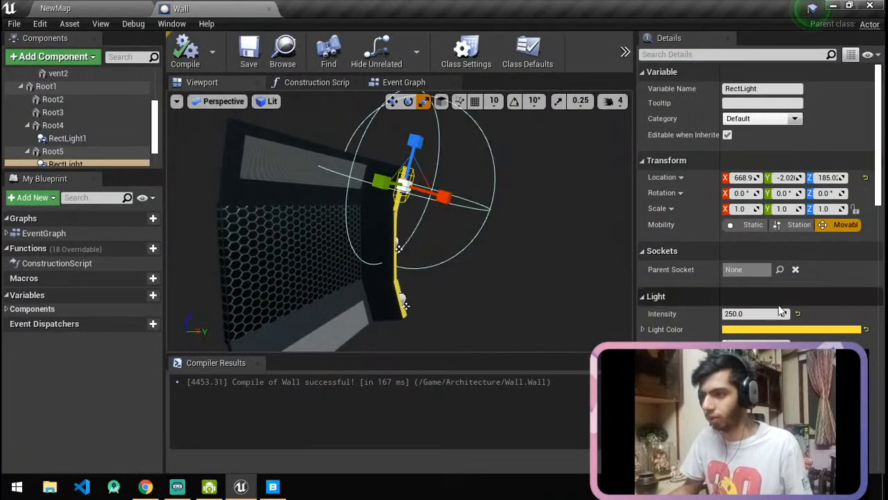
pyautogui.click(761, 314)
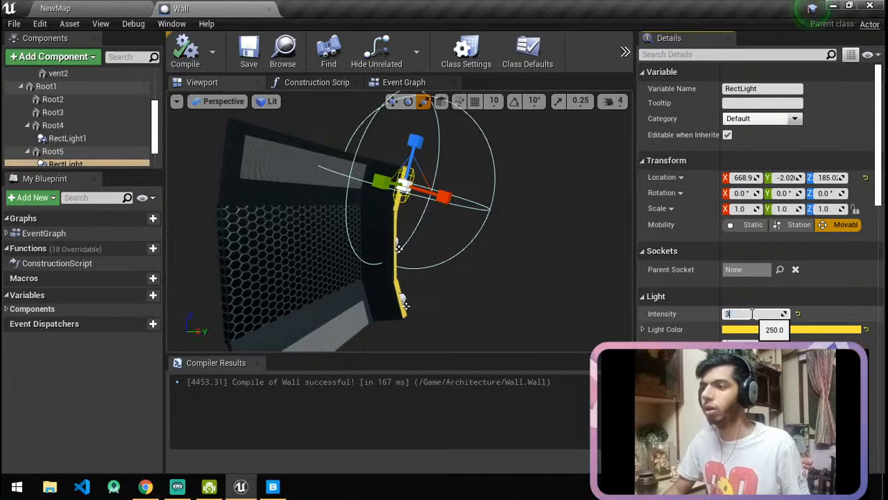
pyautogui.click(397, 245)
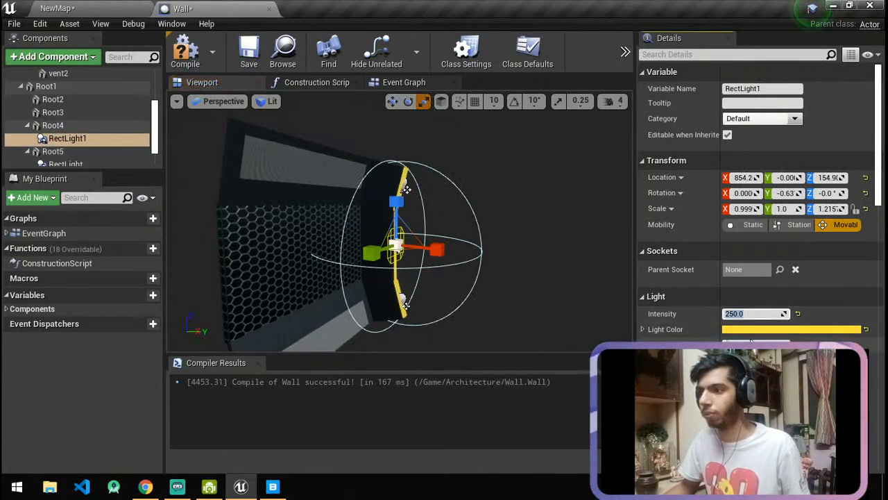
pyautogui.click(406, 189)
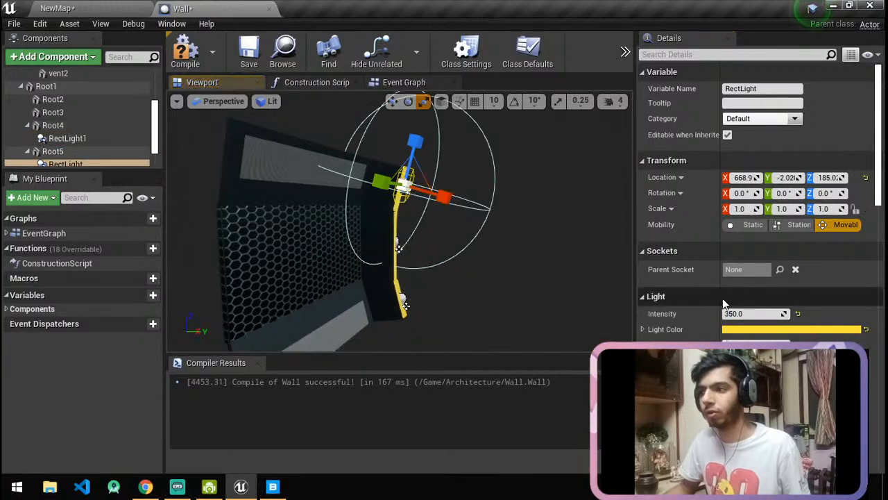
pyautogui.write('250')
pyautogui.press('Return')
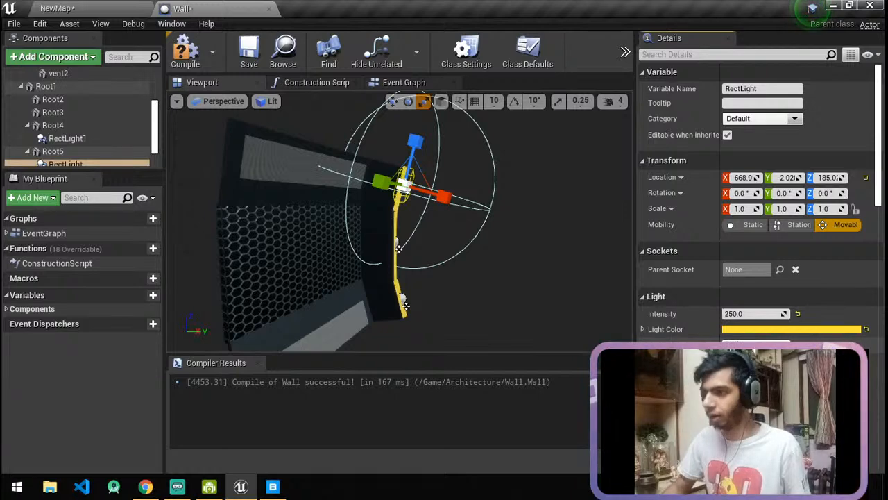
# Increase RectLight2's attenuation radius, and save the level and blueprint after checking the floor glow in NewMap.
pyautogui.click(405, 305)
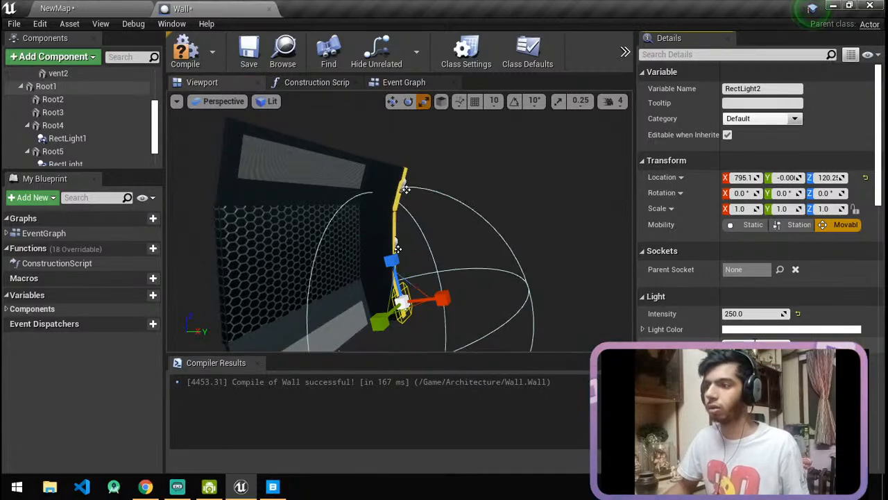
pyautogui.click(76, 8)
pyautogui.moveTo(430, 274); pyautogui.dragTo(451, 281, button='right')
pyautogui.click(428, 287)
pyautogui.hotkey('ctrl', 'shift', 's')
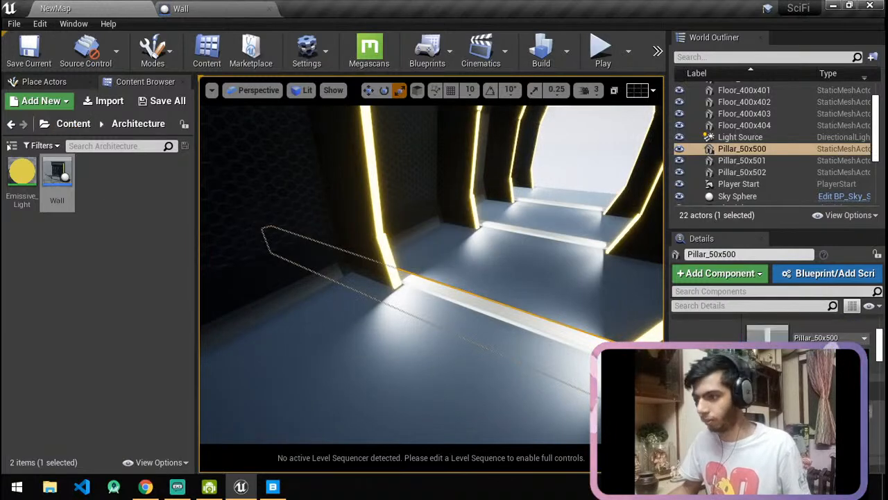
# Search the materials for metal and assign Metallic to the nearest floor strip, Pillar_50x500.
pyautogui.click(698, 322)
pyautogui.click(791, 344)
pyautogui.click(722, 149)
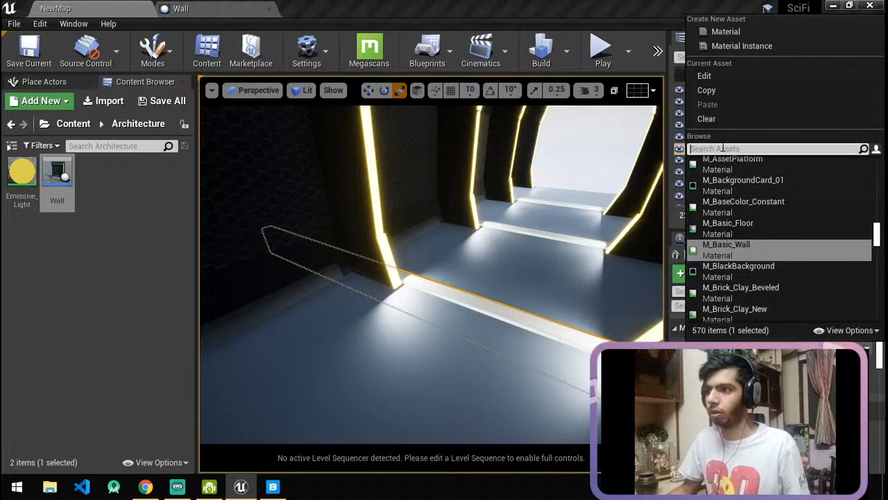
pyautogui.write('metal')
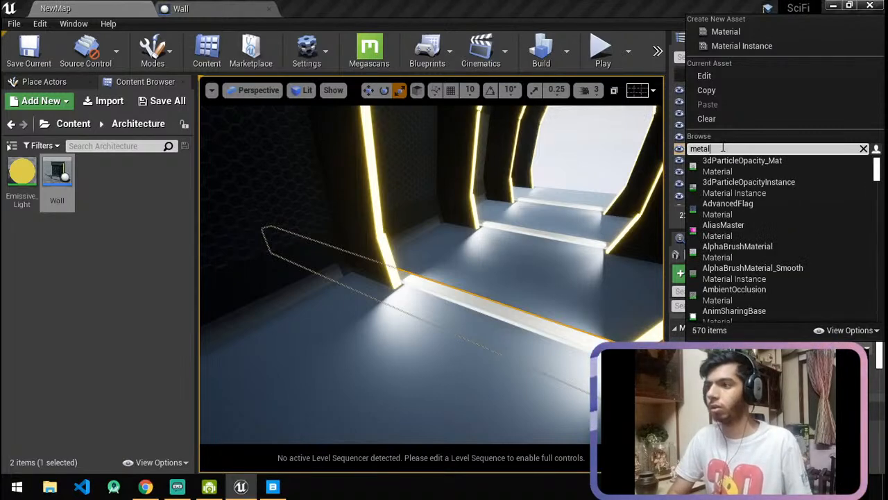
pyautogui.click(767, 230)
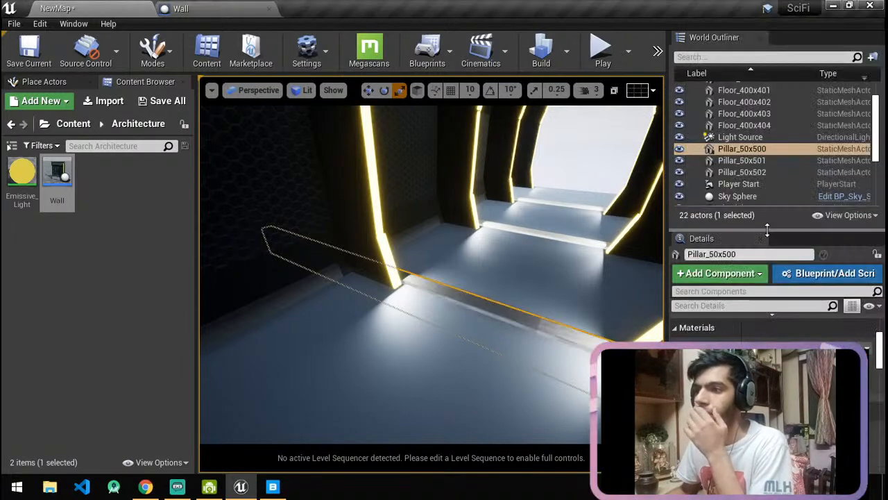
pyautogui.moveTo(590, 273); pyautogui.dragTo(556, 278, button='right')
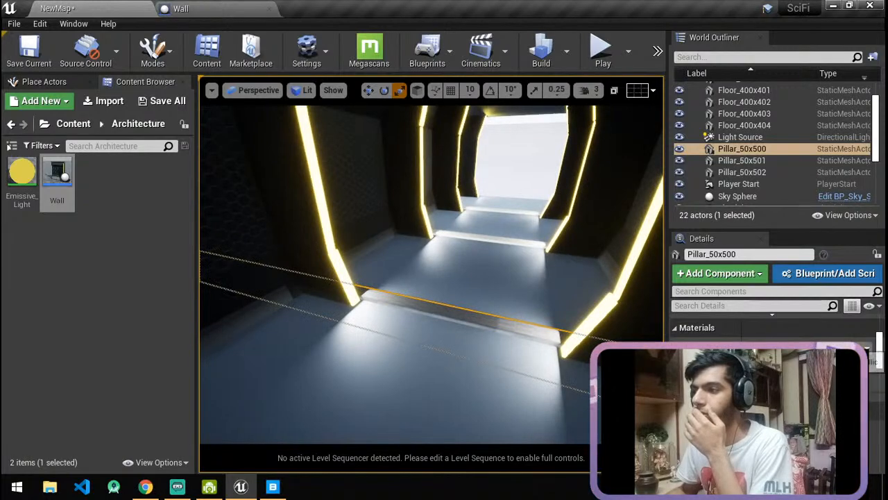
# Search the materials for Chrome and assign a chrome material to Pillar_50x500.
pyautogui.click(785, 347)
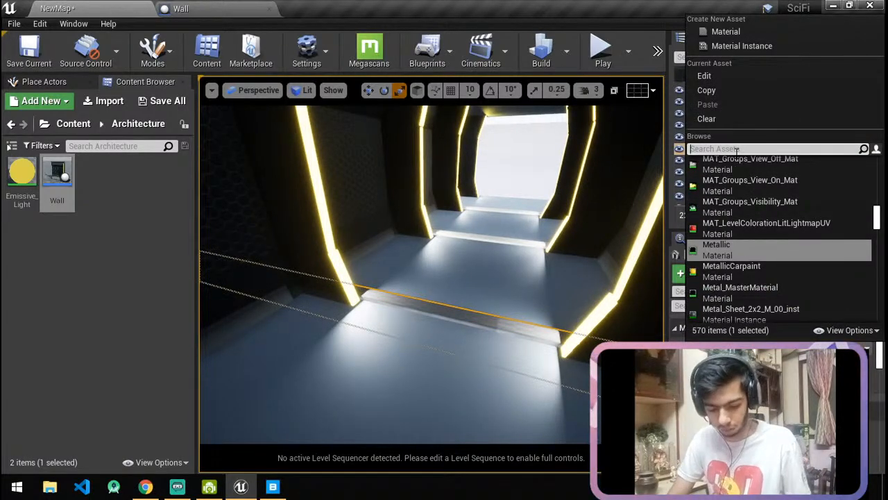
pyautogui.write('hrome')
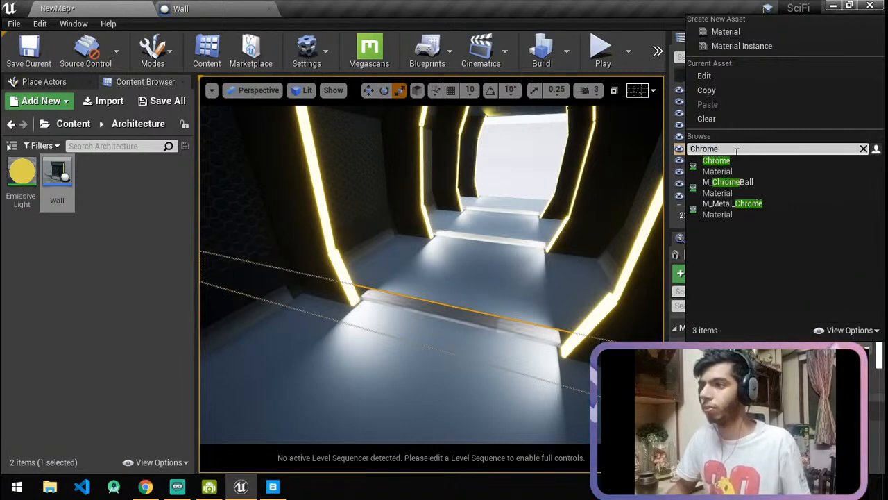
pyautogui.click(775, 188)
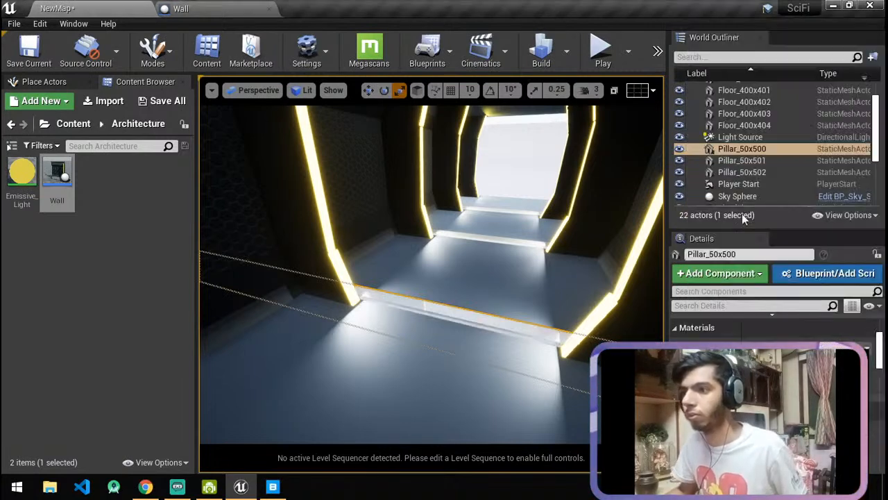
# Assign a chrome material to the next floor strip, Pillar_50x501.
pyautogui.press('w')
pyautogui.moveTo(430, 278); pyautogui.dragTo(270, 298, button='right')
pyautogui.moveTo(455, 294)
pyautogui.mouseDown(button='right')
pyautogui.moveTo(417, 299)
pyautogui.moveTo(485, 291)
pyautogui.moveTo(455, 294)
pyautogui.mouseUp(button='right')
pyautogui.click(456, 262)
pyautogui.click(777, 352)
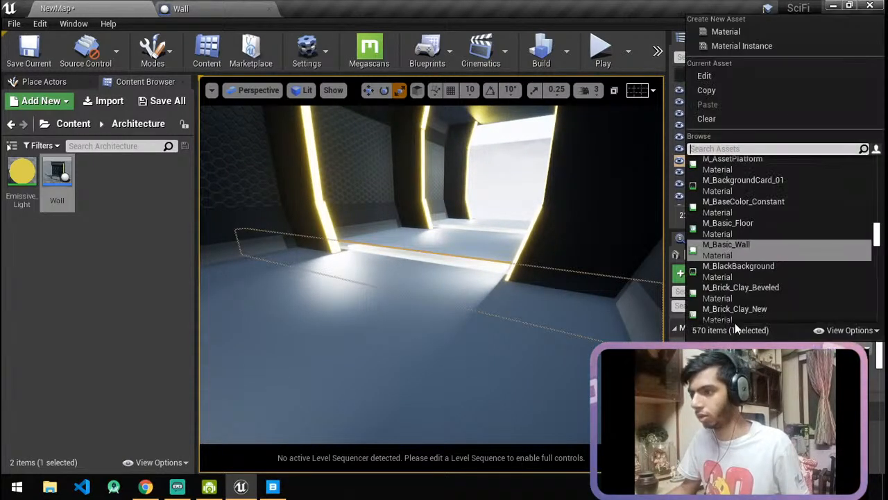
pyautogui.write('chrome')
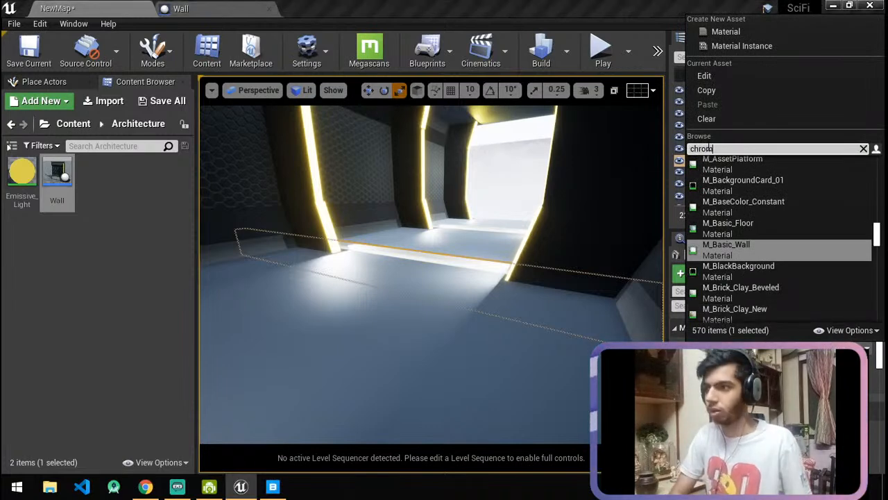
pyautogui.click(734, 214)
# Search the materials for chrome and assign M_Metal_Chrome to the farthest floor strip, Pillar_50x502.
pyautogui.moveTo(463, 206)
pyautogui.mouseDown(button='right')
pyautogui.moveTo(461, 170)
pyautogui.moveTo(464, 219)
pyautogui.moveTo(463, 205)
pyautogui.mouseUp(button='right')
pyautogui.click(463, 205)
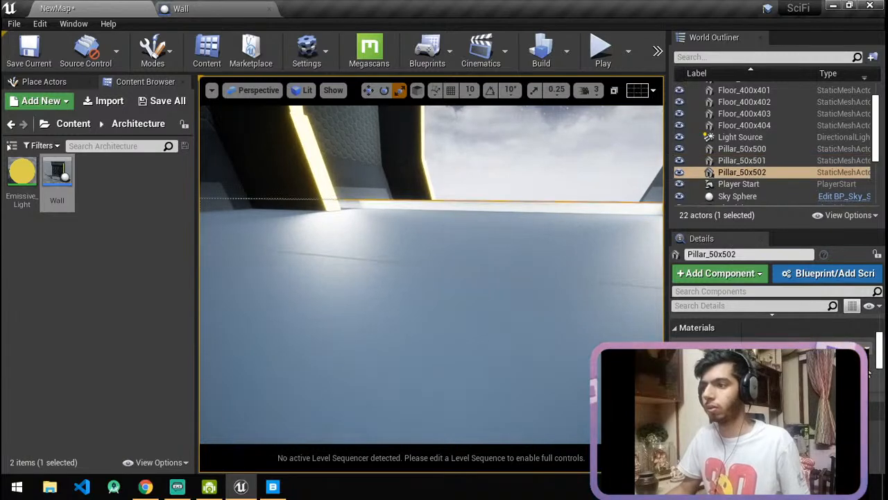
pyautogui.click(777, 353)
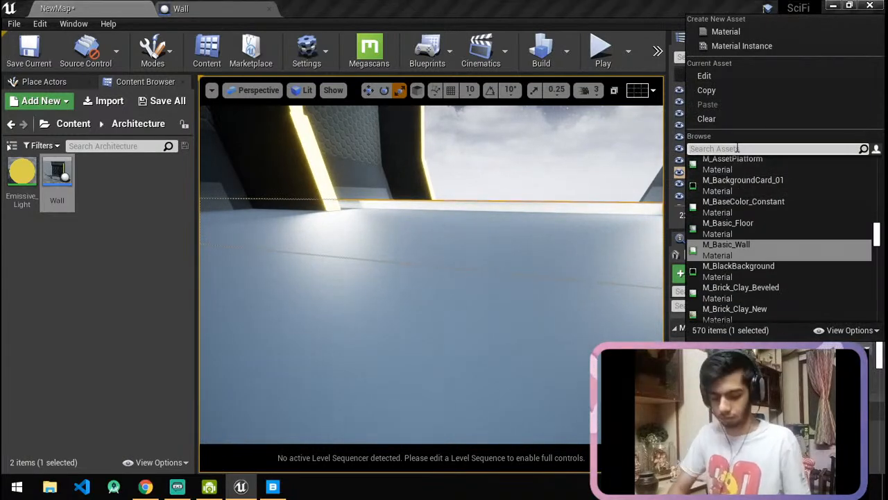
pyautogui.write('chrome')
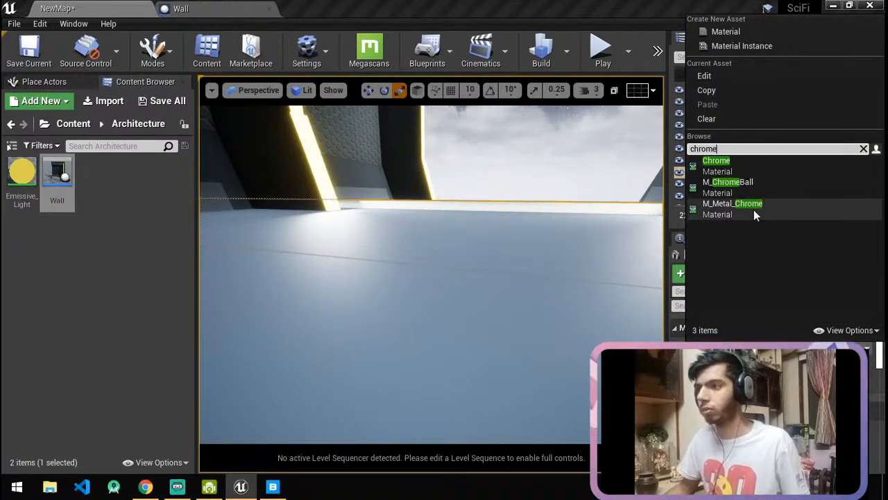
pyautogui.click(734, 202)
# Search the materials for hex and assign M_Tech_Hex_Tile_Pulse to the nearest floor section, Floor_400x400.
pyautogui.moveTo(431, 275); pyautogui.dragTo(519, 317, button='right')
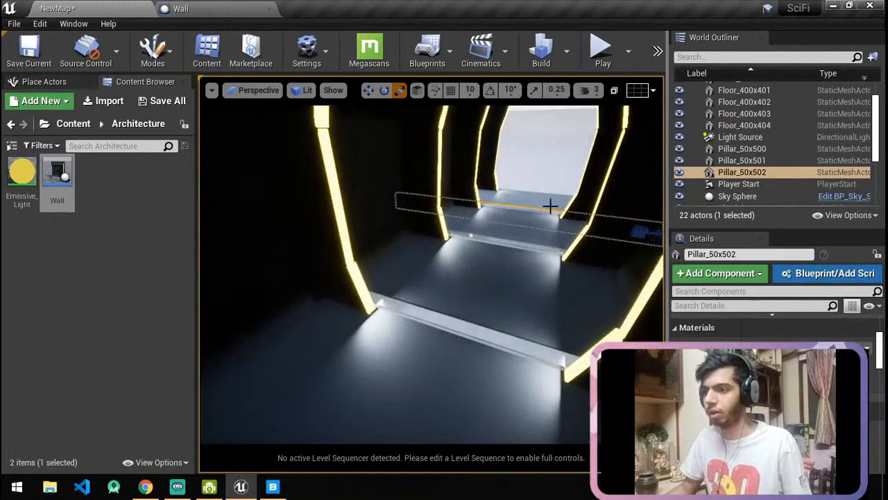
pyautogui.click(431, 375)
pyautogui.click(777, 360)
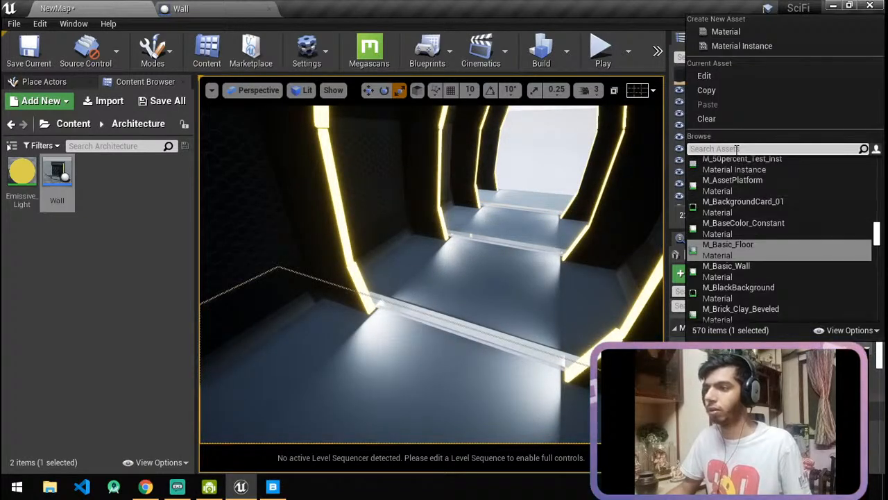
pyautogui.write('hex')
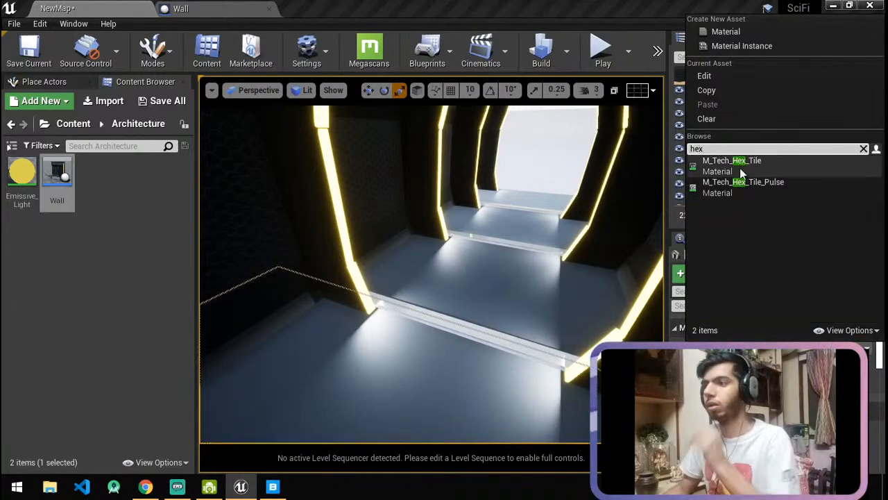
pyautogui.click(742, 186)
pyautogui.moveTo(509, 264); pyautogui.dragTo(497, 246, button='right')
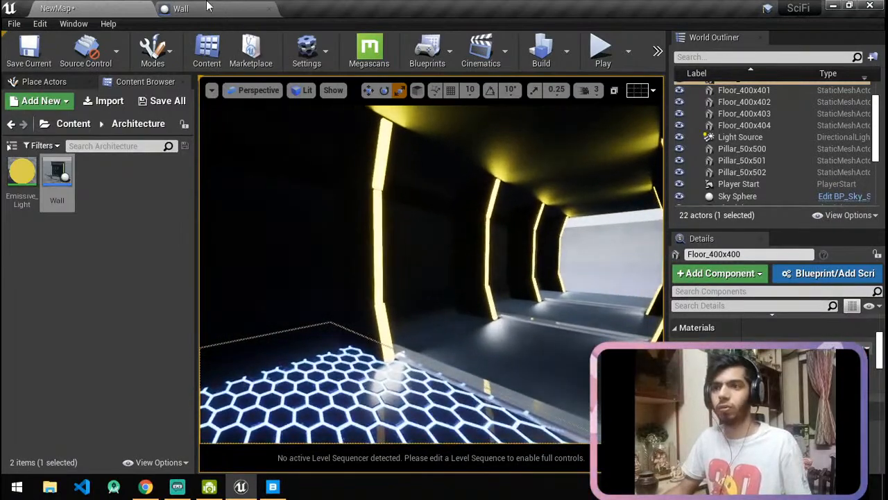
# In the Wall blueprint, increase the attenuation radius of RectLight, RectLight1 and RectLight2, and compile and save it.
pyautogui.click(205, 7)
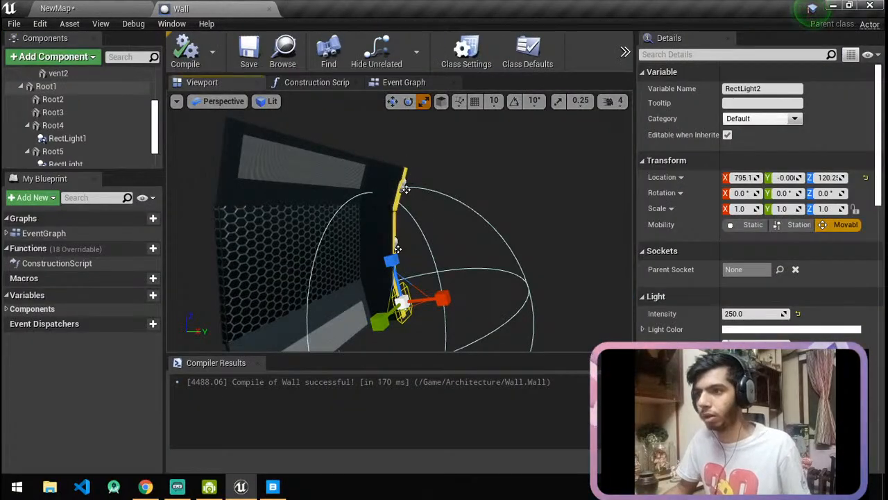
pyautogui.click(405, 186)
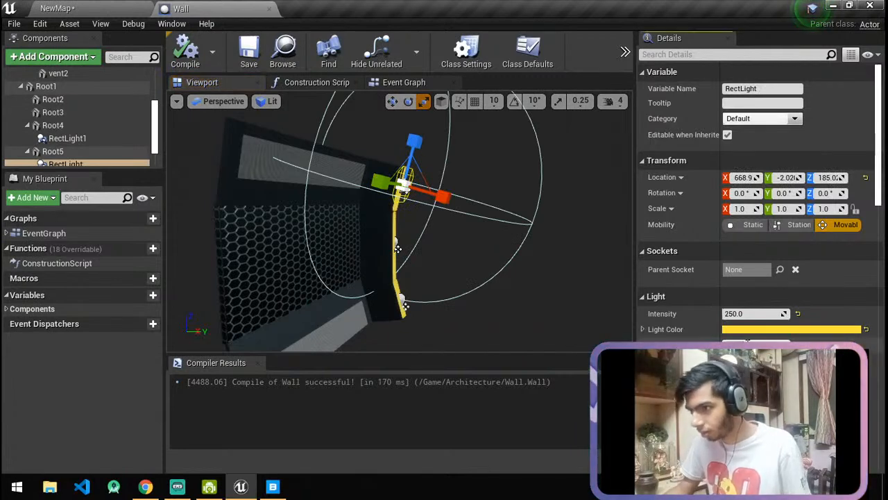
pyautogui.press('Return')
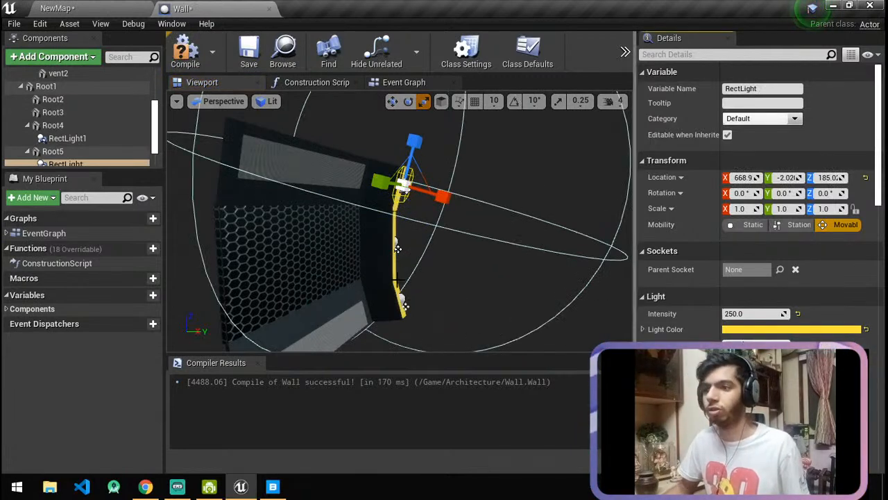
pyautogui.click(397, 248)
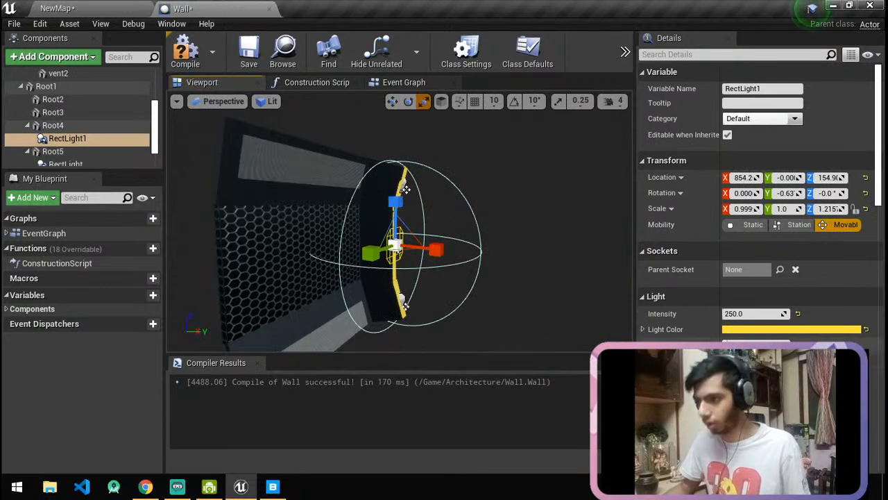
pyautogui.press('Return')
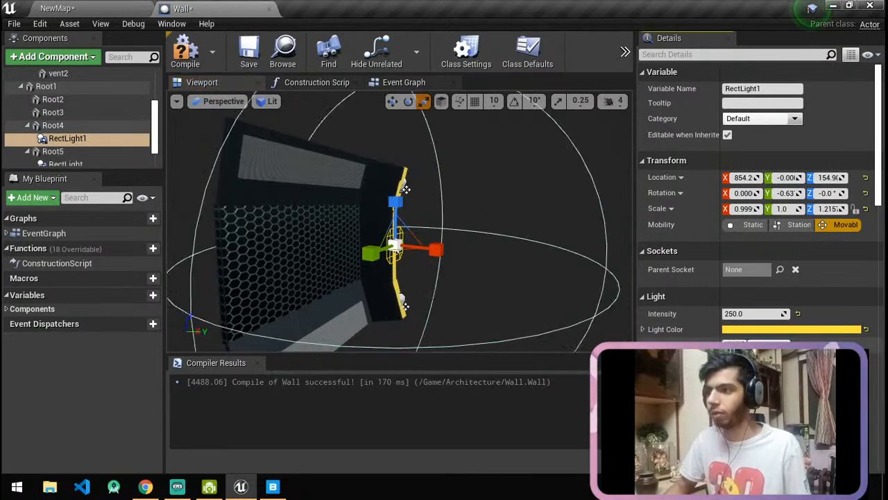
pyautogui.click(397, 248)
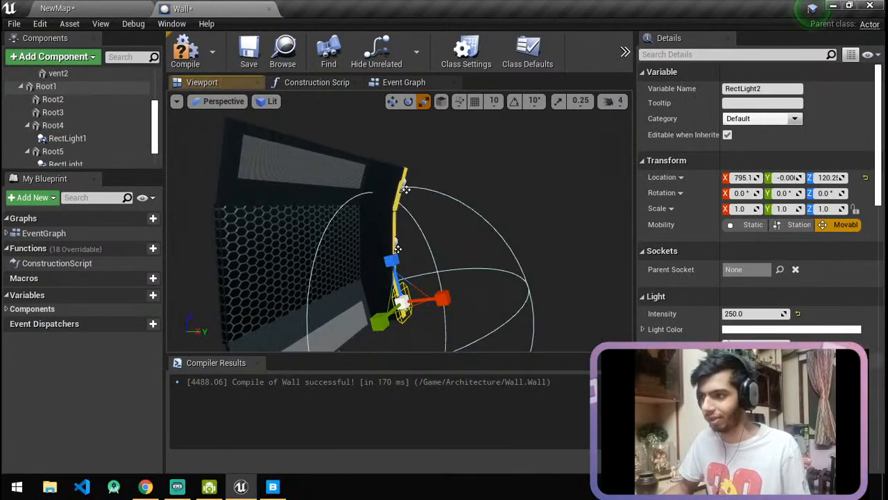
pyautogui.press('Return')
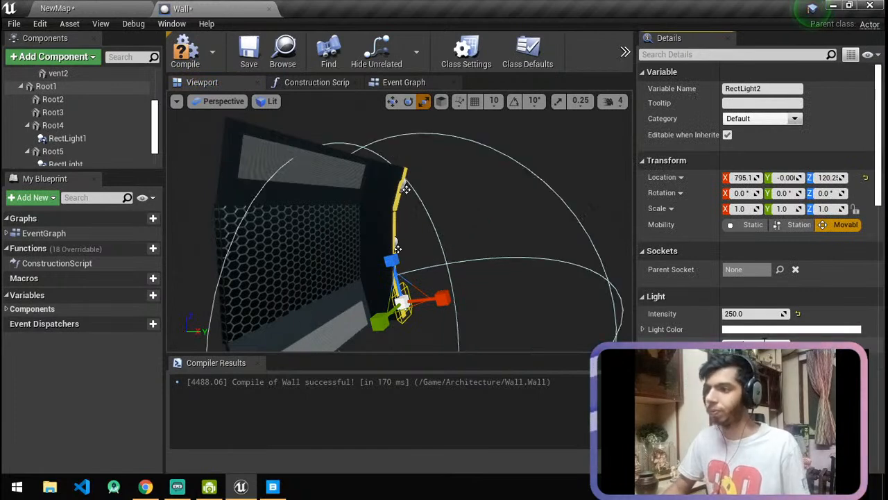
pyautogui.click(177, 56)
pyautogui.click(247, 61)
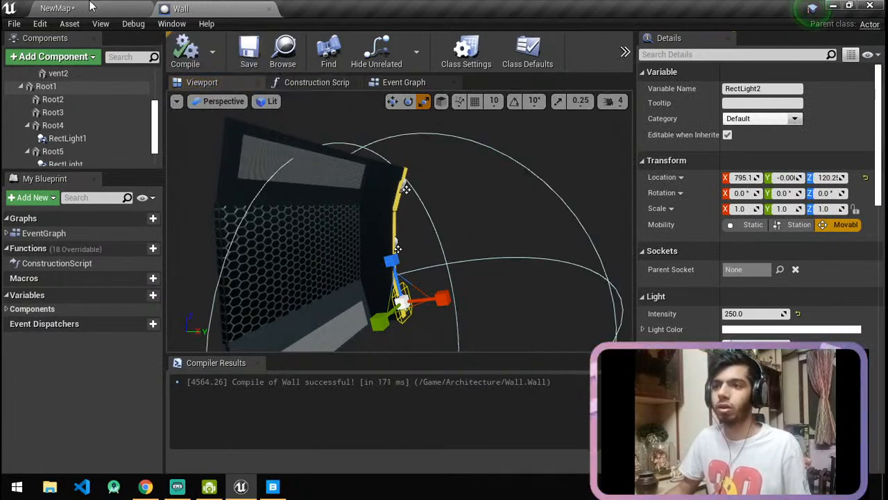
# Return to NewMap, save the level and inspect the light spread across the corridor ceiling and walls.
pyautogui.click(88, 6)
pyautogui.click(33, 53)
pyautogui.moveTo(417, 257); pyautogui.dragTo(493, 274, button='right')
pyautogui.moveTo(355, 248); pyautogui.dragTo(314, 173, button='right')
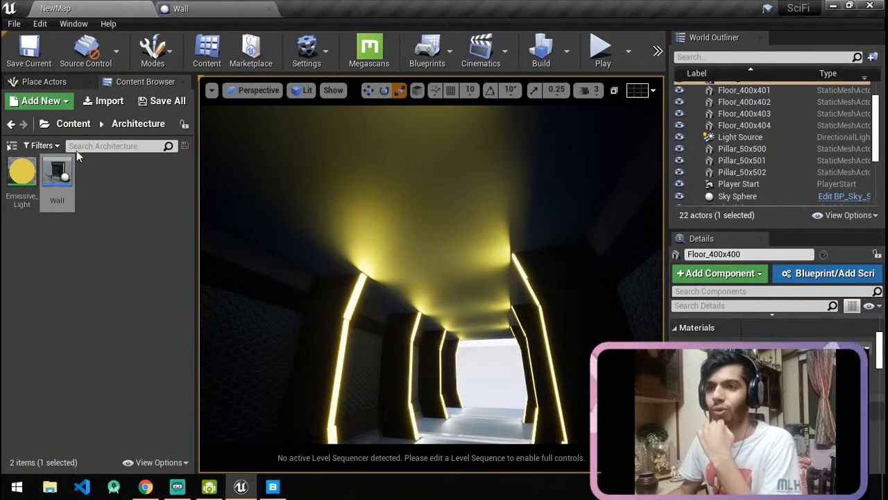
# Switch to Quixel Bridge, close the open asset's details and open the Metal category of the surfaces.
pyautogui.click(70, 123)
pyautogui.click(272, 486)
pyautogui.scroll(10, 414, 314)
pyautogui.click(139, 52)
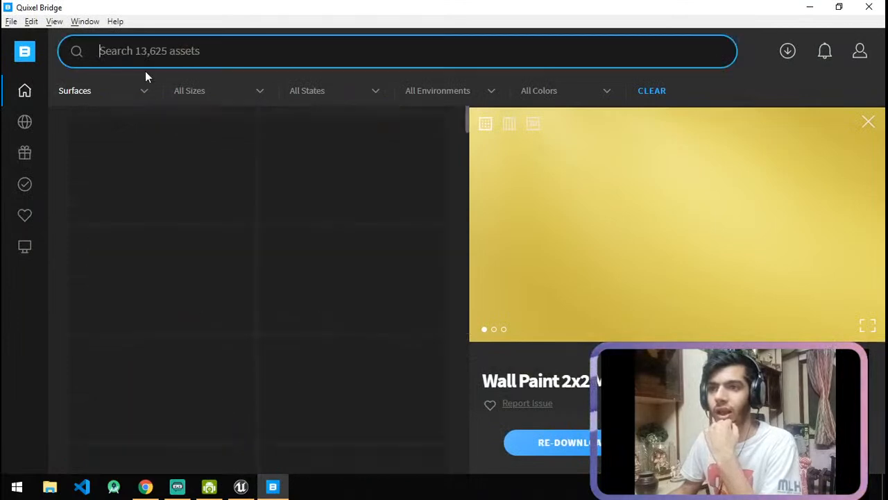
pyautogui.click(878, 124)
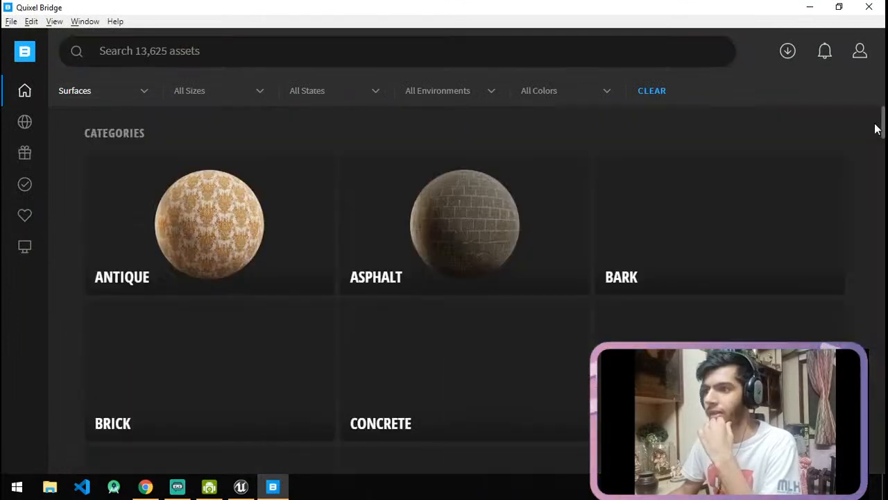
pyautogui.scroll(-5, 763, 281)
pyautogui.scroll(-3, 486, 295)
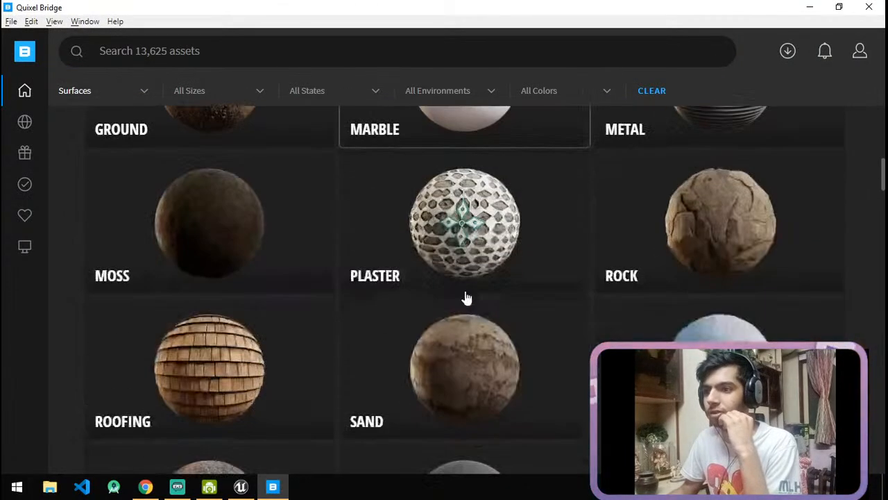
pyautogui.scroll(2, 509, 285)
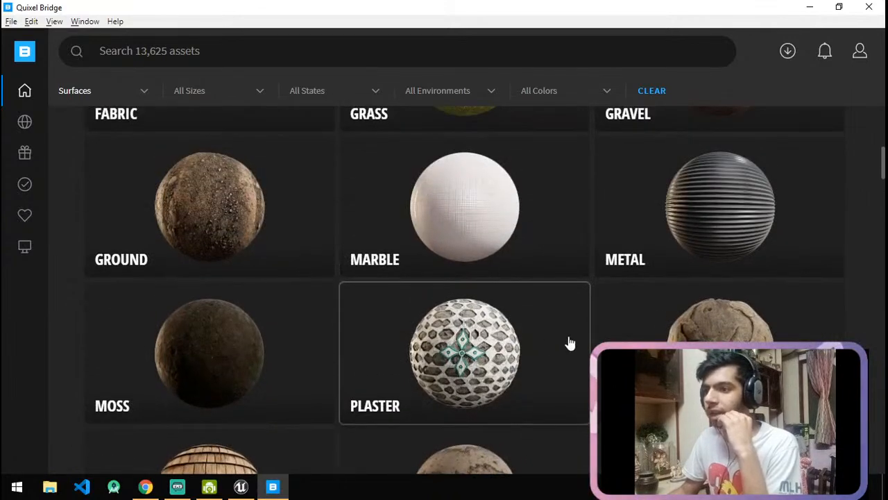
pyautogui.click(715, 239)
# Browse the metal surfaces for a suitable floor material and open the details of Dirty Metal Flooring 2x2 M.
pyautogui.scroll(-4, 498, 262)
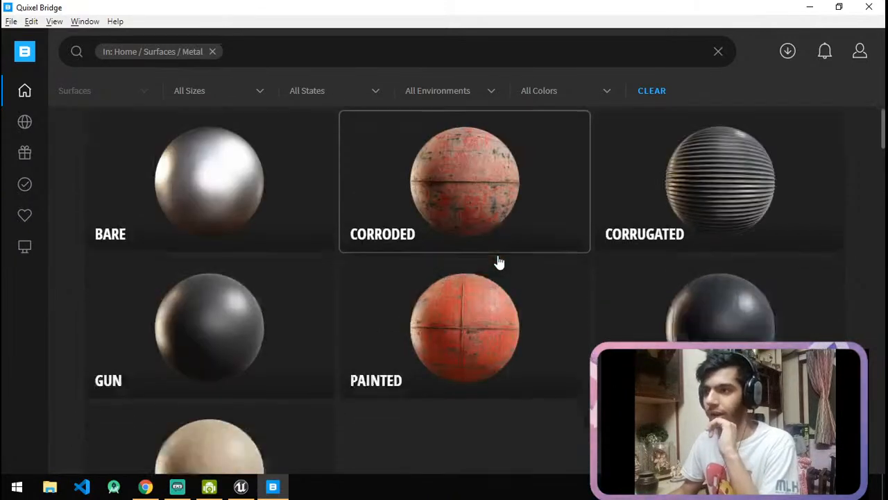
pyautogui.scroll(2, 498, 262)
pyautogui.scroll(-1, 497, 263)
pyautogui.scroll(-5, 498, 261)
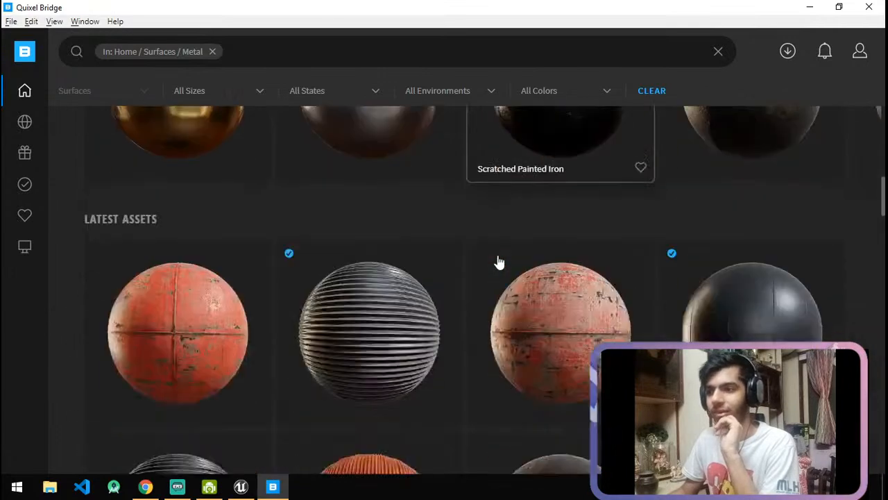
pyautogui.scroll(2, 498, 261)
pyautogui.click(867, 281)
pyautogui.click(867, 281)
pyautogui.click(868, 281)
pyautogui.click(867, 281)
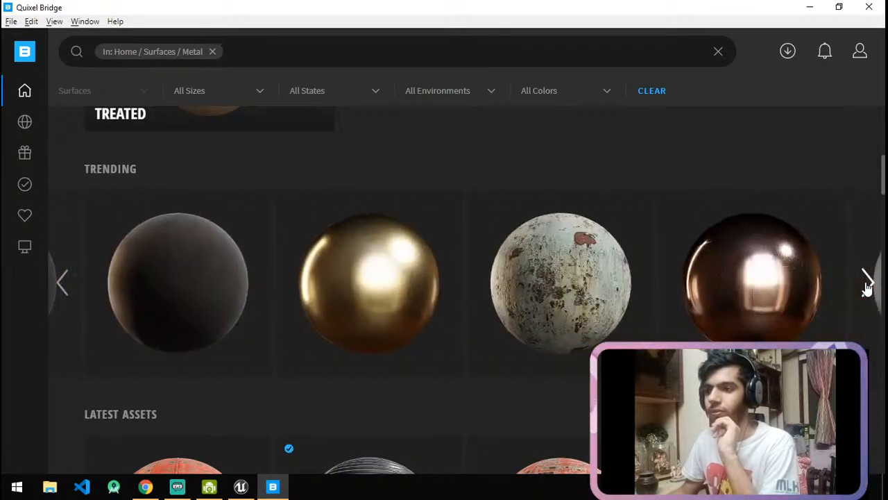
pyautogui.scroll(-4, 413, 335)
pyautogui.scroll(-6, 415, 336)
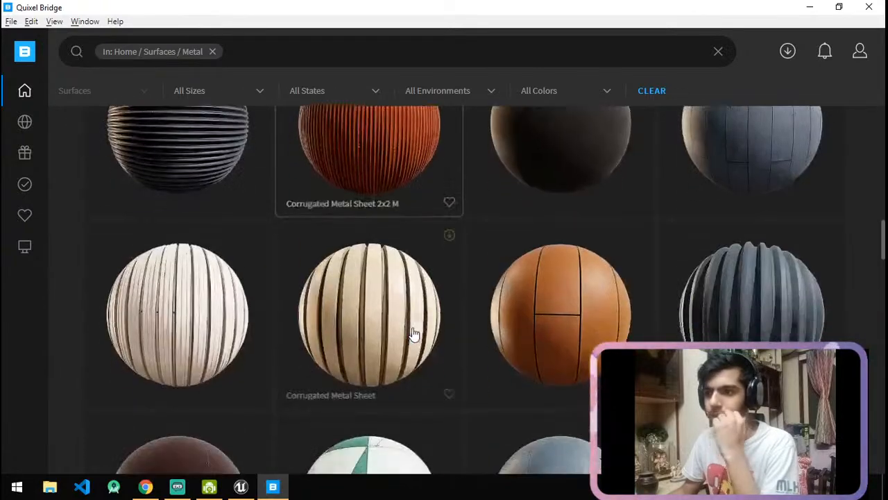
pyautogui.scroll(-5, 311, 199)
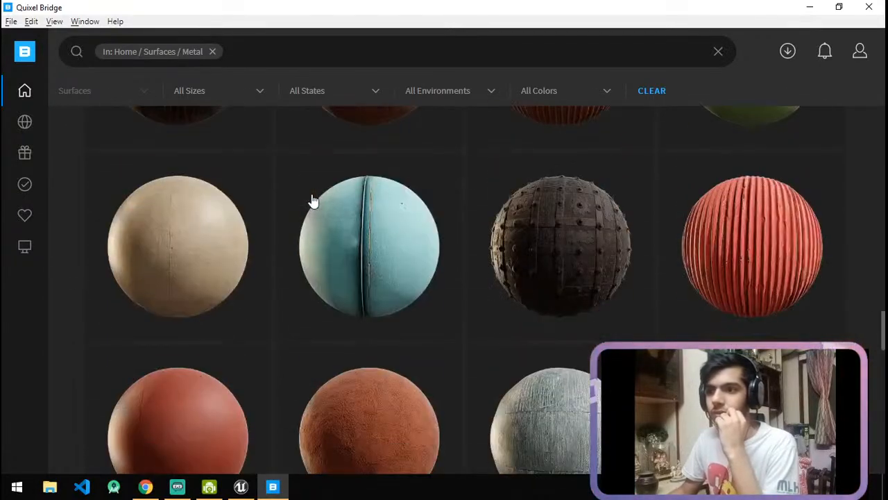
pyautogui.scroll(-2, 263, 156)
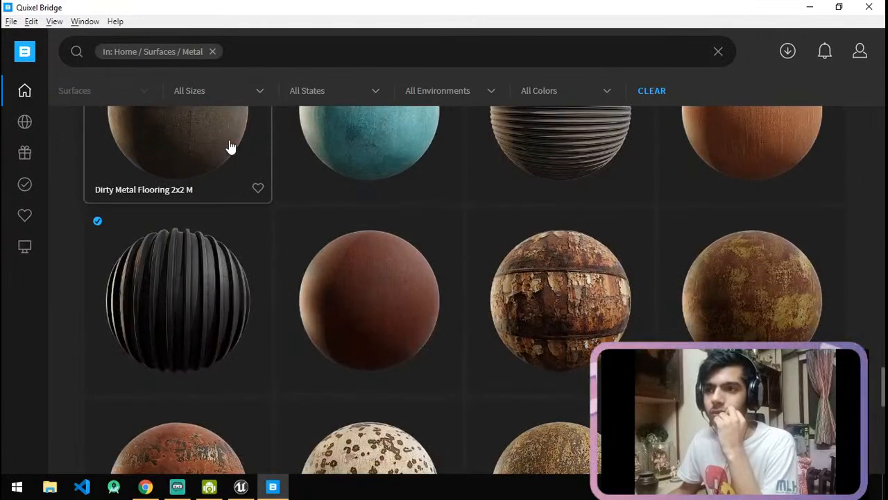
pyautogui.click(231, 147)
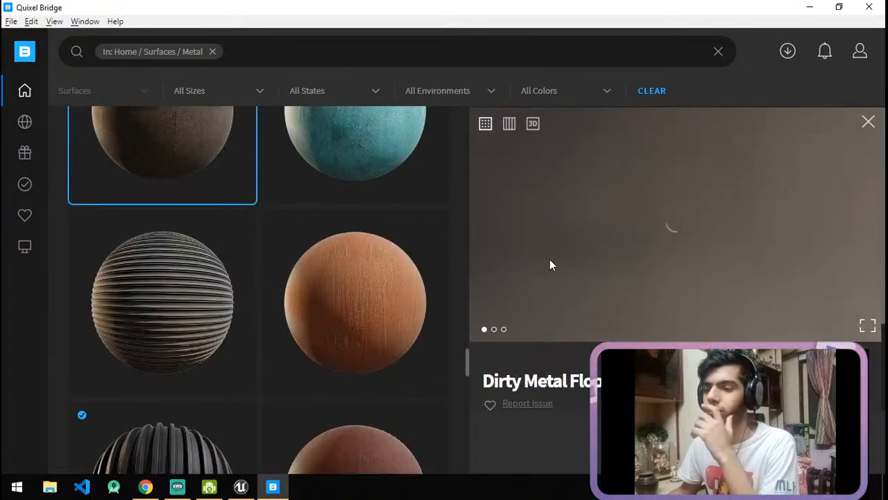
pyautogui.moveTo(241, 488)
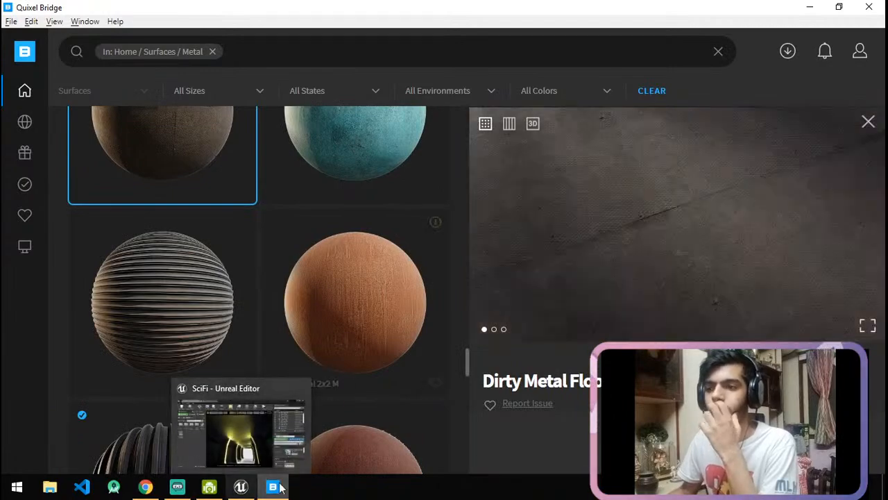
# Switch back to Unreal Editor and undo the hex tile material assignment on Floor_400x400.
pyautogui.click(245, 492)
pyautogui.moveTo(389, 333); pyautogui.dragTo(396, 355, button='right')
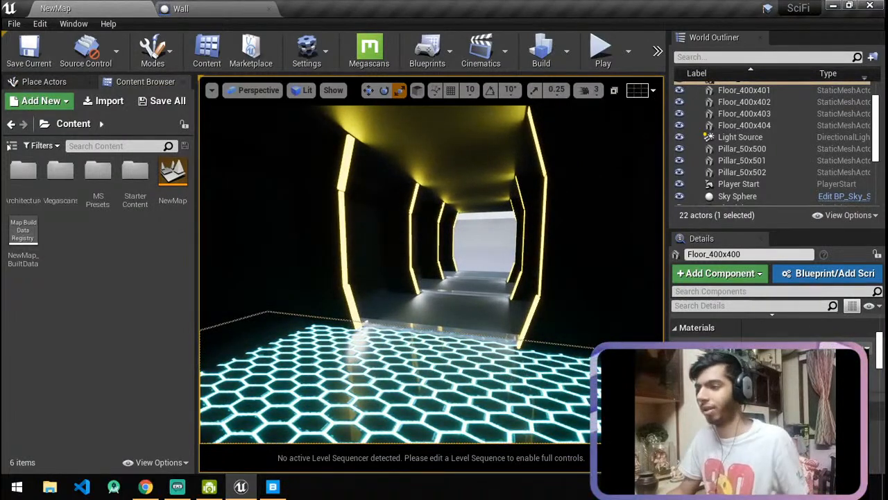
pyautogui.hotkey('ctrl', 'z')
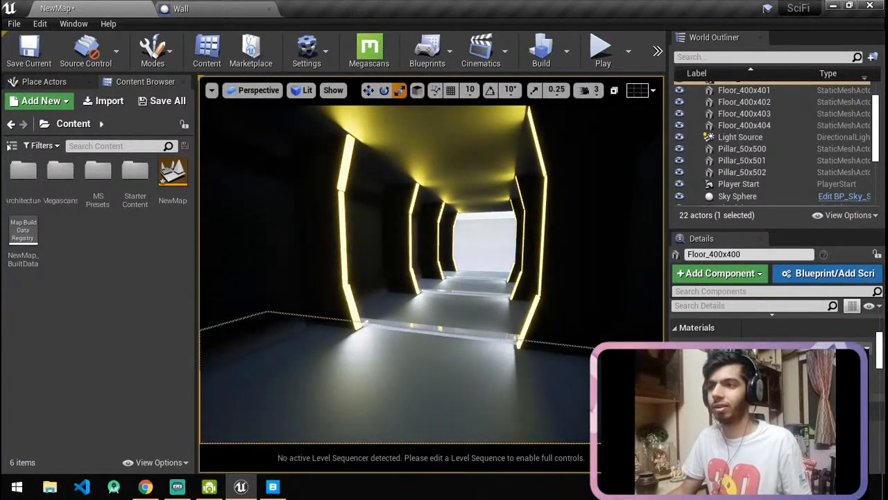
# Search the materials for hex and assign M_Tech_Hex_Tile_Pulse to the corridor ceiling, Floor_400x404.
pyautogui.click(744, 125)
pyautogui.click(777, 351)
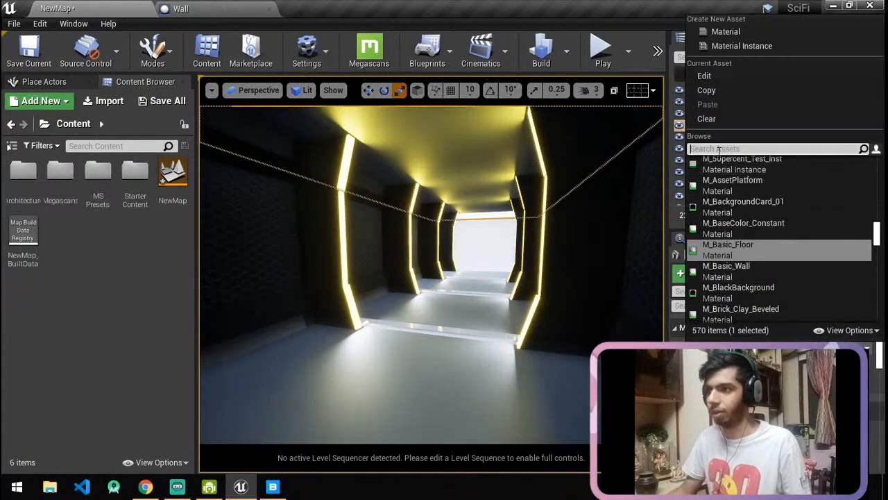
pyautogui.write('hex')
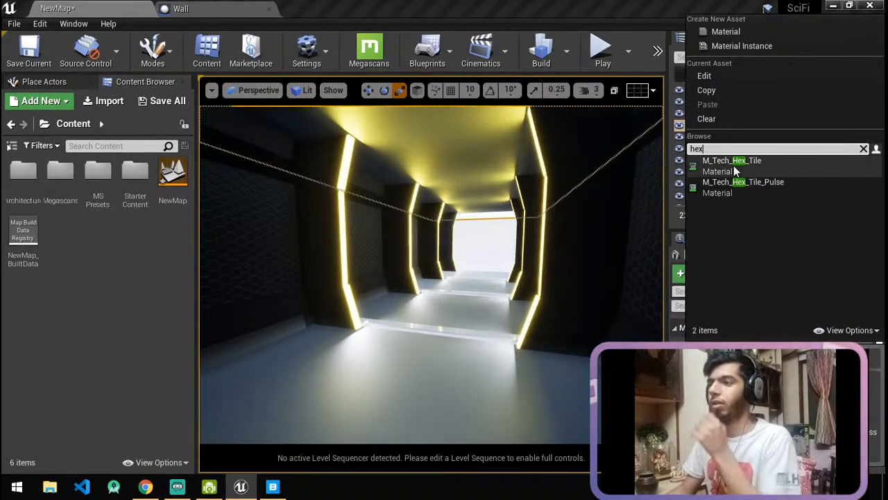
pyautogui.click(745, 187)
pyautogui.moveTo(473, 228)
pyautogui.mouseDown(button='right')
pyautogui.moveTo(466, 239)
pyautogui.moveTo(389, 239)
pyautogui.moveTo(475, 230)
pyautogui.mouseUp(button='right')
pyautogui.press('w')
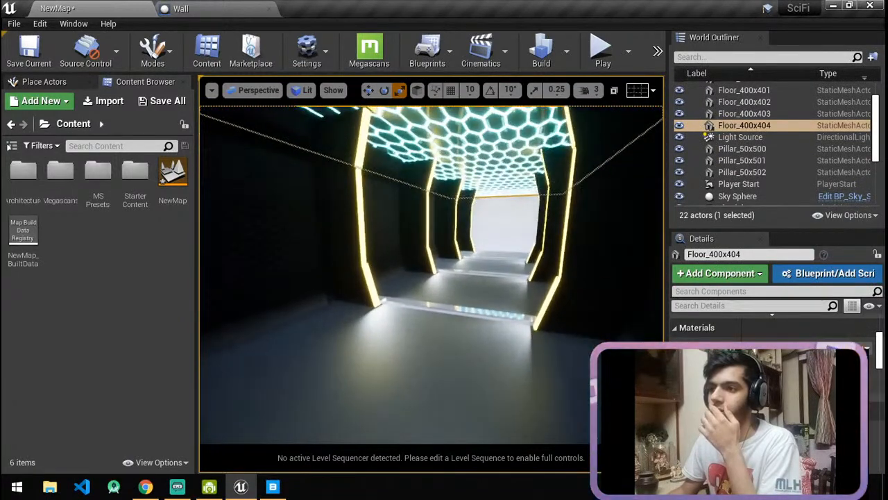
pyautogui.click(507, 213)
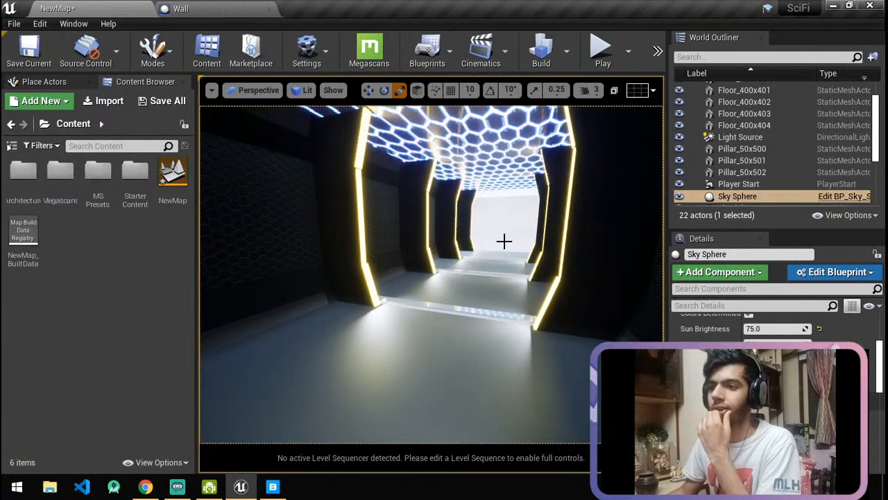
# Switch to Chrome to examine the orange-lit Sci-Fi Corridor reference image.
pyautogui.click(146, 487)
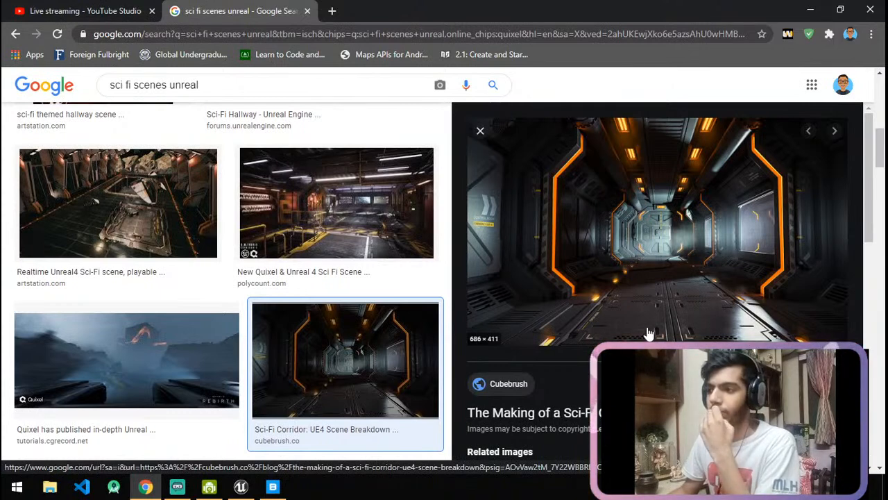
# Browse the metal surfaces in Quixel Bridge and compare them with the orange-lit corridor reference in Chrome.
pyautogui.click(273, 487)
pyautogui.scroll(-15, 351, 313)
pyautogui.scroll(-1, 323, 313)
pyautogui.click(145, 486)
pyautogui.click(87, 11)
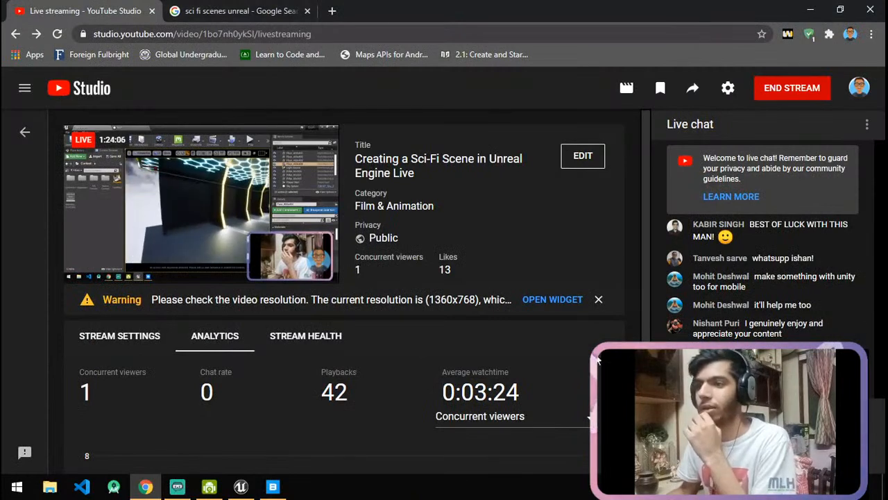
pyautogui.click(263, 9)
pyautogui.click(272, 487)
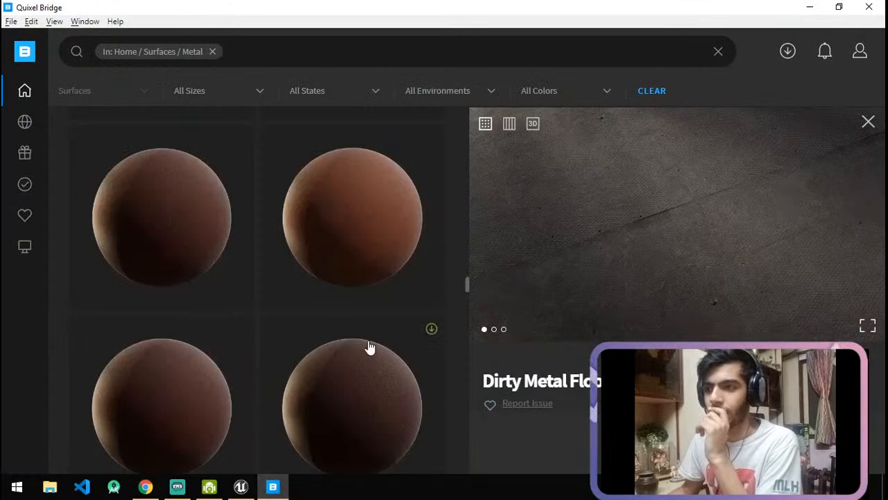
pyautogui.click(145, 487)
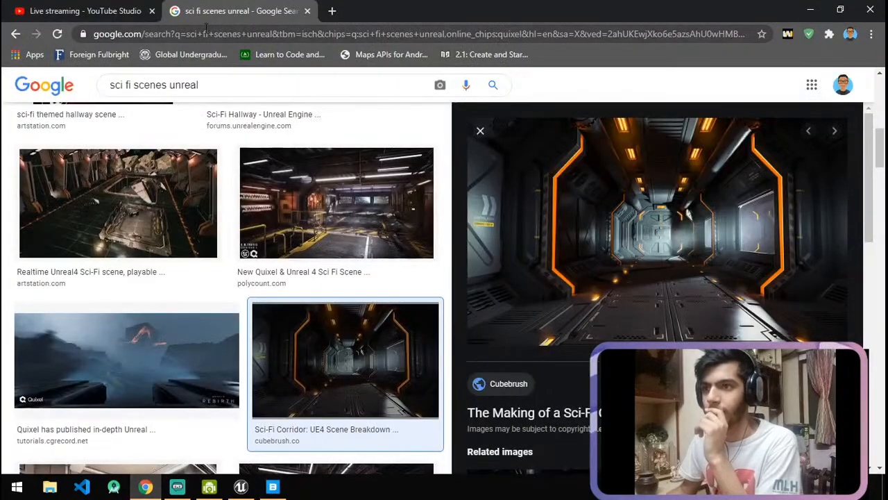
pyautogui.click(105, 10)
pyautogui.click(201, 10)
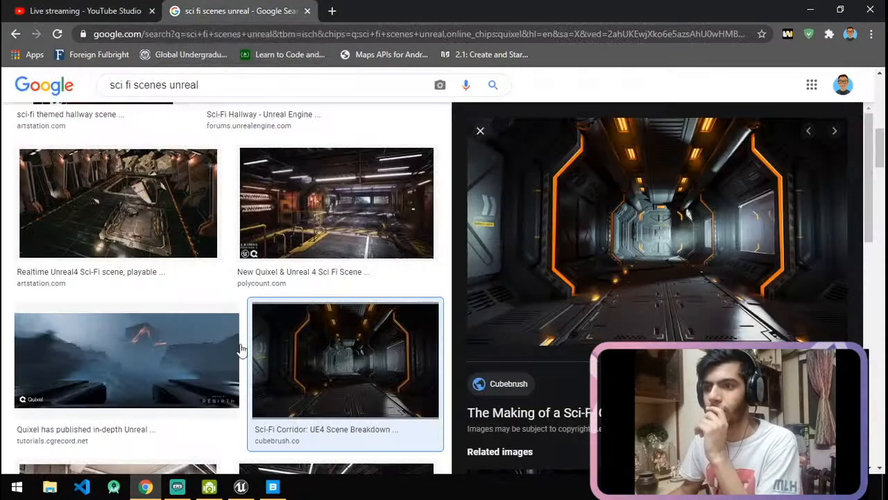
pyautogui.click(272, 487)
pyautogui.scroll(-2, 348, 369)
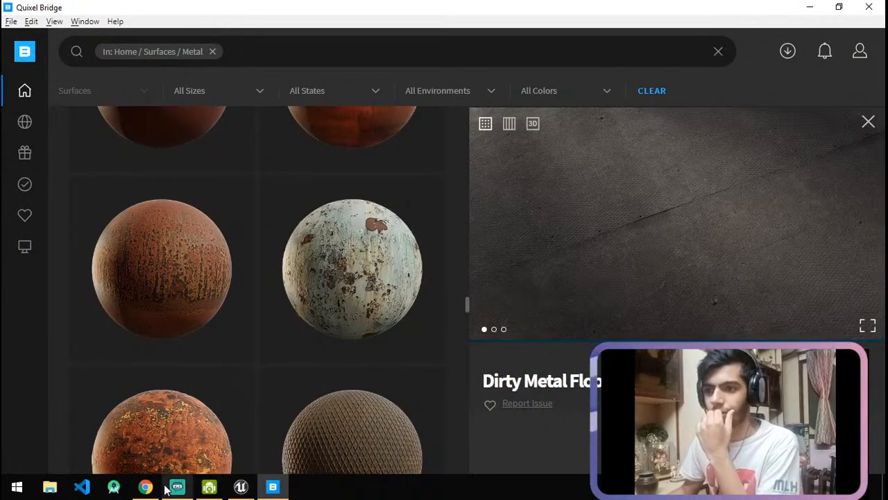
# Switch to Unreal Editor, select the corridor ceiling Floor_400x404 and pick M_Tech_Panel from the Starter Content materials.
pyautogui.click(241, 487)
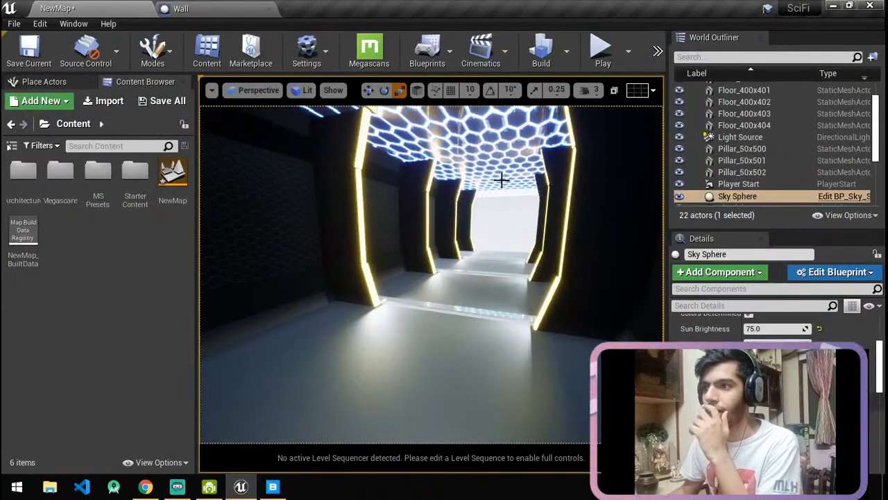
pyautogui.click(517, 210)
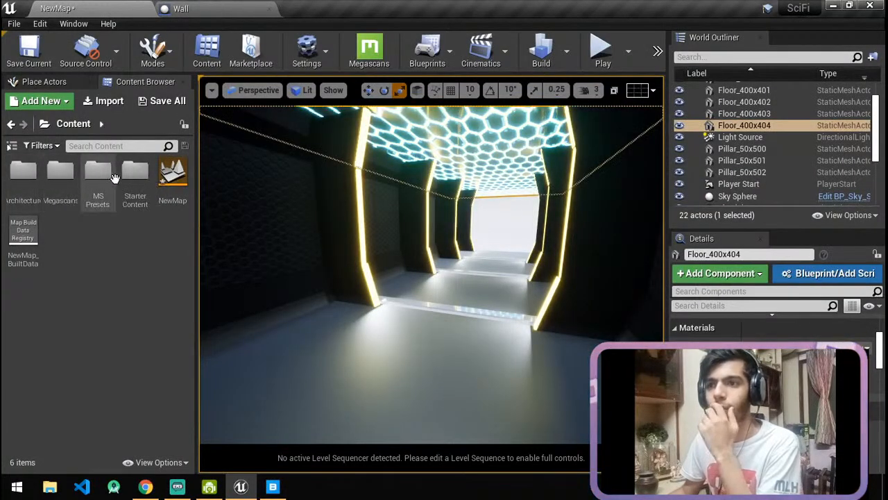
pyautogui.doubleClick(134, 172)
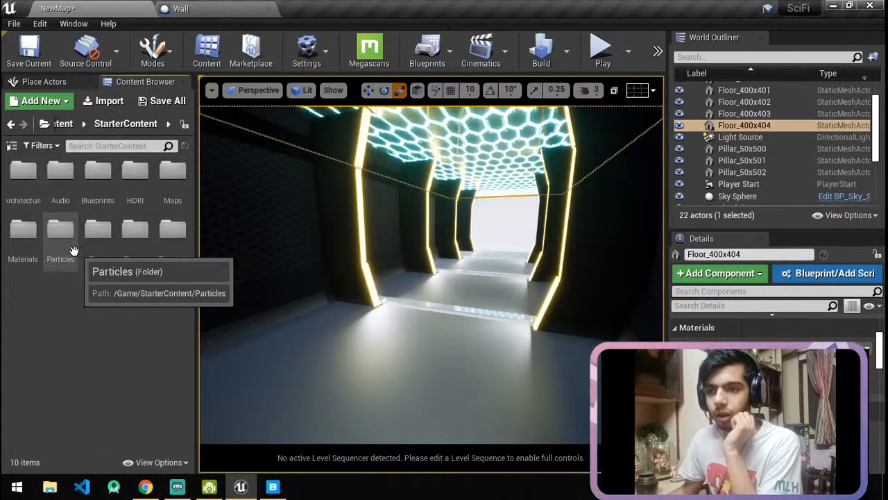
pyautogui.doubleClick(38, 254)
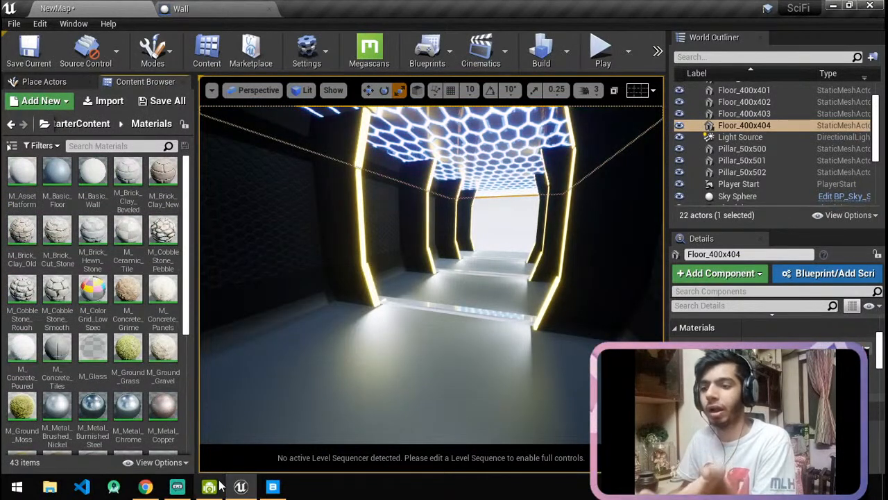
pyautogui.moveTo(242, 488)
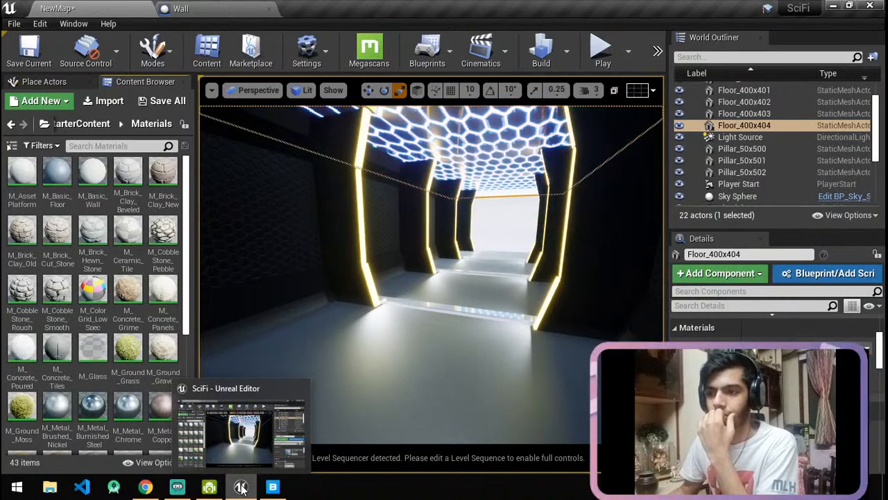
pyautogui.scroll(-3, 132, 359)
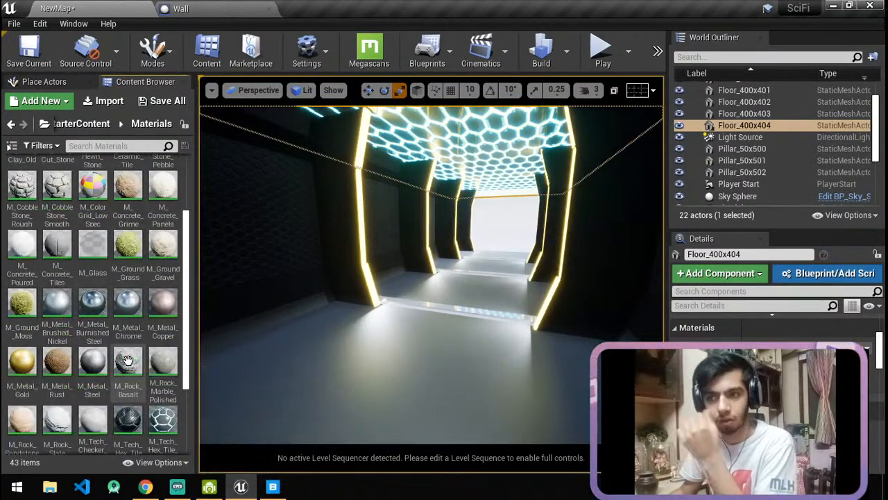
pyautogui.scroll(-2, 128, 359)
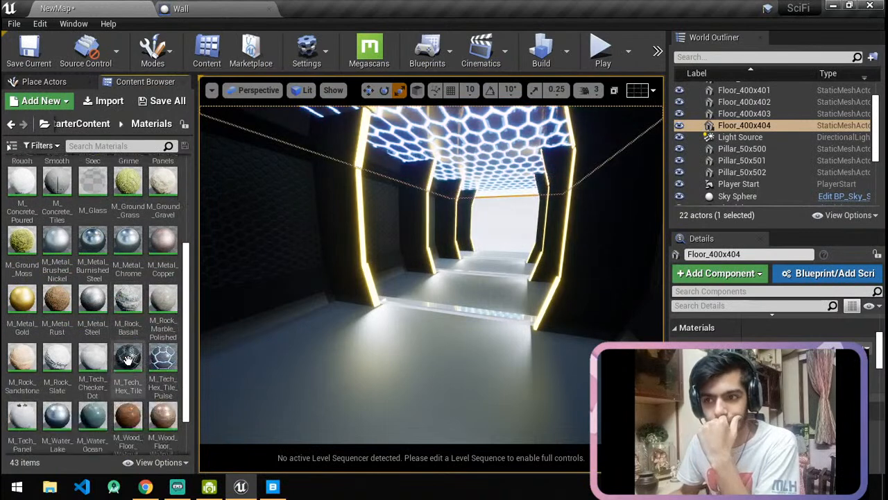
pyautogui.scroll(-2, 100, 323)
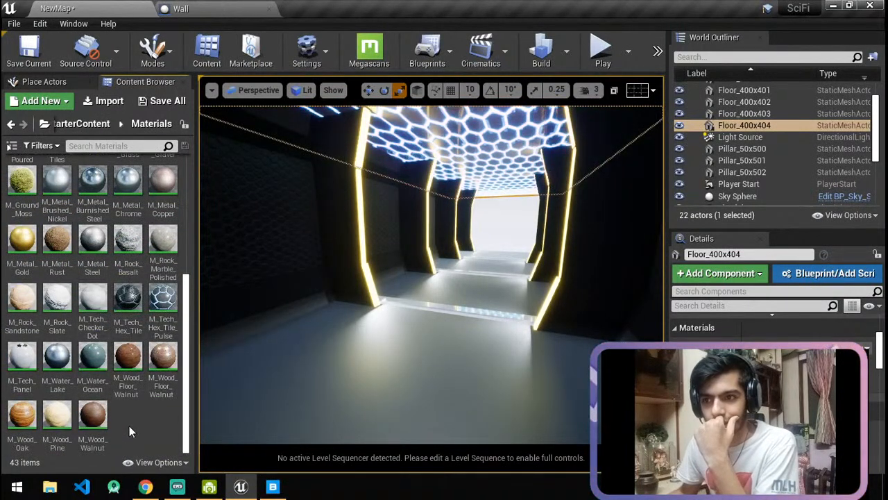
pyautogui.click(23, 361)
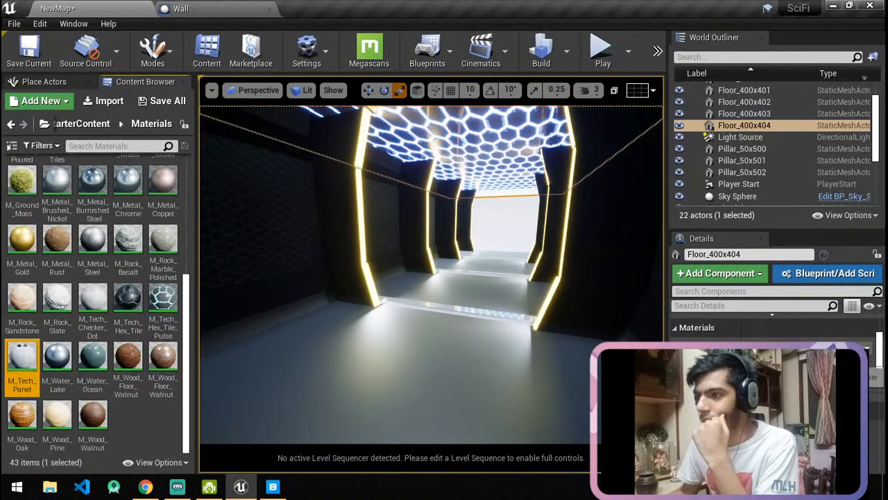
# Try M_Tech_Panel on the corridor ceiling, Floor_400x404, and undo the assignment.
pyautogui.click(798, 364)
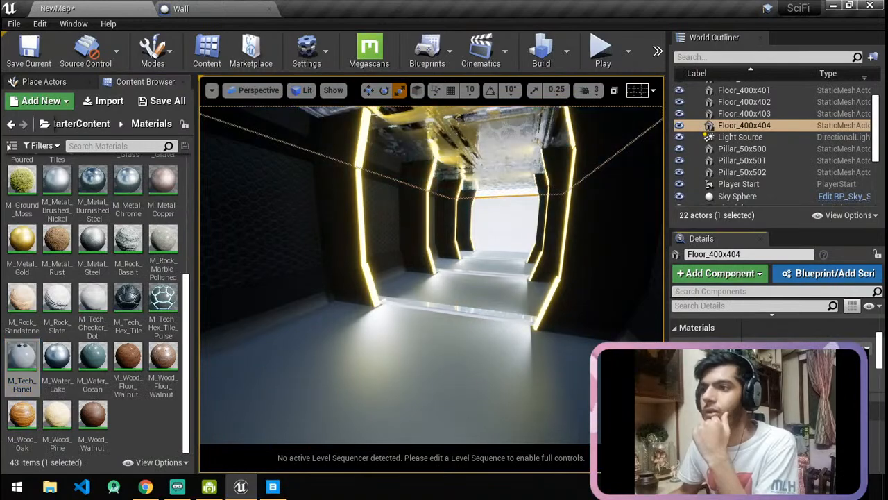
pyautogui.moveTo(565, 262); pyautogui.dragTo(460, 246, button='right')
pyautogui.rightClick(459, 245)
pyautogui.click(403, 276)
# Assign M_Tech_Panel to the nearest section of the corridor floor.
pyautogui.moveTo(525, 343); pyautogui.dragTo(440, 271, button='right')
pyautogui.click(490, 284)
pyautogui.click(804, 367)
pyautogui.scroll(5, 440, 271)
pyautogui.scroll(2, 440, 272)
# Assign M_Tech_Panel to the remaining corridor floor sections, Floor_400x401, Floor_400x402 and Floor_400x403.
pyautogui.click(531, 288)
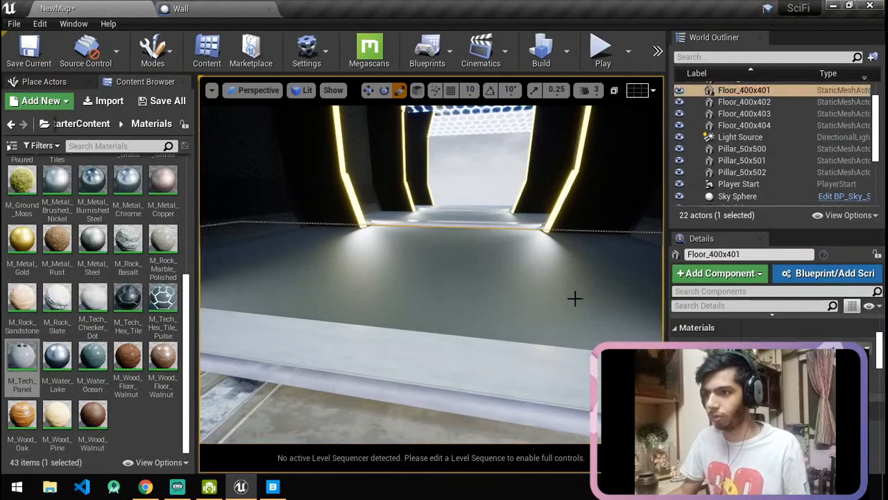
pyautogui.moveTo(551, 274)
pyautogui.mouseDown(button='right')
pyautogui.moveTo(542, 243)
pyautogui.moveTo(545, 277)
pyautogui.moveTo(551, 274)
pyautogui.mouseUp(button='right')
pyautogui.click(551, 274)
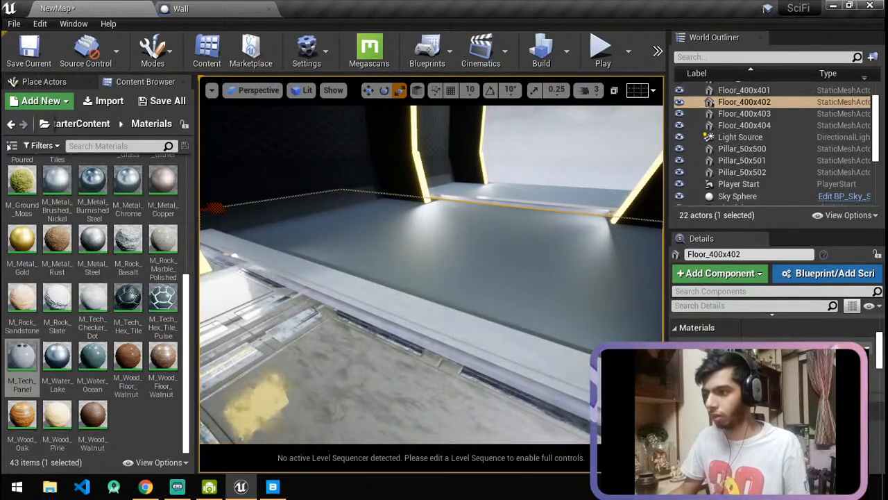
pyautogui.click(798, 362)
pyautogui.click(592, 202)
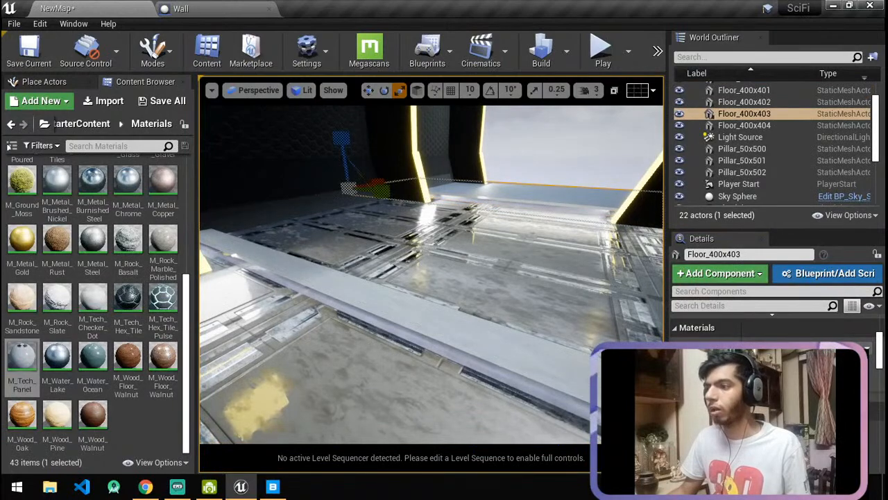
pyautogui.moveTo(535, 303); pyautogui.dragTo(520, 284, button='right')
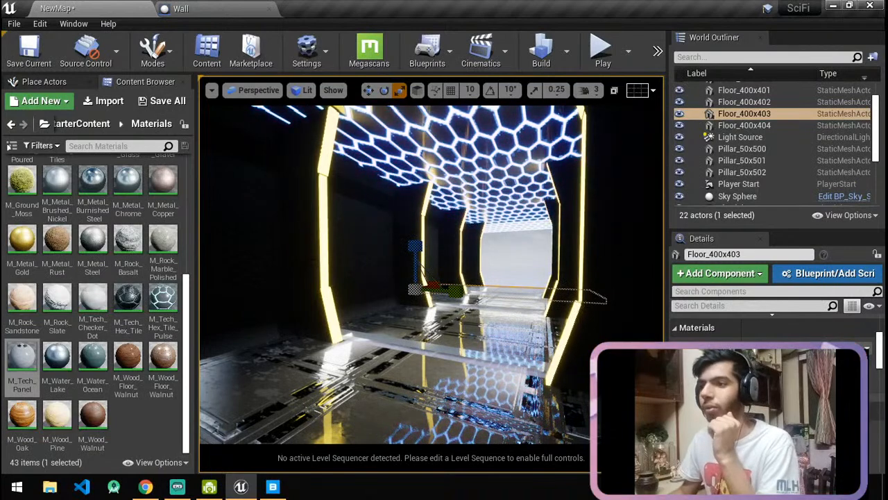
# Check the live stream page in Chrome and return to Unreal Editor to inspect the corridor with its panelled floor.
pyautogui.click(146, 487)
pyautogui.click(104, 10)
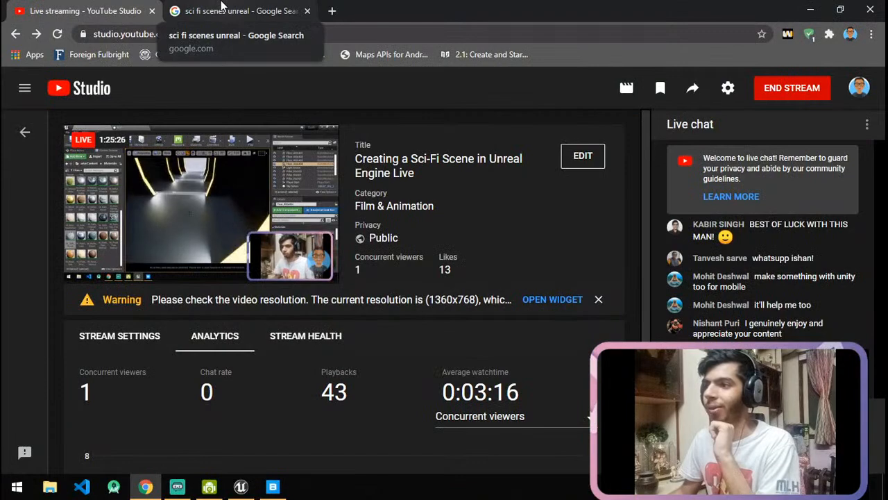
pyautogui.click(222, 6)
pyautogui.click(241, 486)
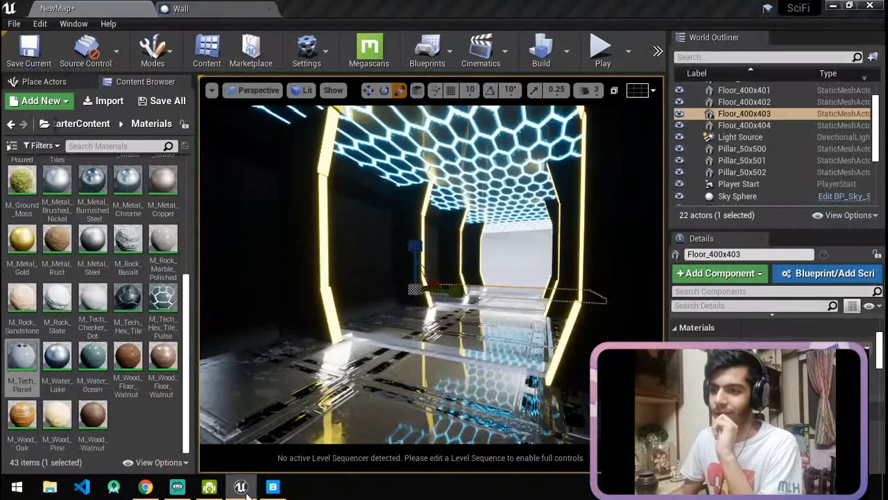
pyautogui.click(505, 242)
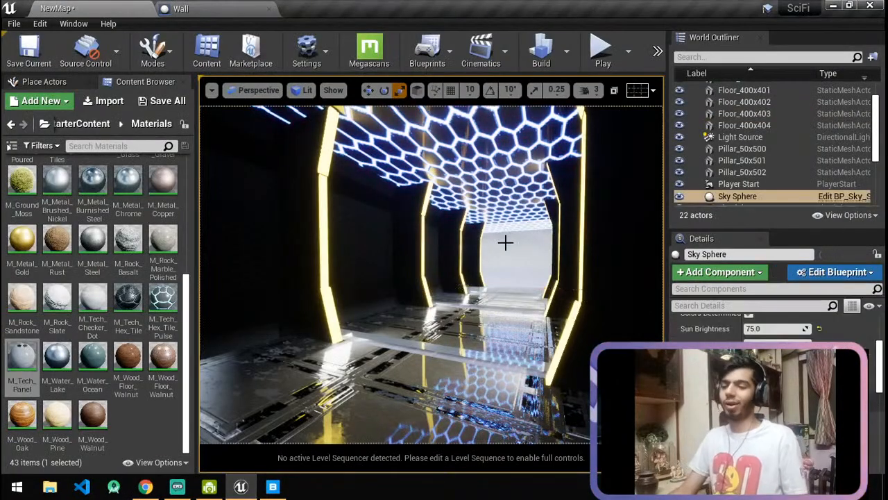
pyautogui.moveTo(505, 242); pyautogui.dragTo(476, 263, button='right')
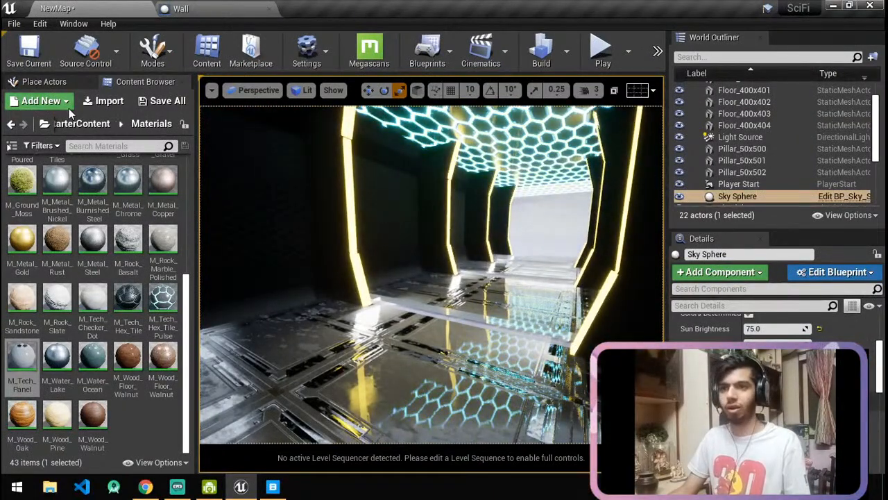
# Switch to Chrome and open Sketchfab in place of the image search page.
pyautogui.click(145, 486)
pyautogui.click(72, 8)
pyautogui.click(236, 10)
pyautogui.click(321, 33)
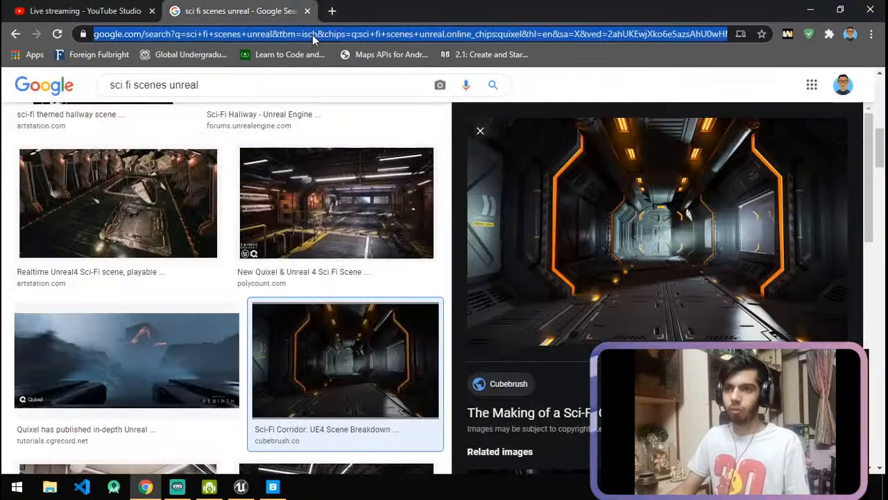
pyautogui.write('sketch')
pyautogui.press('Return')
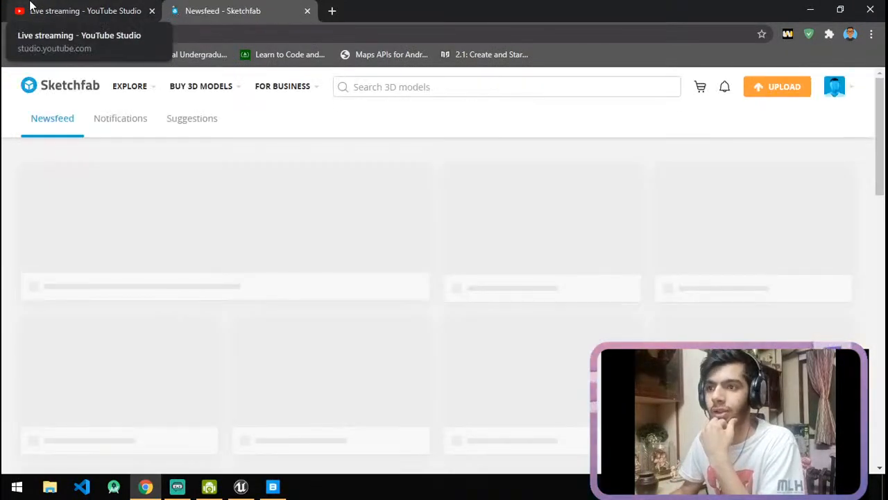
# Check the live stream page briefly and search Sketchfab's 3D models for "Space door".
pyautogui.click(30, 5)
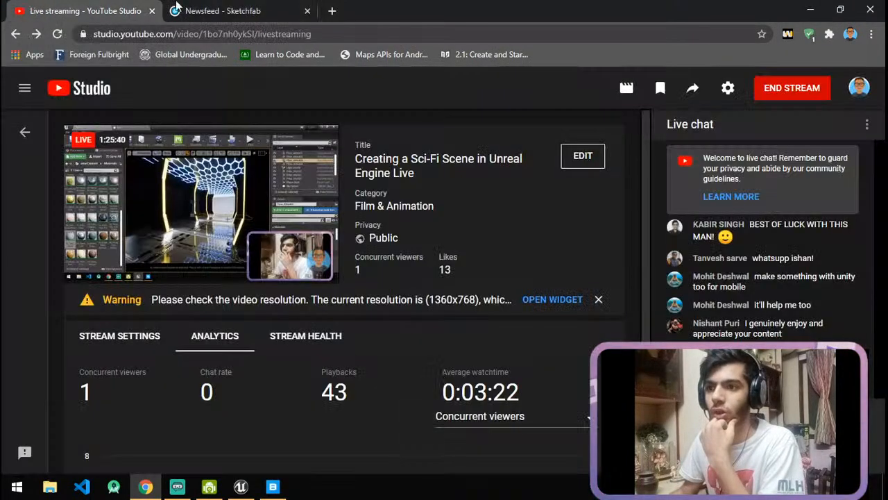
pyautogui.click(234, 10)
pyautogui.click(384, 94)
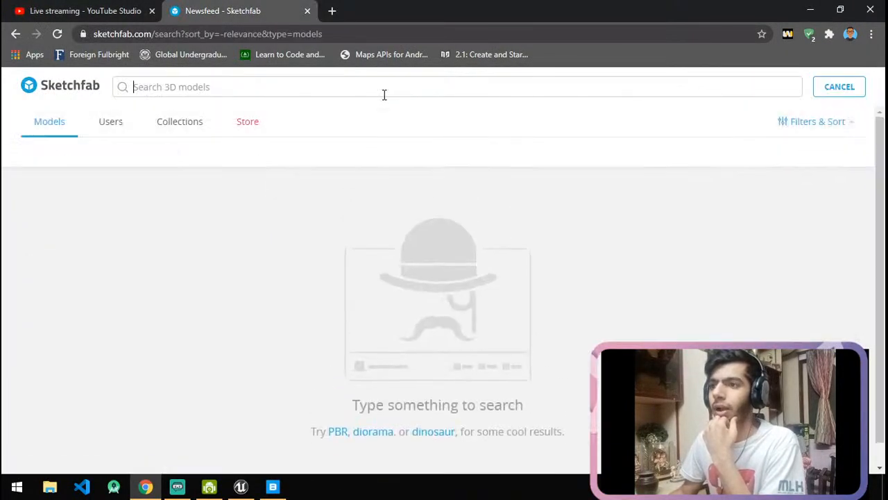
pyautogui.write('s')
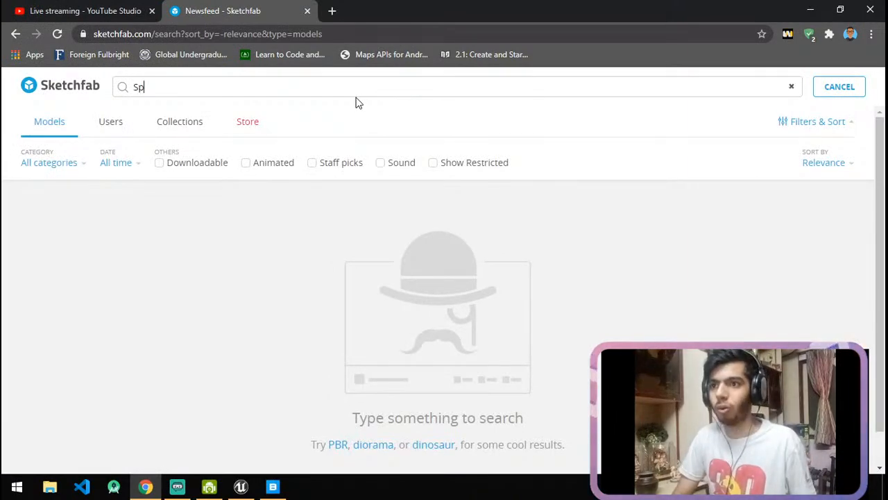
pyautogui.write('pace door')
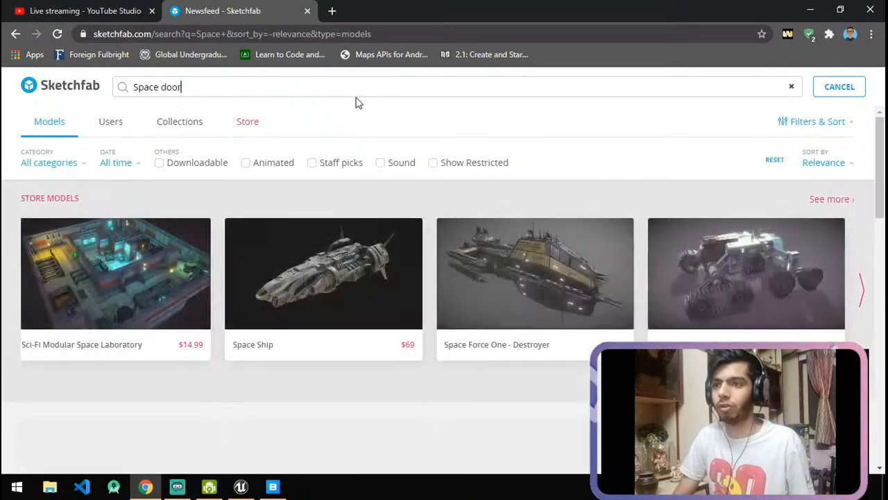
# Look over the "Space door" search results and restrict them to downloadable models.
pyautogui.scroll(-3, 436, 252)
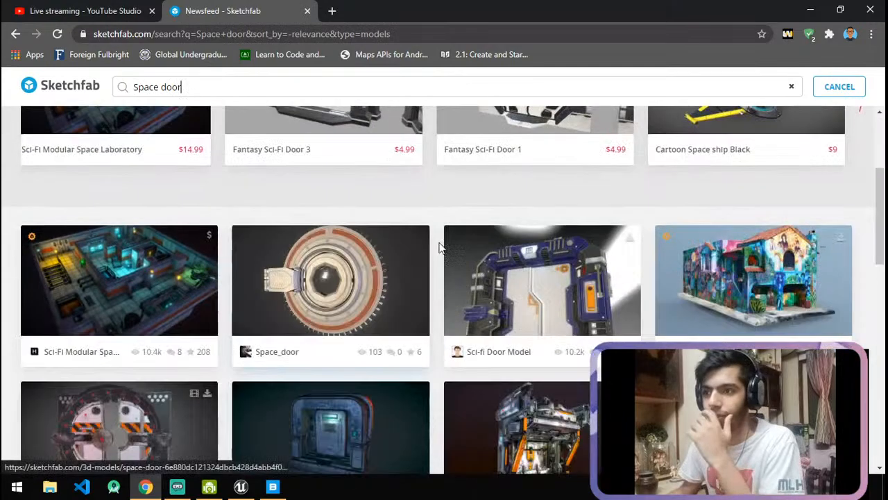
pyautogui.scroll(1, 441, 248)
pyautogui.scroll(-2, 437, 261)
pyautogui.scroll(4, 124, 198)
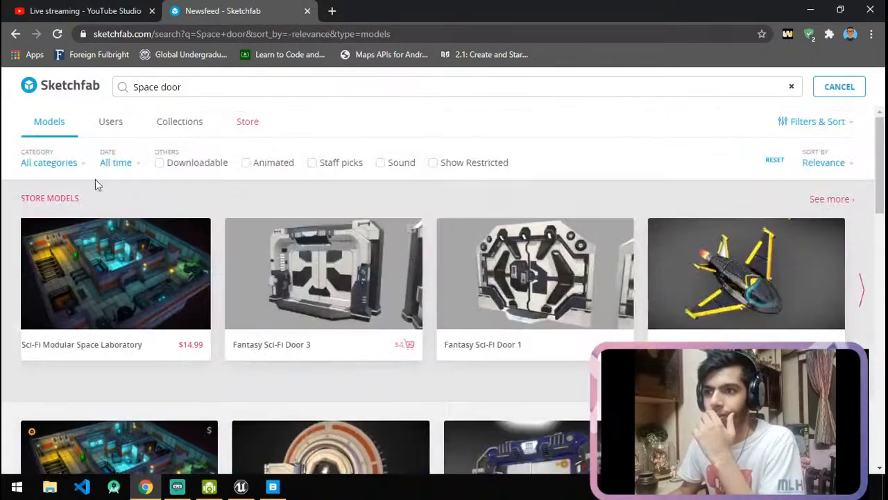
pyautogui.click(194, 167)
# Browse the downloadable "Space door" results for a door model that suits the sci-fi corridor.
pyautogui.scroll(-3, 458, 225)
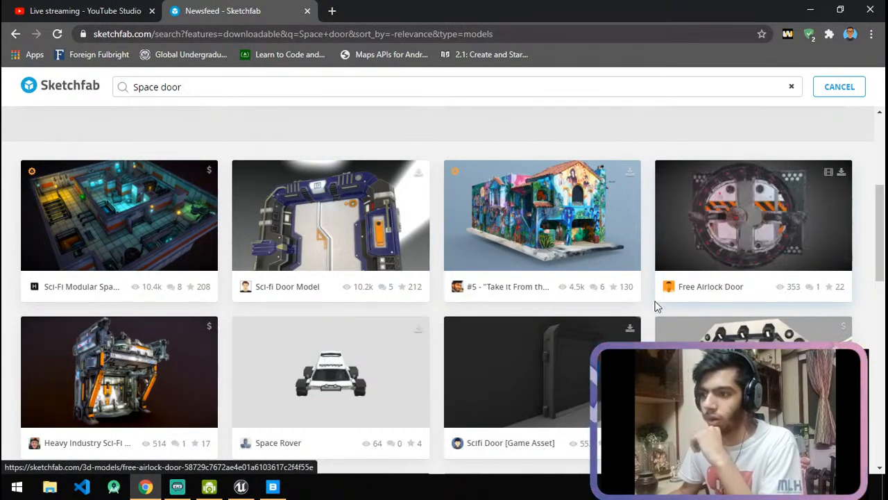
pyautogui.scroll(-2, 660, 304)
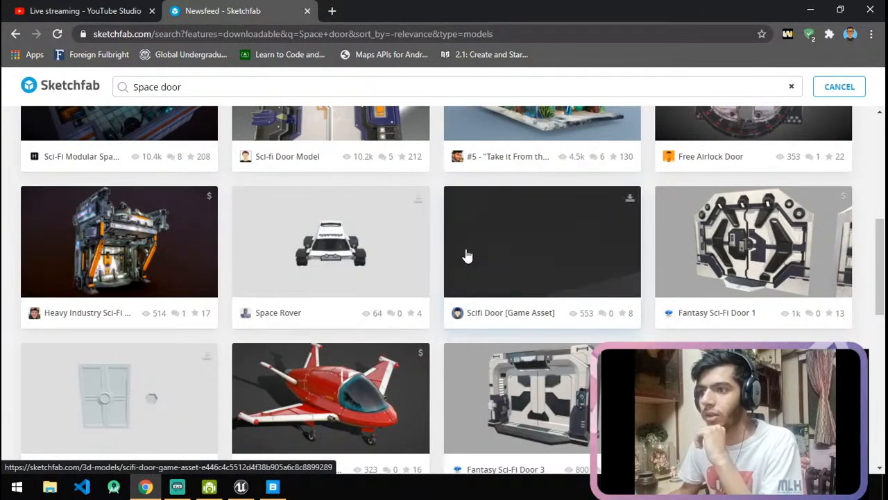
pyautogui.scroll(-4, 440, 321)
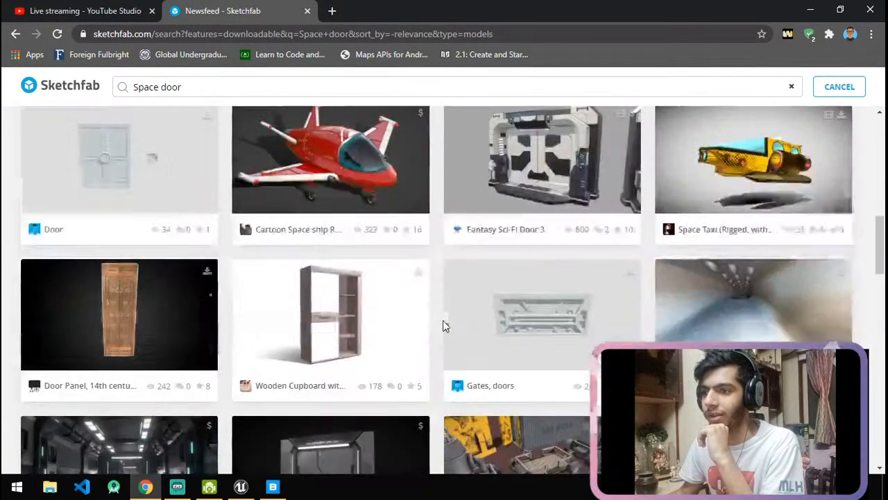
pyautogui.scroll(2, 436, 316)
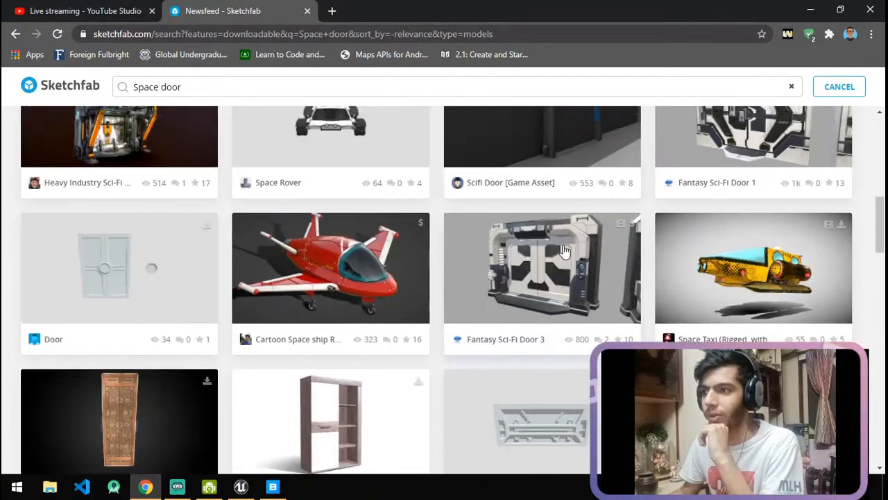
pyautogui.scroll(-5, 656, 252)
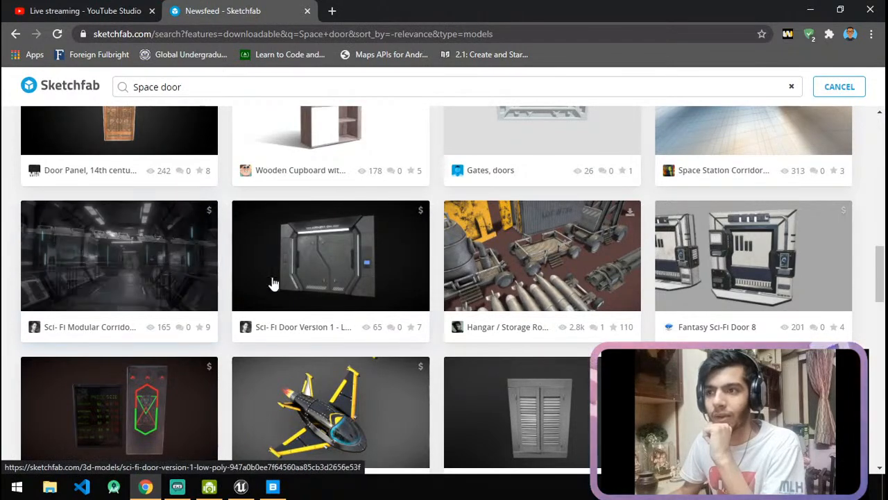
pyautogui.scroll(-3, 583, 314)
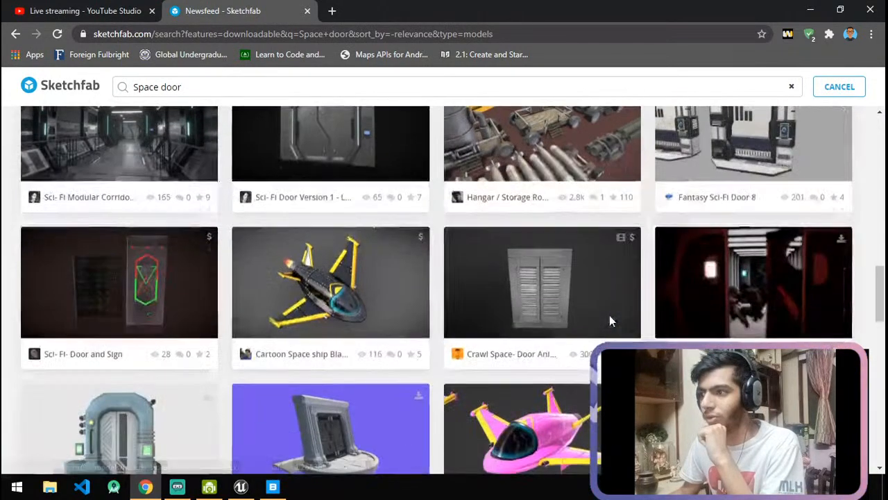
pyautogui.scroll(-3, 451, 318)
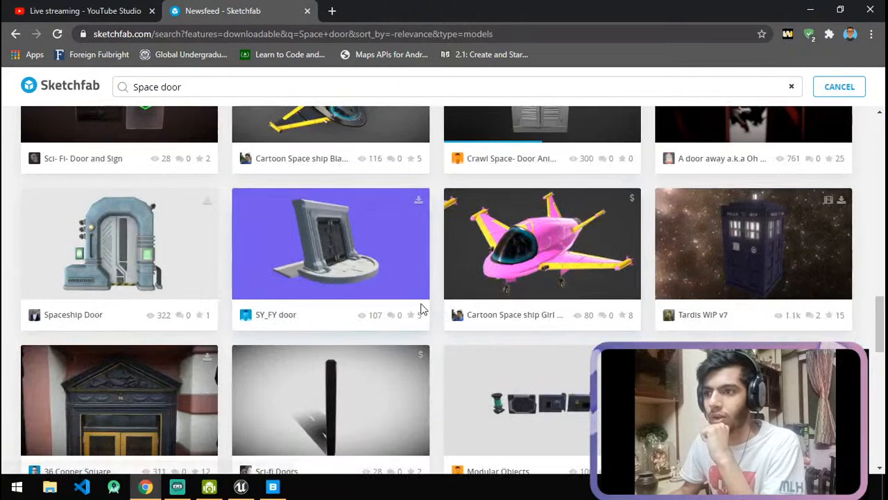
pyautogui.scroll(1, 421, 310)
# Check the live stream page briefly, then look through further Sketchfab door results and return to the first ones.
pyautogui.click(140, 6)
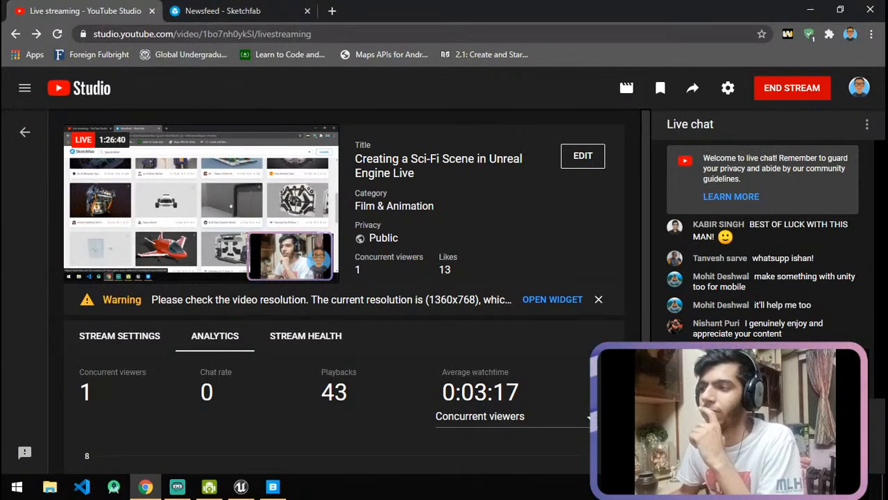
pyautogui.click(196, 8)
pyautogui.scroll(-4, 649, 309)
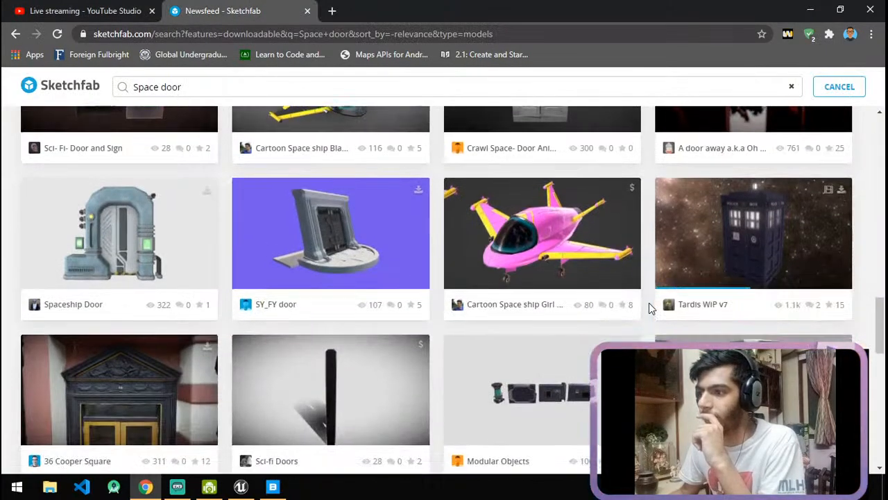
pyautogui.scroll(-3, 649, 308)
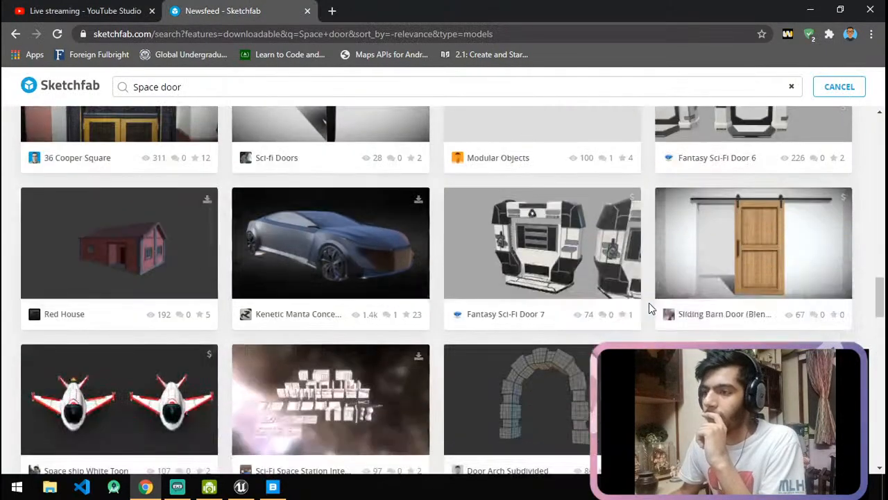
pyautogui.scroll(5, 648, 309)
pyautogui.scroll(5, 649, 309)
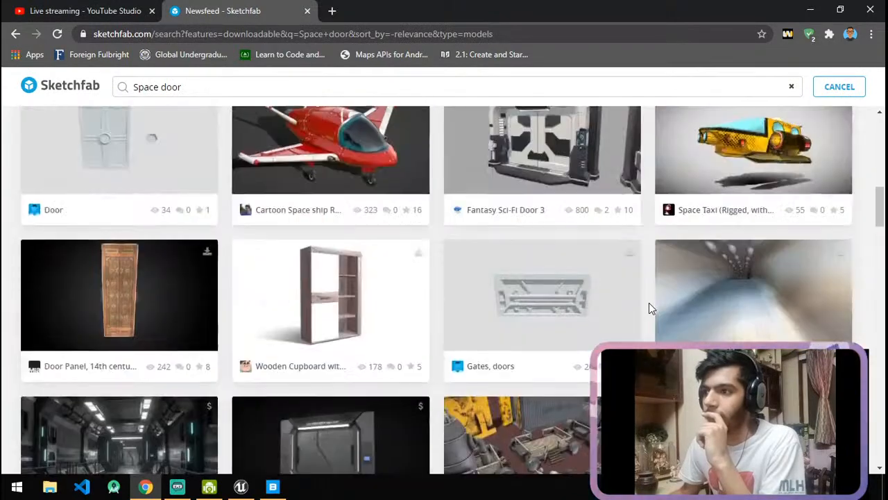
pyautogui.scroll(2, 649, 309)
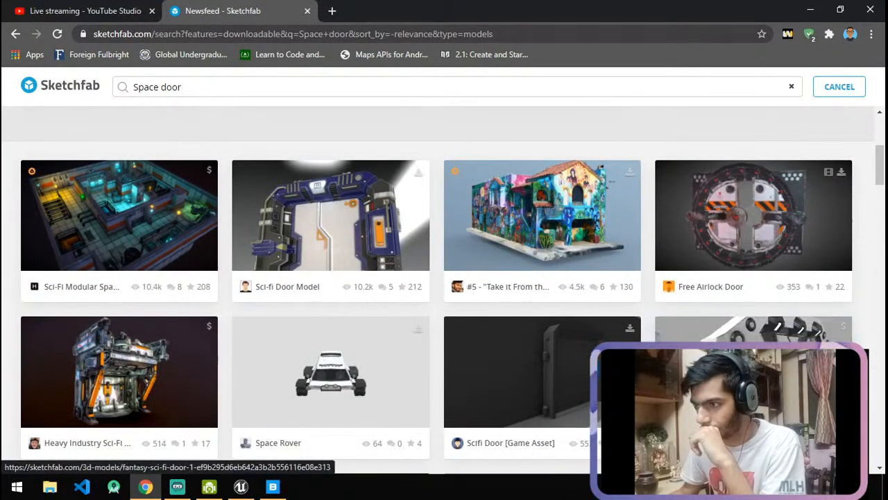
# Examine the Free Airlock Door model's animated preview, description and licence, and return to the search results.
pyautogui.click(743, 237)
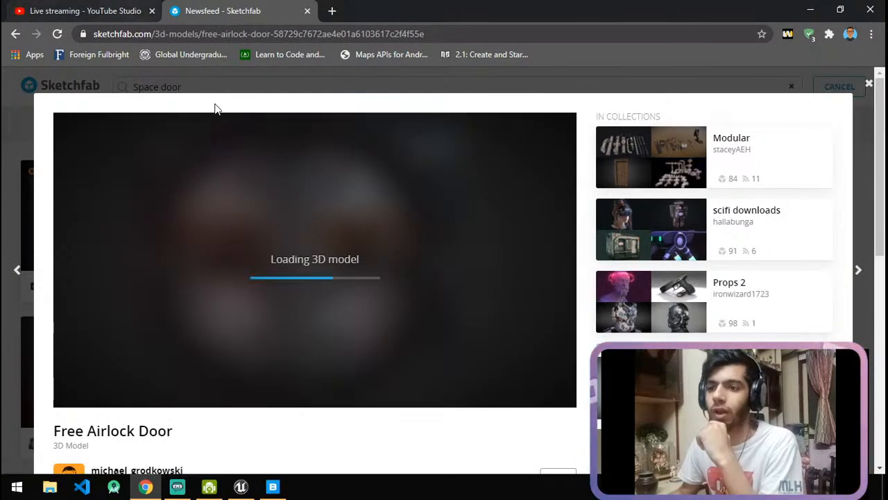
pyautogui.scroll(-2, 281, 457)
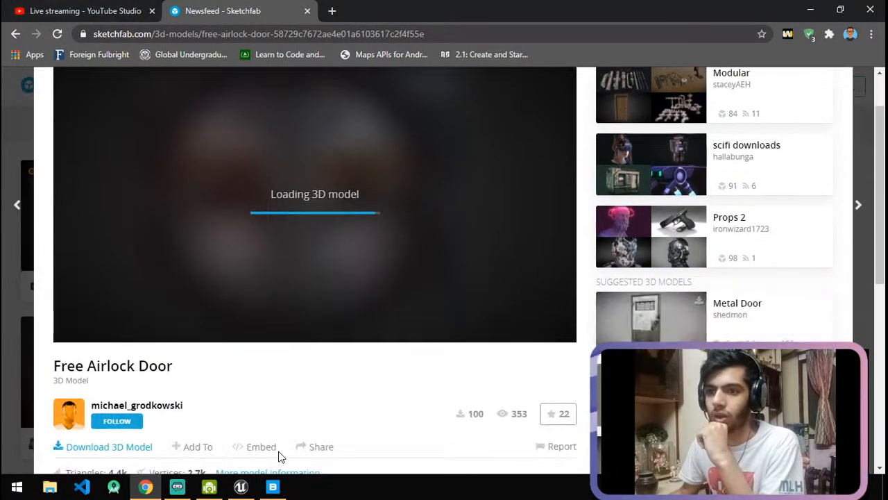
pyautogui.scroll(-2, 159, 440)
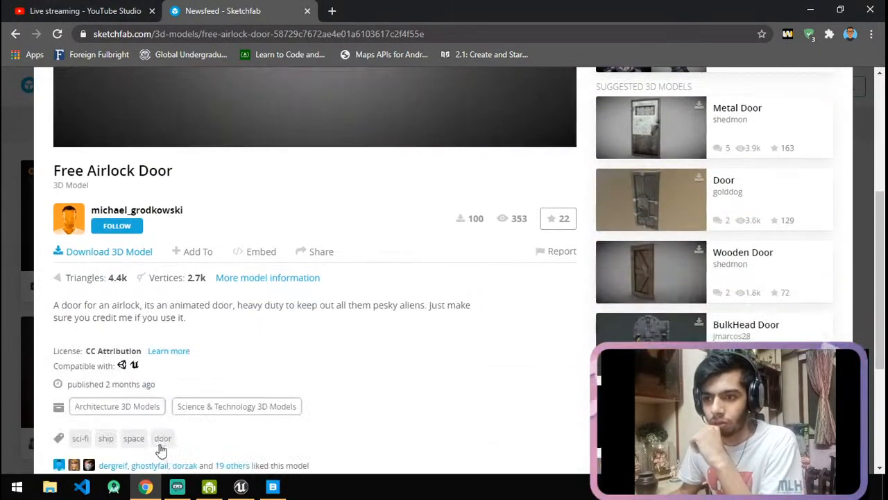
pyautogui.scroll(2, 333, 354)
pyautogui.scroll(2, 340, 360)
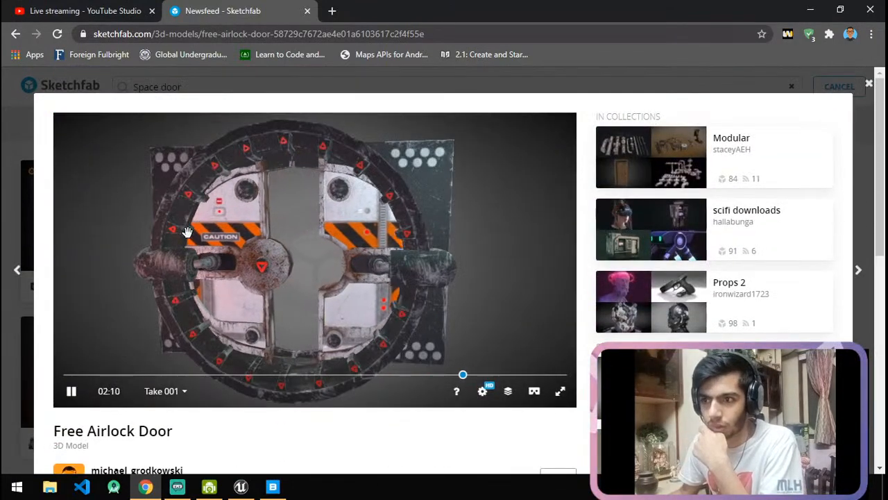
pyautogui.scroll(-4, 263, 443)
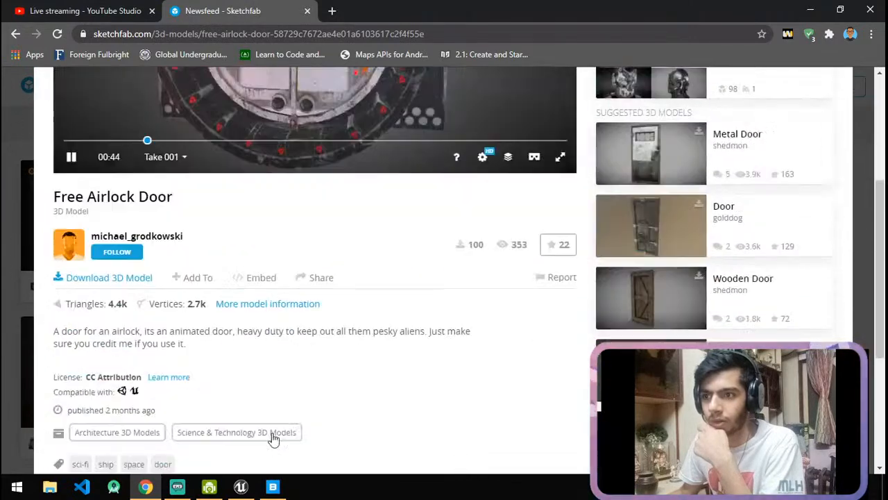
pyautogui.scroll(4, 292, 383)
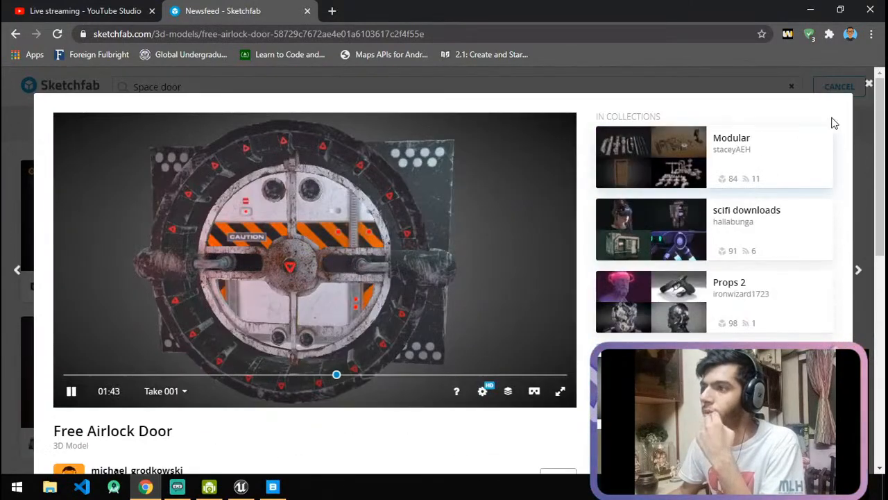
pyautogui.click(869, 84)
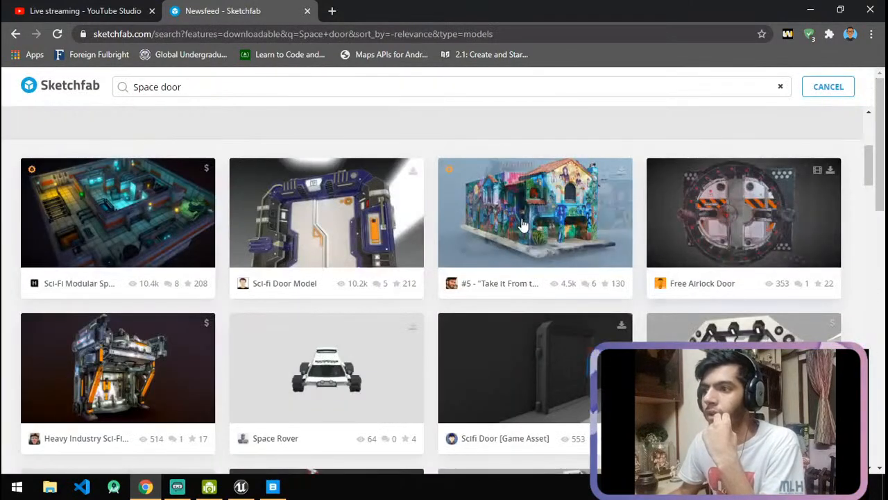
# Examine the Sci-fi Door Model's preview, description and licence, check the live stream page, and return to the search results.
pyautogui.click(346, 222)
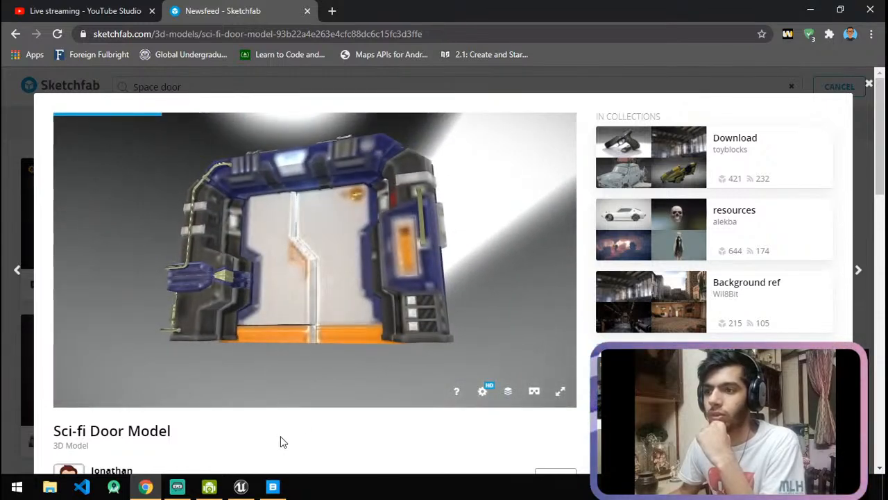
pyautogui.scroll(-4, 280, 442)
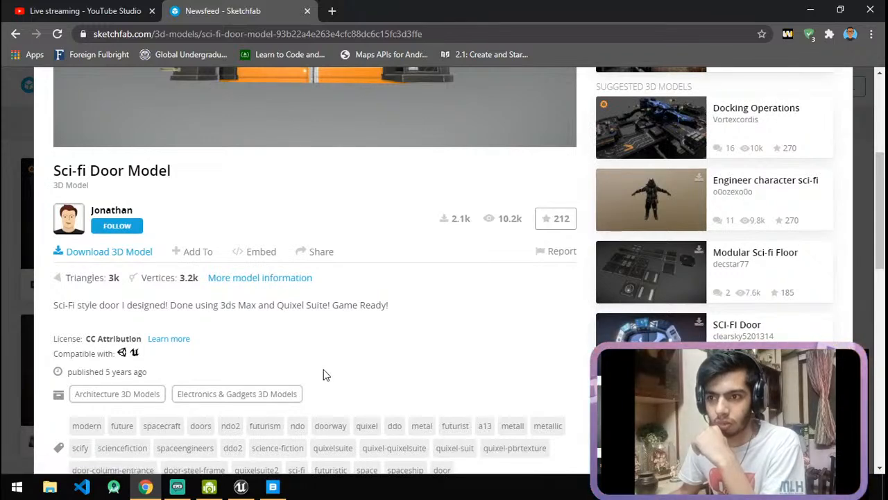
pyautogui.scroll(2, 323, 361)
pyautogui.click(83, 11)
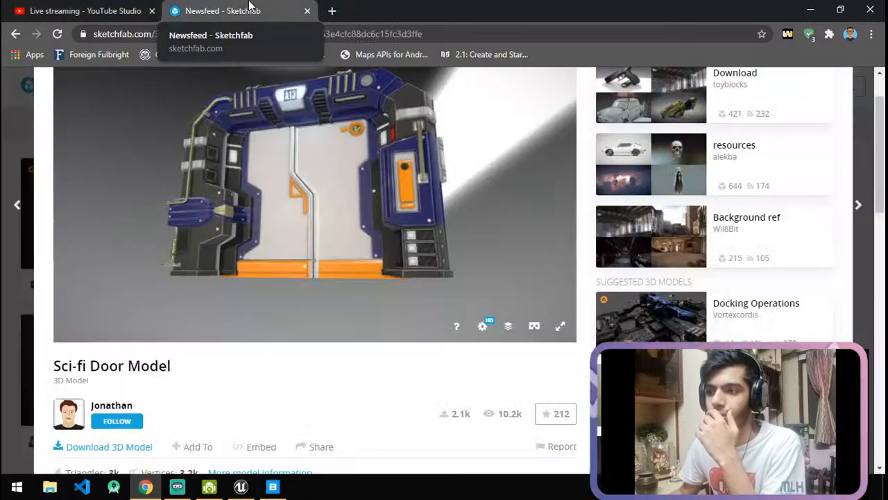
pyautogui.click(246, 8)
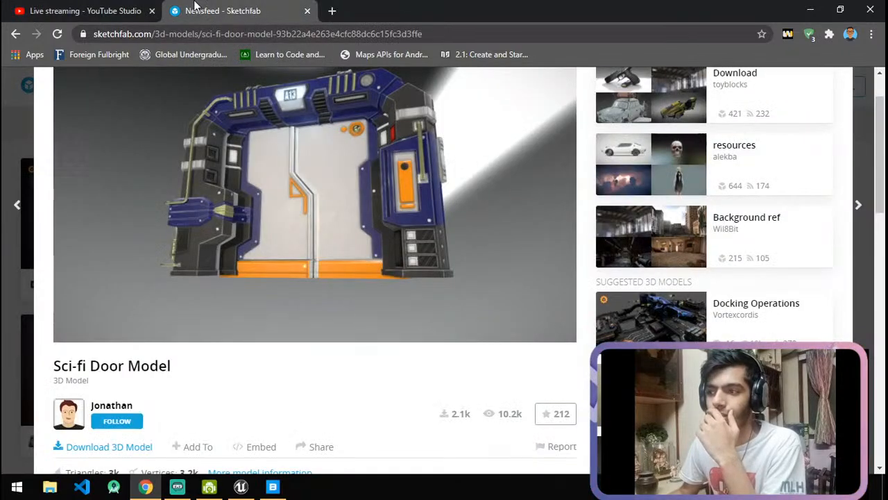
pyautogui.scroll(1, 279, 427)
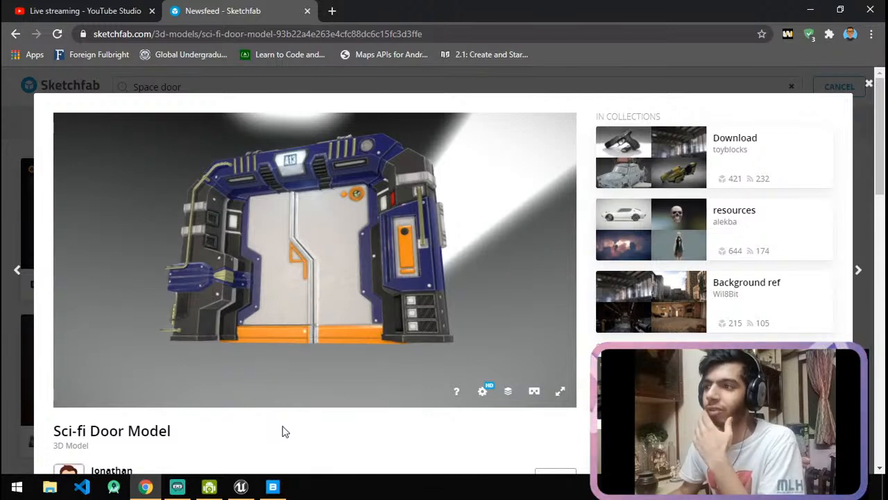
pyautogui.click(870, 84)
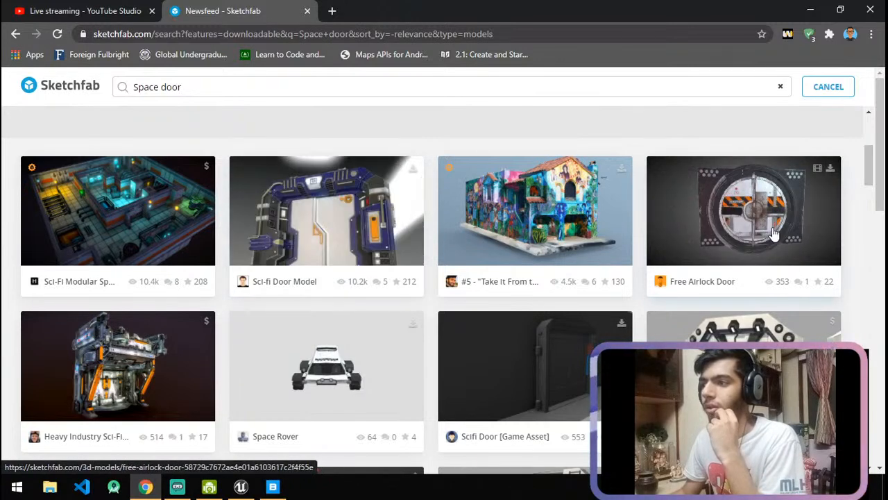
# Download the Sci-fi Door Model in its original FBX format and close the download options.
pyautogui.click(355, 222)
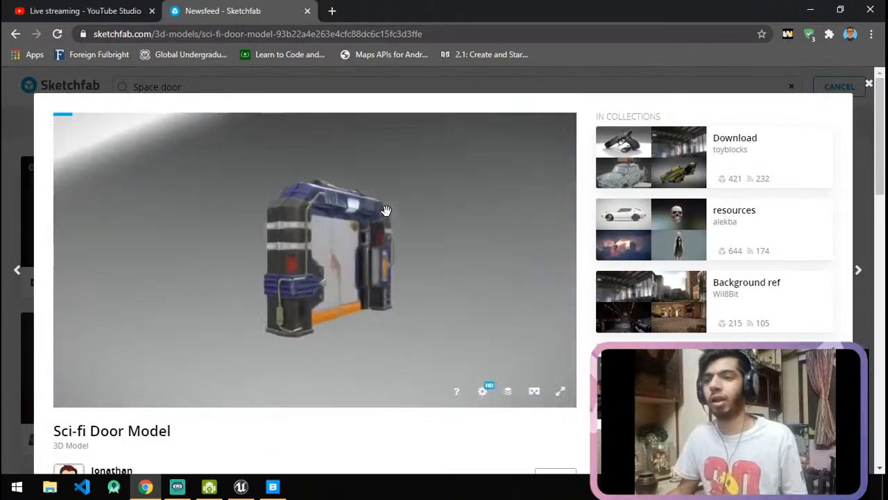
pyautogui.scroll(-4, 305, 427)
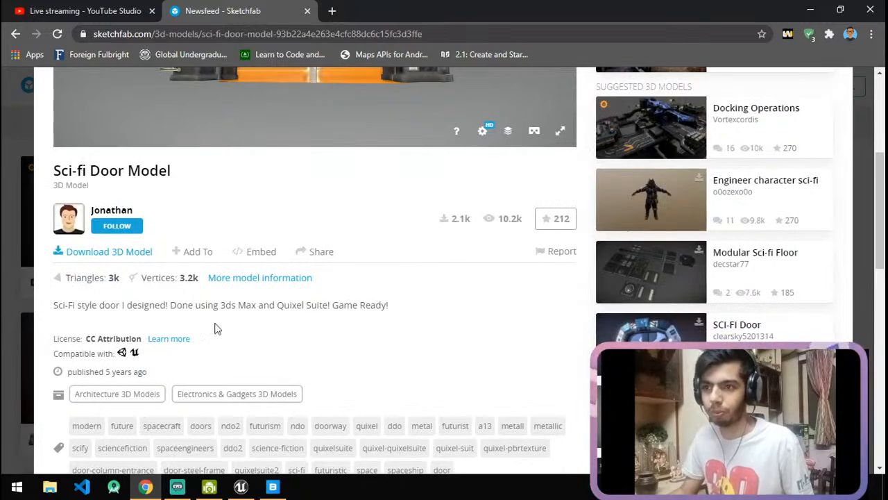
pyautogui.click(88, 254)
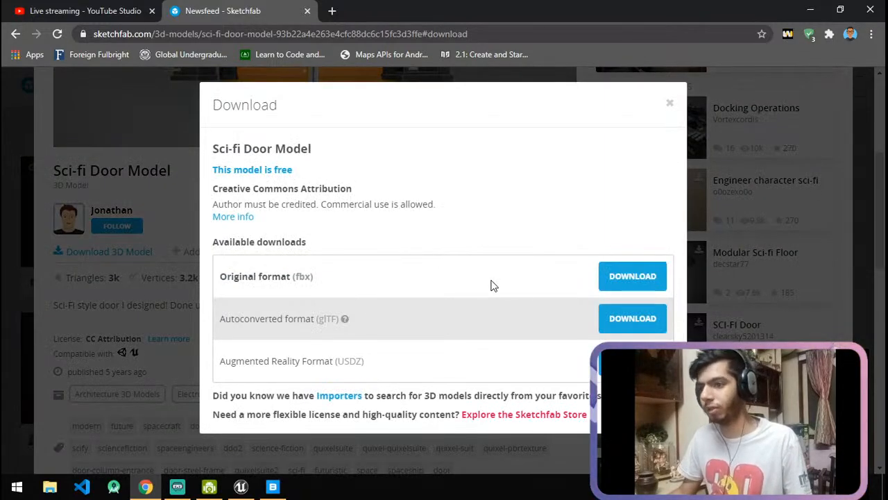
pyautogui.click(632, 286)
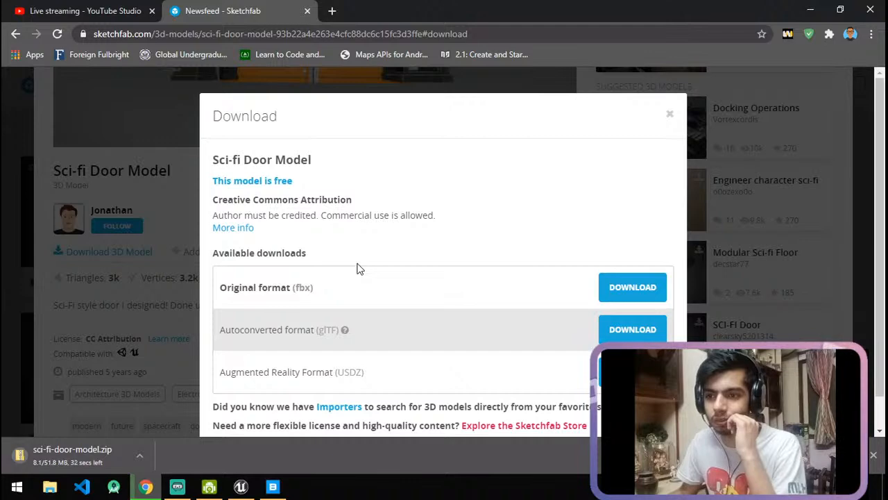
pyautogui.click(670, 117)
# Review the Sci-fi Door Model page while its archive downloads, and open the suggested SCI-FI Door model's page.
pyautogui.scroll(4, 451, 340)
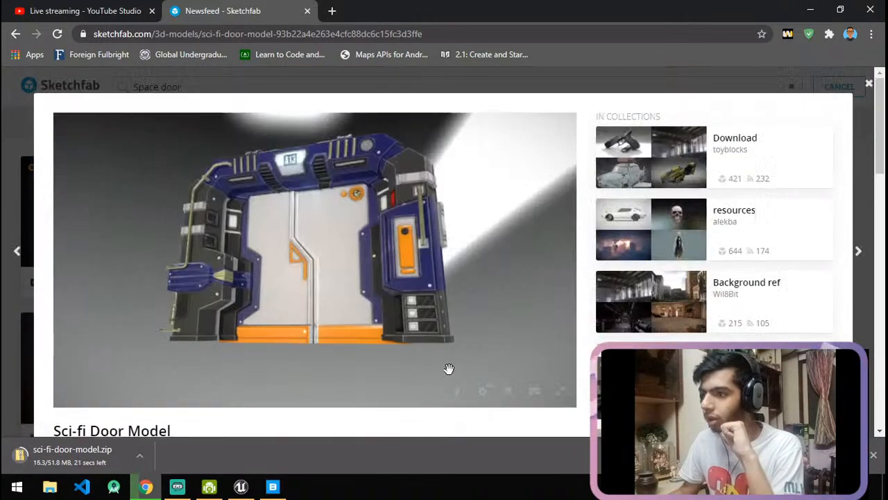
pyautogui.scroll(-4, 452, 368)
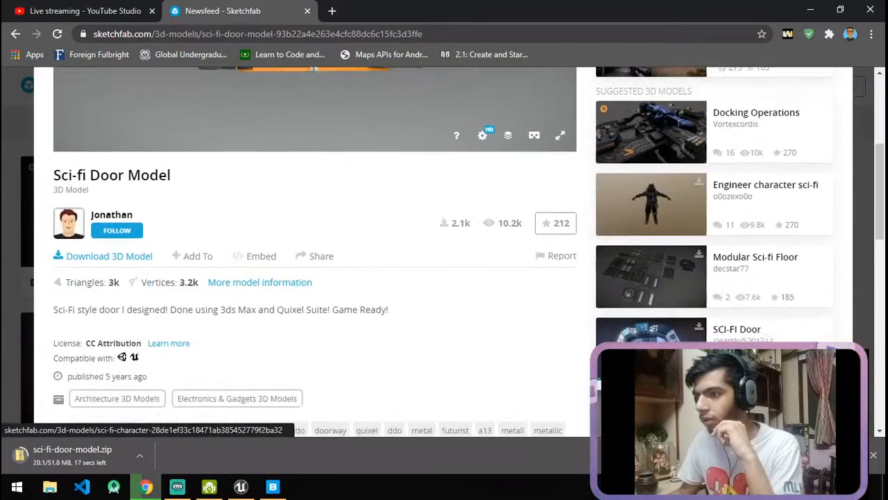
pyautogui.click(737, 326)
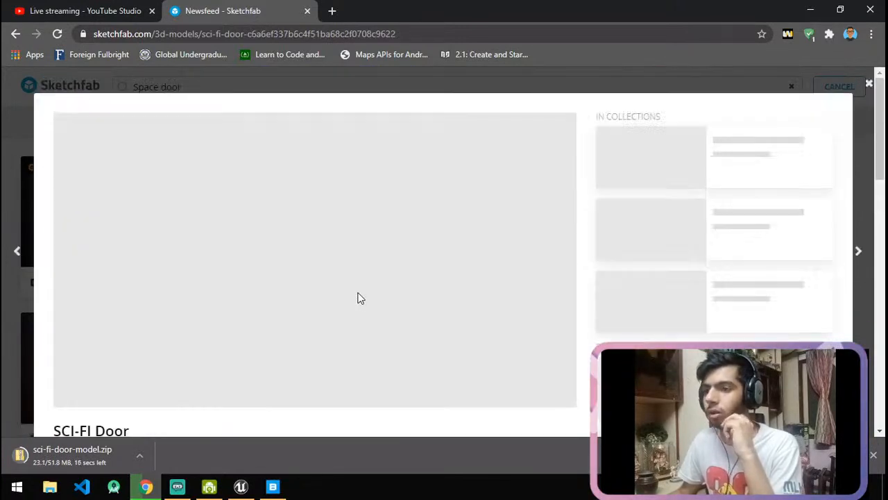
pyautogui.scroll(-1, 349, 373)
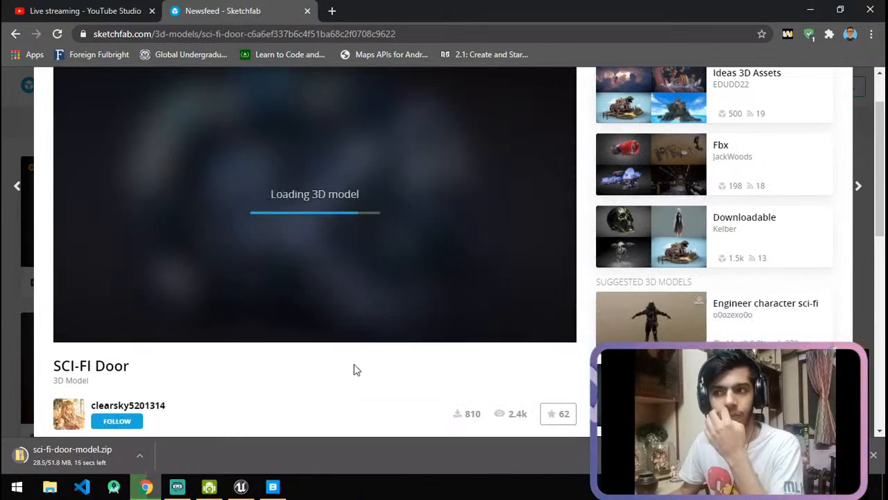
# Switch to Unreal Engine and examine the corridor's ceiling and its open far end.
pyautogui.click(240, 488)
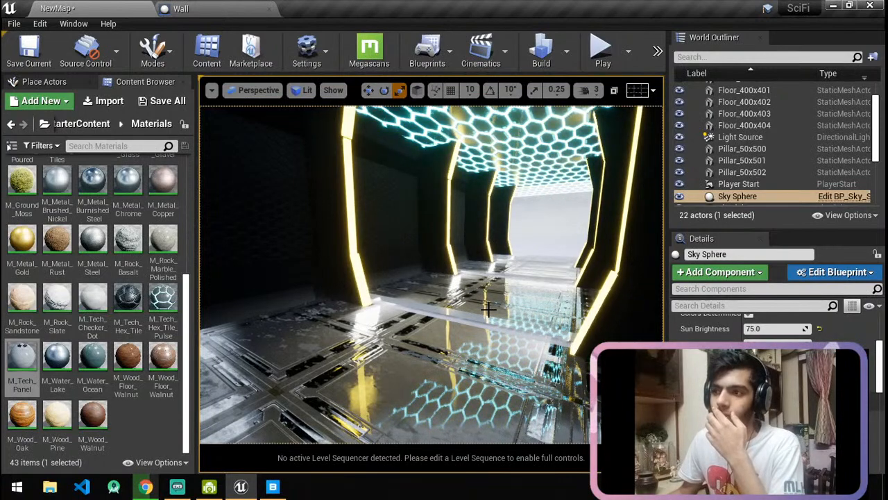
pyautogui.click(507, 168)
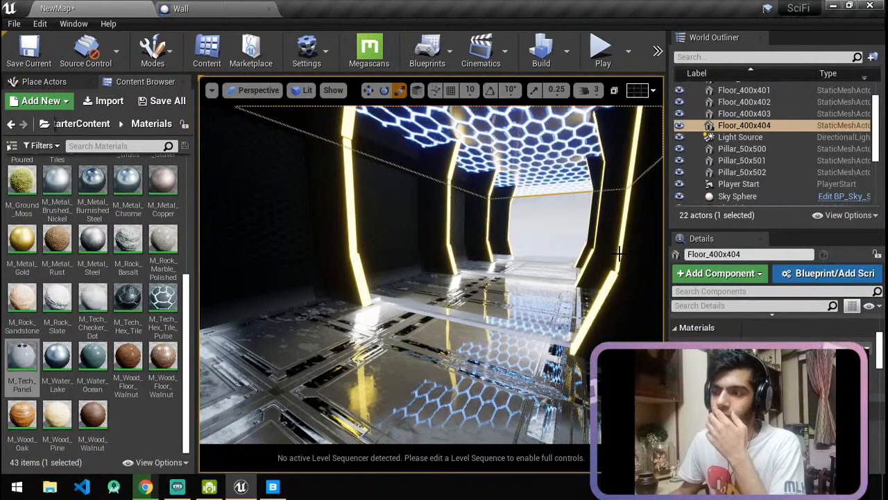
pyautogui.click(560, 238)
pyautogui.moveTo(560, 238); pyautogui.dragTo(642, 244, button='right')
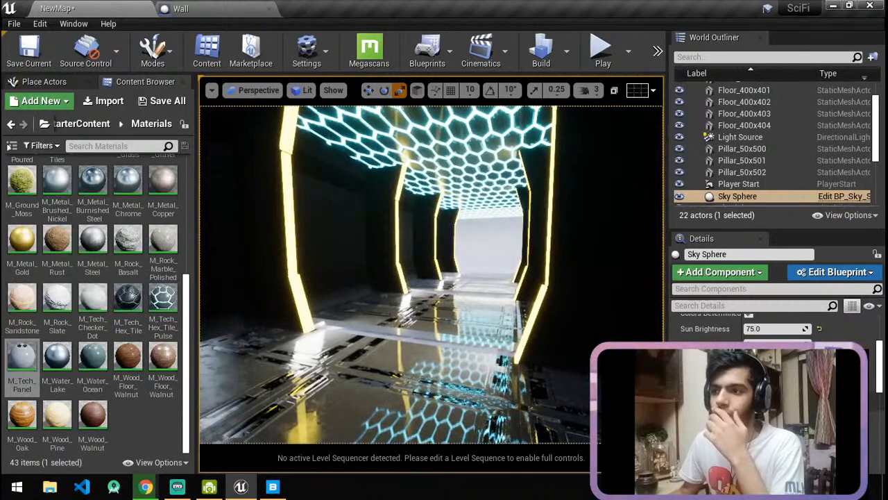
pyautogui.click(479, 228)
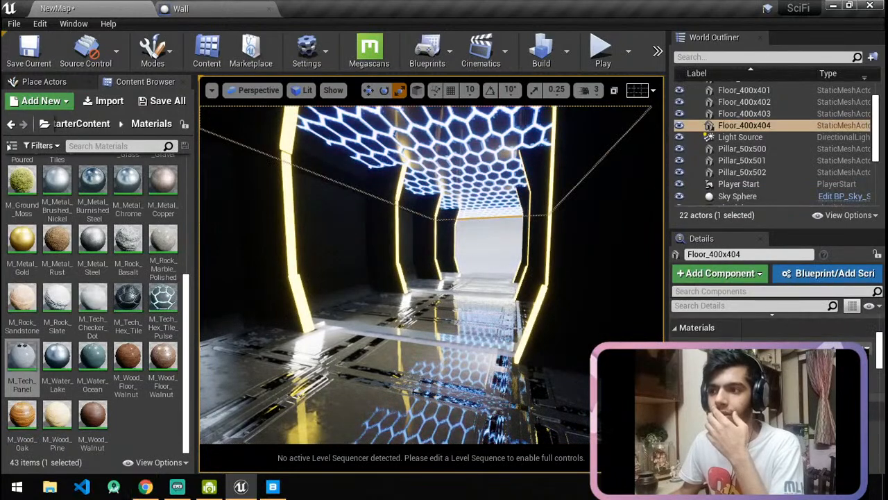
pyautogui.click(480, 234)
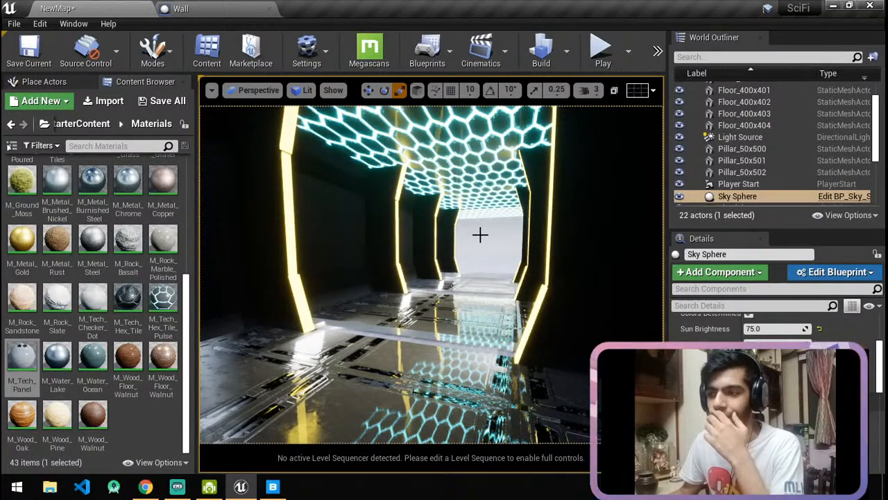
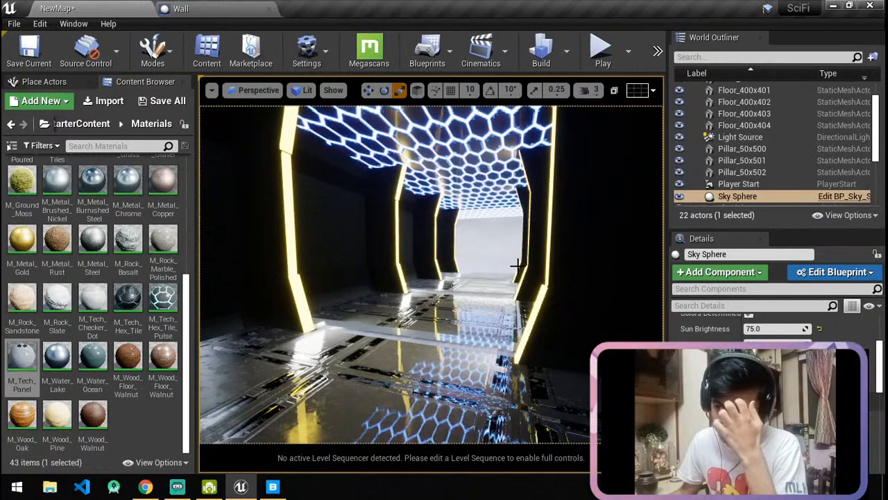
# Extract sci-fi-door-model.zip from the browser's downloads into a sci-fi-door-model folder in Downloads, and delete the zip archive.
pyautogui.click(145, 486)
pyautogui.hotkey('ctrl', 'Tab')
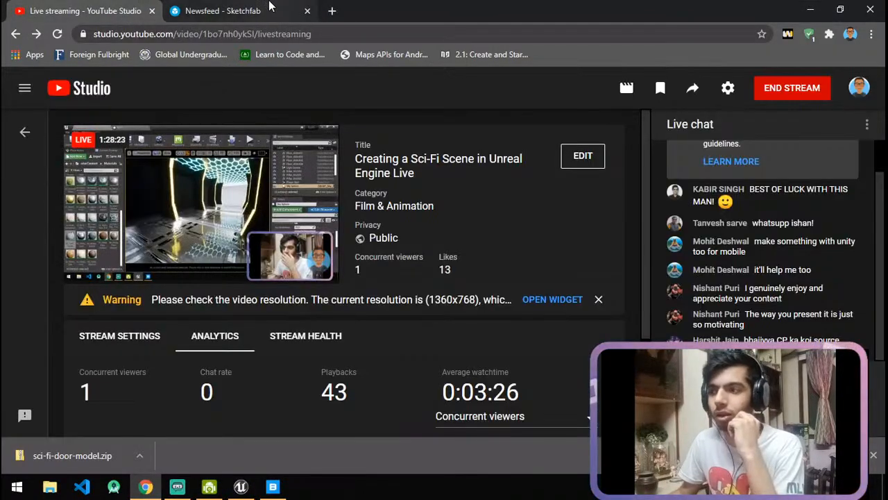
pyautogui.click(140, 454)
pyautogui.click(183, 415)
pyautogui.rightClick(637, 118)
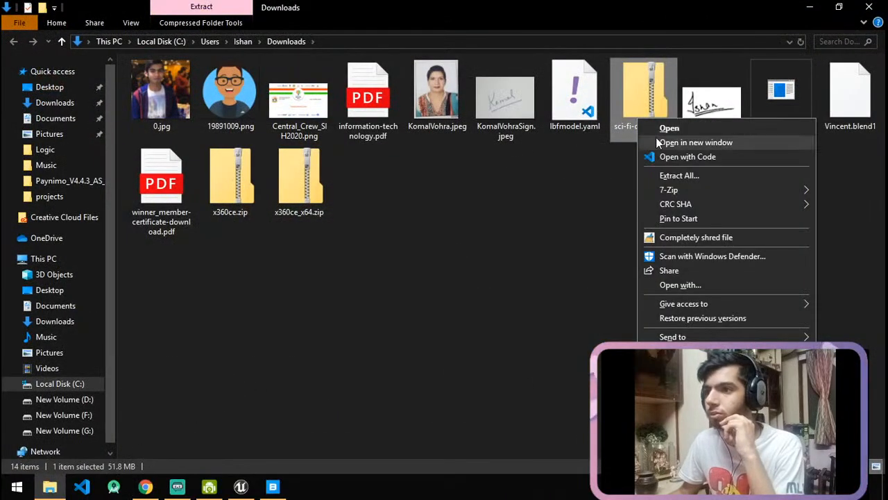
pyautogui.click(694, 175)
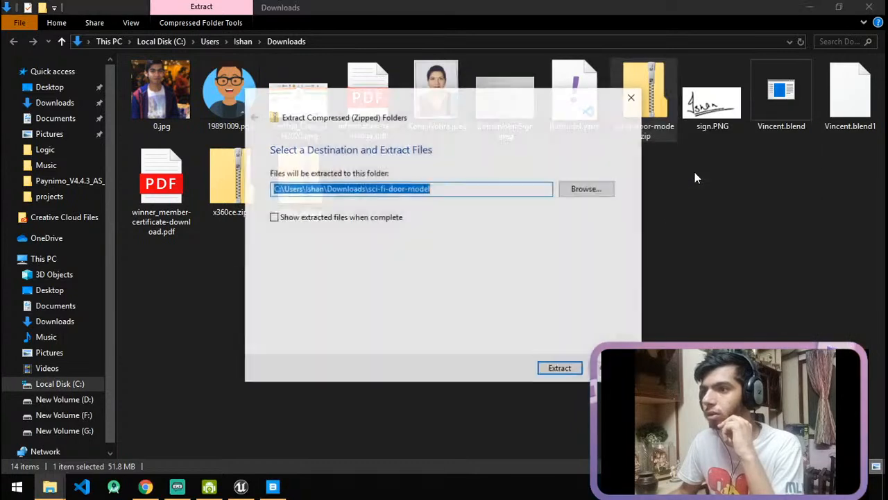
pyautogui.click(562, 368)
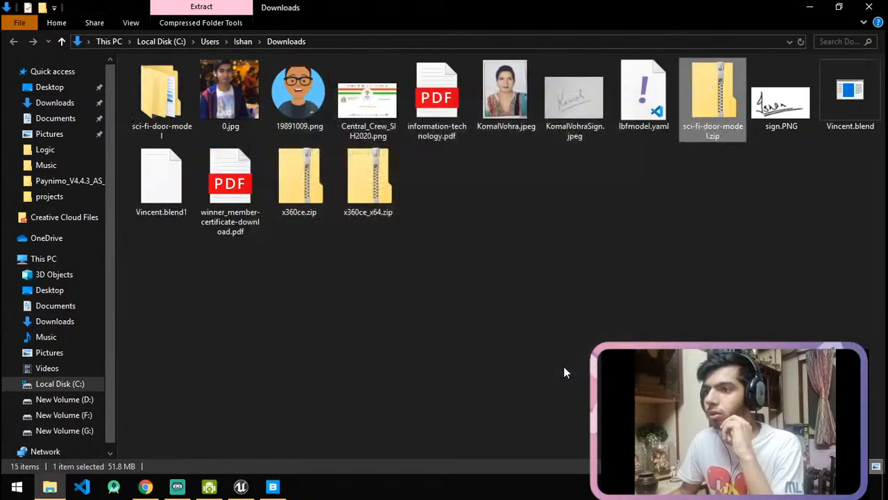
pyautogui.press('Delete')
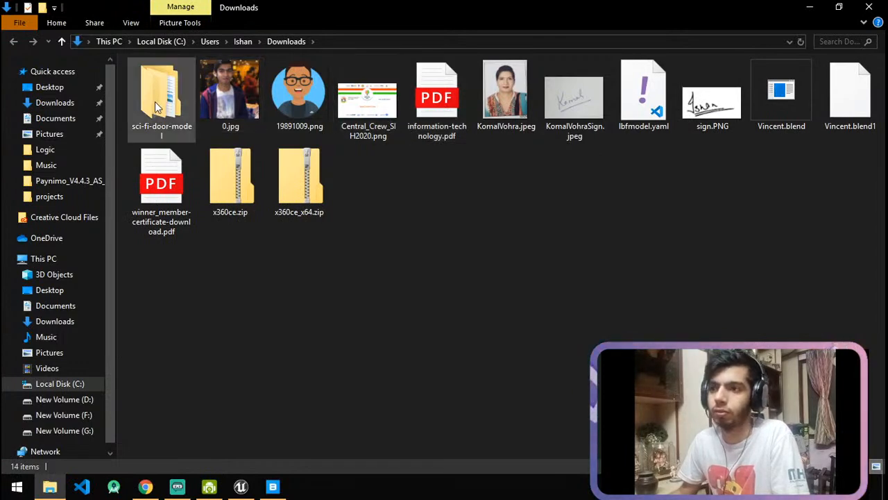
# Open the hackathon winner certificate PDF in the Downloads folder, read it and close it.
pyautogui.click(154, 173)
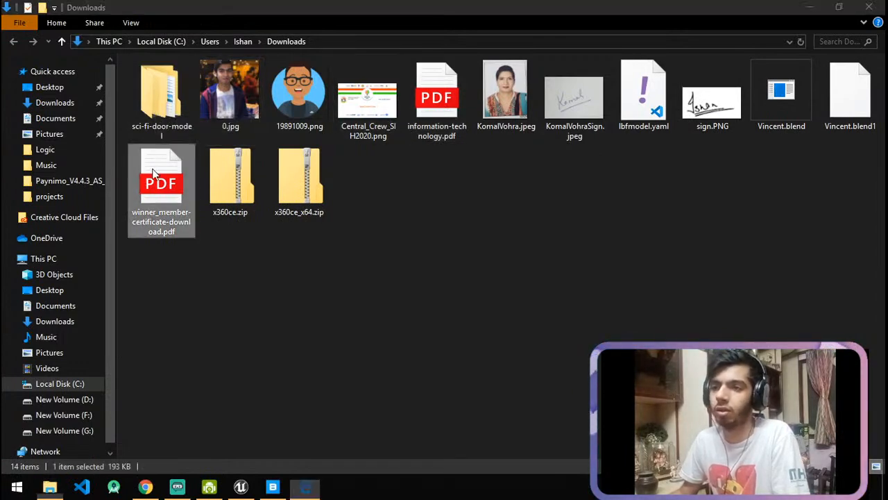
pyautogui.doubleClick(154, 173)
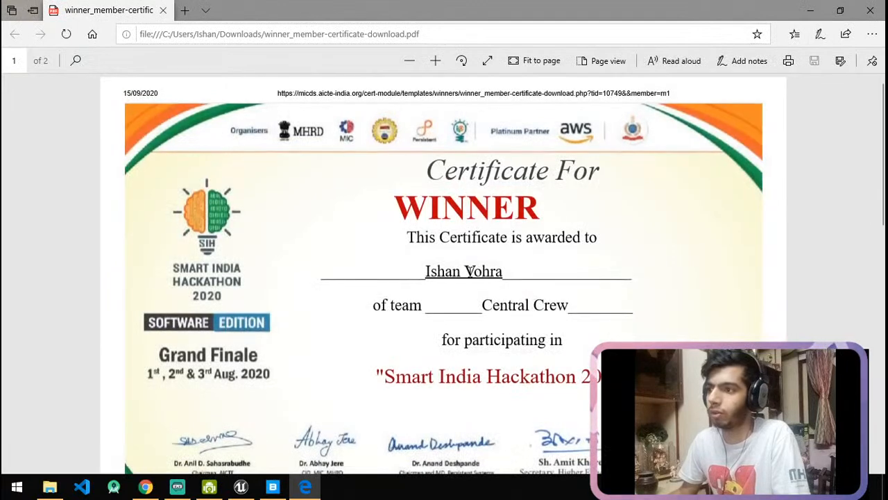
pyautogui.scroll(-1, 480, 271)
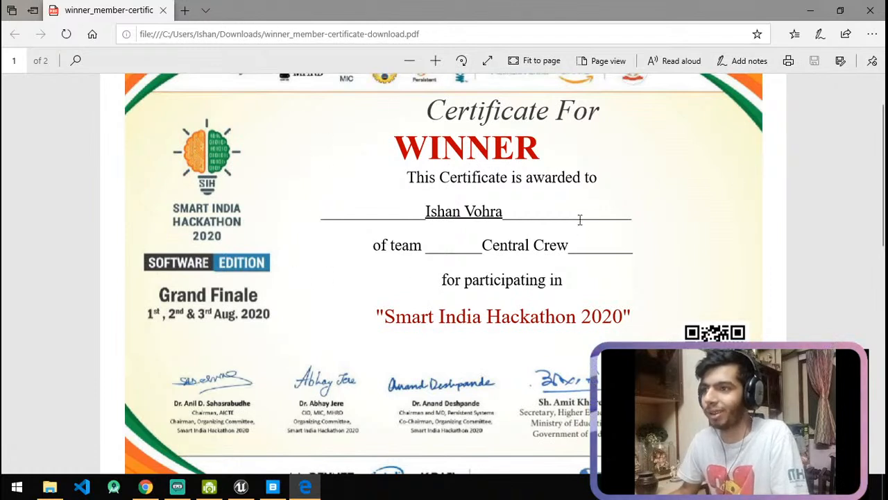
pyautogui.moveTo(486, 245); pyautogui.dragTo(580, 247)
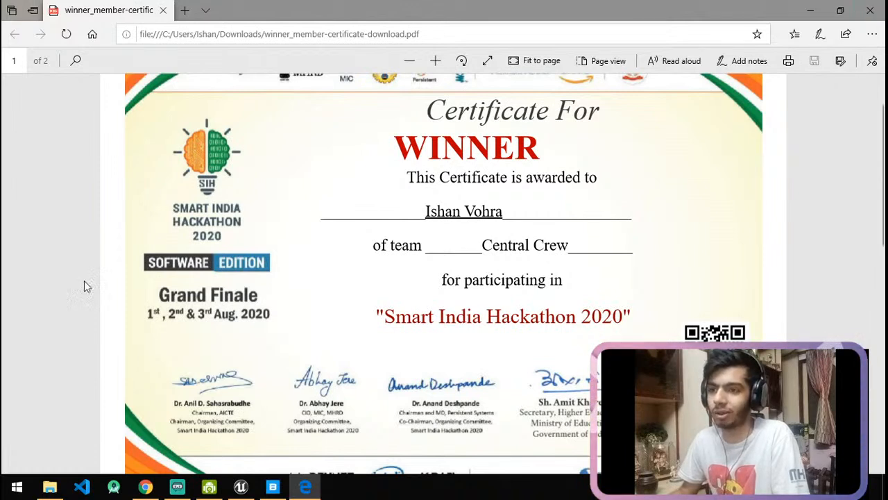
pyautogui.click(869, 20)
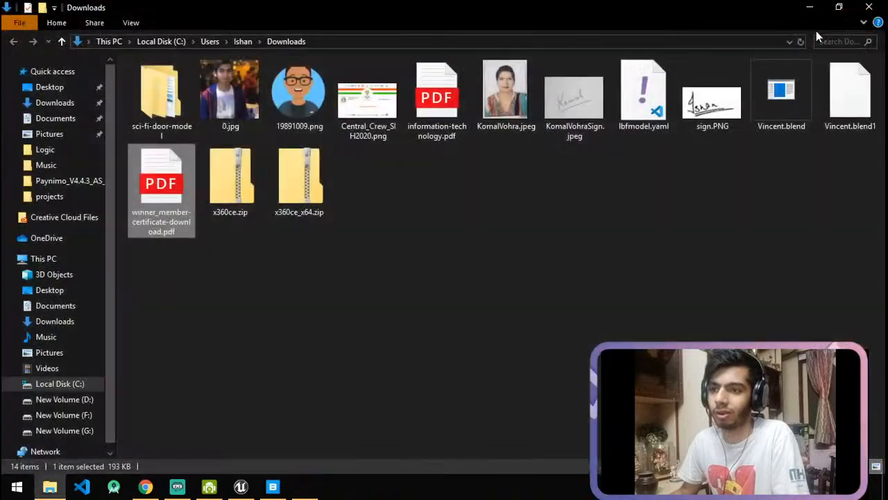
# Look at the model file in the source subfolder of sci-fi-door-model and return to Unreal Engine.
pyautogui.doubleClick(162, 111)
pyautogui.doubleClick(181, 84)
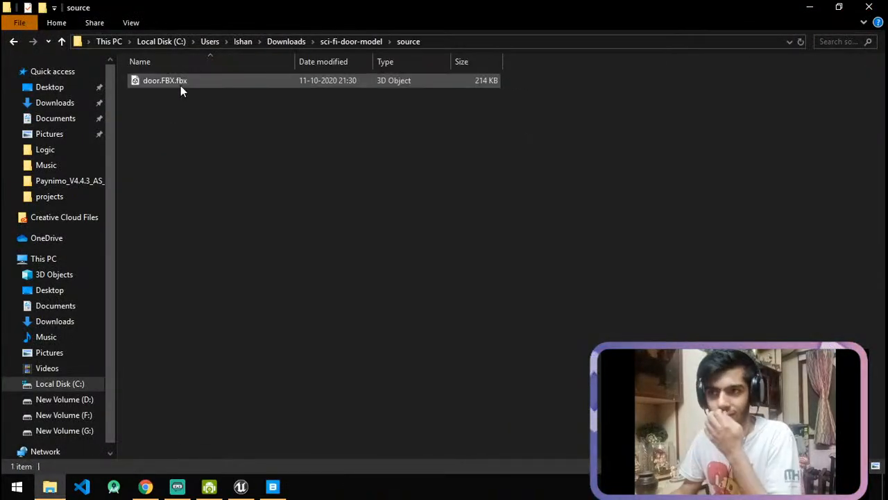
pyautogui.click(241, 487)
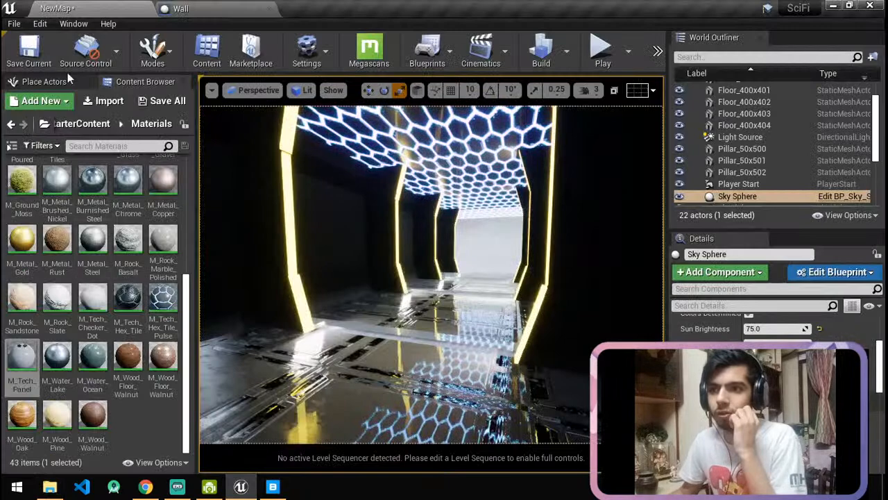
# Create a folder named Door inside the project's Content/Architecture folder and open it.
pyautogui.click(53, 123)
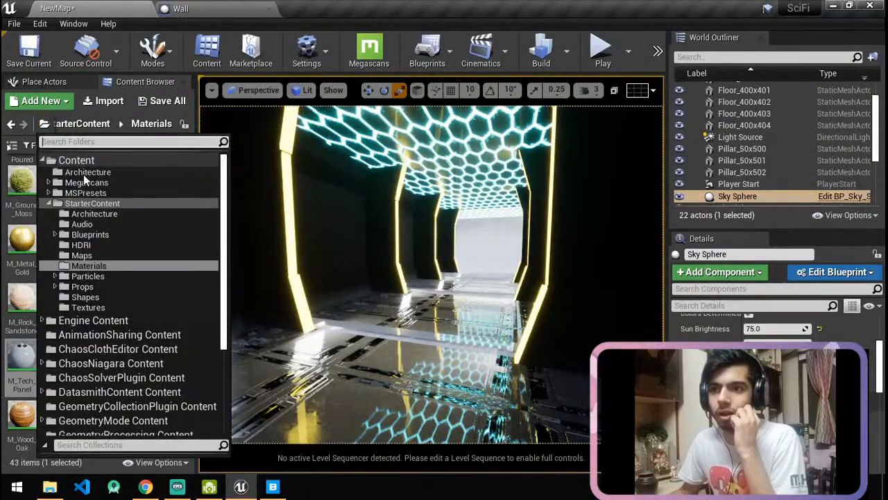
pyautogui.click(83, 174)
pyautogui.rightClick(60, 220)
pyautogui.click(118, 139)
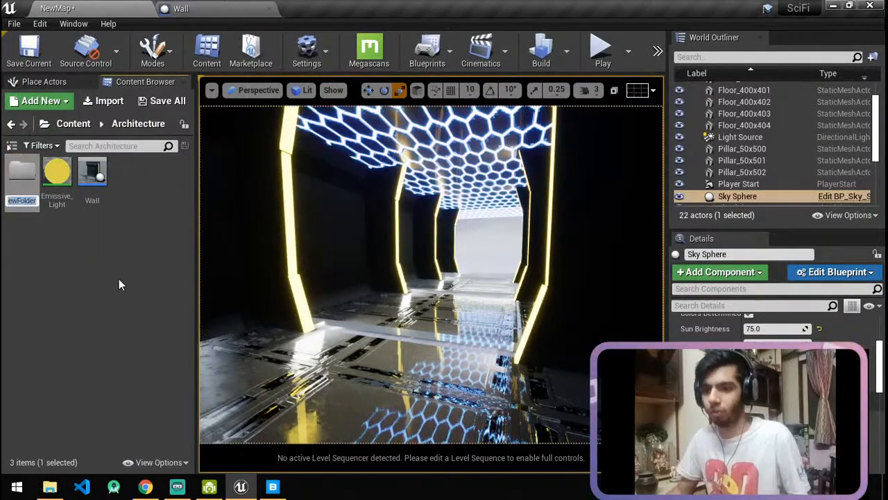
pyautogui.write('Door')
pyautogui.press('Return')
pyautogui.press('Return')
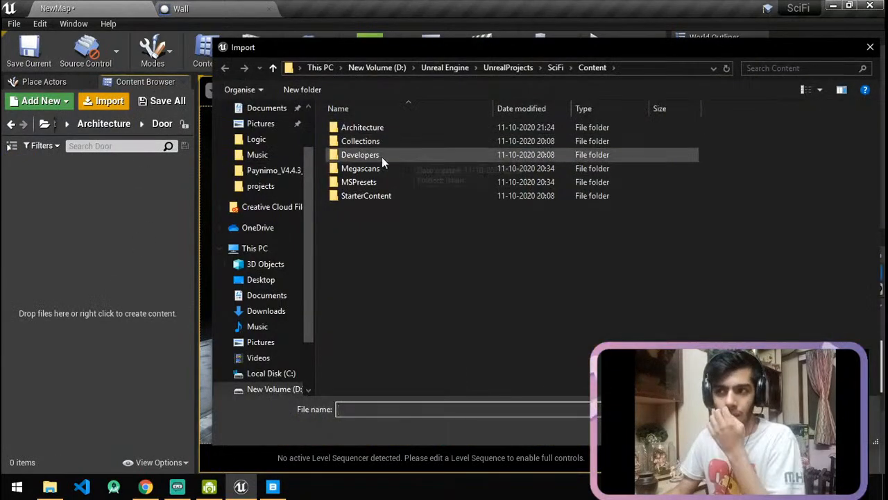
# Import door.FBX.fbx from the sci-fi-door-model source folder into the Door folder with the default FBX options.
pyautogui.click(276, 154)
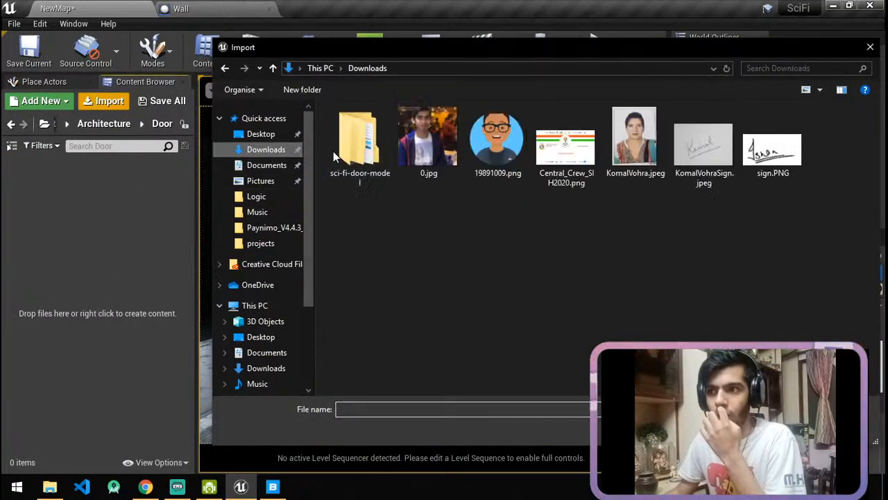
pyautogui.doubleClick(384, 136)
pyautogui.doubleClick(364, 127)
pyautogui.doubleClick(365, 131)
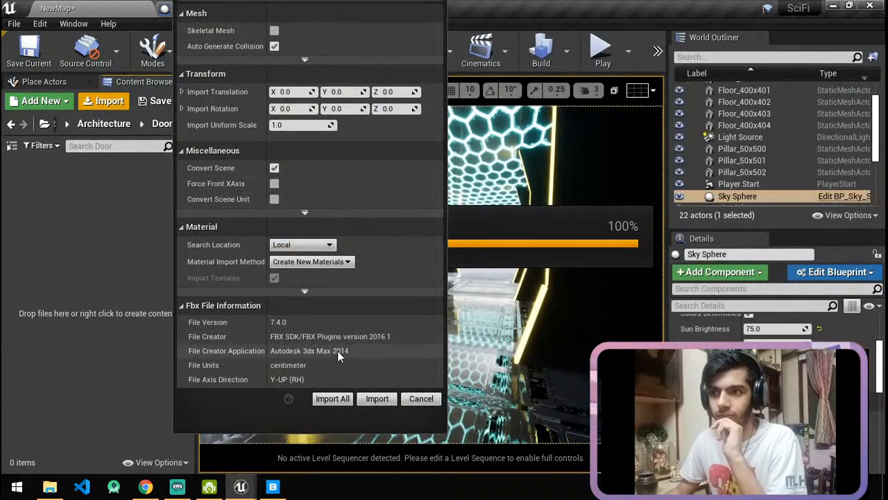
pyautogui.click(388, 400)
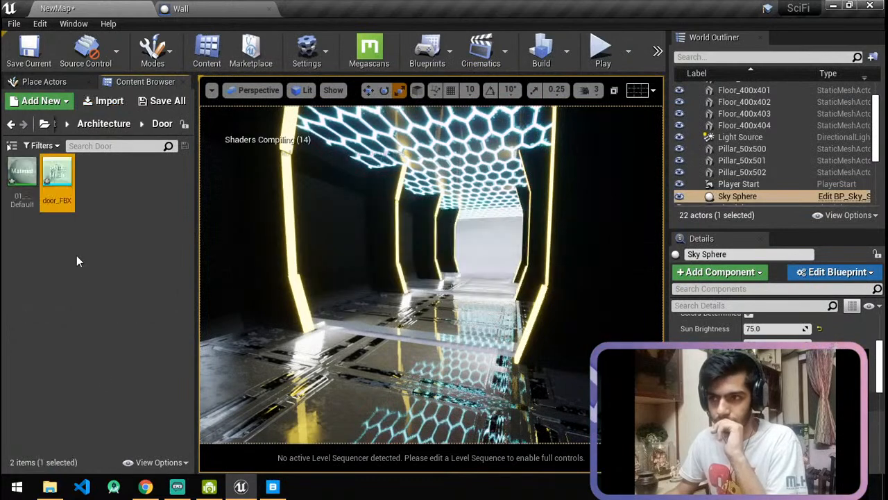
pyautogui.click(101, 250)
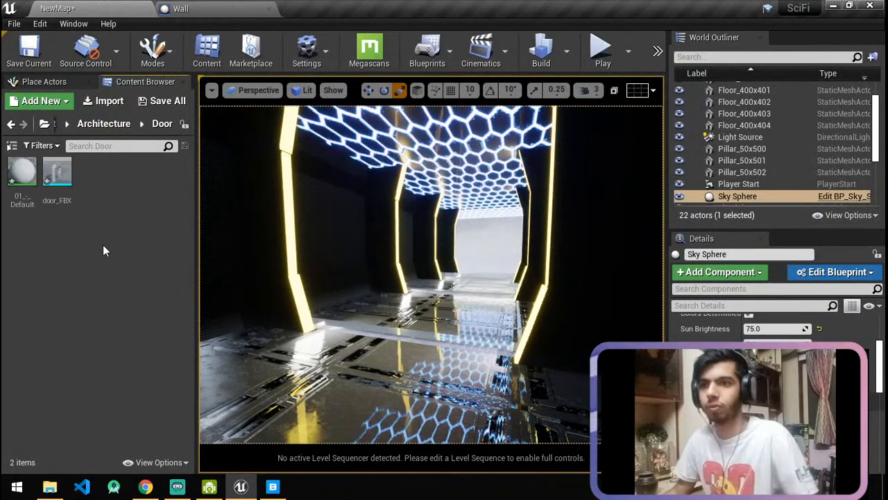
# Import the door's AlbedoM, AO, Gloss, Metalness and Normal textures into the Door folder and save all assets.
pyautogui.click(105, 101)
pyautogui.click(437, 67)
pyautogui.doubleClick(401, 137)
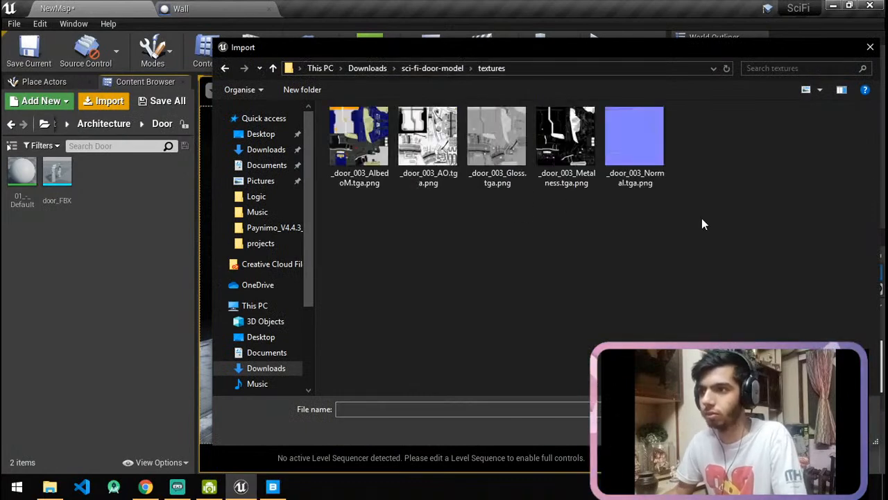
pyautogui.moveTo(716, 211); pyautogui.dragTo(330, 133)
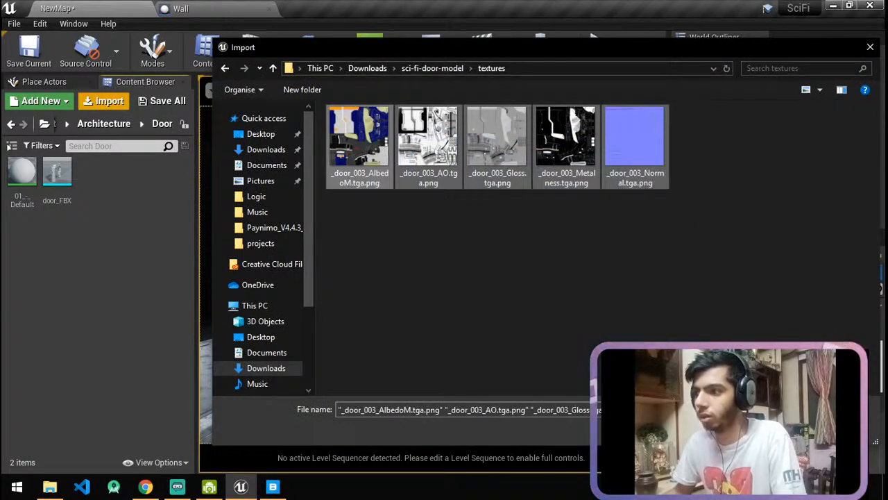
pyautogui.press('Return')
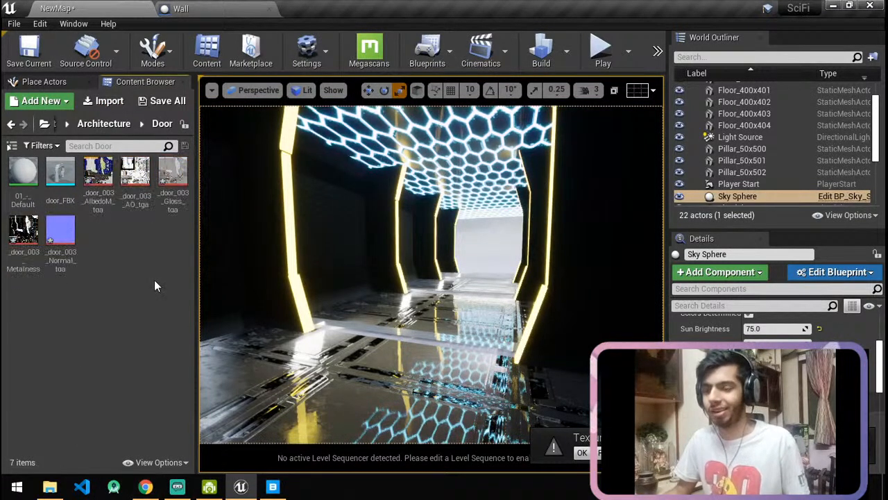
pyautogui.hotkey('ctrl', 'shift', 's')
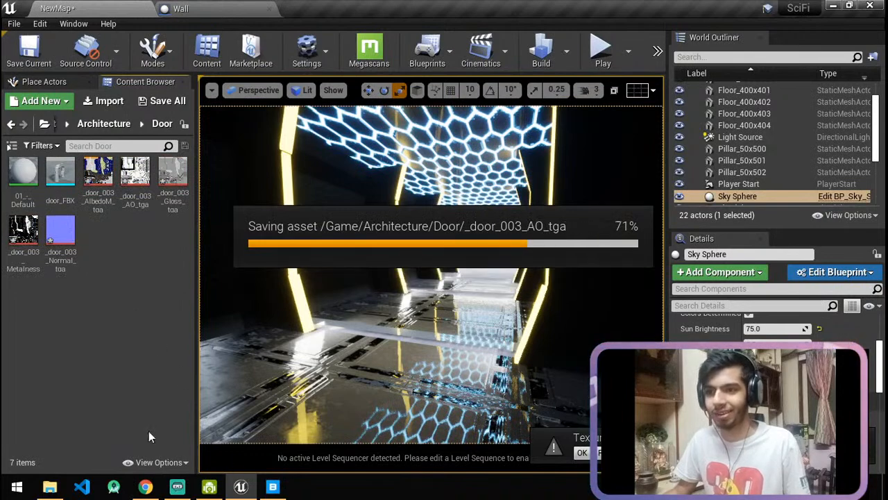
# Check the live stream page in the browser and return to Unreal Engine.
pyautogui.click(145, 486)
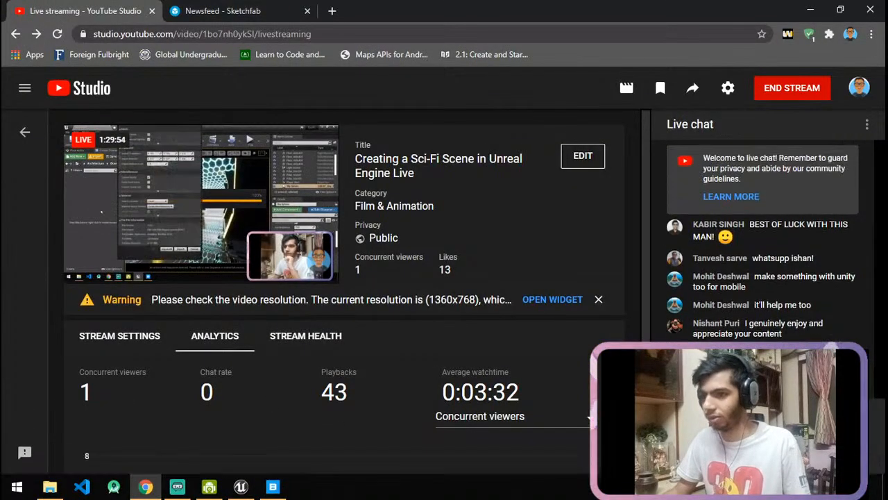
pyautogui.click(239, 486)
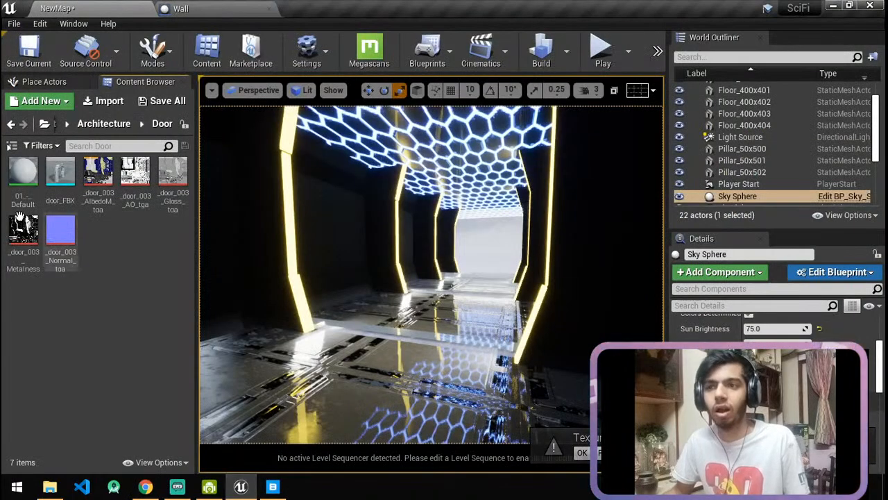
# Open the door's 01_-_Default material, delete its default colour node and float the editor window beside the door textures.
pyautogui.doubleClick(23, 174)
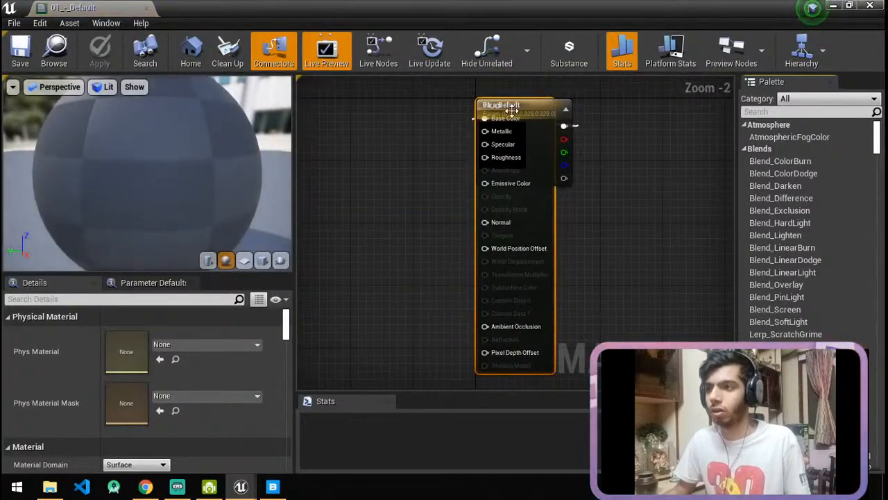
pyautogui.moveTo(511, 111); pyautogui.dragTo(629, 111)
pyautogui.click(519, 139)
pyautogui.press('Delete')
pyautogui.moveTo(39, 6); pyautogui.dragTo(171, 40)
# Add the door's AlbedoM texture to the material graph and connect its RGB output to Base Color.
pyautogui.moveTo(102, 191); pyautogui.dragTo(433, 154)
pyautogui.moveTo(537, 219); pyautogui.dragTo(415, 273, button='right')
pyautogui.moveTo(396, 219); pyautogui.dragTo(522, 216)
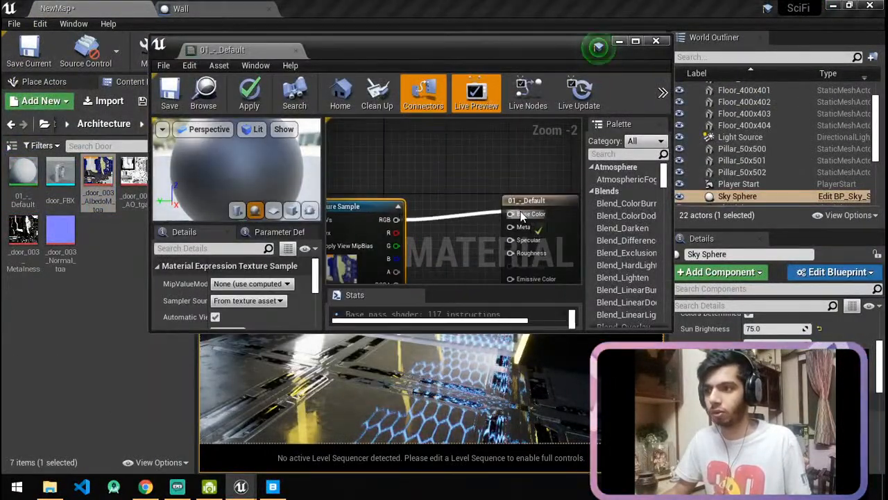
pyautogui.moveTo(416, 249); pyautogui.dragTo(477, 218, button='right')
pyautogui.moveTo(405, 182); pyautogui.dragTo(361, 131)
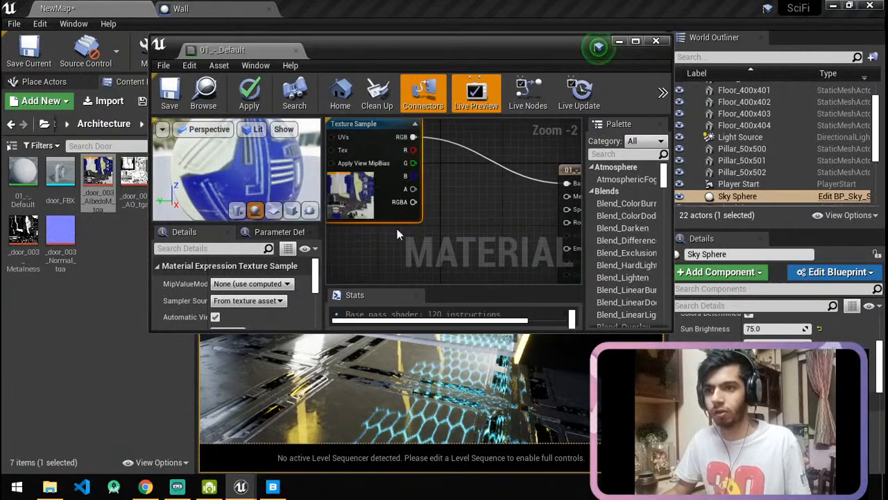
# Add the door's AO texture to the graph and connect its RGB output to Ambient Occlusion.
pyautogui.moveTo(143, 201); pyautogui.dragTo(464, 251)
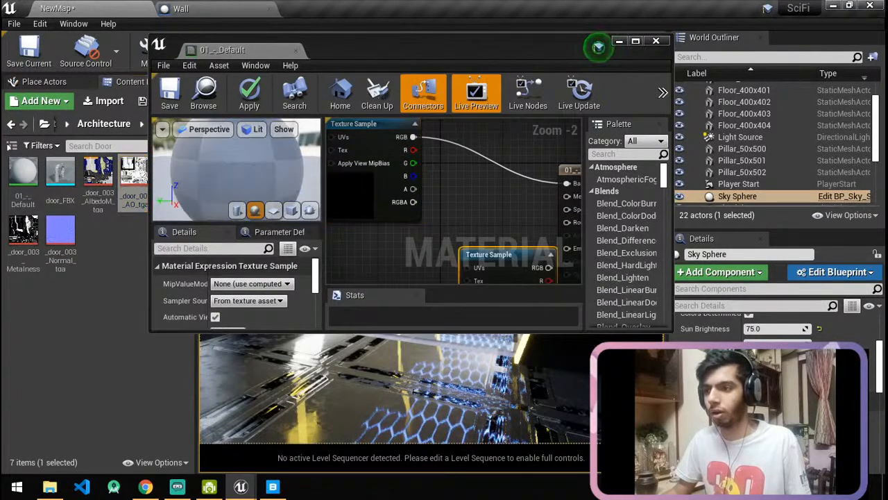
pyautogui.moveTo(499, 213); pyautogui.dragTo(396, 119, button='right')
pyautogui.moveTo(408, 164); pyautogui.dragTo(357, 273)
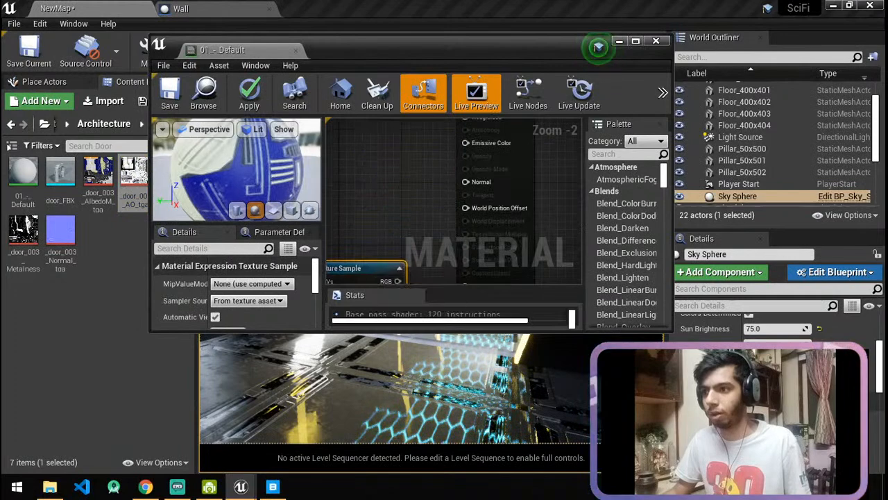
pyautogui.moveTo(460, 236); pyautogui.dragTo(472, 146, button='right')
pyautogui.moveTo(484, 199); pyautogui.dragTo(480, 198)
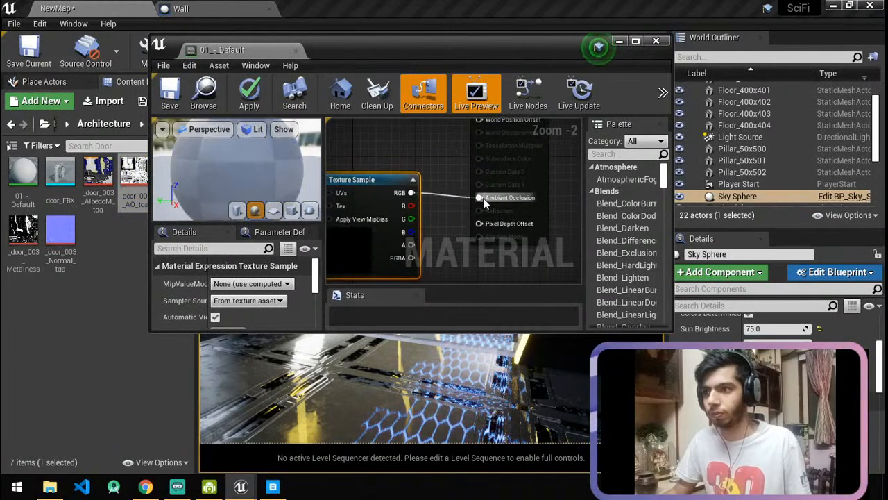
pyautogui.moveTo(361, 179); pyautogui.dragTo(361, 239)
pyautogui.moveTo(406, 163); pyautogui.dragTo(480, 228, button='right')
pyautogui.moveTo(264, 174); pyautogui.dragTo(235, 175)
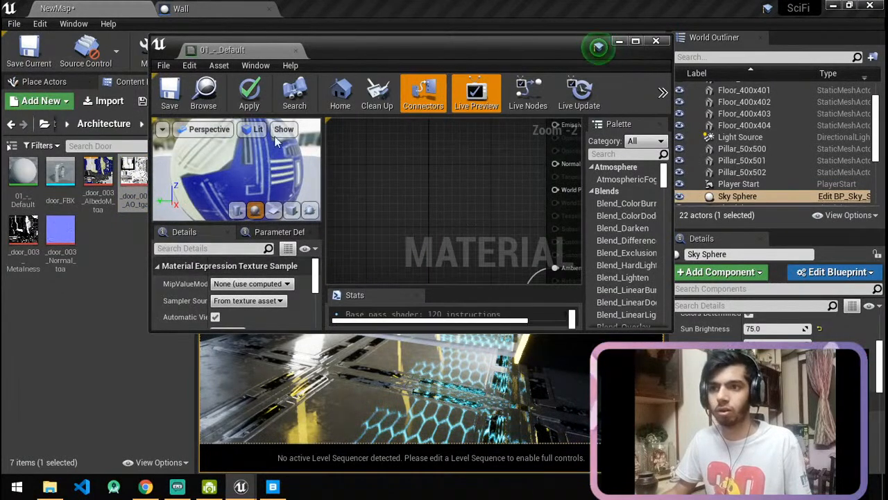
# Add the door's Metalness texture to the graph, connect it to Metallic and spread the nodes apart.
pyautogui.moveTo(349, 52); pyautogui.dragTo(471, 60)
pyautogui.click(130, 268)
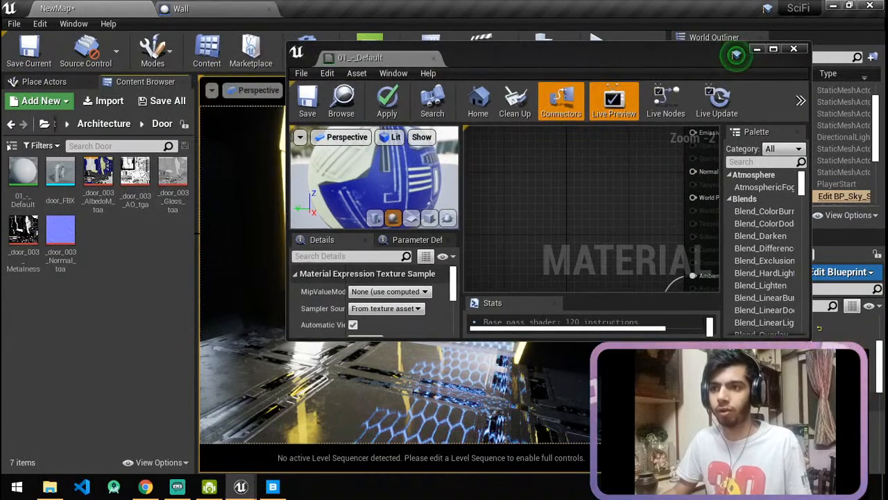
pyautogui.moveTo(591, 234); pyautogui.dragTo(503, 327, button='right')
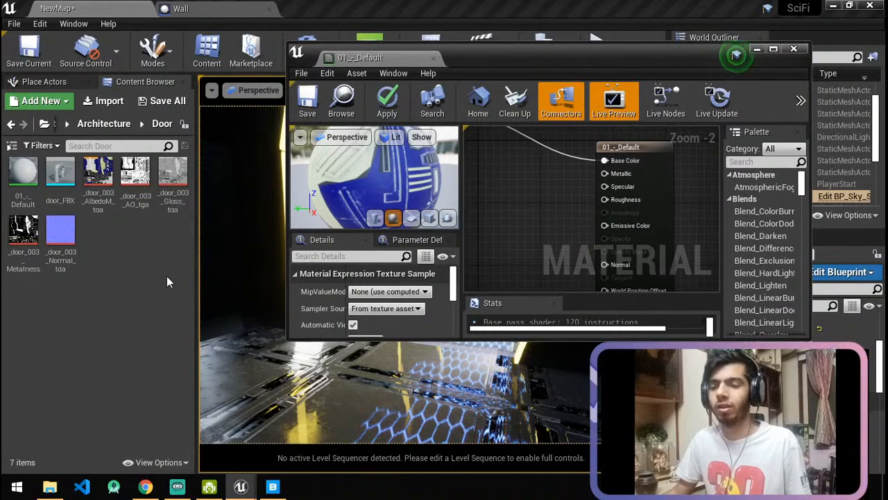
pyautogui.moveTo(25, 232); pyautogui.dragTo(518, 168)
pyautogui.moveTo(575, 197); pyautogui.dragTo(605, 199)
pyautogui.scroll(-3, 677, 204)
pyautogui.moveTo(658, 222); pyautogui.dragTo(653, 194, button='right')
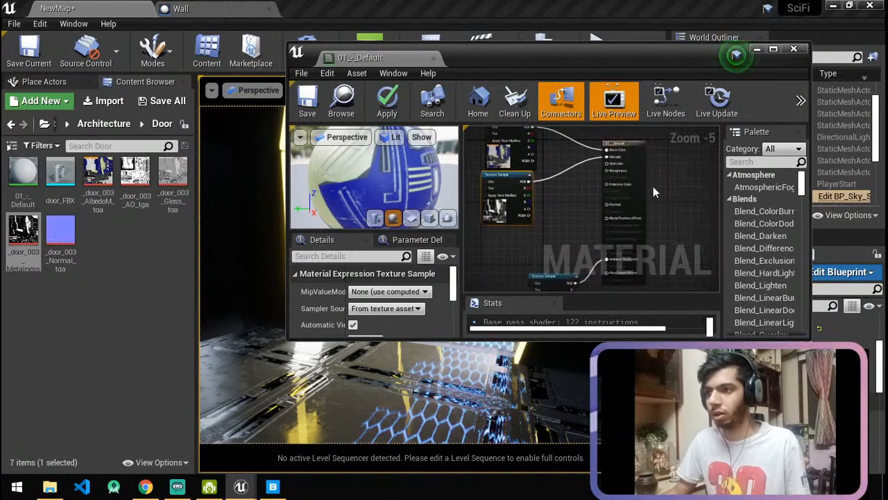
pyautogui.moveTo(640, 178); pyautogui.dragTo(660, 185)
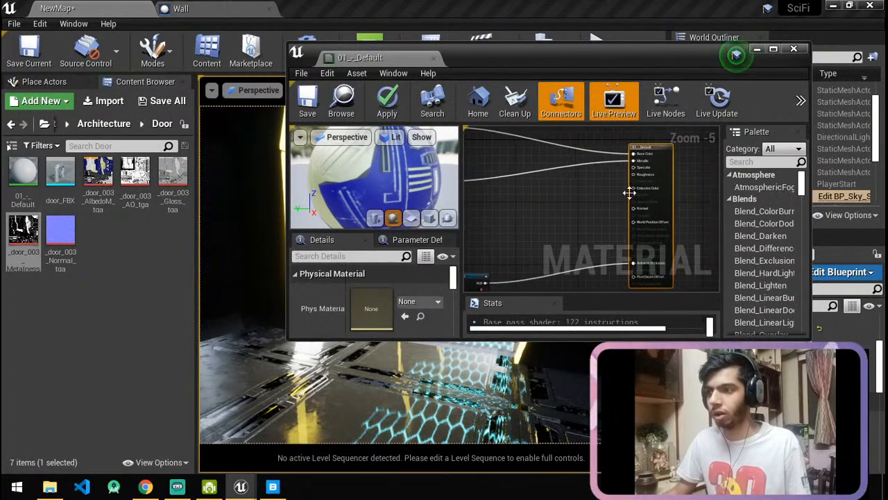
pyautogui.moveTo(660, 186); pyautogui.dragTo(719, 185, button='right')
pyautogui.moveTo(621, 266); pyautogui.dragTo(560, 229)
pyautogui.moveTo(626, 199); pyautogui.dragTo(567, 291, button='right')
pyautogui.moveTo(543, 212); pyautogui.dragTo(501, 211, button='right')
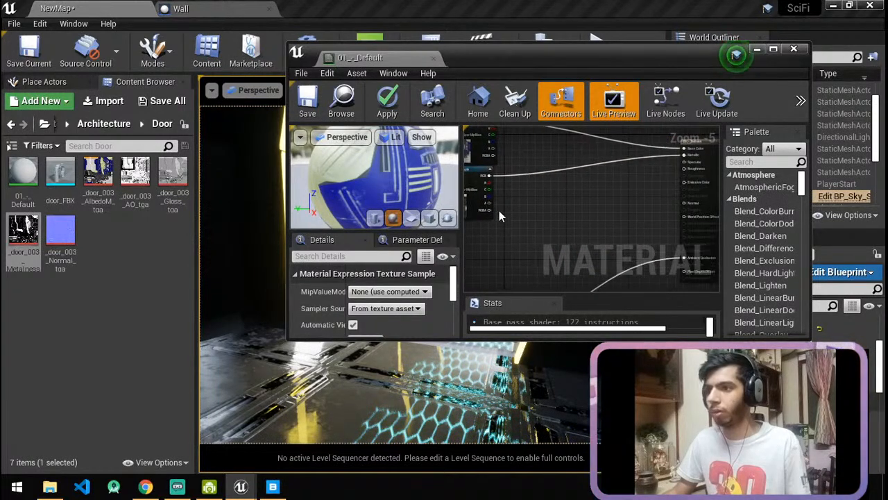
# Add the door's Normal texture to the material graph and connect its RGB output to Normal.
pyautogui.scroll(3, 476, 192)
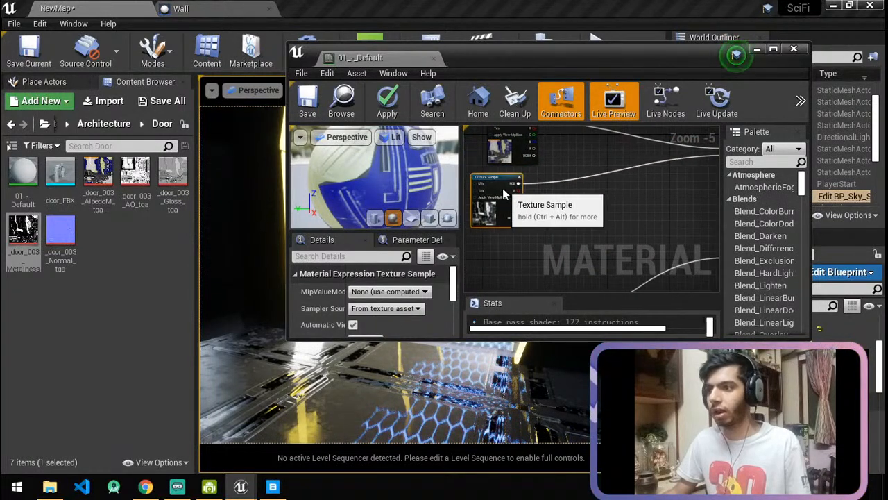
pyautogui.click(197, 254)
pyautogui.moveTo(61, 229); pyautogui.dragTo(571, 205)
pyautogui.moveTo(656, 202); pyautogui.dragTo(552, 233, button='right')
pyautogui.scroll(2, 552, 233)
pyautogui.moveTo(489, 260); pyautogui.dragTo(612, 260)
pyautogui.moveTo(693, 250); pyautogui.dragTo(614, 236)
pyautogui.moveTo(558, 201); pyautogui.dragTo(696, 264, button='right')
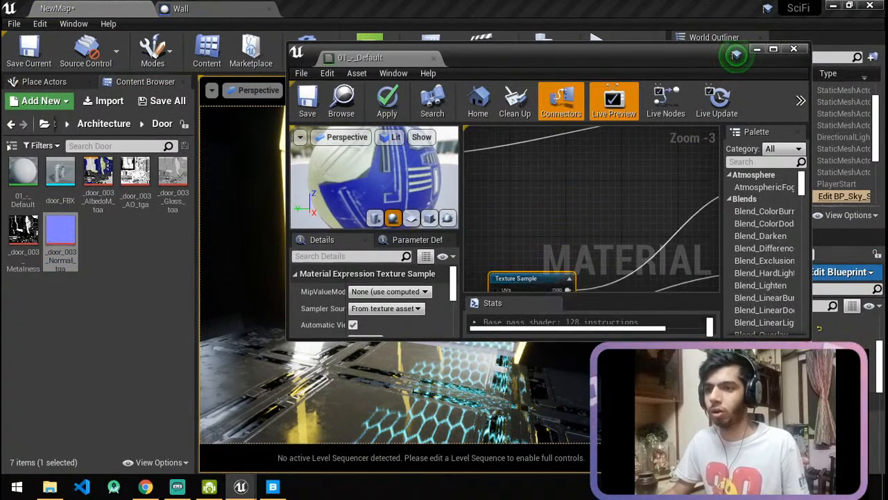
# Add the door's Gloss texture, wire it to the material node and tidy it beside the other texture samples.
pyautogui.moveTo(172, 173); pyautogui.dragTo(541, 149)
pyautogui.moveTo(615, 162); pyautogui.dragTo(703, 199)
pyautogui.click(560, 208)
pyautogui.moveTo(484, 249); pyautogui.dragTo(650, 208)
pyautogui.scroll(-3, 471, 231)
pyautogui.moveTo(471, 231); pyautogui.dragTo(585, 227, button='right')
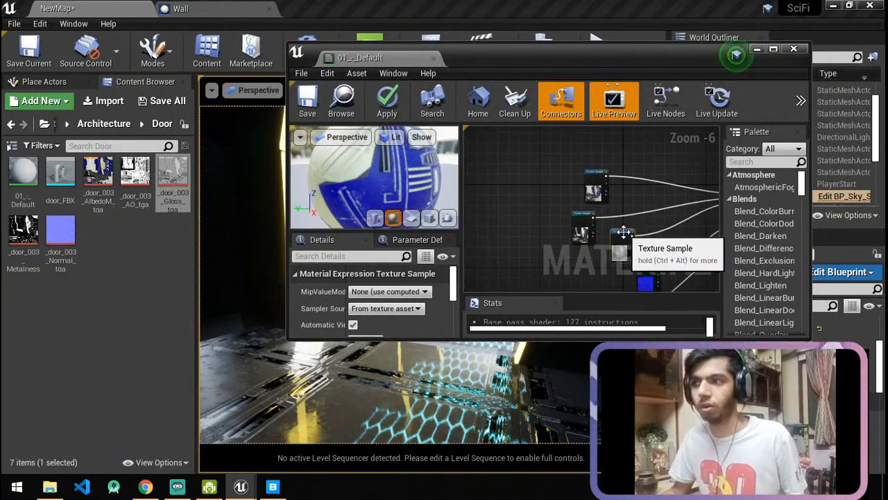
pyautogui.moveTo(650, 231); pyautogui.dragTo(617, 238)
# Save the door material and close its editor.
pyautogui.click(316, 107)
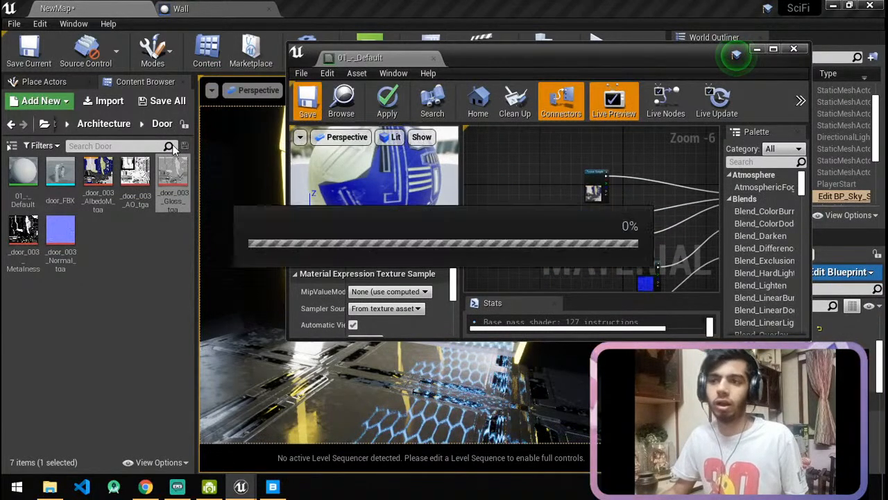
pyautogui.click(173, 192)
pyautogui.click(20, 247)
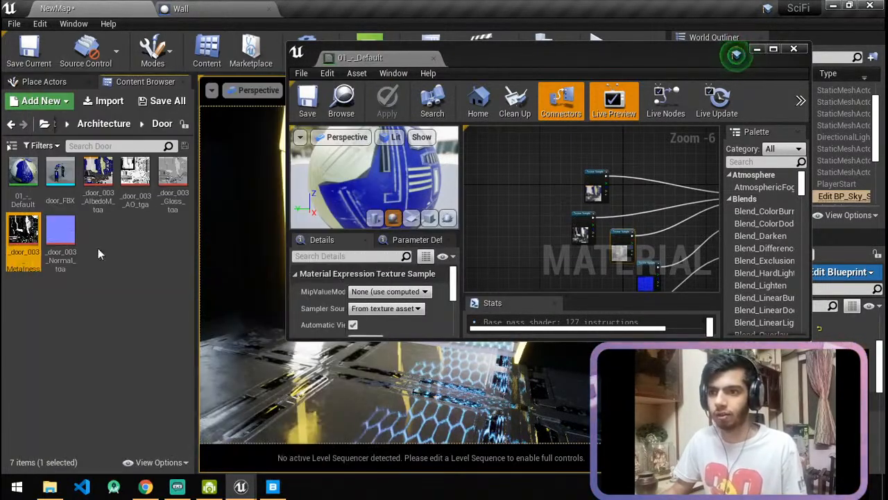
pyautogui.click(434, 58)
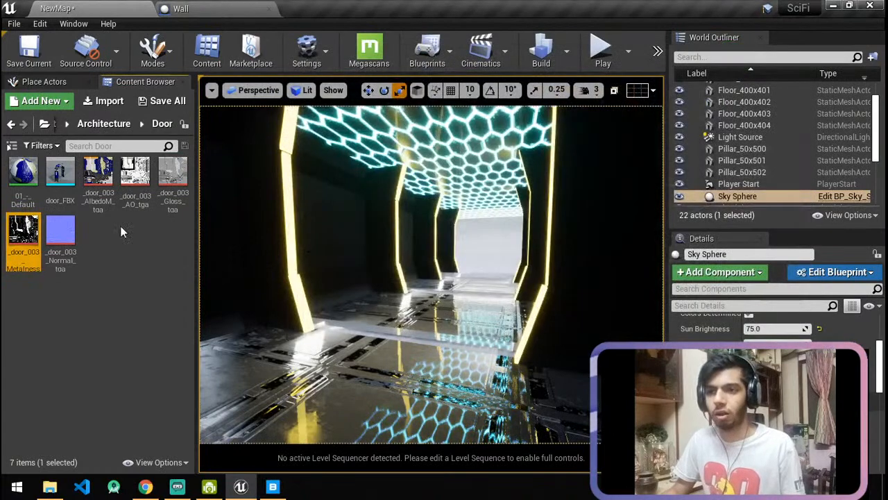
# Inspect the textured door_FBX mesh up close in its mesh editor and close it.
pyautogui.doubleClick(61, 174)
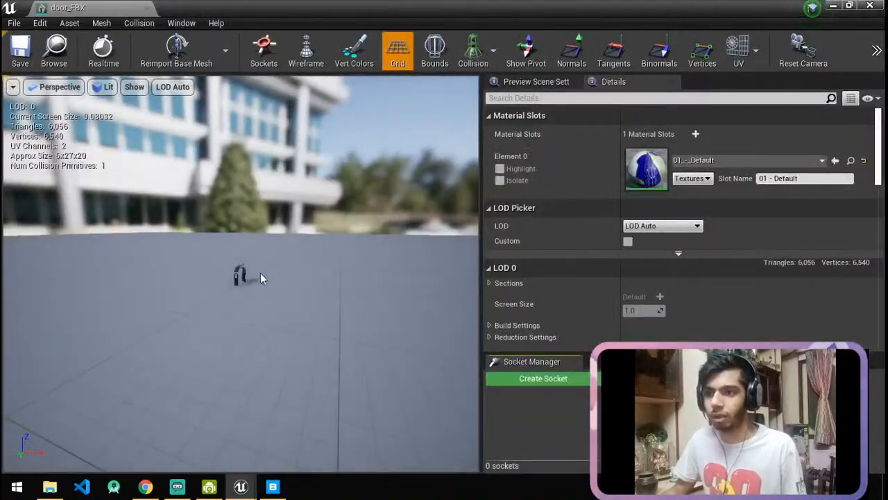
pyautogui.scroll(8, 256, 268)
pyautogui.moveTo(256, 268); pyautogui.dragTo(311, 265)
pyautogui.moveTo(482, 241); pyautogui.dragTo(675, 245)
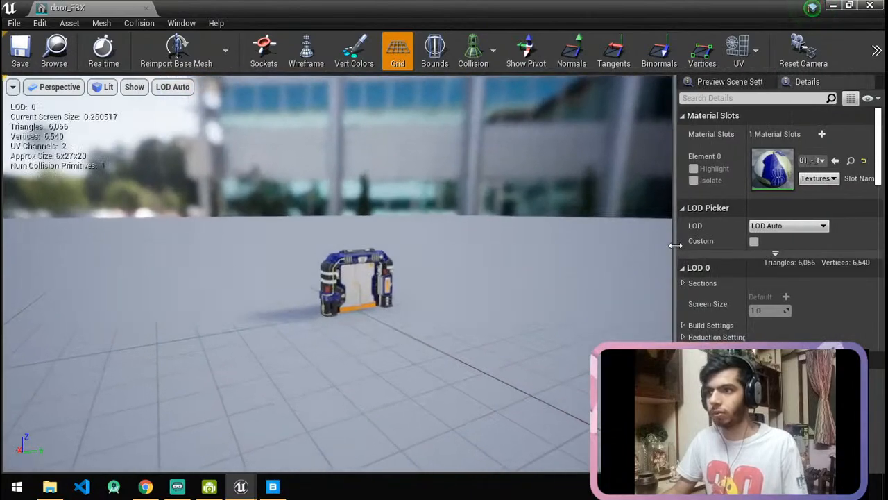
pyautogui.click(147, 8)
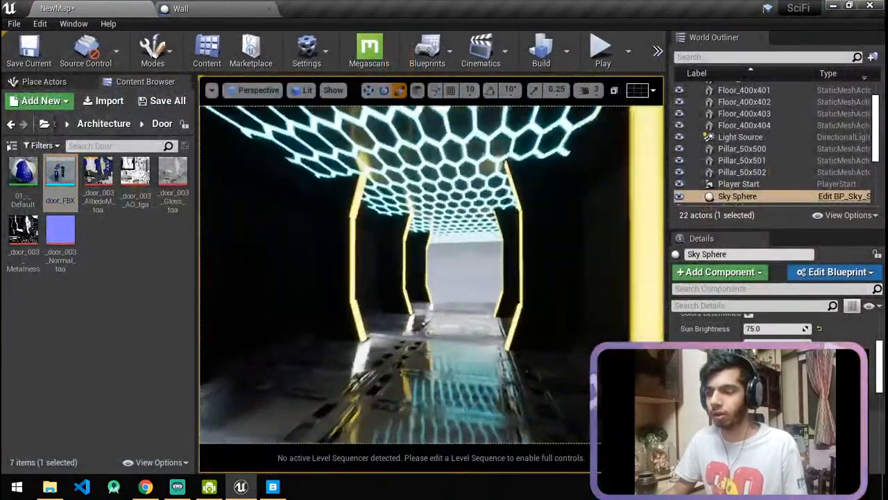
# Place door_FBX in the level near the corridor's open end and scale it up uniformly.
pyautogui.press('w')
pyautogui.moveTo(431, 274)
pyautogui.mouseDown(button='right')
pyautogui.moveTo(410, 295)
pyautogui.moveTo(430, 340)
pyautogui.moveTo(472, 319)
pyautogui.moveTo(458, 292)
pyautogui.moveTo(465, 326)
pyautogui.moveTo(486, 306)
pyautogui.moveTo(416, 277)
pyautogui.mouseUp(button='right')
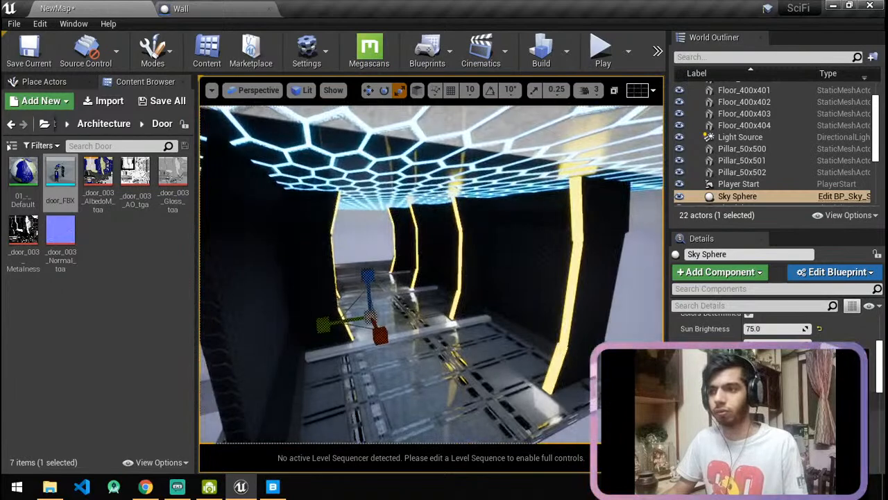
pyautogui.moveTo(54, 198); pyautogui.dragTo(417, 399)
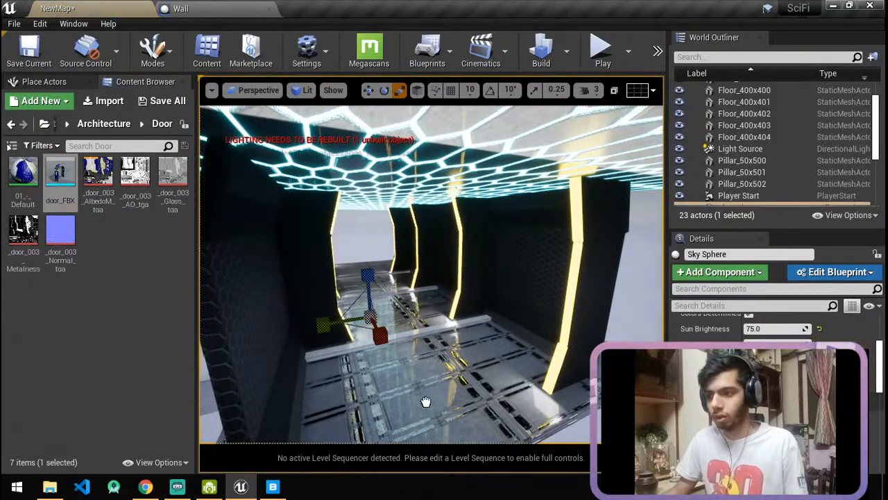
pyautogui.moveTo(458, 425); pyautogui.dragTo(416, 417, button='right')
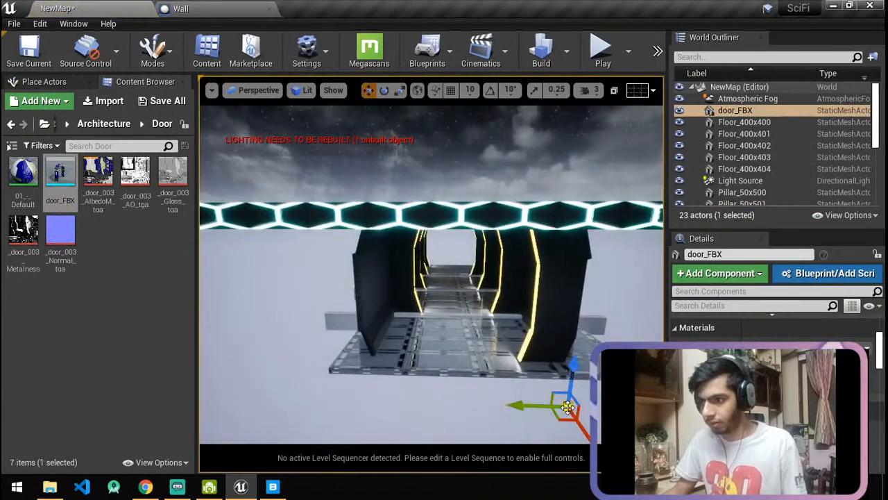
pyautogui.press('r')
pyautogui.moveTo(569, 406)
pyautogui.mouseDown()
pyautogui.moveTo(598, 382)
pyautogui.moveTo(561, 407)
pyautogui.mouseUp()
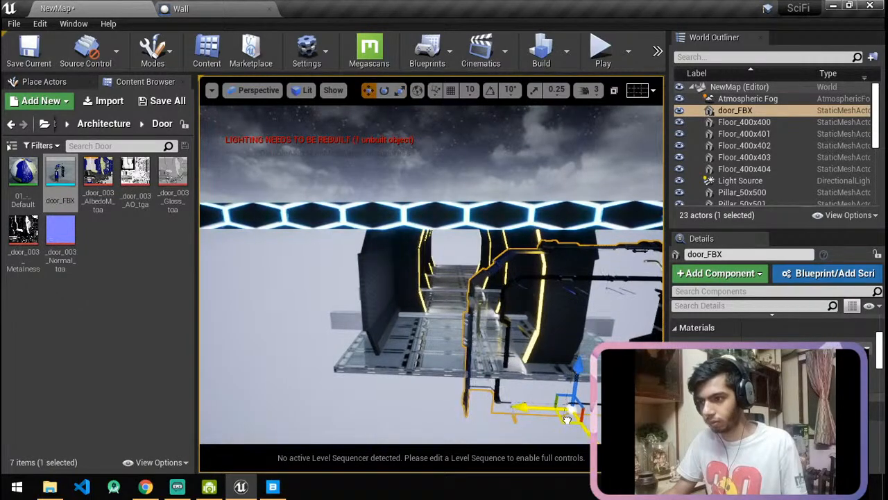
# Fit the door across the corridor between walls, floor and ceiling and move it to the end of the last floor tile.
pyautogui.moveTo(464, 375); pyautogui.dragTo(463, 376, button='right')
pyautogui.moveTo(422, 327); pyautogui.dragTo(450, 292, button='right')
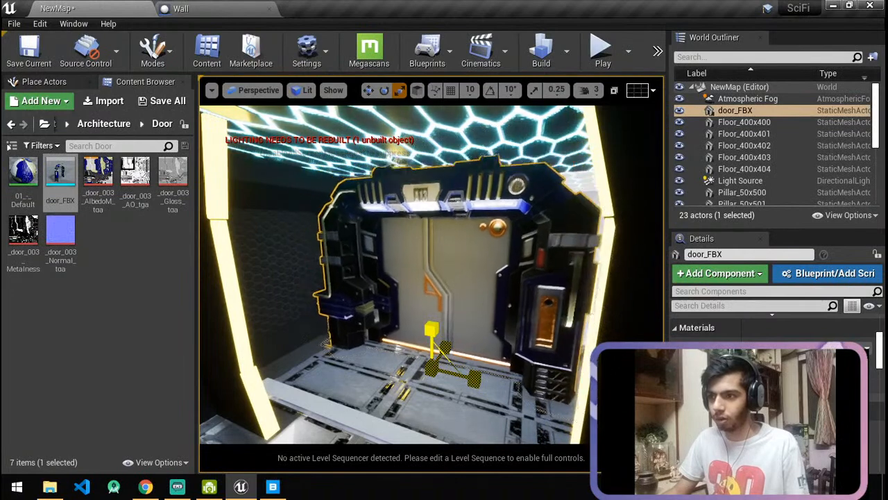
pyautogui.moveTo(450, 291); pyautogui.dragTo(439, 290, button='right')
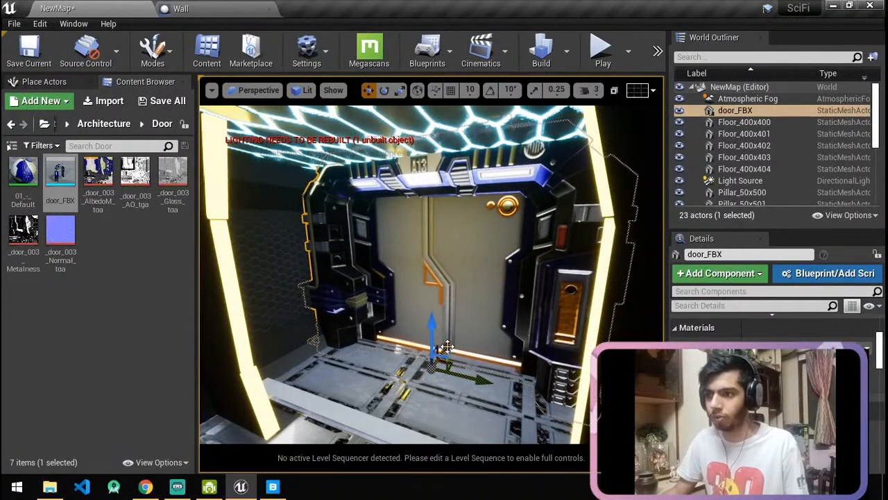
pyautogui.scroll(-5, 479, 318)
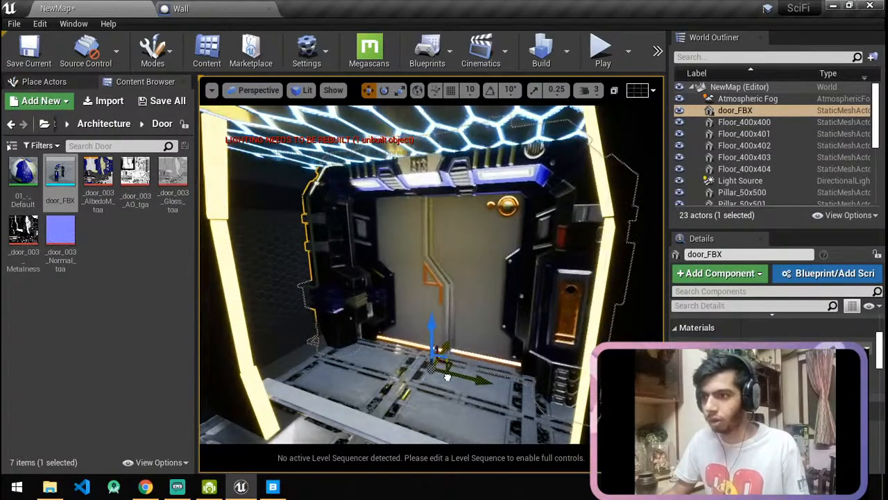
pyautogui.moveTo(490, 341); pyautogui.dragTo(458, 361, button='right')
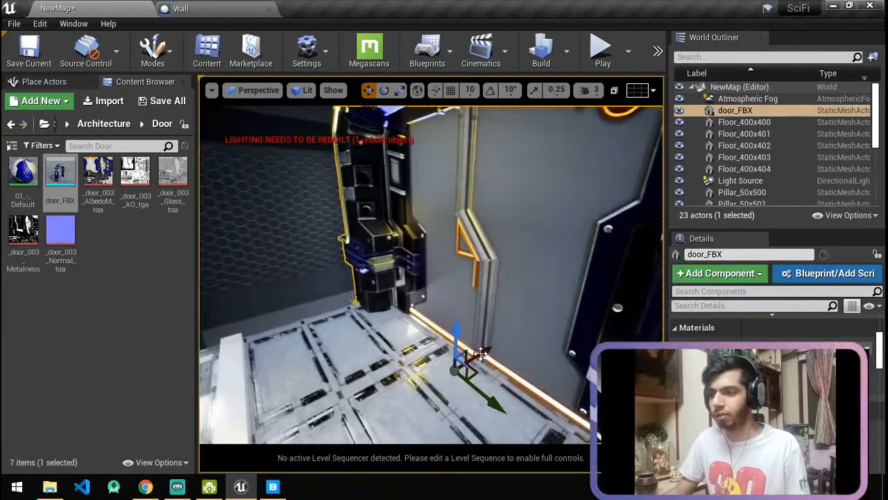
pyautogui.moveTo(488, 354); pyautogui.dragTo(520, 352)
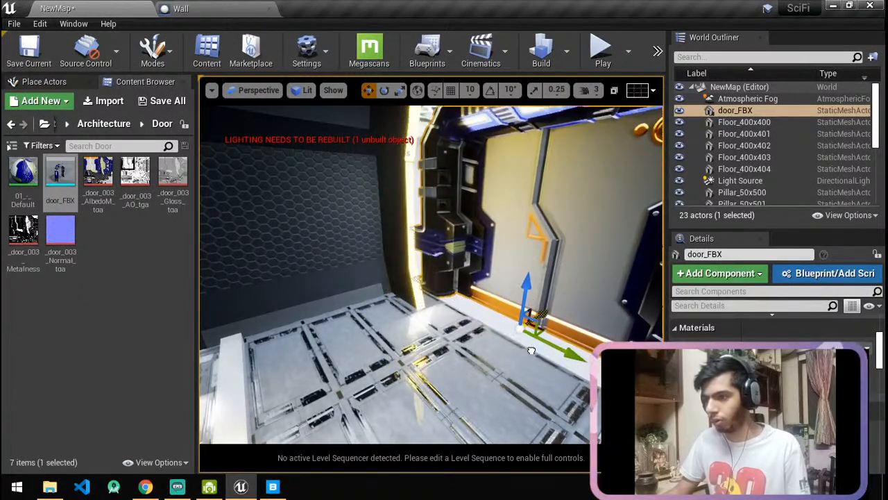
# Duplicate the last floor tile and shift the copy outward along the corridor to fill the gap under the door.
pyautogui.moveTo(527, 353)
pyautogui.mouseDown(button='right')
pyautogui.moveTo(510, 352)
pyautogui.moveTo(529, 356)
pyautogui.mouseUp(button='right')
pyautogui.click(527, 353)
pyautogui.click(391, 326)
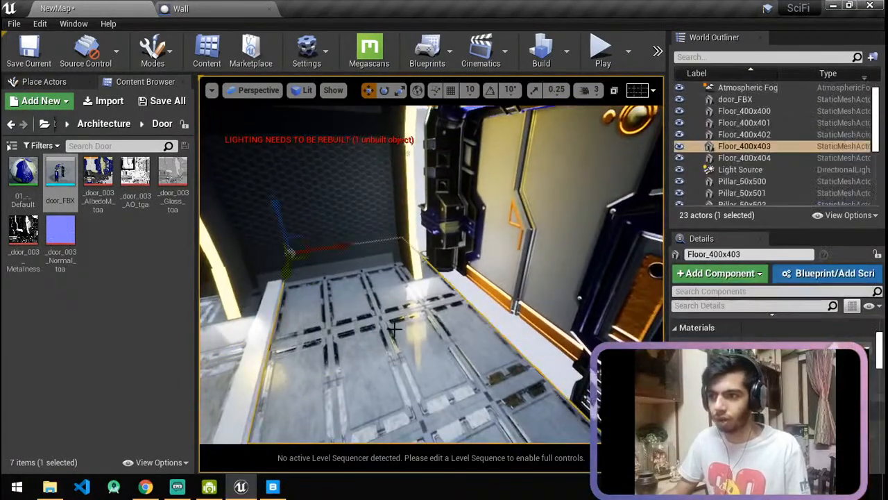
pyautogui.keyDown('alt'); pyautogui.moveTo(340, 249); pyautogui.dragTo(447, 271); pyautogui.keyUp('alt')
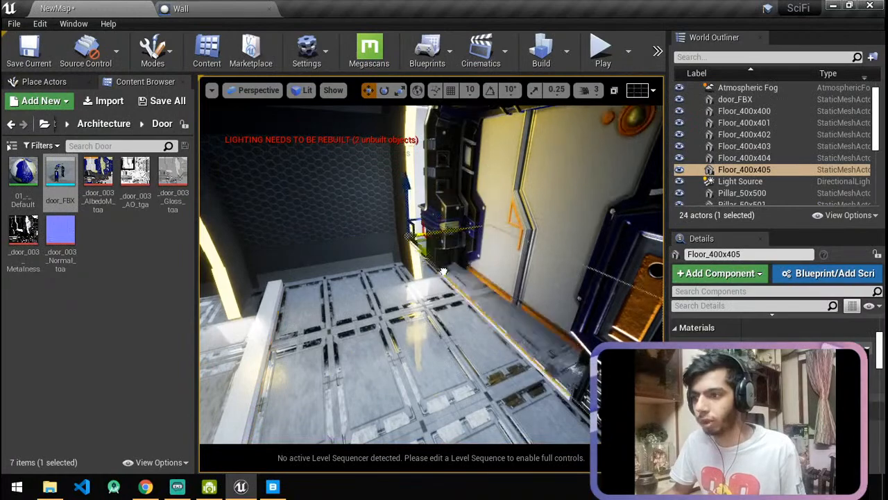
pyautogui.moveTo(402, 235)
pyautogui.mouseDown(button='right')
pyautogui.moveTo(396, 226)
pyautogui.moveTo(402, 233)
pyautogui.mouseUp(button='right')
# Move the door back inward against the corridor's last glowing pillars.
pyautogui.click(490, 271)
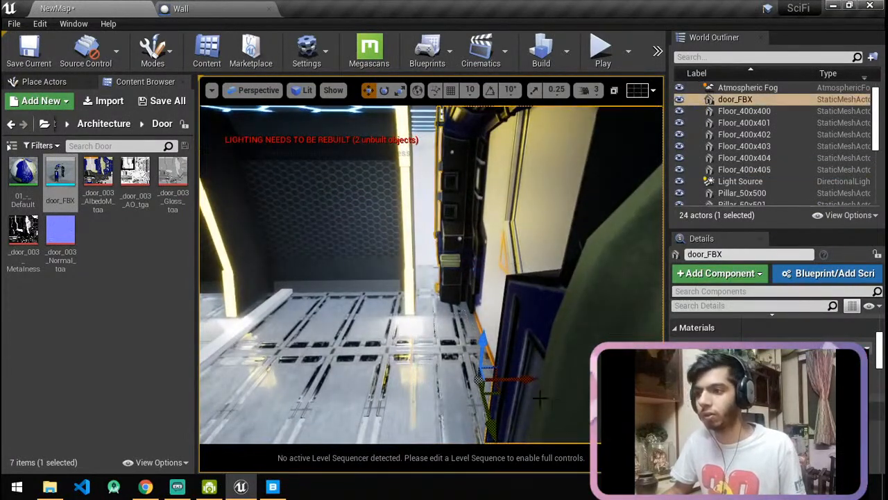
pyautogui.moveTo(529, 382); pyautogui.dragTo(488, 380)
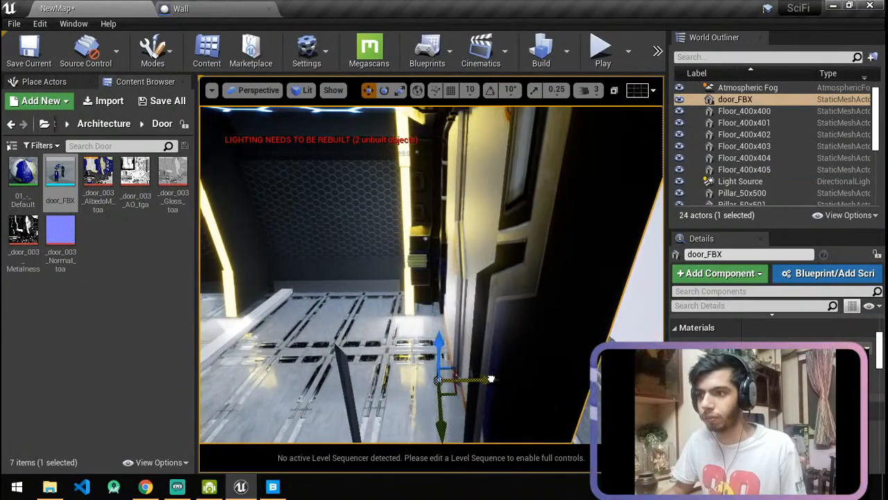
pyautogui.moveTo(432, 274); pyautogui.dragTo(505, 256, button='right')
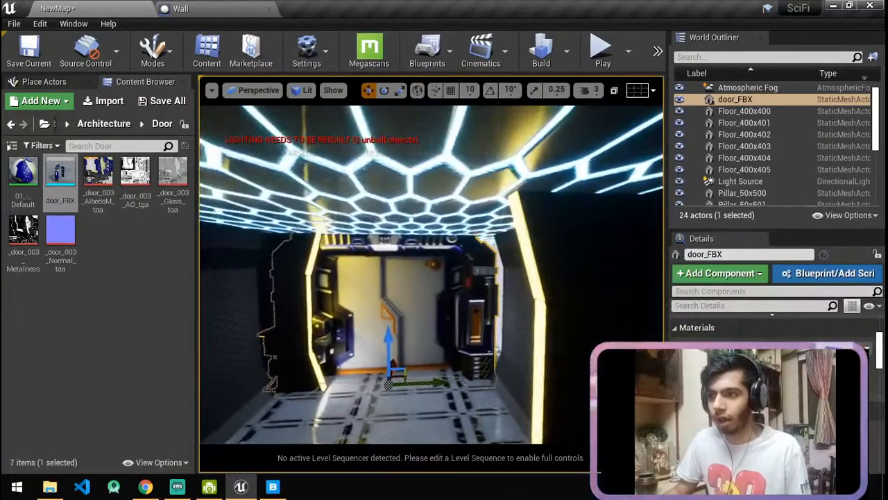
# Shift the door sideways to centre it across the corridor behind the last glowing pillars.
pyautogui.press('r')
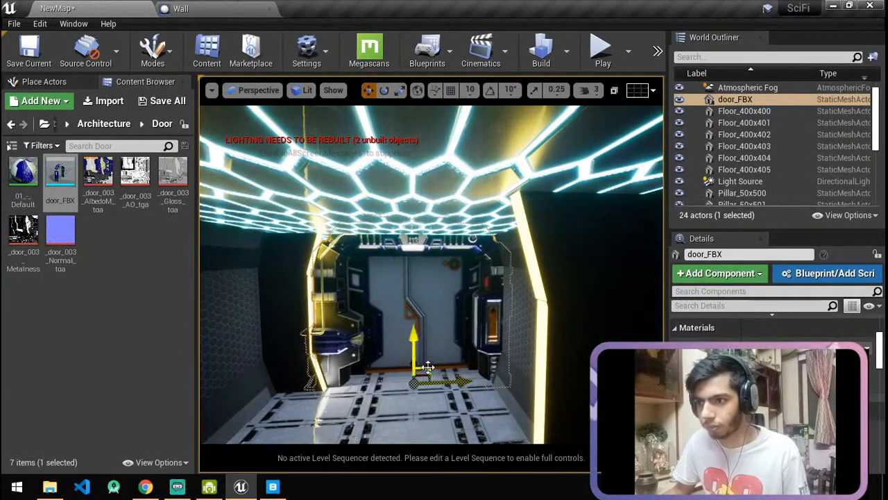
pyautogui.moveTo(432, 275); pyautogui.dragTo(382, 275, button='right')
pyautogui.moveTo(432, 410); pyautogui.dragTo(468, 419, button='right')
pyautogui.moveTo(432, 274); pyautogui.dragTo(479, 362, button='right')
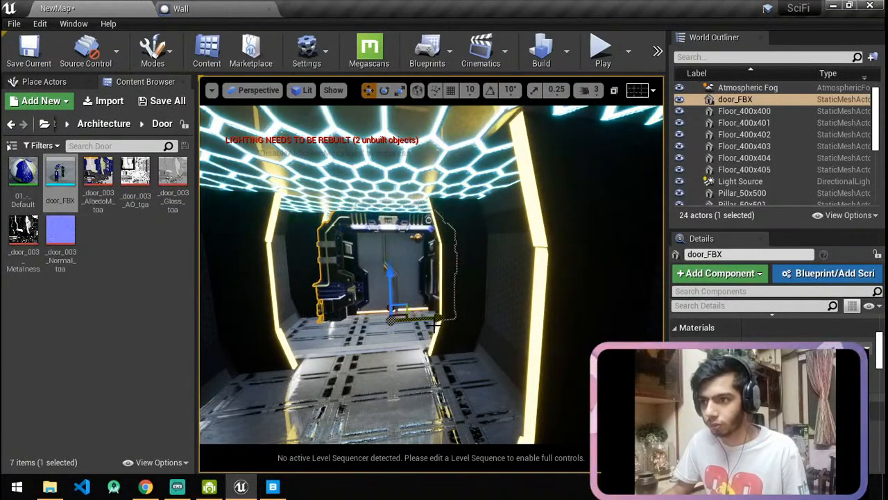
pyautogui.moveTo(434, 321); pyautogui.dragTo(428, 320)
pyautogui.moveTo(437, 320); pyautogui.dragTo(499, 308, button='right')
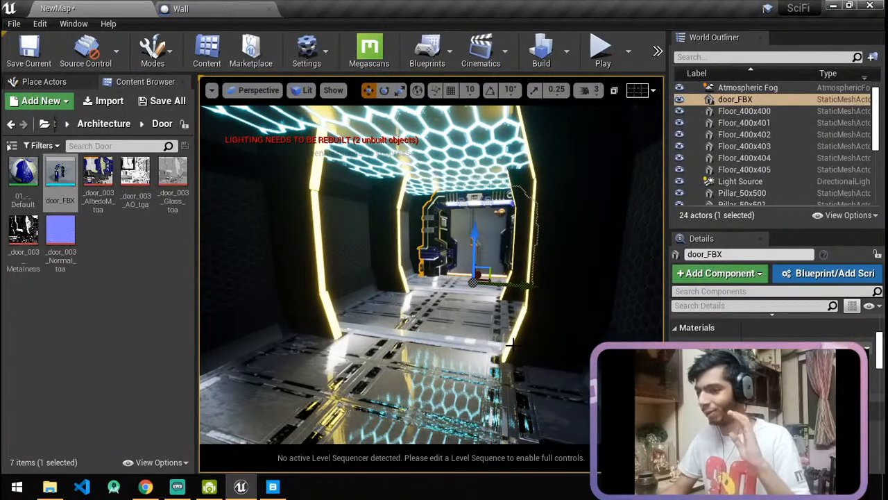
# Save the current level and build its lighting only.
pyautogui.click(145, 486)
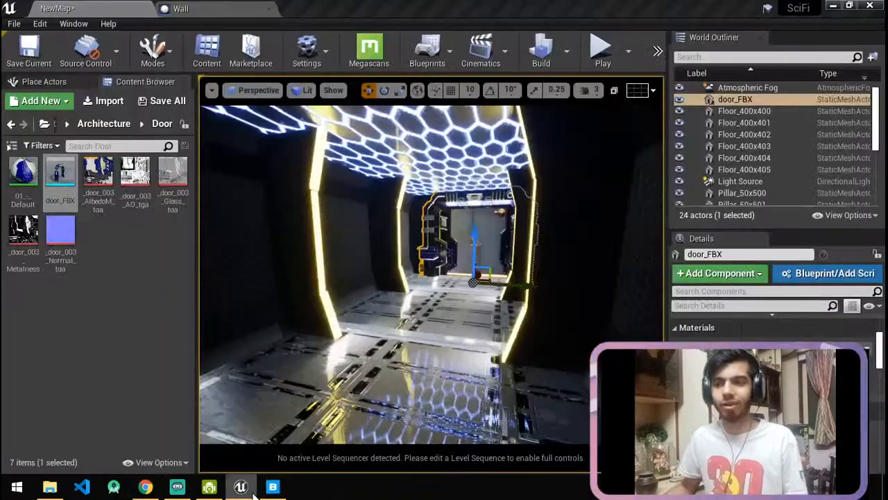
pyautogui.click(241, 486)
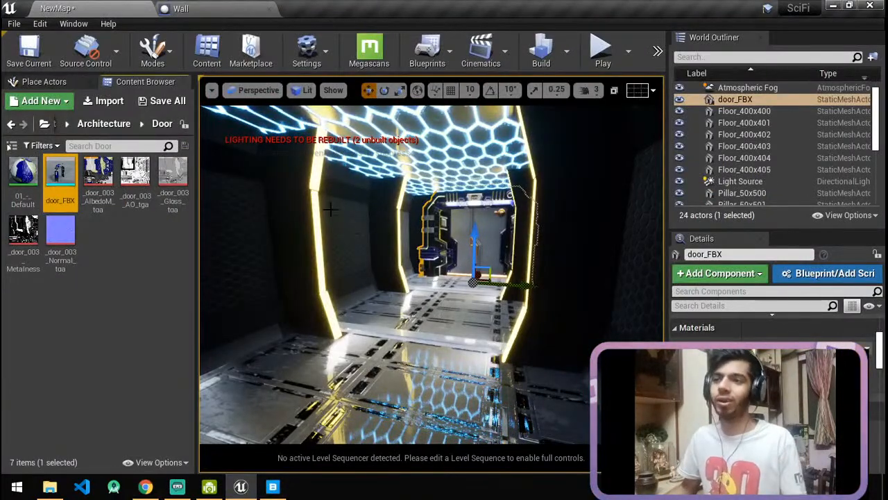
pyautogui.click(29, 52)
pyautogui.click(566, 50)
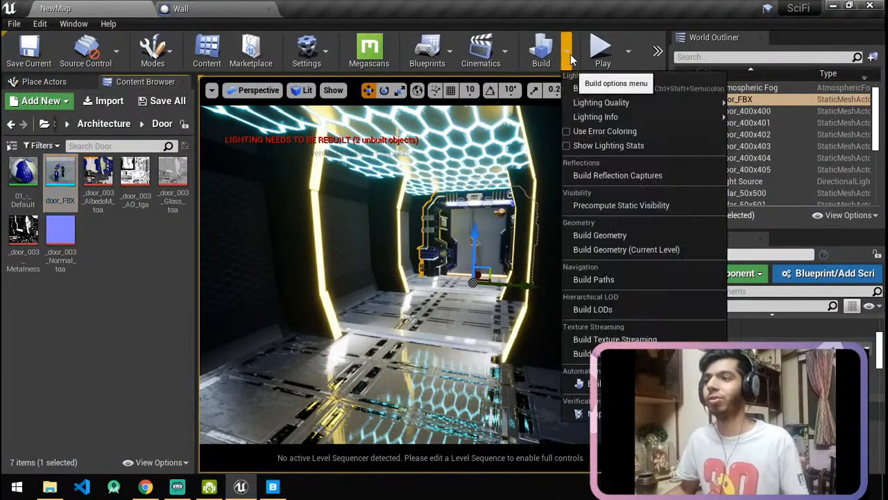
pyautogui.click(594, 91)
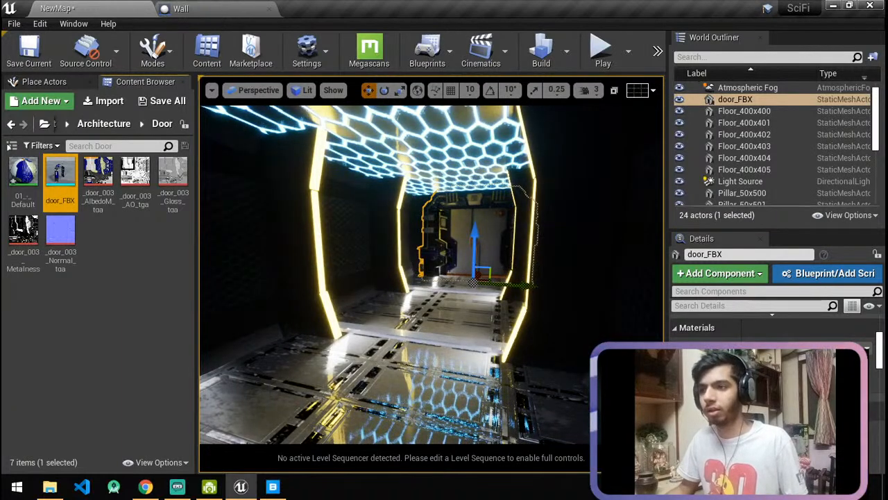
# Find the Cine Camera Actor among the placeable actors and place one on the corridor floor.
pyautogui.click(65, 125)
pyautogui.click(70, 159)
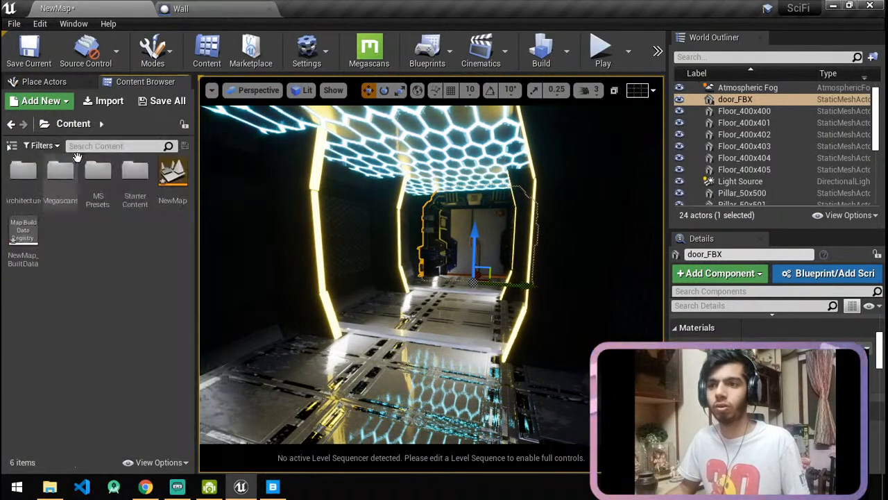
pyautogui.click(40, 82)
pyautogui.click(66, 98)
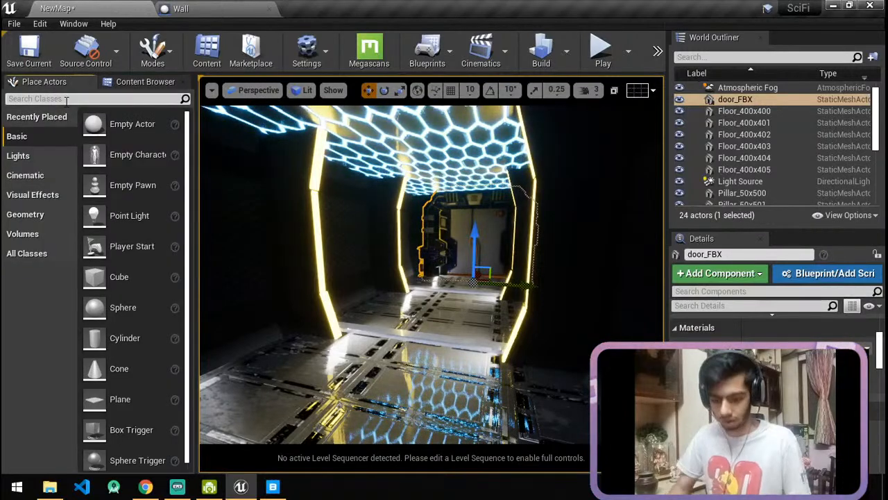
pyautogui.write('cine')
pyautogui.moveTo(69, 123); pyautogui.dragTo(394, 304)
pyautogui.rightClick(394, 305)
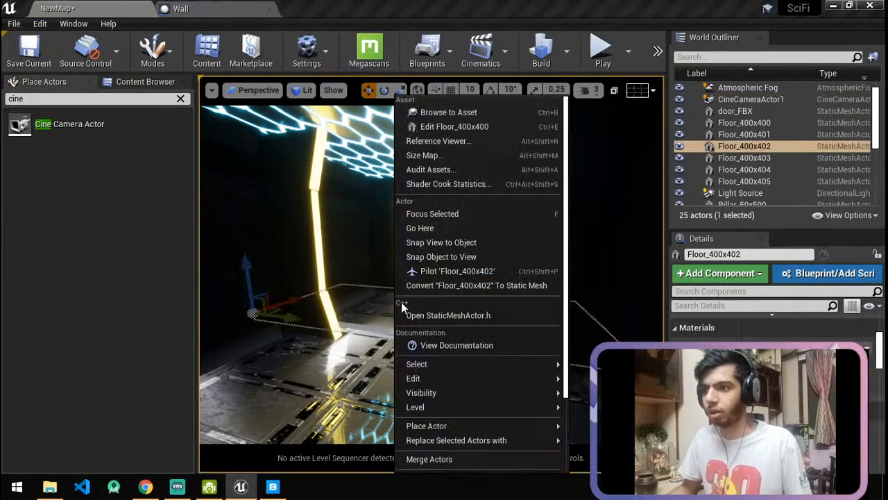
pyautogui.click(751, 62)
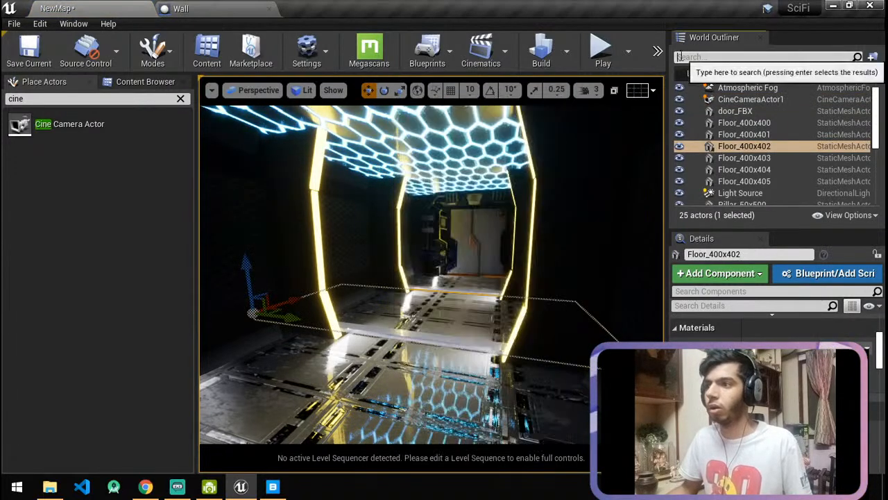
# Add a level sequence named LevelSeq in the Content folder and save everything.
pyautogui.click(504, 61)
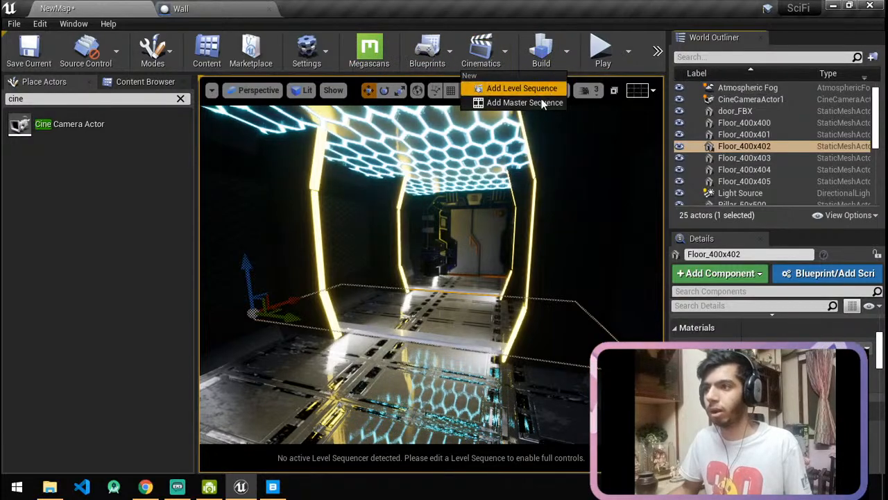
pyautogui.click(524, 89)
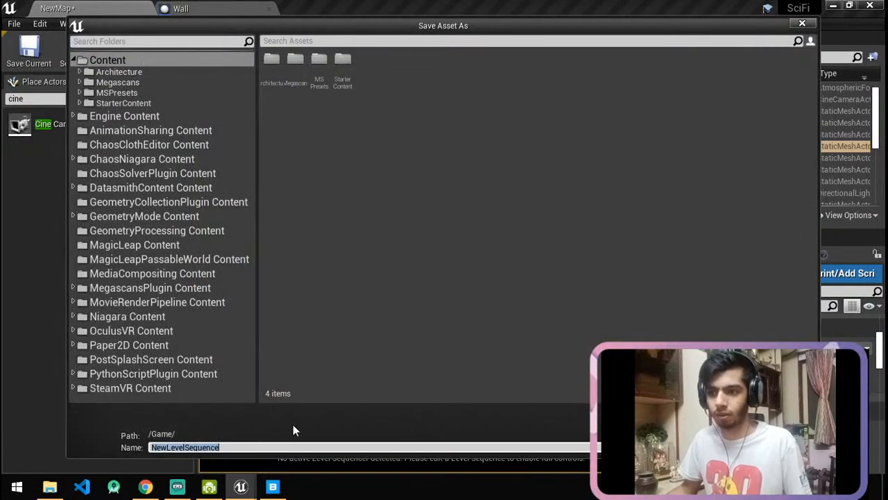
pyautogui.write('Lev')
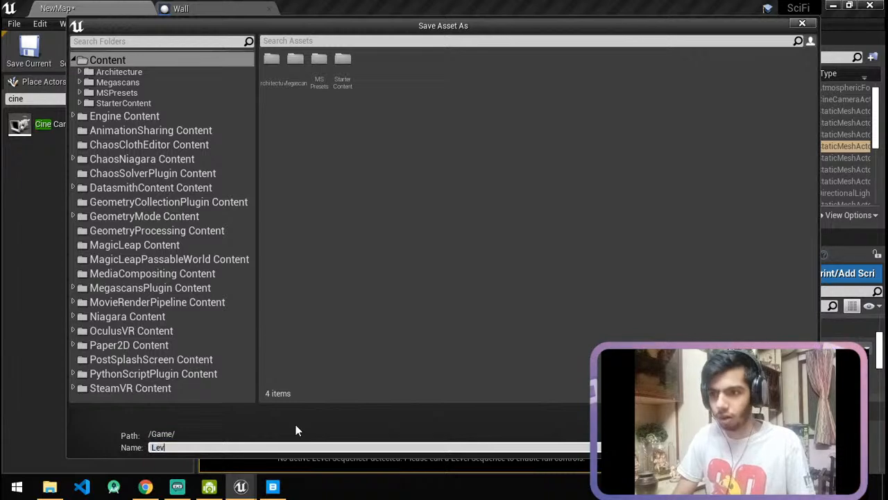
pyautogui.write('elSeq')
pyautogui.press('Return')
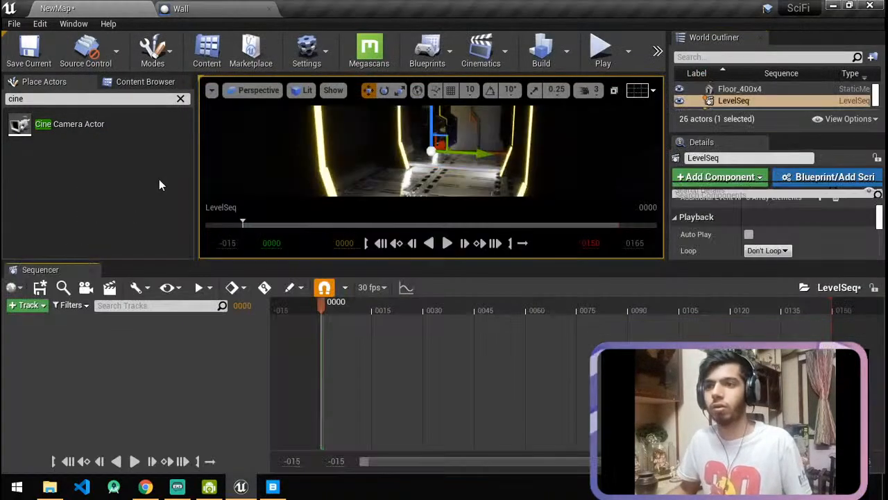
pyautogui.hotkey('ctrl', 'shift', 's')
pyautogui.click(146, 82)
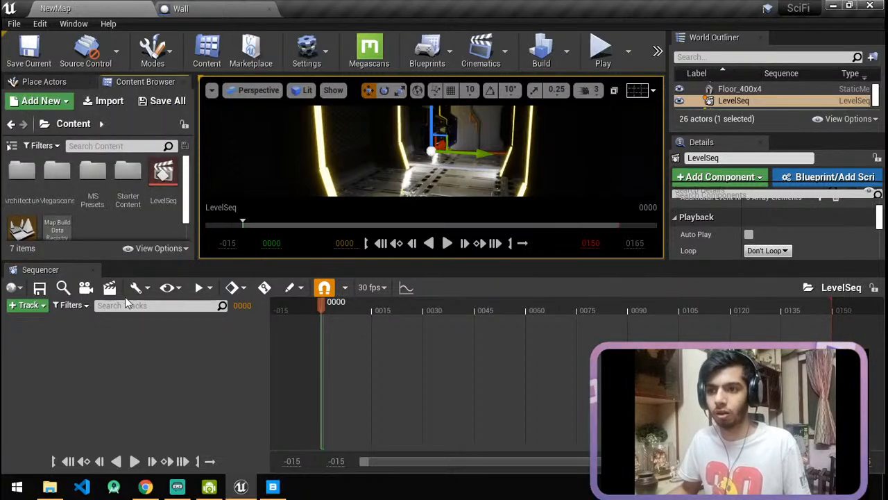
# Add CineCameraActor1 to the LevelSeq sequence and look through it in an enlarged viewport.
pyautogui.click(28, 306)
pyautogui.moveTo(102, 114)
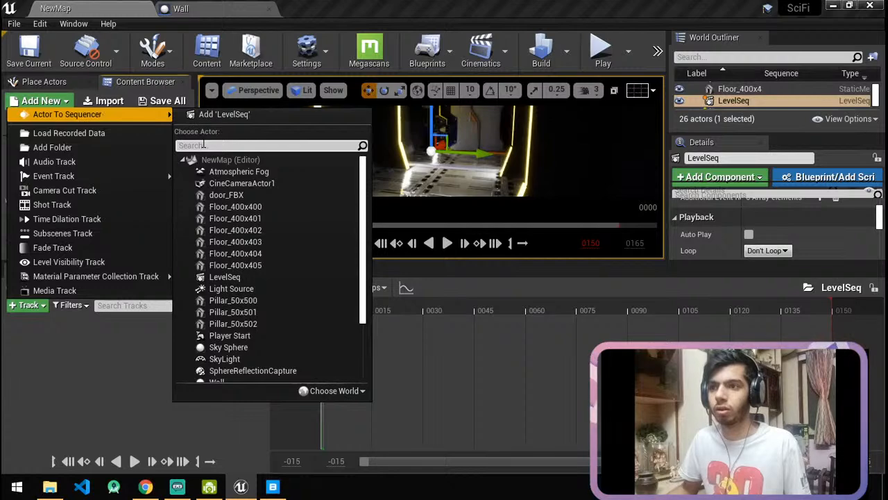
pyautogui.write('cine')
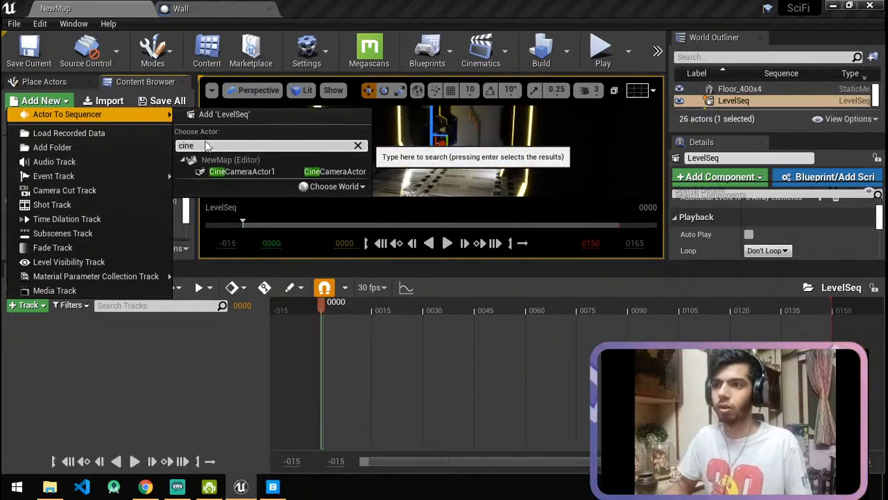
pyautogui.click(263, 171)
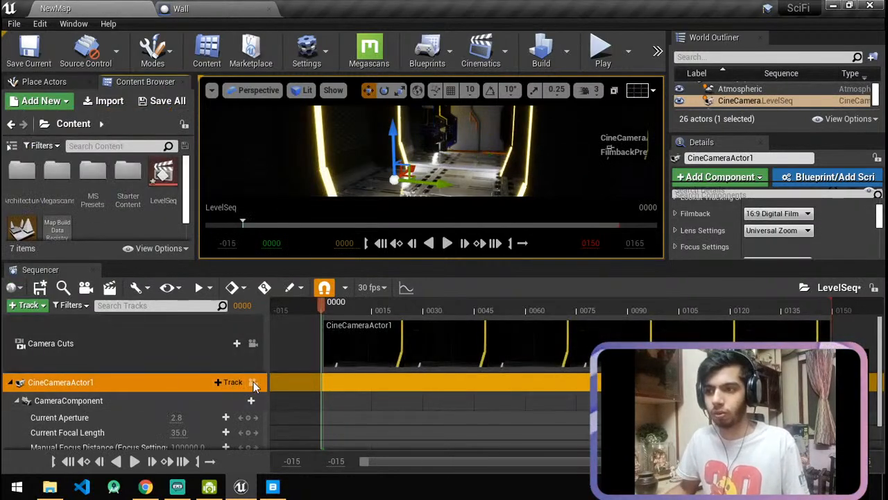
pyautogui.click(254, 382)
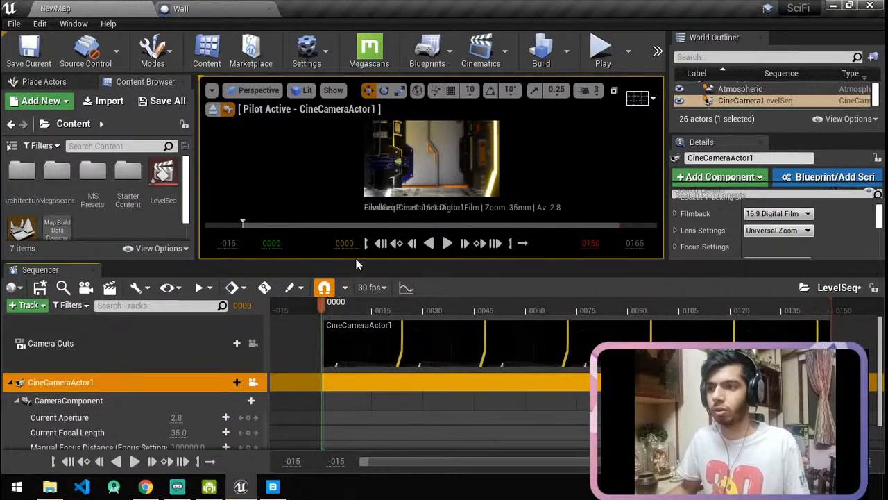
pyautogui.moveTo(356, 265); pyautogui.dragTo(356, 408)
# Aim the cine camera down the corridor, with filmback 16:9 DSLR and focal length about 23.97 mm.
pyautogui.moveTo(432, 230)
pyautogui.mouseDown(button='right')
pyautogui.moveTo(549, 233)
pyautogui.moveTo(485, 243)
pyautogui.moveTo(437, 271)
pyautogui.moveTo(417, 264)
pyautogui.moveTo(430, 236)
pyautogui.moveTo(424, 257)
pyautogui.moveTo(388, 250)
pyautogui.moveTo(409, 264)
pyautogui.moveTo(424, 257)
pyautogui.moveTo(416, 243)
pyautogui.moveTo(430, 229)
pyautogui.moveTo(427, 257)
pyautogui.moveTo(437, 257)
pyautogui.moveTo(416, 243)
pyautogui.moveTo(423, 236)
pyautogui.mouseUp(button='right')
pyautogui.click(780, 292)
pyautogui.click(791, 329)
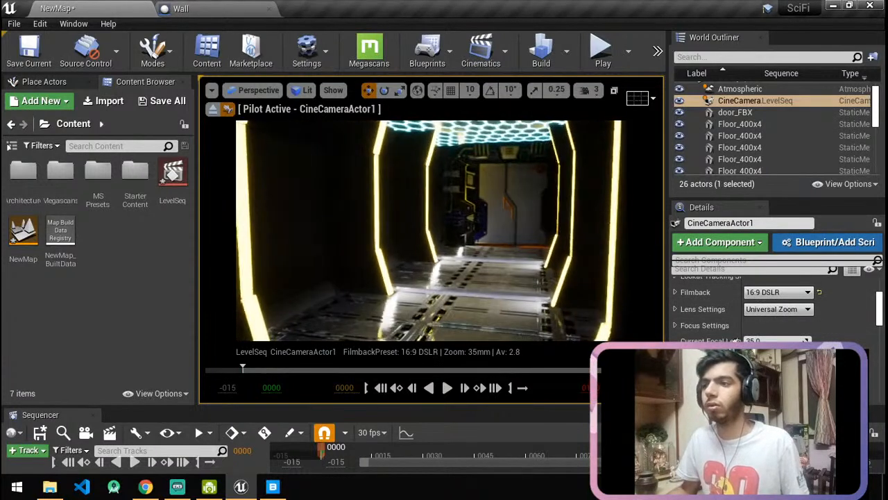
pyautogui.moveTo(807, 340); pyautogui.dragTo(753, 357)
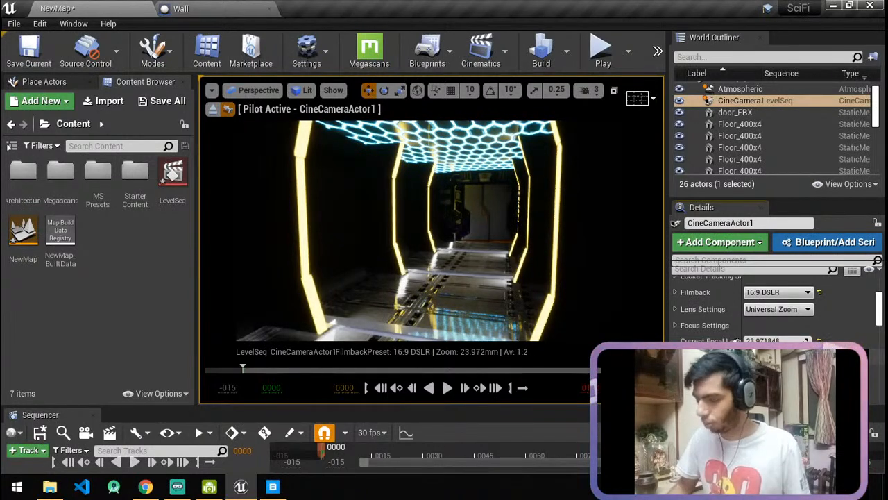
# Set the cine camera's current aperture to 2.8.
pyautogui.scroll(-2, 777, 312)
pyautogui.click(773, 316)
pyautogui.write('2.8')
pyautogui.press('Return')
# Try the 35mm Full Aperture, Full Frame DSLR and 16:9 Film filmback presets on the camera and return to 16:9 DSLR.
pyautogui.scroll(-5, 805, 333)
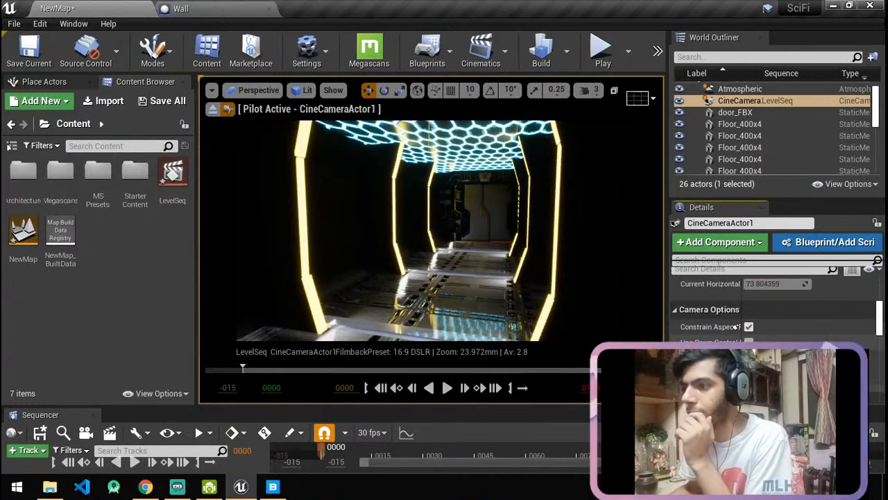
pyautogui.scroll(-5, 766, 337)
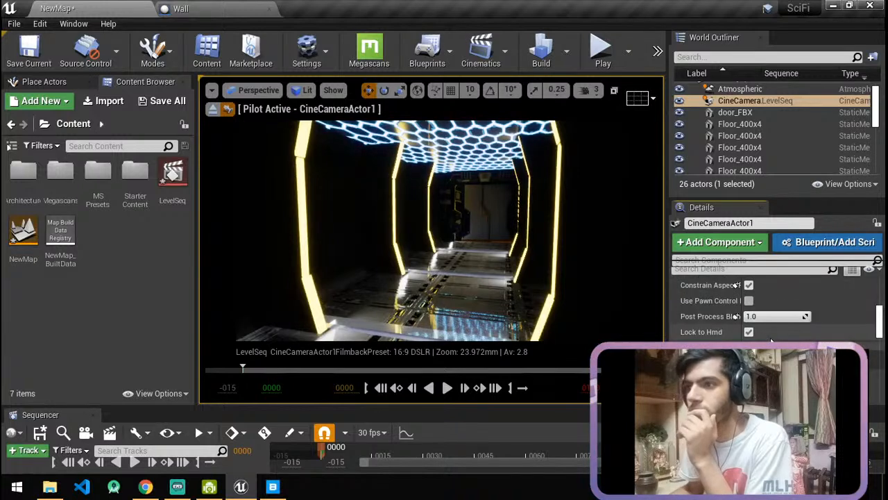
pyautogui.scroll(8, 760, 333)
pyautogui.scroll(5, 767, 305)
pyautogui.scroll(-1, 767, 306)
pyautogui.click(780, 328)
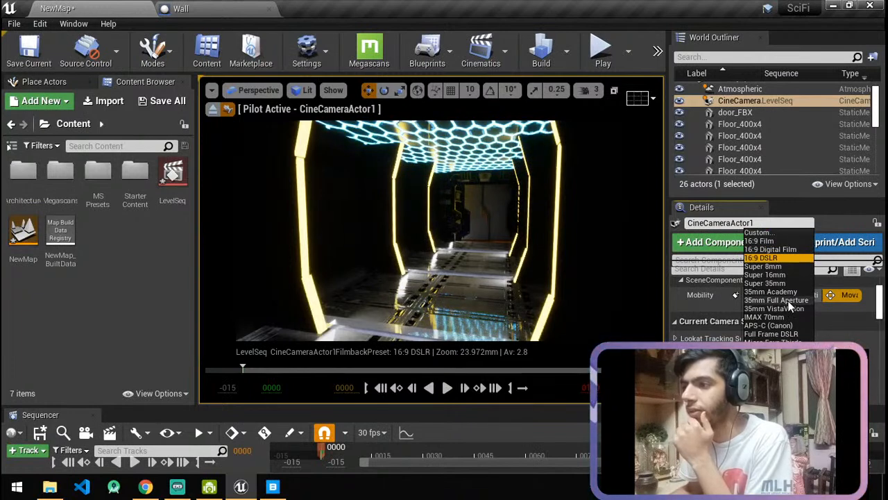
pyautogui.click(776, 300)
pyautogui.click(795, 335)
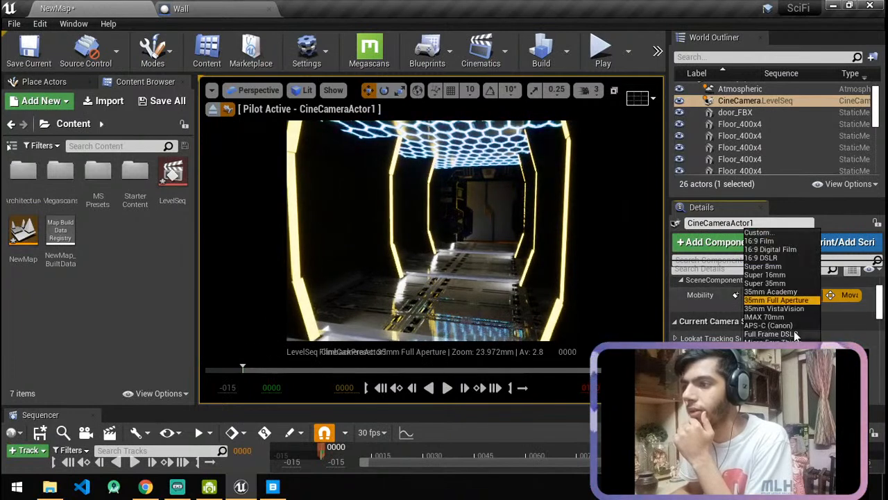
pyautogui.click(777, 334)
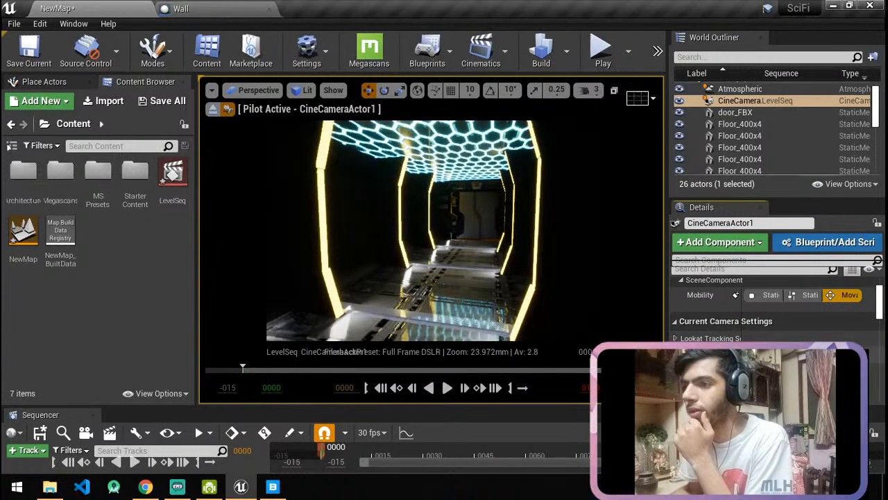
pyautogui.click(795, 336)
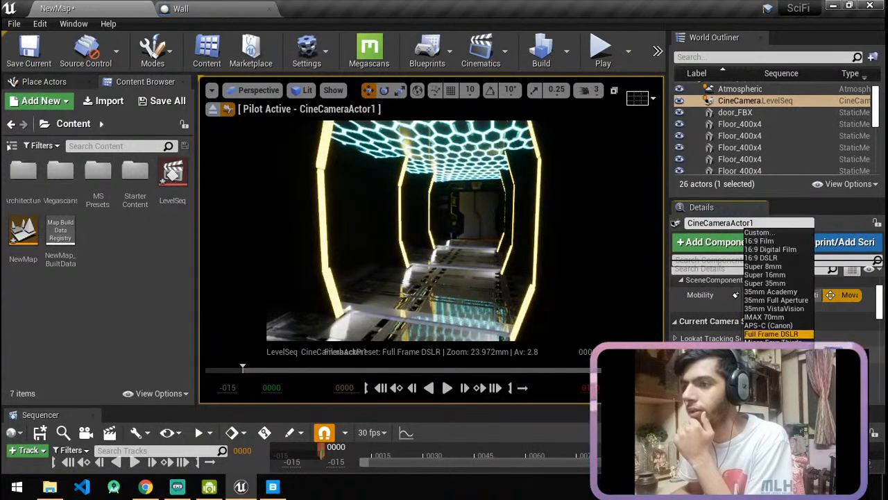
pyautogui.click(783, 258)
pyautogui.click(791, 336)
pyautogui.click(781, 241)
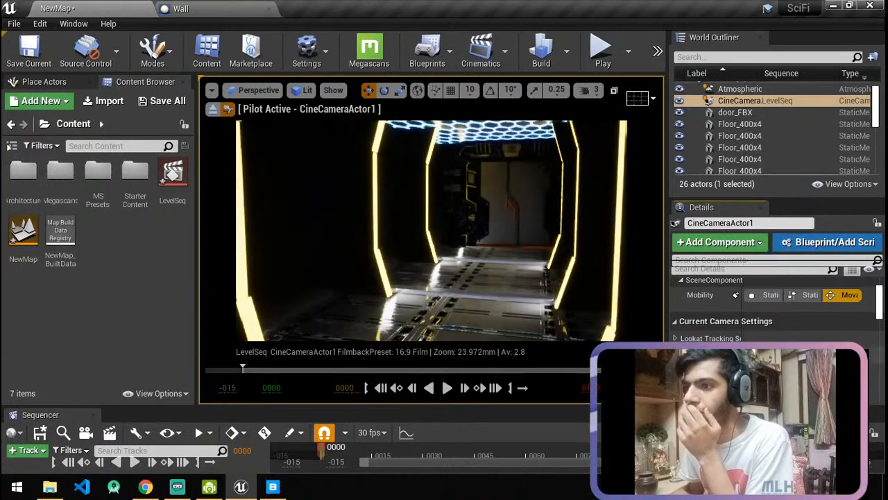
pyautogui.click(791, 336)
pyautogui.click(777, 258)
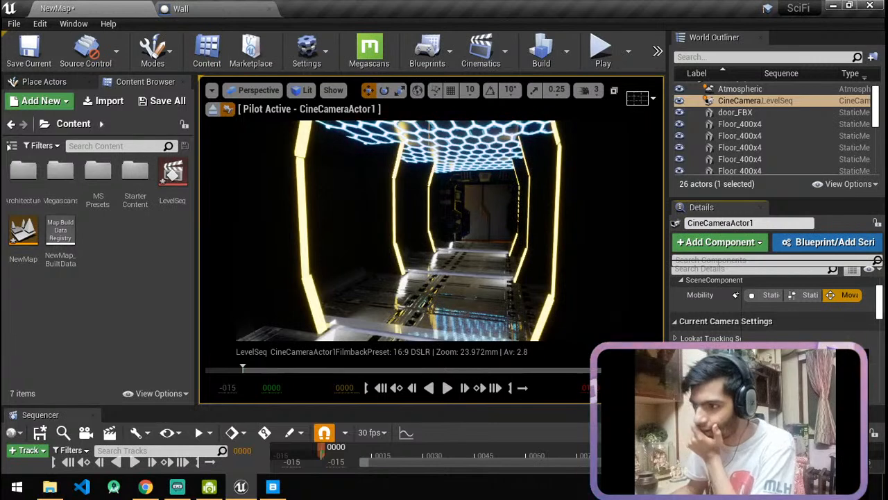
# Compare lens presets of 85, 70 and 12 mm and choose the 30 mm one with the 16:9 DSLR filmback.
pyautogui.click(784, 416)
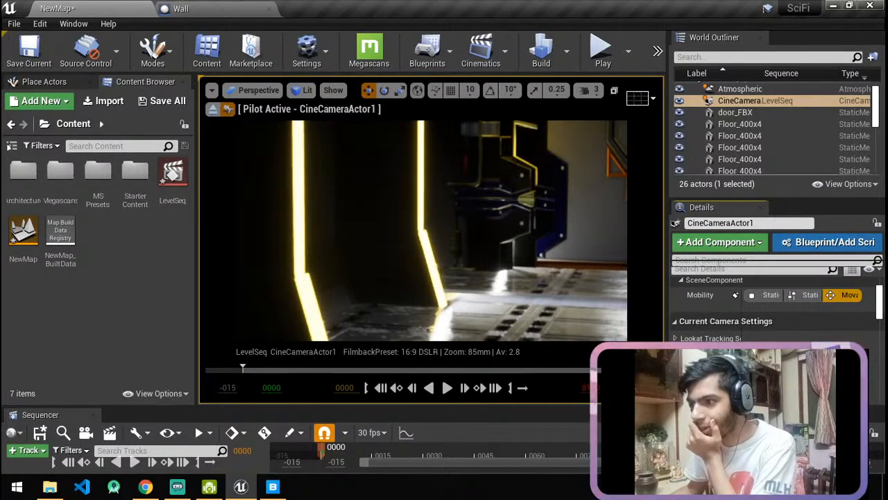
pyautogui.click(784, 437)
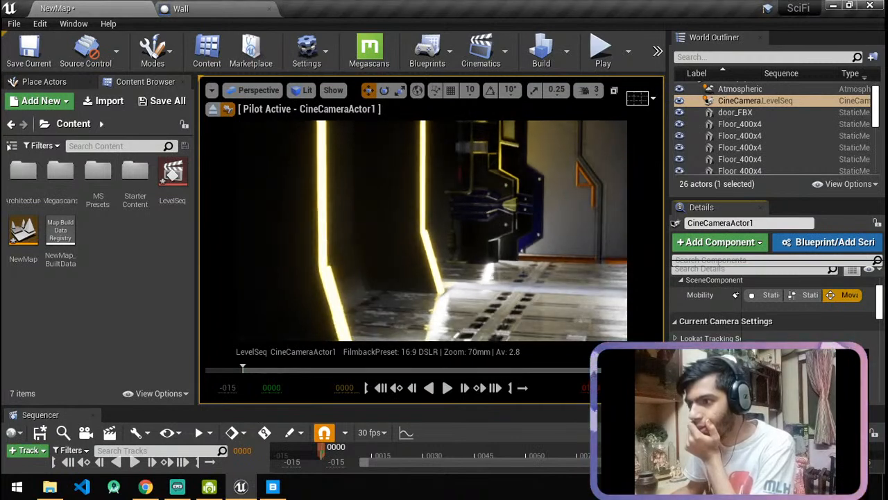
pyautogui.click(785, 437)
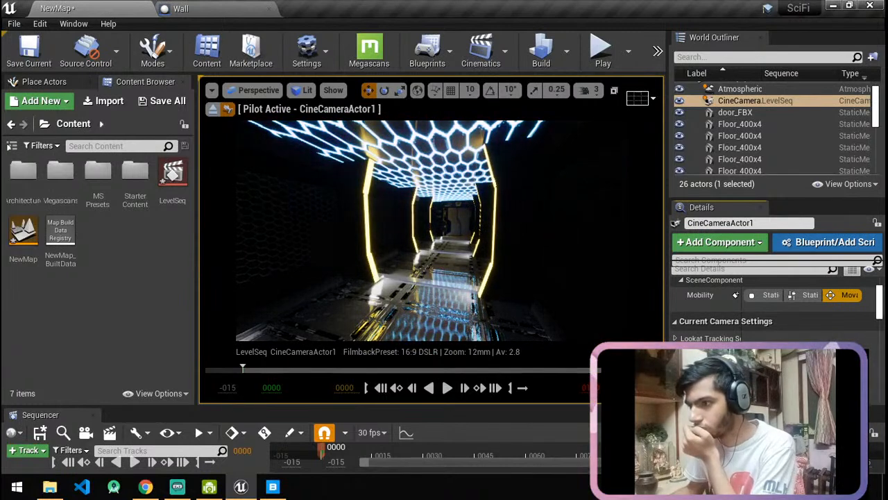
pyautogui.click(784, 437)
pyautogui.click(779, 353)
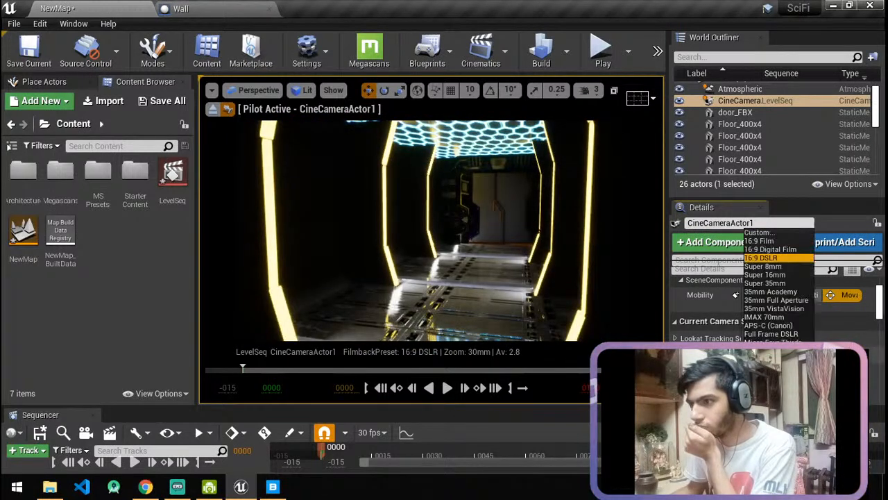
pyautogui.click(780, 260)
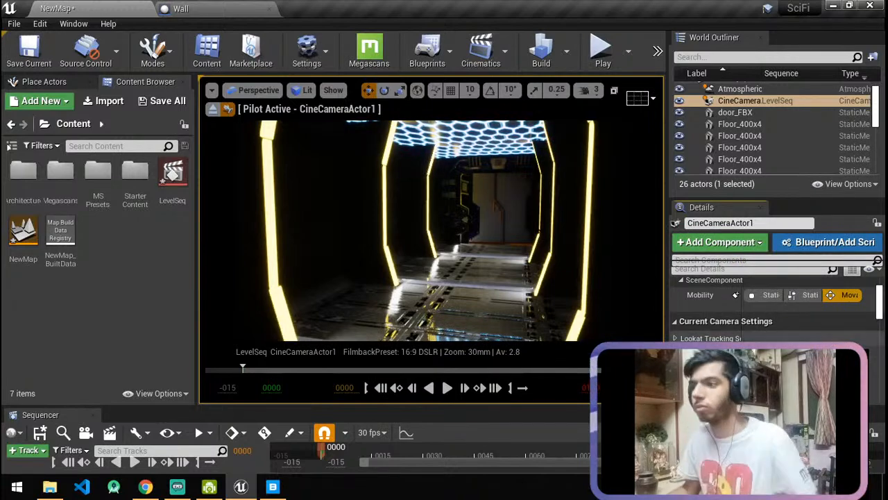
# Undo the recent lens and filmback changes on the cine camera, keeping the 16:9 DSLR filmback.
pyautogui.hotkey('ctrl', 'z')
pyautogui.hotkey('ctrl', 'z')
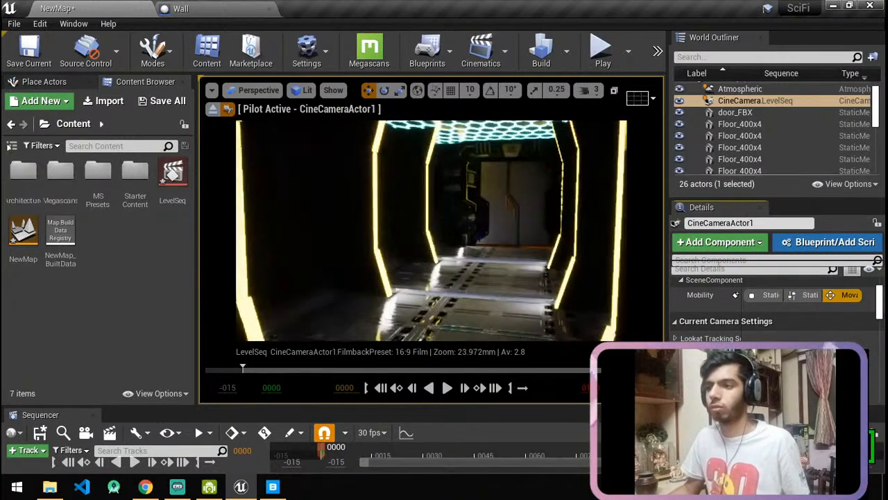
pyautogui.hotkey('ctrl', 'z')
pyautogui.hotkey('ctrl', 'y')
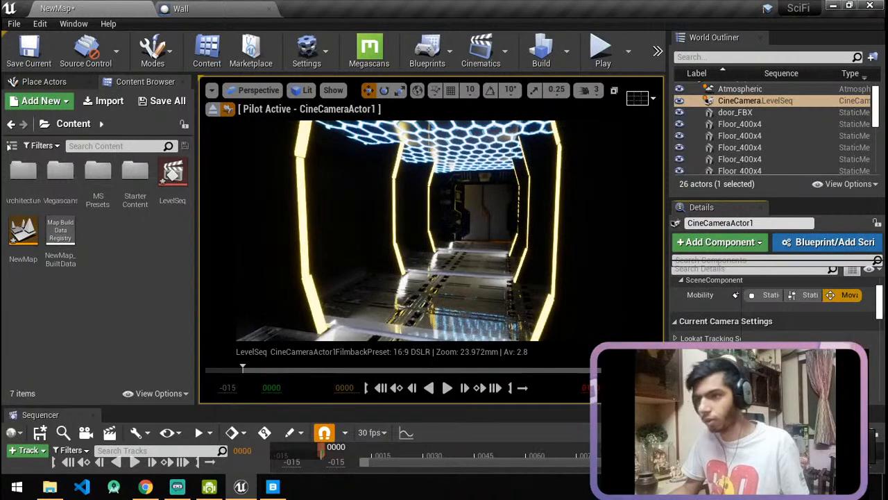
# Try the Manual focus method on the cine camera, undo the last camera change and collapse the focus settings.
pyautogui.scroll(-2, 735, 295)
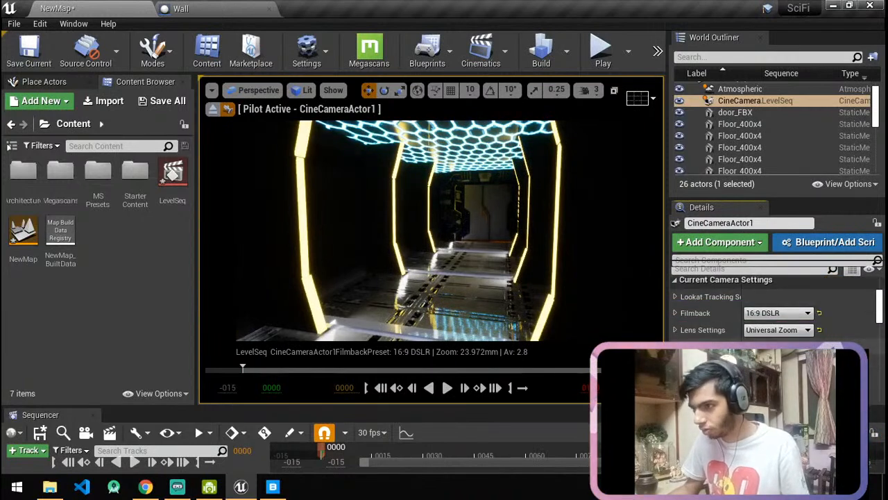
pyautogui.scroll(-2, 694, 338)
pyautogui.click(775, 321)
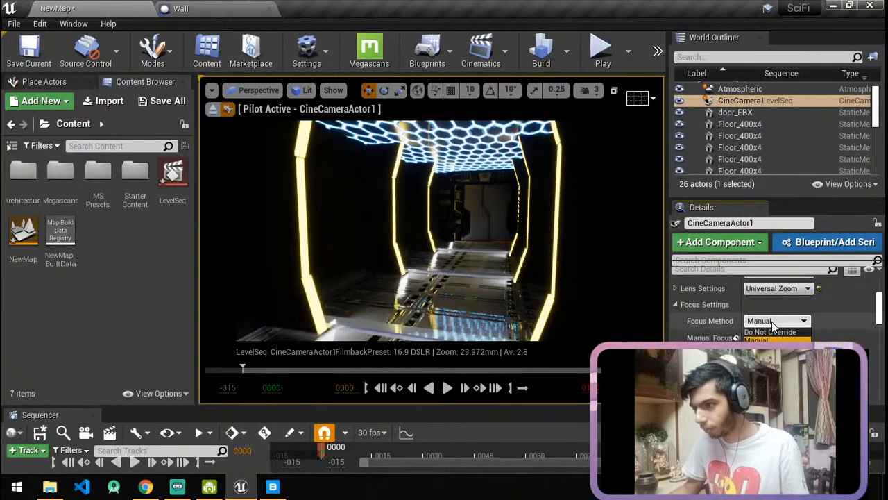
pyautogui.click(787, 340)
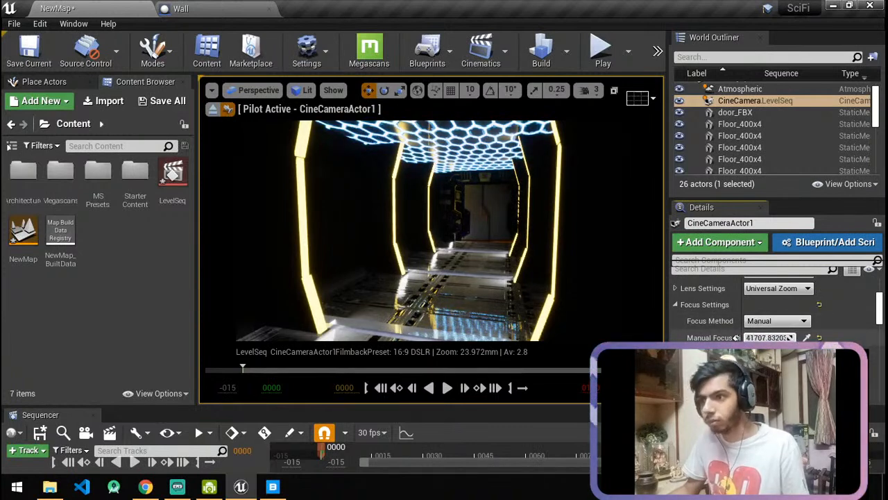
pyautogui.hotkey('ctrl', 'z')
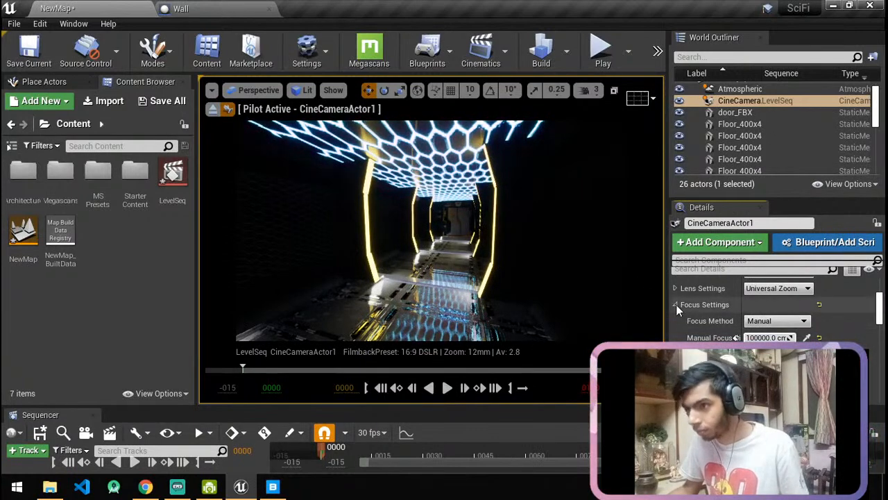
pyautogui.click(676, 304)
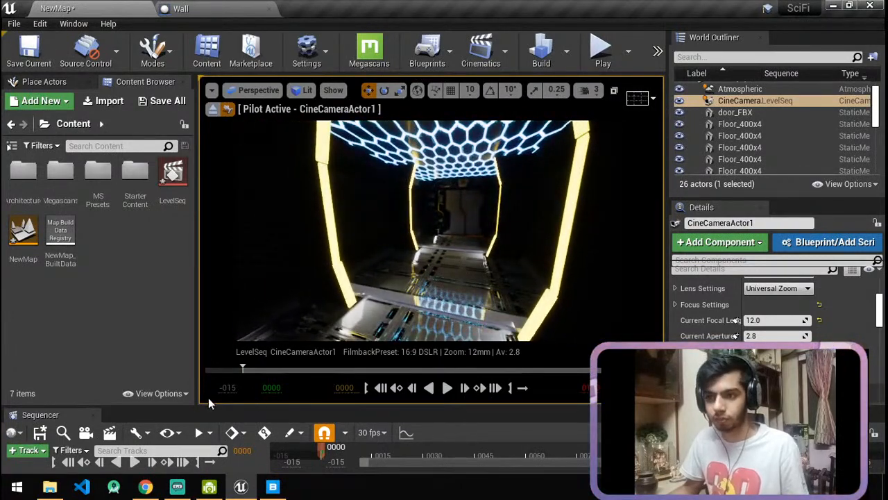
# Widen the viewport, enlarge the Sequencer's track area and choose the Cinematic Viewport type.
pyautogui.moveTo(198, 391); pyautogui.dragTo(137, 347)
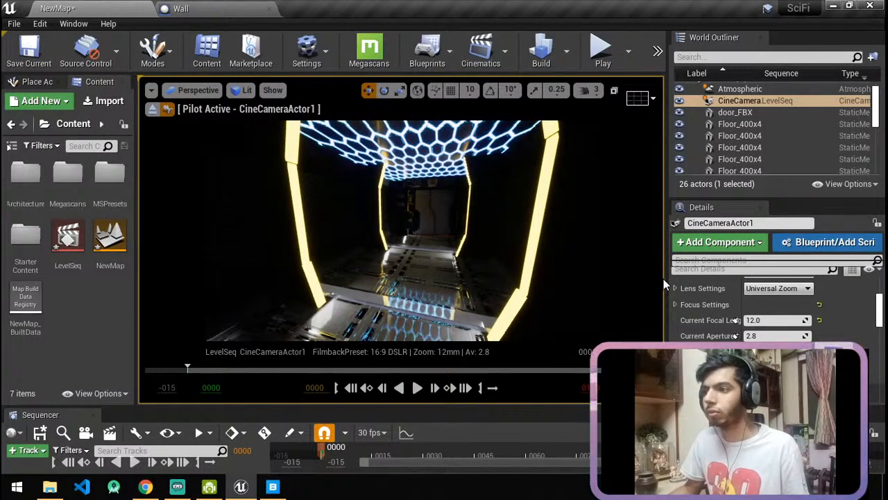
pyautogui.moveTo(666, 279); pyautogui.dragTo(692, 276)
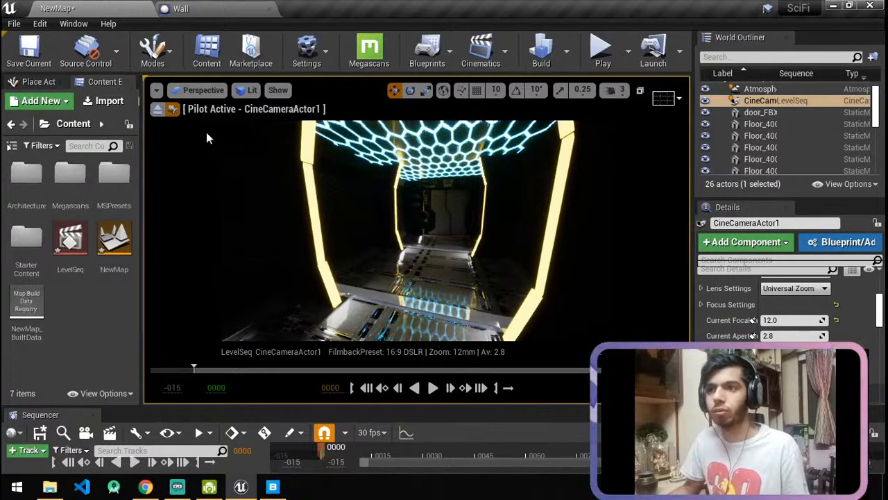
pyautogui.moveTo(220, 404); pyautogui.dragTo(220, 345)
pyautogui.click(201, 91)
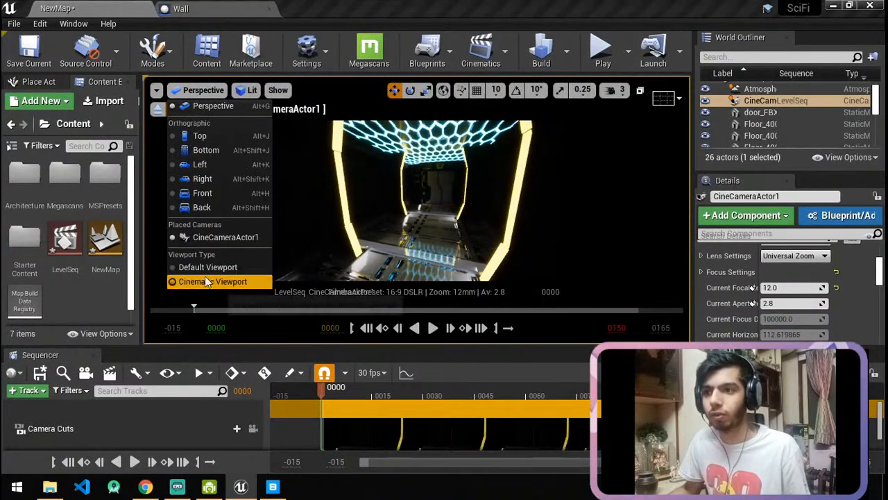
pyautogui.click(206, 282)
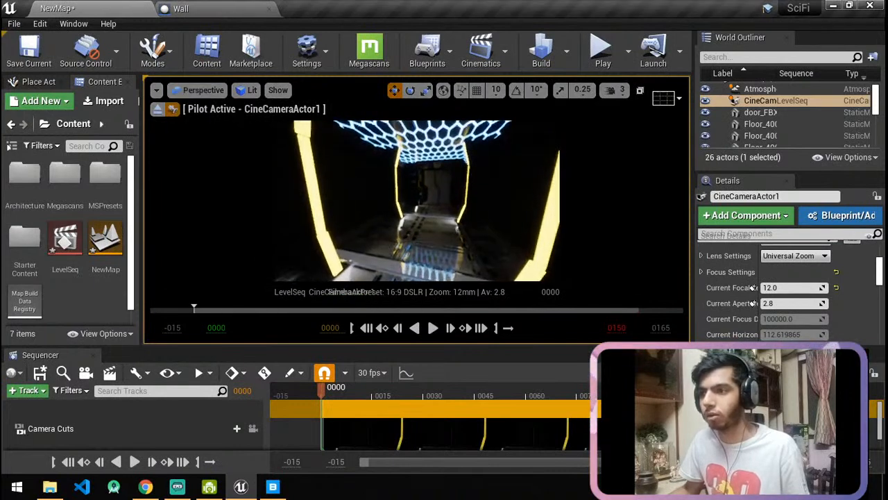
# Remove CineCameraActor1's track from the level sequence and place a new Cine Camera Actor in the corridor.
pyautogui.scroll(1, 791, 281)
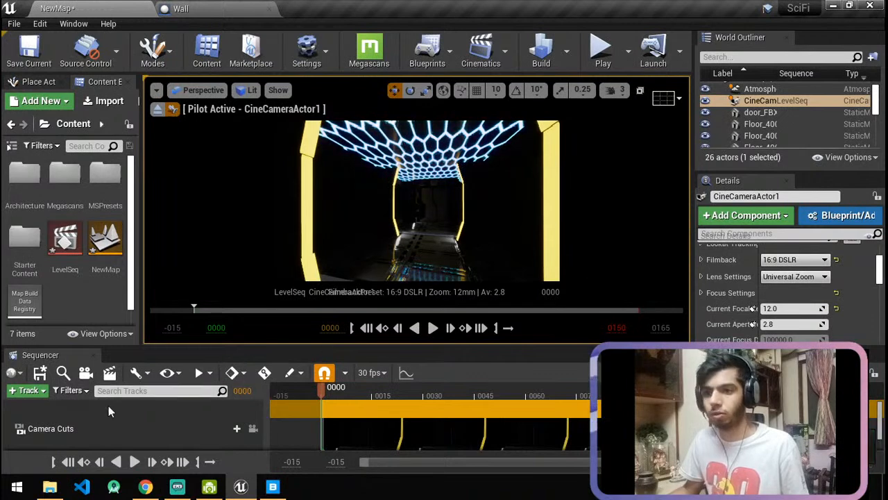
pyautogui.scroll(-3, 87, 418)
pyautogui.scroll(1, 88, 408)
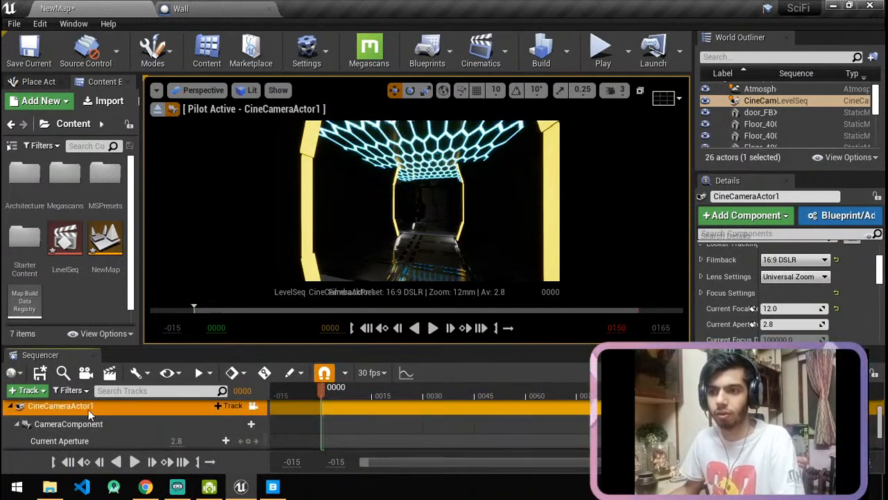
pyautogui.press('Delete')
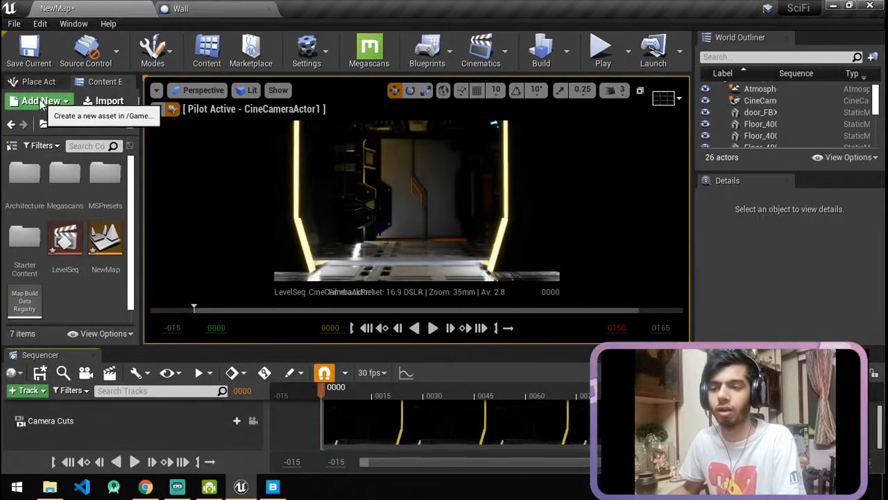
pyautogui.click(43, 84)
pyautogui.moveTo(49, 123); pyautogui.dragTo(423, 262)
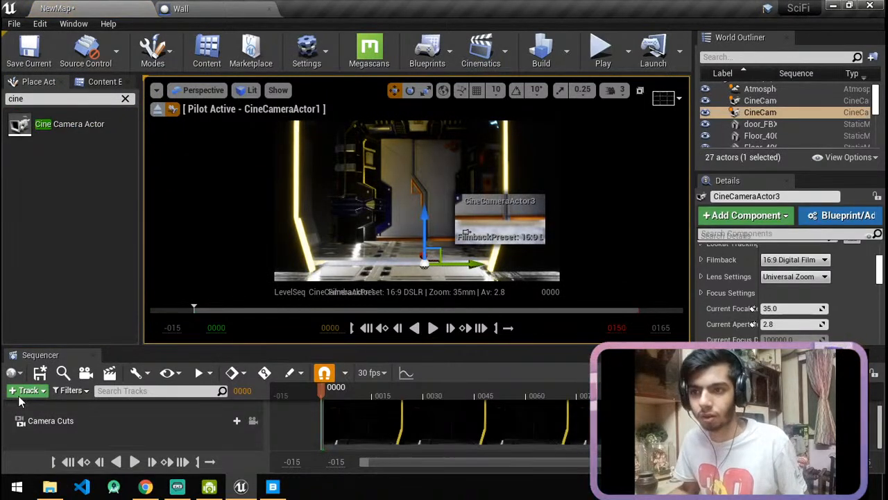
# Add CineCameraActor3 to the level sequence as an actor track and look through that camera in the viewport.
pyautogui.click(28, 390)
pyautogui.moveTo(81, 199)
pyautogui.click(261, 187)
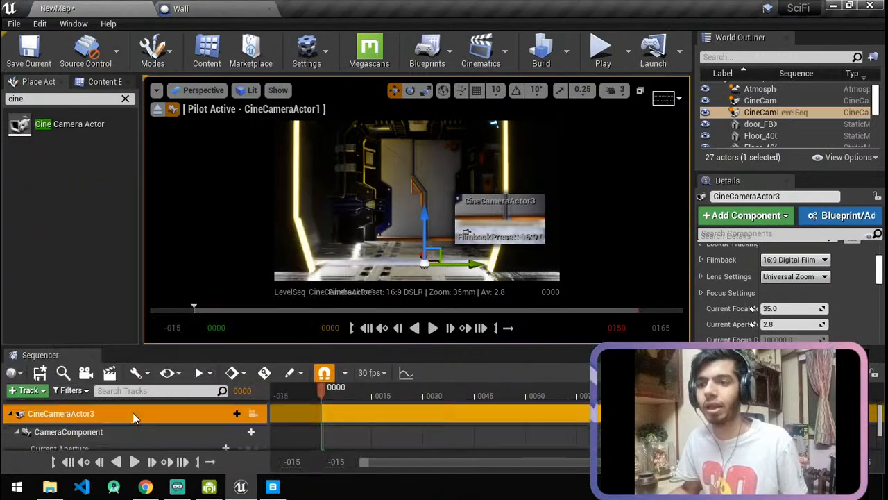
pyautogui.click(253, 435)
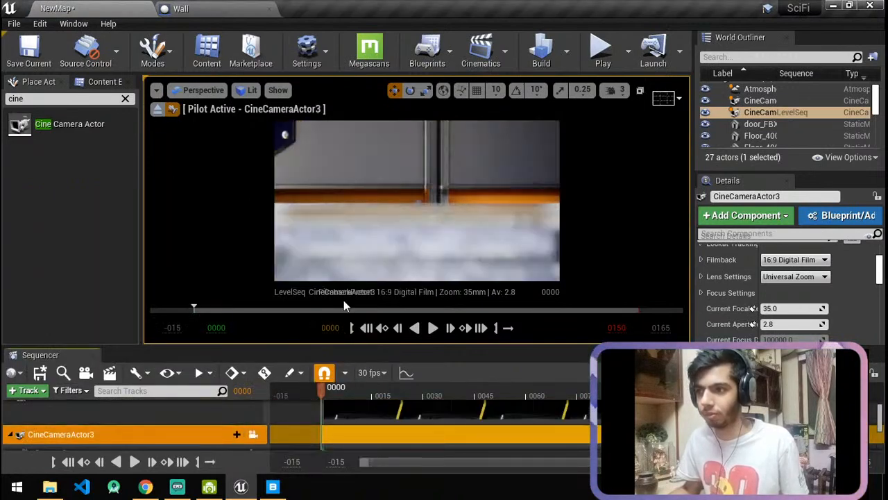
# Set CineCameraActor3's filmback to 16:9 DSLR and aim it down the corridor, then clear the actor search.
pyautogui.moveTo(417, 202)
pyautogui.mouseDown(button='right')
pyautogui.moveTo(410, 177)
pyautogui.moveTo(423, 201)
pyautogui.mouseUp(button='right')
pyautogui.click(816, 263)
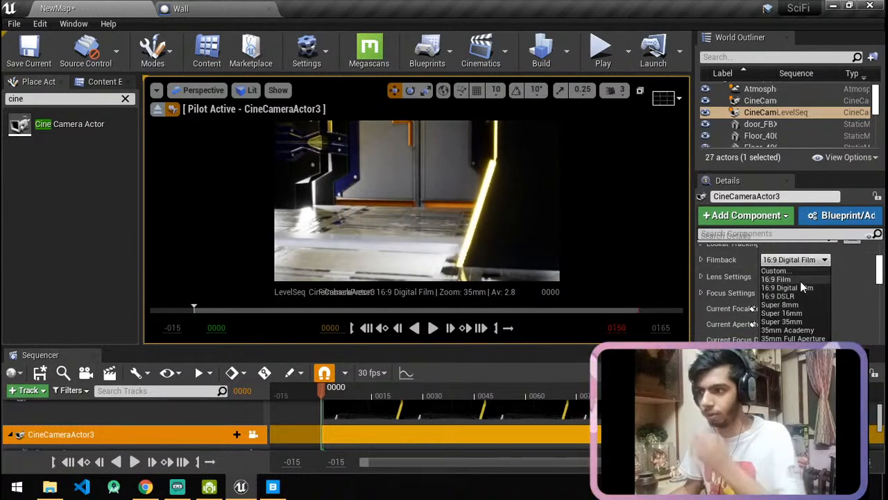
pyautogui.click(797, 296)
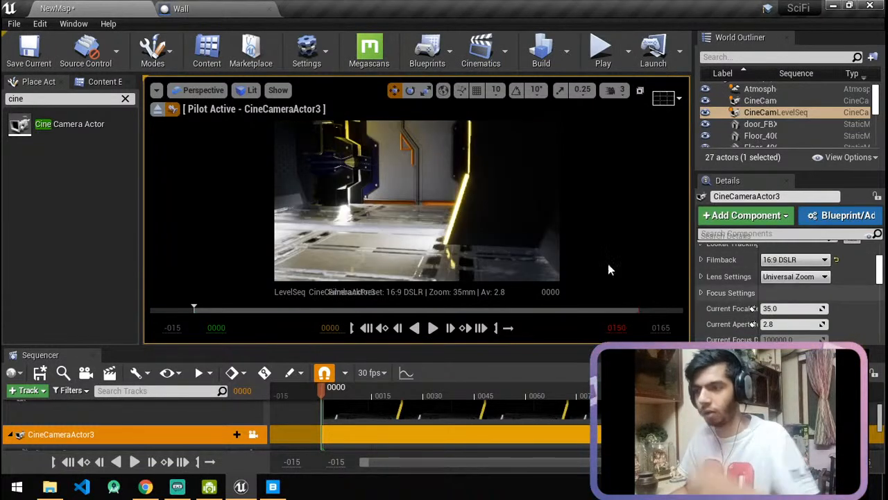
pyautogui.moveTo(417, 202)
pyautogui.mouseDown(button='right')
pyautogui.moveTo(420, 233)
pyautogui.moveTo(409, 233)
pyautogui.moveTo(413, 191)
pyautogui.moveTo(413, 226)
pyautogui.moveTo(413, 201)
pyautogui.mouseUp(button='right')
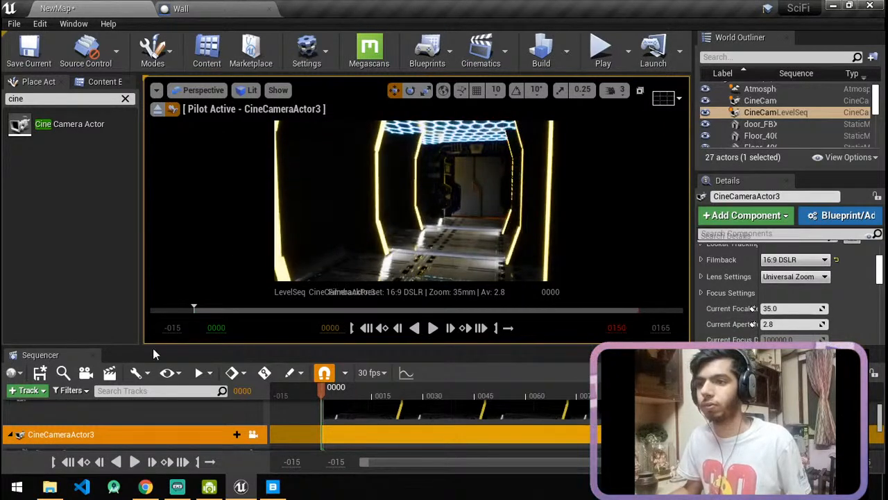
pyautogui.moveTo(144, 341); pyautogui.dragTo(193, 363)
pyautogui.moveTo(439, 201); pyautogui.dragTo(516, 258, button='right')
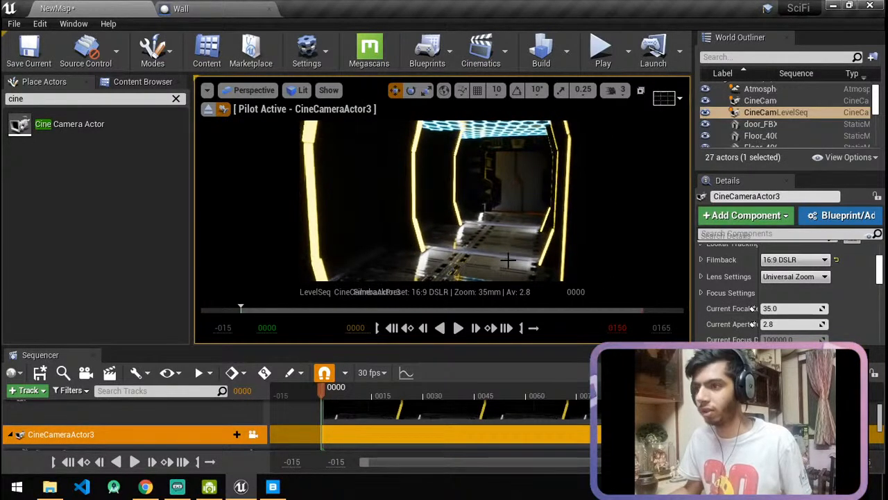
pyautogui.click(175, 99)
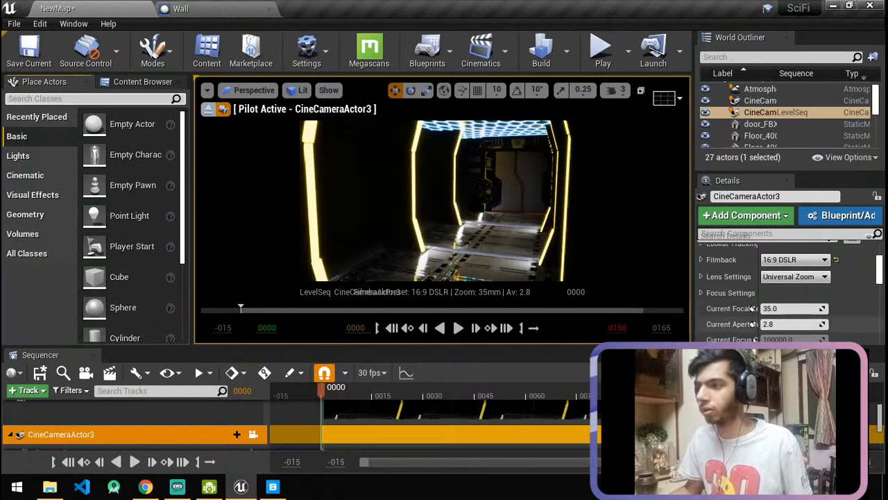
# Search CineCameraActor3's components for "exposure" and clear the search.
pyautogui.click(733, 234)
pyautogui.write('exposure')
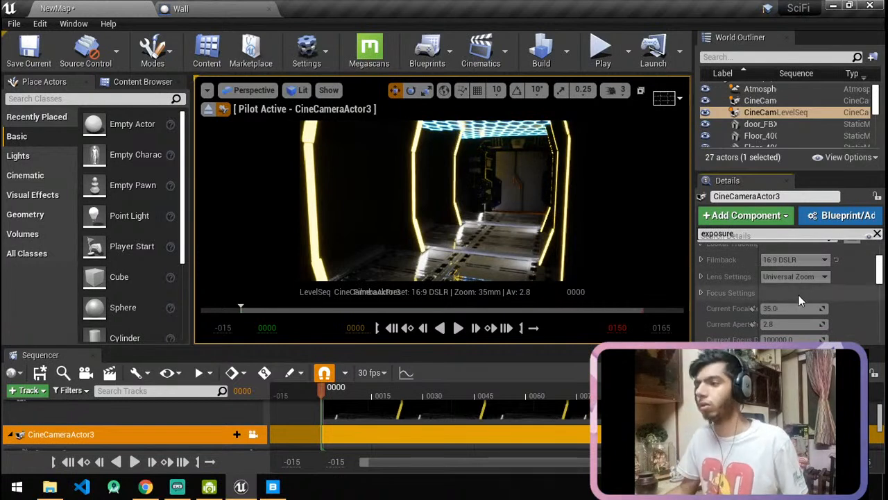
pyautogui.scroll(4, 802, 301)
pyautogui.doubleClick(763, 239)
pyautogui.press('BackSpace')
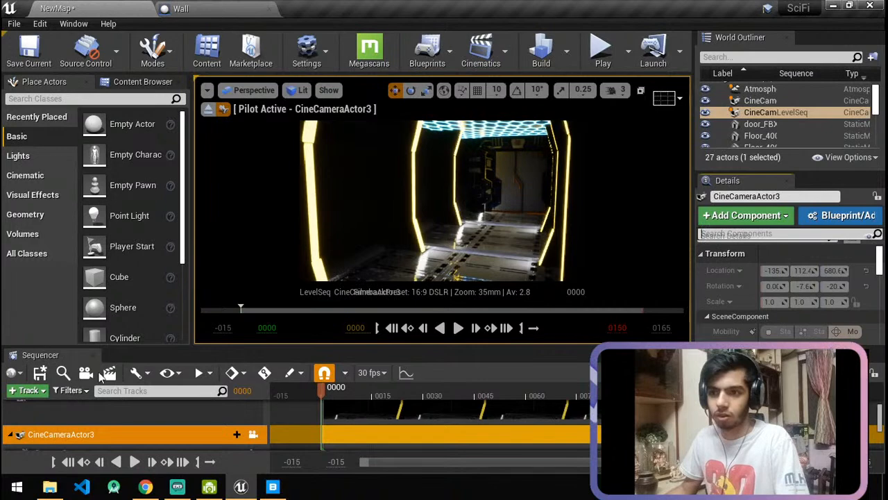
# With the Sequencer closed, aim CineCameraActor3 down the corridor at the end door and search its details for "exp".
pyautogui.click(65, 354)
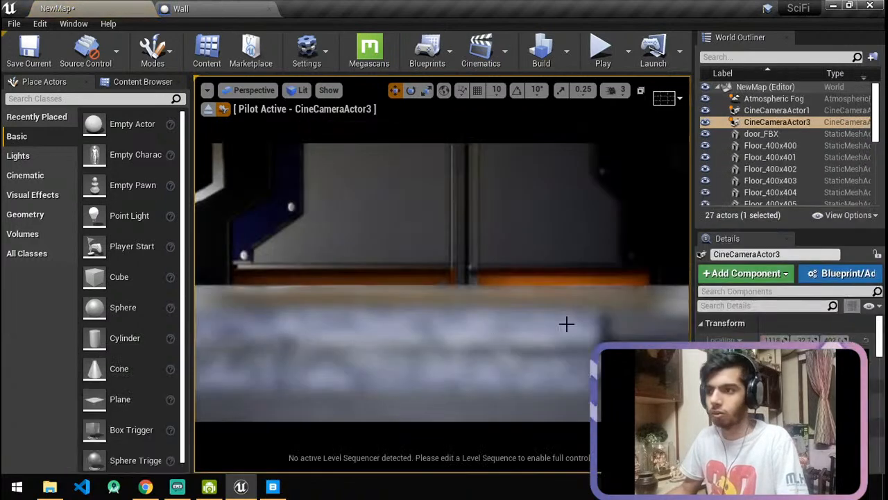
pyautogui.moveTo(496, 230); pyautogui.dragTo(496, 271)
pyautogui.moveTo(495, 270); pyautogui.dragTo(483, 242, button='right')
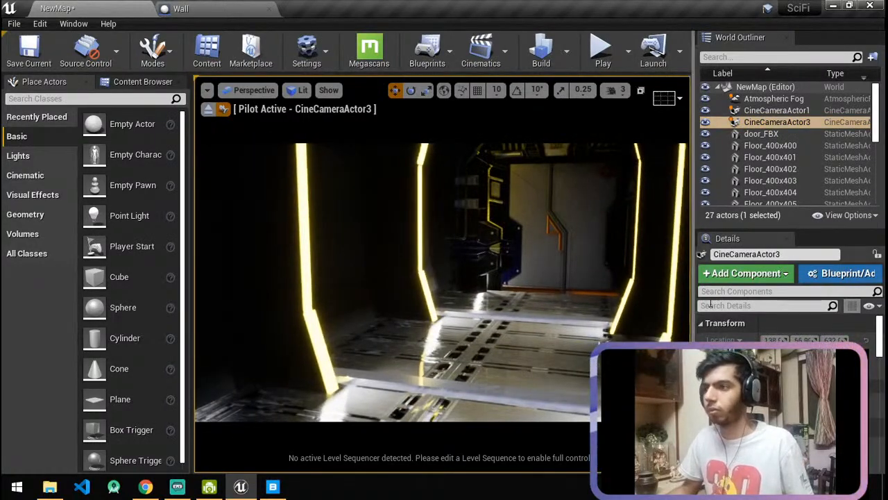
pyautogui.click(705, 306)
pyautogui.write('exp')
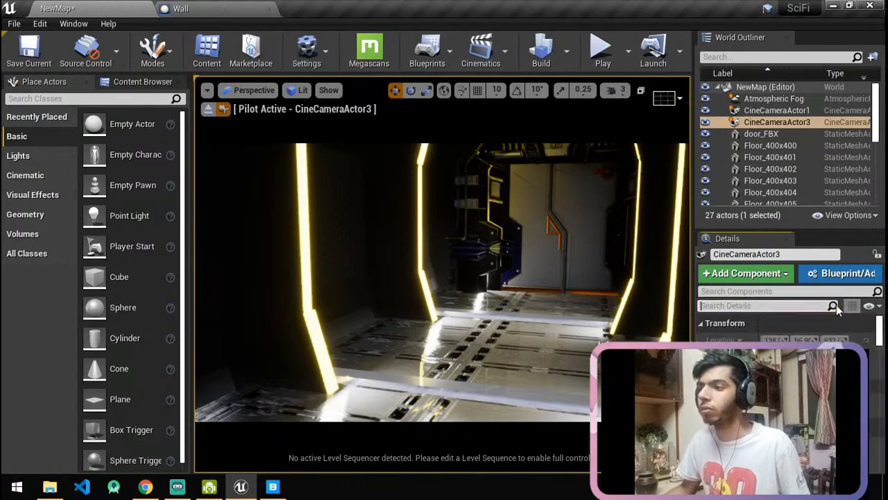
# Delete CineCameraActor1 from the level and reframe the corridor through CineCameraActor3.
pyautogui.click(777, 110)
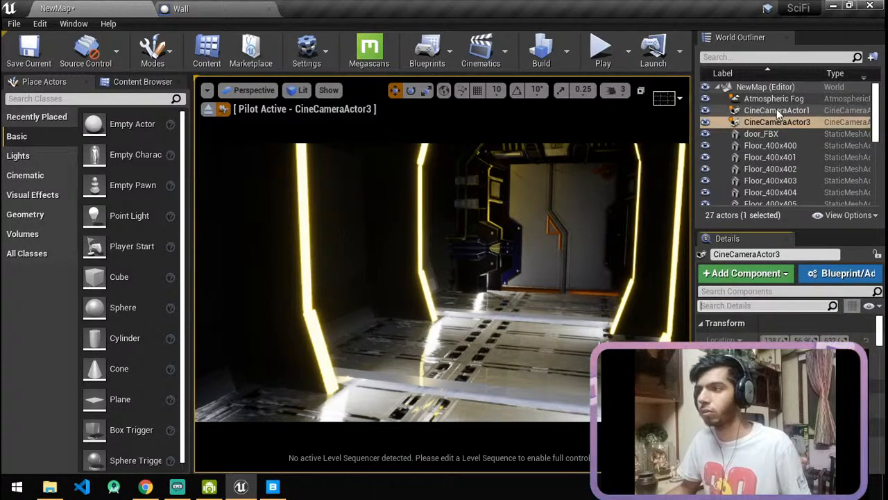
pyautogui.press('Delete')
pyautogui.click(777, 111)
pyautogui.moveTo(517, 357); pyautogui.dragTo(468, 354, button='right')
# In the Wall blueprint, increase the attenuation radius of RectLight2, RectLight1 and RectLight, and compile and save the blueprint.
pyautogui.click(179, 8)
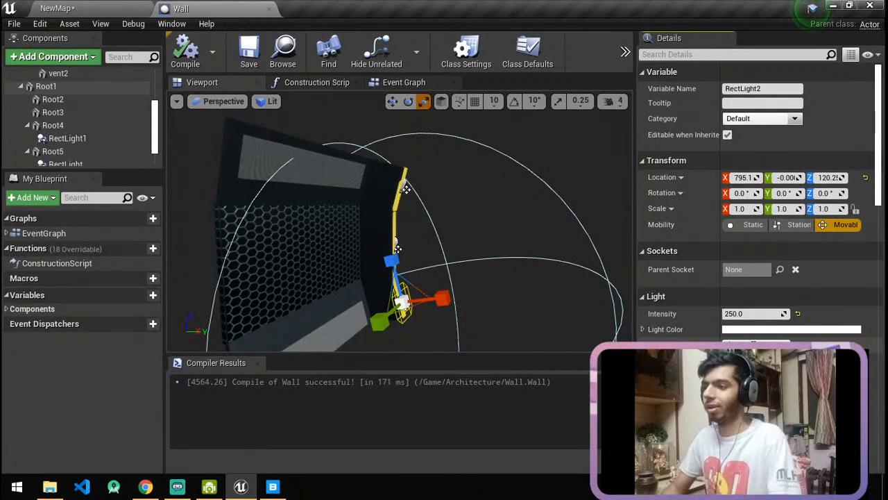
pyautogui.press('Return')
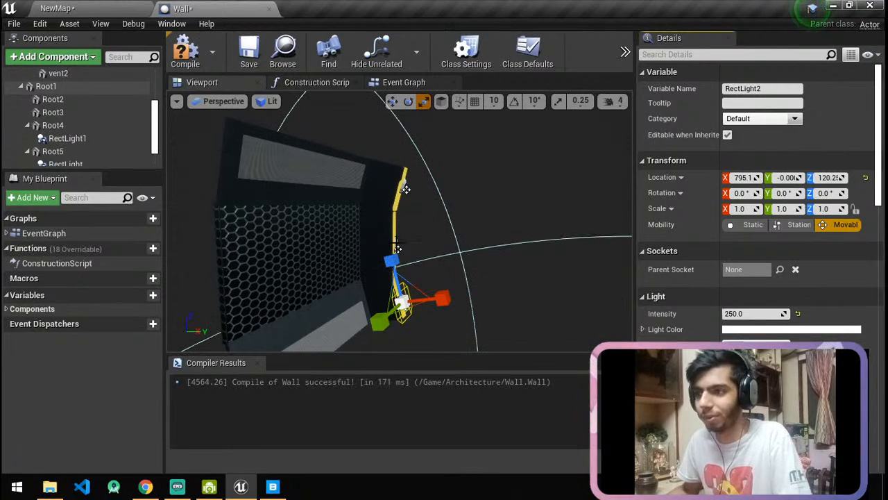
pyautogui.click(497, 247)
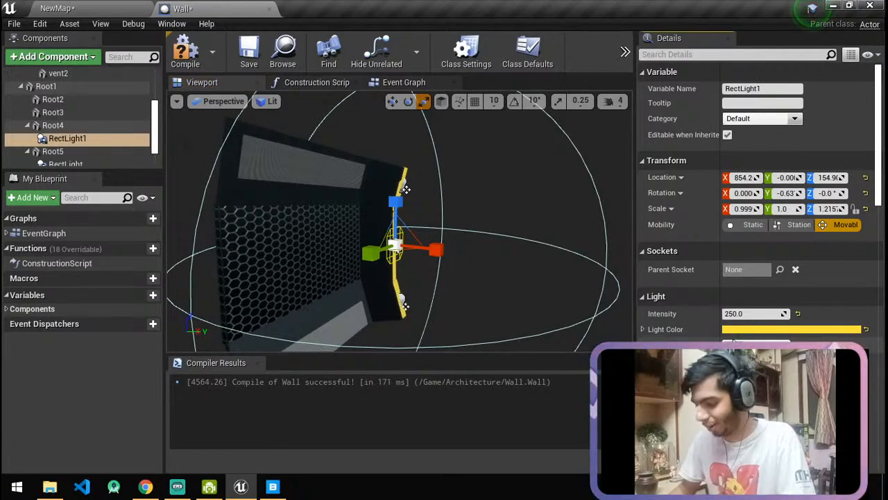
pyautogui.press('Return')
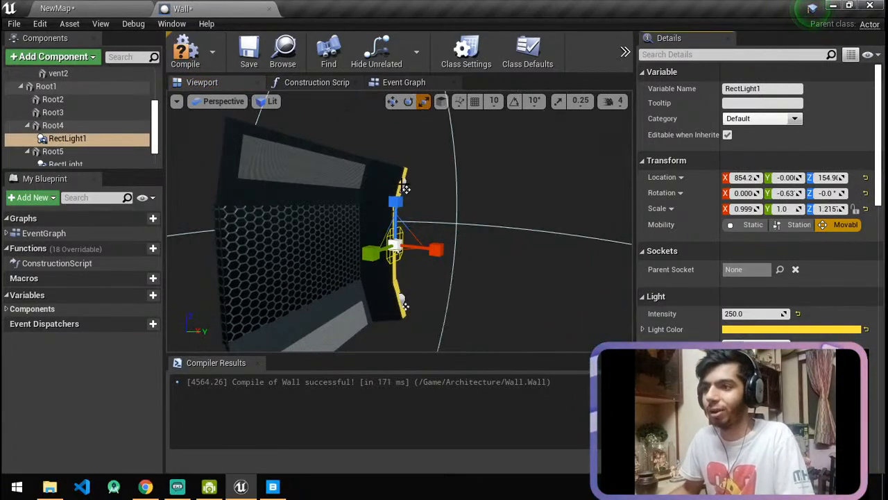
pyautogui.click(406, 187)
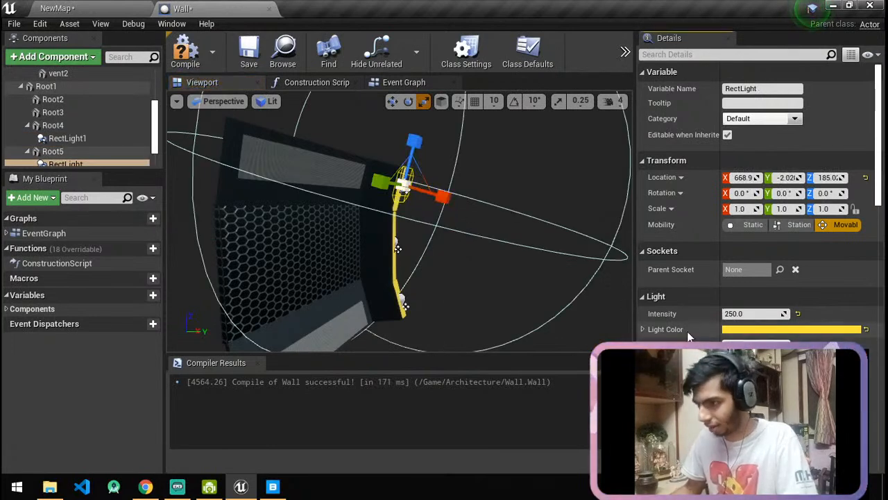
pyautogui.click(185, 52)
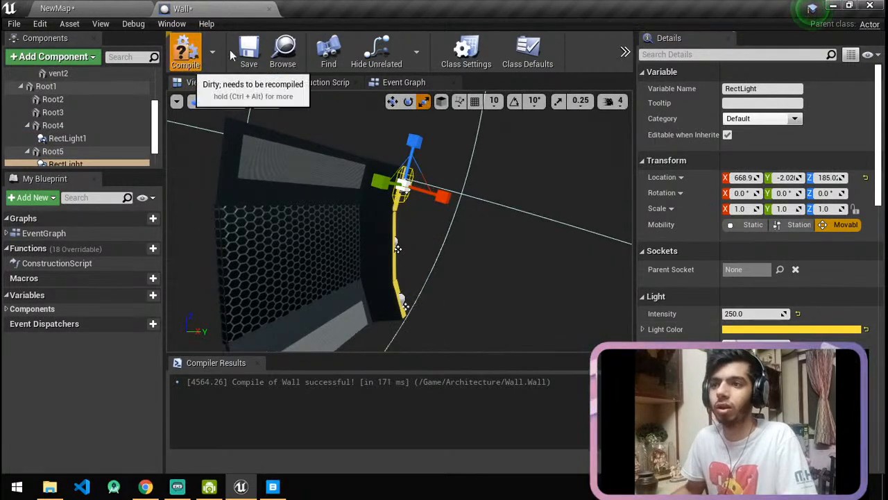
pyautogui.click(260, 50)
# Save the NewMap level and reframe CineCameraActor3 on the lit corridor and end door.
pyautogui.click(56, 9)
pyautogui.click(29, 52)
pyautogui.moveTo(442, 277)
pyautogui.mouseDown(button='right')
pyautogui.moveTo(435, 304)
pyautogui.moveTo(435, 290)
pyautogui.mouseUp(button='right')
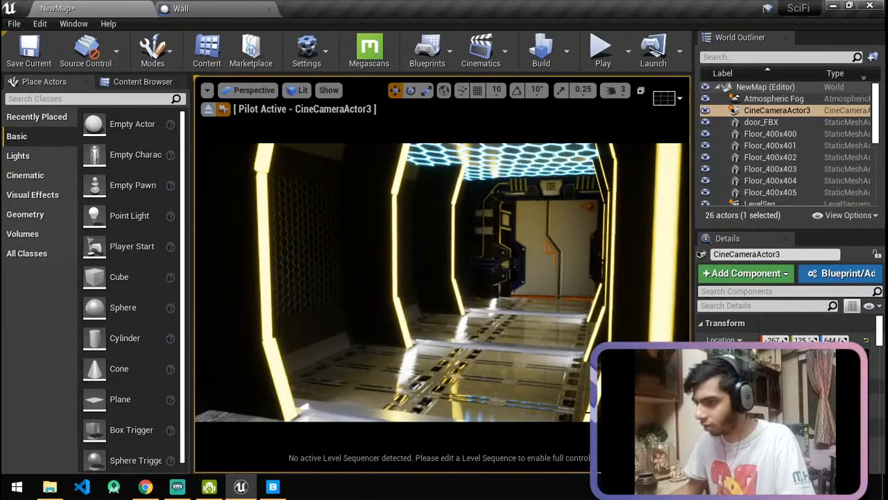
# Find the LevelSeq actor by searching the level's actors for "level" and open it in the Sequencer.
pyautogui.click(754, 57)
pyautogui.write('level')
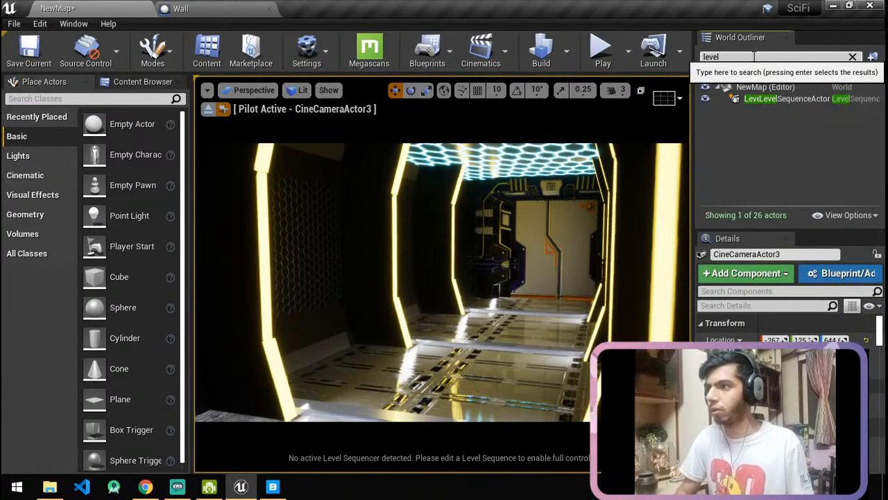
pyautogui.click(784, 99)
pyautogui.click(786, 411)
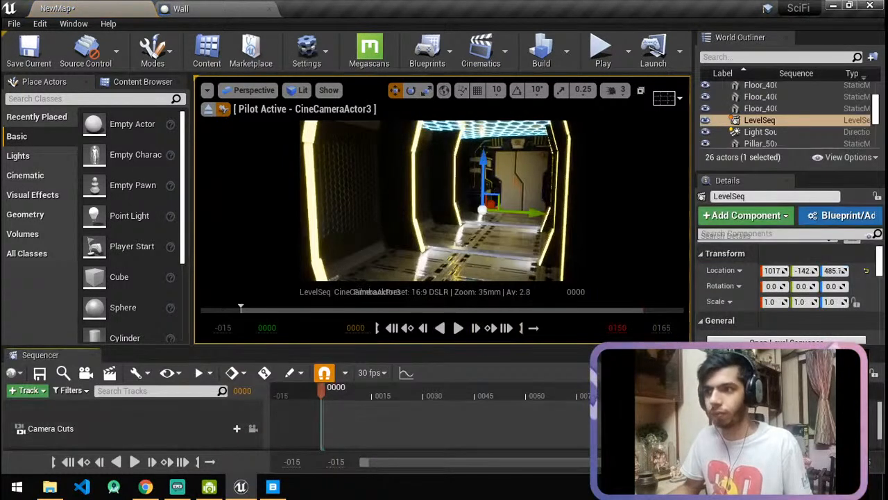
# Collapse the CineCameraActor3 track and add the existing CineCameraActor3 binding to the Camera Cuts track.
pyautogui.moveTo(492, 216); pyautogui.dragTo(481, 251, button='right')
pyautogui.scroll(-2, 105, 429)
pyautogui.scroll(1, 104, 429)
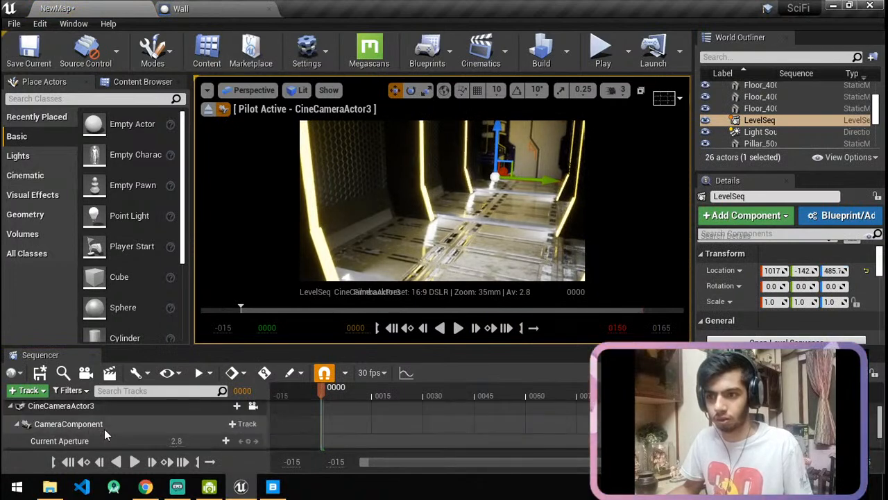
pyautogui.click(104, 427)
pyautogui.click(11, 408)
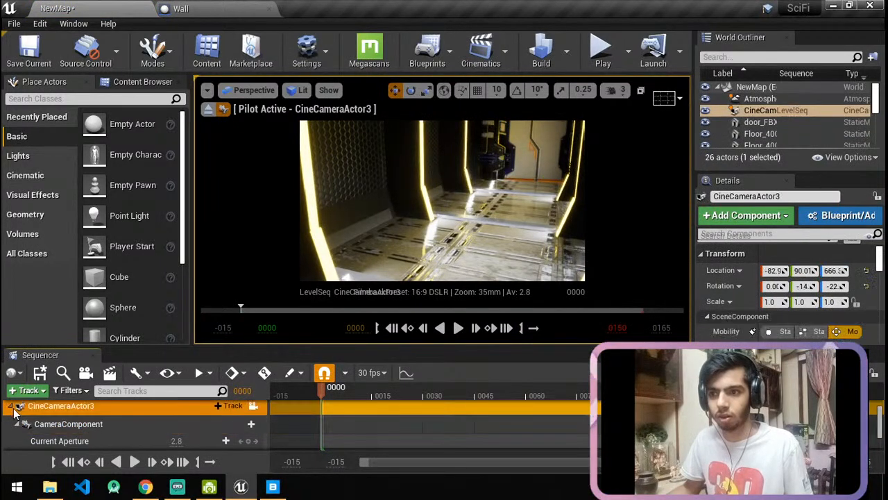
pyautogui.click(11, 407)
pyautogui.scroll(1, 409, 430)
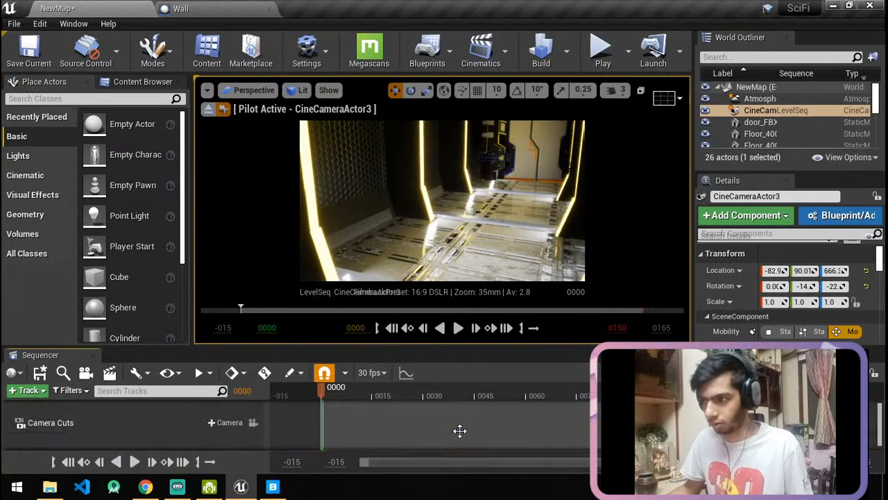
pyautogui.click(212, 428)
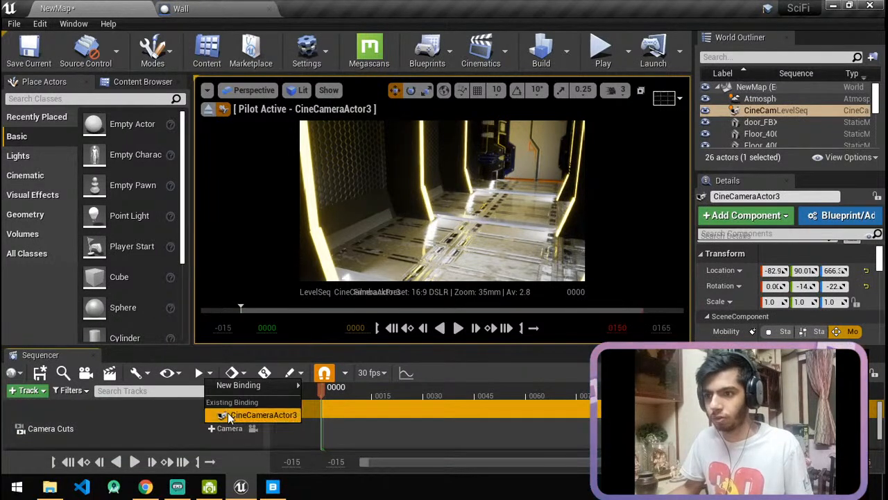
pyautogui.click(277, 411)
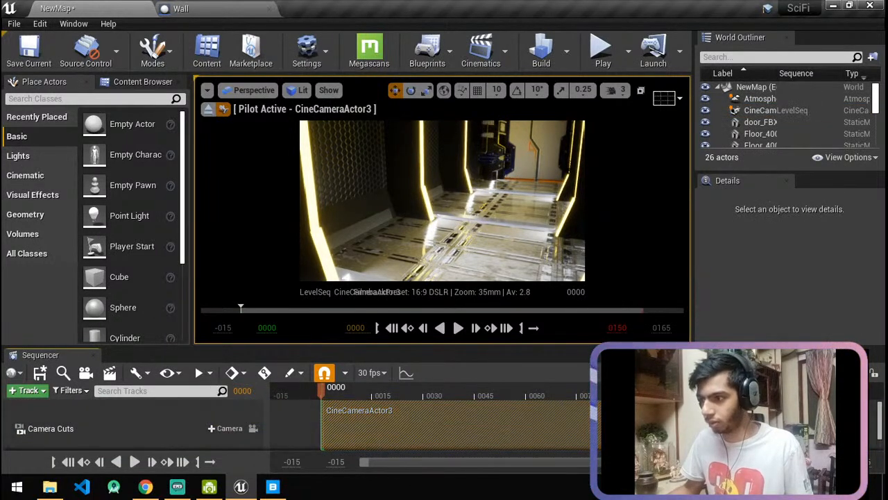
pyautogui.scroll(-2, 208, 425)
pyautogui.scroll(1, 545, 430)
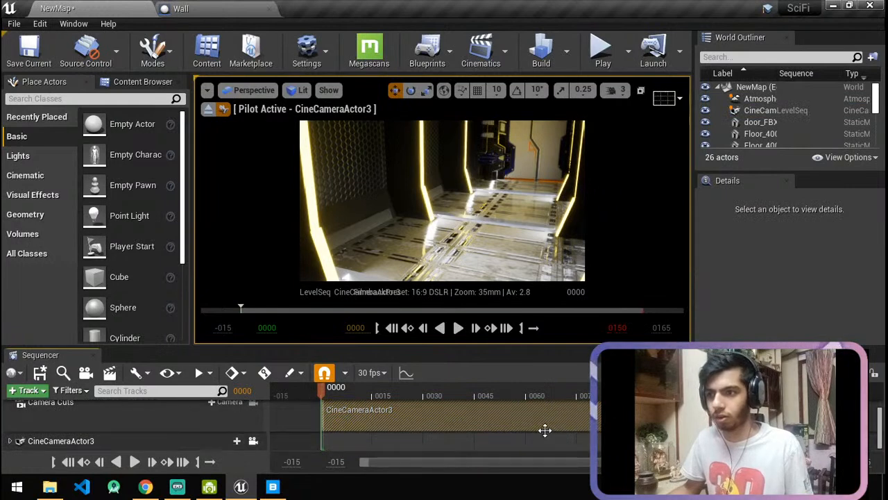
pyautogui.scroll(1, 875, 401)
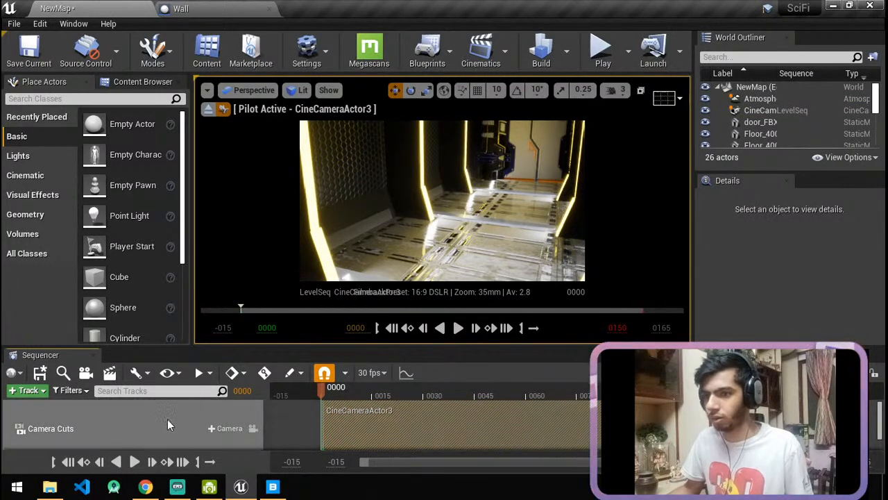
pyautogui.scroll(-1, 159, 426)
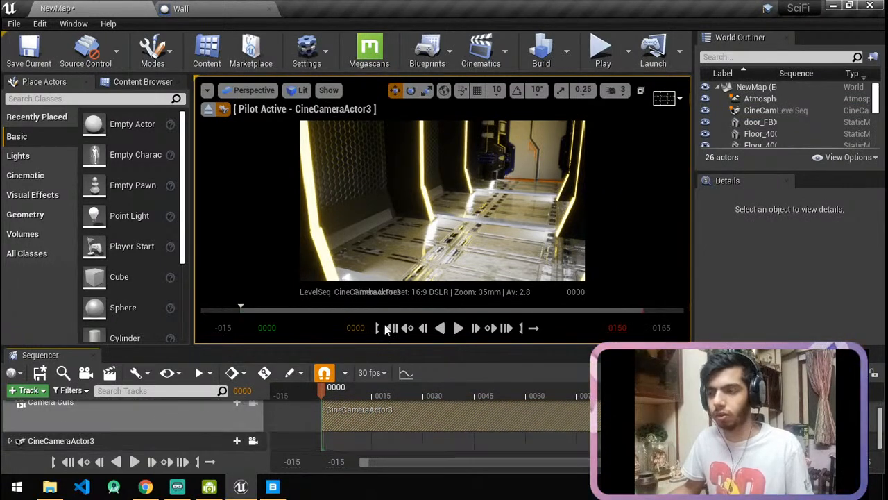
# Reframe CineCameraActor3 on the end door and hex ceiling, and expand its track in the Sequencer.
pyautogui.moveTo(461, 224); pyautogui.dragTo(475, 203, button='right')
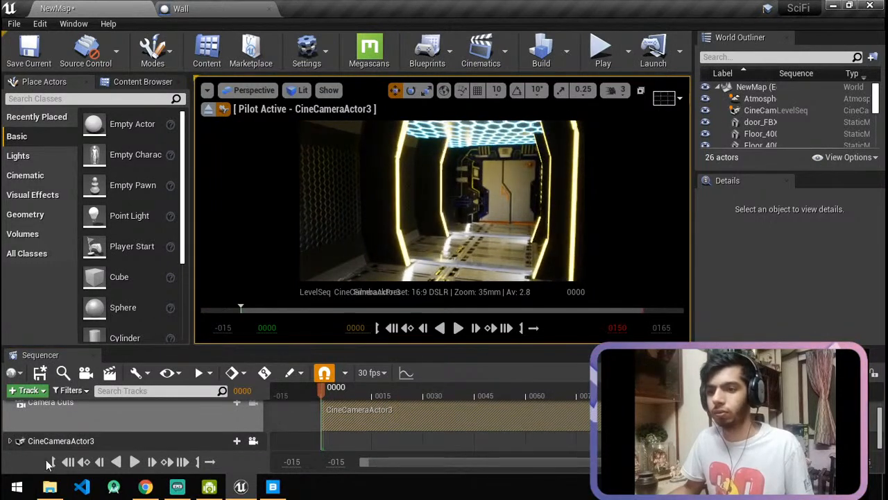
pyautogui.click(11, 440)
pyautogui.scroll(-2, 110, 420)
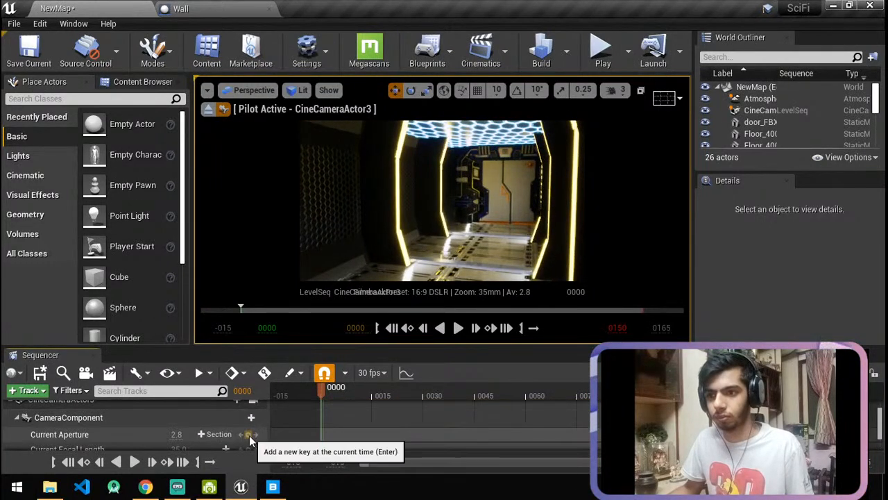
pyautogui.scroll(-1, 248, 442)
pyautogui.scroll(4, 247, 442)
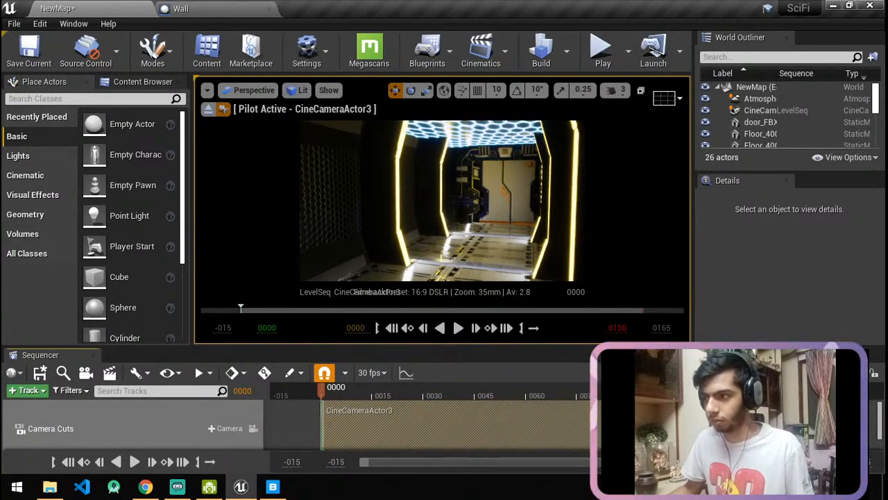
# Enlarge the Sequencer area and shorten the playback range so that it ends at frame 2.
pyautogui.moveTo(349, 347); pyautogui.dragTo(371, 299)
pyautogui.moveTo(675, 342); pyautogui.dragTo(345, 344)
pyautogui.keyDown('ctrl'); pyautogui.scroll(5, 325, 365); pyautogui.keyUp('ctrl')
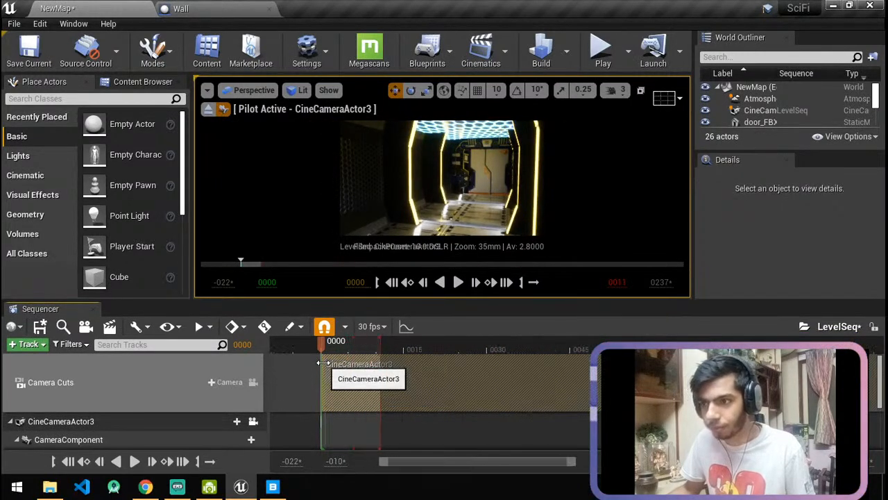
pyautogui.moveTo(475, 342)
pyautogui.mouseDown()
pyautogui.moveTo(321, 346)
pyautogui.moveTo(347, 346)
pyautogui.mouseUp()
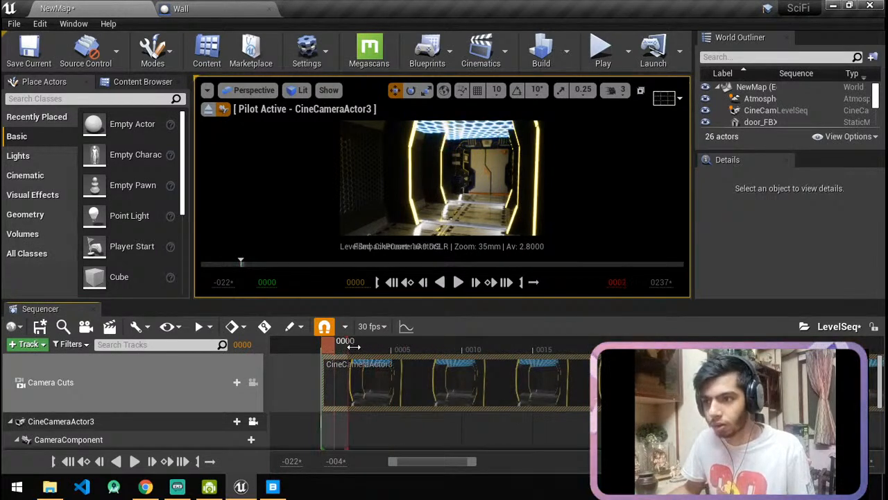
# Check the livestream page in Chrome, return to Unreal Engine and save the level and the LevelSeq sequence.
pyautogui.moveTo(472, 220); pyautogui.dragTo(493, 221, button='right')
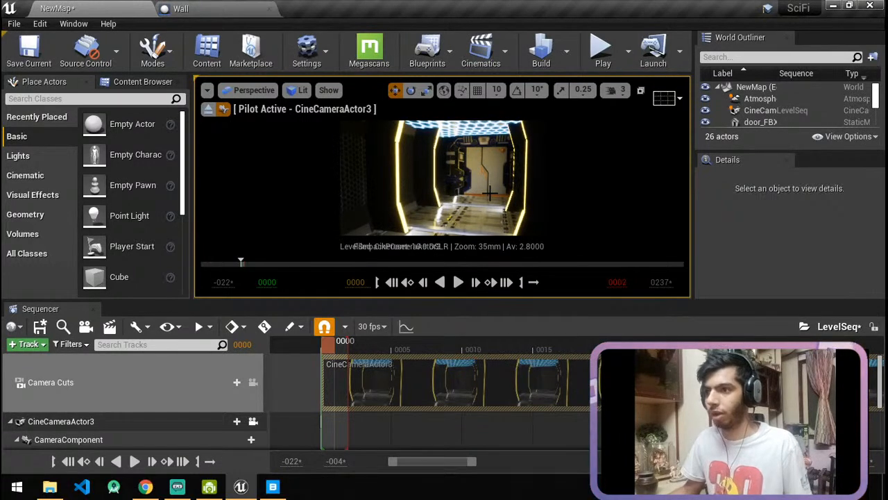
pyautogui.click(145, 486)
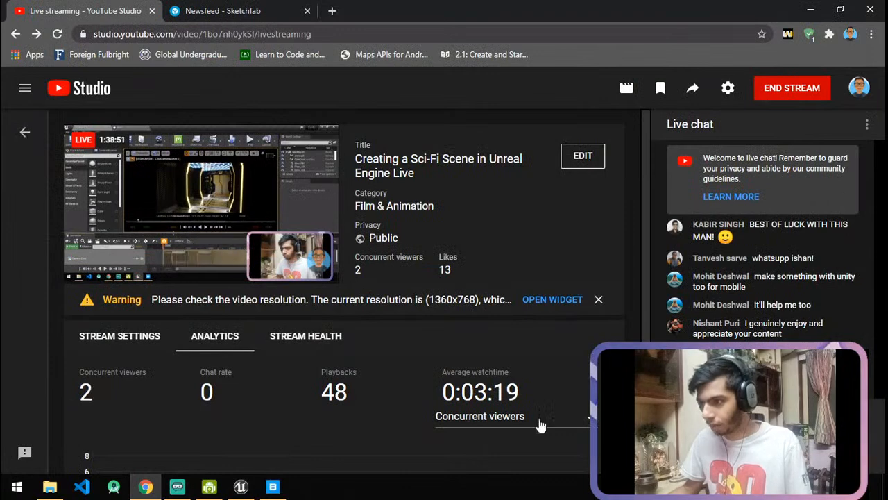
pyautogui.click(243, 488)
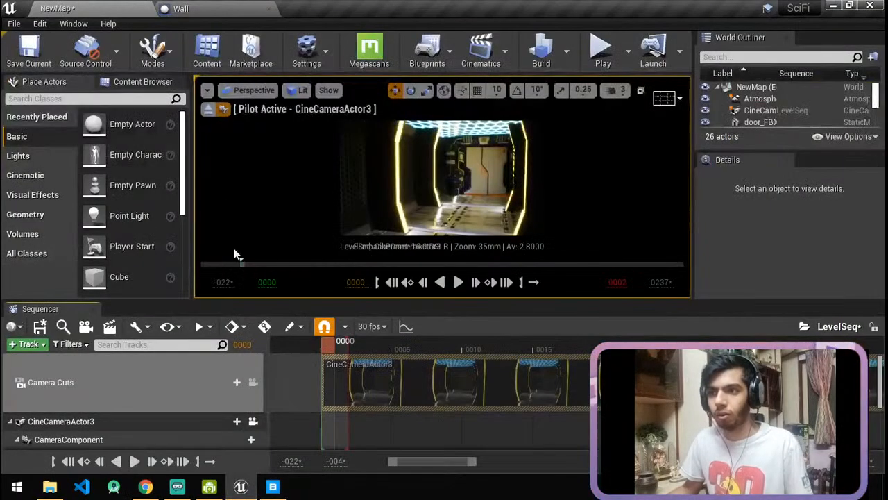
pyautogui.hotkey('ctrl', 's')
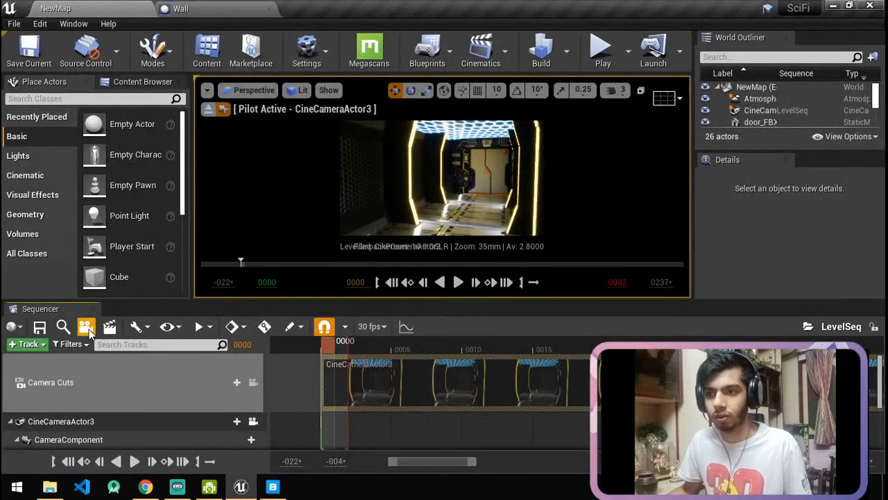
# Render the sequence as a PNG image sequence at 1920 x 1080 with compression quality 51.
pyautogui.click(111, 327)
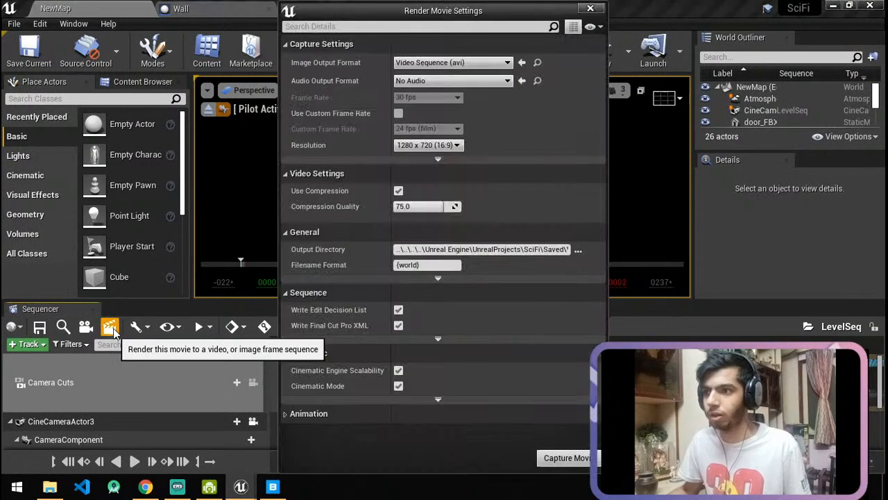
pyautogui.click(455, 62)
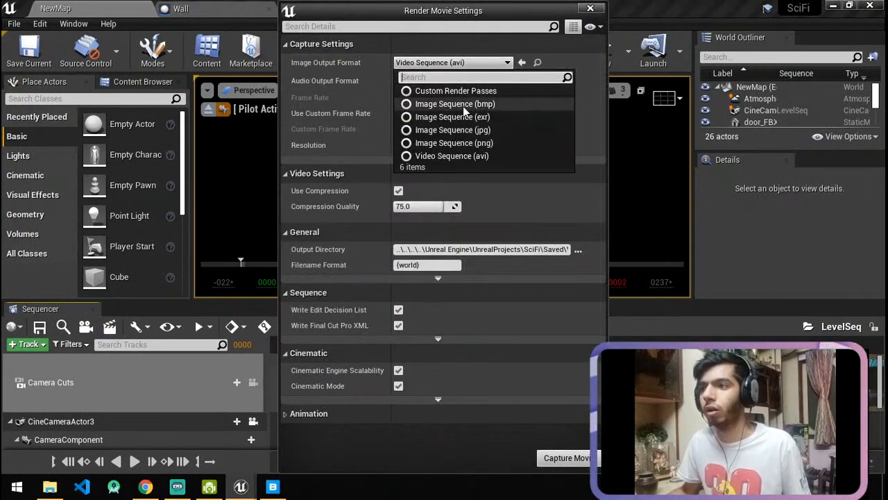
pyautogui.click(488, 142)
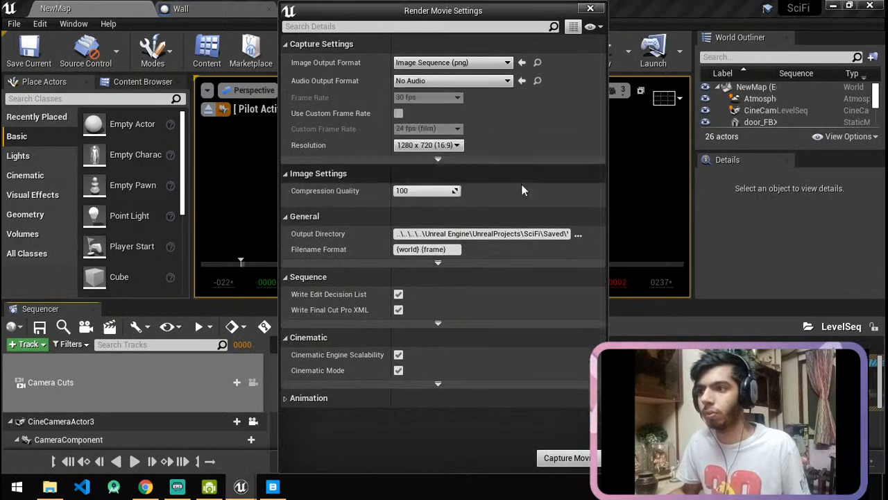
pyautogui.click(453, 145)
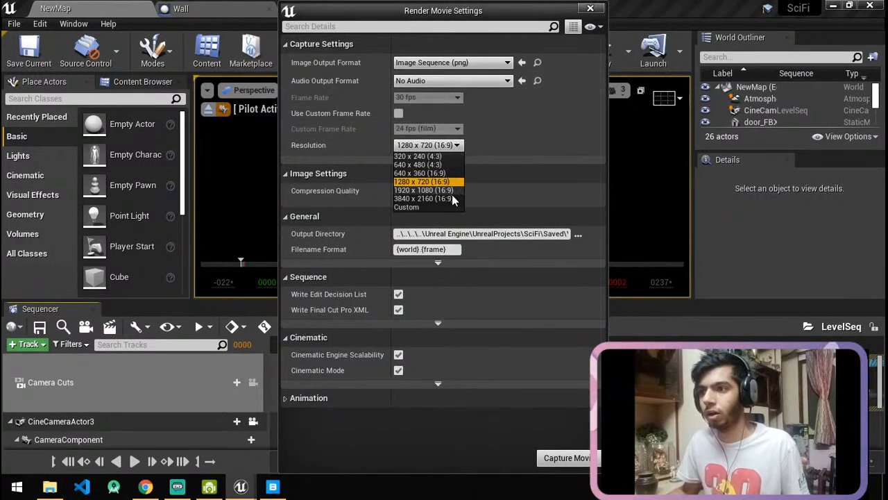
pyautogui.click(455, 190)
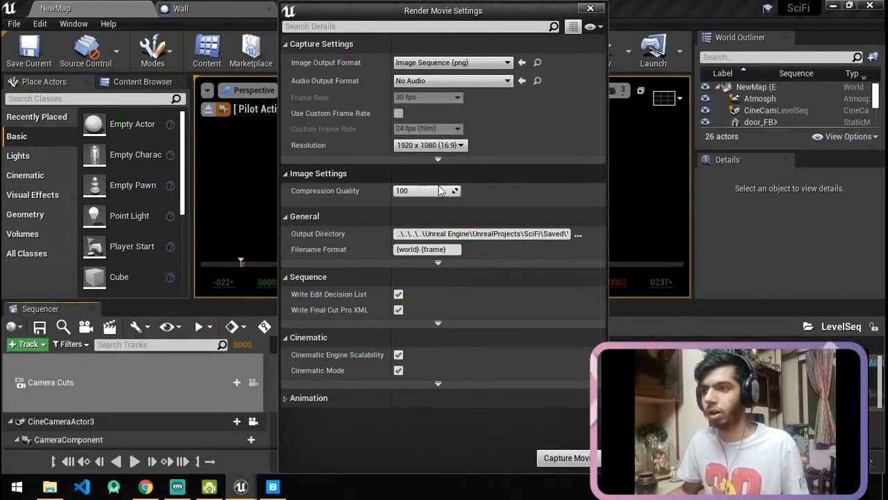
pyautogui.click(425, 174)
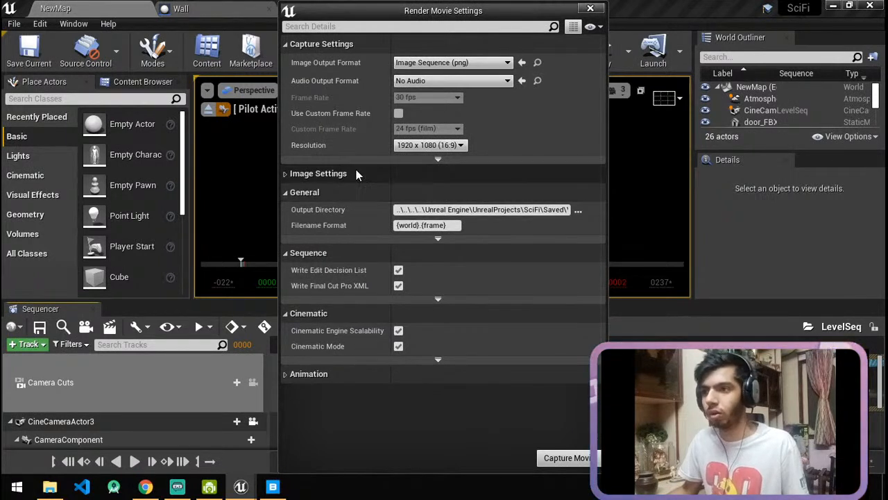
pyautogui.click(384, 171)
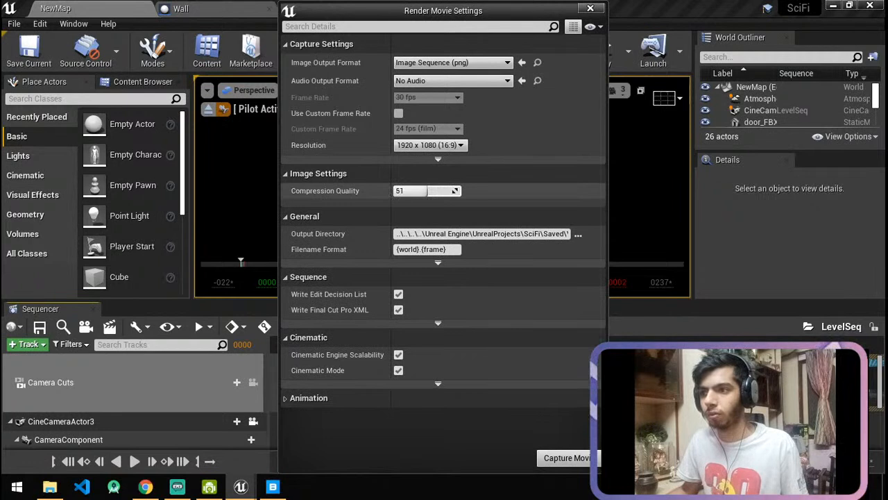
pyautogui.click(576, 459)
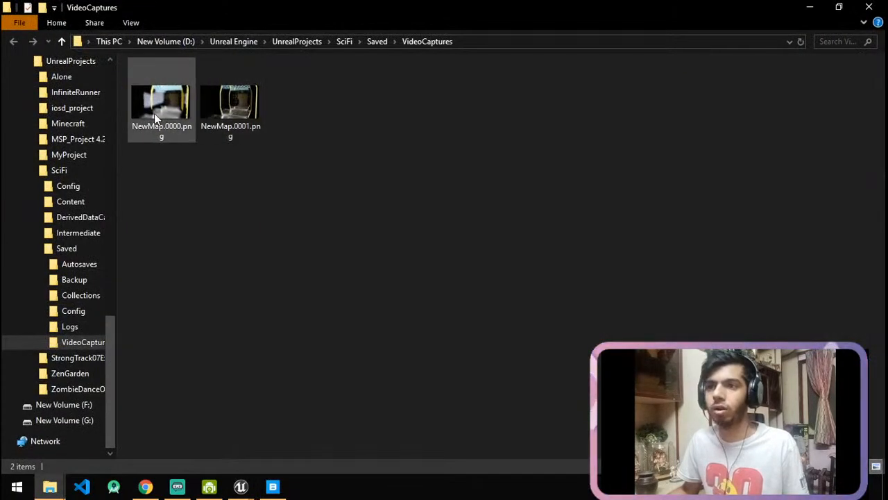
# Open NewMap.0000.png from the VideoCaptures folder, compare it with the second rendered frame and close the viewer.
pyautogui.doubleClick(154, 115)
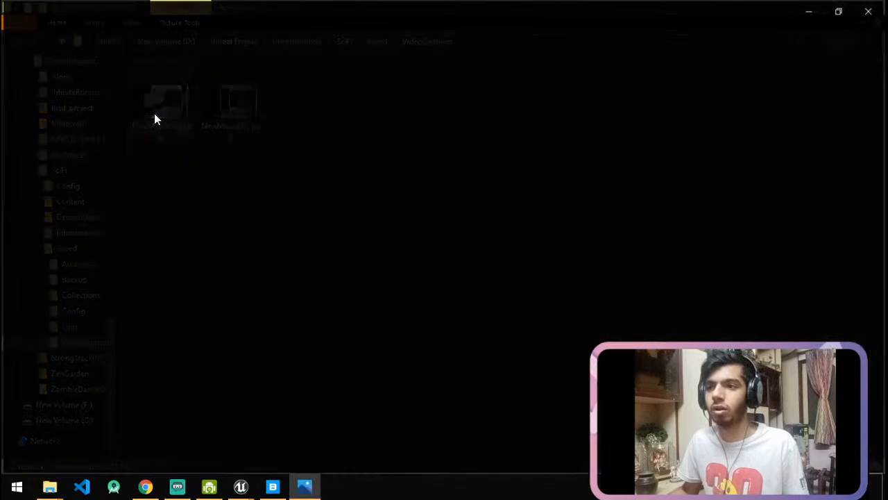
pyautogui.press('Right')
pyautogui.press('Left')
pyautogui.press('Right')
pyautogui.press('Left')
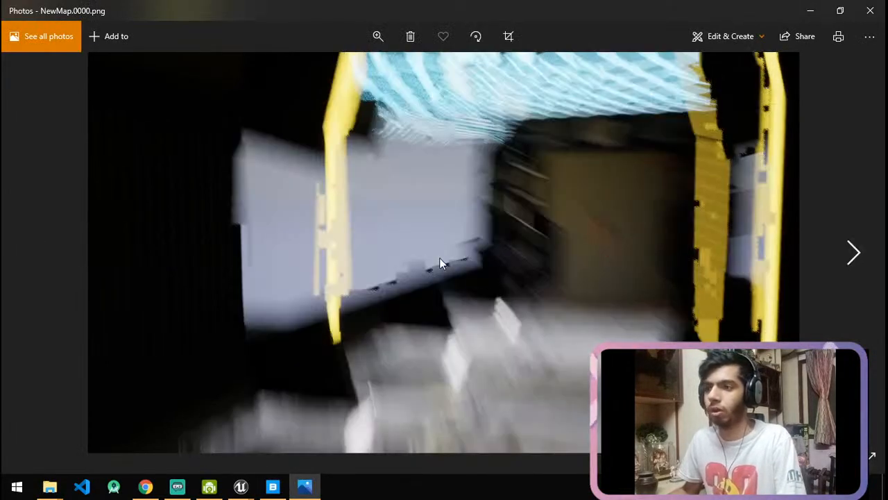
pyautogui.press('Right')
pyautogui.click(870, 10)
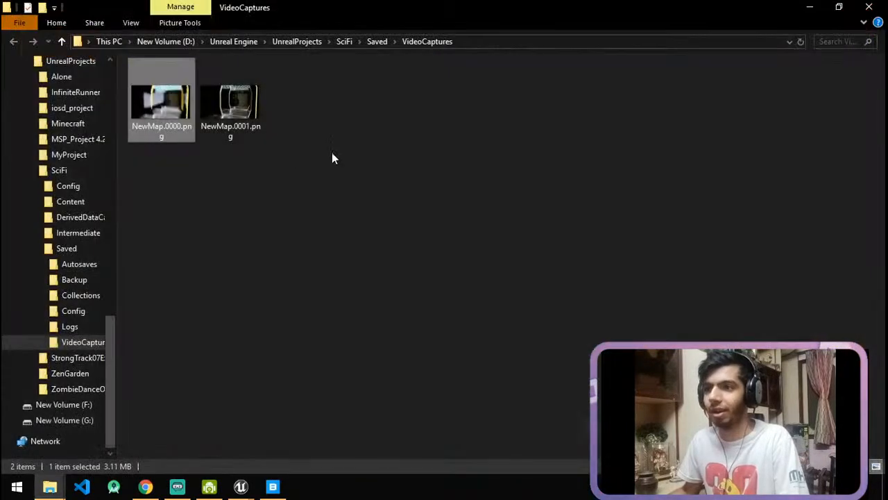
# Delete NewMap.0000.png from the VideoCaptures folder and inspect NewMap.0001.png in the image viewer.
pyautogui.press('Delete')
pyautogui.doubleClick(165, 104)
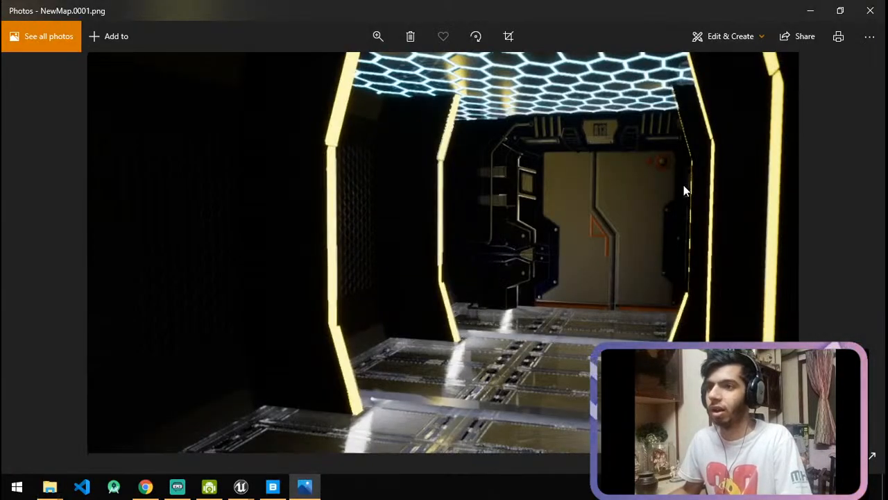
pyautogui.scroll(2, 684, 200)
pyautogui.scroll(-2, 683, 187)
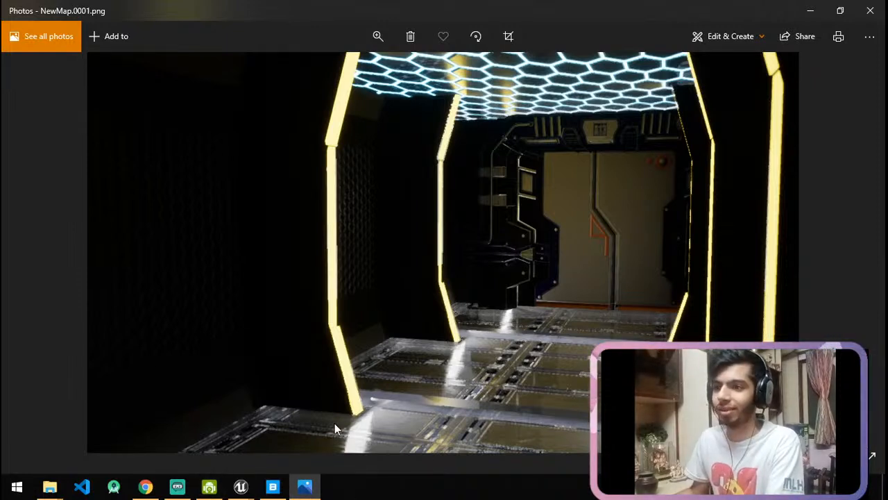
# Switch back to Unreal Engine and extend the LevelSeq playback range to end at frame 12.
pyautogui.moveTo(234, 489)
pyautogui.click(333, 388)
pyautogui.click(266, 431)
pyautogui.moveTo(361, 348); pyautogui.dragTo(492, 347)
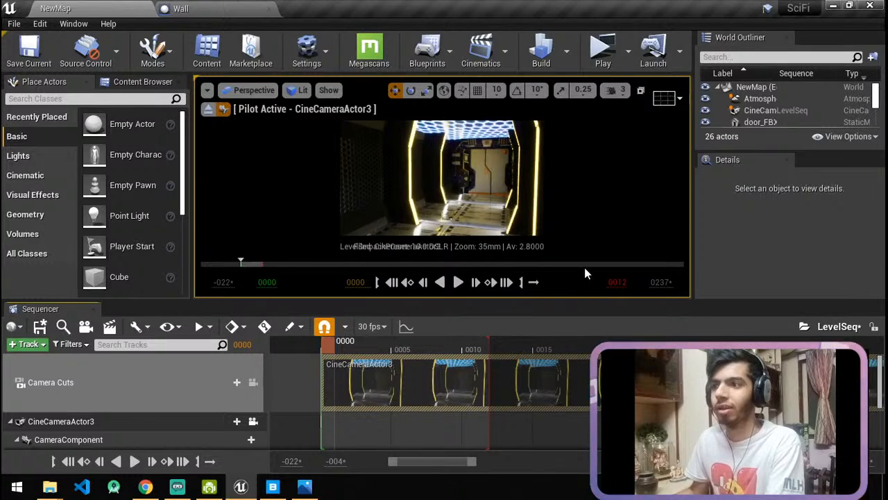
# Check the livestream page in Chrome and return to Unreal Engine.
pyautogui.click(147, 487)
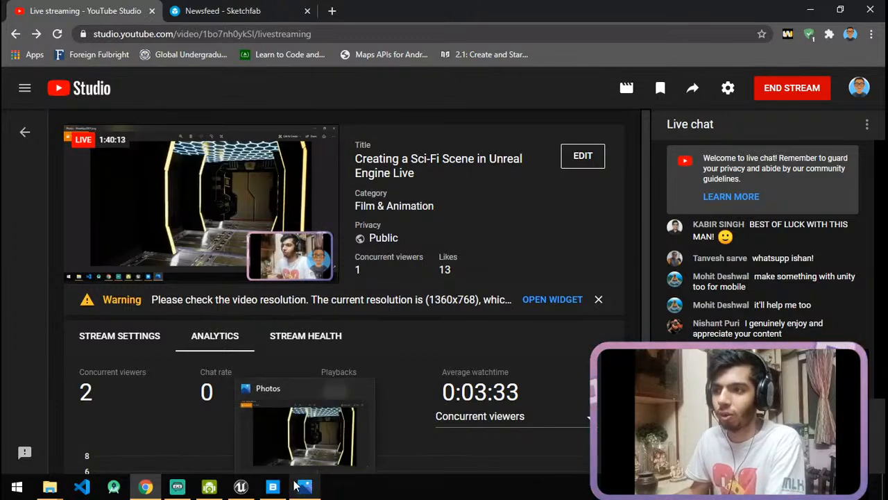
pyautogui.moveTo(282, 488)
pyautogui.click(241, 487)
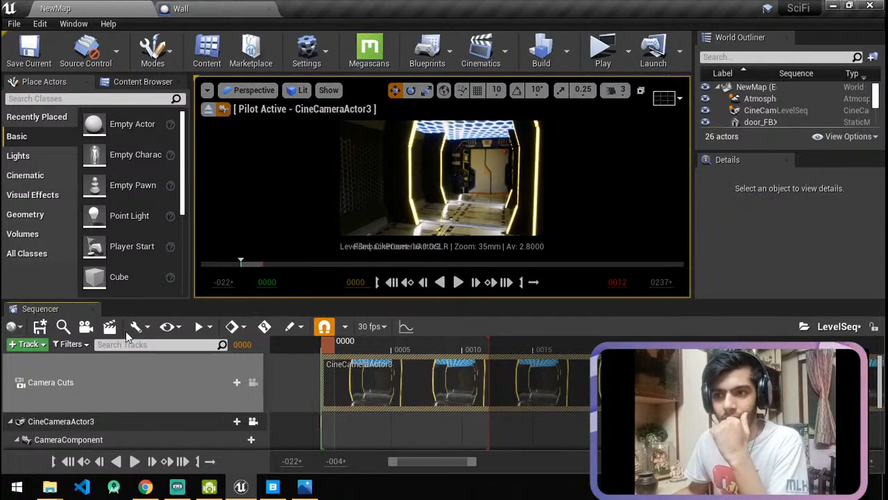
# Close the Sequencer, save the level and stop piloting CineCameraActor3 to view the corridor freely.
pyautogui.click(91, 309)
pyautogui.click(28, 50)
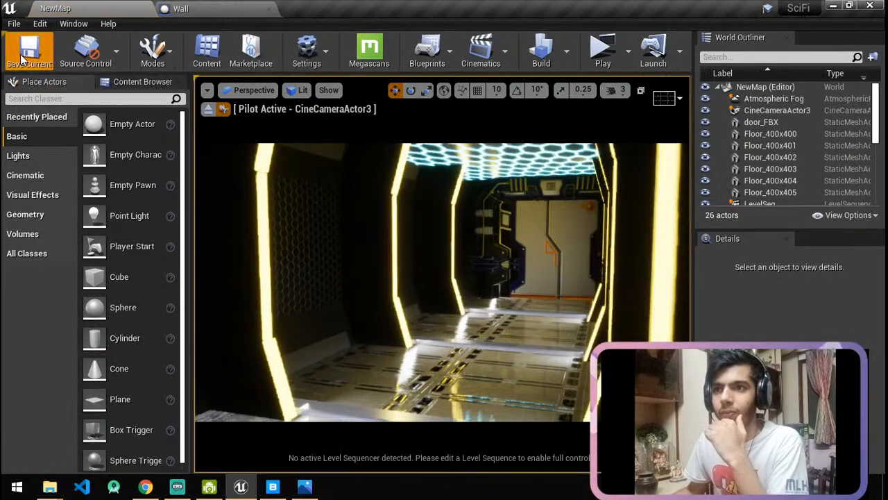
pyautogui.click(208, 109)
pyautogui.moveTo(443, 274); pyautogui.dragTo(439, 279, button='right')
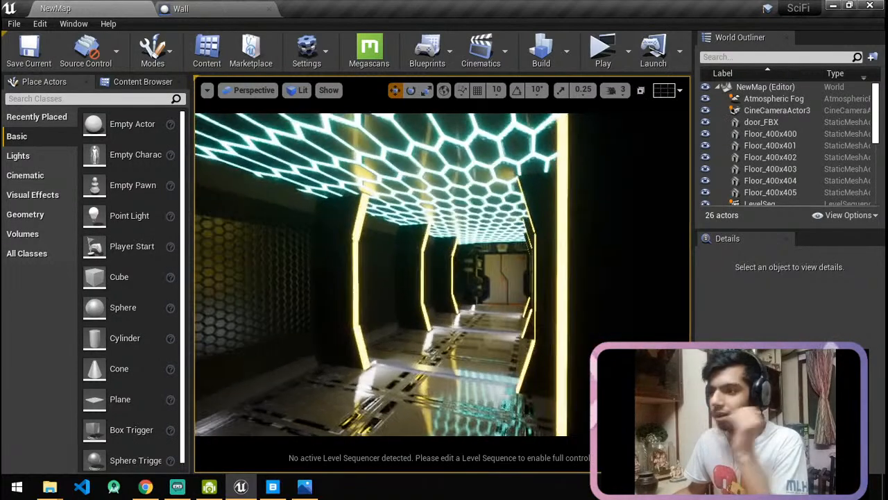
pyautogui.moveTo(564, 264); pyautogui.dragTo(572, 264, button='right')
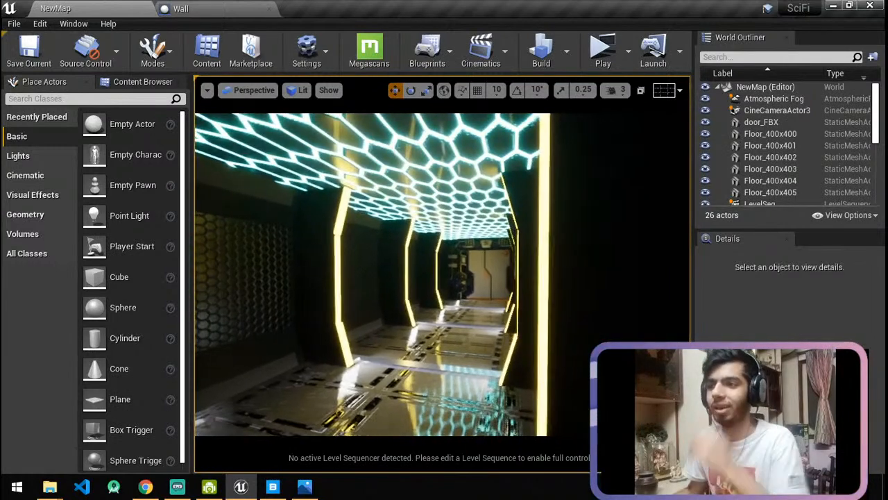
# Close the Wall blueprint editor and return to the NewMap level view of the corridor.
pyautogui.click(229, 8)
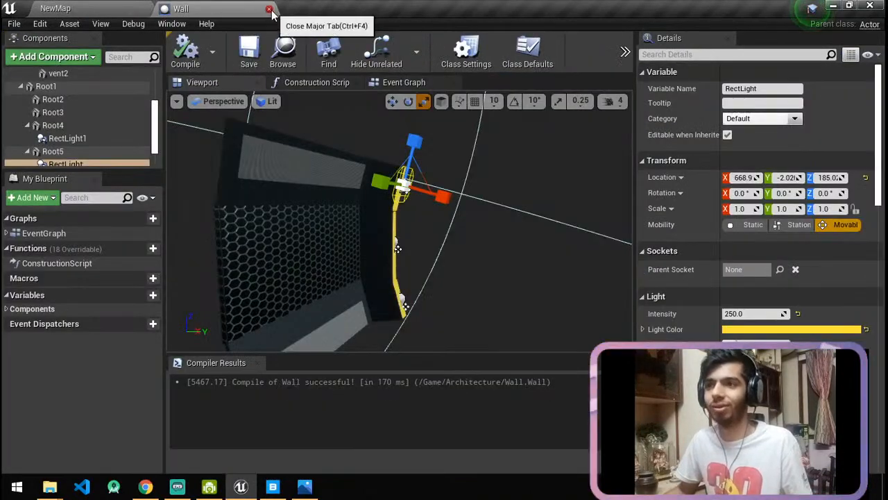
pyautogui.click(270, 8)
pyautogui.moveTo(556, 277); pyautogui.dragTo(561, 278, button='right')
pyautogui.press('a')
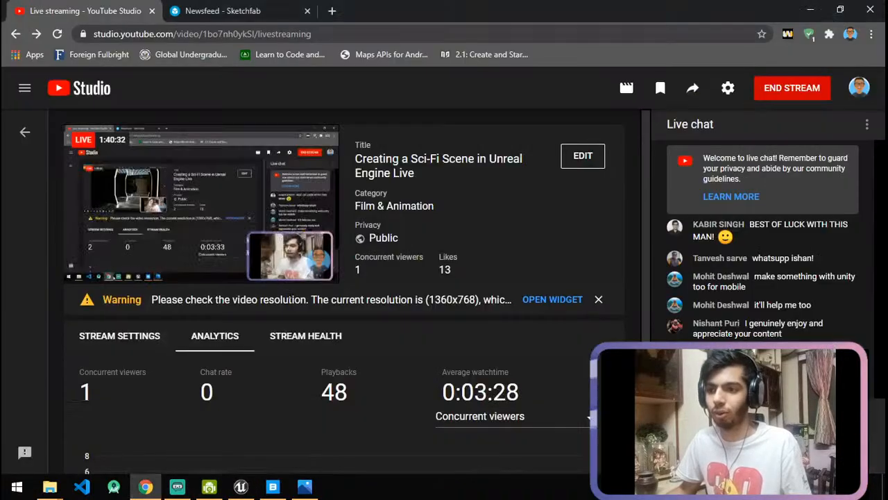
# Look at the livestream page in Chrome and switch back to Unreal Engine.
pyautogui.click(145, 486)
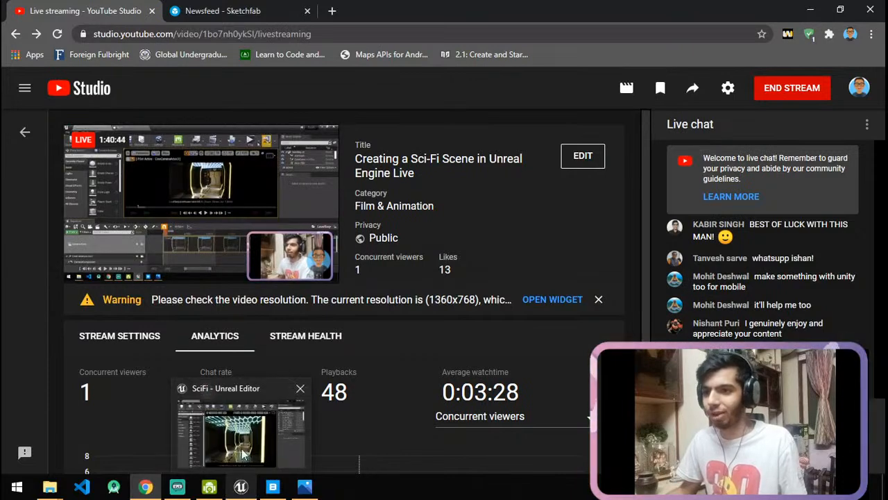
pyautogui.click(242, 479)
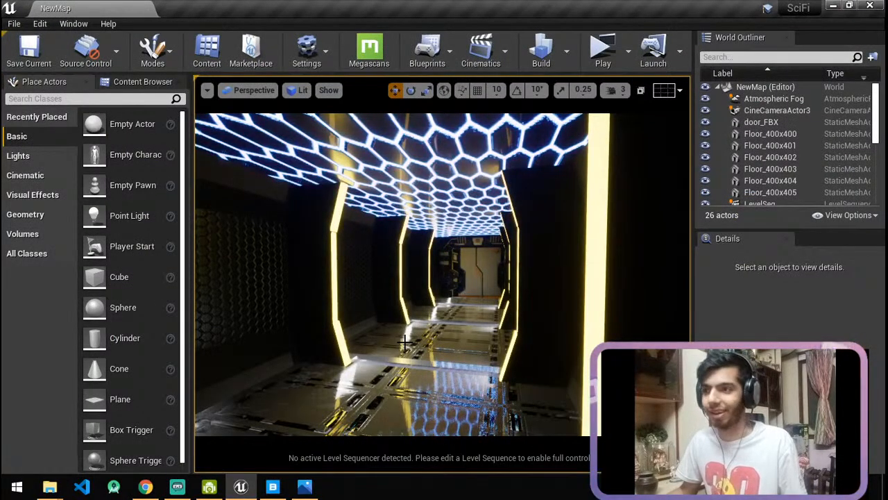
# Close the unneeded background application and the image viewer showing NewMap.0001.png.
pyautogui.click(279, 493)
pyautogui.click(280, 492)
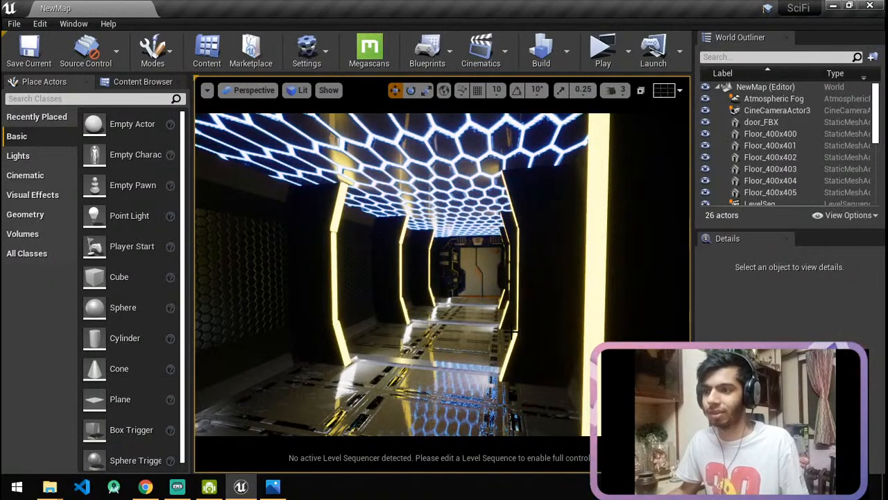
pyautogui.click(272, 487)
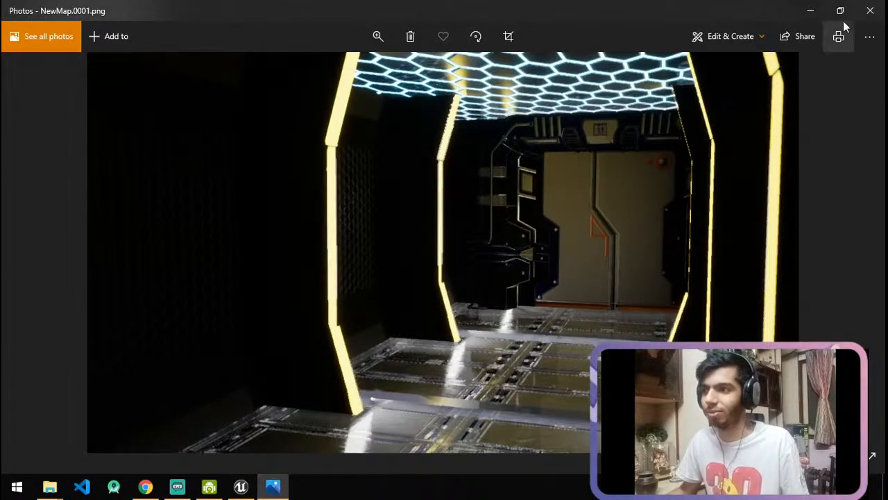
pyautogui.click(871, 9)
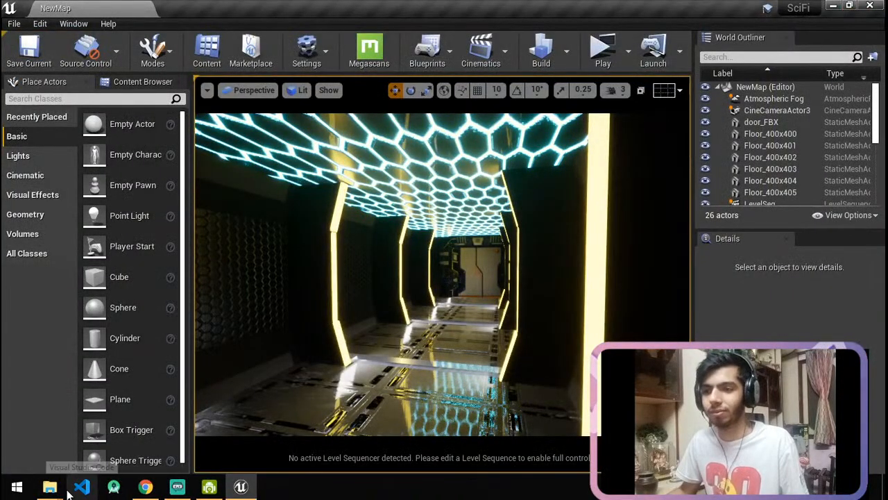
# Switch to the YouTube Studio livestream page, dismiss its video resolution warning and return to Unreal Engine.
pyautogui.click(145, 487)
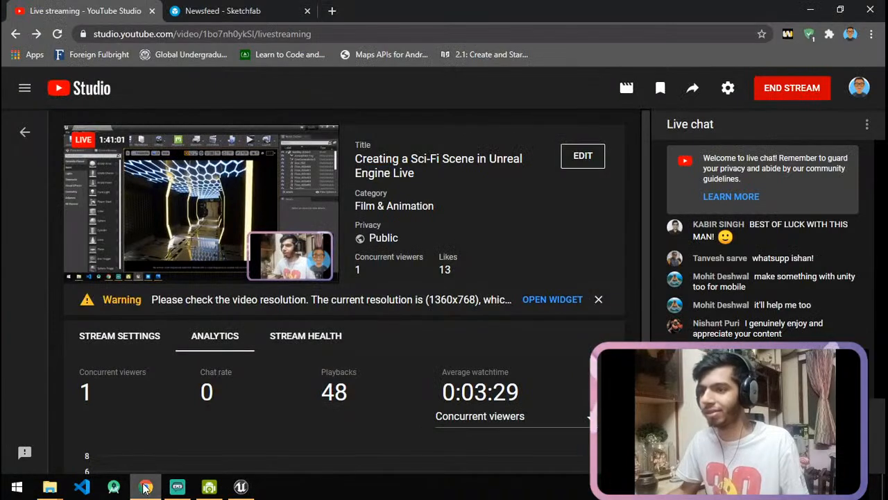
pyautogui.moveTo(214, 487)
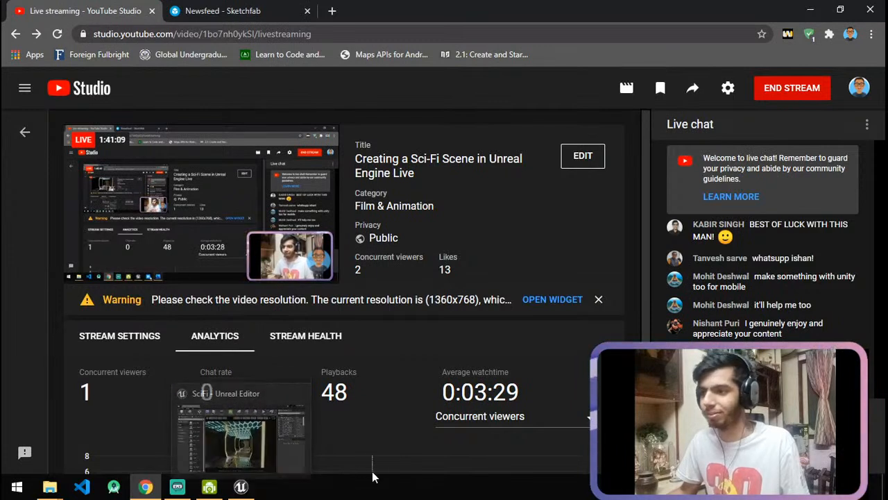
pyautogui.click(598, 301)
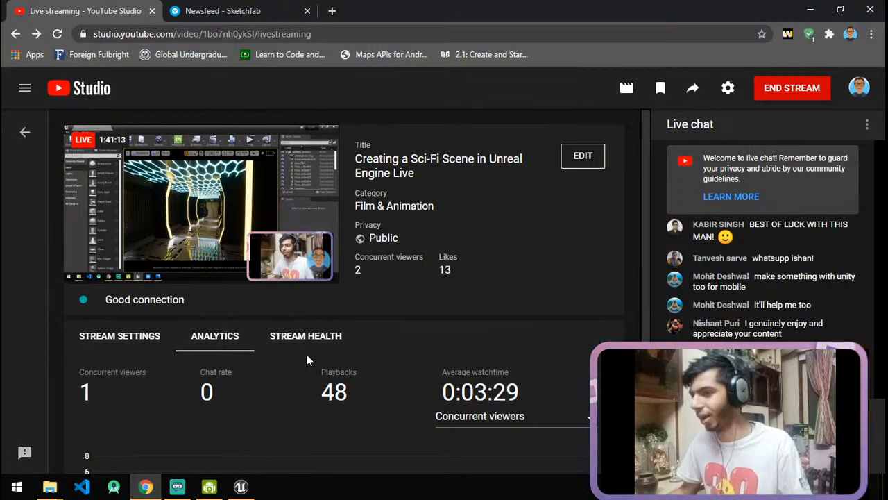
pyautogui.click(240, 487)
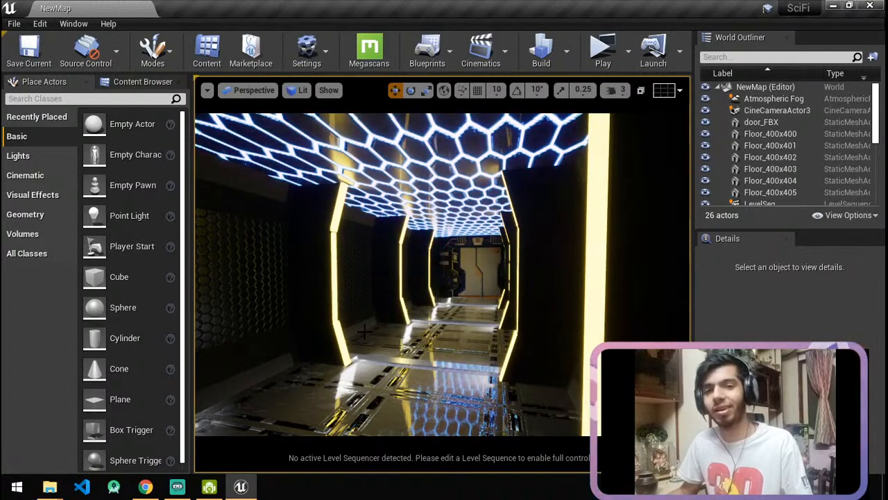
# Check the livestream page in Chrome, switch to Streamlabs OBS and activate the Ending Soon scene.
pyautogui.click(145, 487)
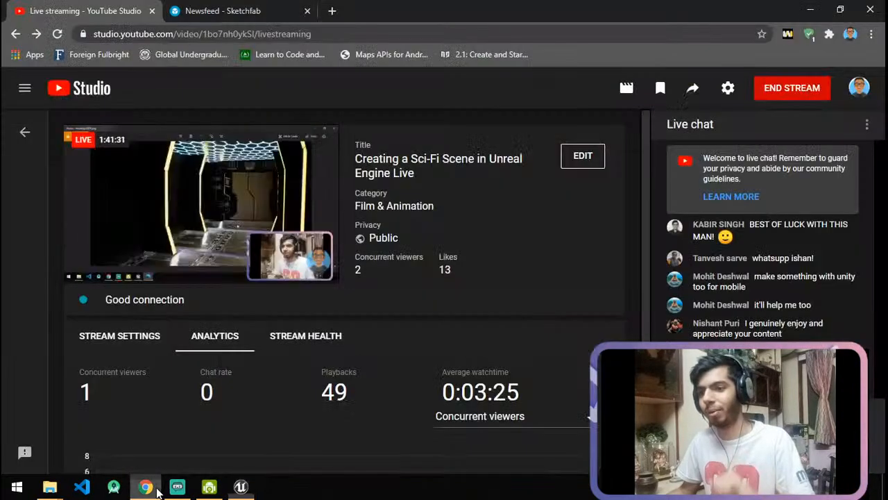
pyautogui.click(145, 486)
pyautogui.click(177, 487)
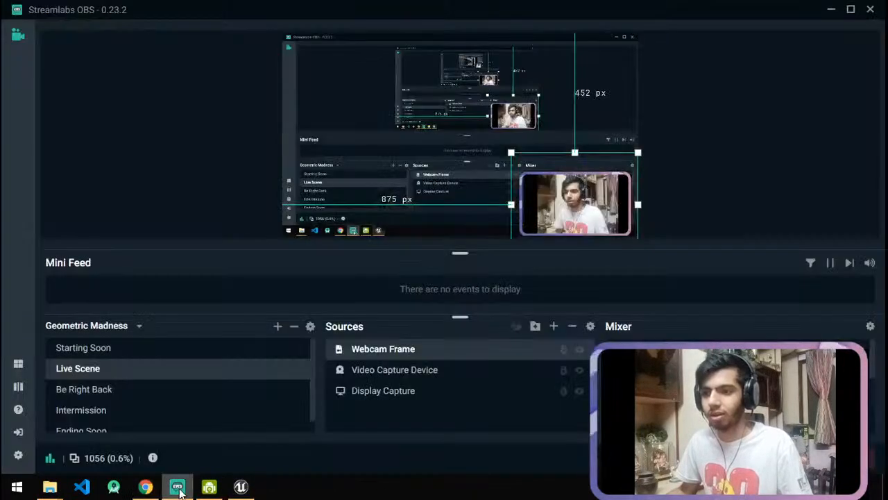
pyautogui.scroll(-1, 122, 416)
pyautogui.click(121, 420)
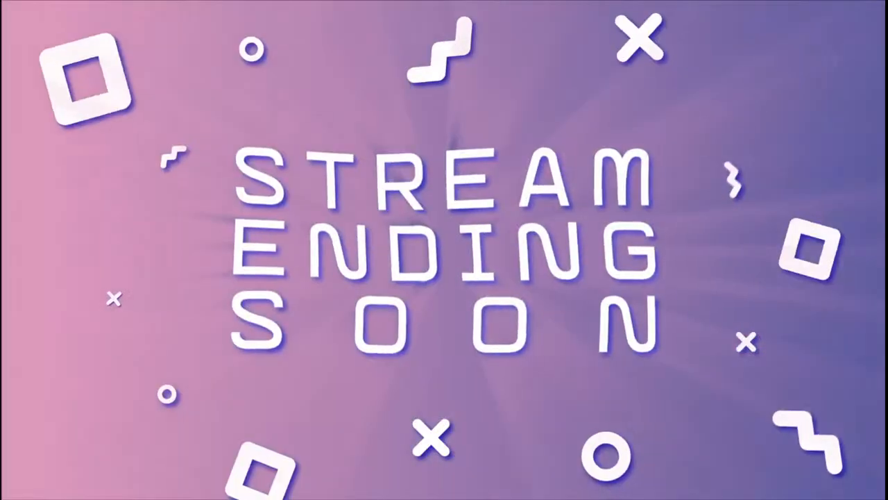